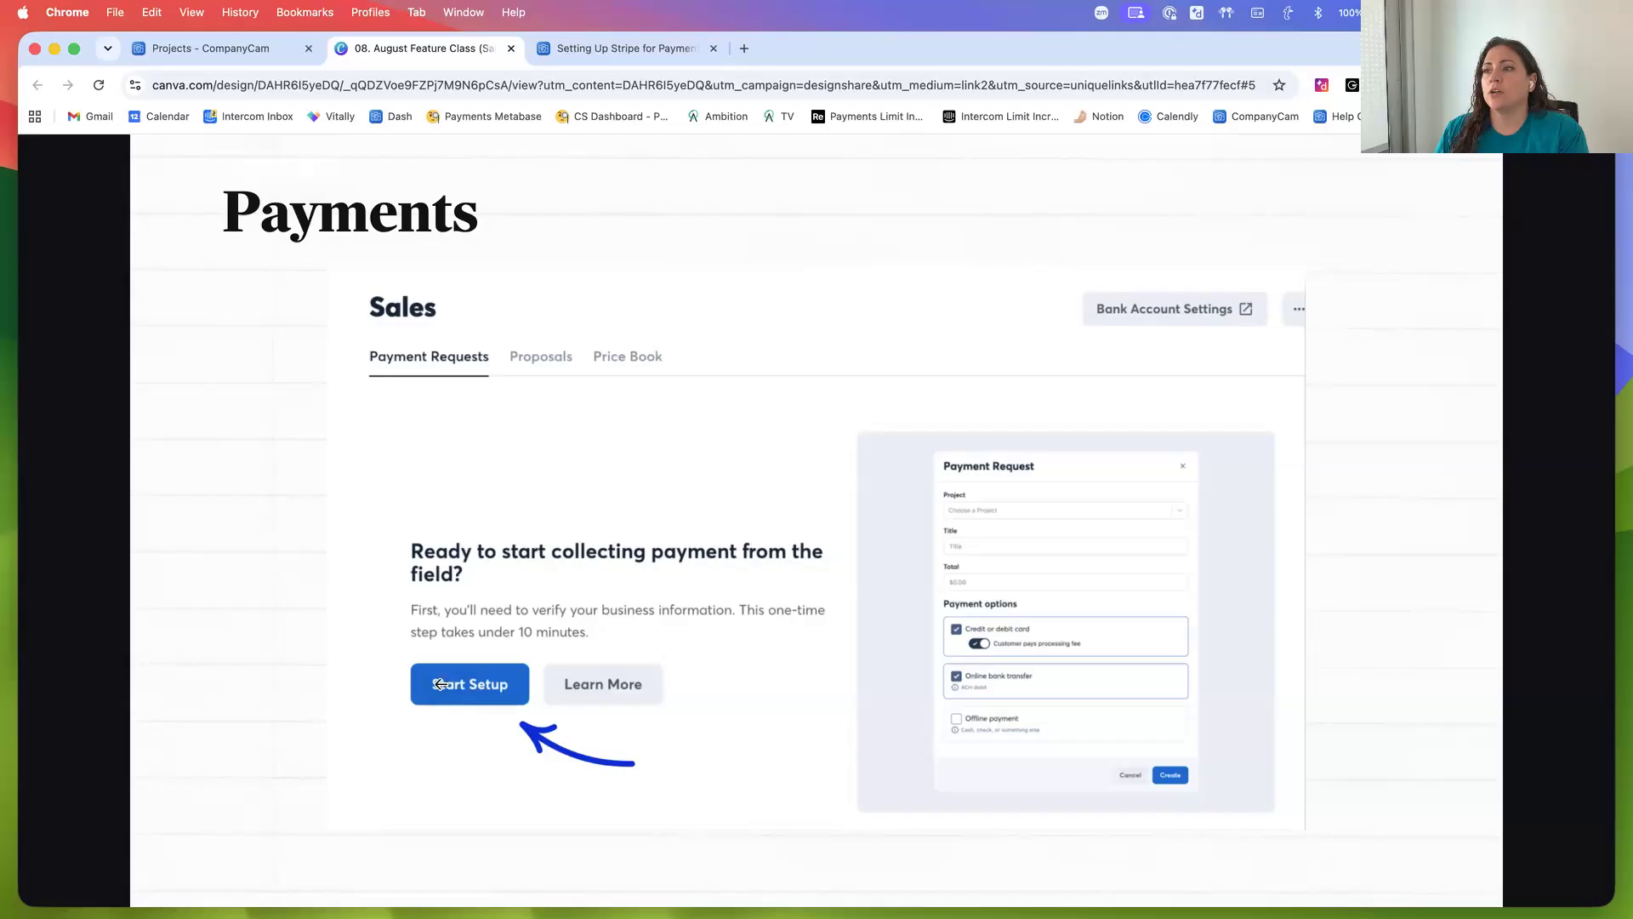
Return to the CompanyCam tab and open the Payments page under Sales
left_click(228, 49)
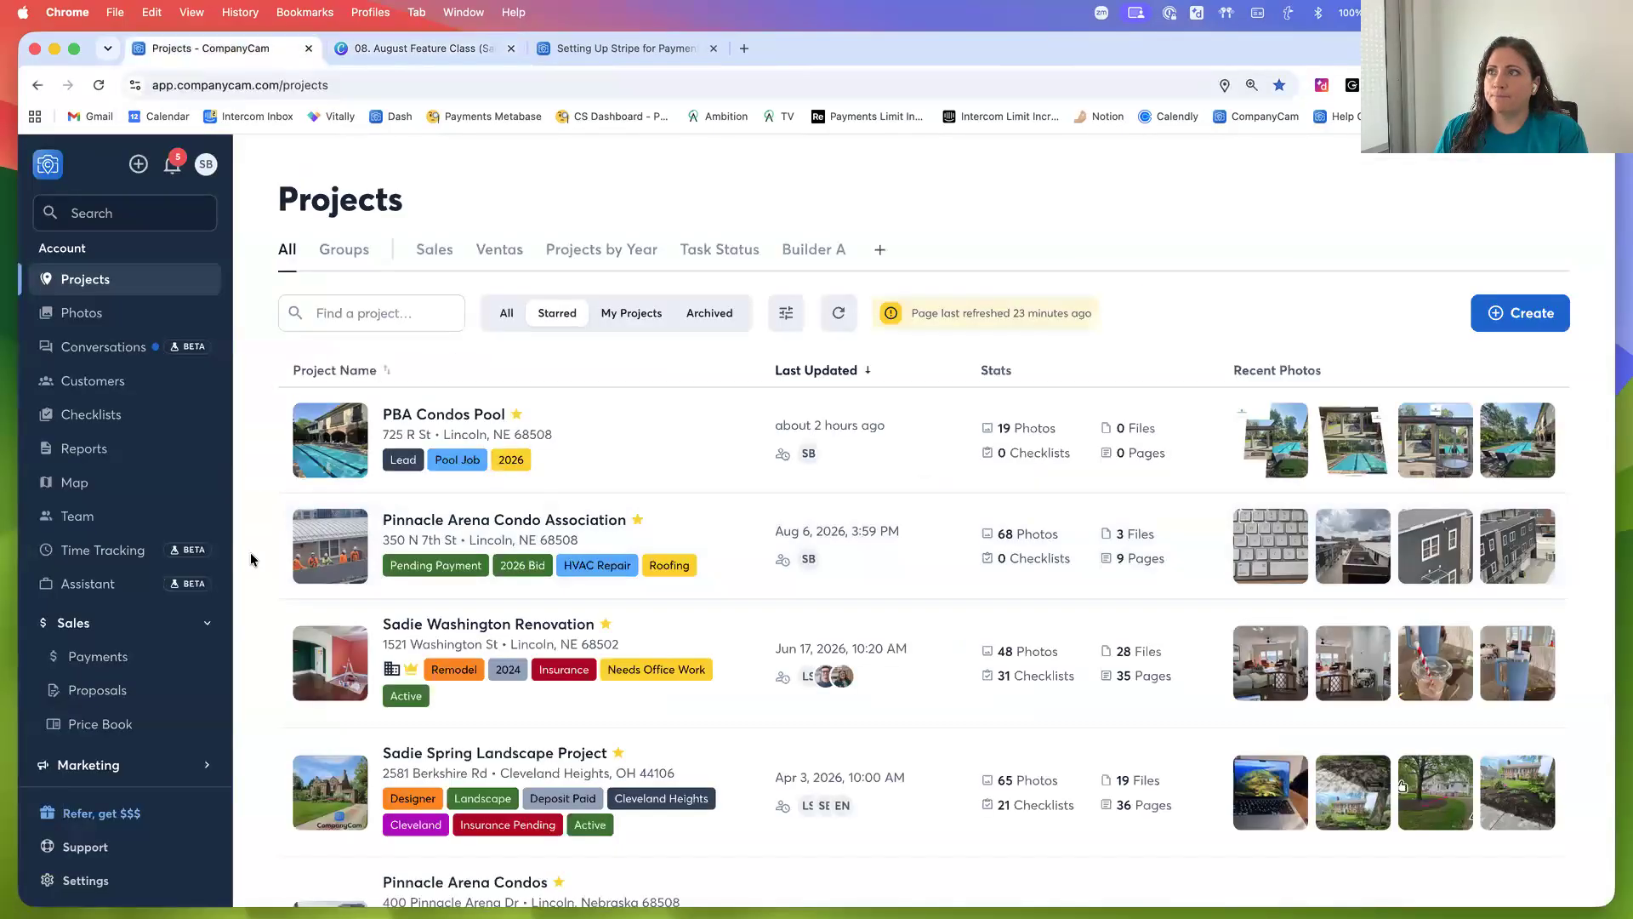
scroll(253, 544, "down", 2)
scroll(254, 545, "up", 2)
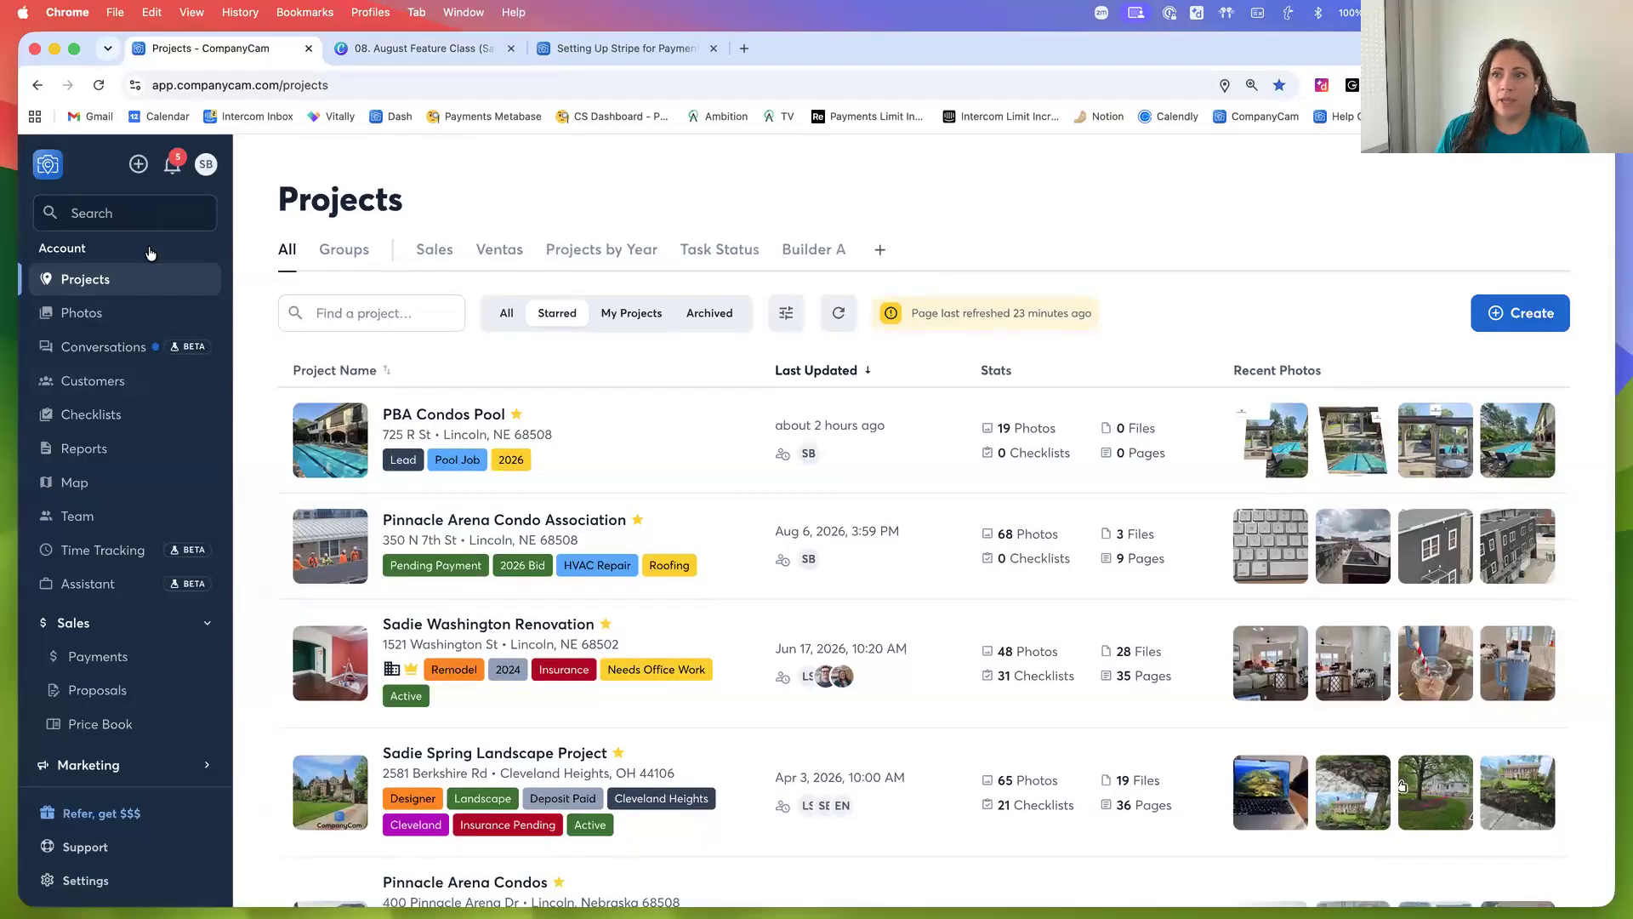
left_click(137, 627)
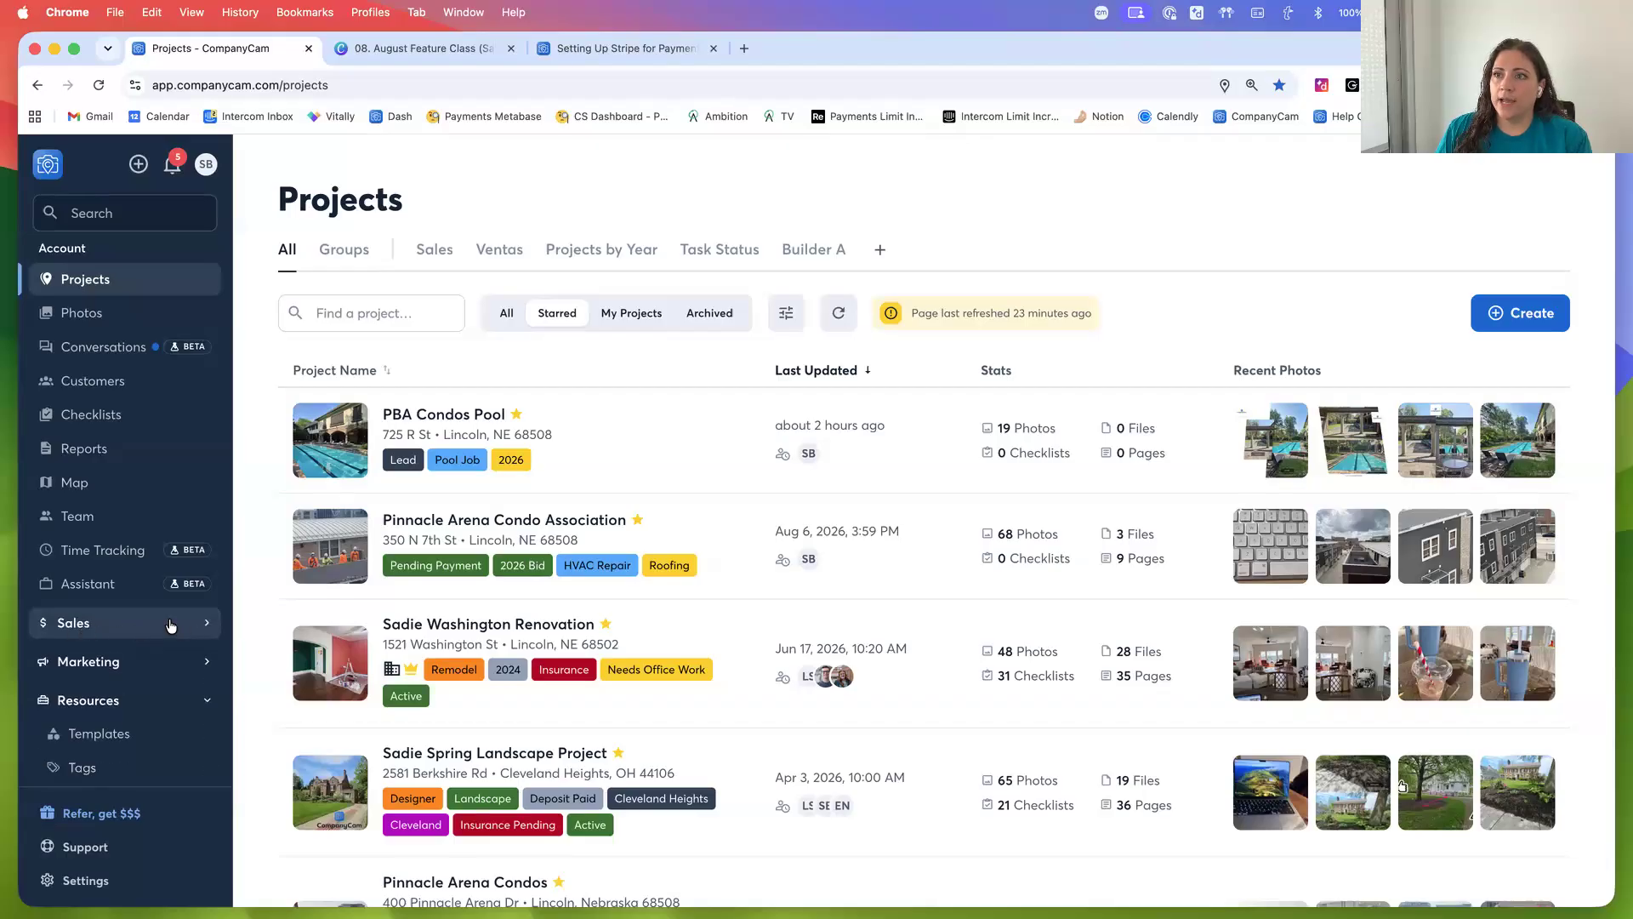
left_click(139, 628)
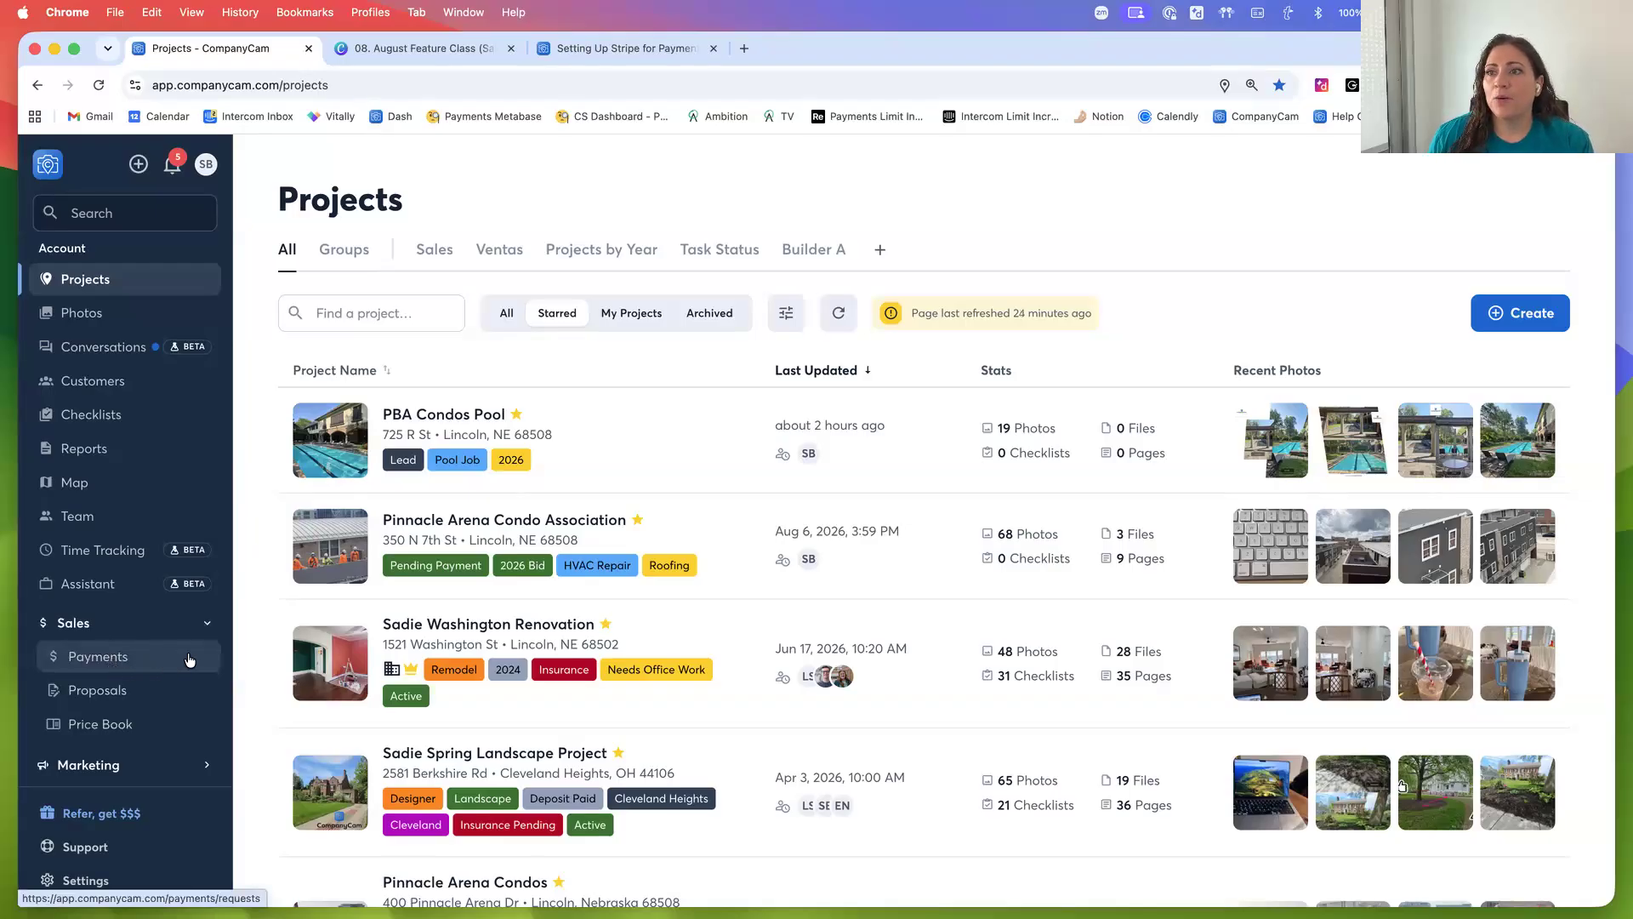
left_click(98, 665)
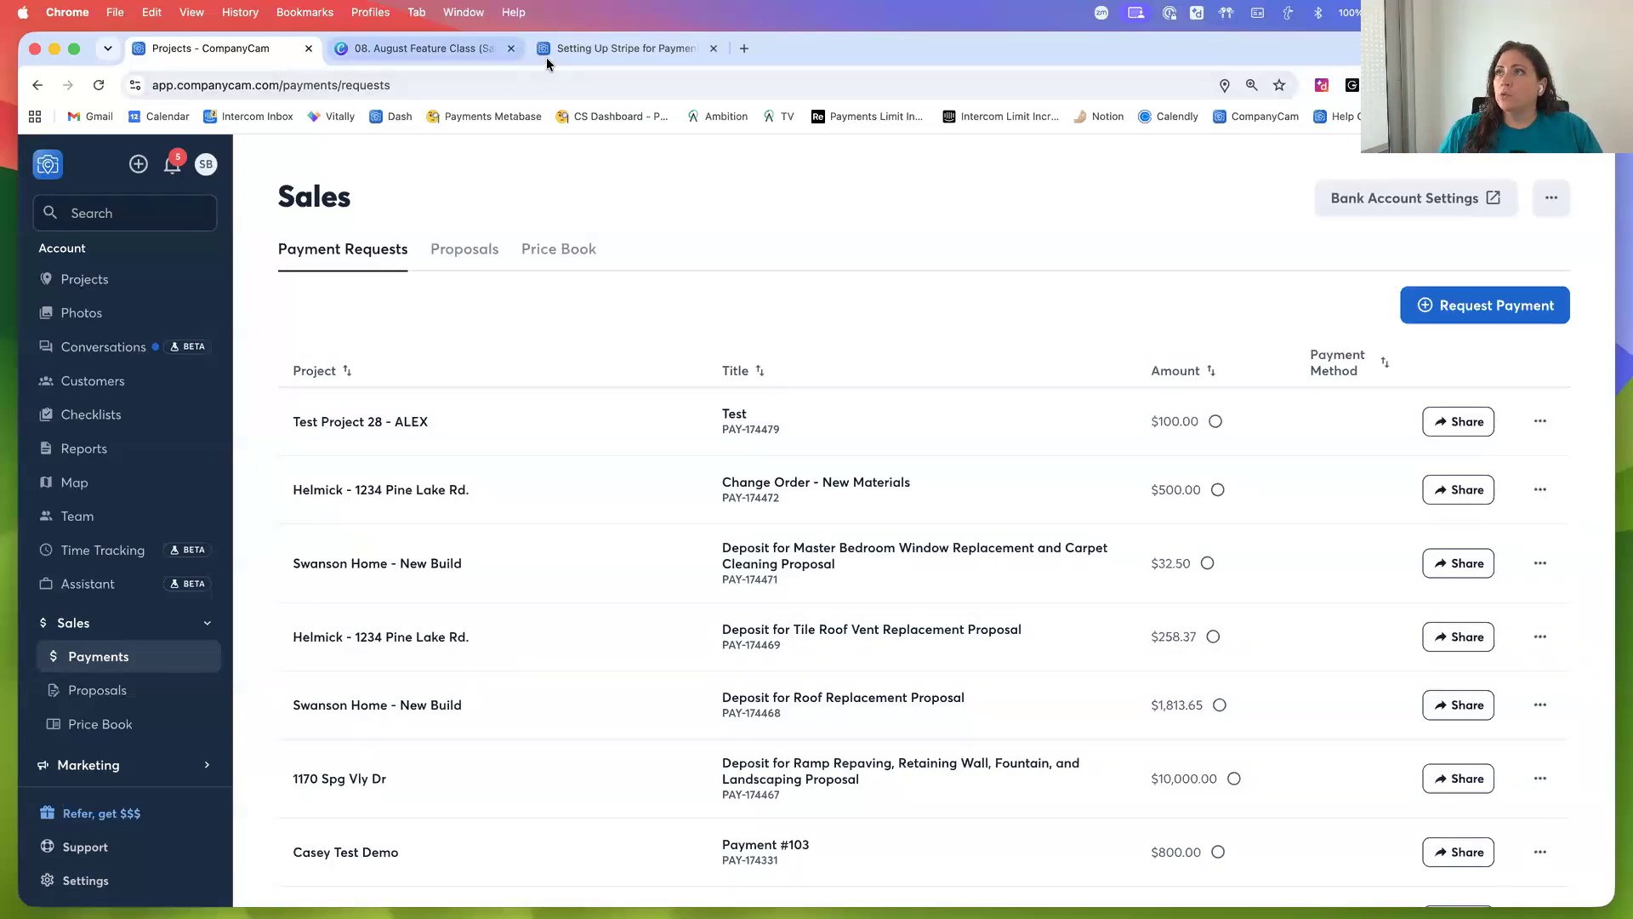
Review the business profile information required for Stripe setup in the help article
left_click(587, 51)
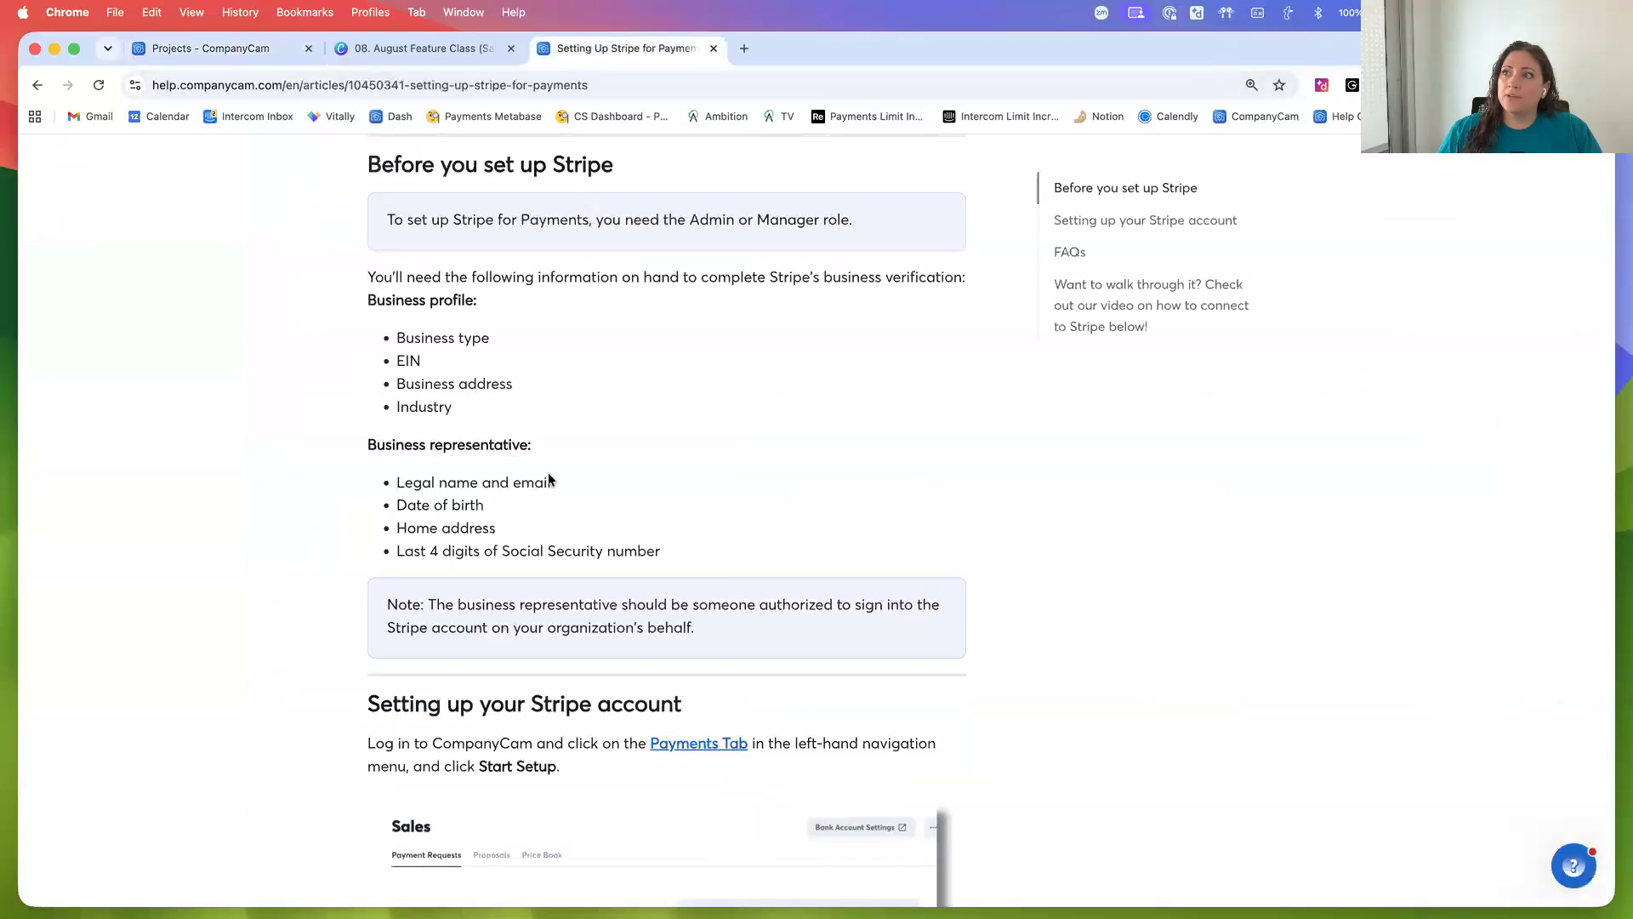
left_click(421, 48)
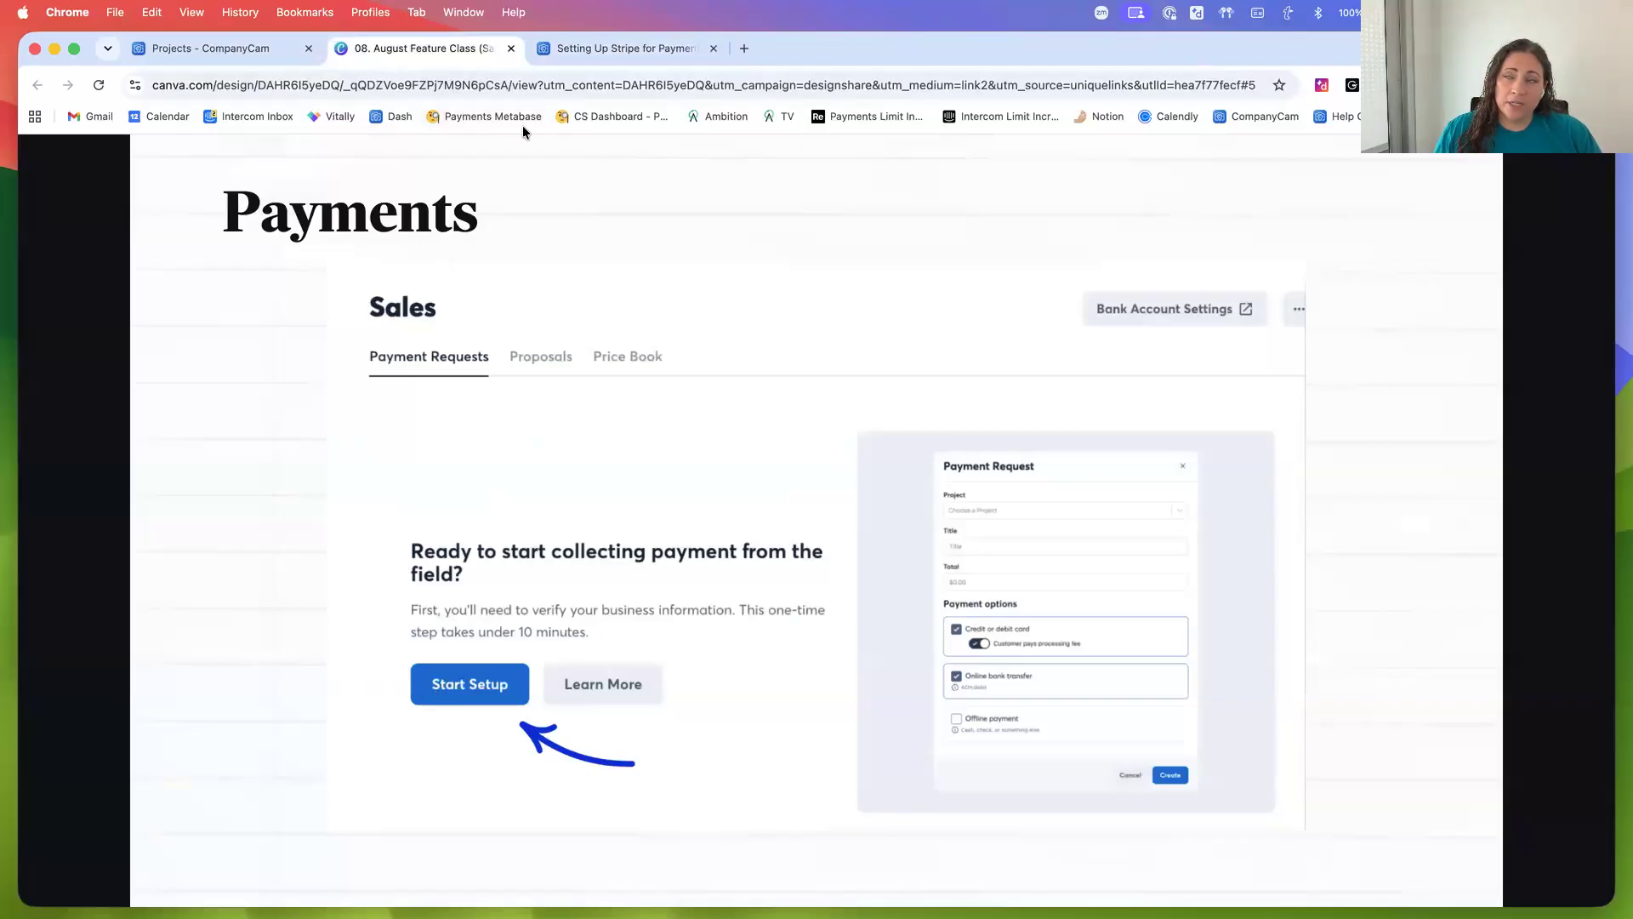
left_click(573, 53)
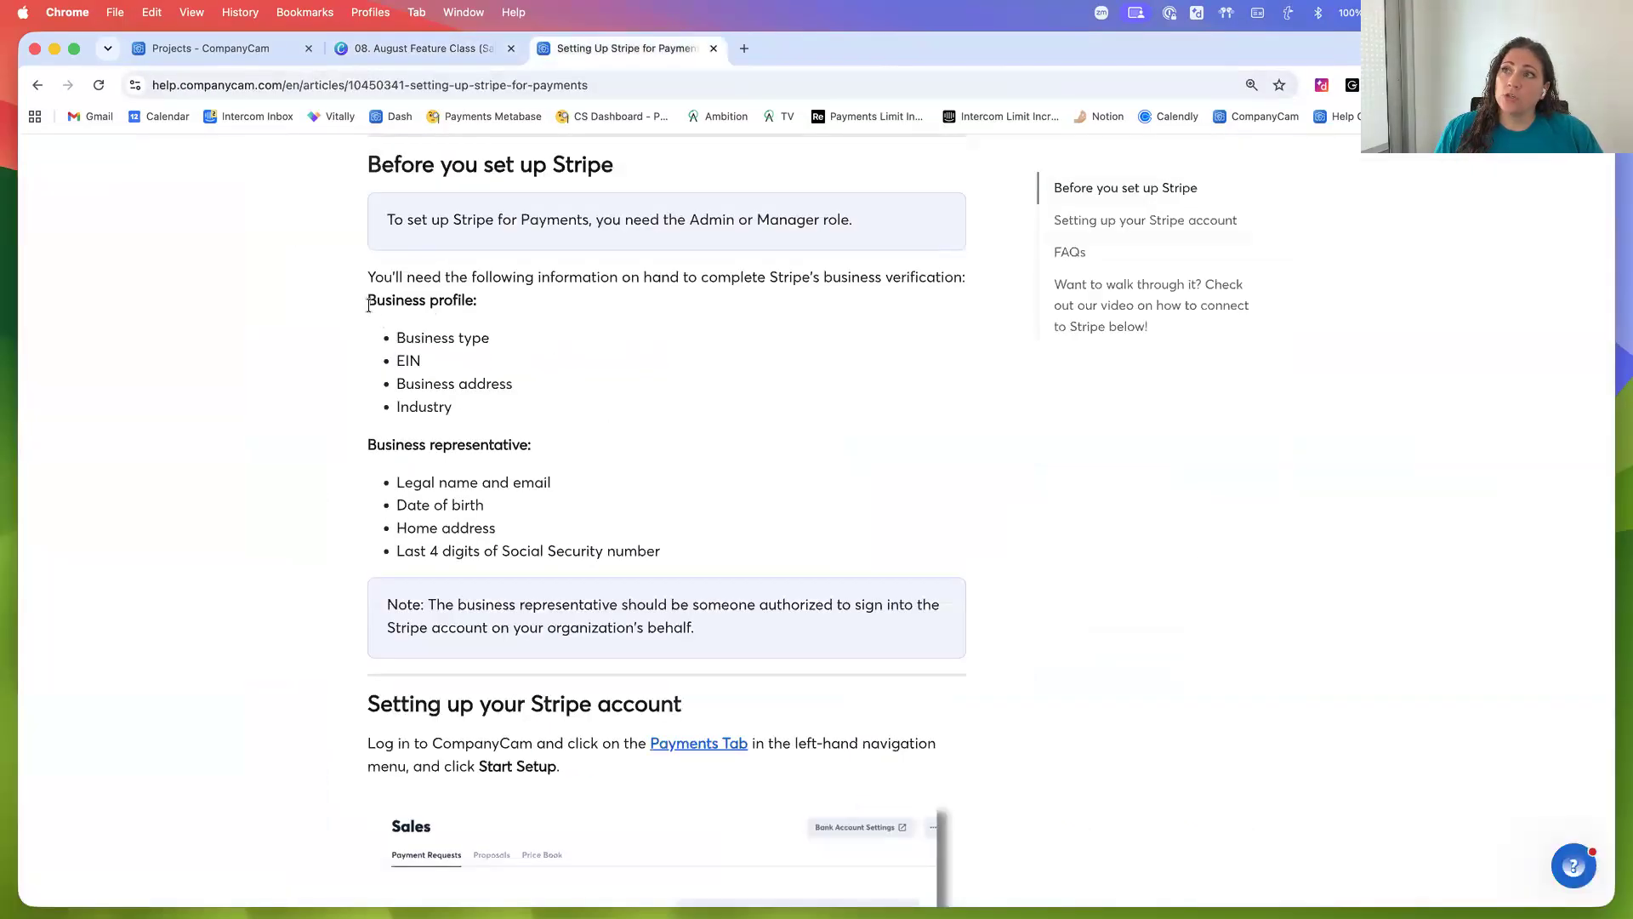
left_click_drag(368, 304, 465, 428)
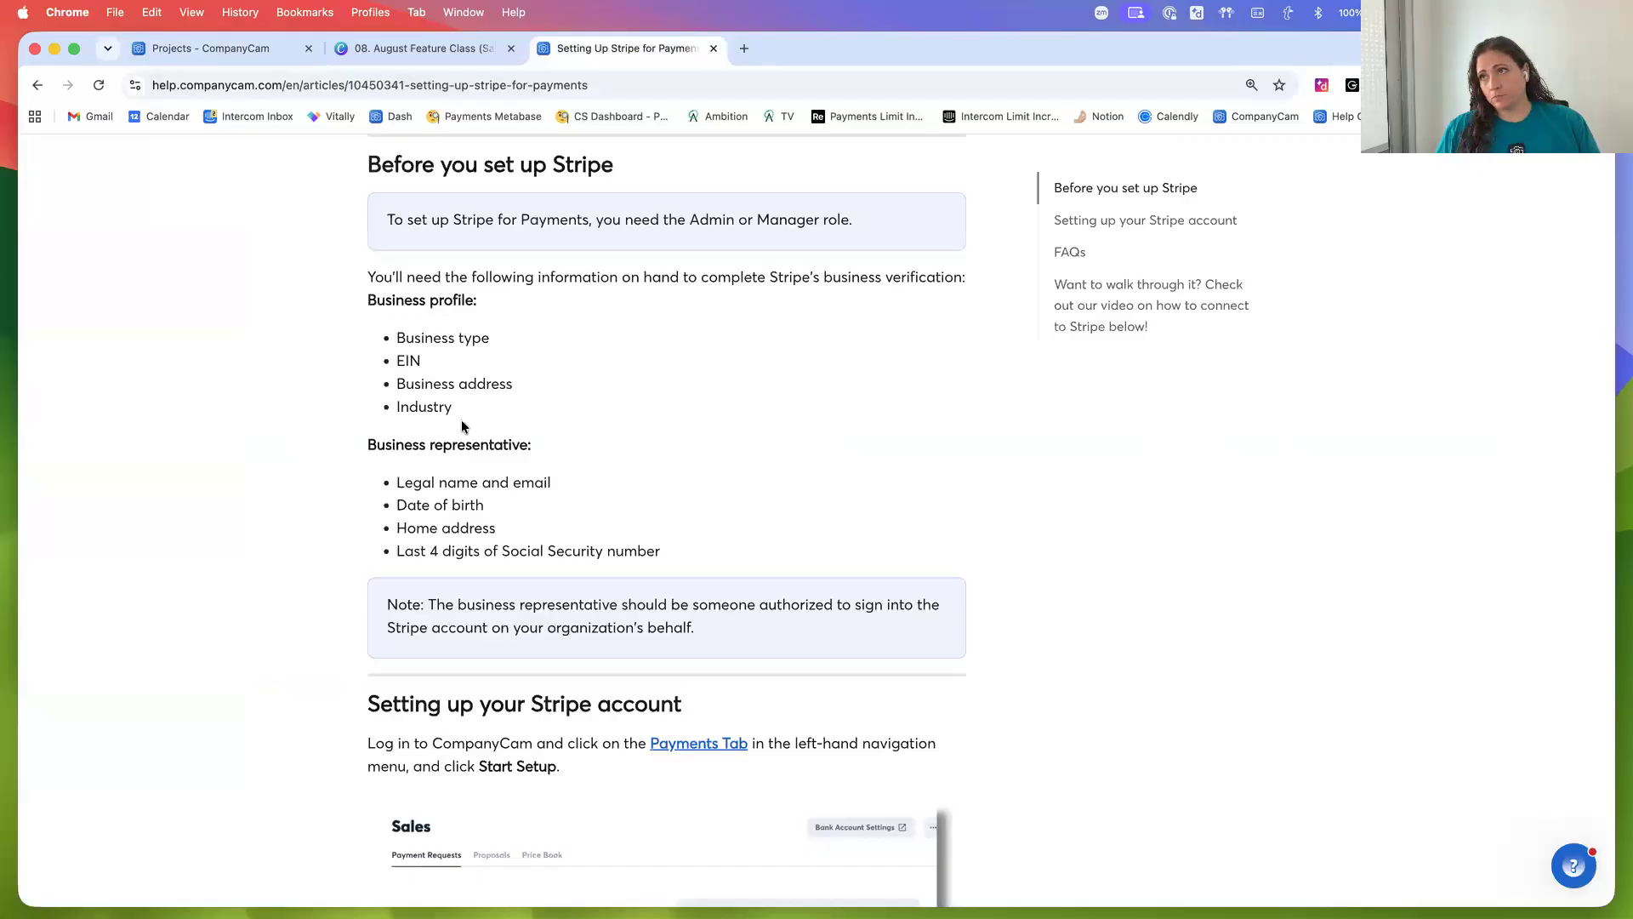
left_click(412, 361)
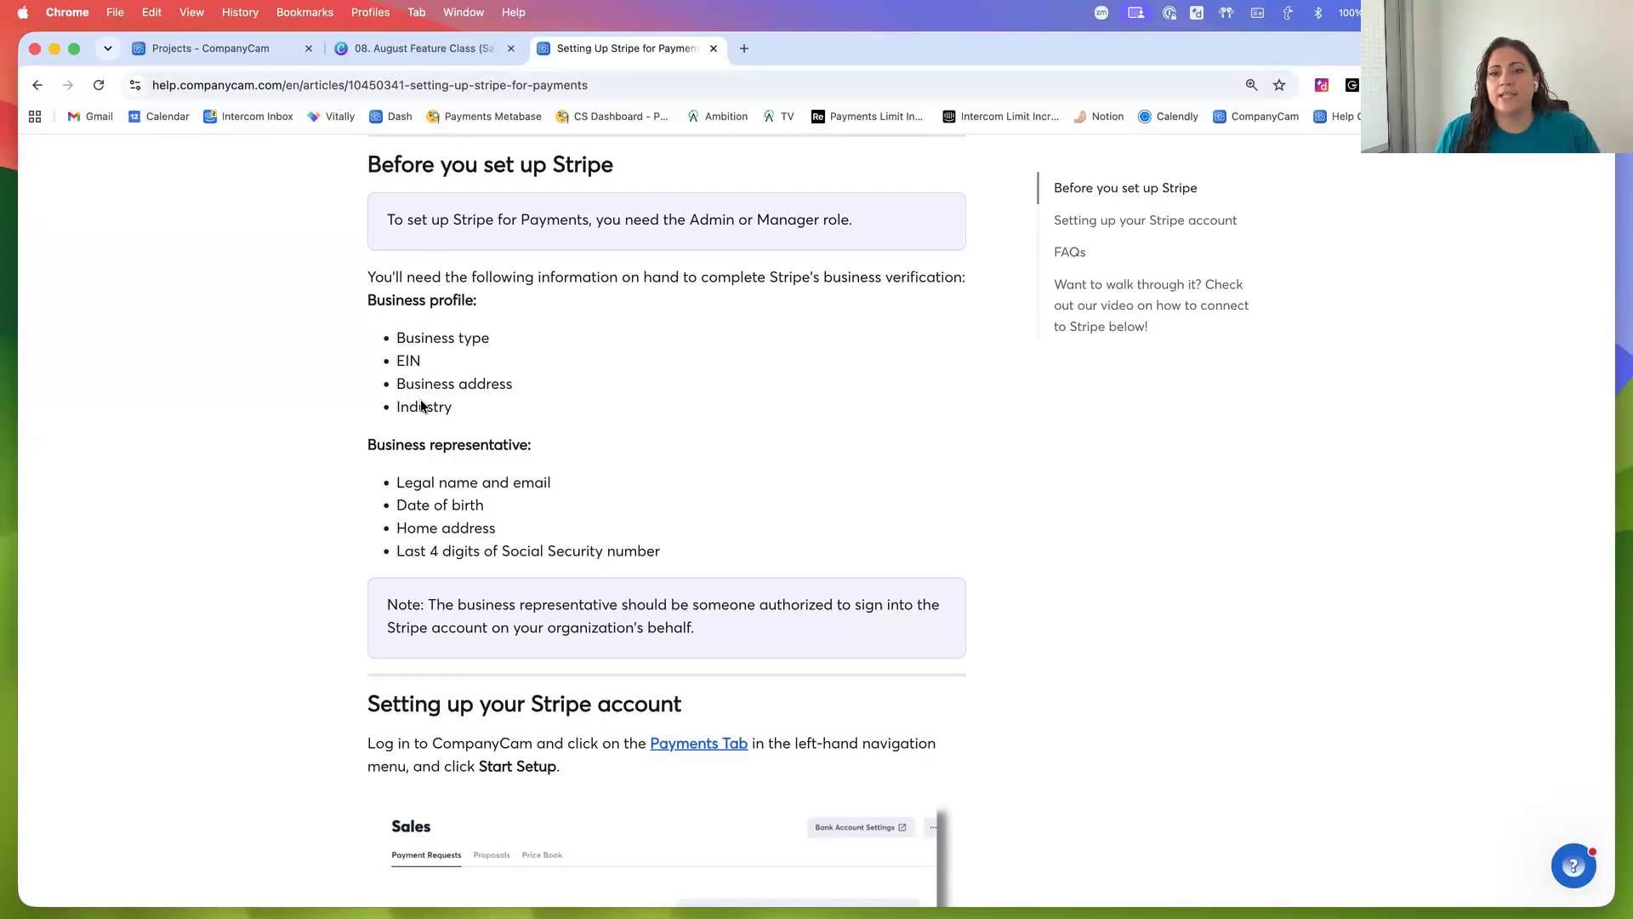
Examine the payment status indicators in the payment requests list
left_click(223, 55)
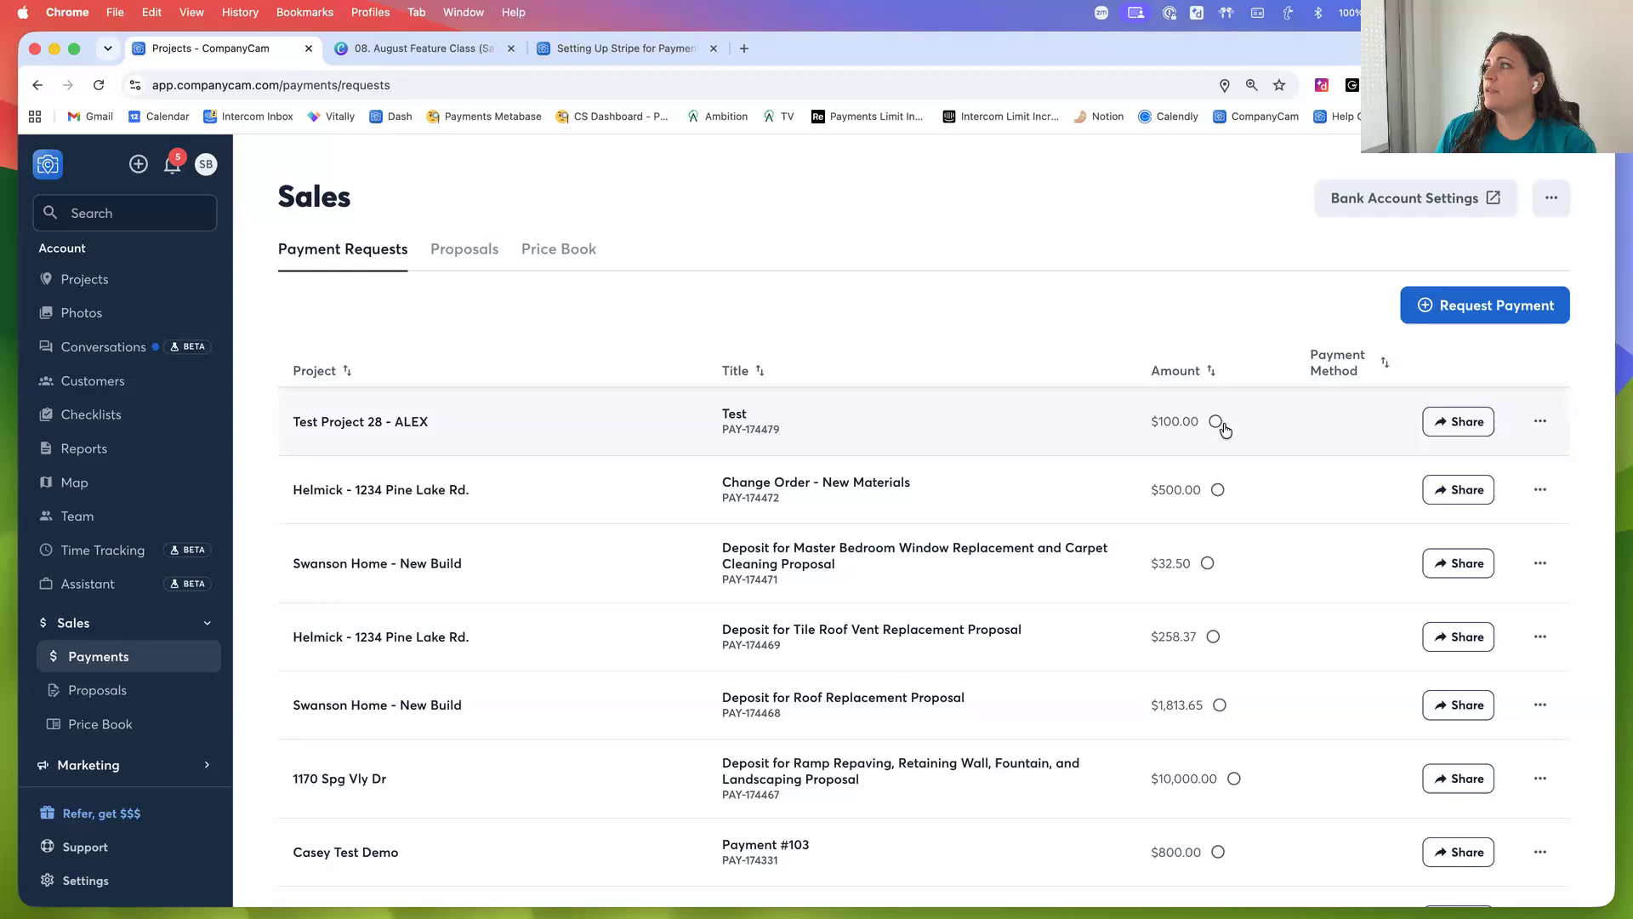
mouse_move(1217, 423)
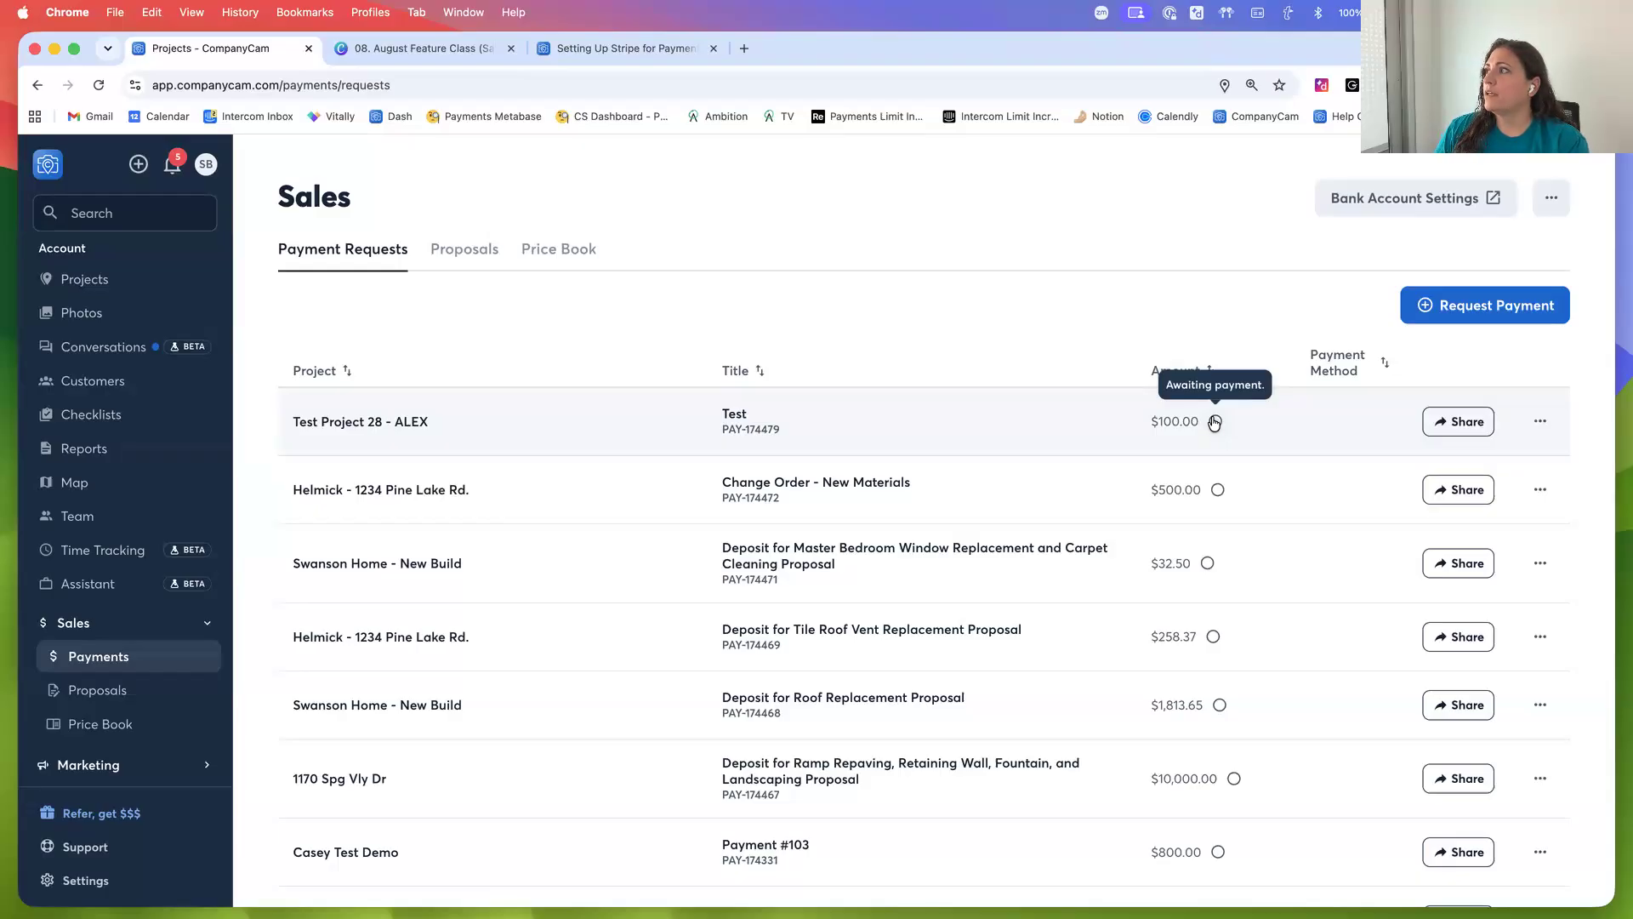
scroll(1220, 447, "down", 4)
scroll(1222, 464, "down", 1)
mouse_move(1222, 605)
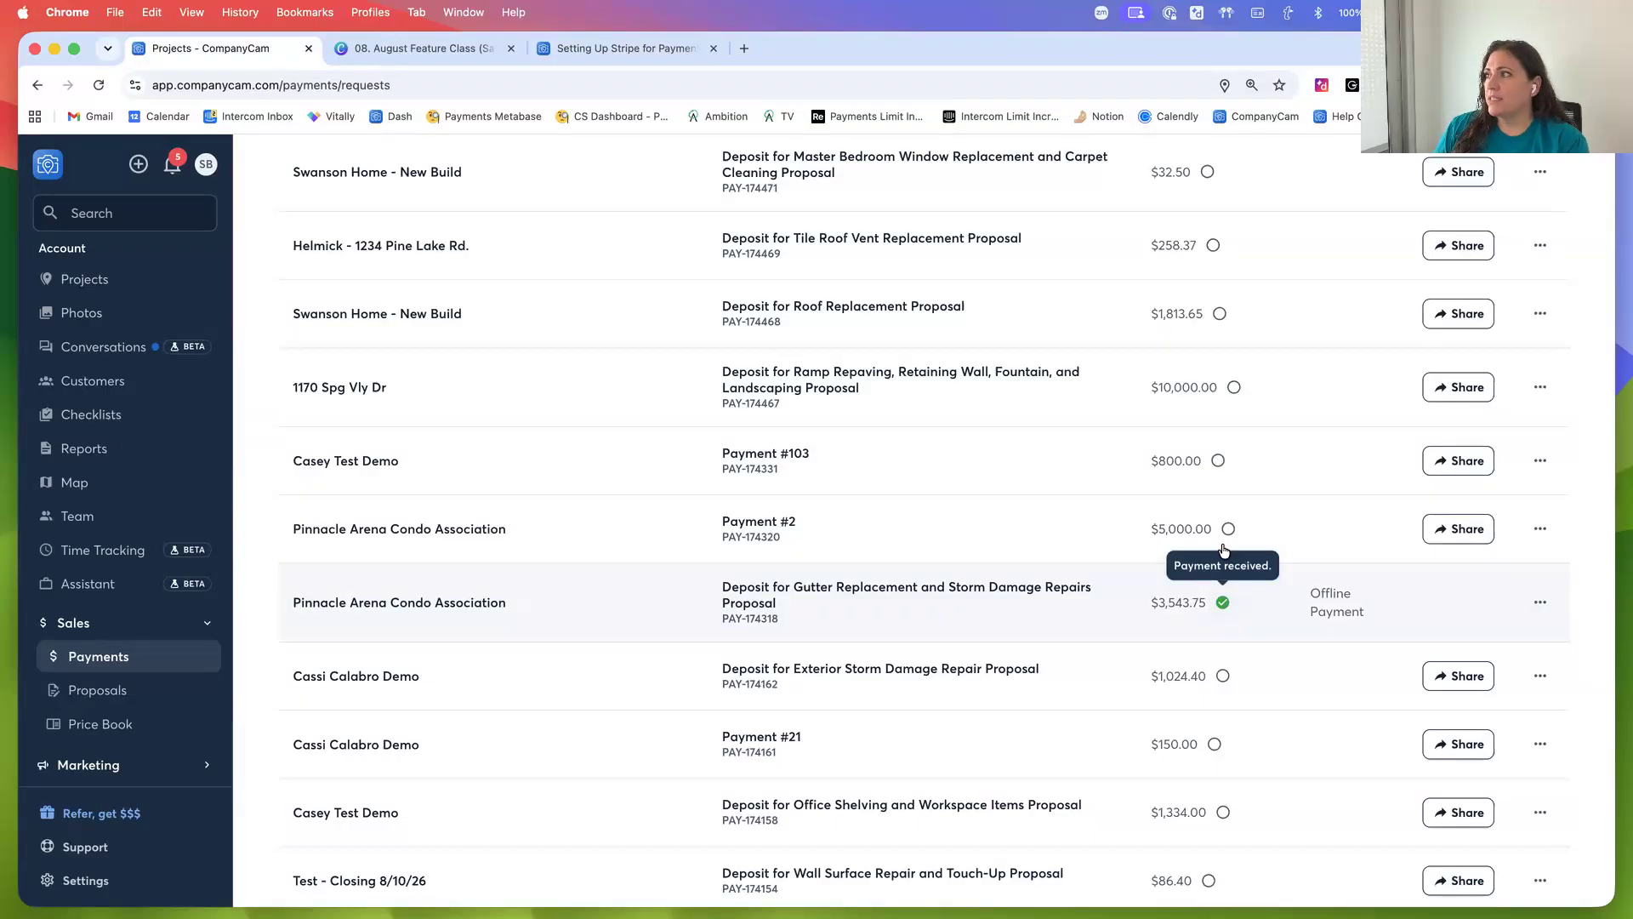
mouse_move(1228, 533)
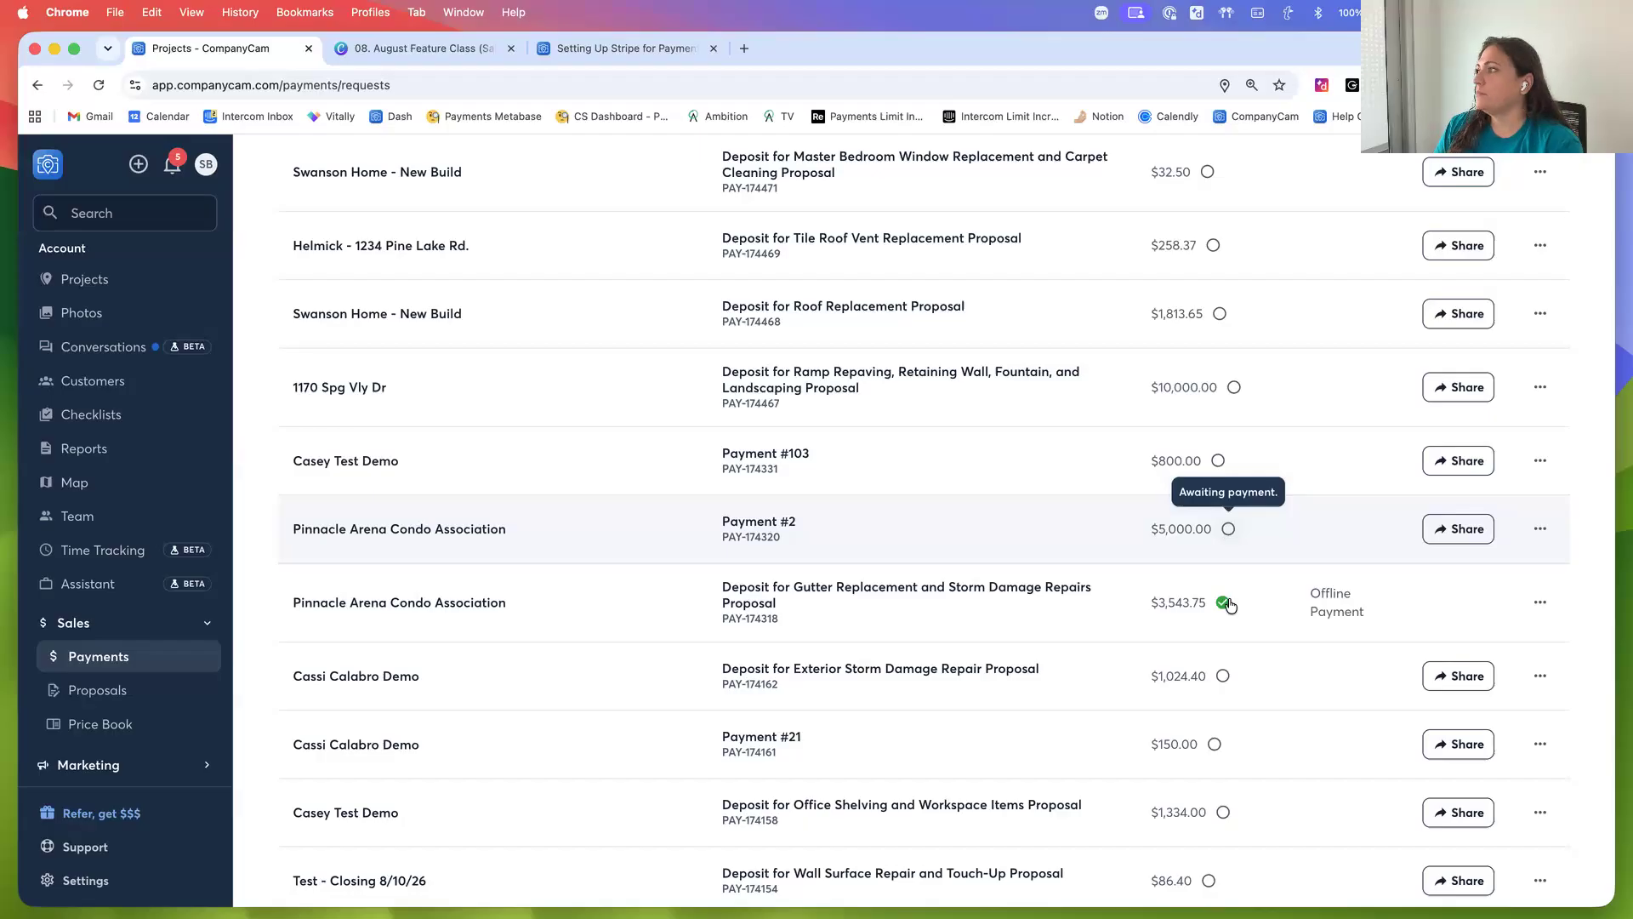
Open the Proposals list and inspect the deposit statuses
scroll(1249, 609, "up", 5)
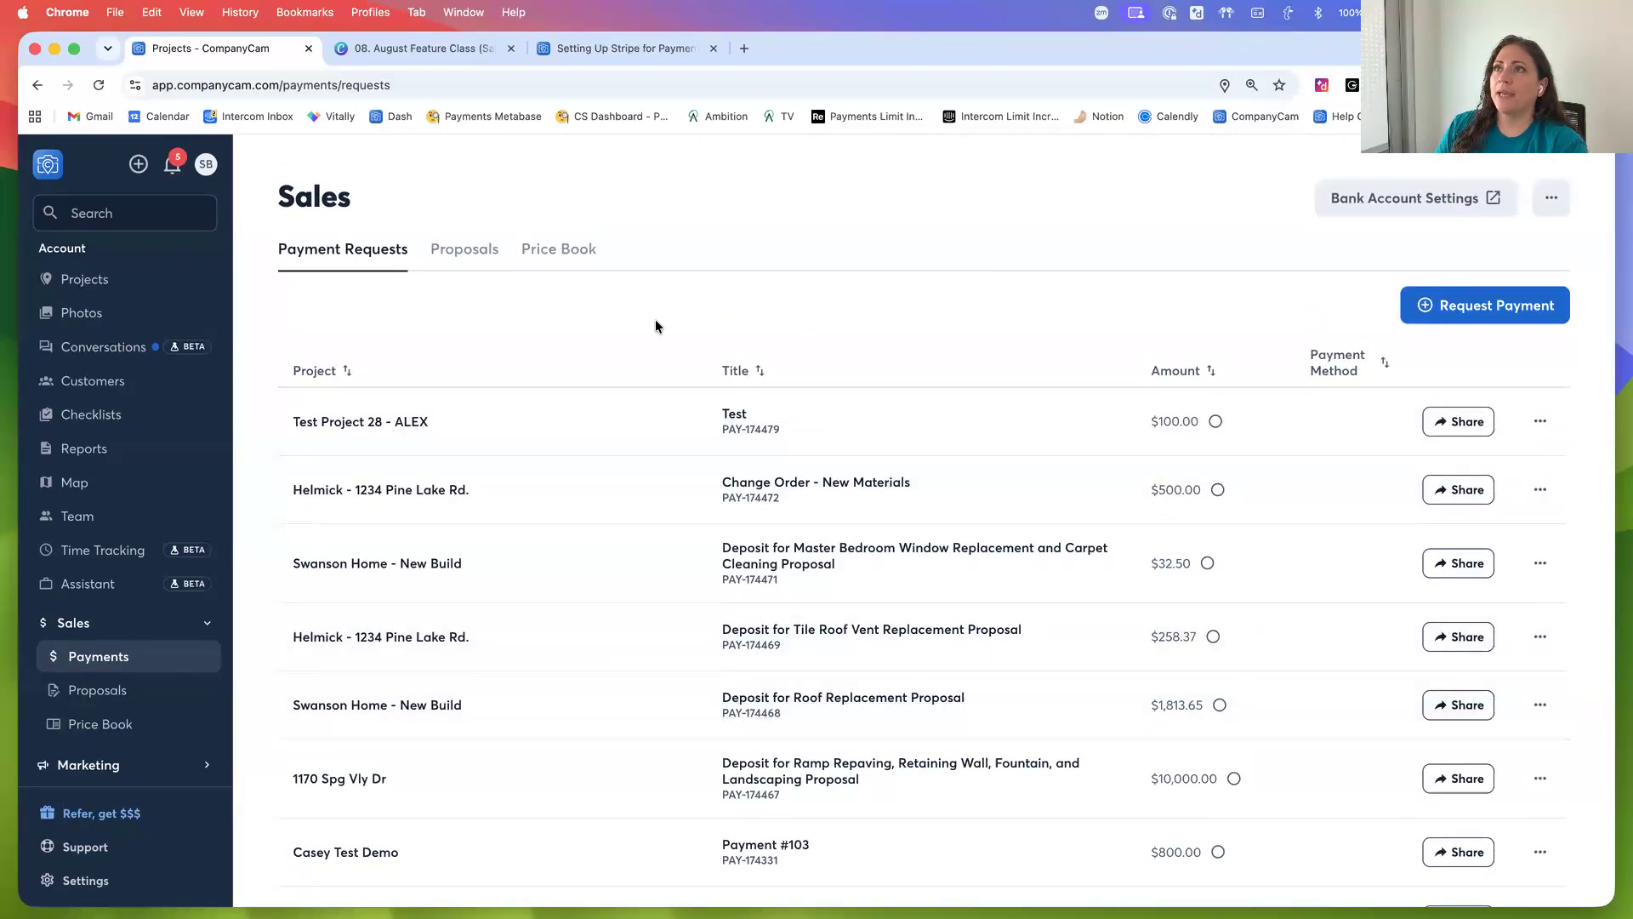
left_click(464, 252)
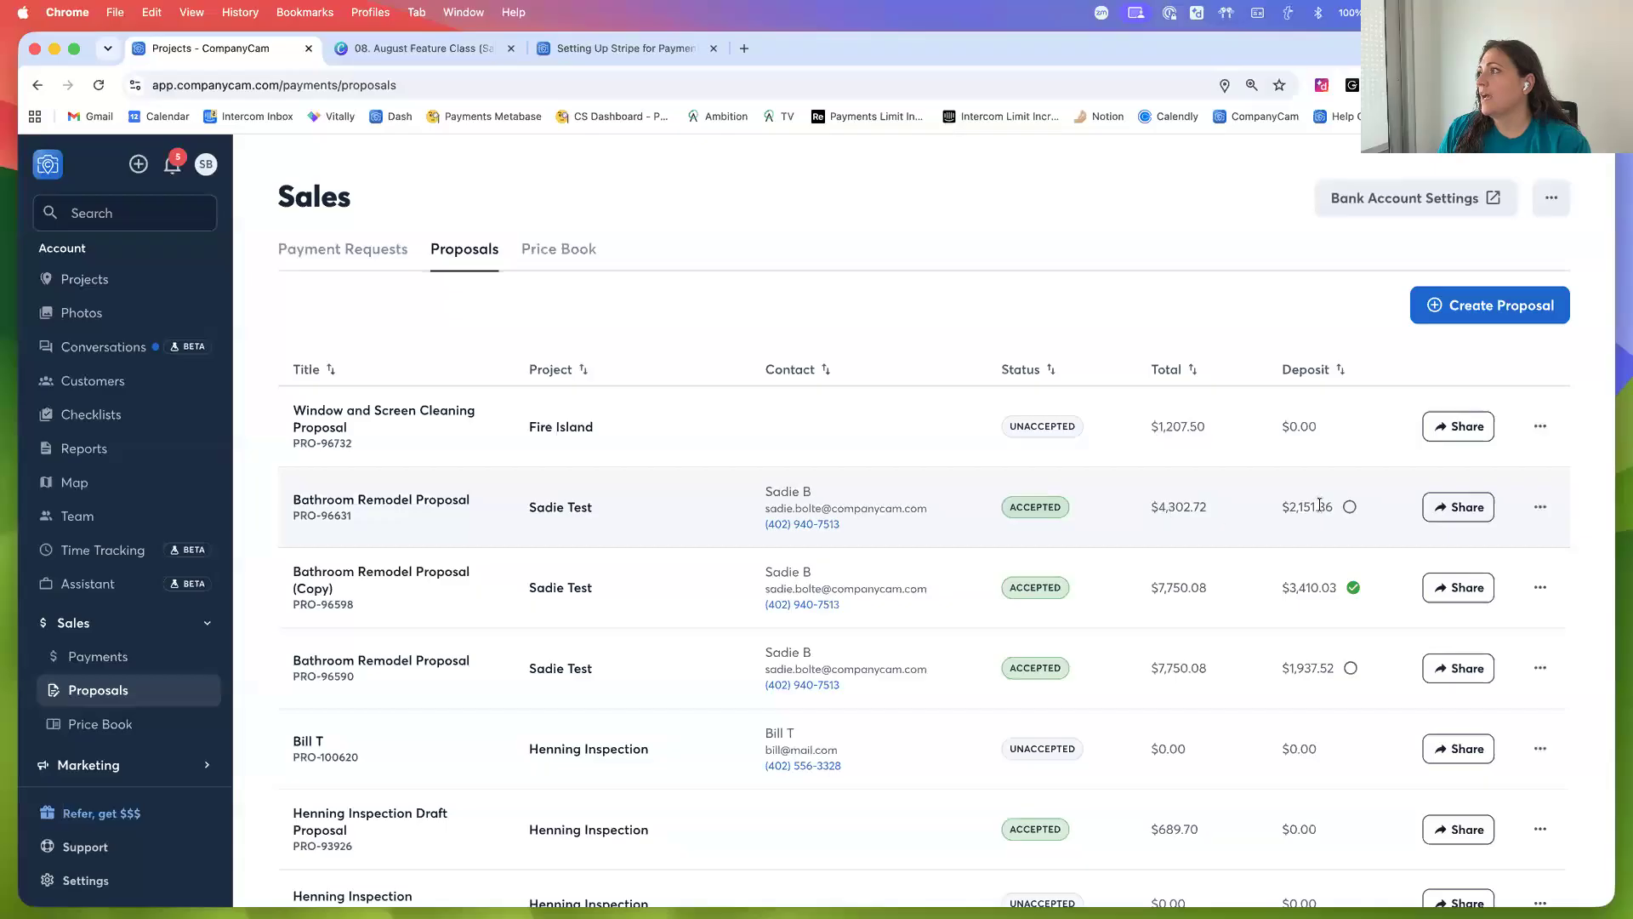
mouse_move(1347, 513)
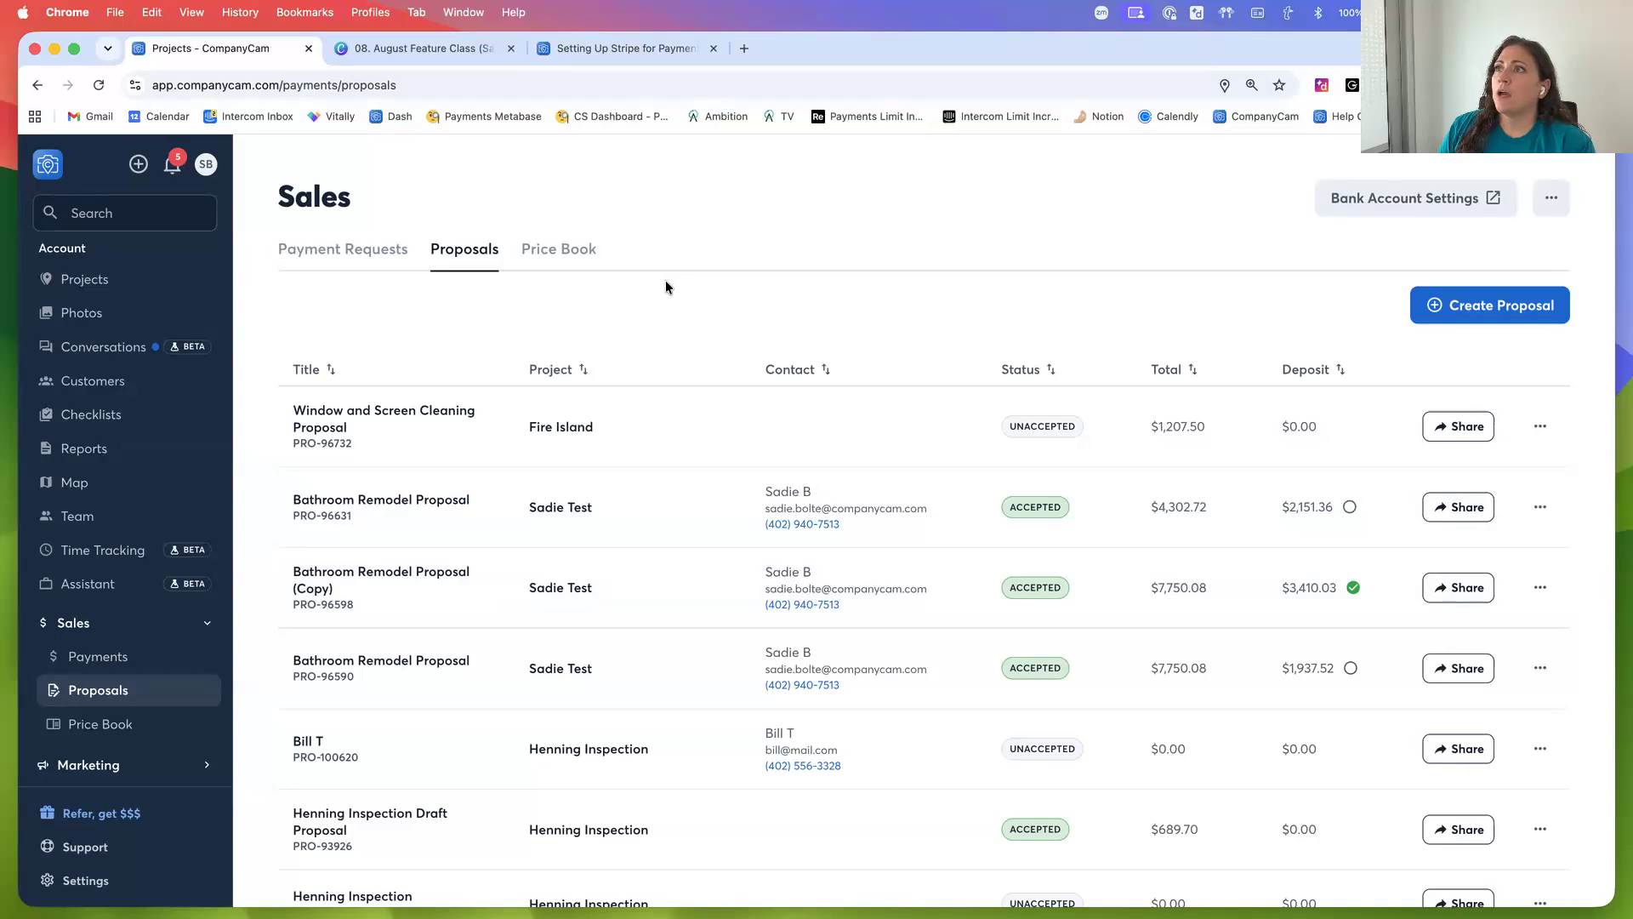
Open the Price Book and start a new item named "Pool Filter"
left_click(555, 259)
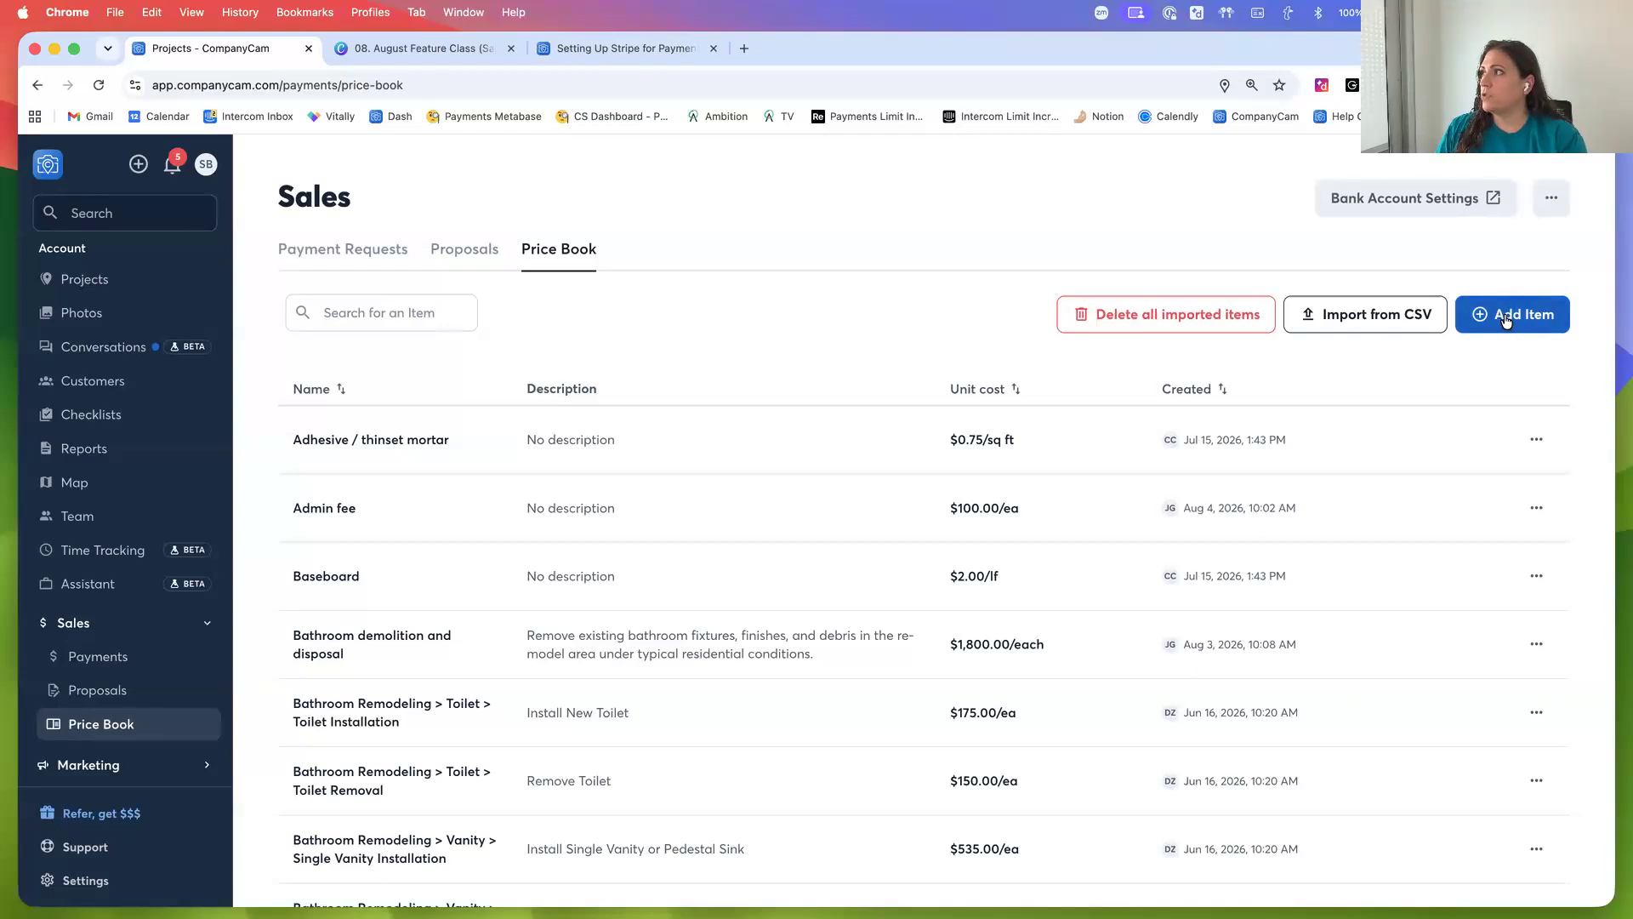
left_click(1456, 316)
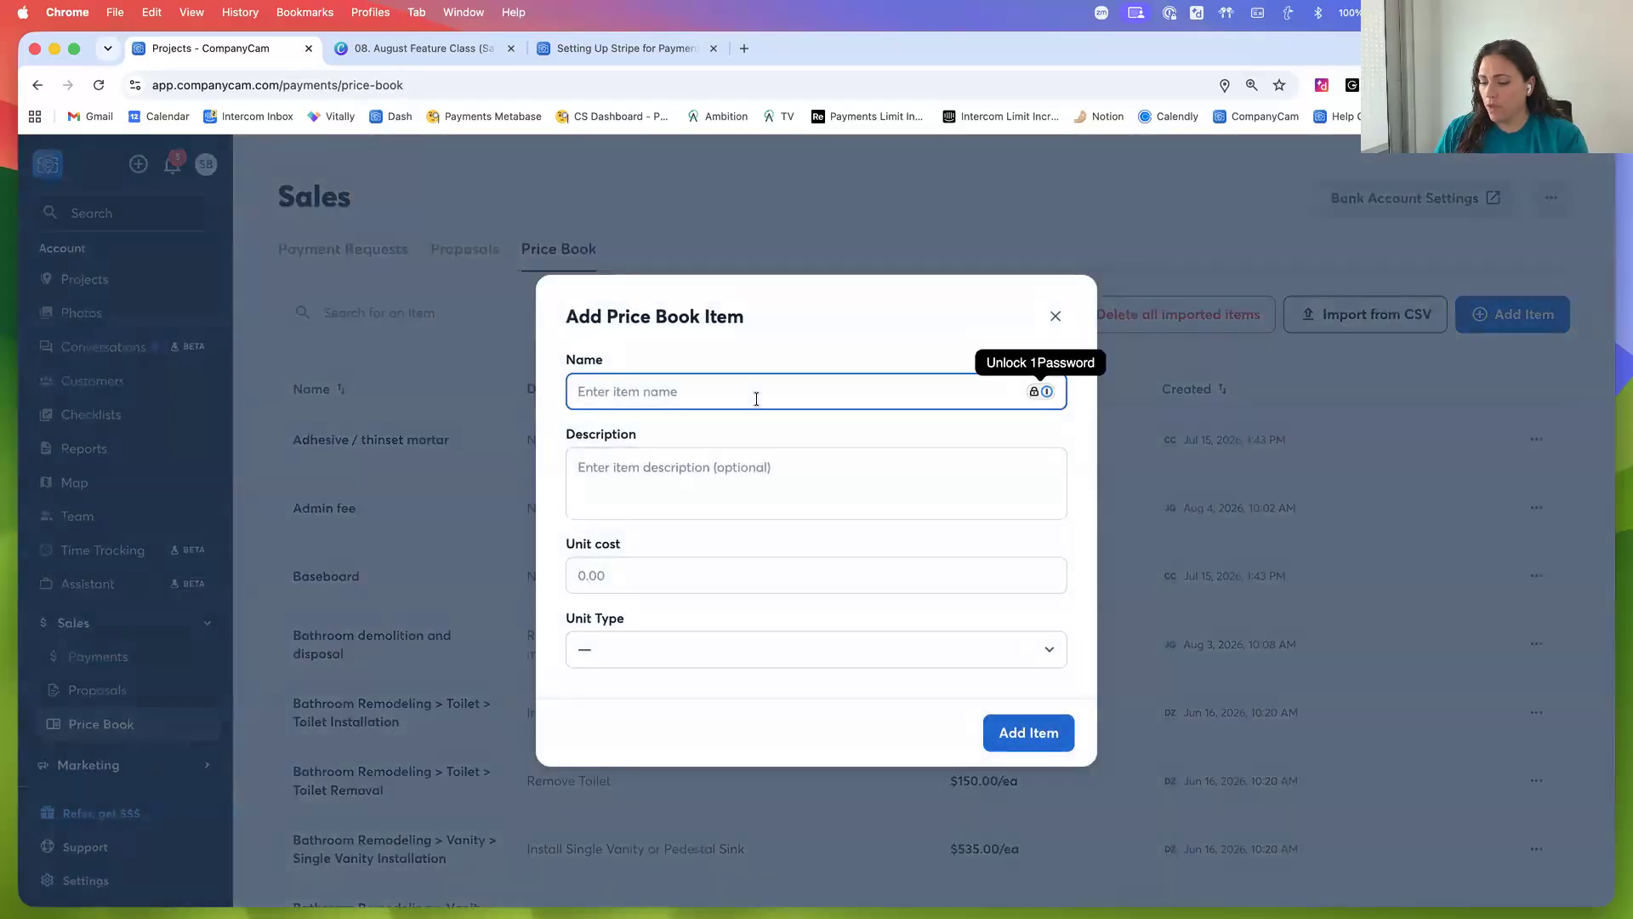
type("Pool Filter")
Give the item the description "for larger pools, 800 sq feet plus"
left_click(756, 462)
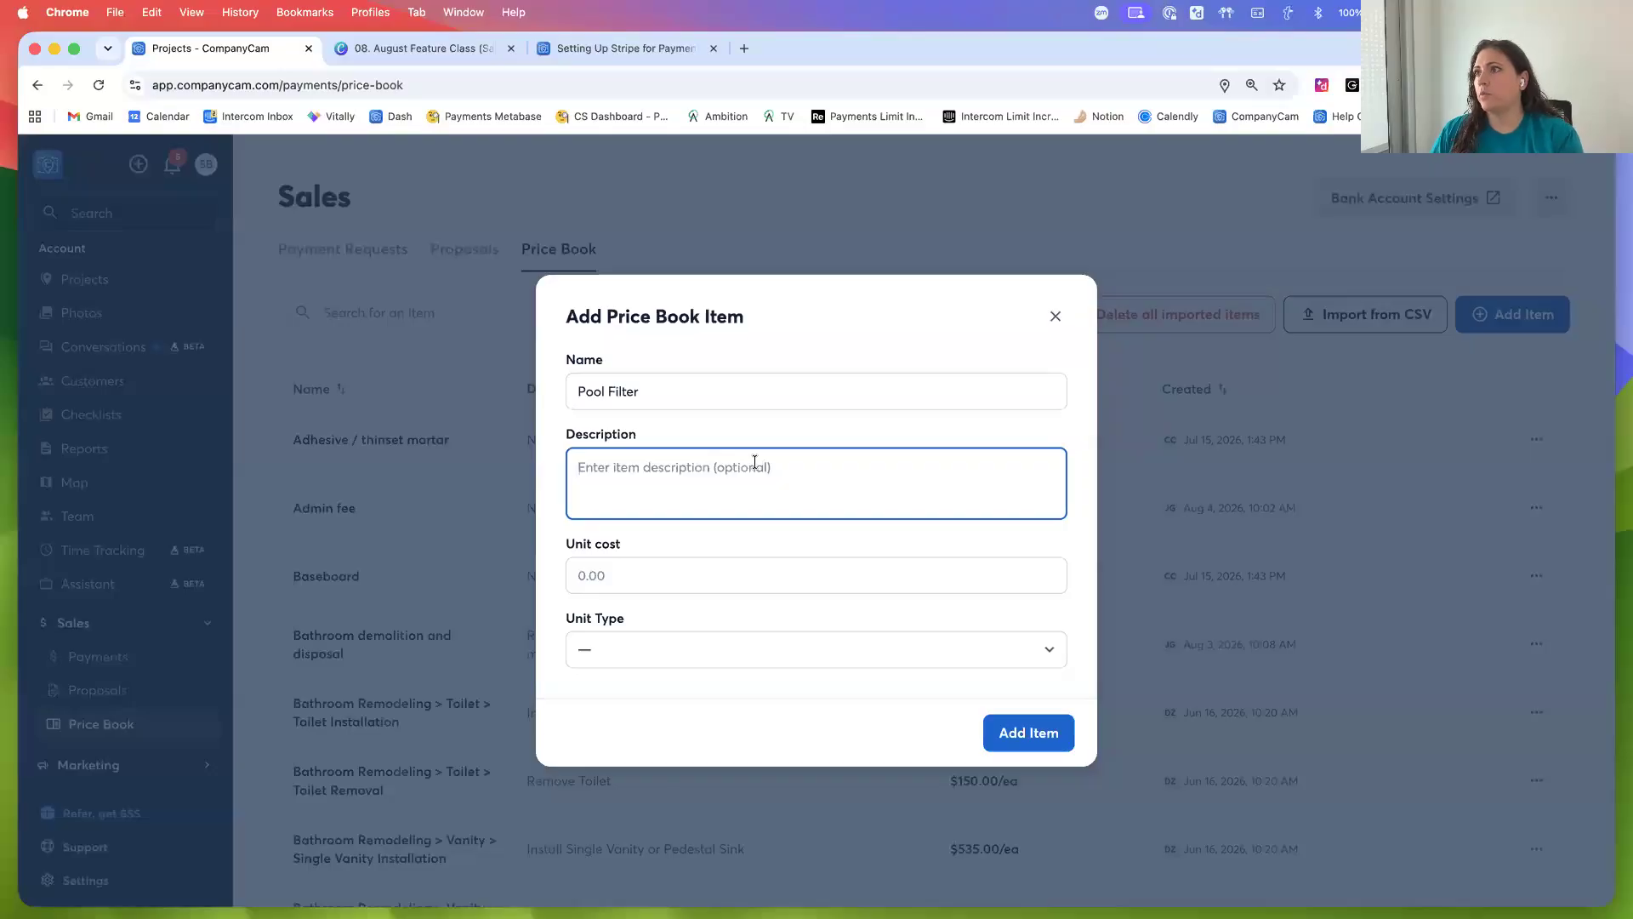
type("for larger pools, 800 sq feet plus")
Set the unit cost to 3500 and the unit type to Each (ea), and add the item
left_click(694, 582)
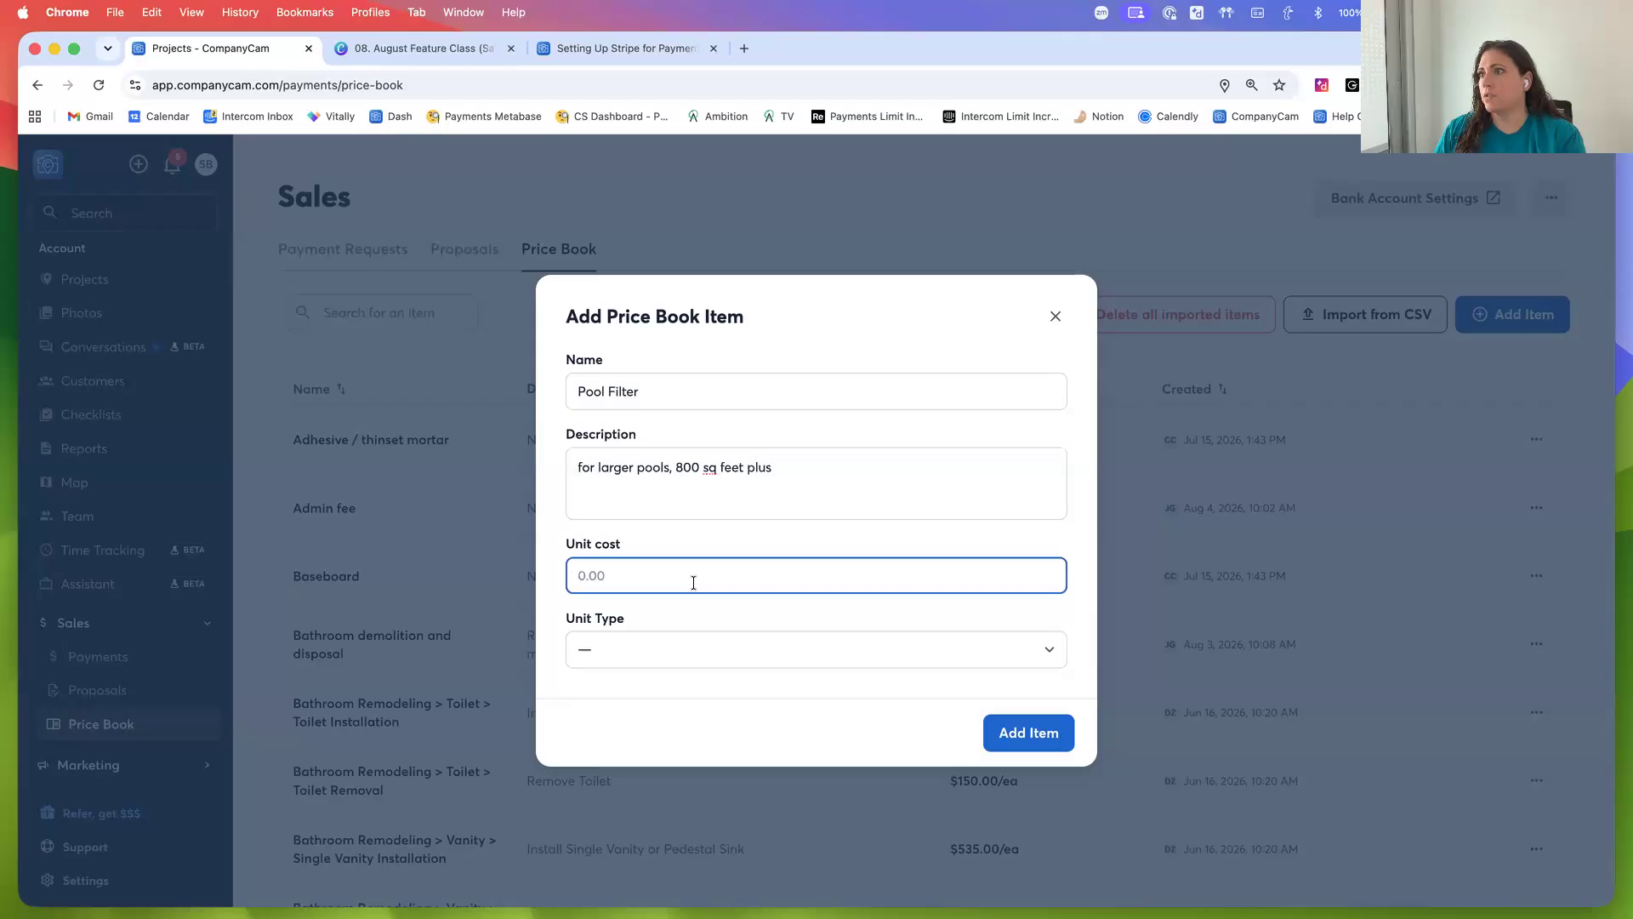
type("3500")
left_click(688, 652)
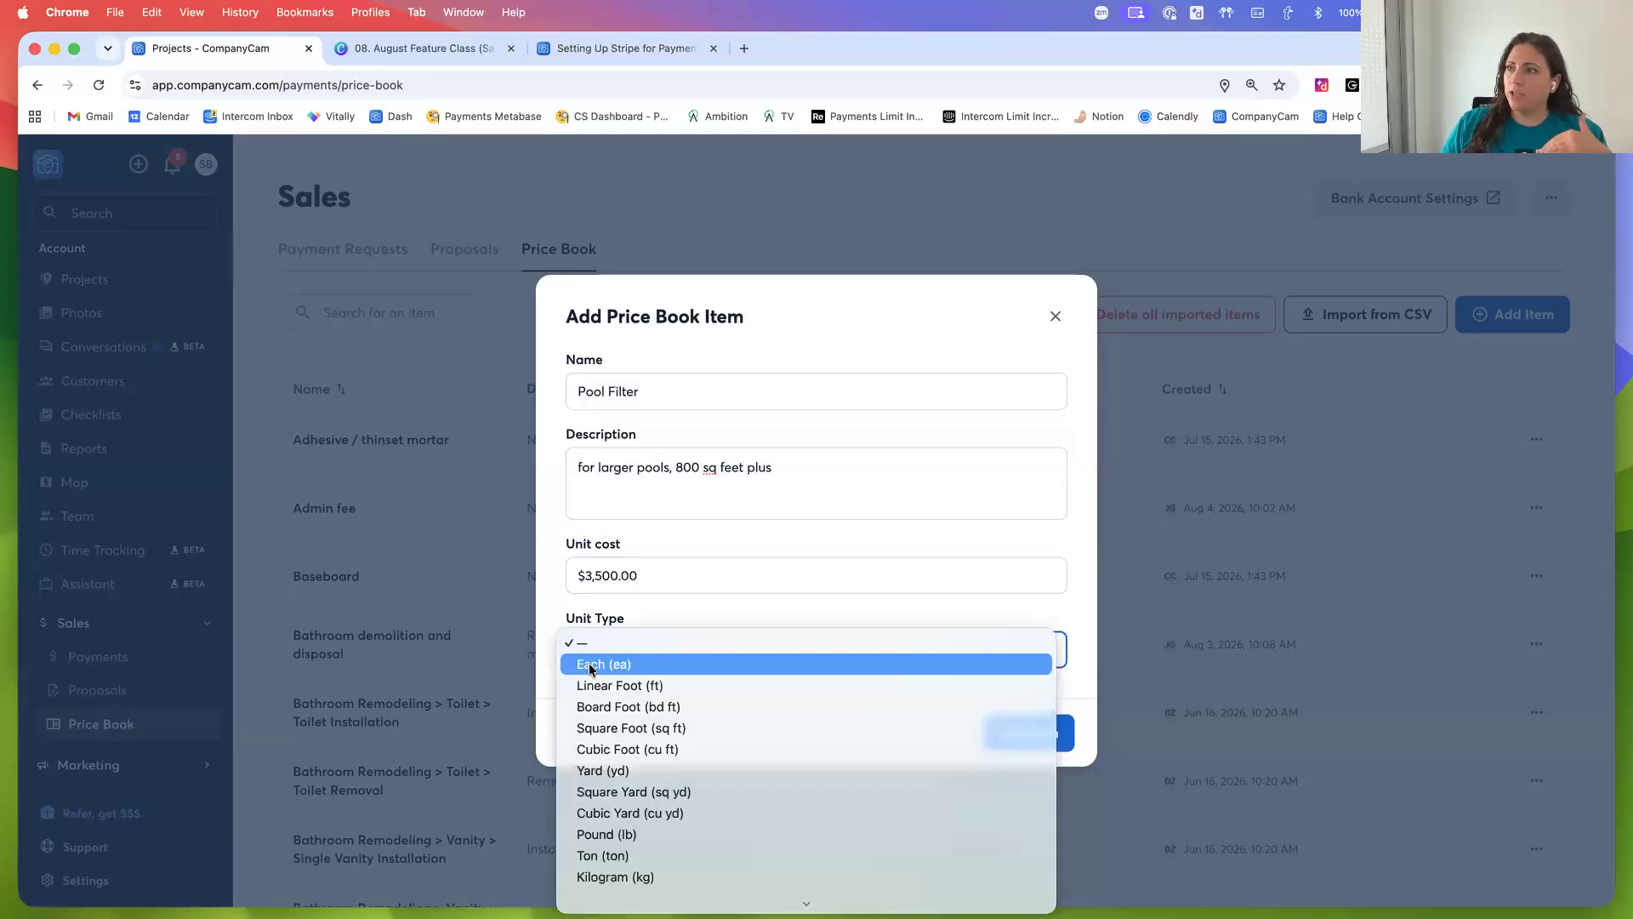
left_click(592, 664)
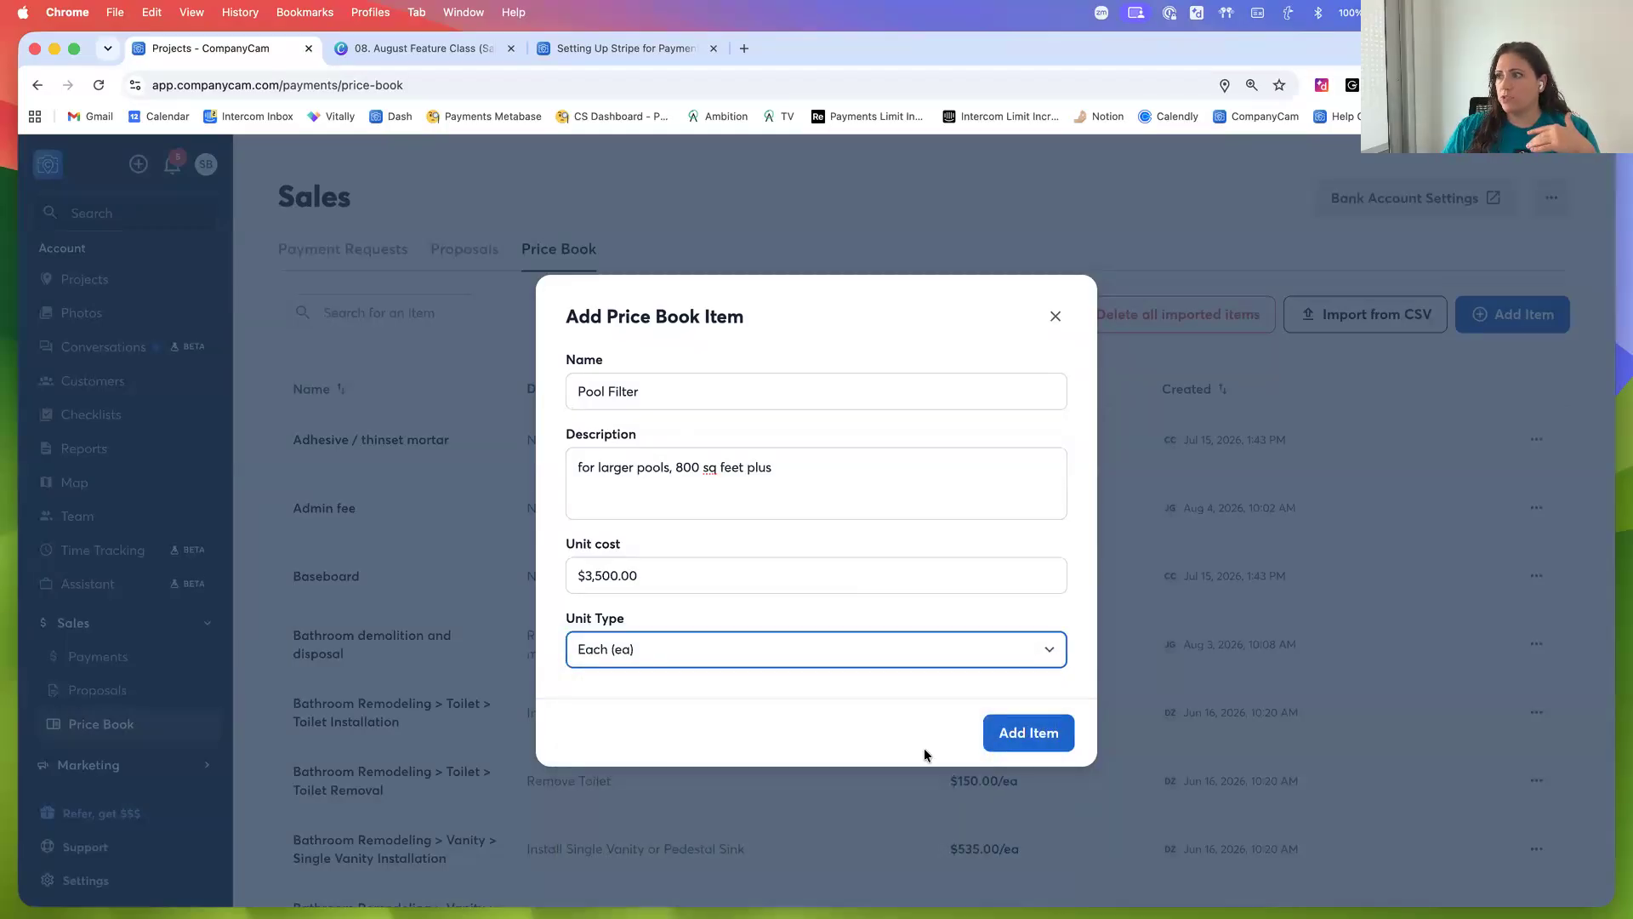
left_click(1011, 745)
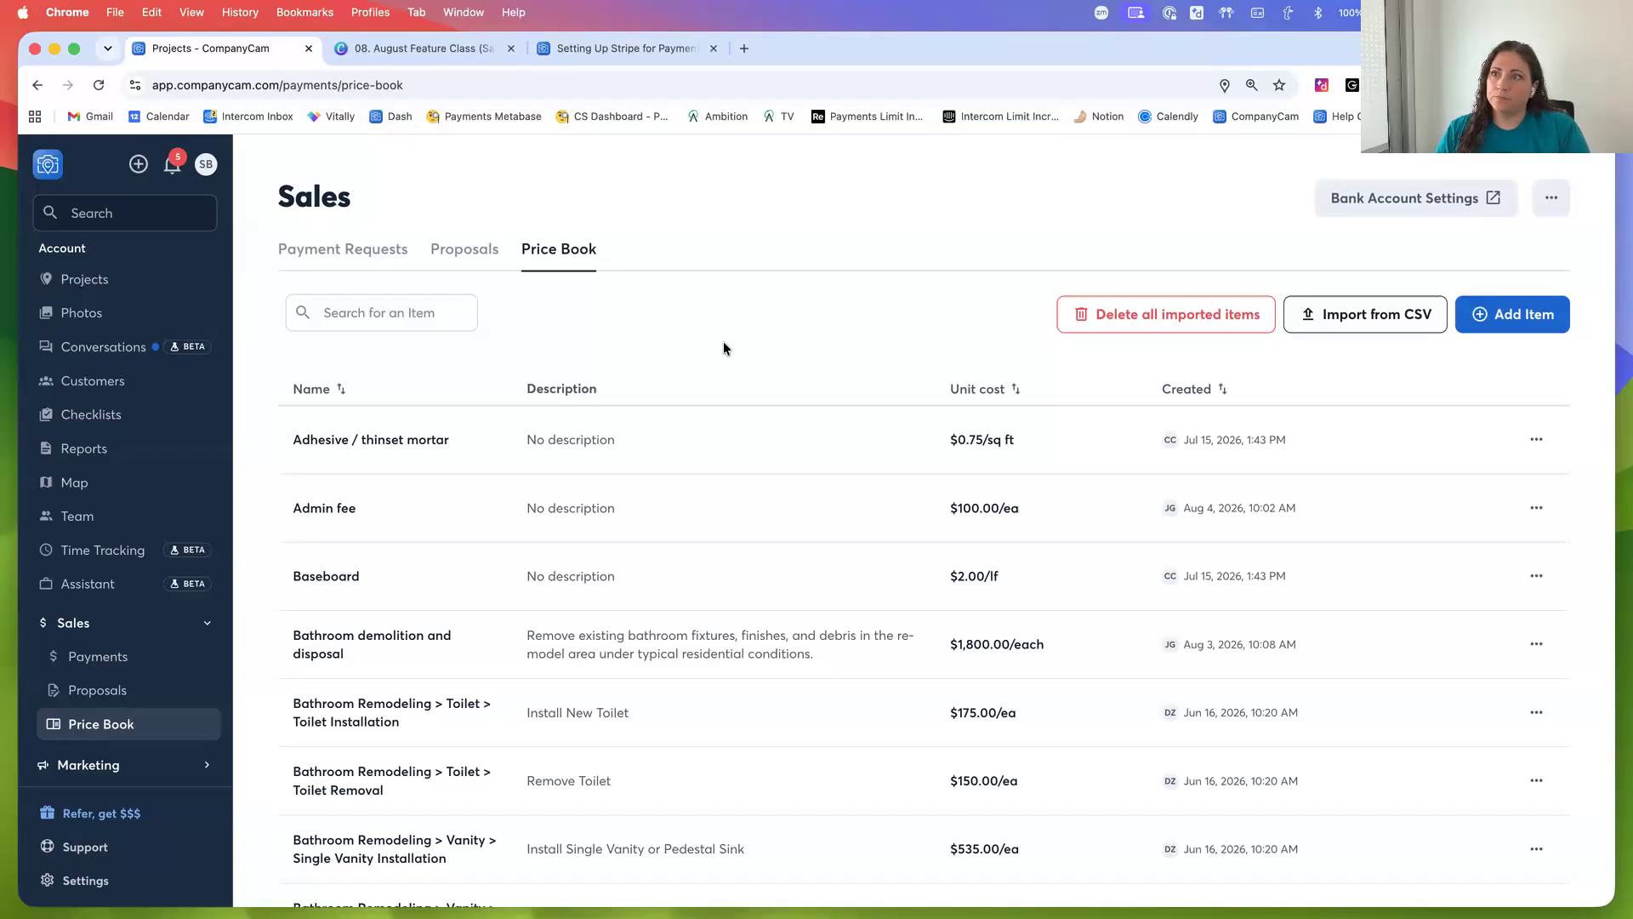
Create a new proposal from the PBA Condos Pool project's Sales section
left_click(455, 266)
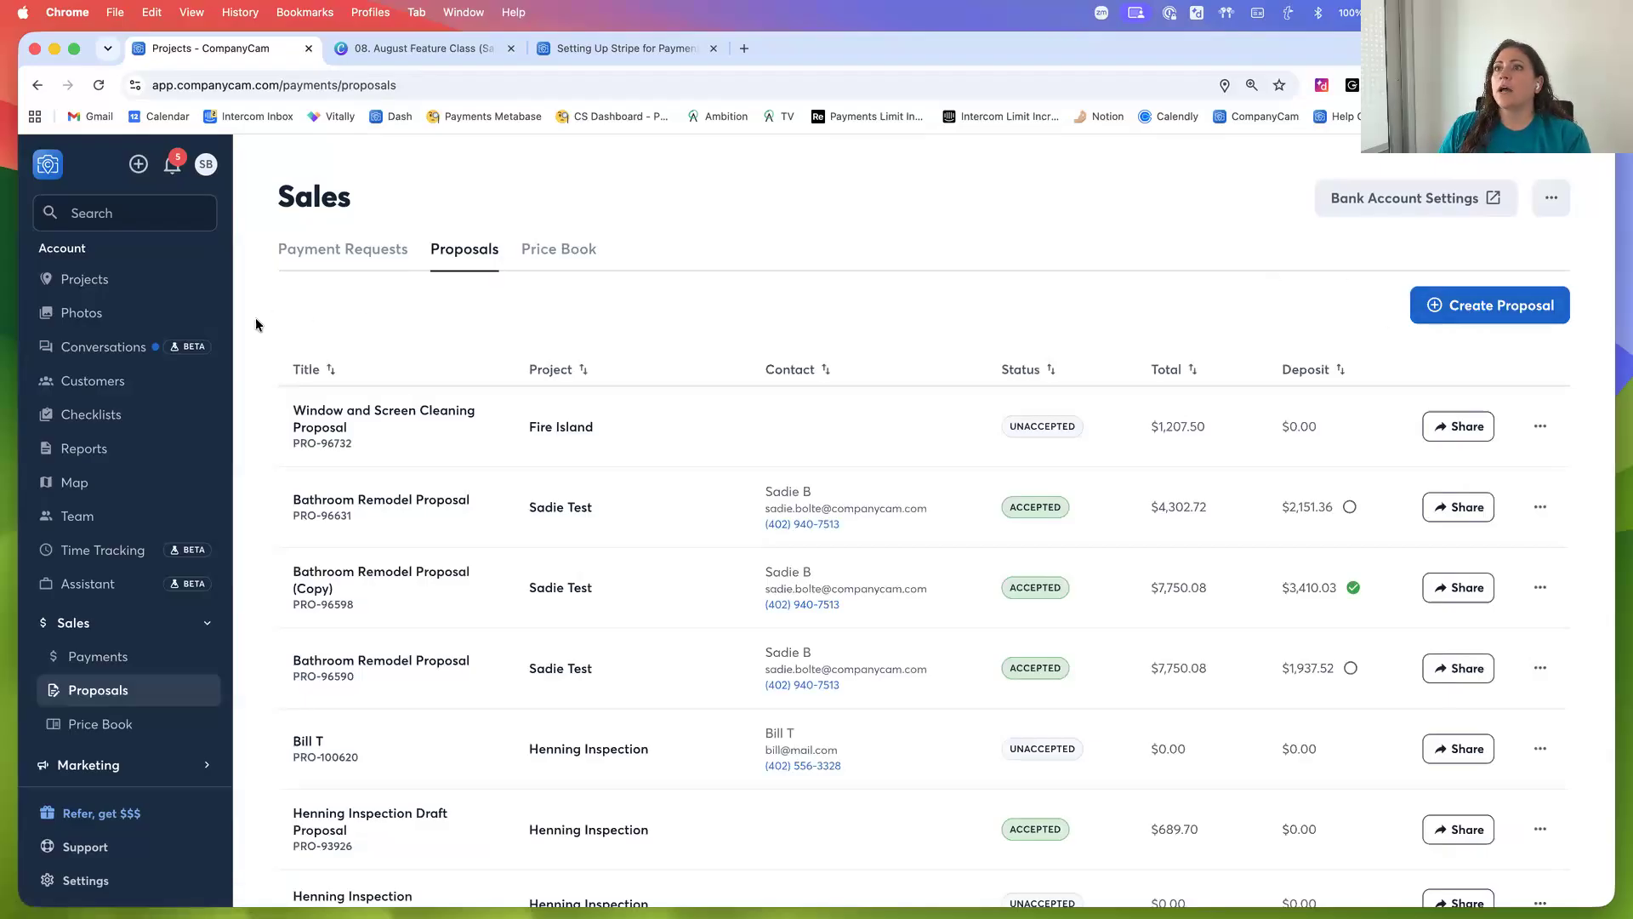
left_click(64, 286)
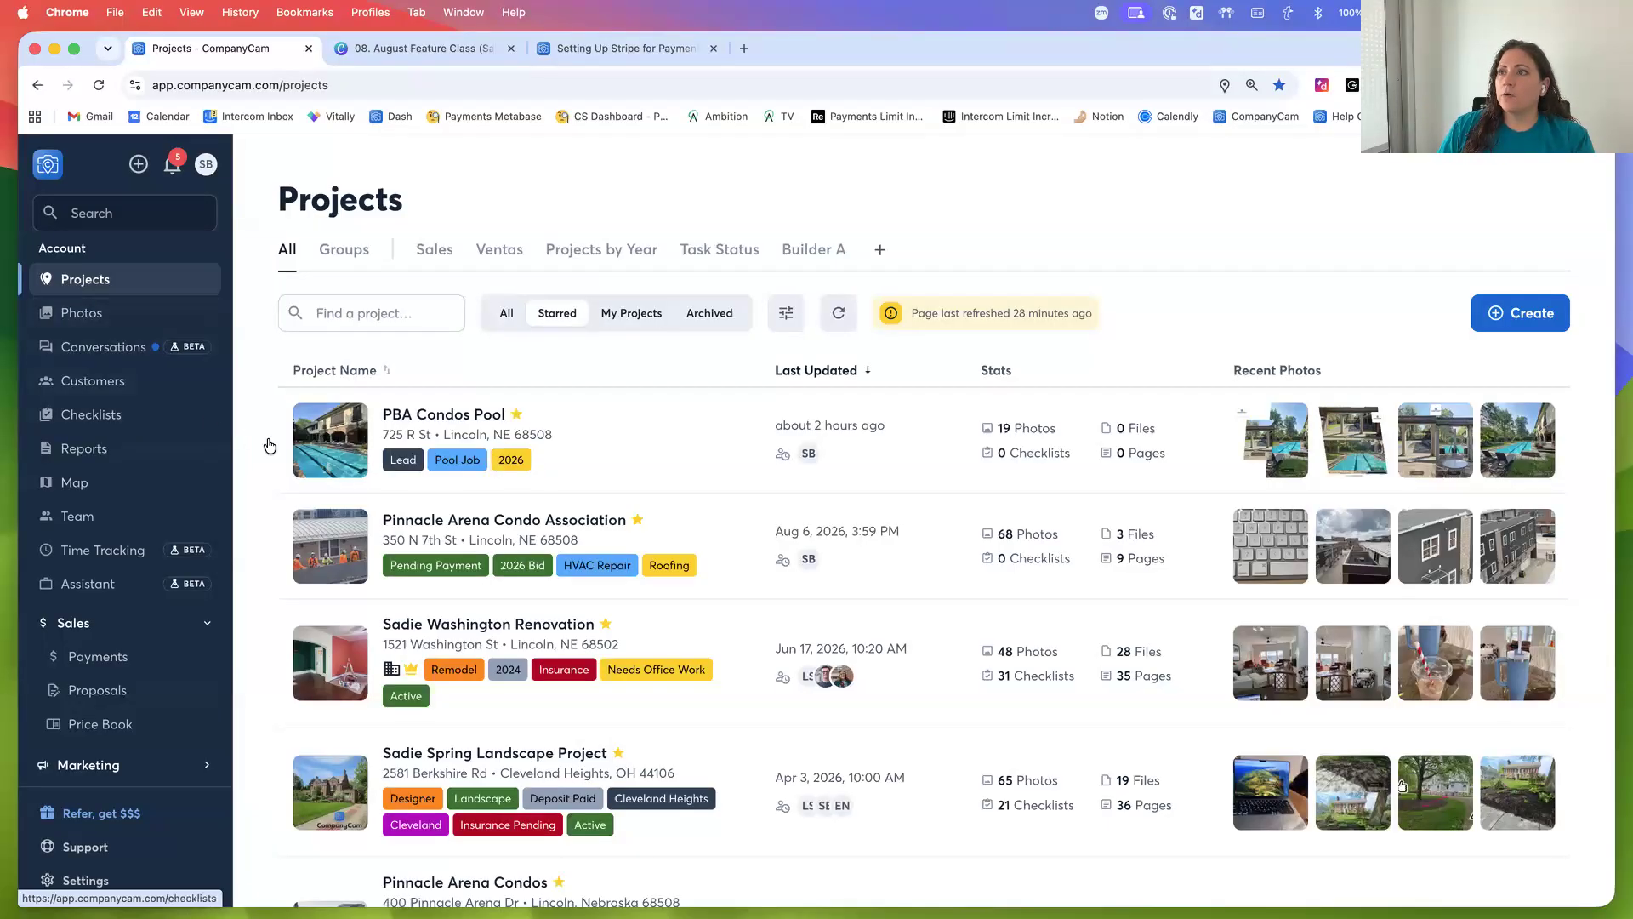
left_click(338, 434)
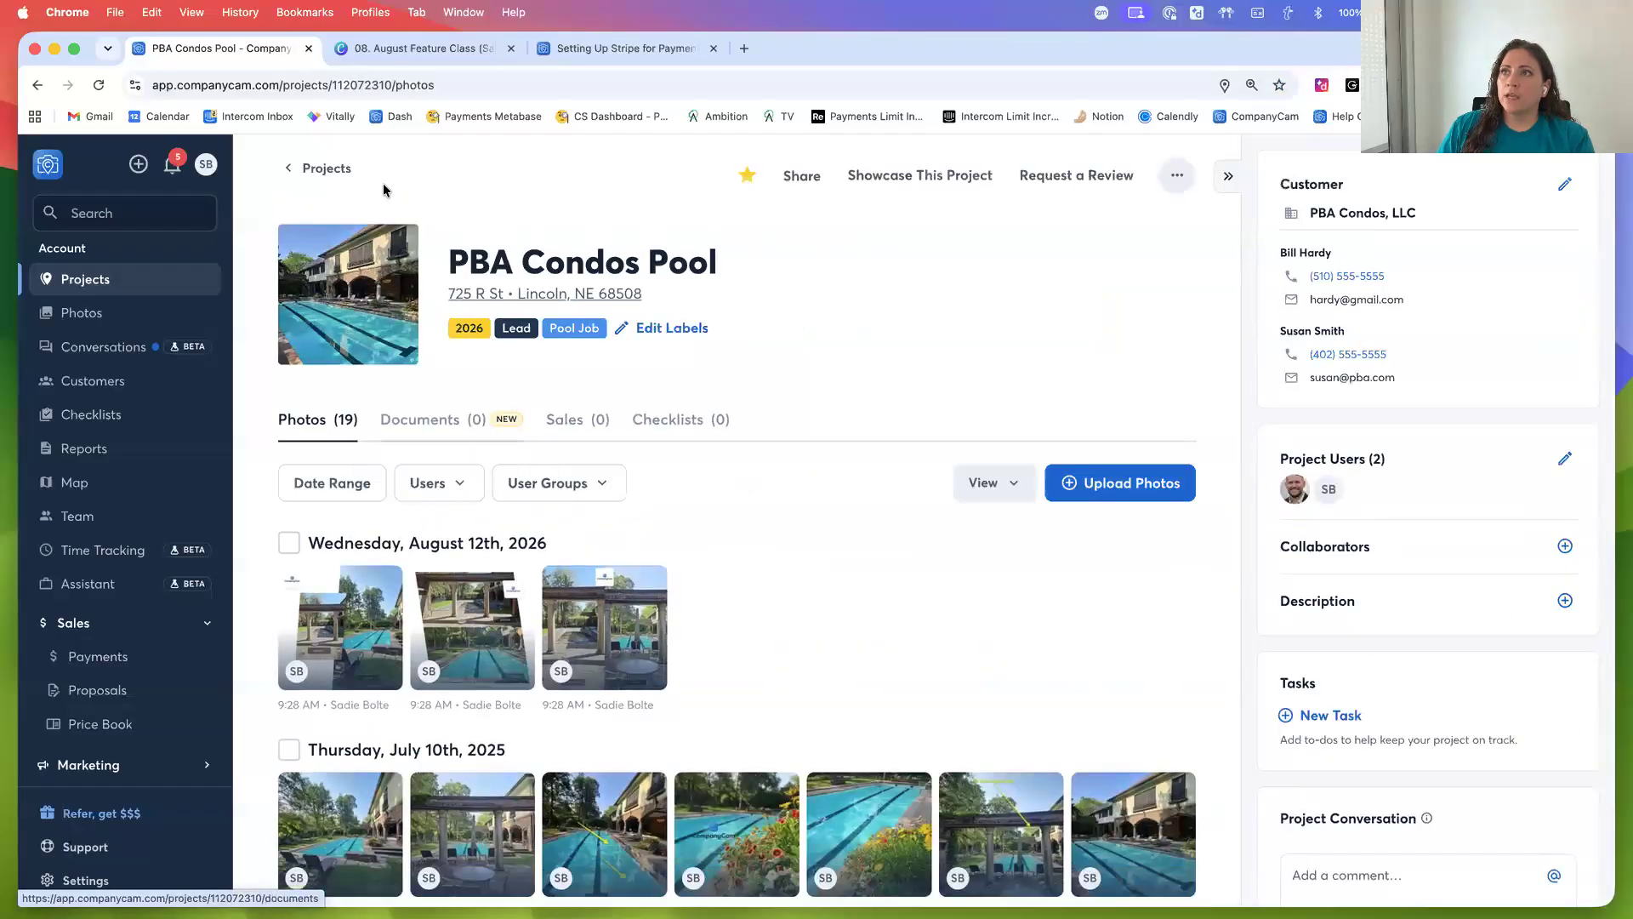
left_click(570, 435)
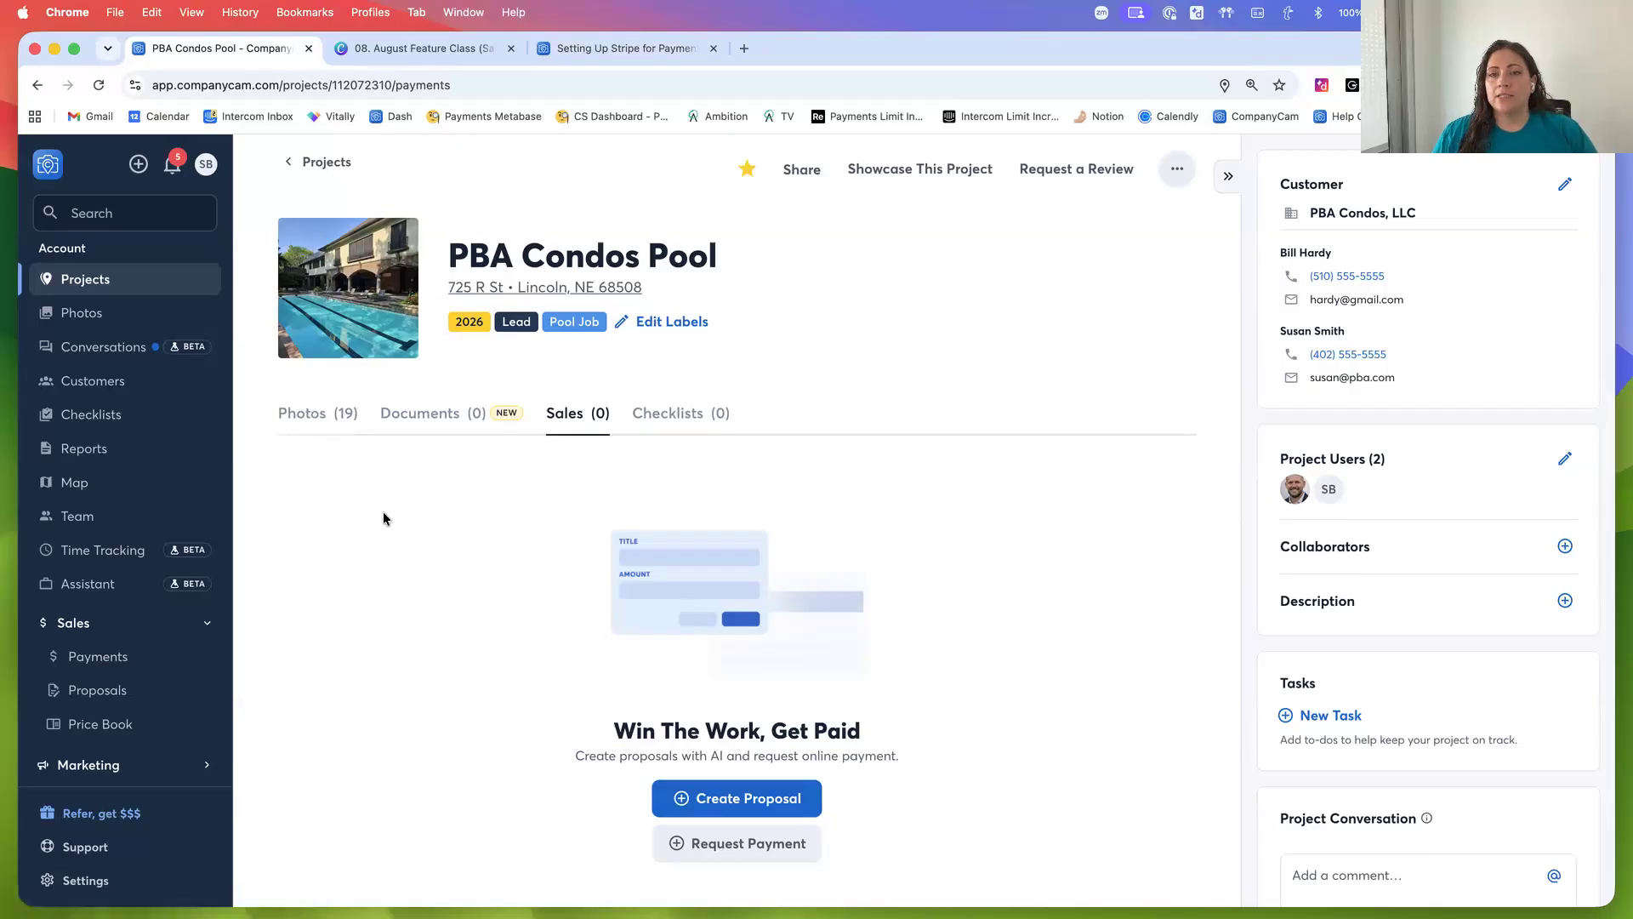
left_click(738, 801)
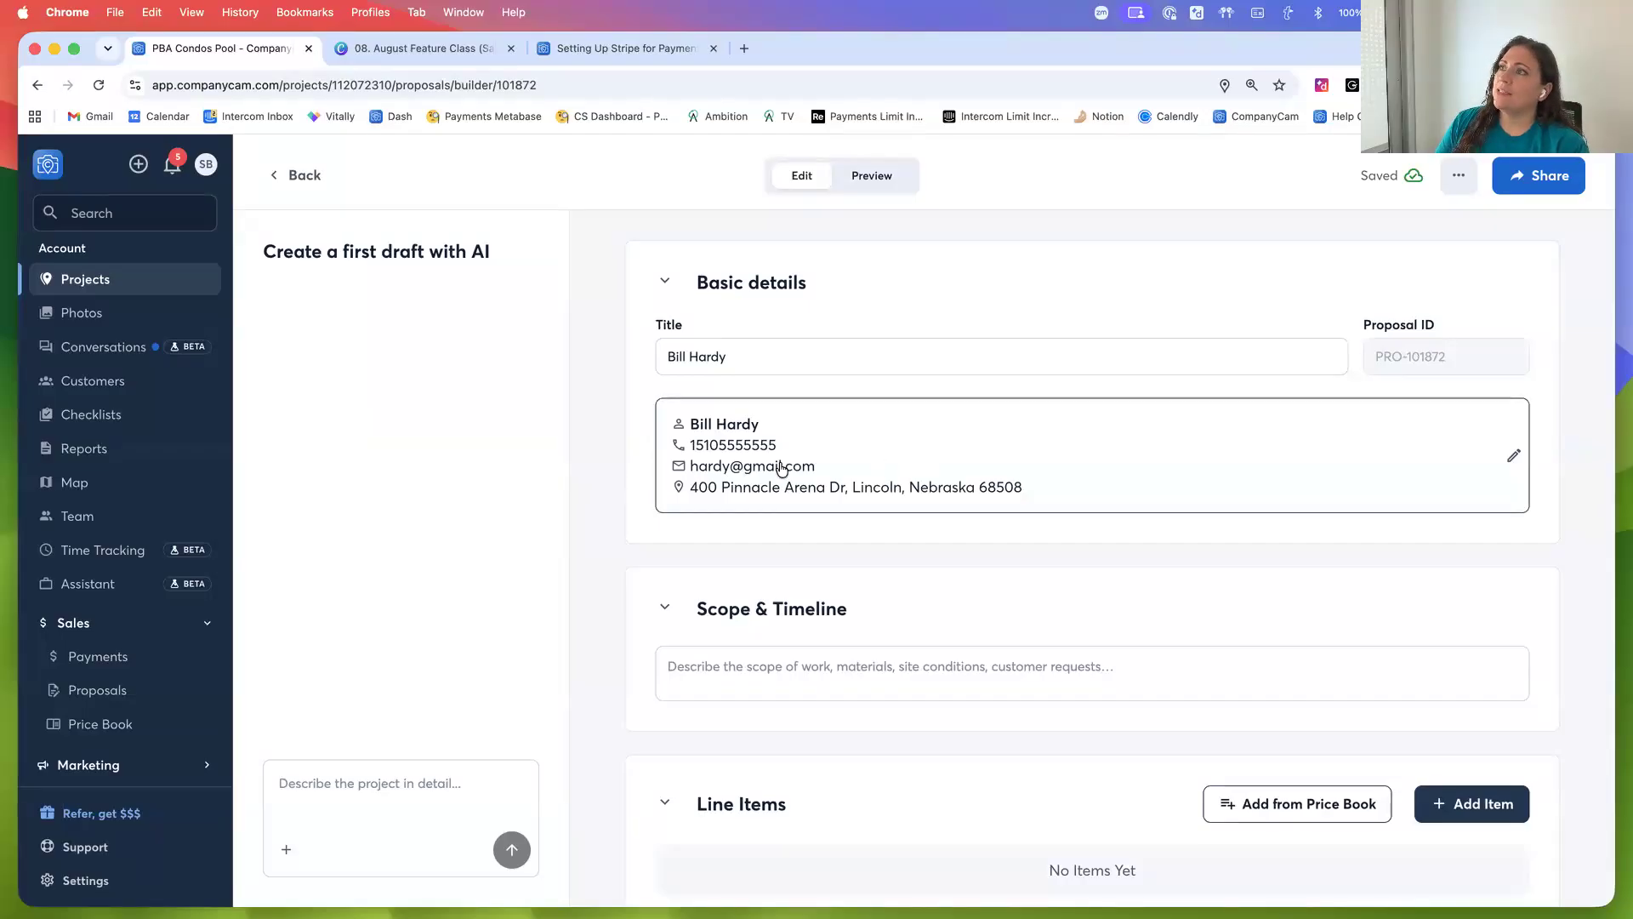
Describe the project in the AI draft box: replace pool filter for a 1,000 sq foot pool, replace lining
scroll(638, 467, "down", 5)
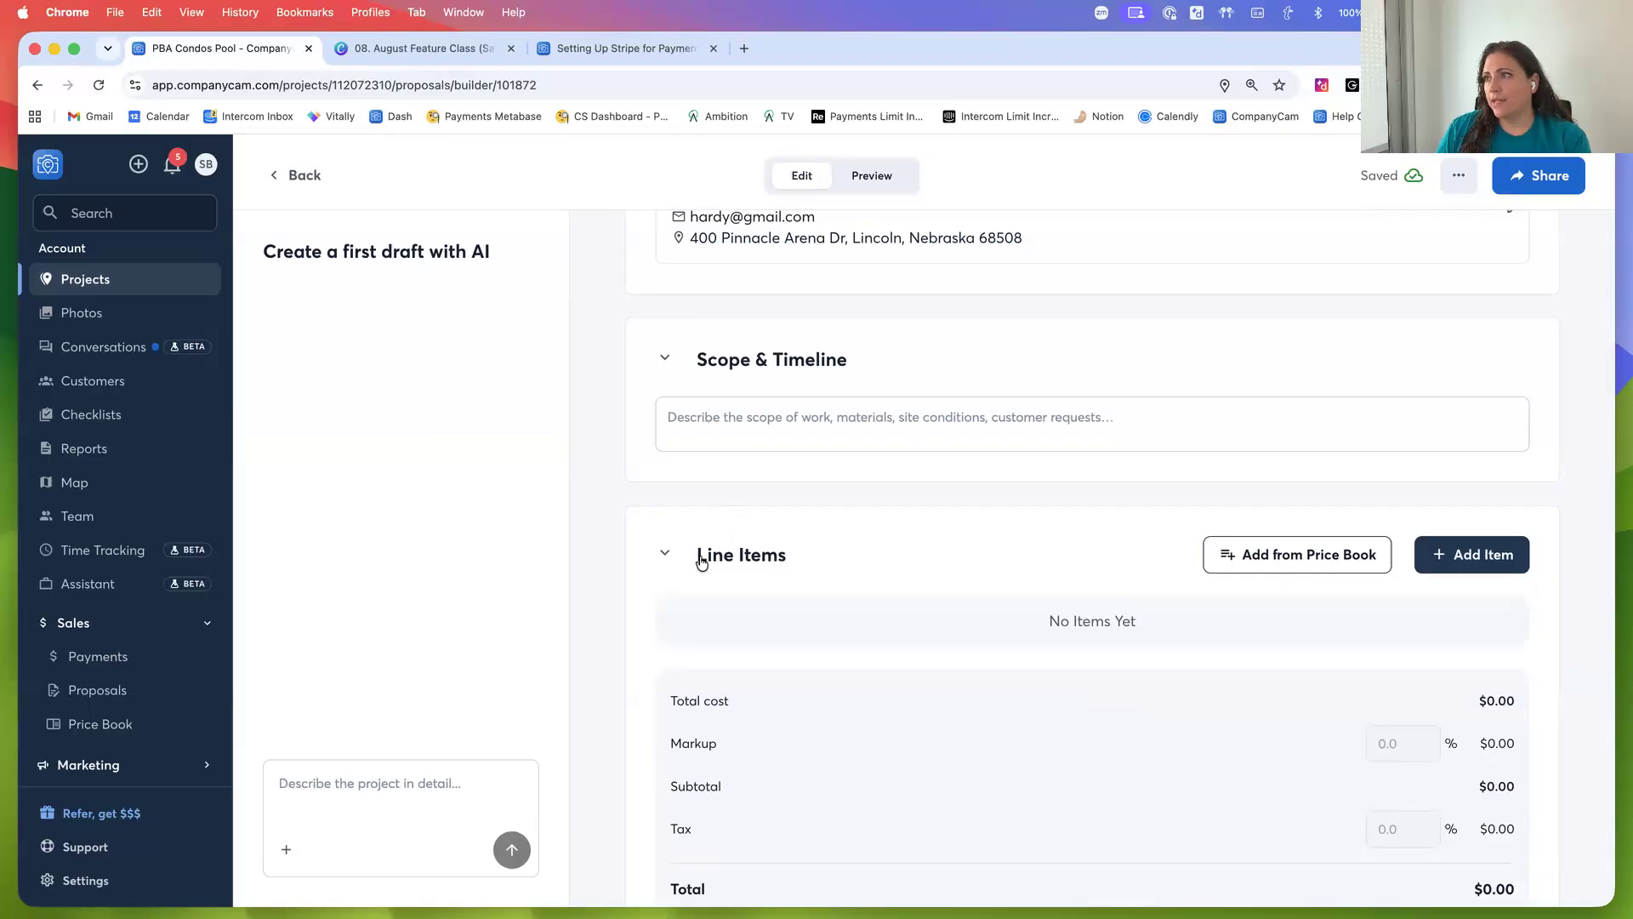
left_click_drag(263, 251, 500, 247)
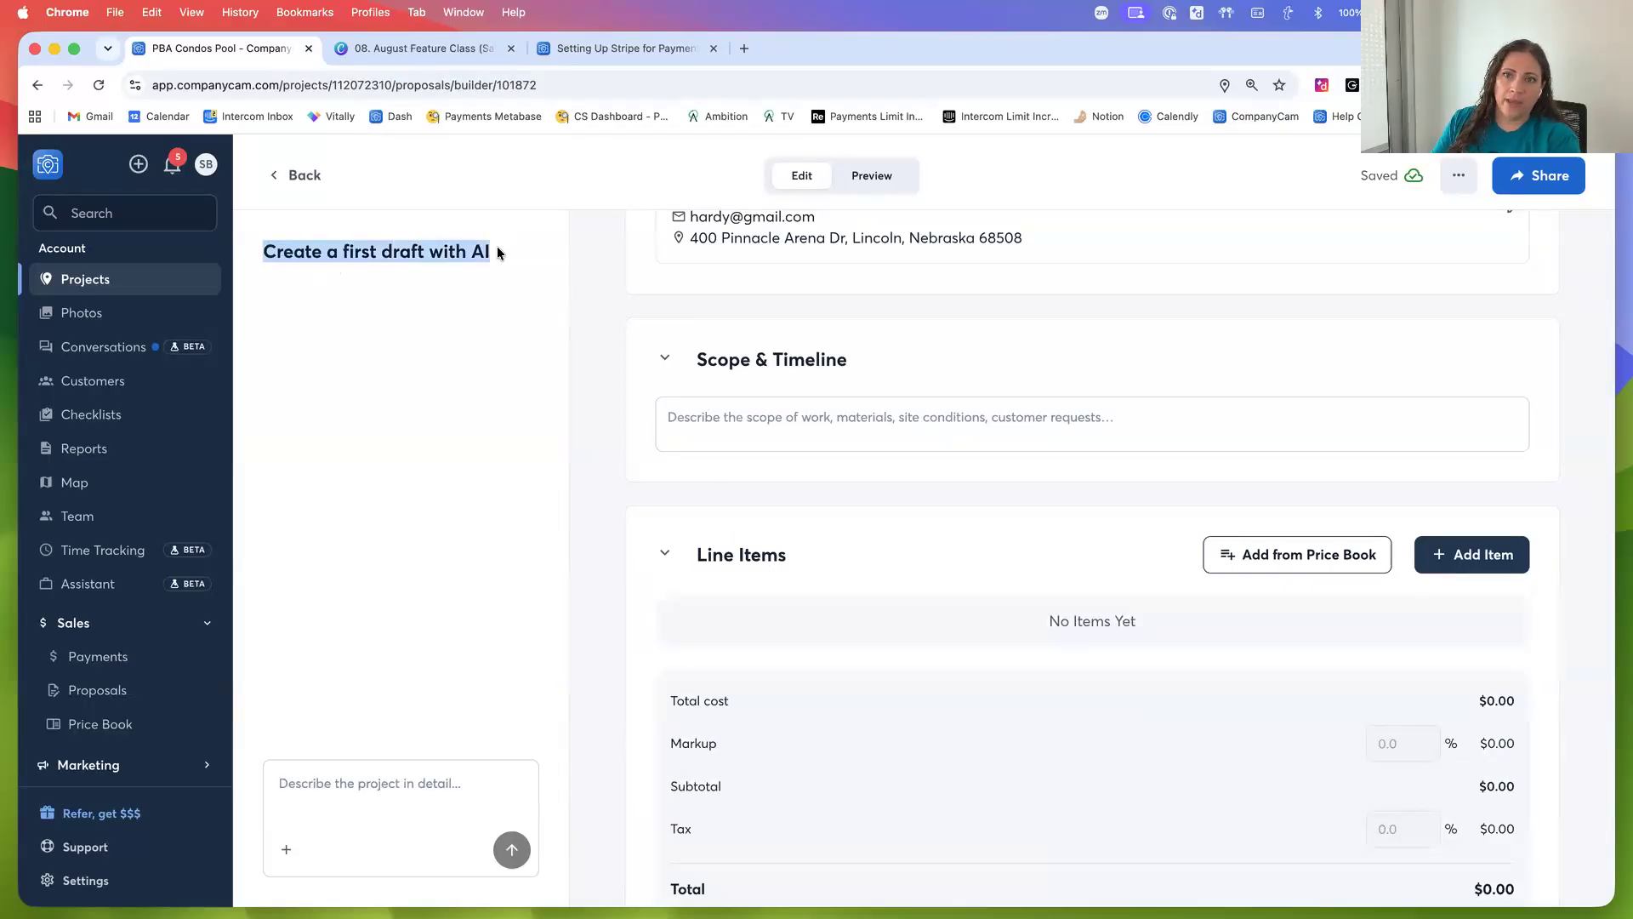
left_click(374, 780)
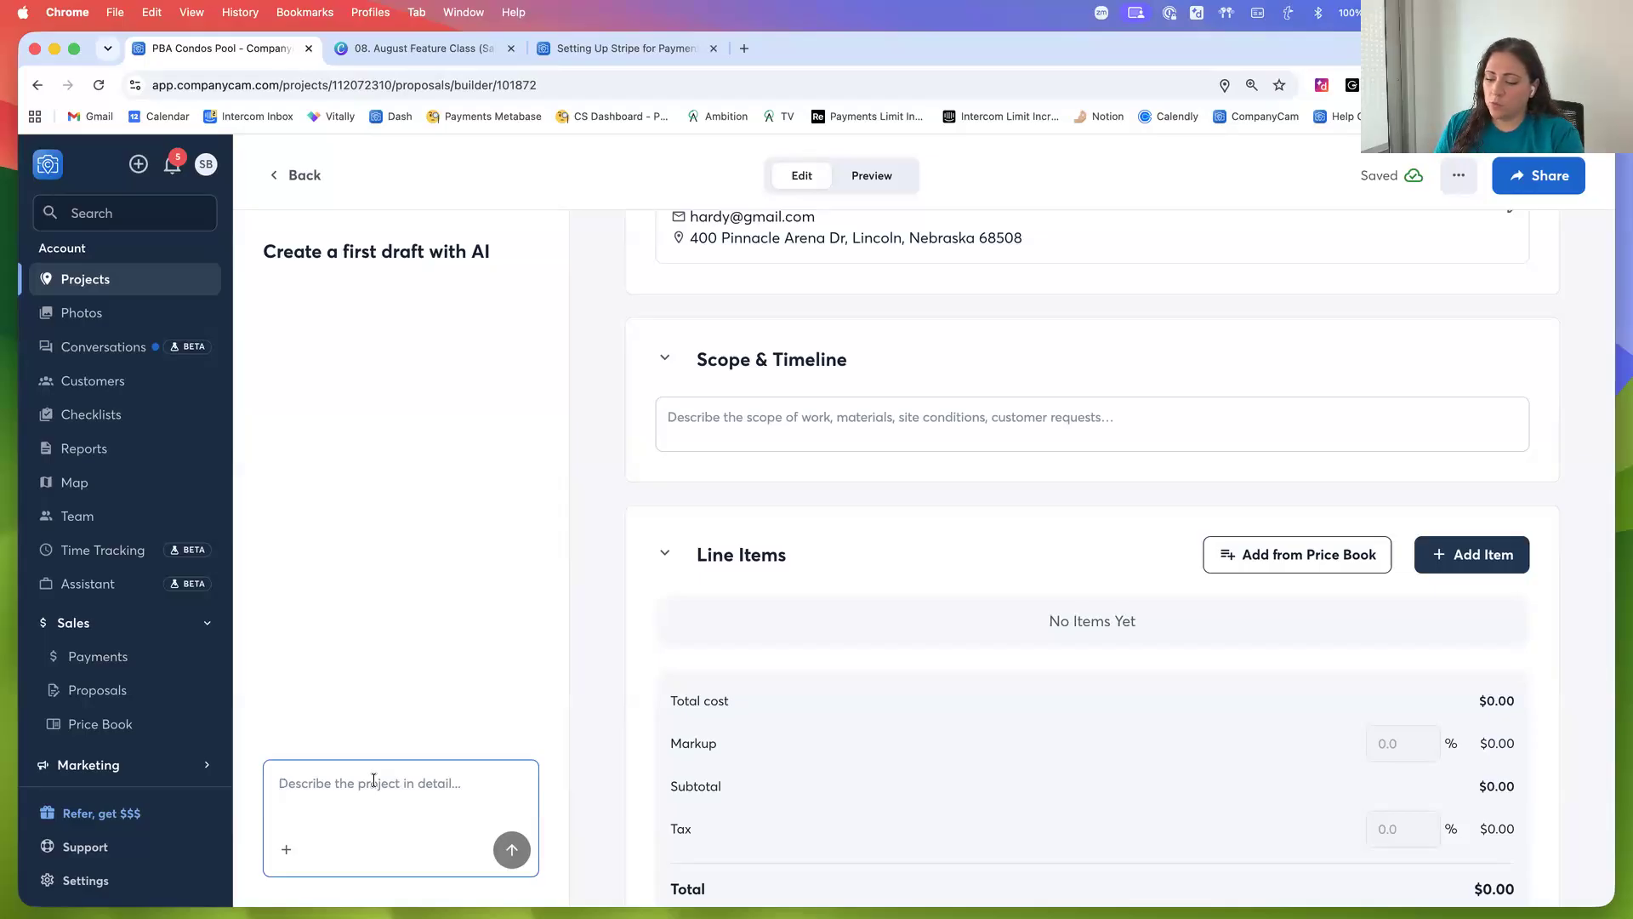
type("replace po")
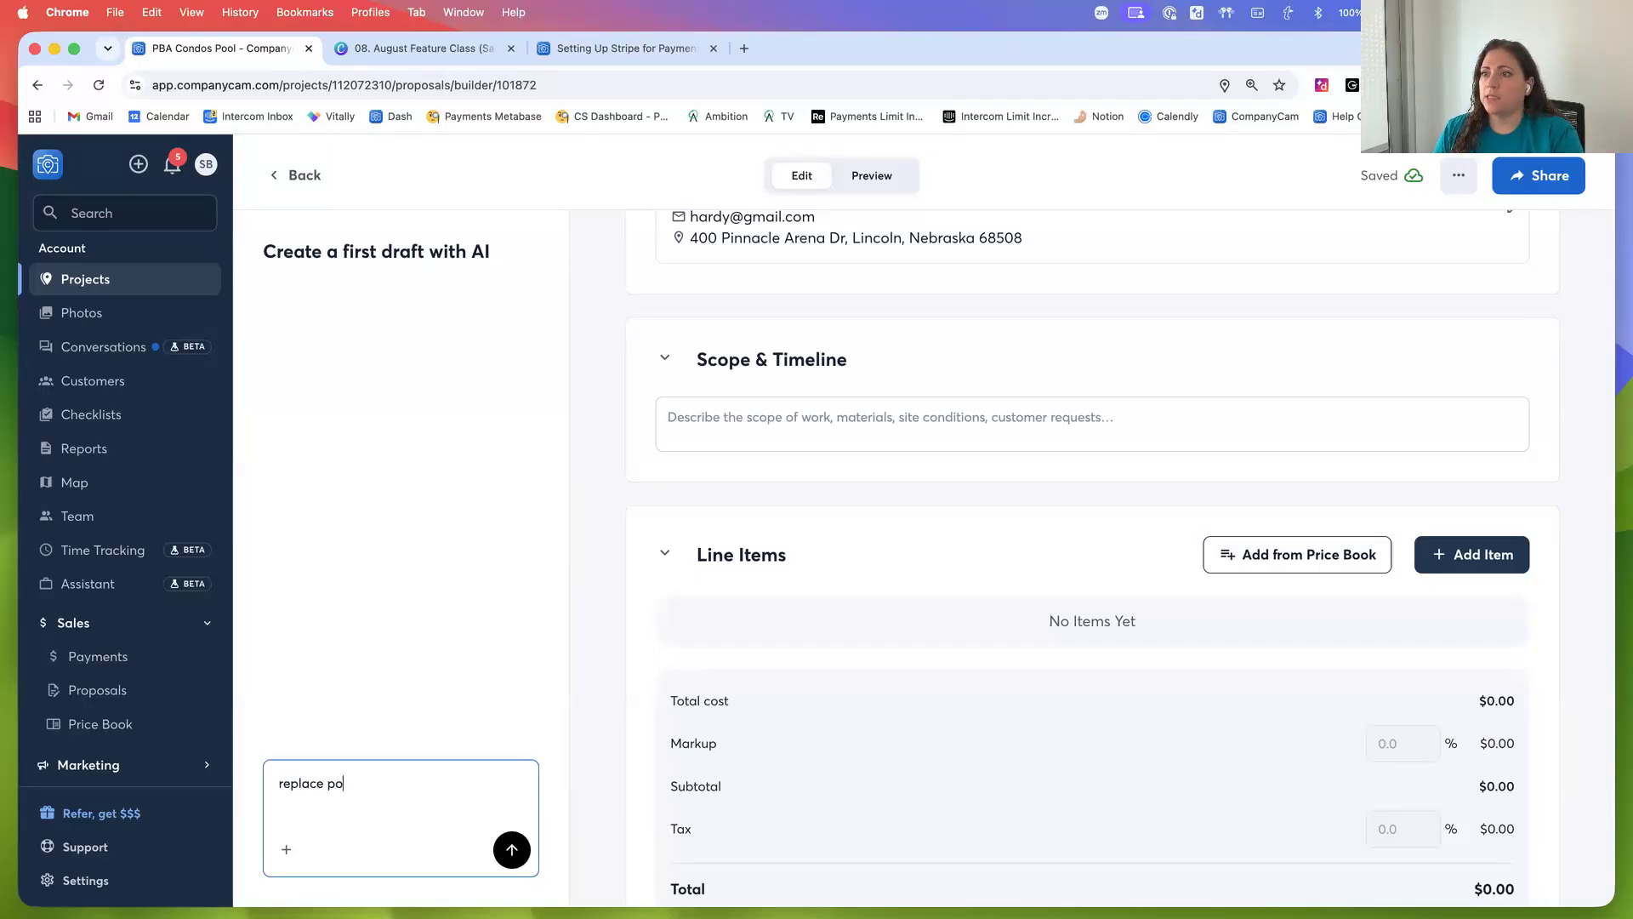
type("ol filter.")
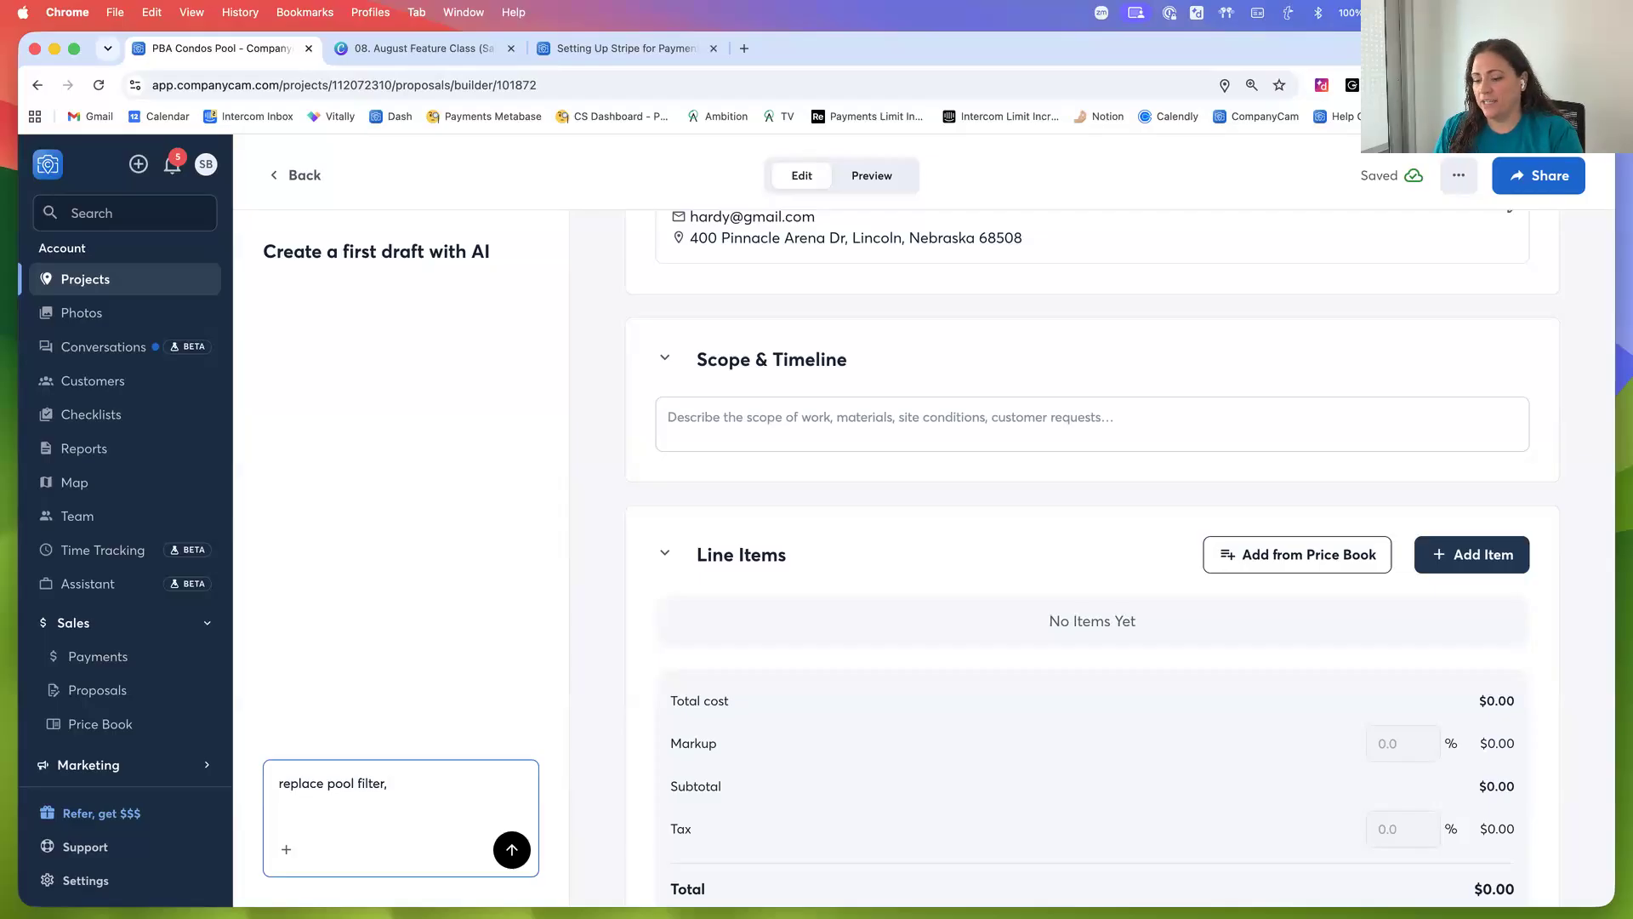
type("for a 1")
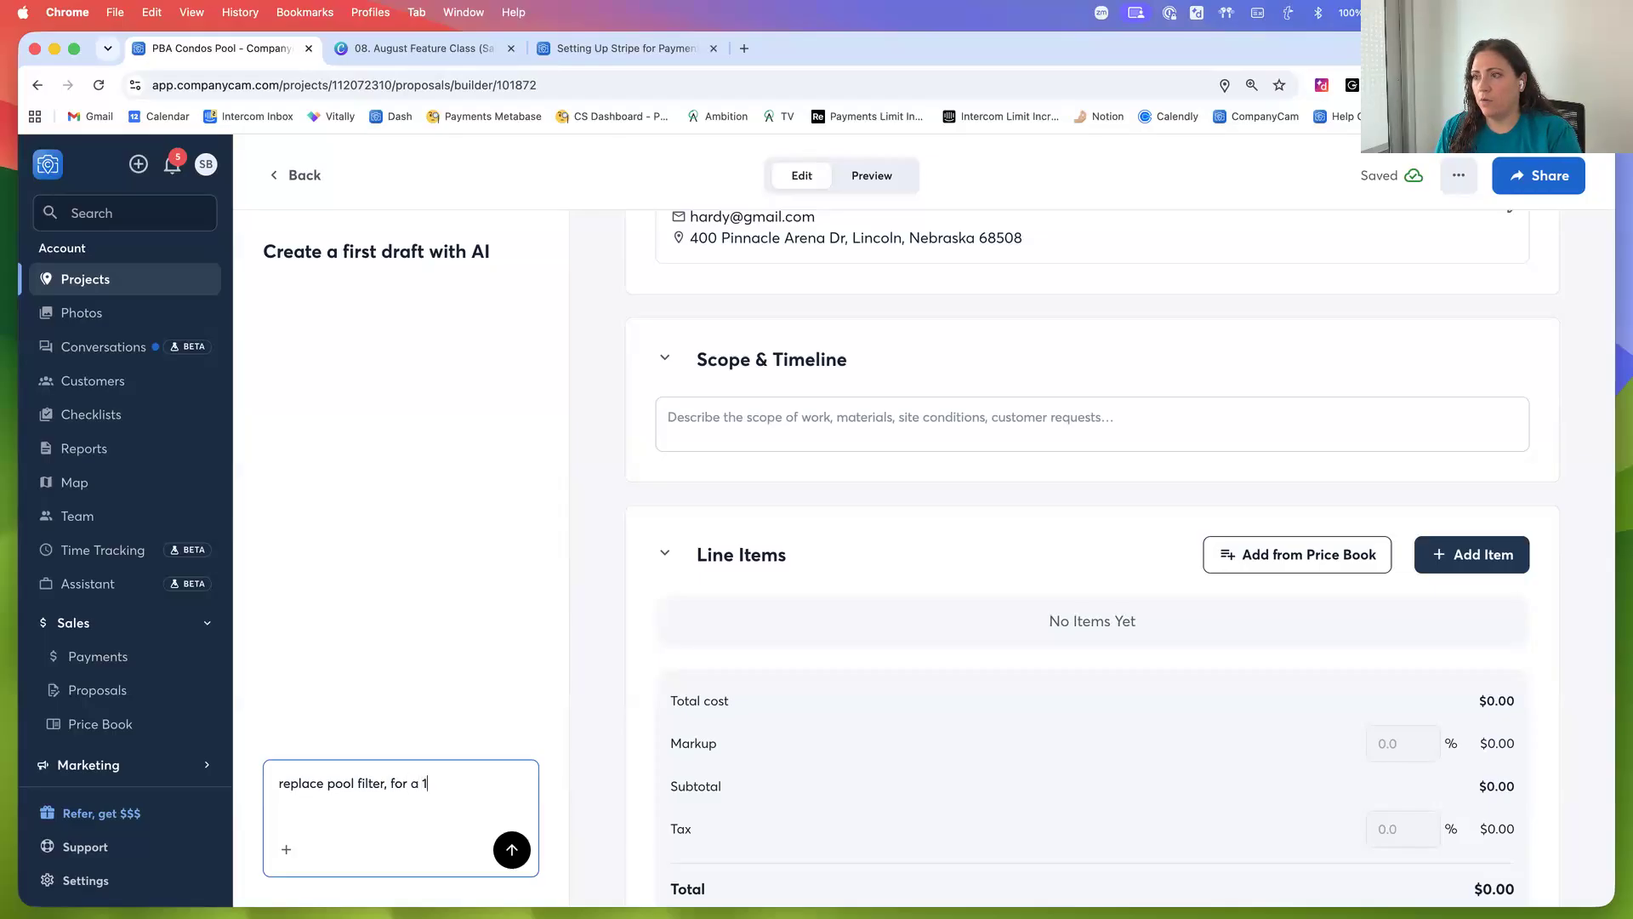
type(",000 sq")
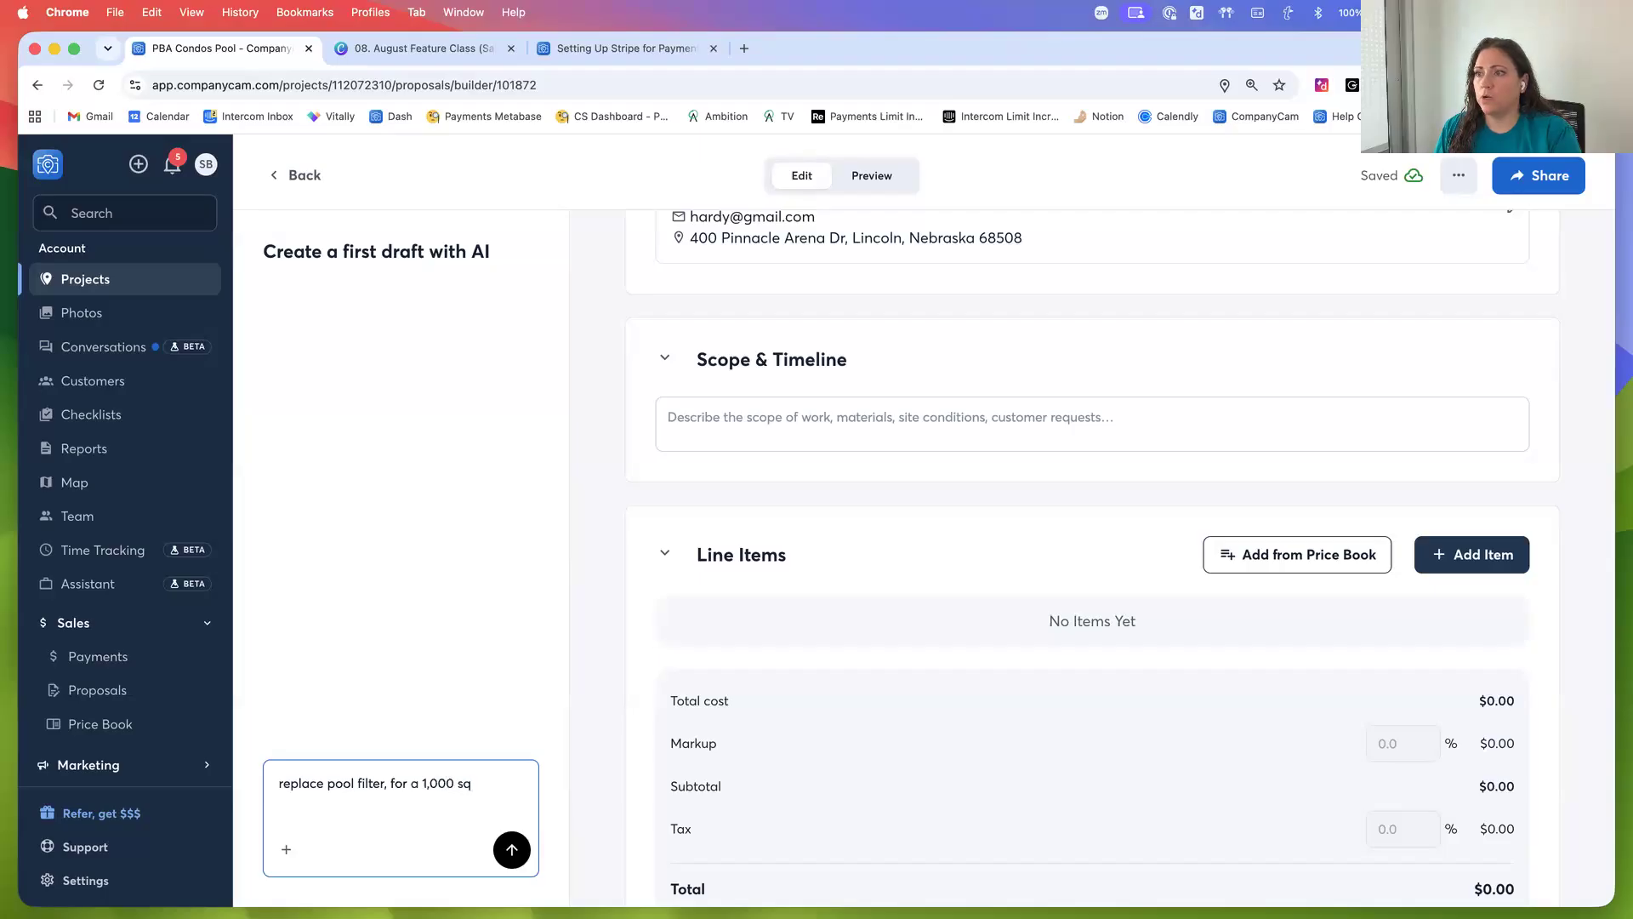
type(" foot ")
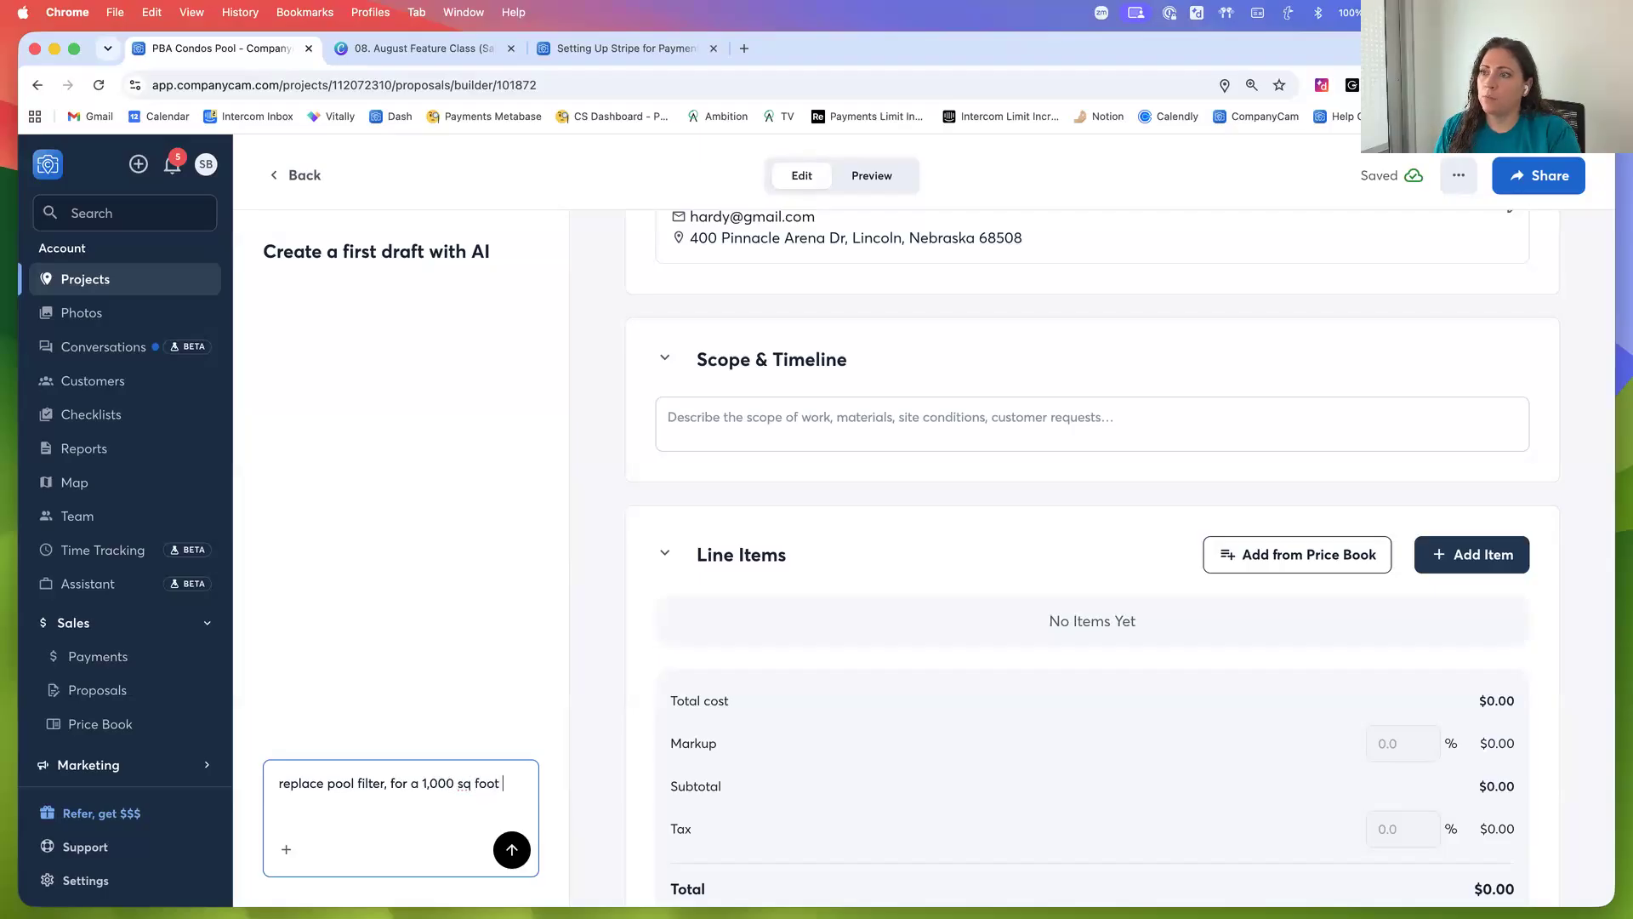
type("pool. rep")
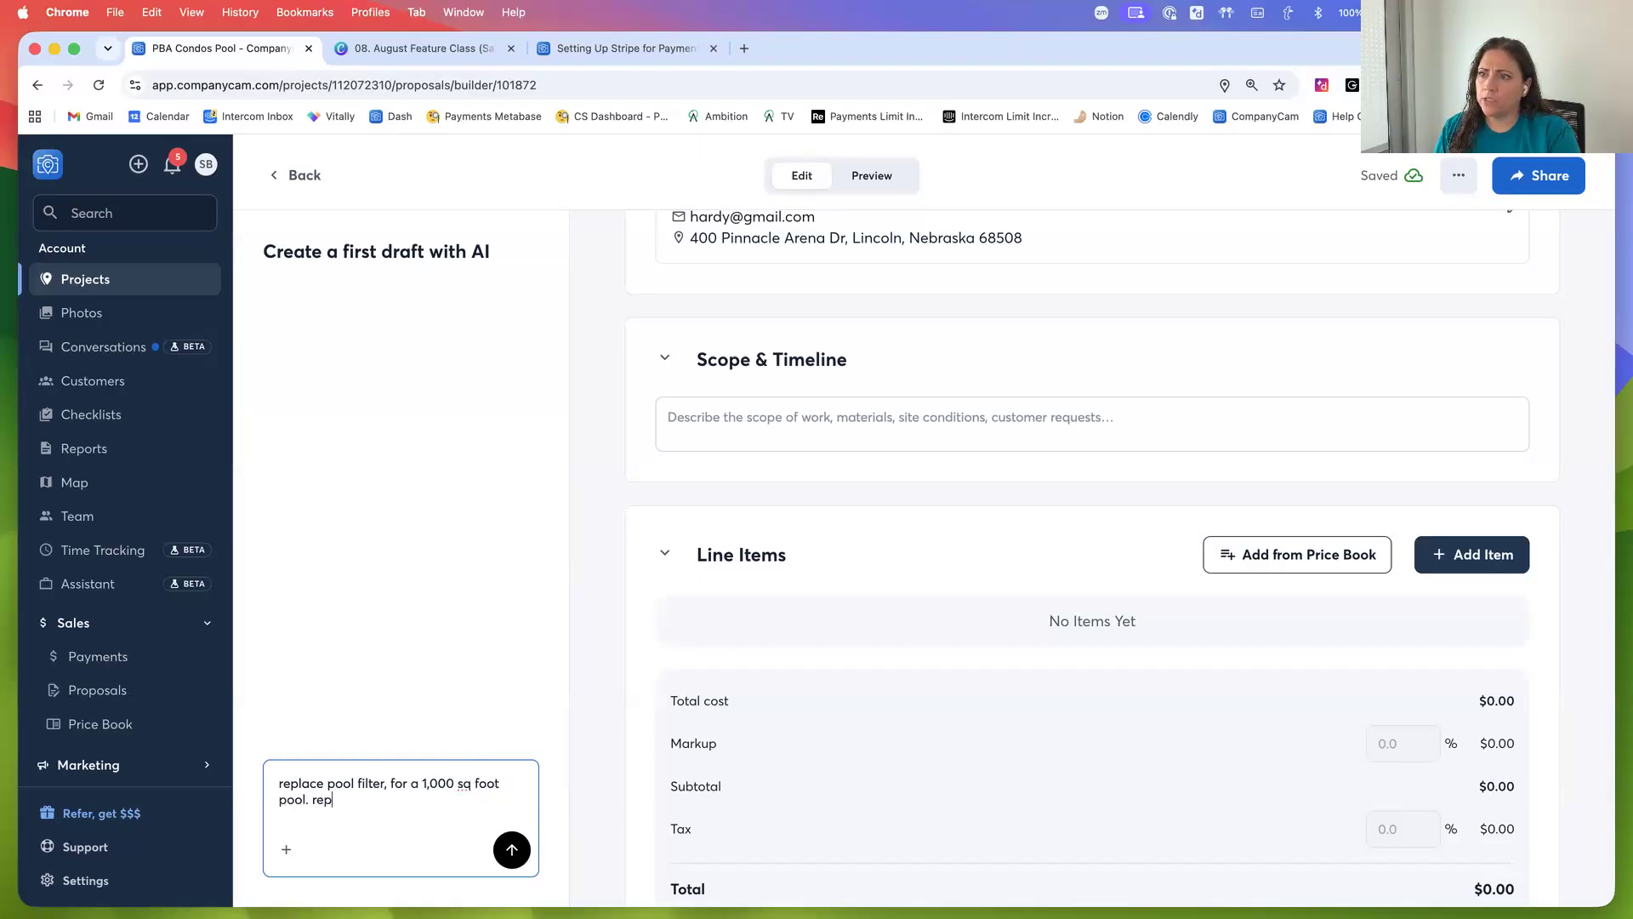
type("lace lining,")
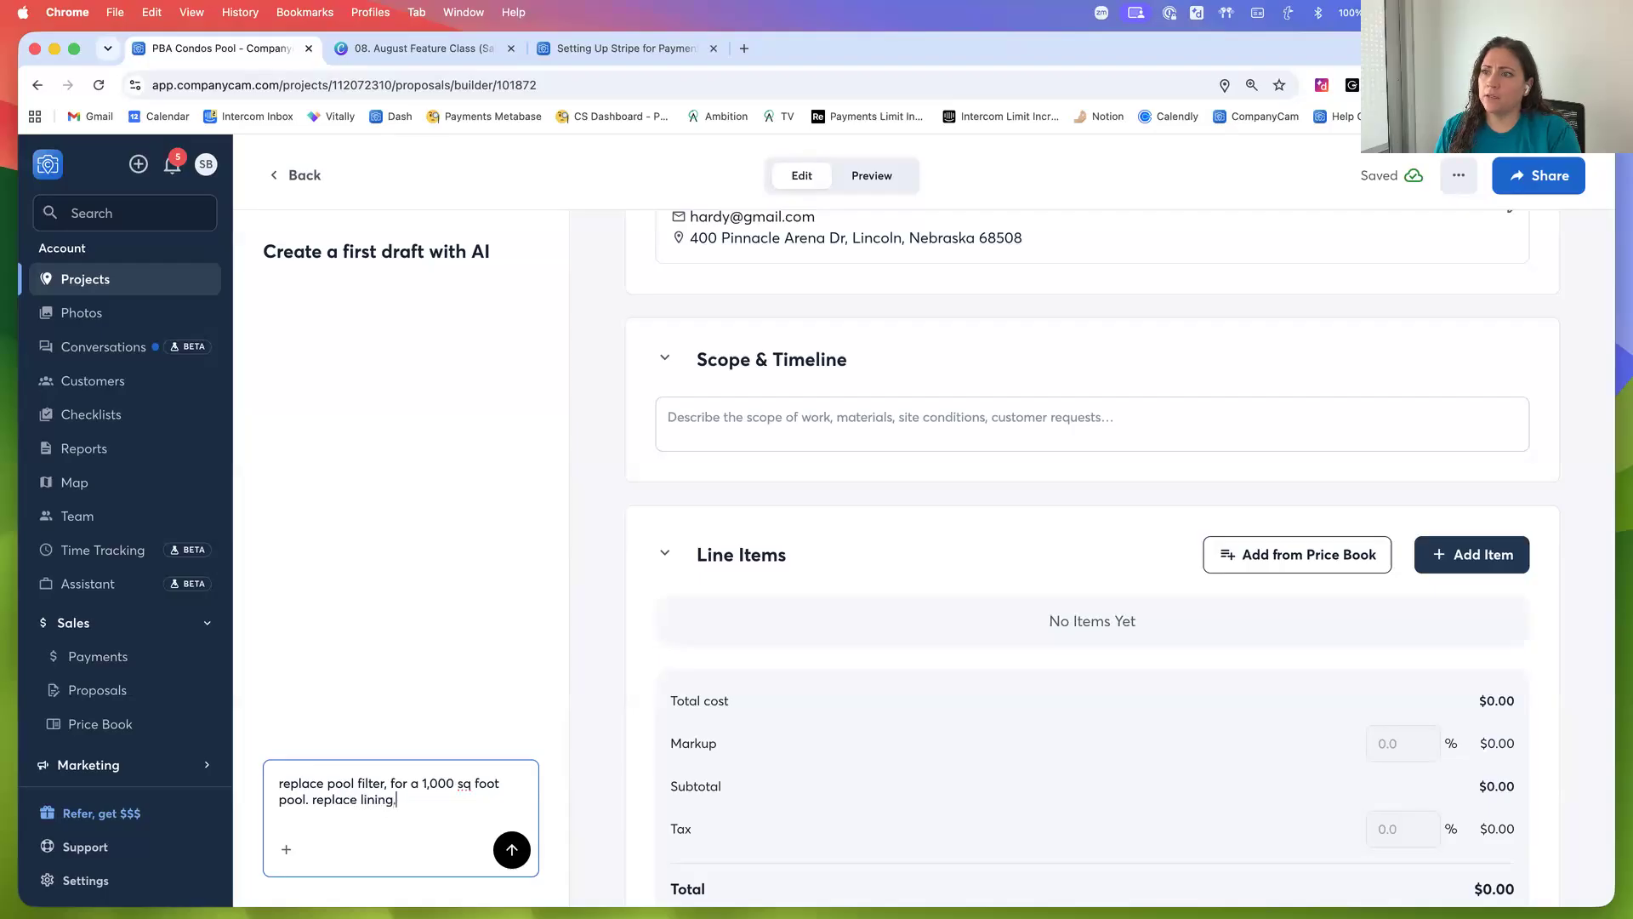
type(" cracks in 6 stone steps, replace those as well.")
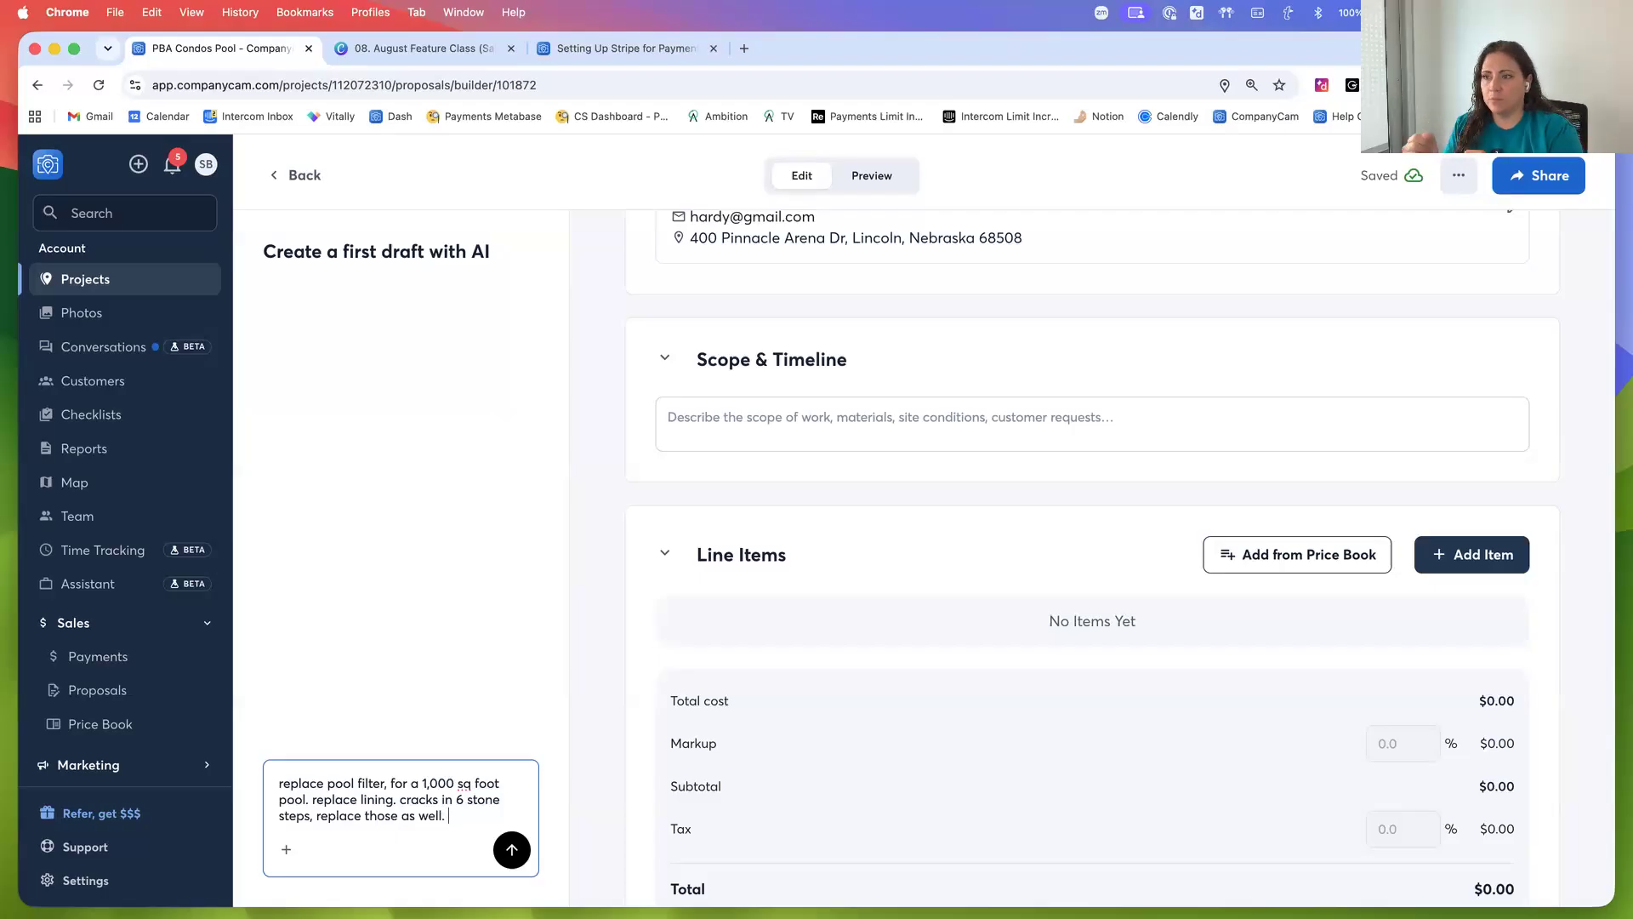
Add cracks in 6 stone steps, about 1 week, 40 man hours, 4 man crew to the description and generate the draft
type("will ")
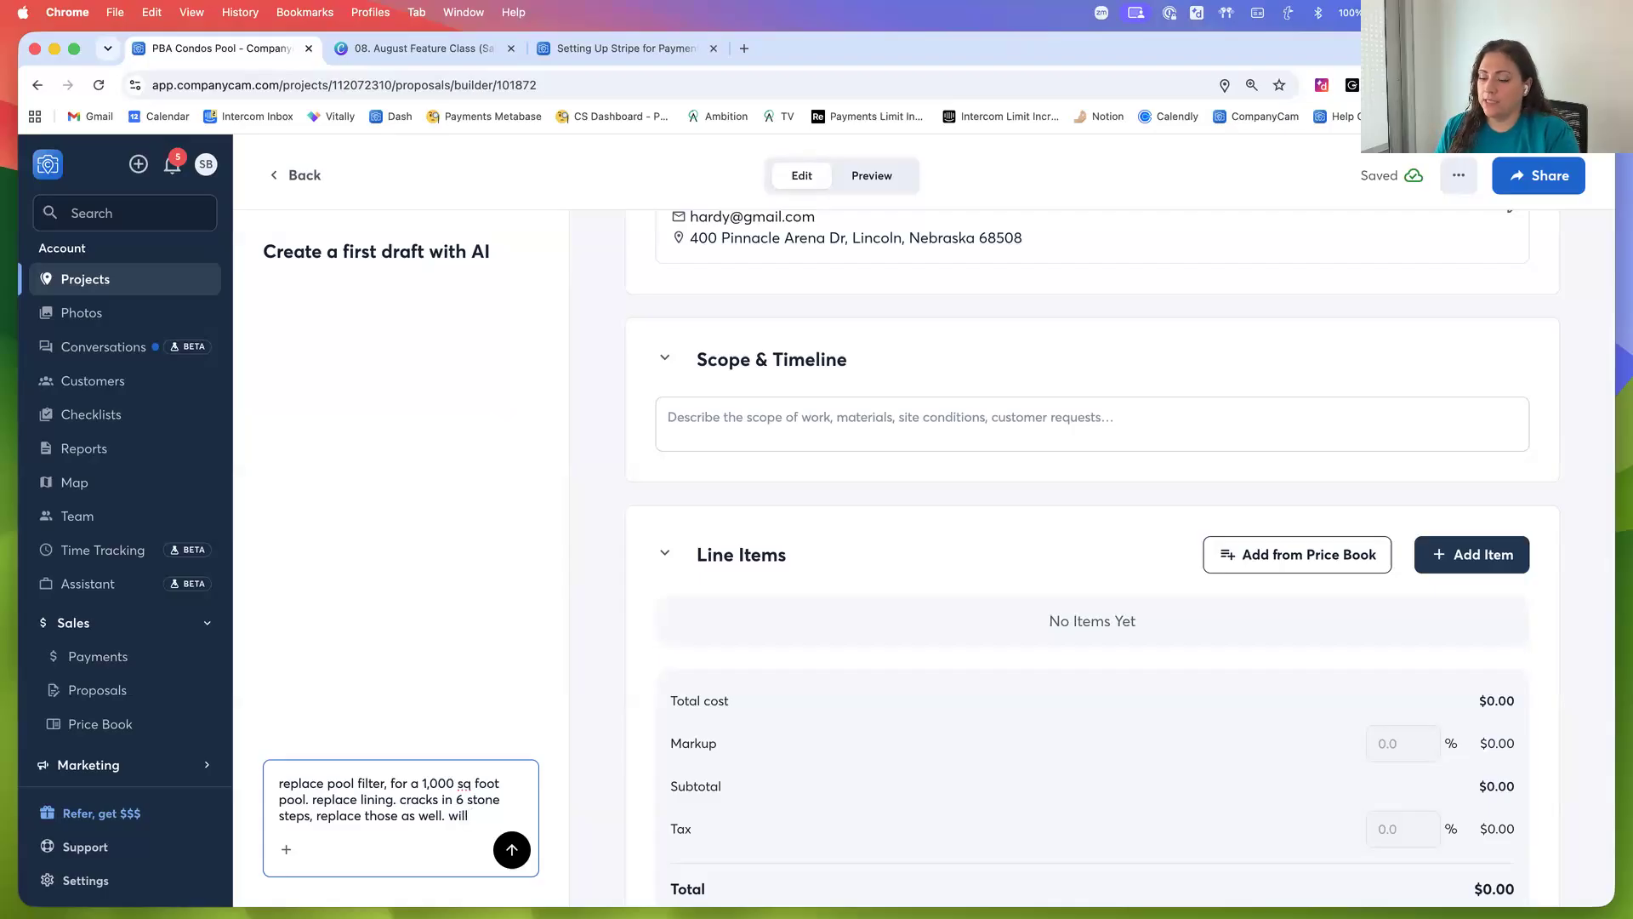
type("take a")
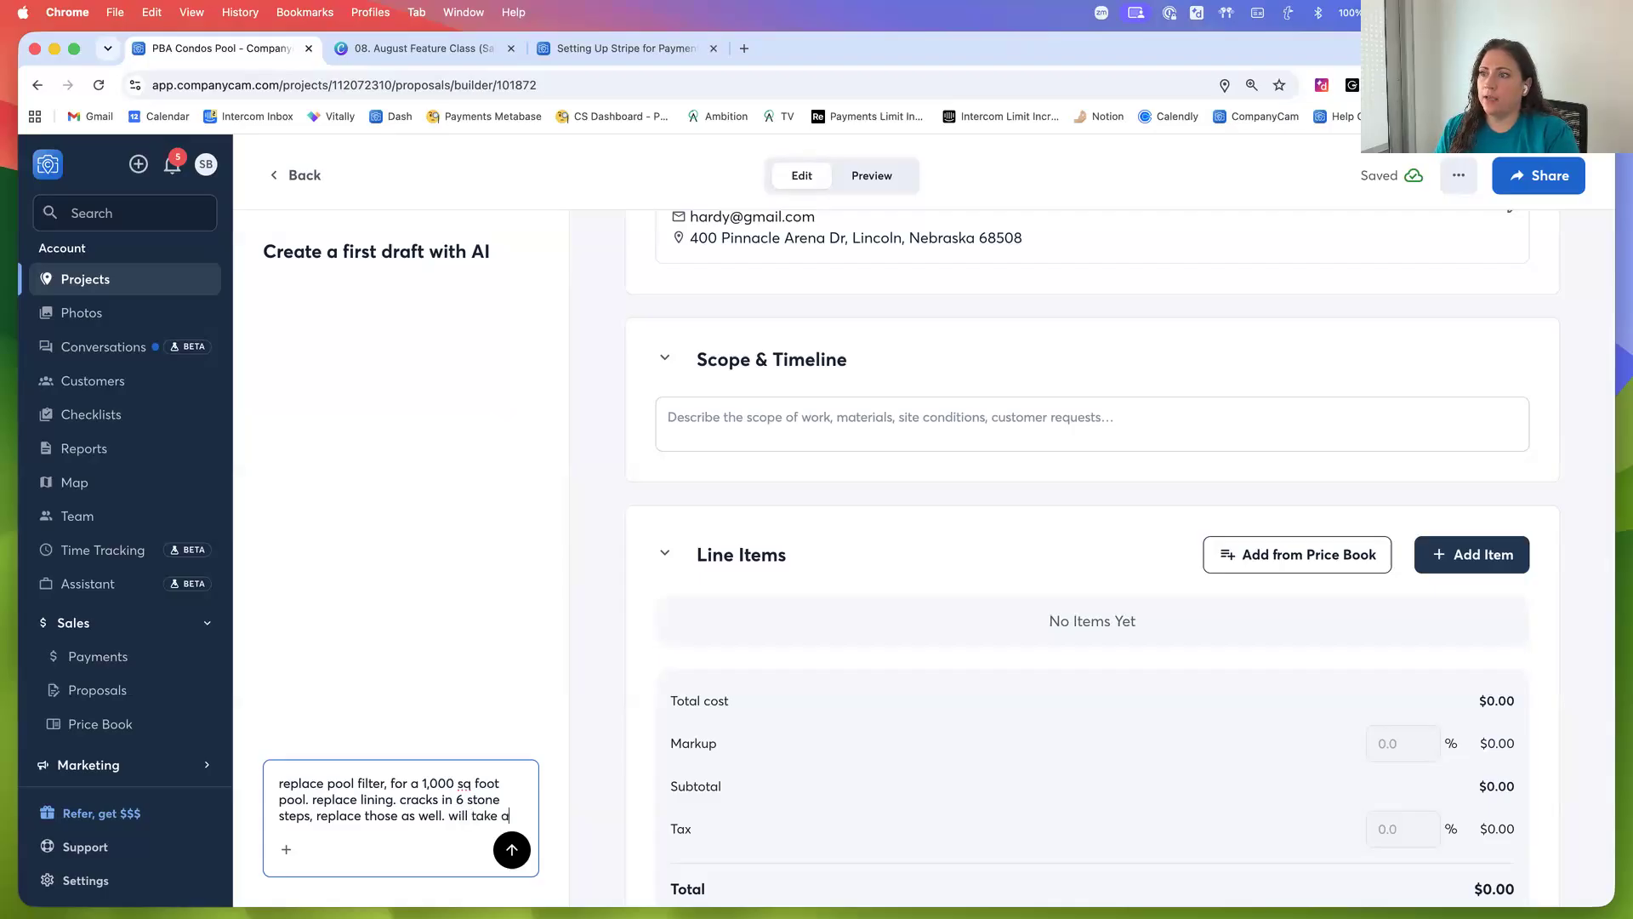
type("bout 1 week")
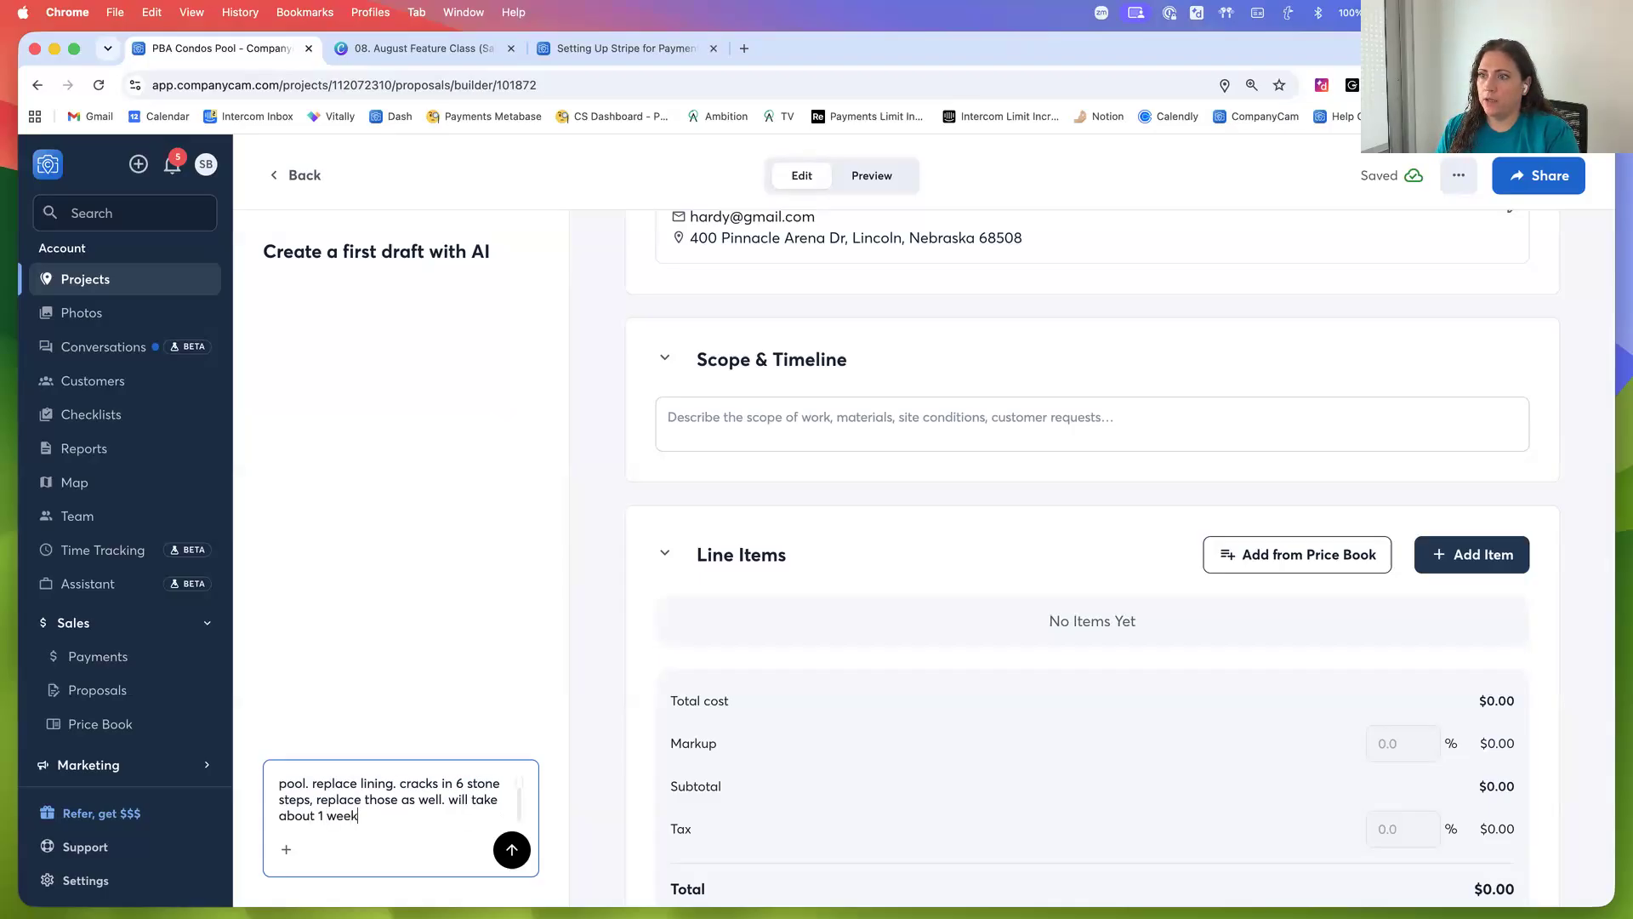
type(". 40 man hours, ")
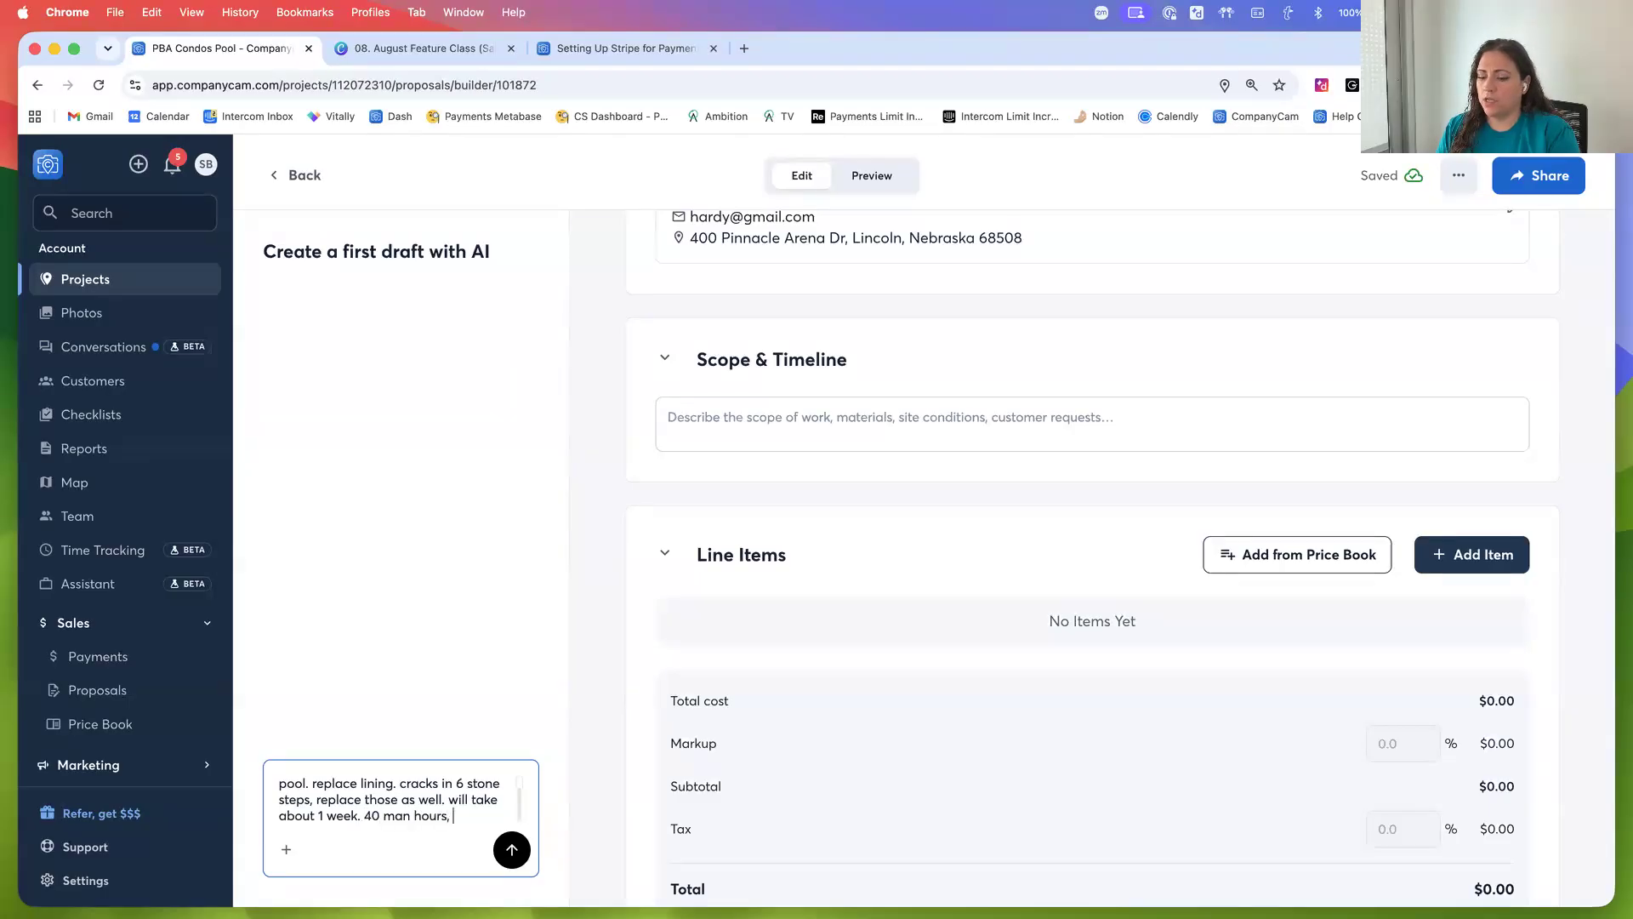
type("4 man crew")
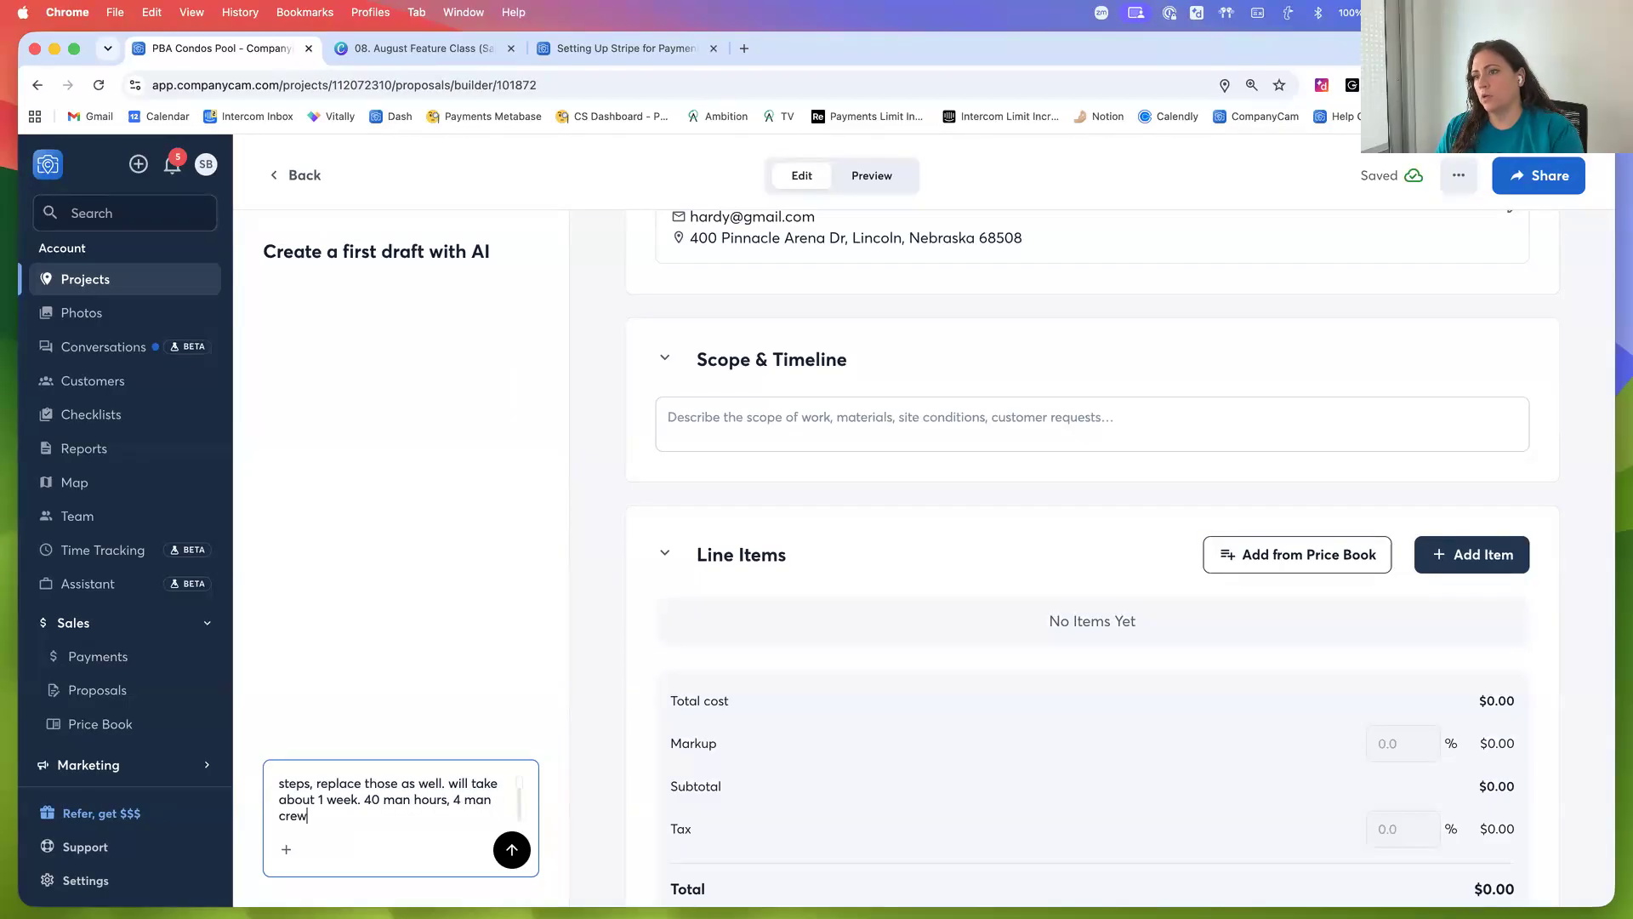
left_click(506, 851)
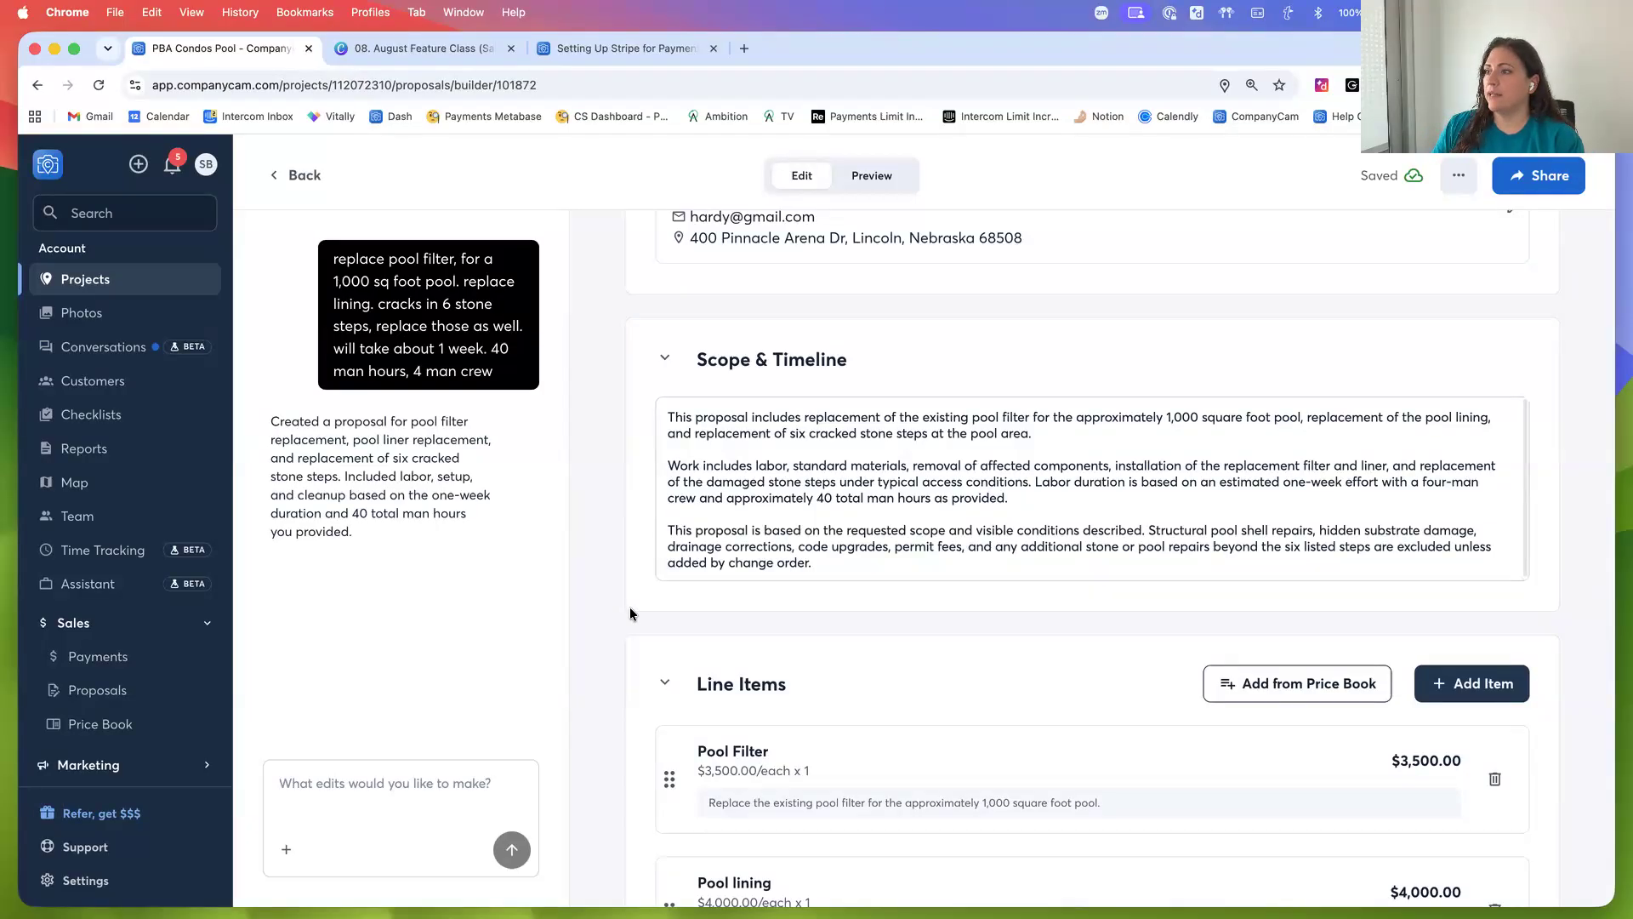
Review the generated line items and set the Labor for Pool Lining quantity to 40
scroll(629, 608, "down", 5)
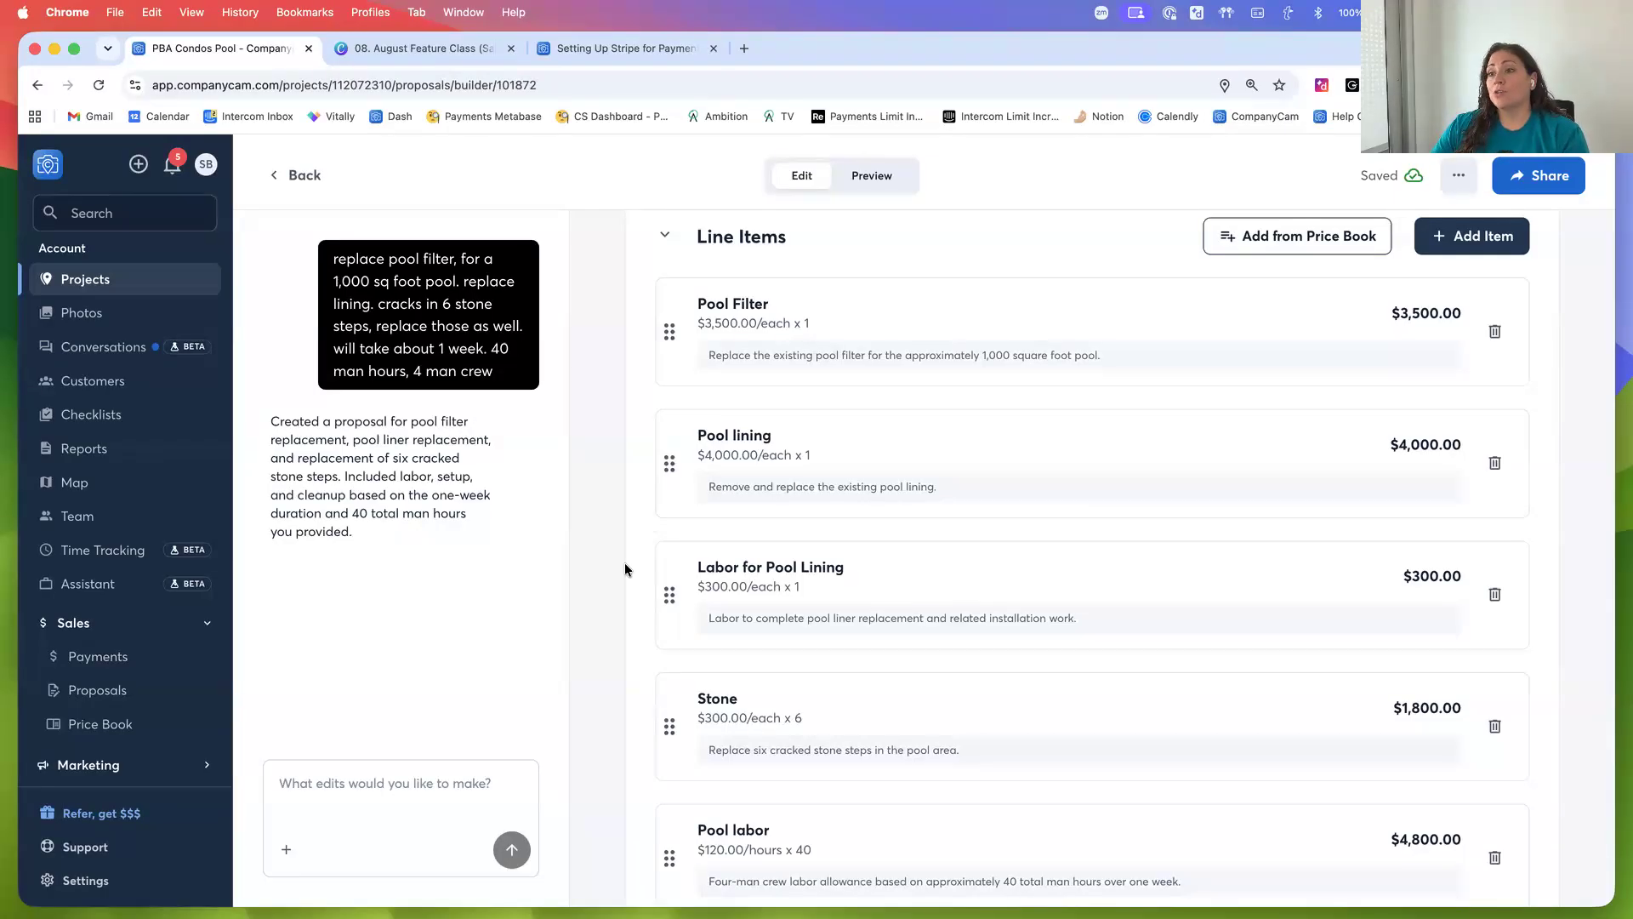
left_click(341, 781)
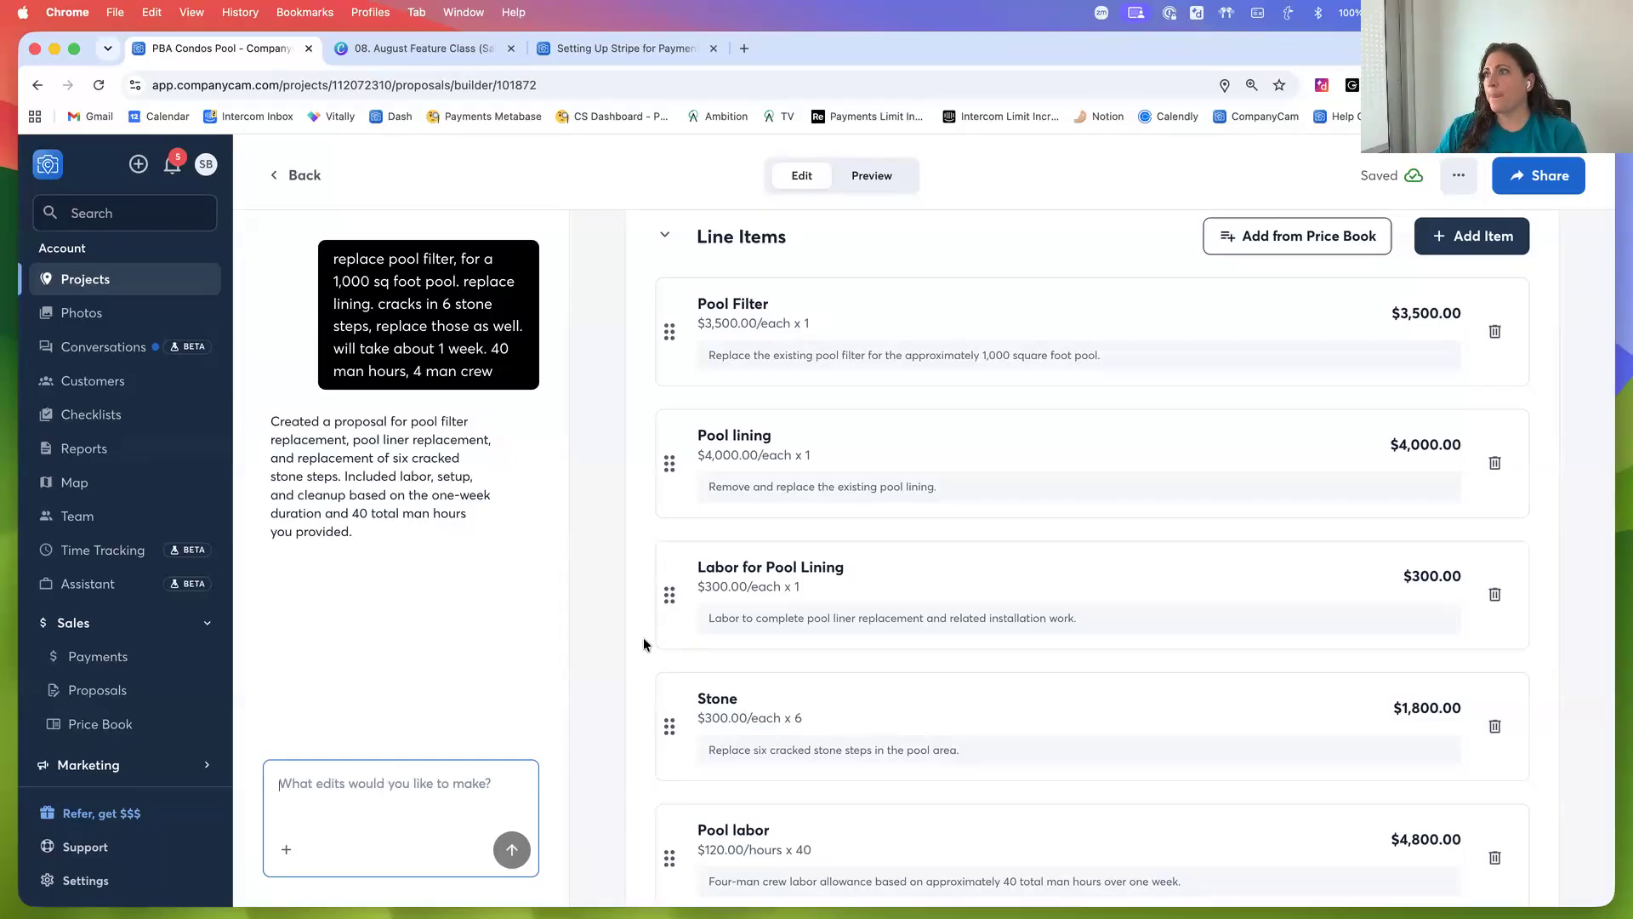
scroll(643, 636, "down", 1)
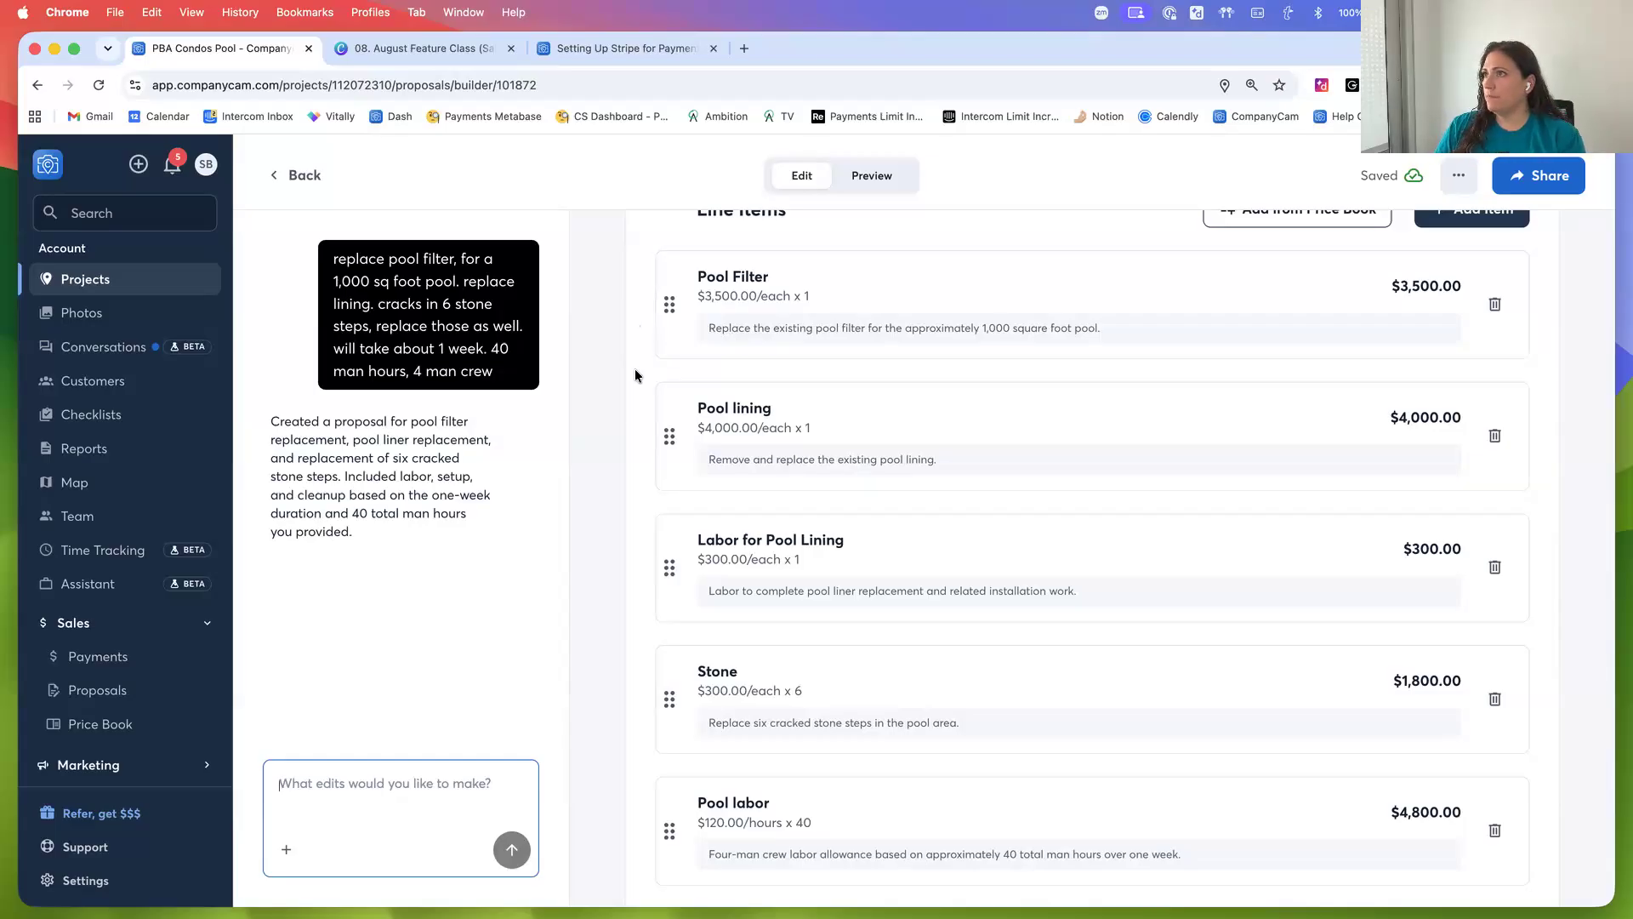
scroll(637, 369, "down", 2)
scroll(637, 369, "up", 1)
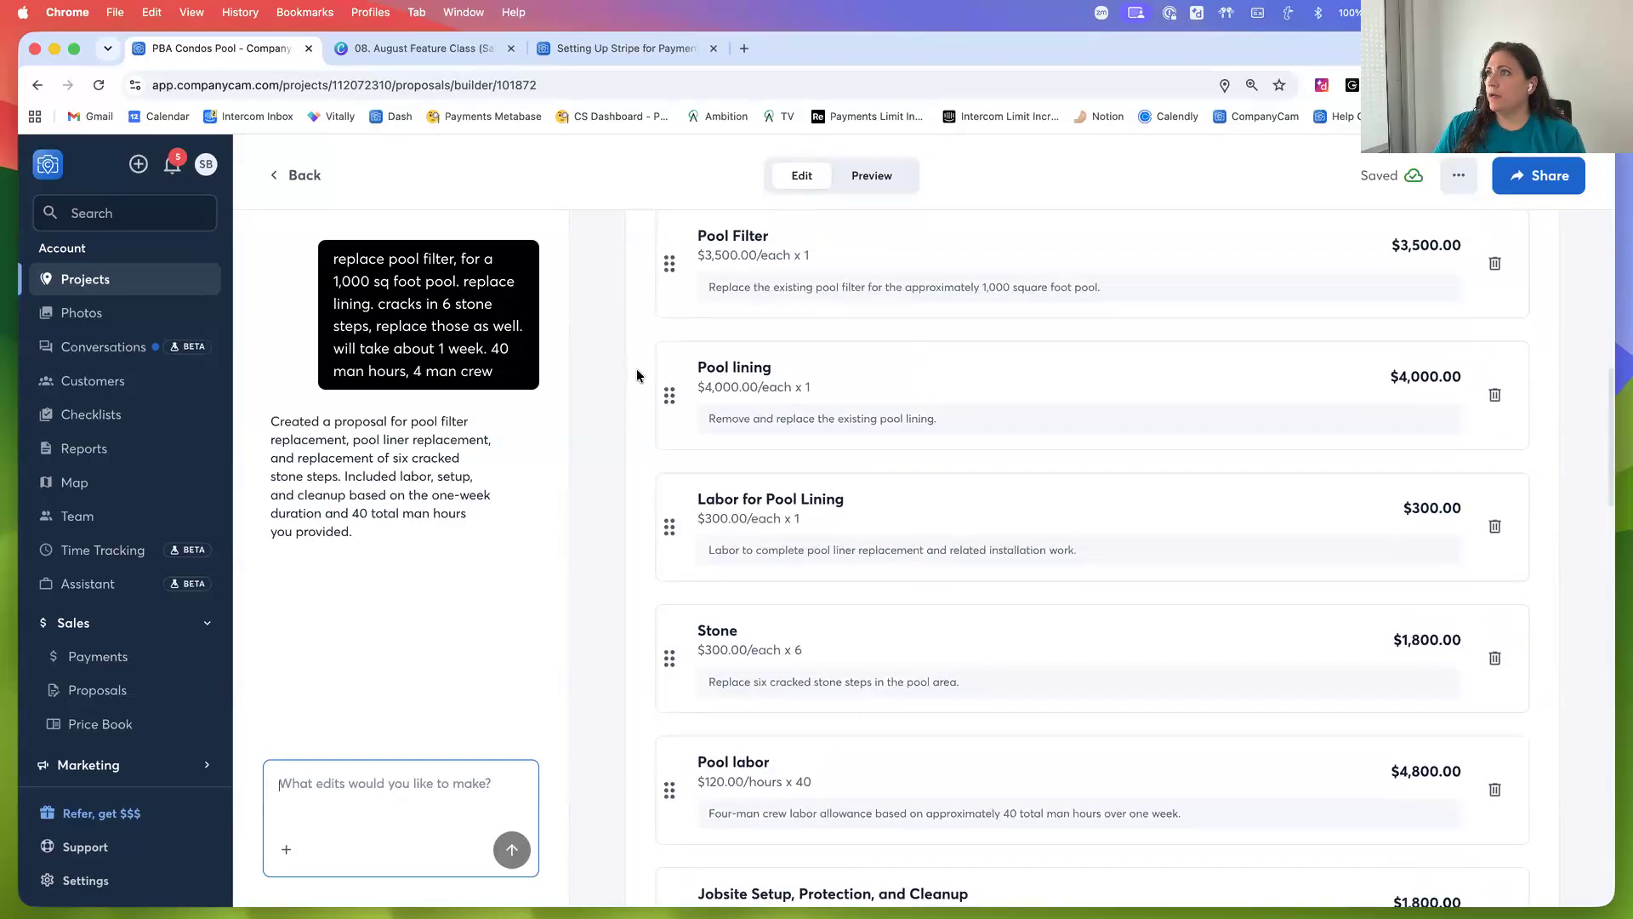
scroll(1002, 566, "down", 2)
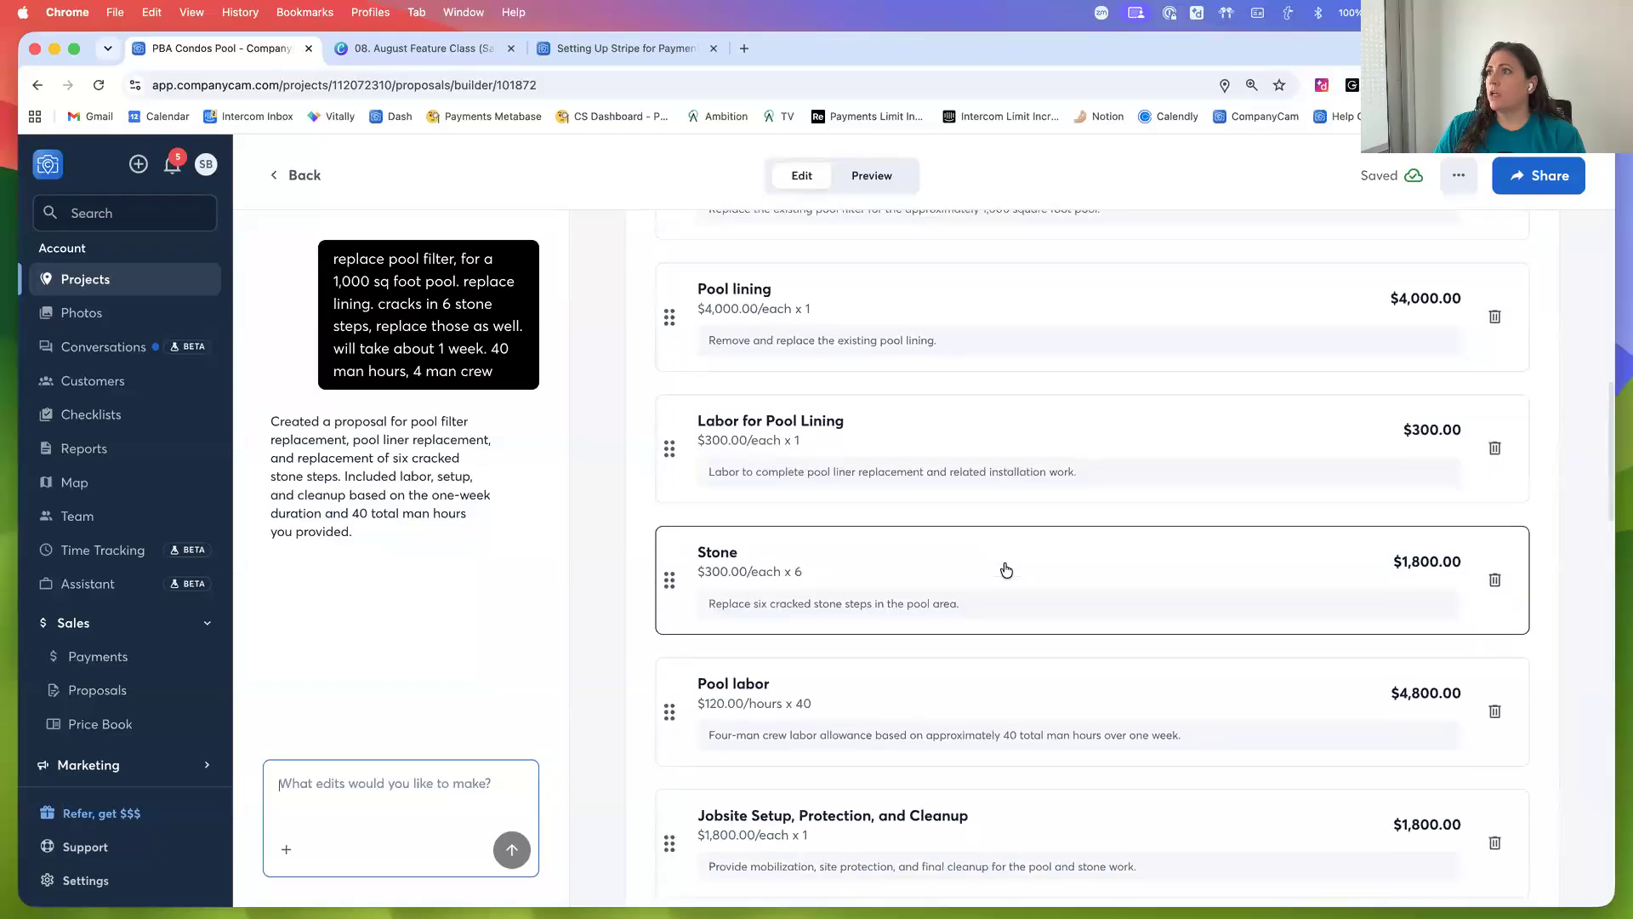
left_click(768, 441)
left_click(615, 466)
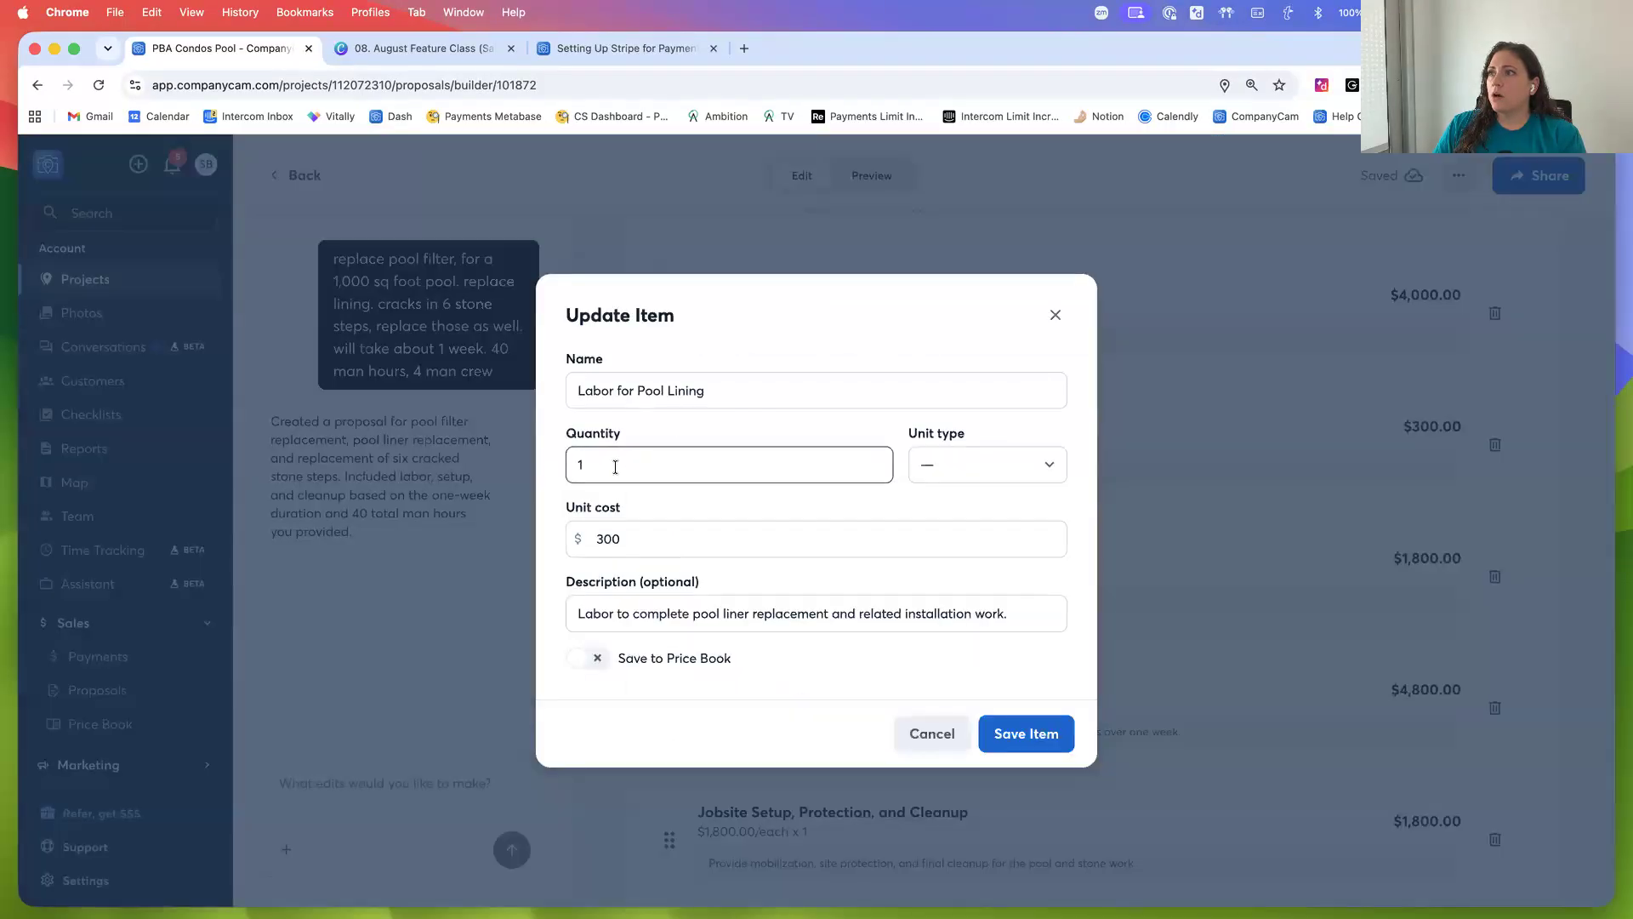
key("BackSpace")
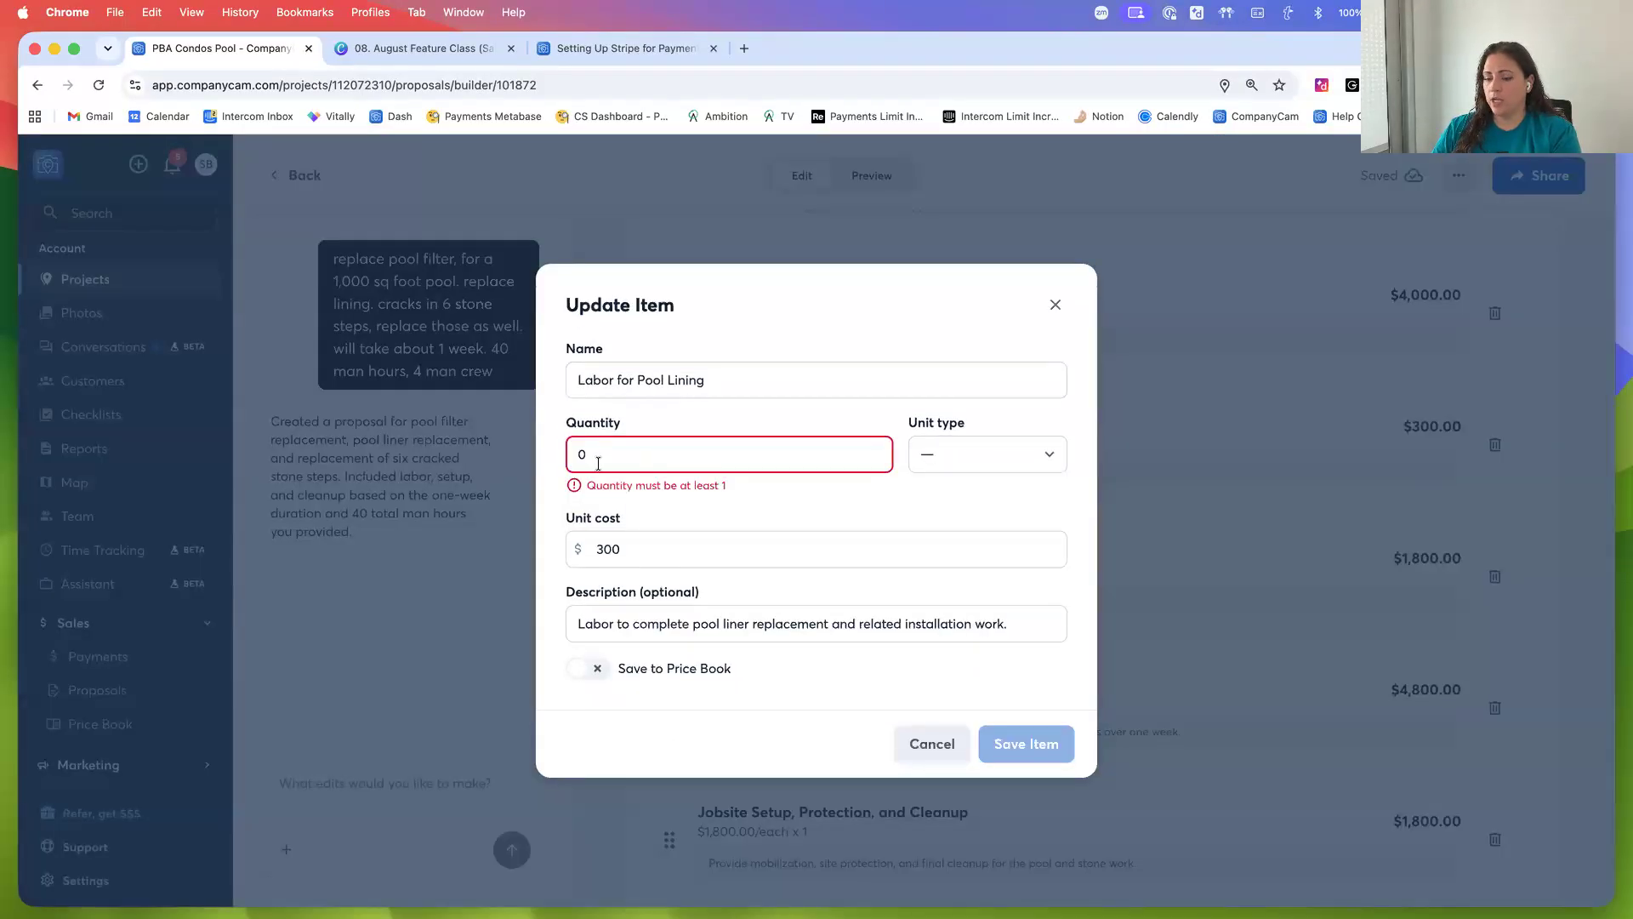
type("40")
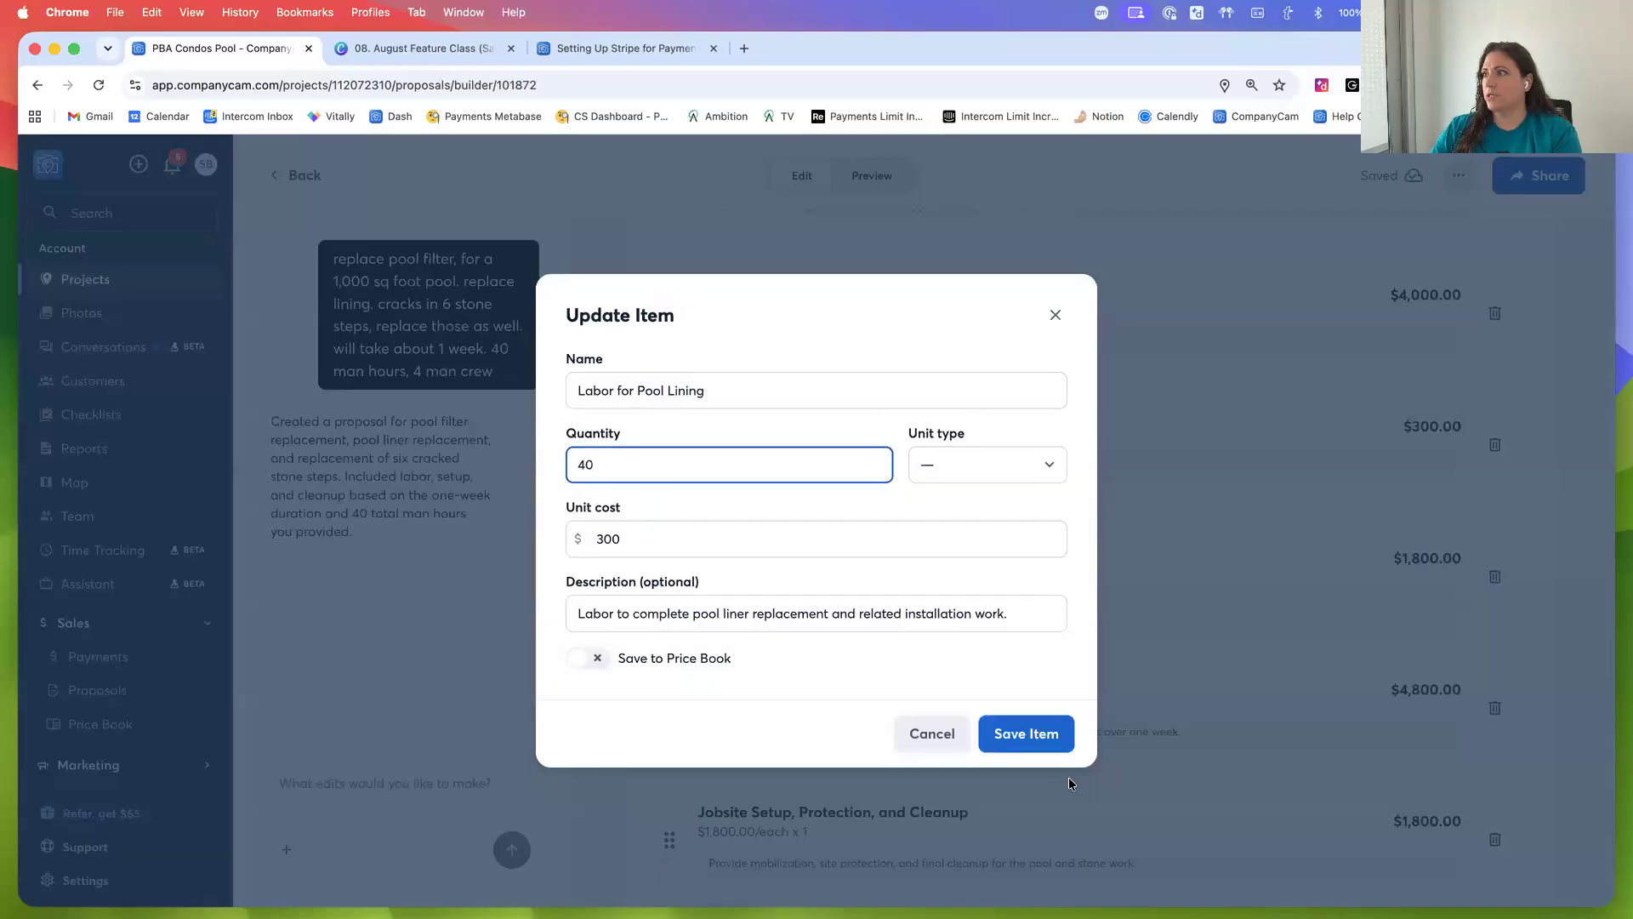
left_click(1051, 742)
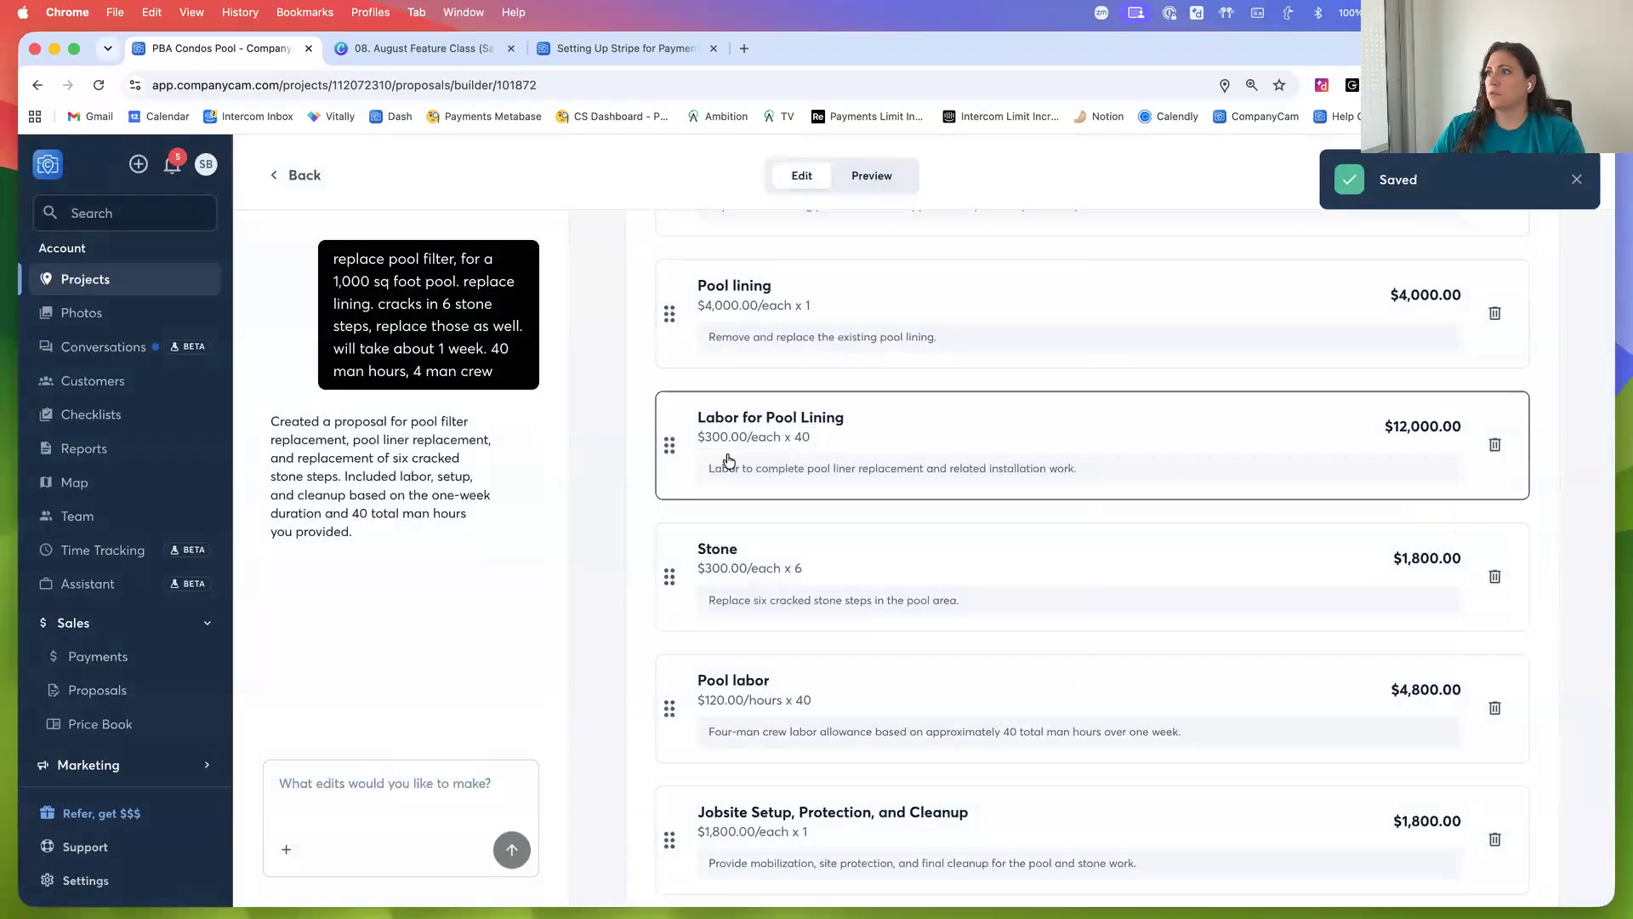
Delete the Jobsite Setup, Protection, and Cleanup line item
scroll(656, 514, "down", 2)
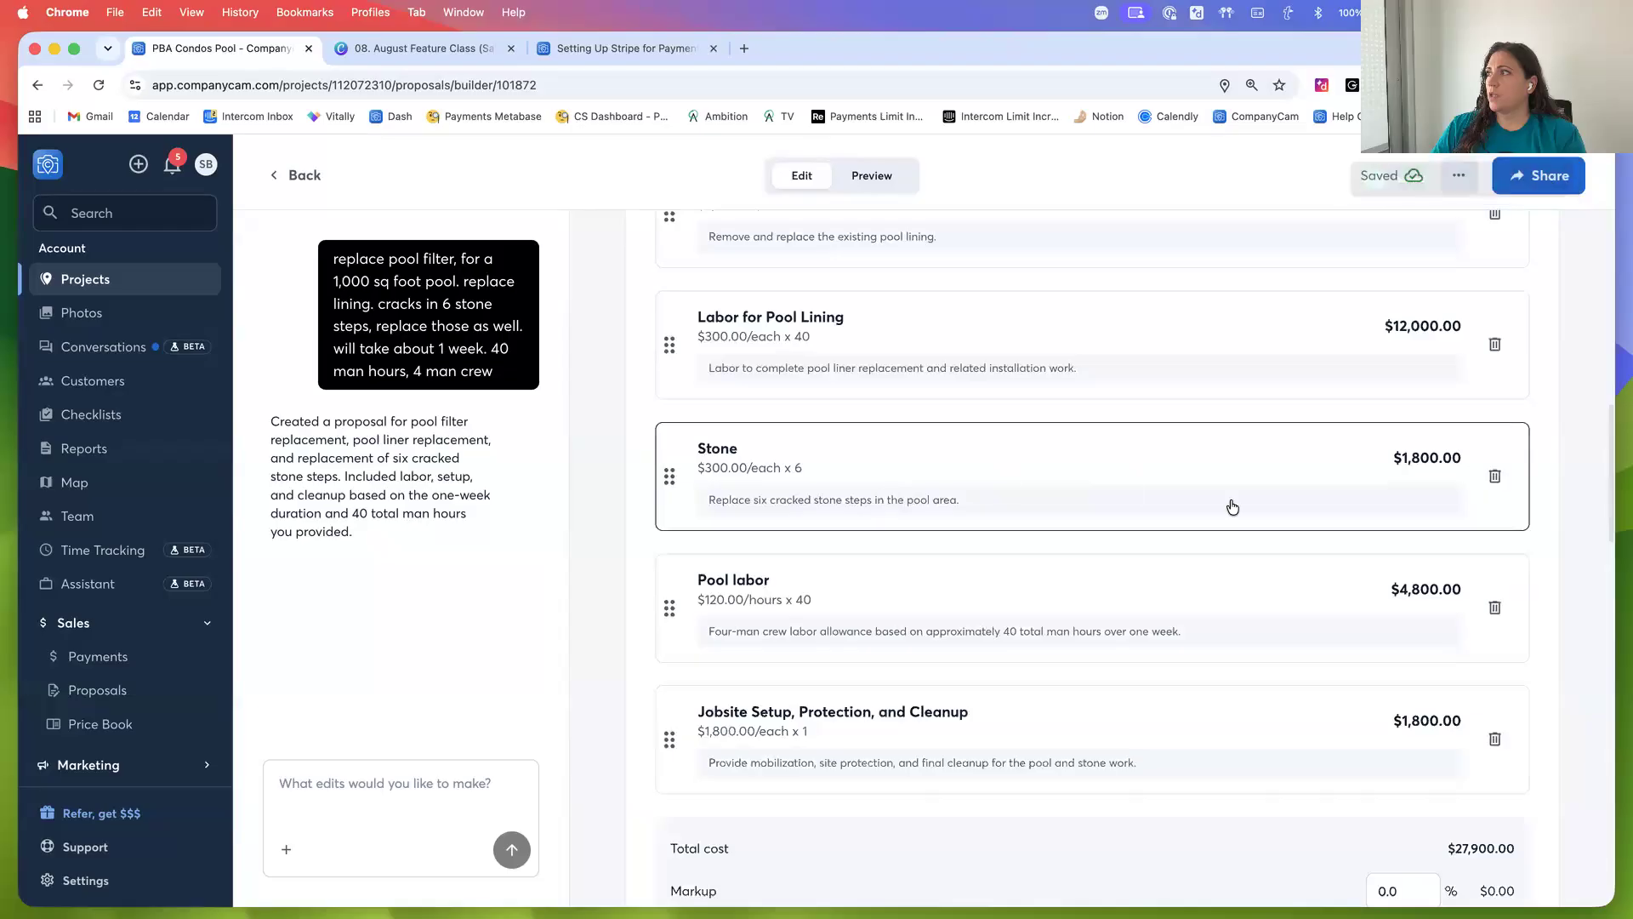
scroll(1429, 629, "down", 2)
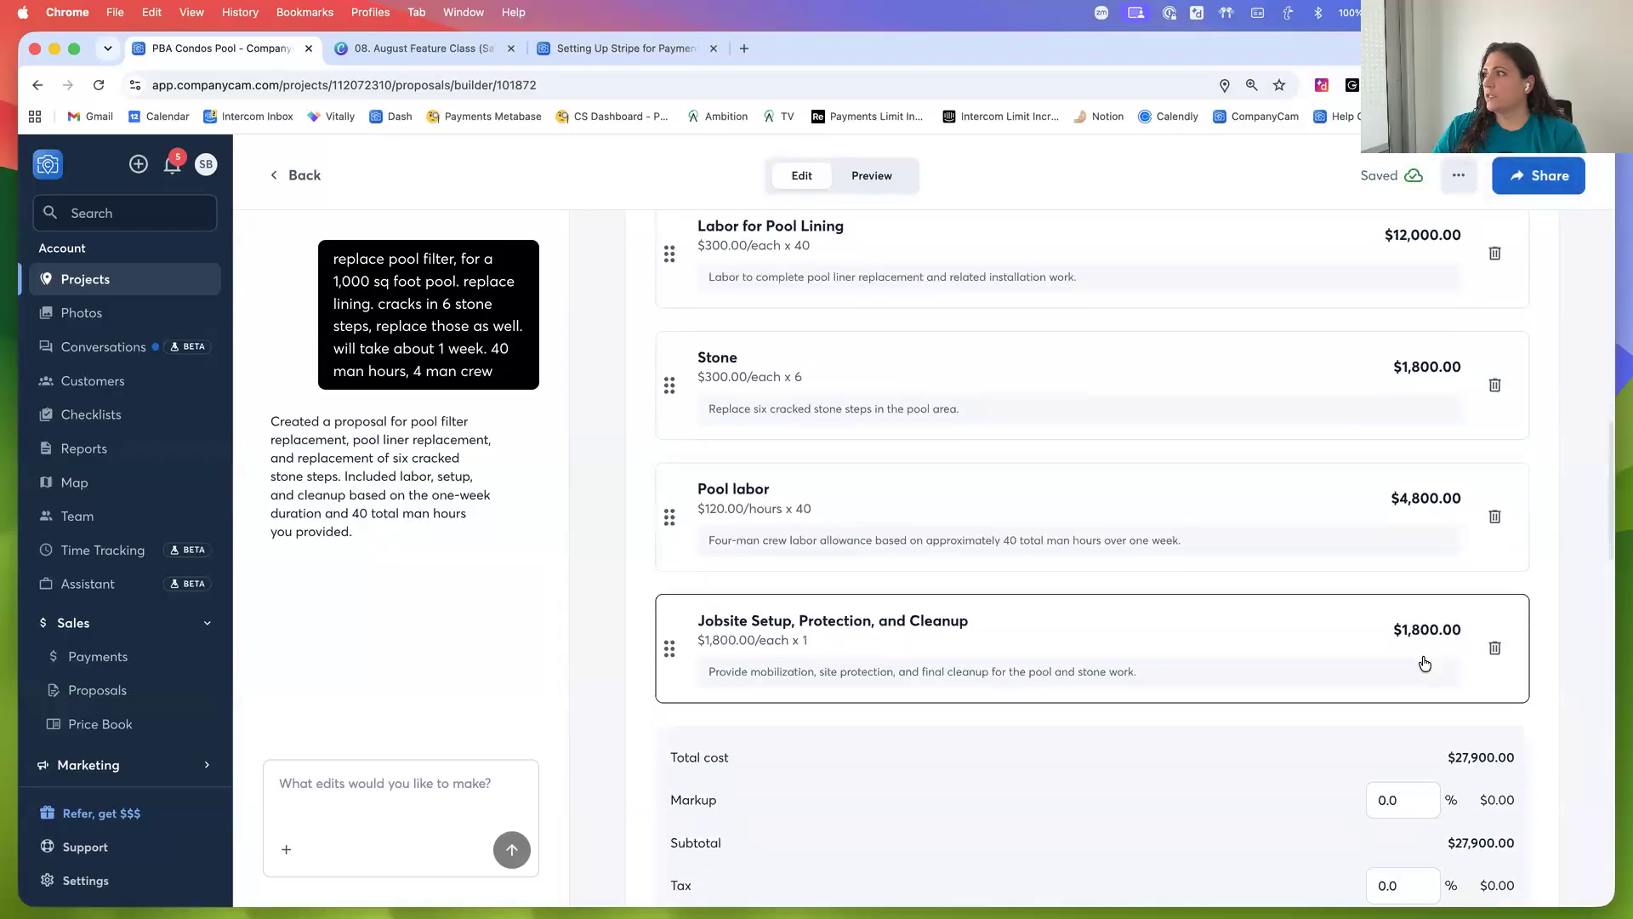
left_click(1496, 650)
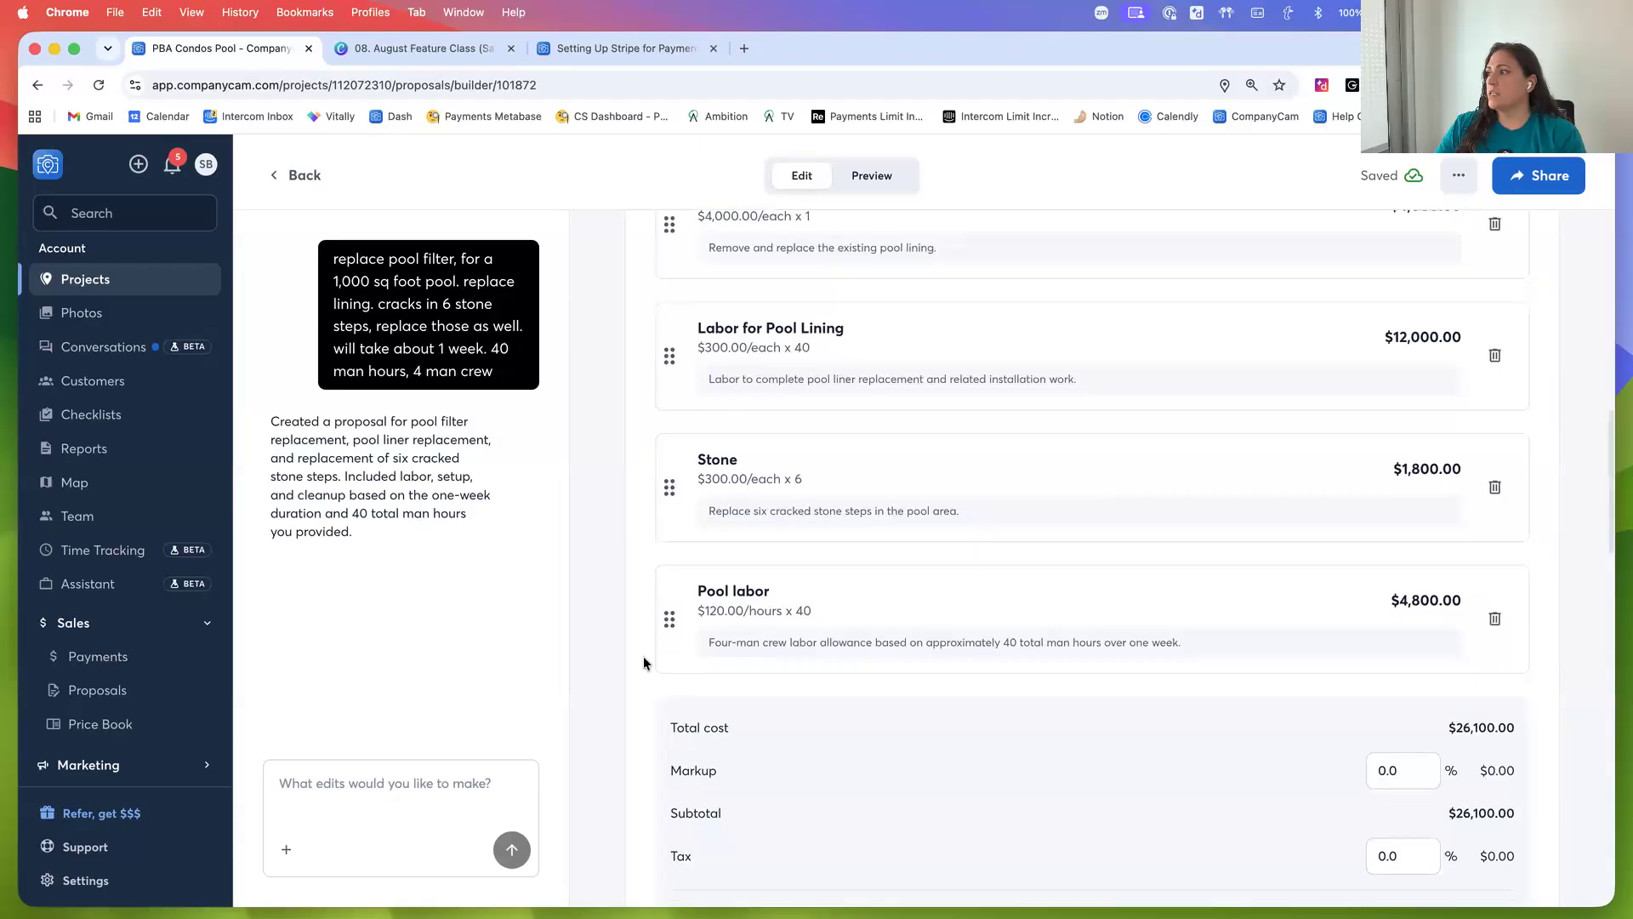
Set the proposal's tax rate to 8%
scroll(655, 650, "down", 3)
left_click(1384, 558)
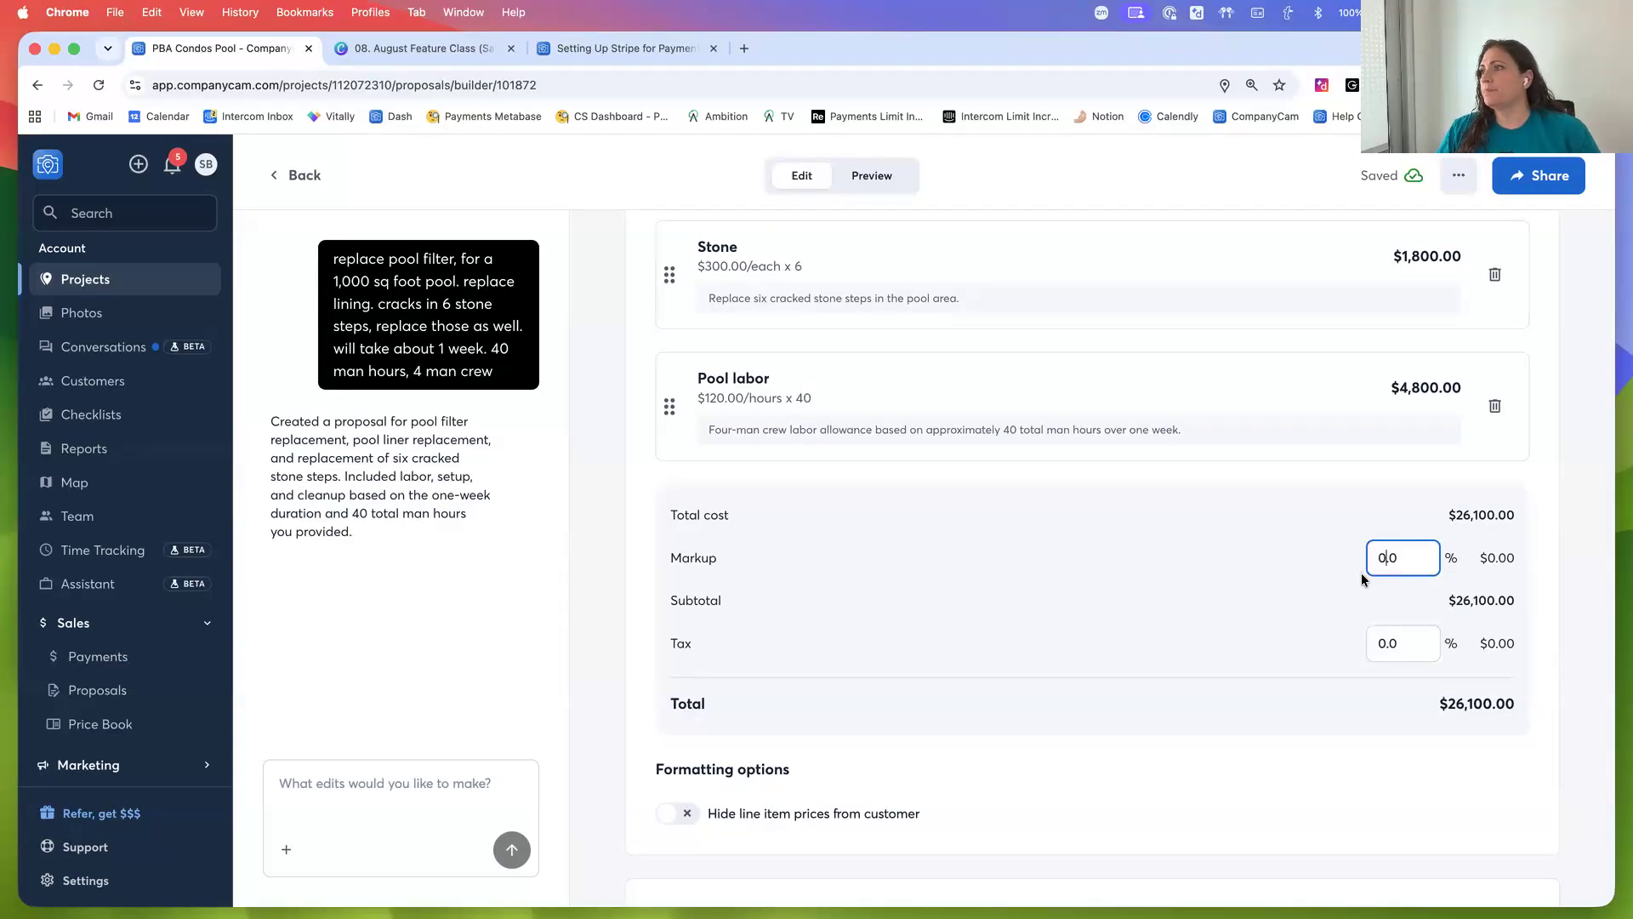
left_click(1381, 645)
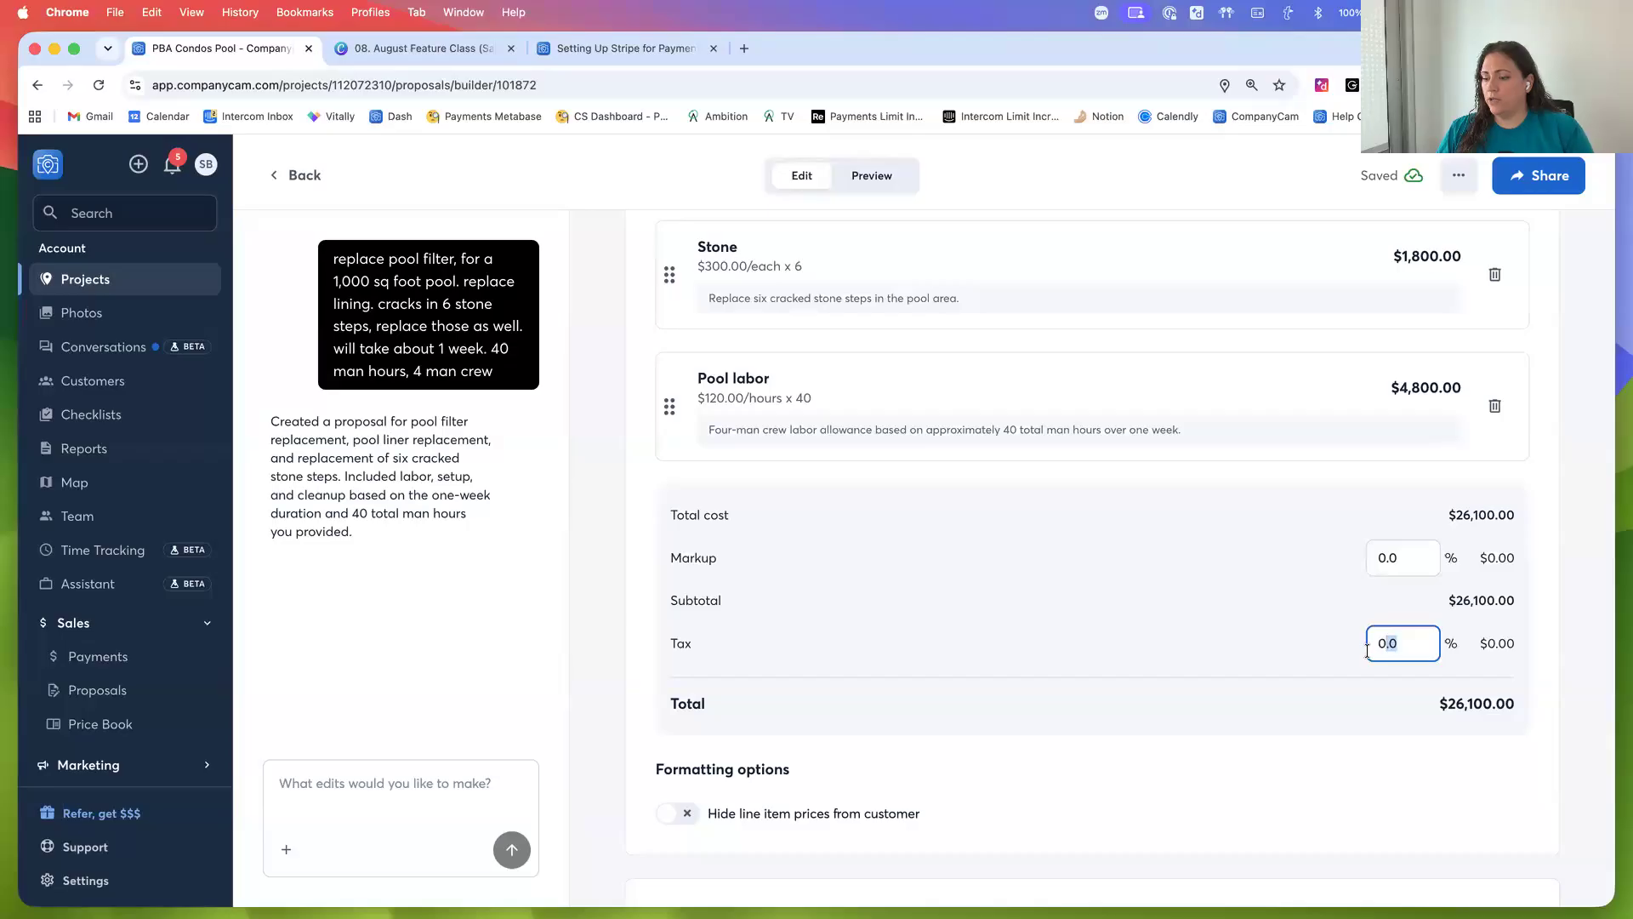
key("Delete")
type("8")
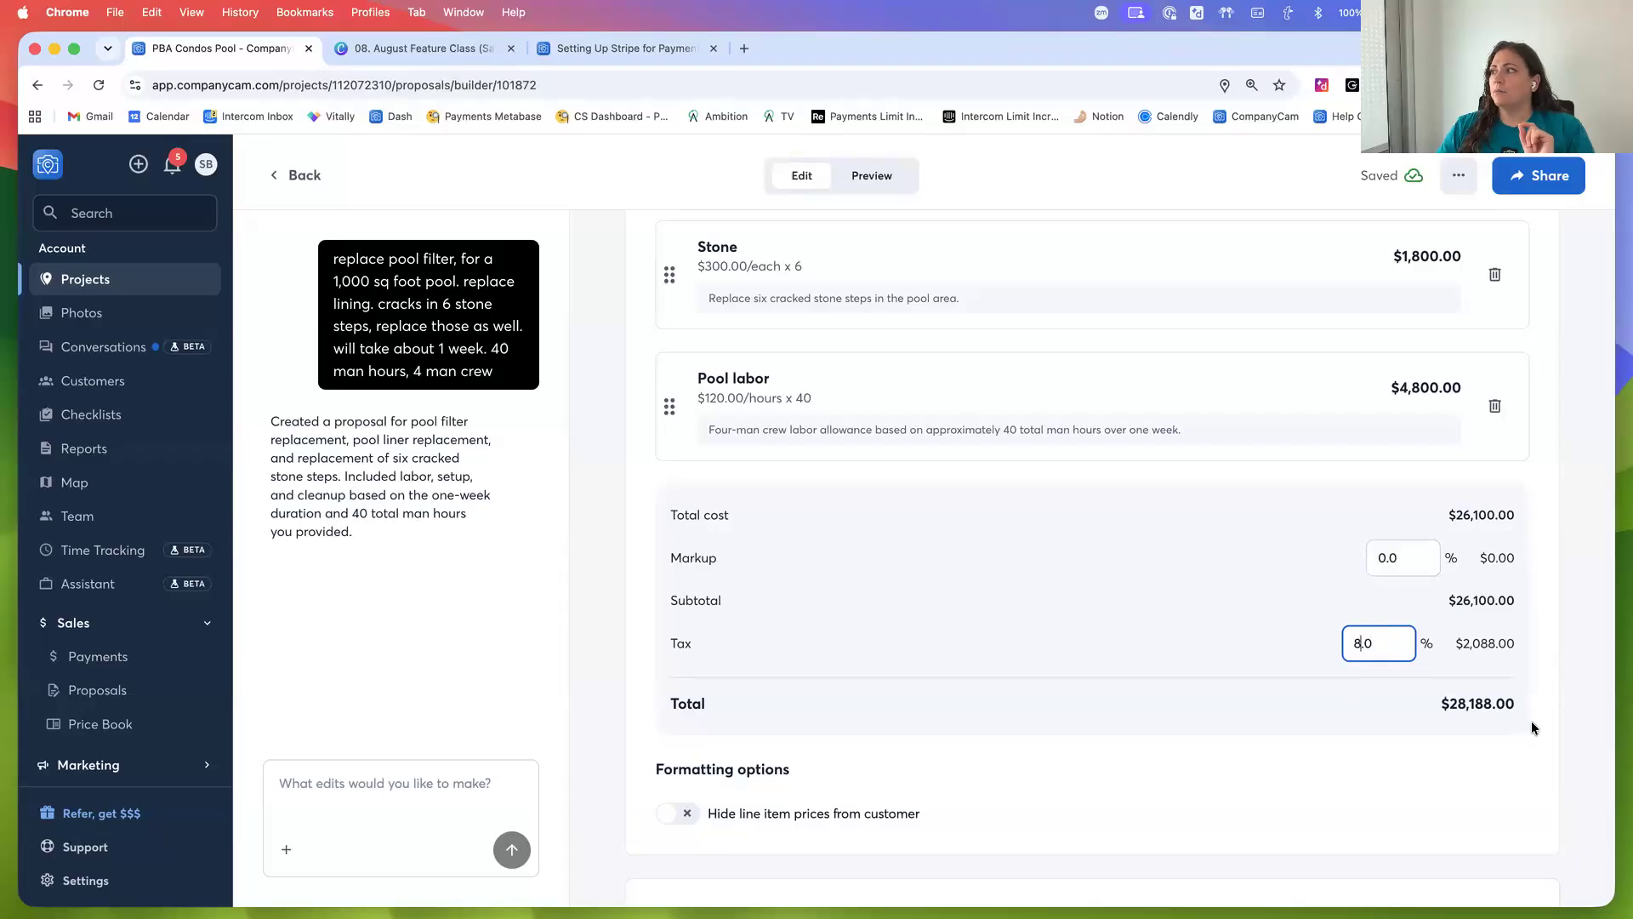
scroll(1537, 736, "down", 3)
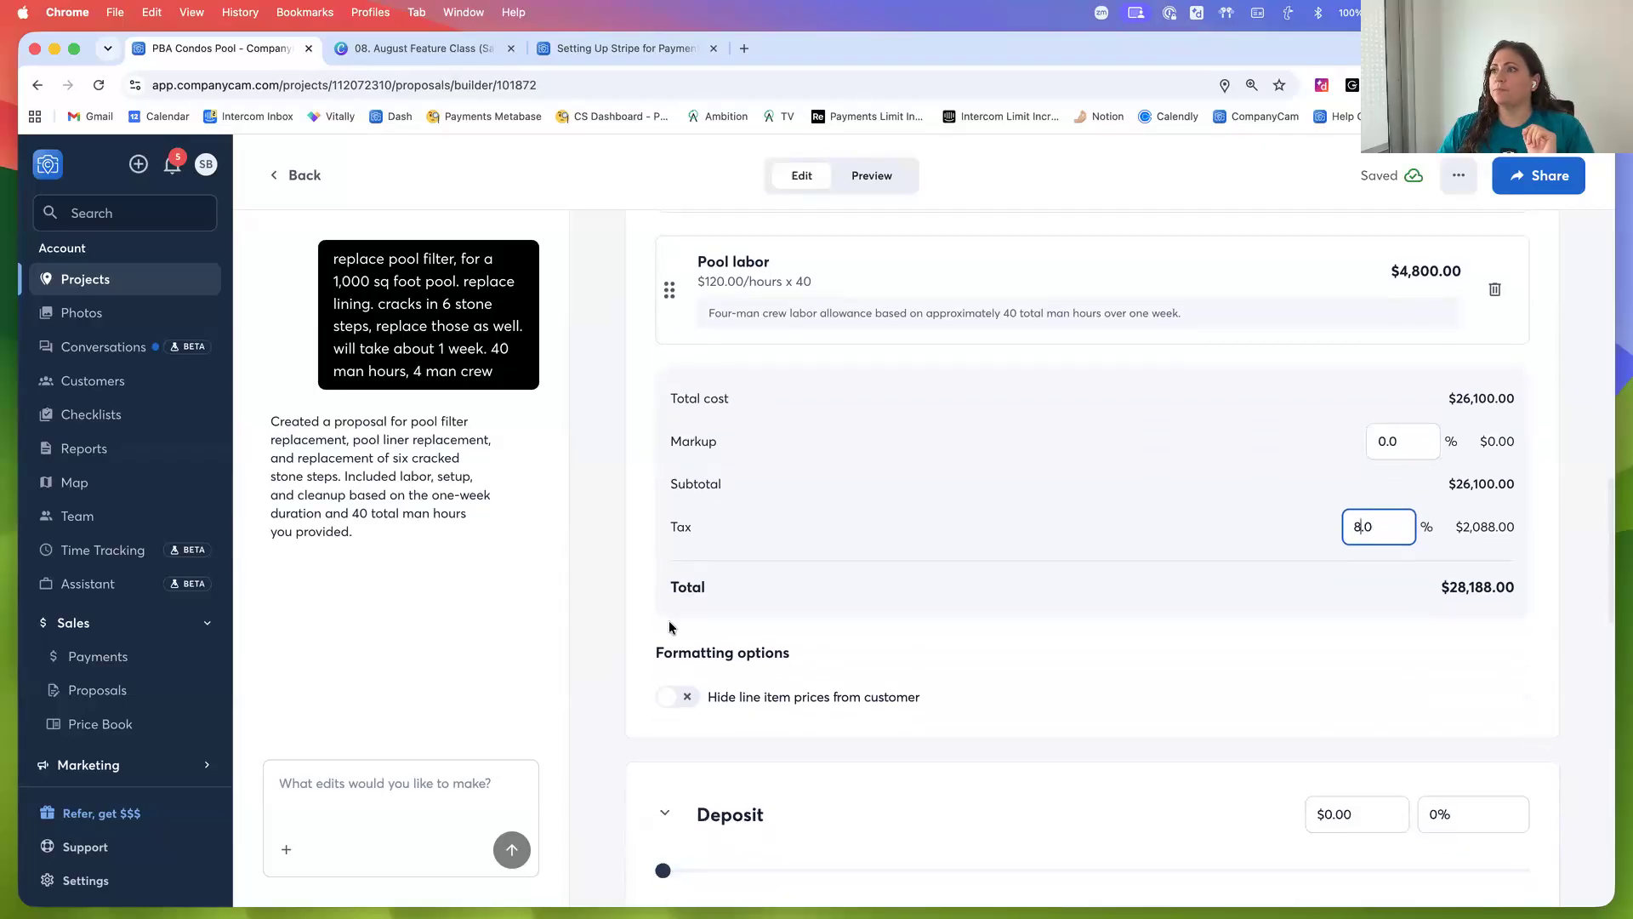
left_click(633, 611)
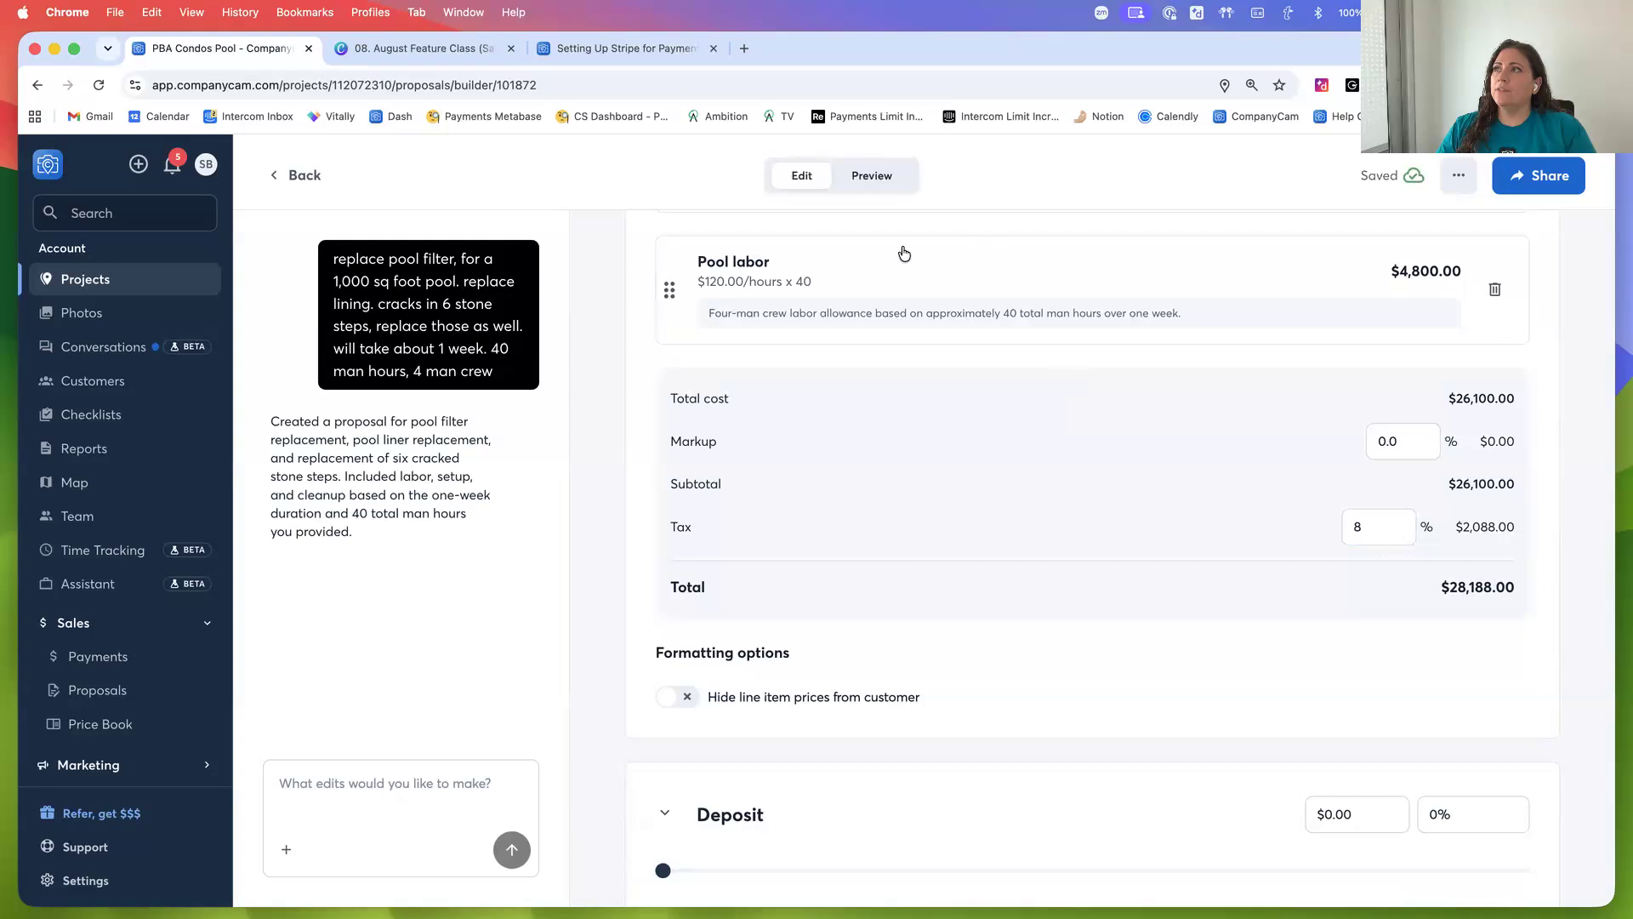
Set the proposal's deposit to 20% of the total
left_click(321, 796)
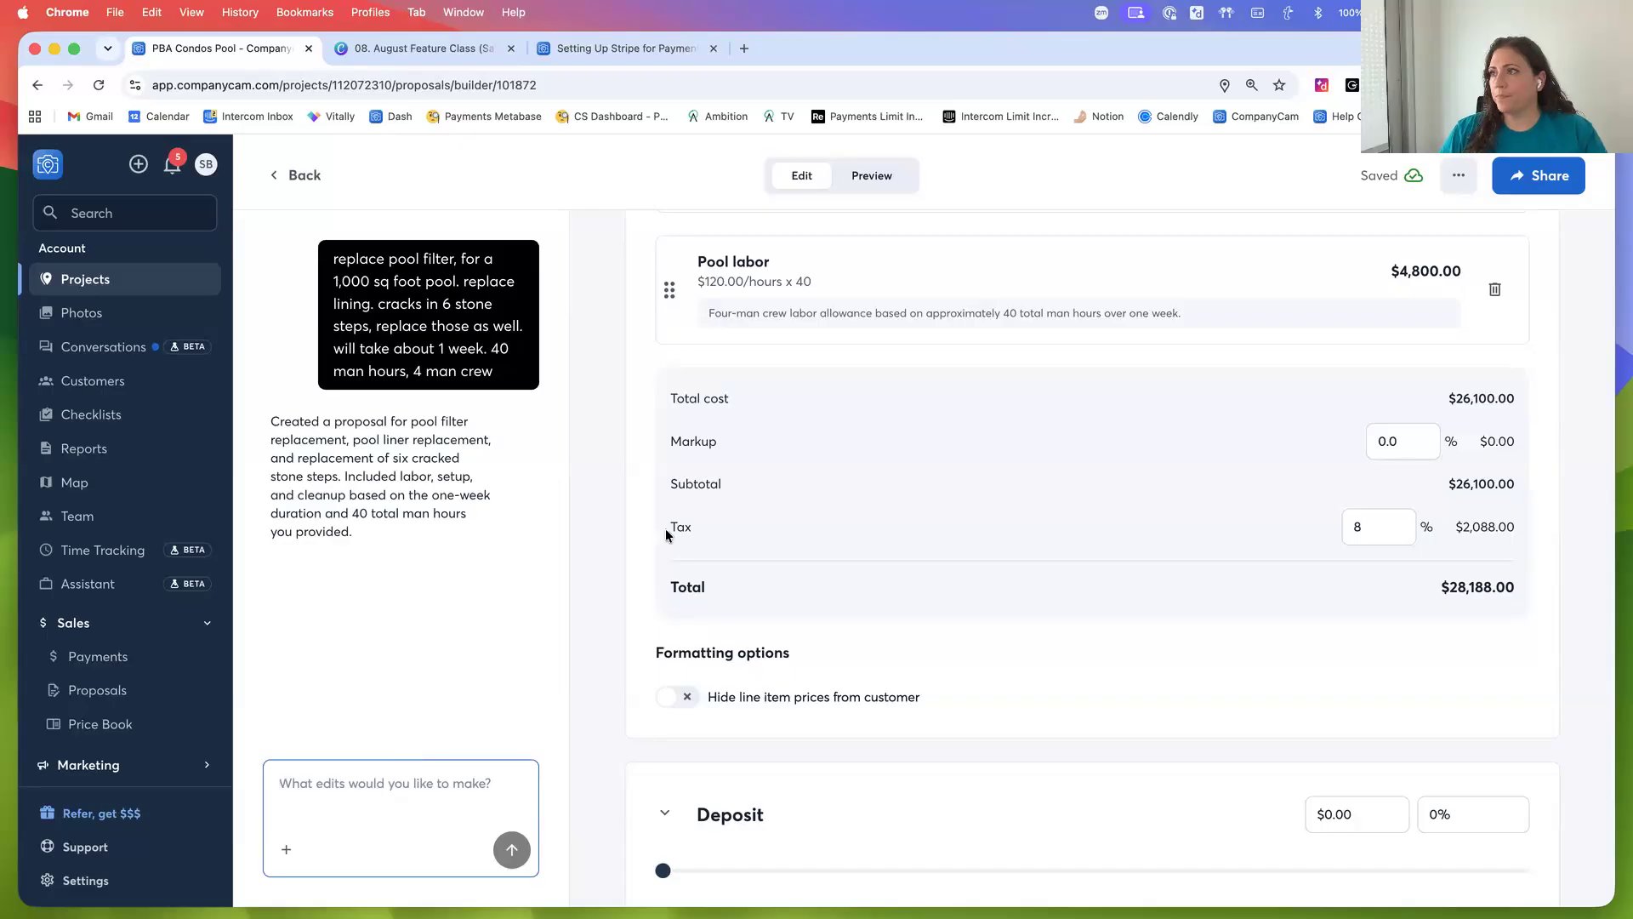
scroll(1281, 651, "down", 2)
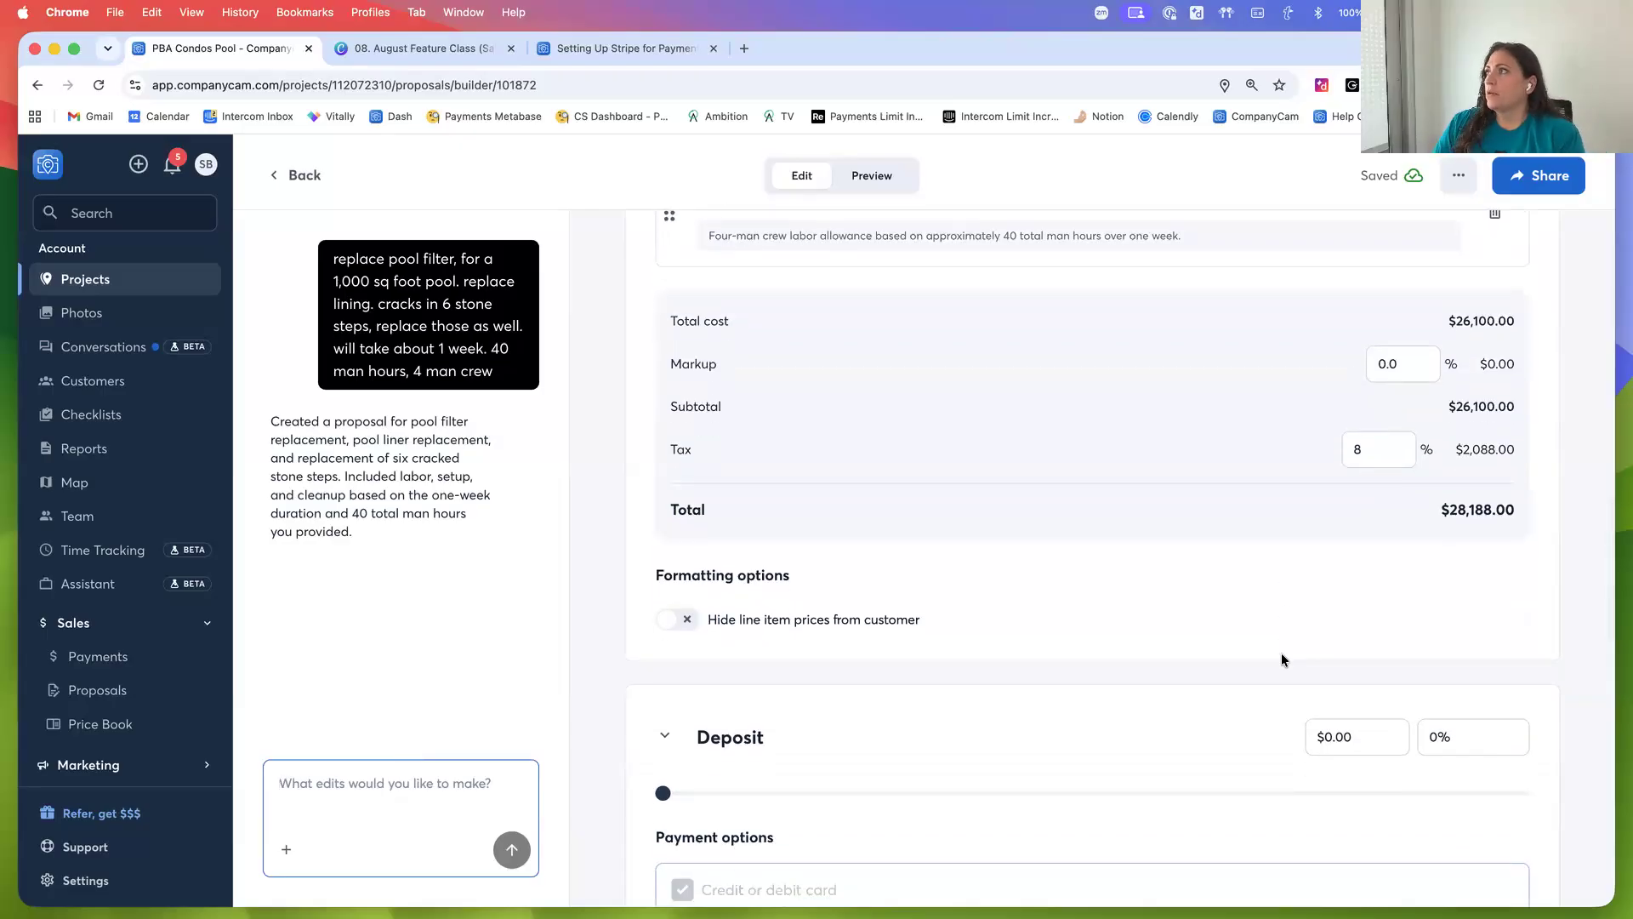
scroll(1232, 586, "up", 3)
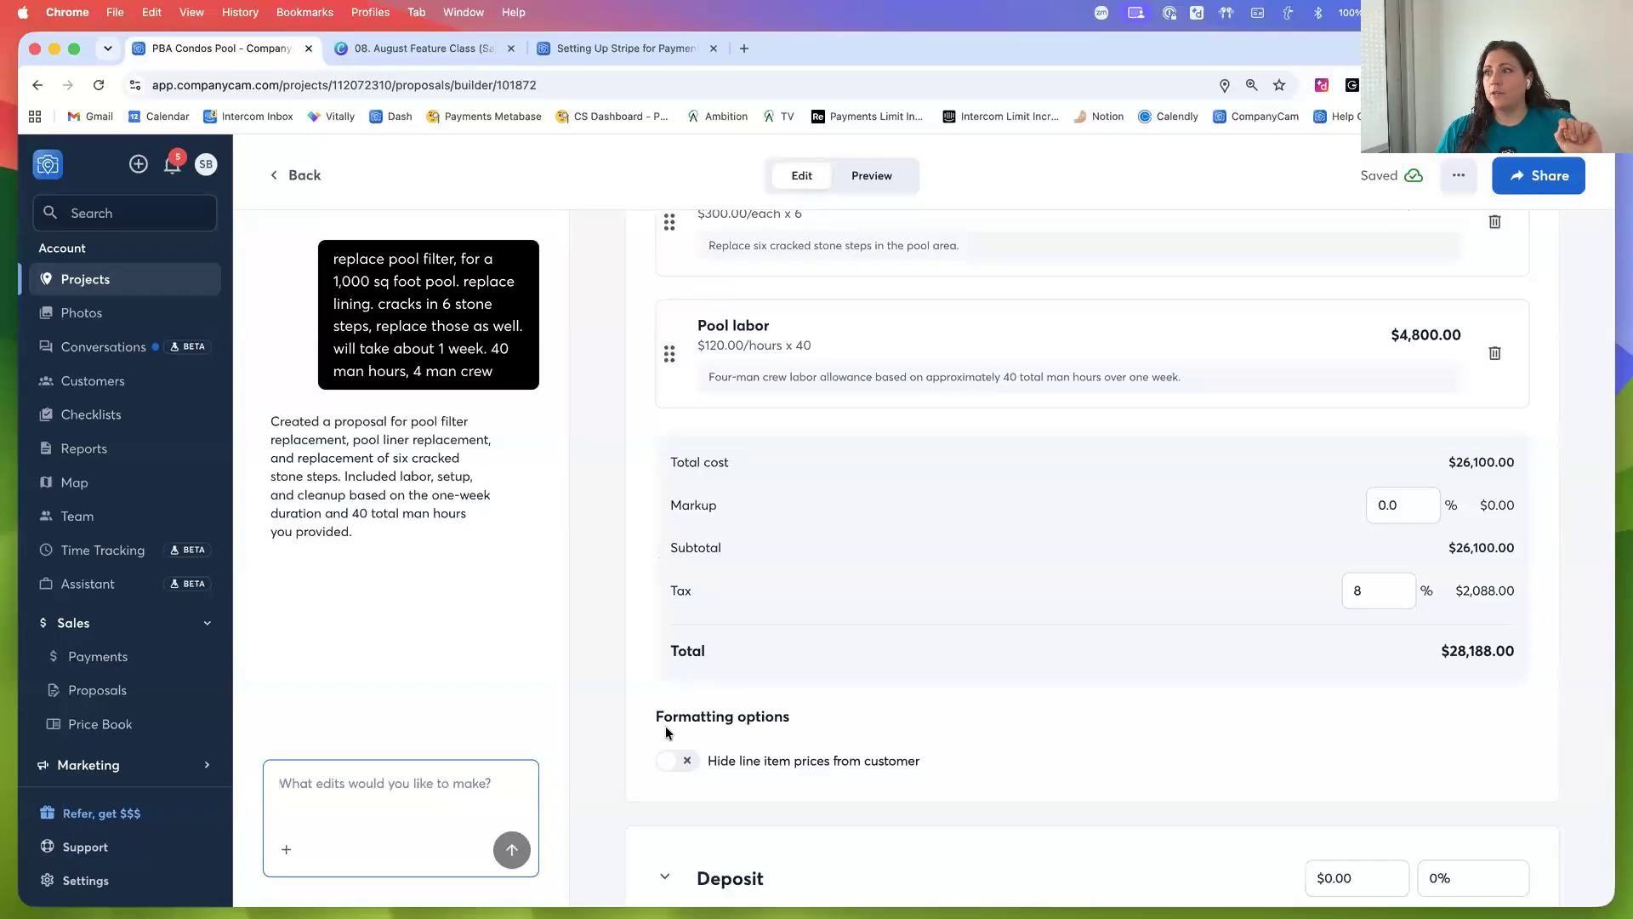
scroll(740, 760, "down", 2)
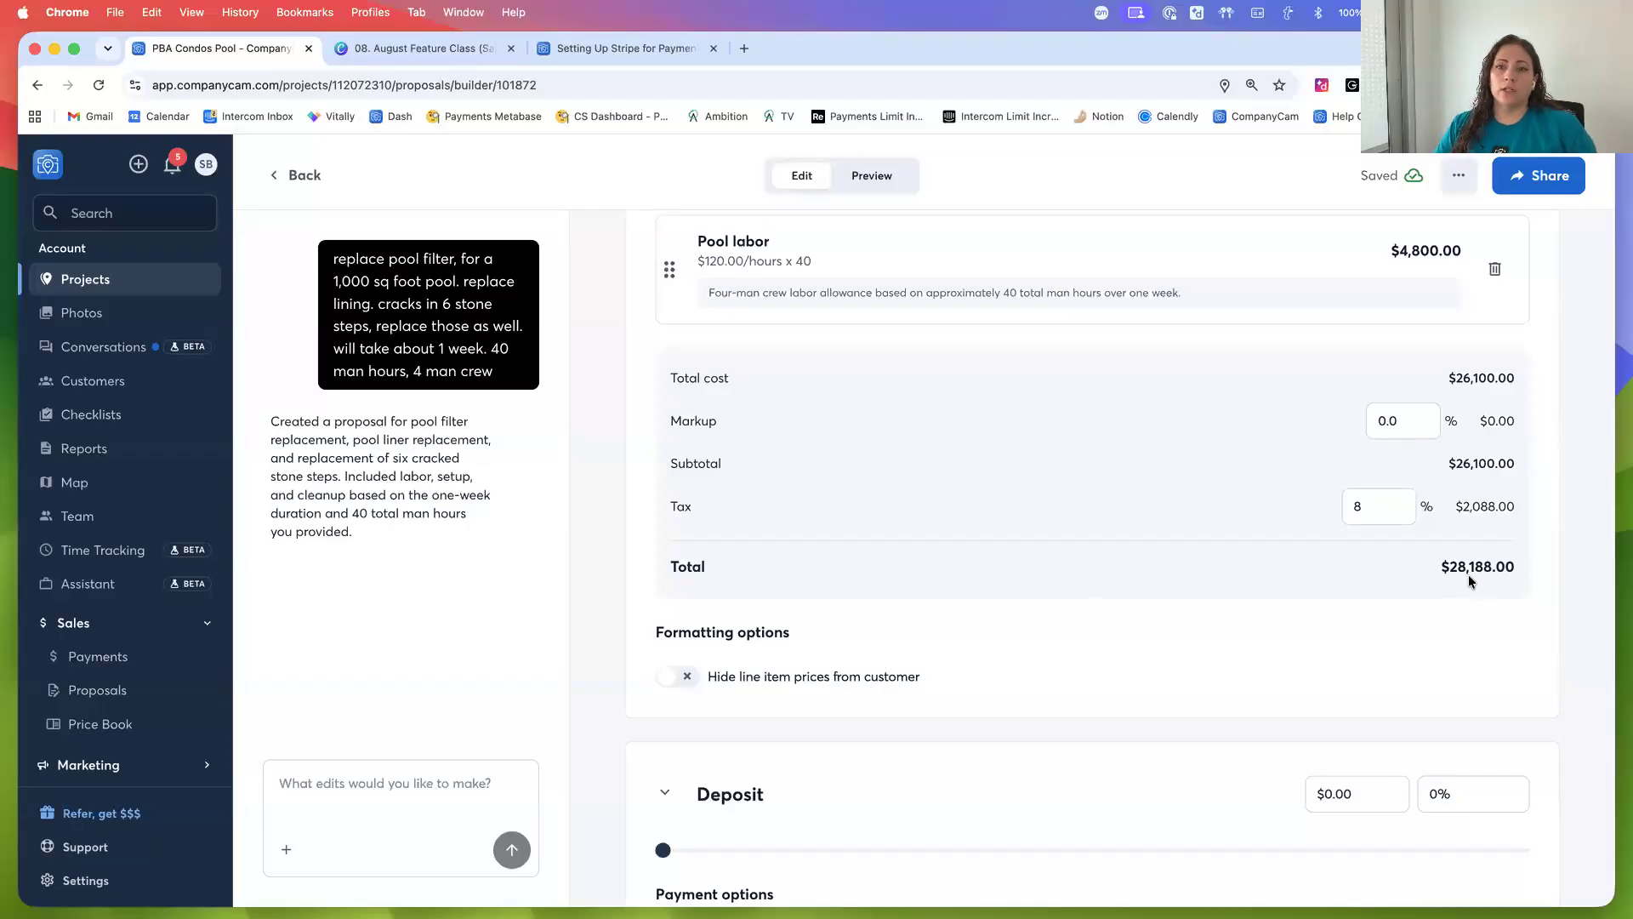
scroll(1460, 656, "down", 5)
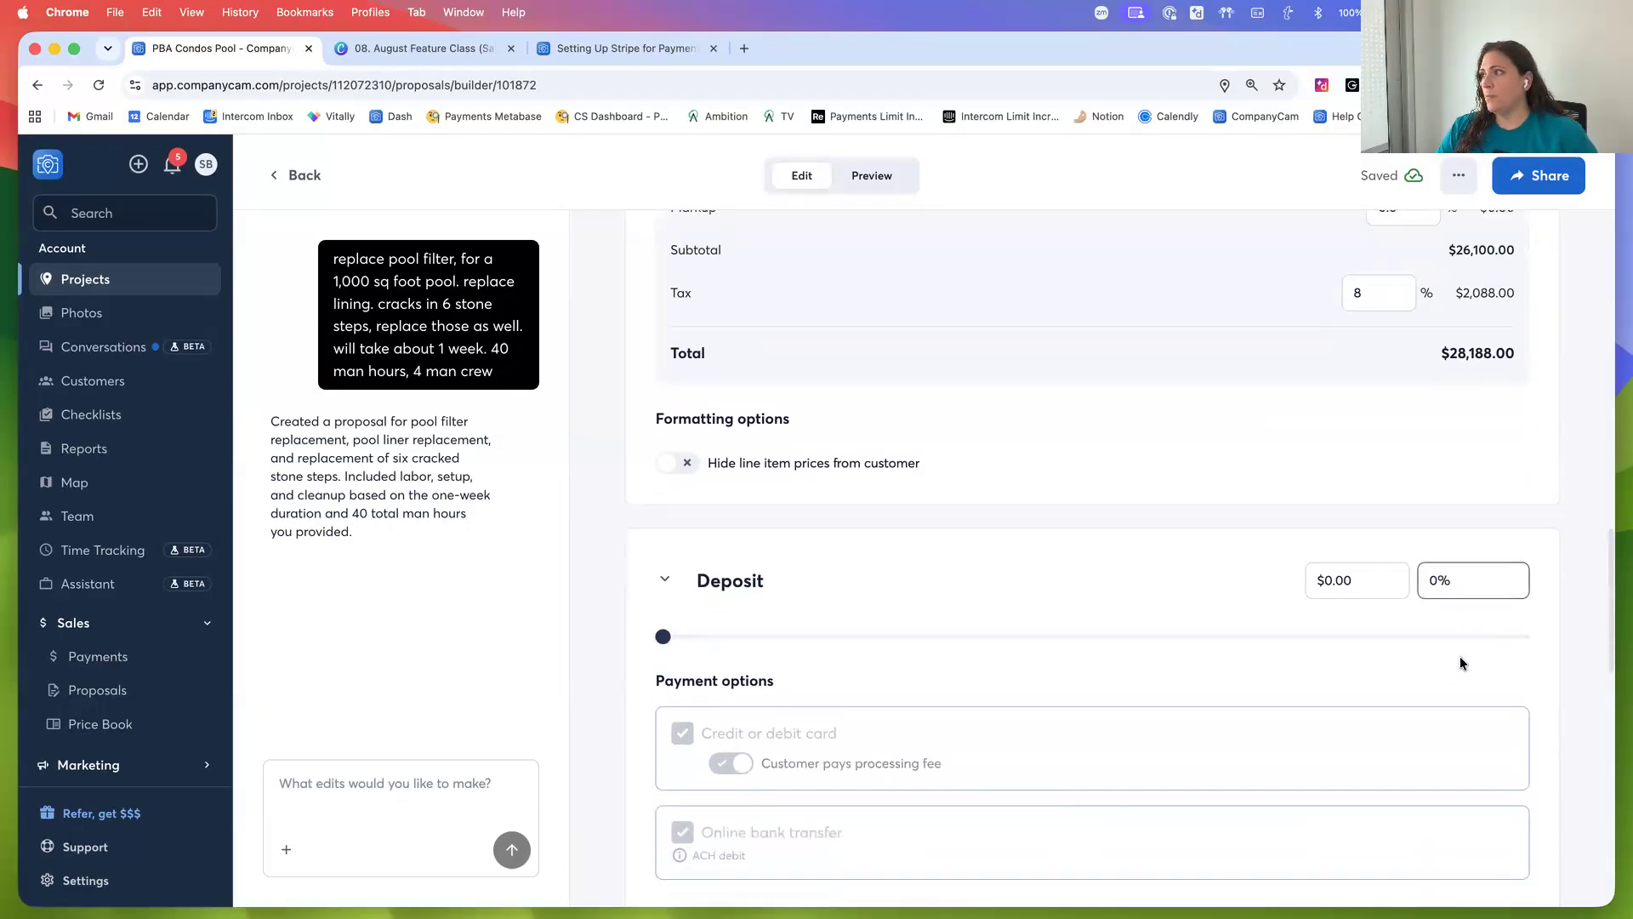
scroll(1403, 652, "down", 2)
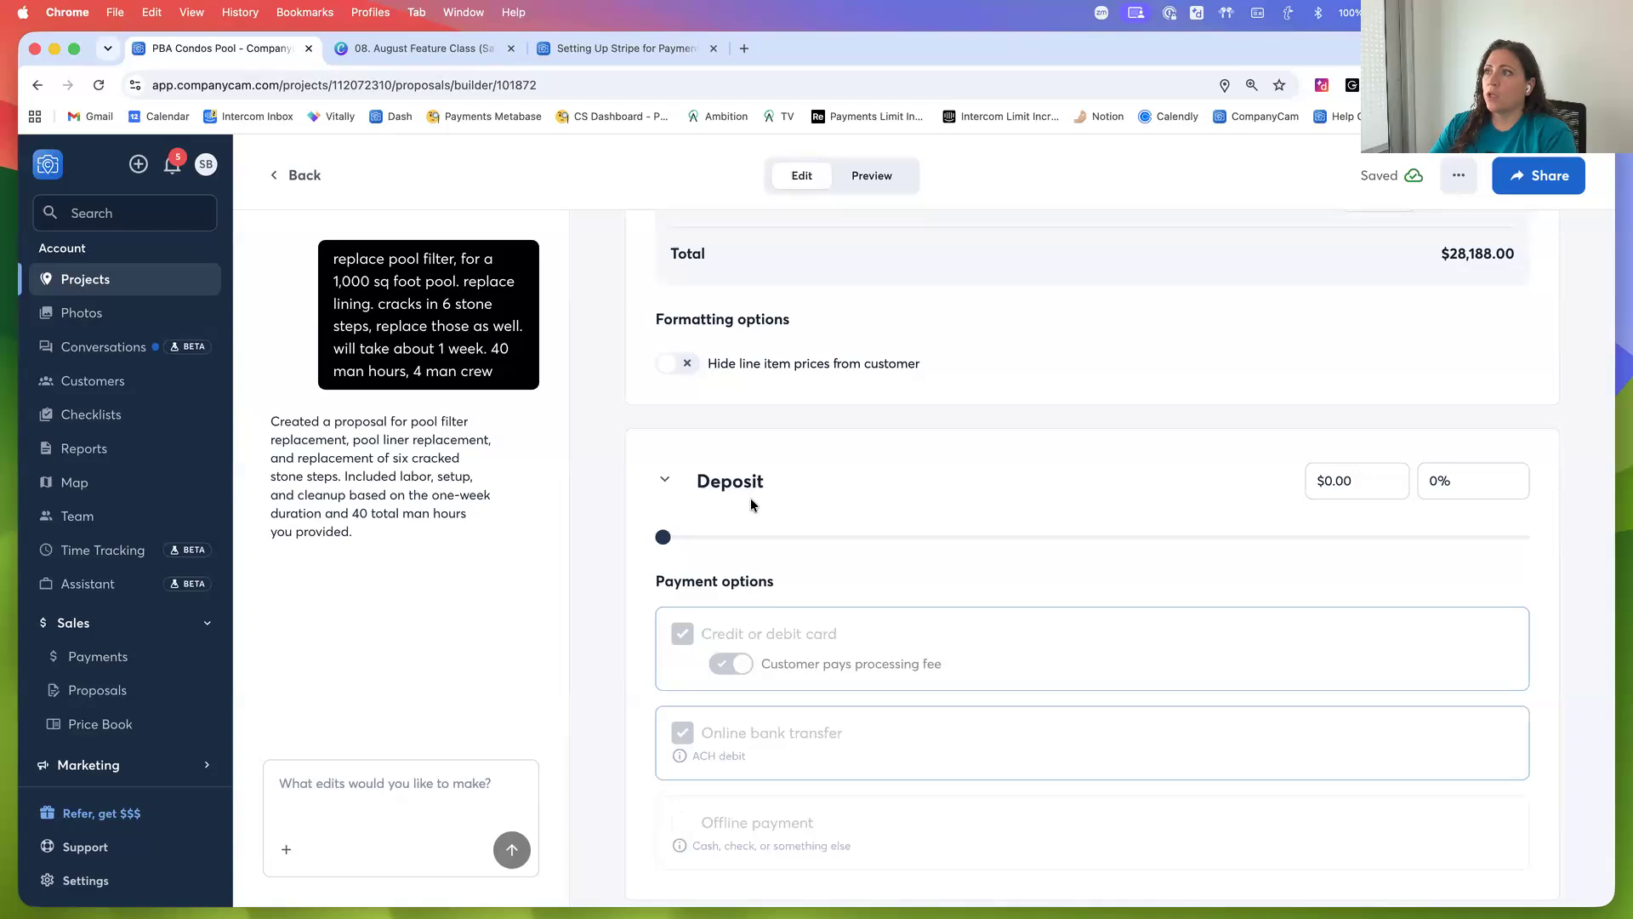
left_click(1326, 482)
scroll(1421, 330, "up", 2)
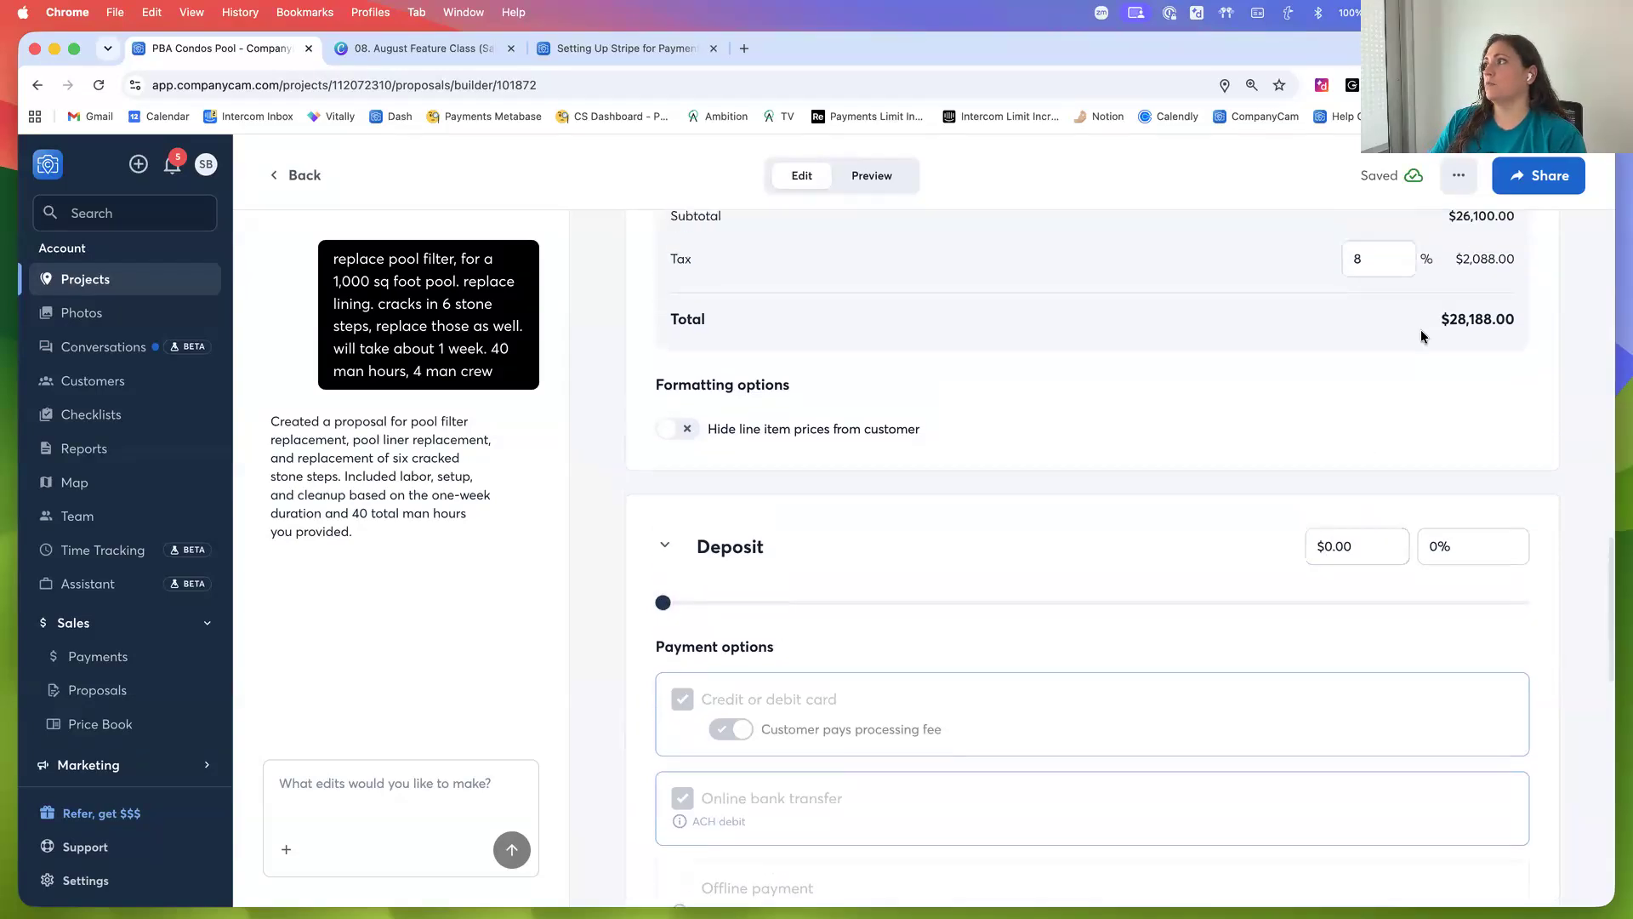
left_click(1321, 547)
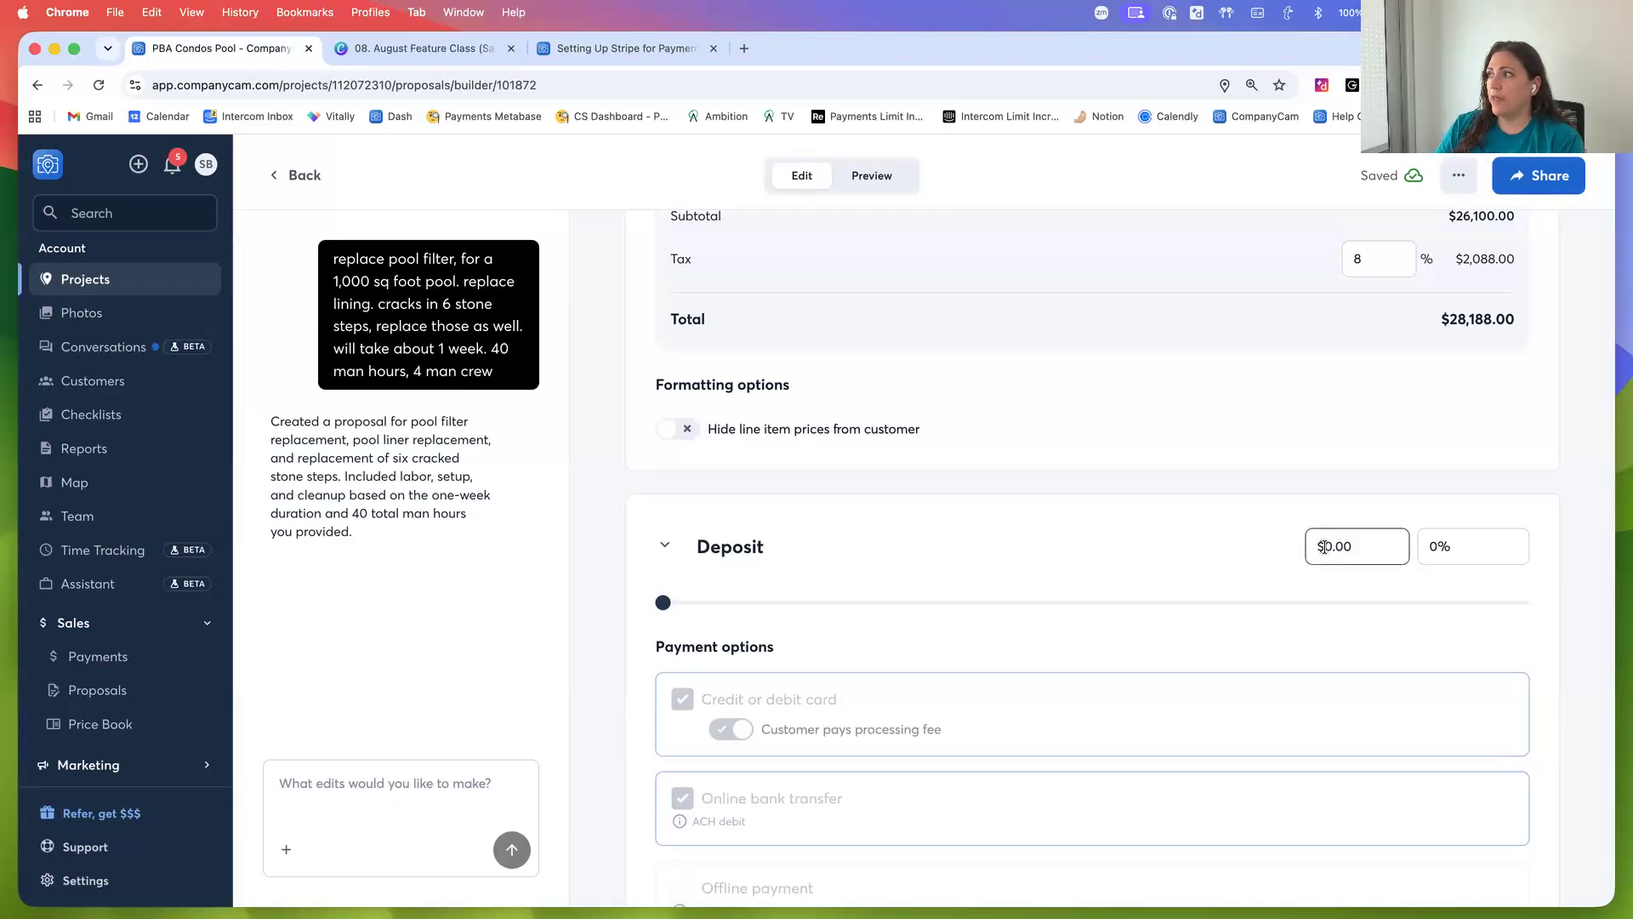
left_click(1324, 547)
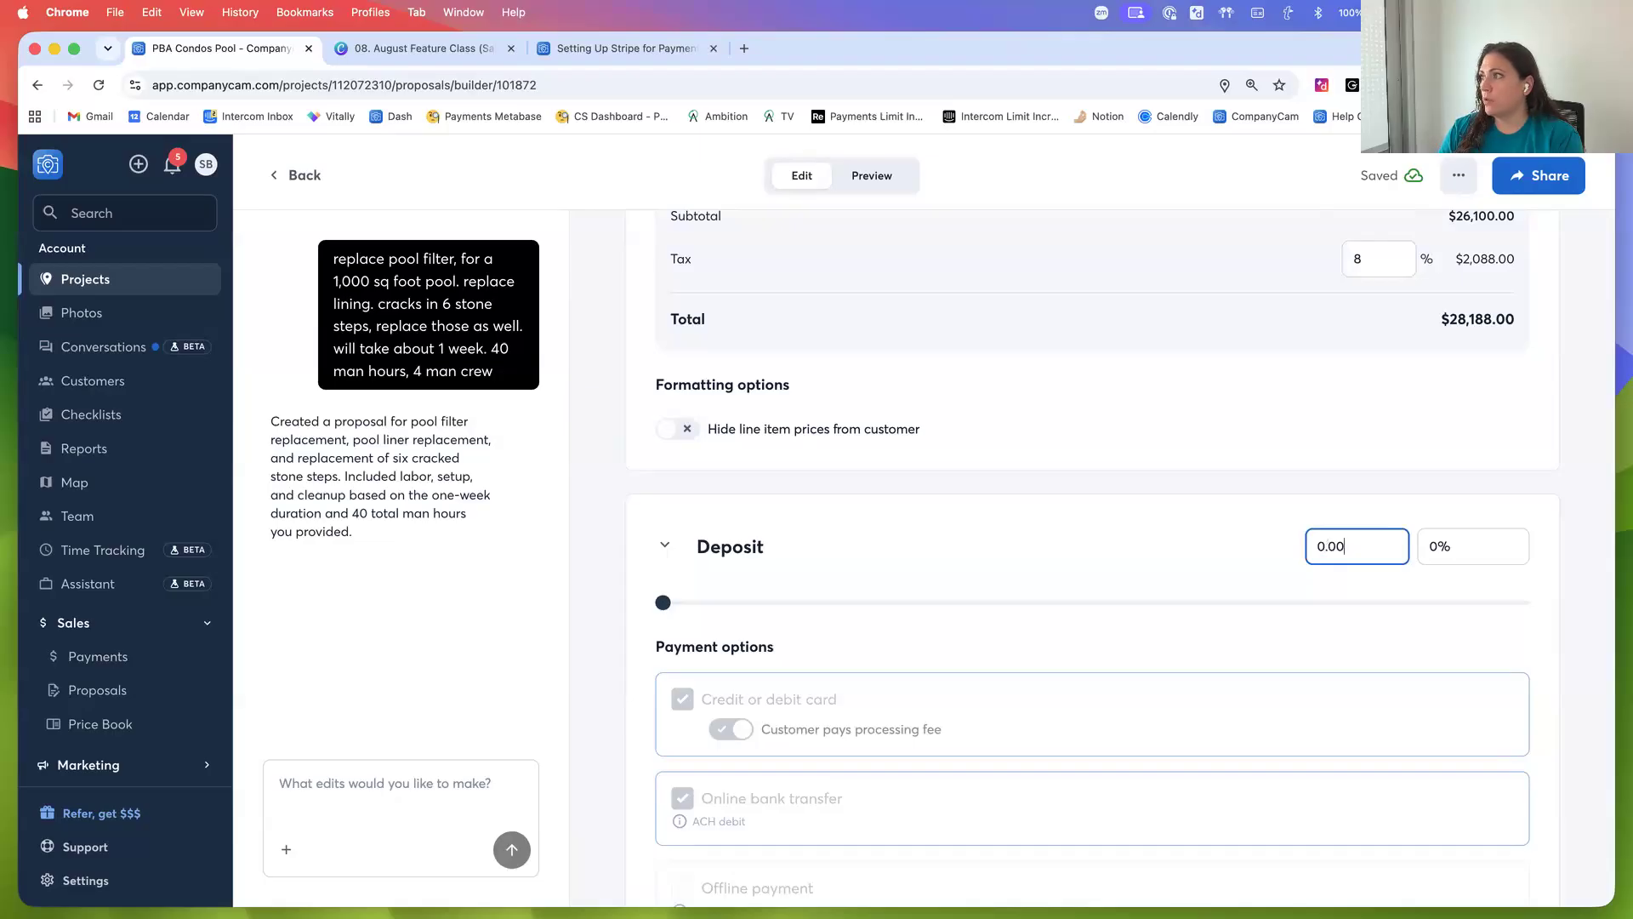
type("1000")
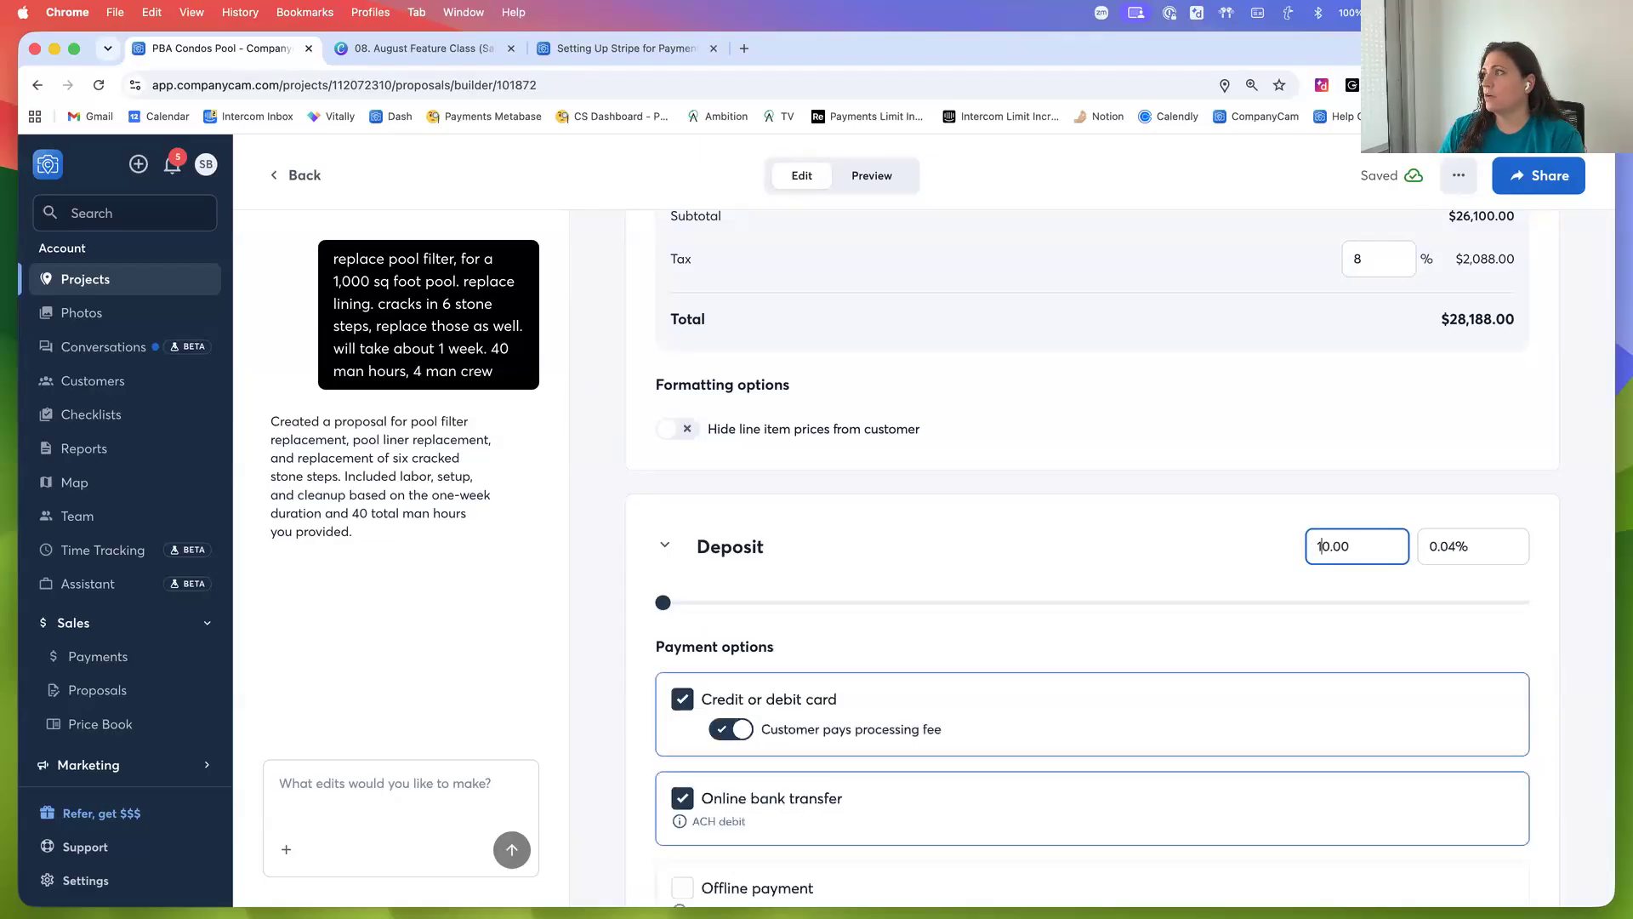
left_click_drag(962, 602, 905, 603)
left_click_drag(872, 604, 822, 604)
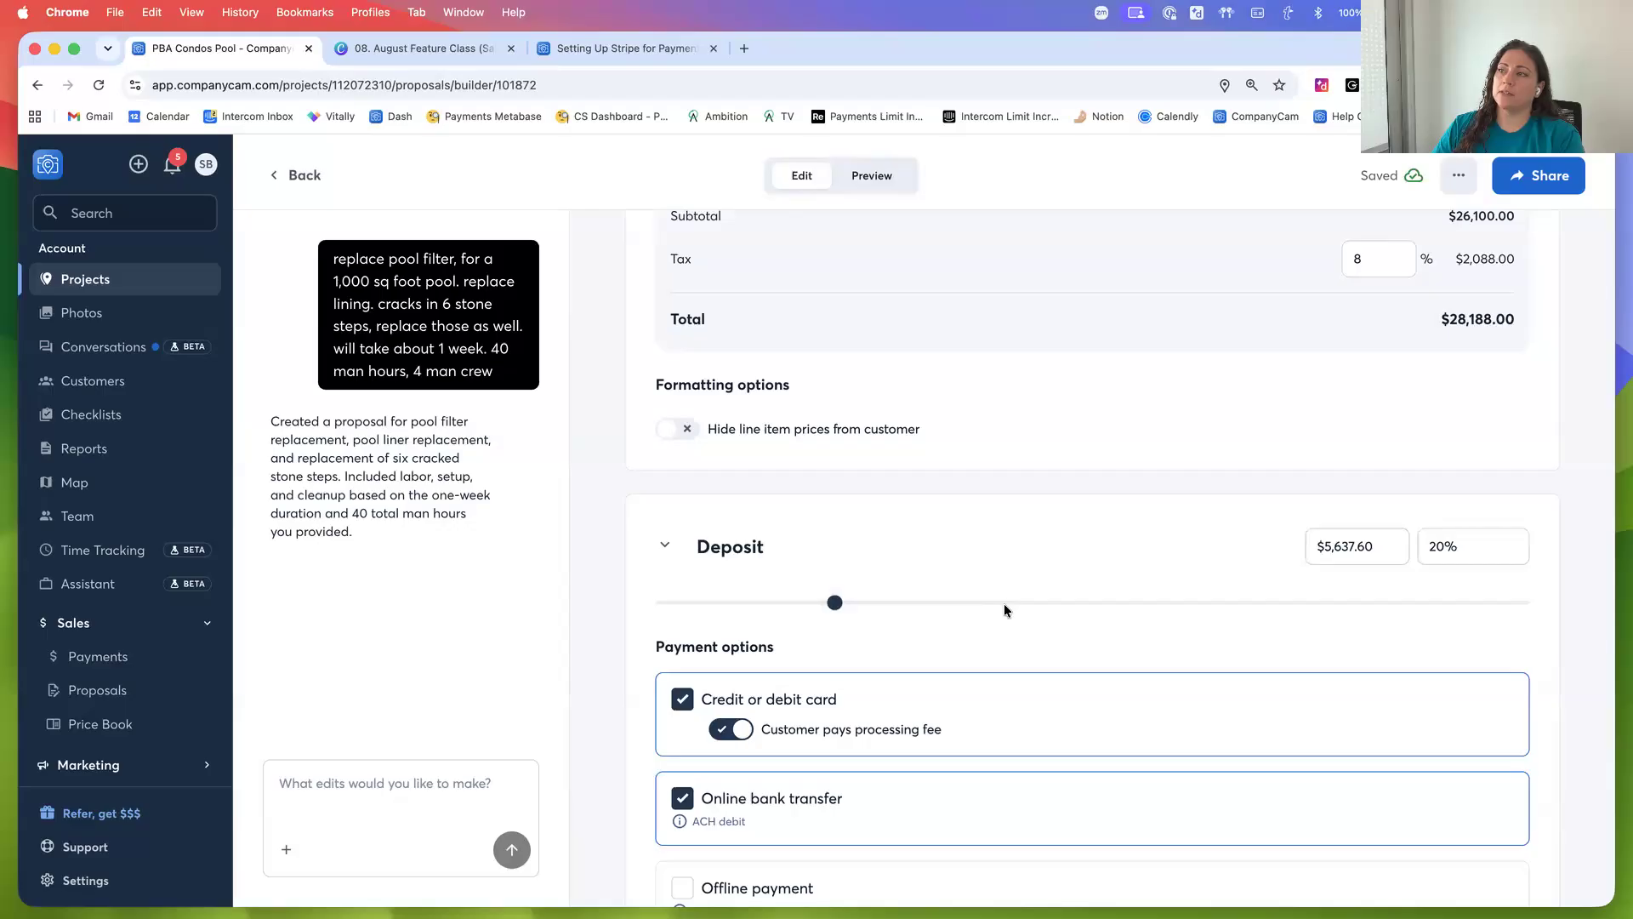
Toggle the credit card payment option and its customer processing fee off and back on
scroll(1003, 605, "down", 3)
scroll(1016, 600, "down", 1)
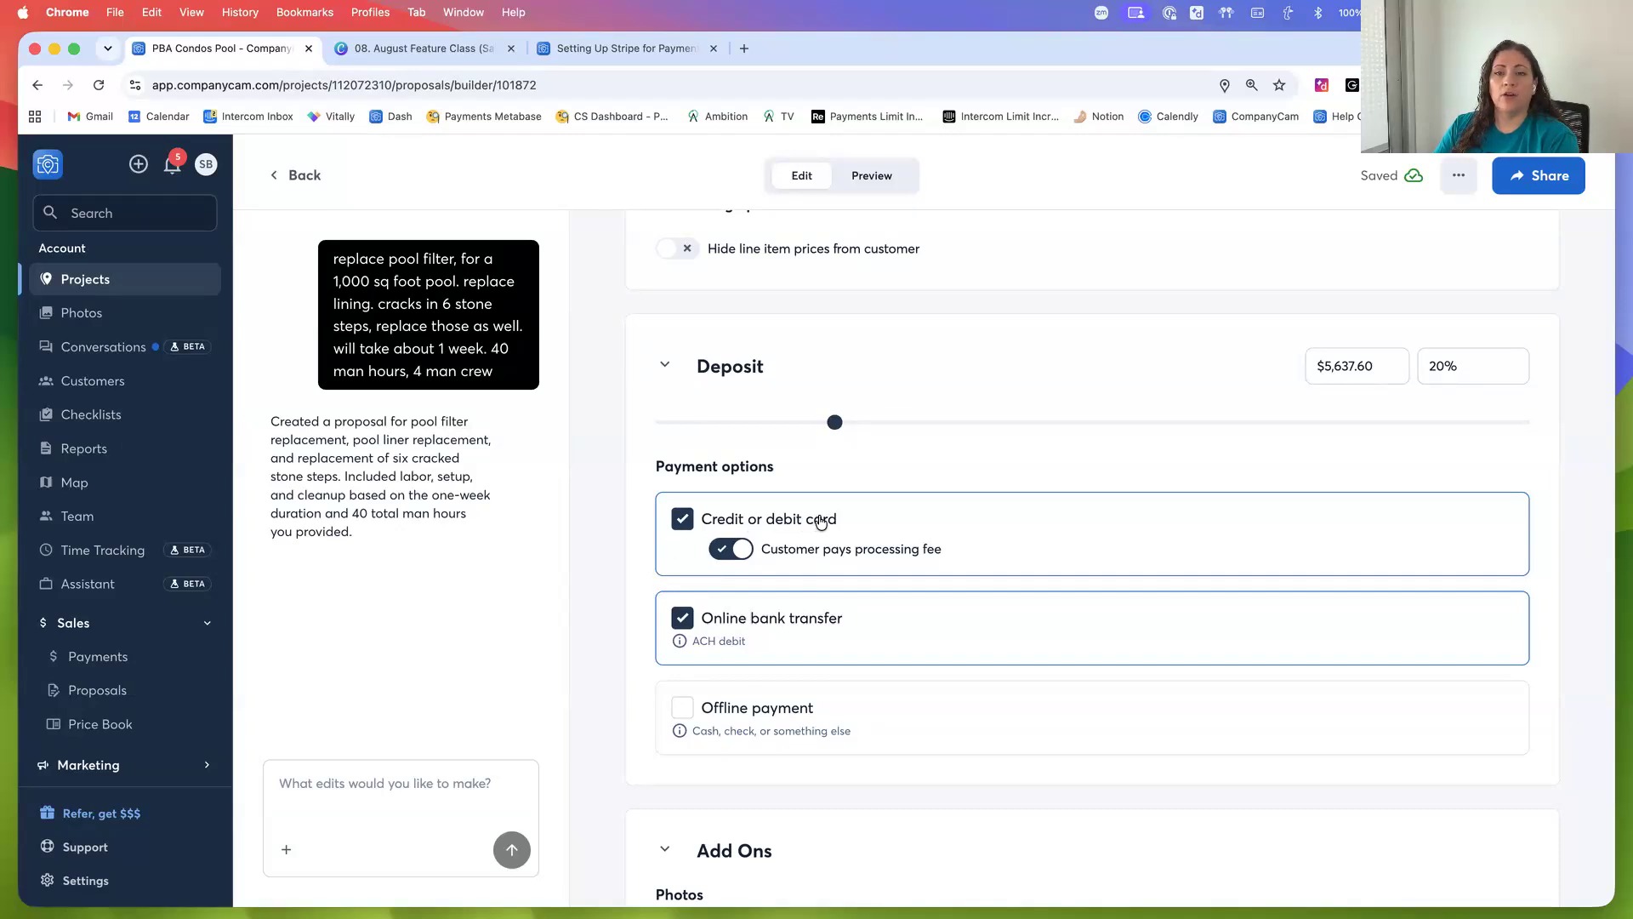
left_click(737, 552)
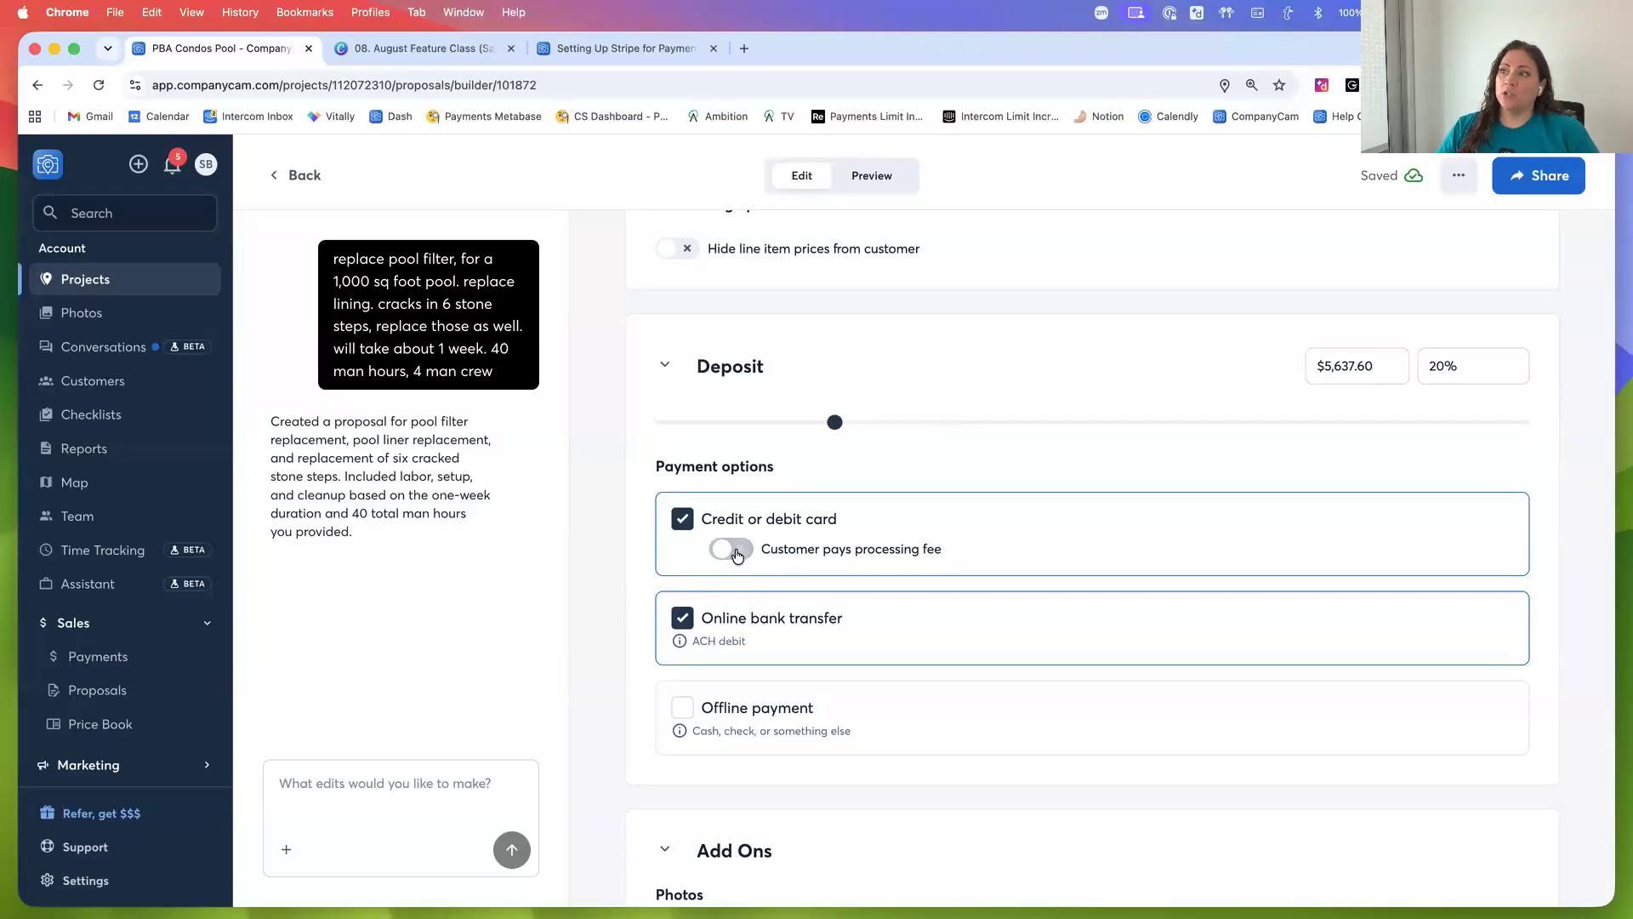
left_click(687, 524)
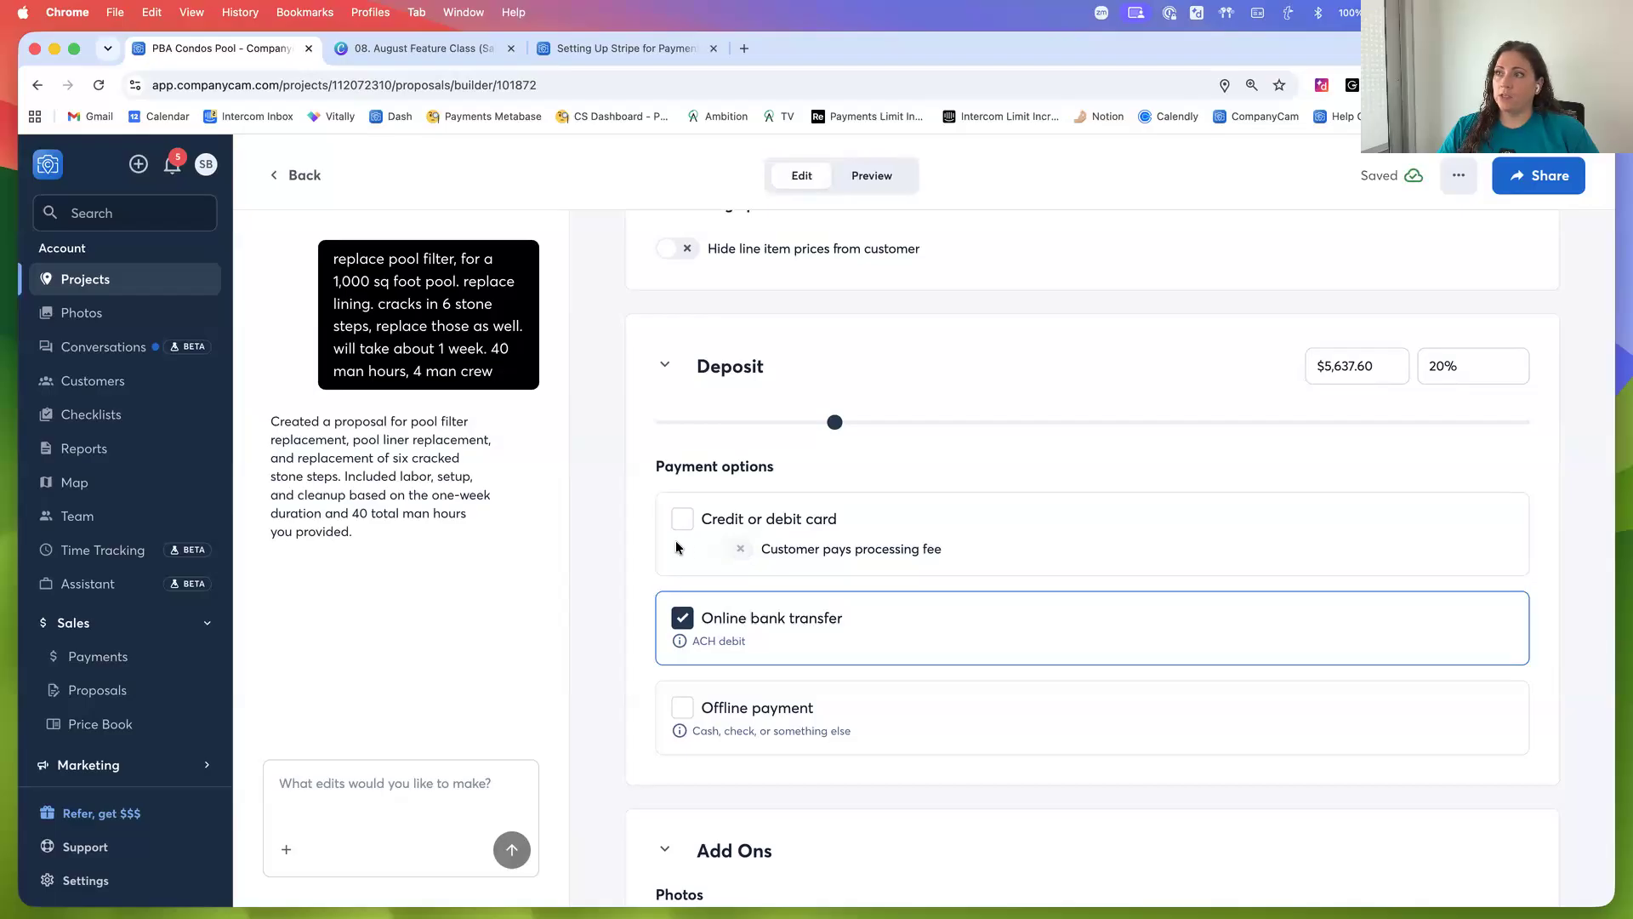
left_click(686, 526)
left_click(734, 551)
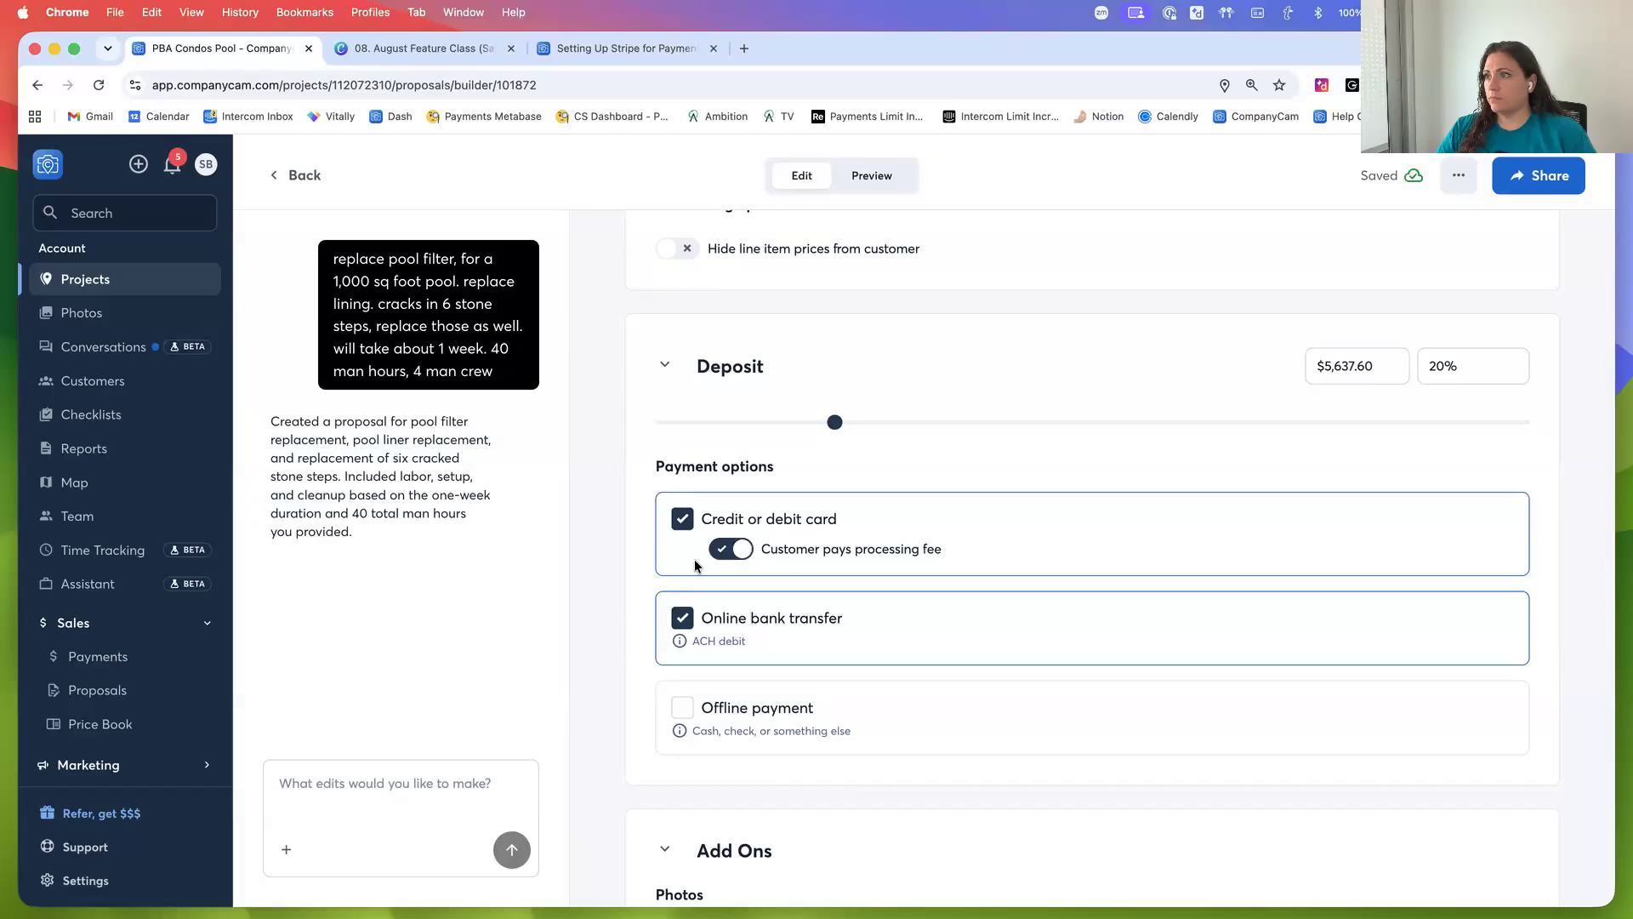
Open the photo picker under Add Ons and select all photos from Wednesday, August 12th, 2026
scroll(645, 579, "down", 3)
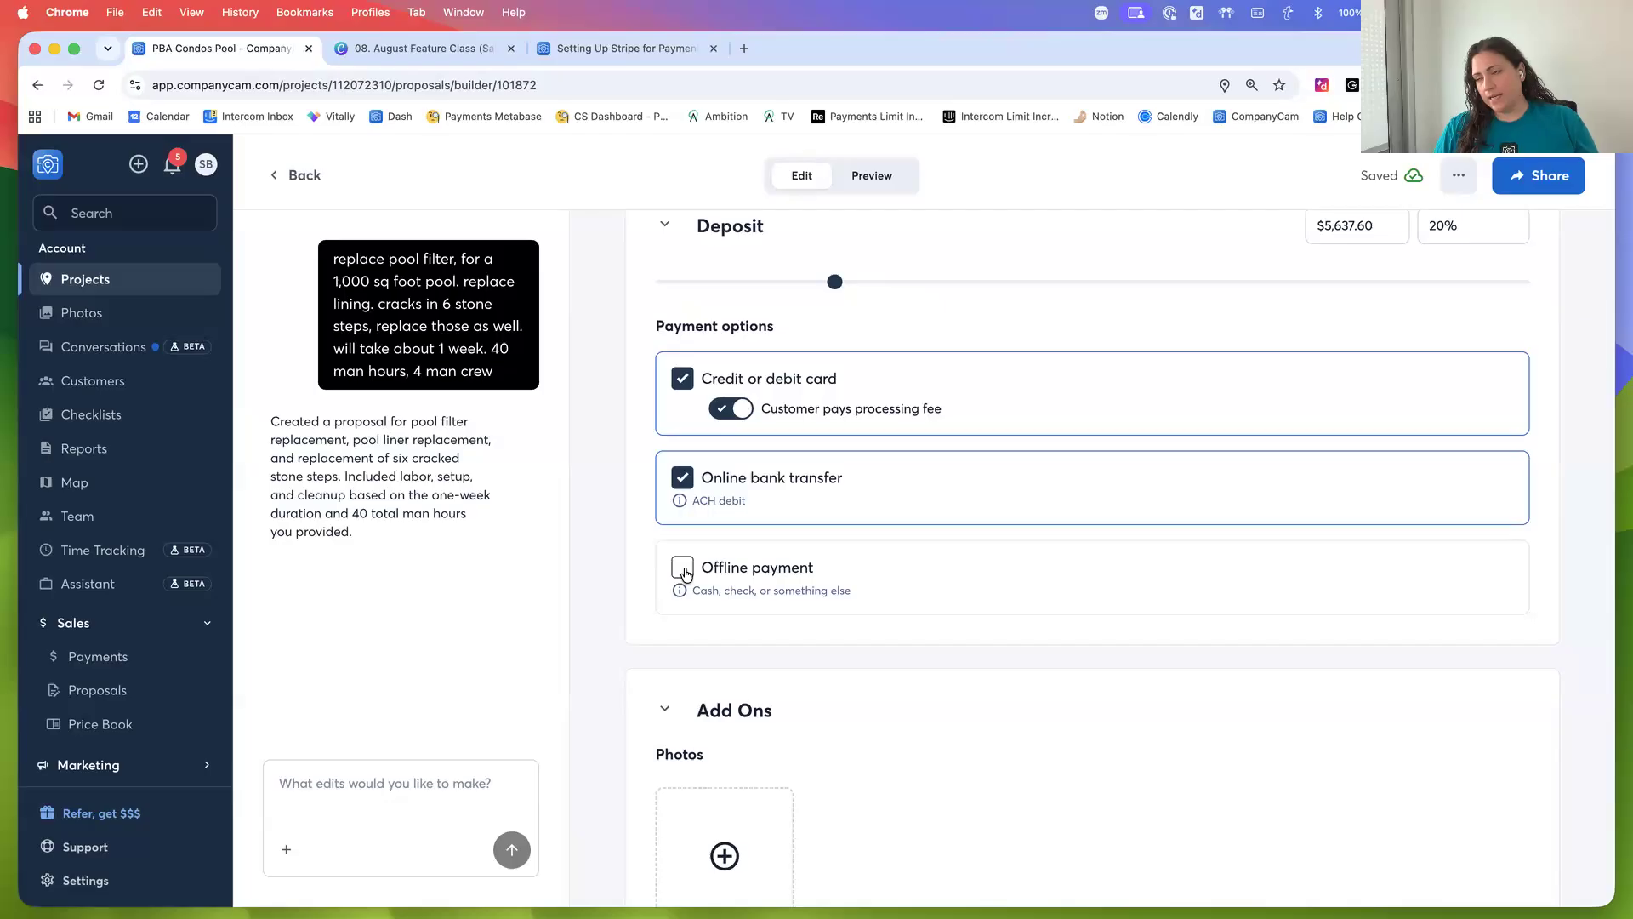
scroll(685, 574, "down", 1)
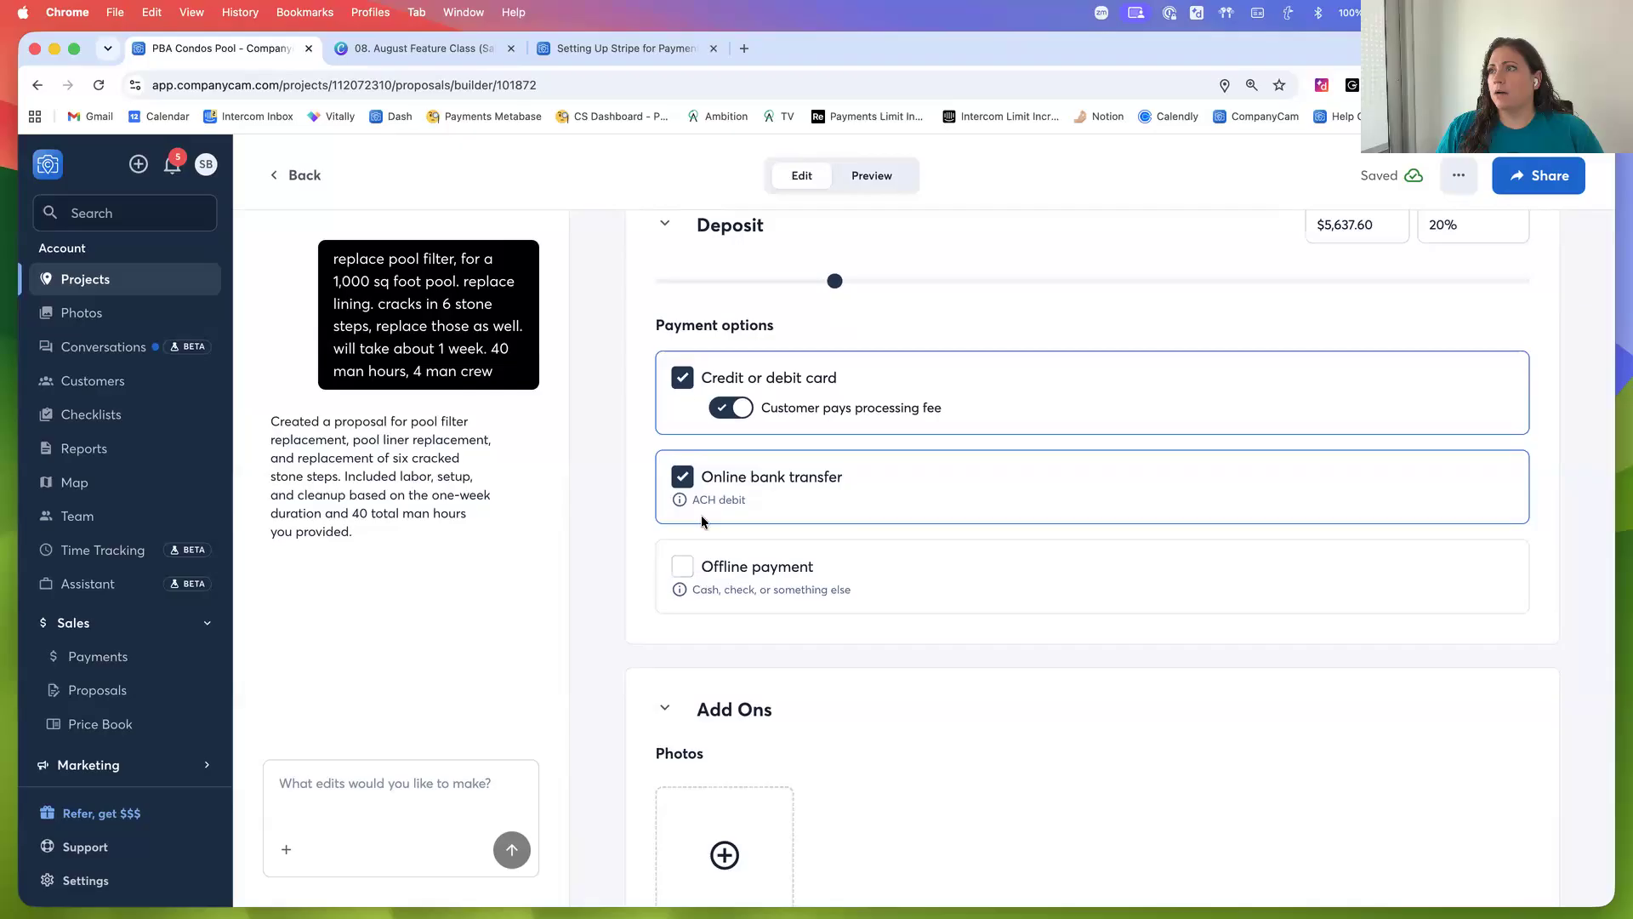
scroll(631, 574, "down", 3)
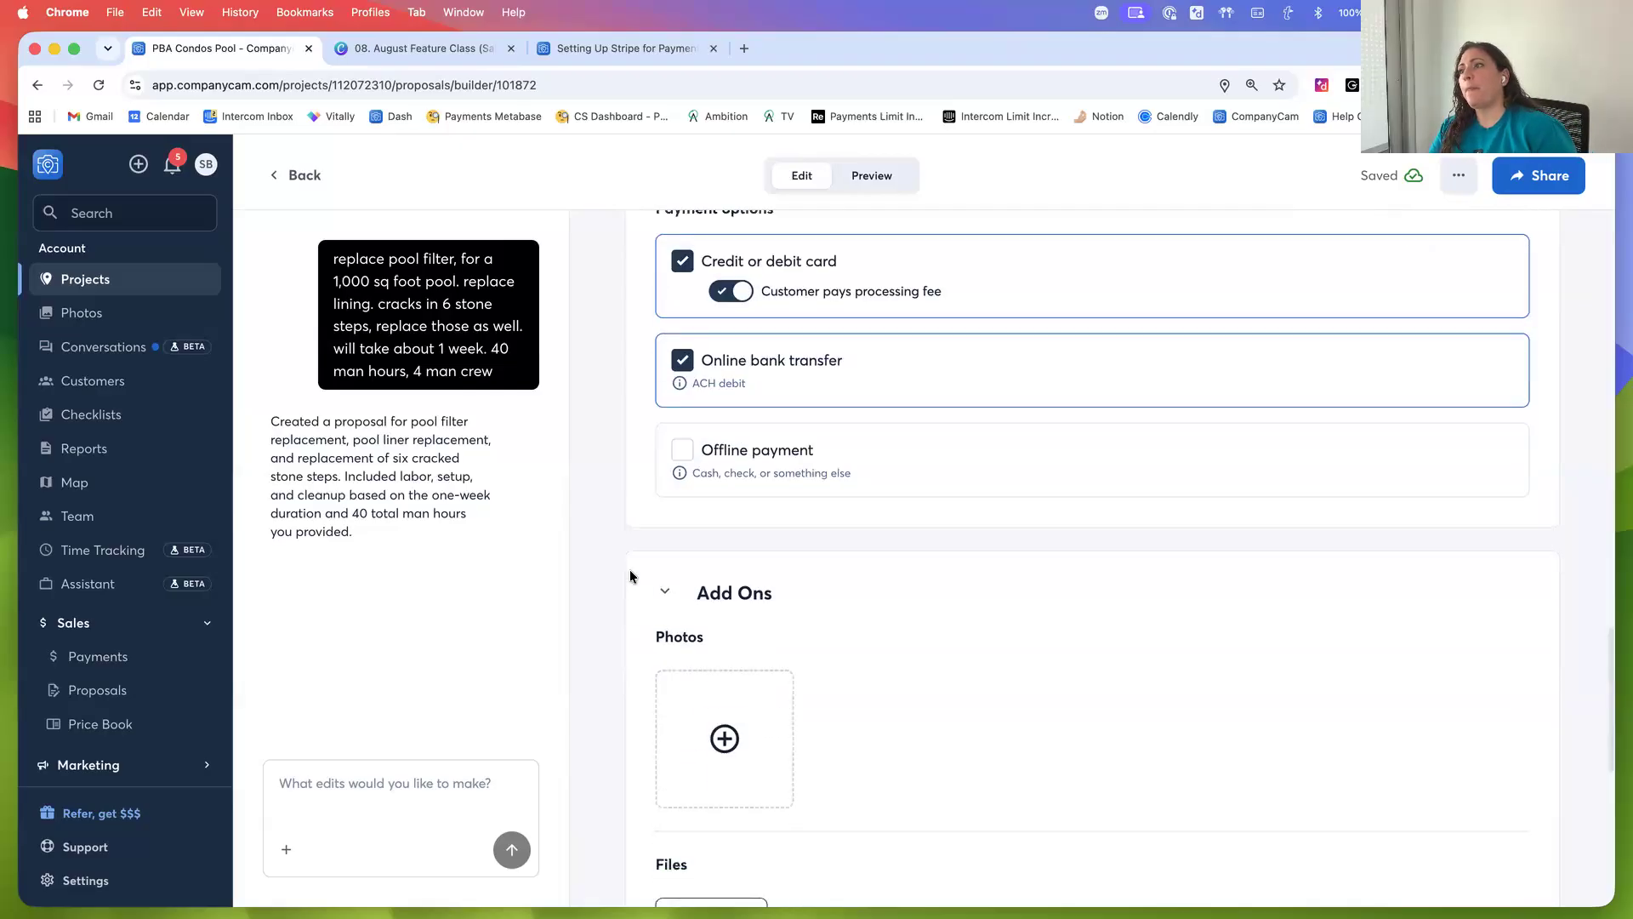
scroll(663, 502, "down", 2)
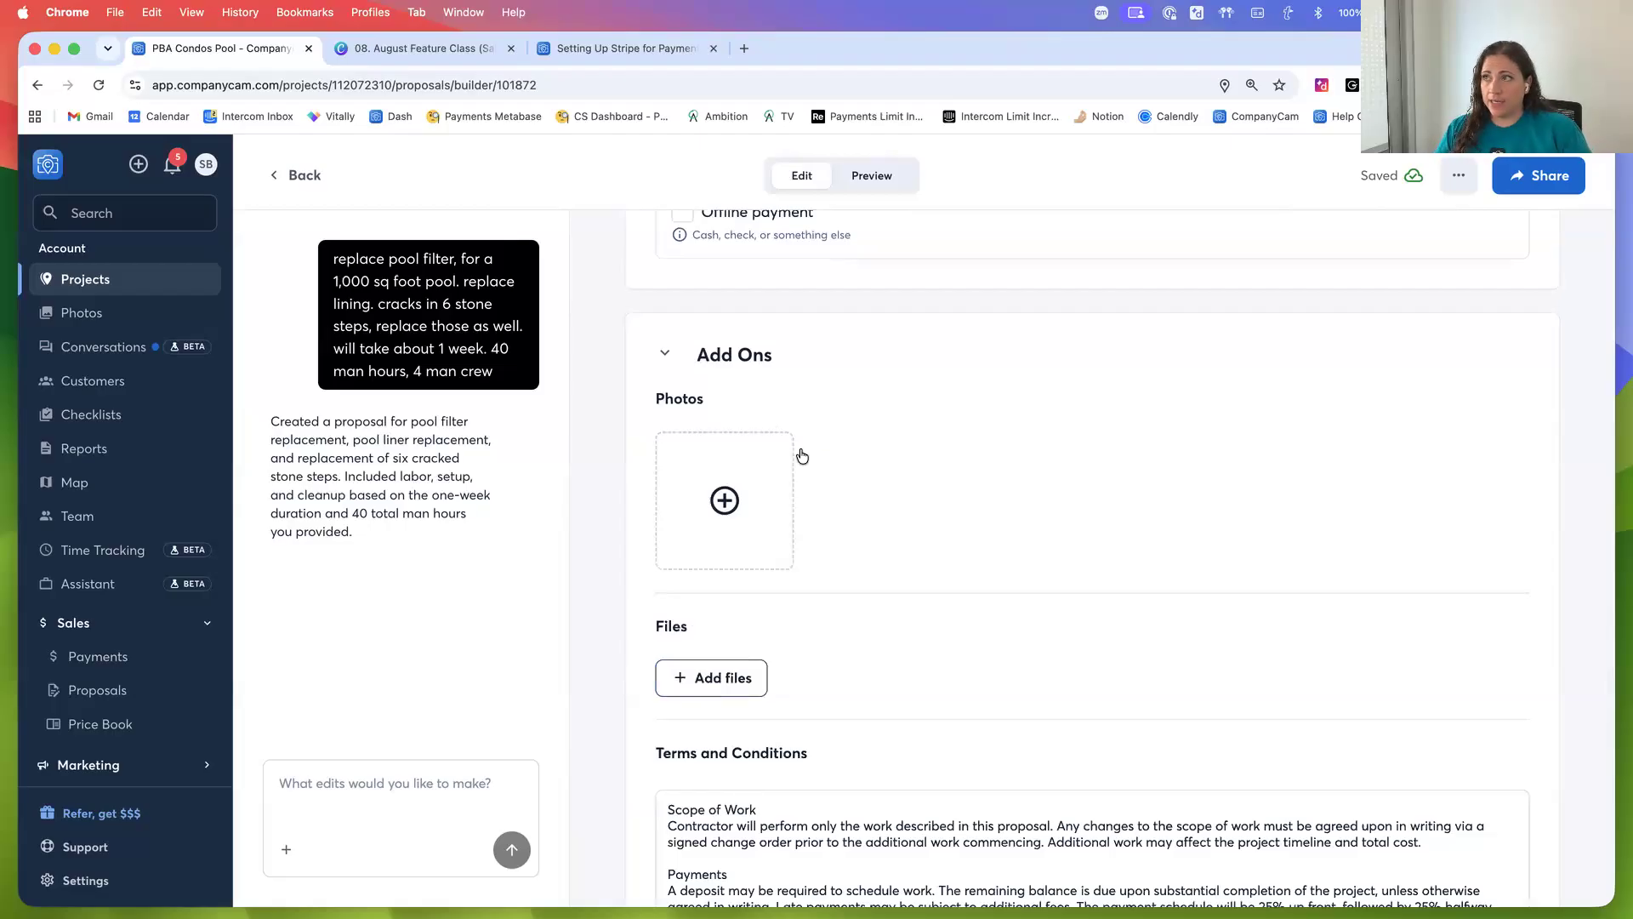
left_click(726, 500)
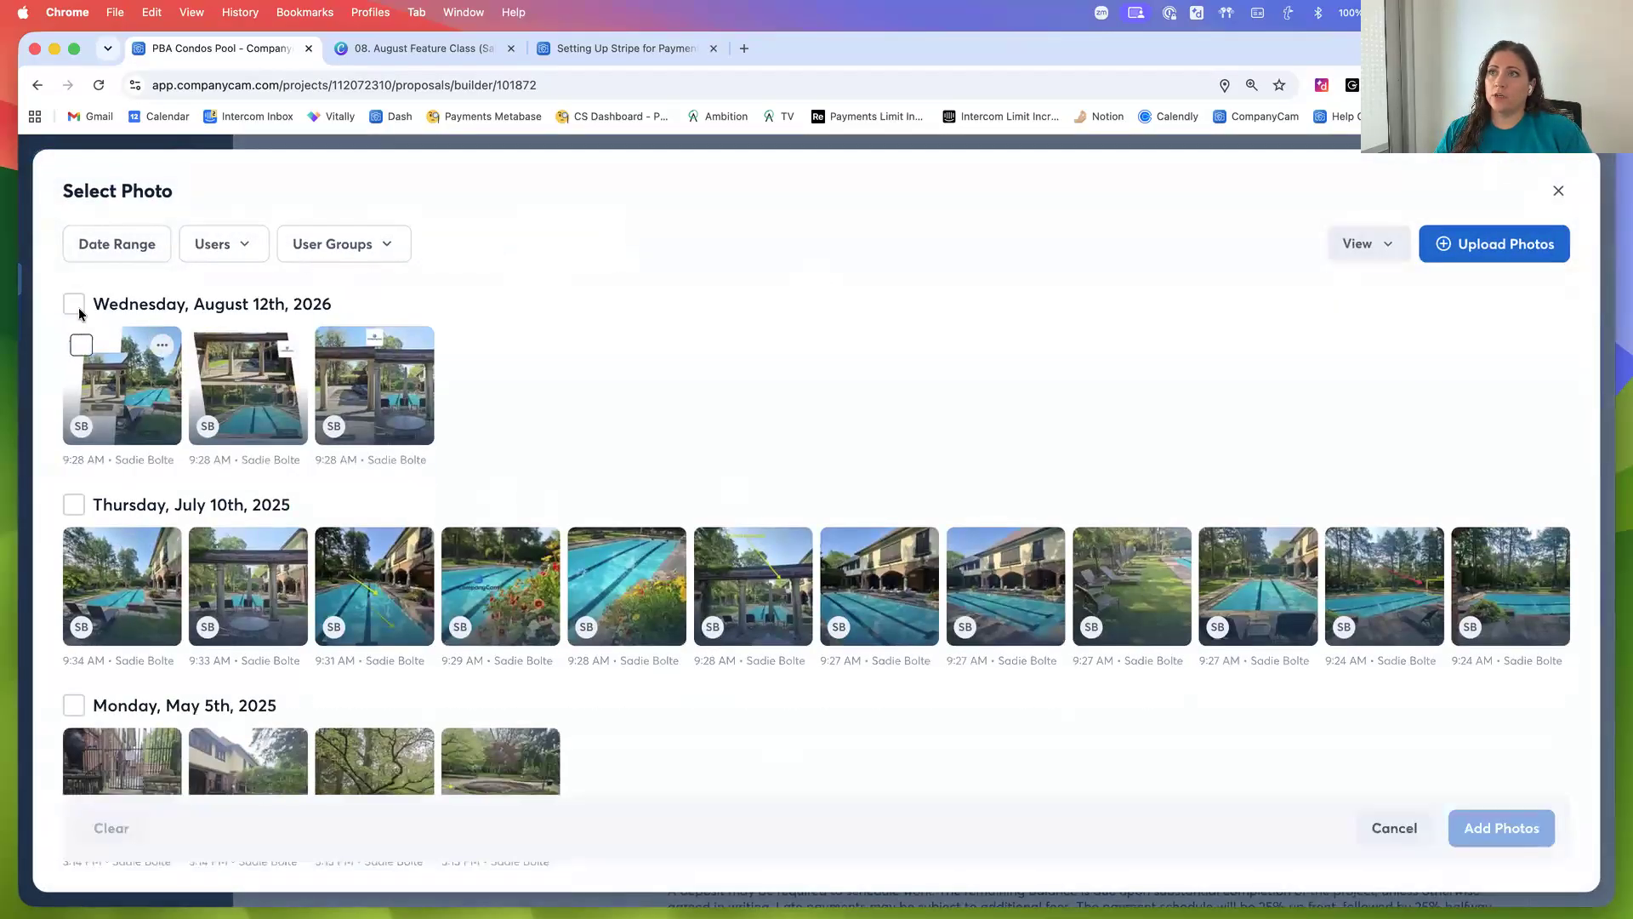
left_click(74, 305)
left_click(74, 506)
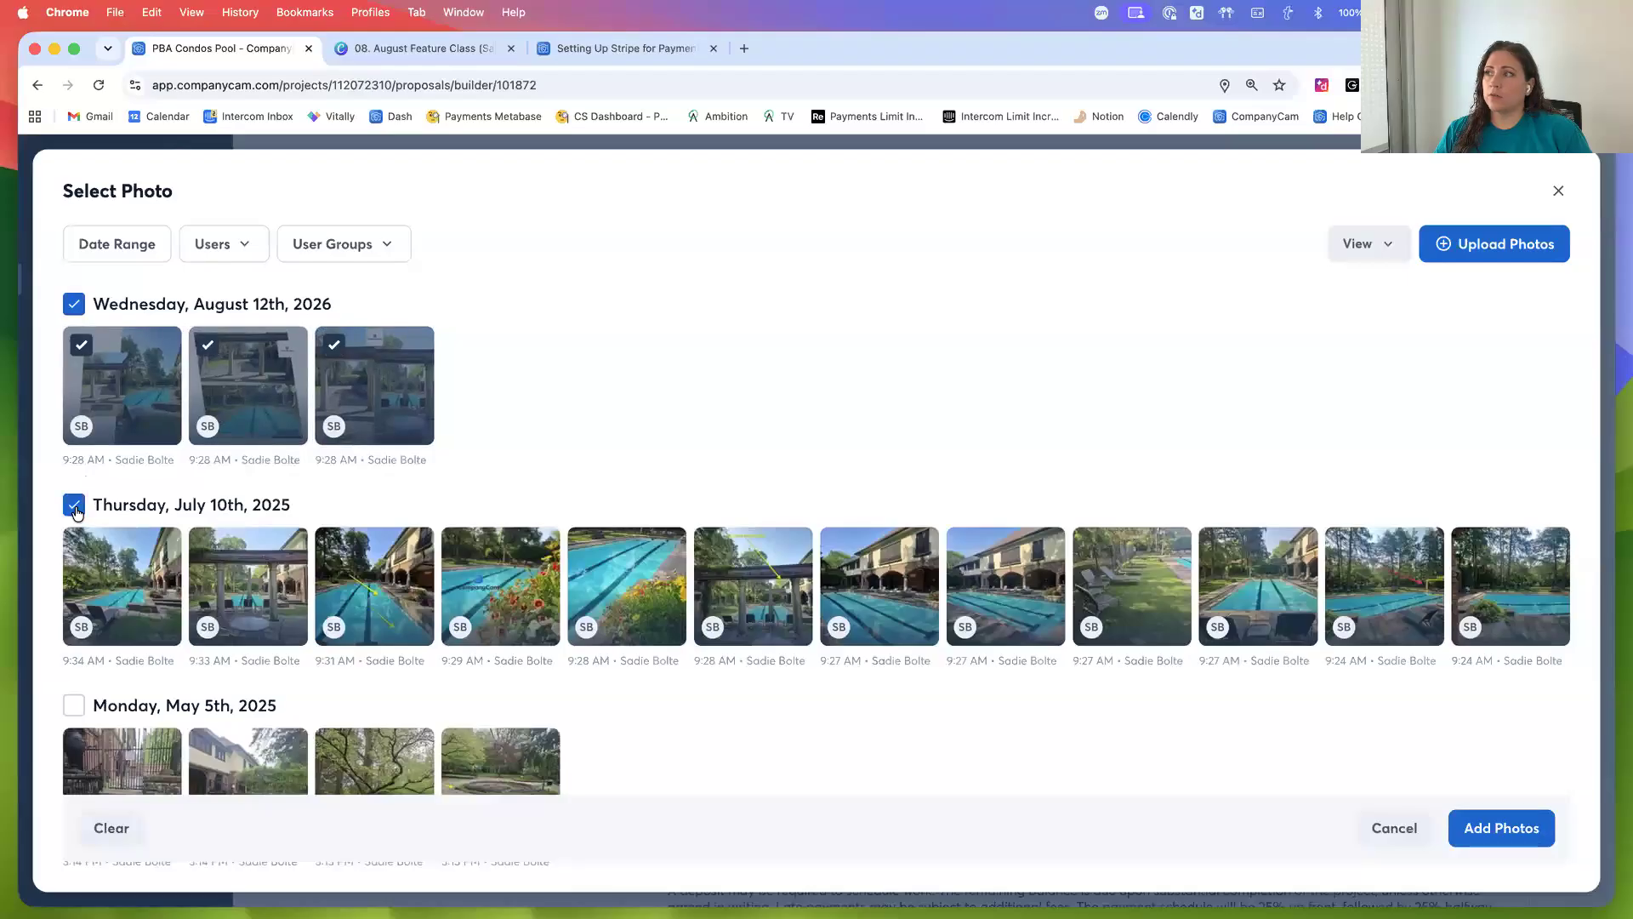
left_click(74, 506)
Select seven pool photos from Thursday, July 10th, 2025 and add the selection to the proposal
left_click(80, 545)
left_click(208, 545)
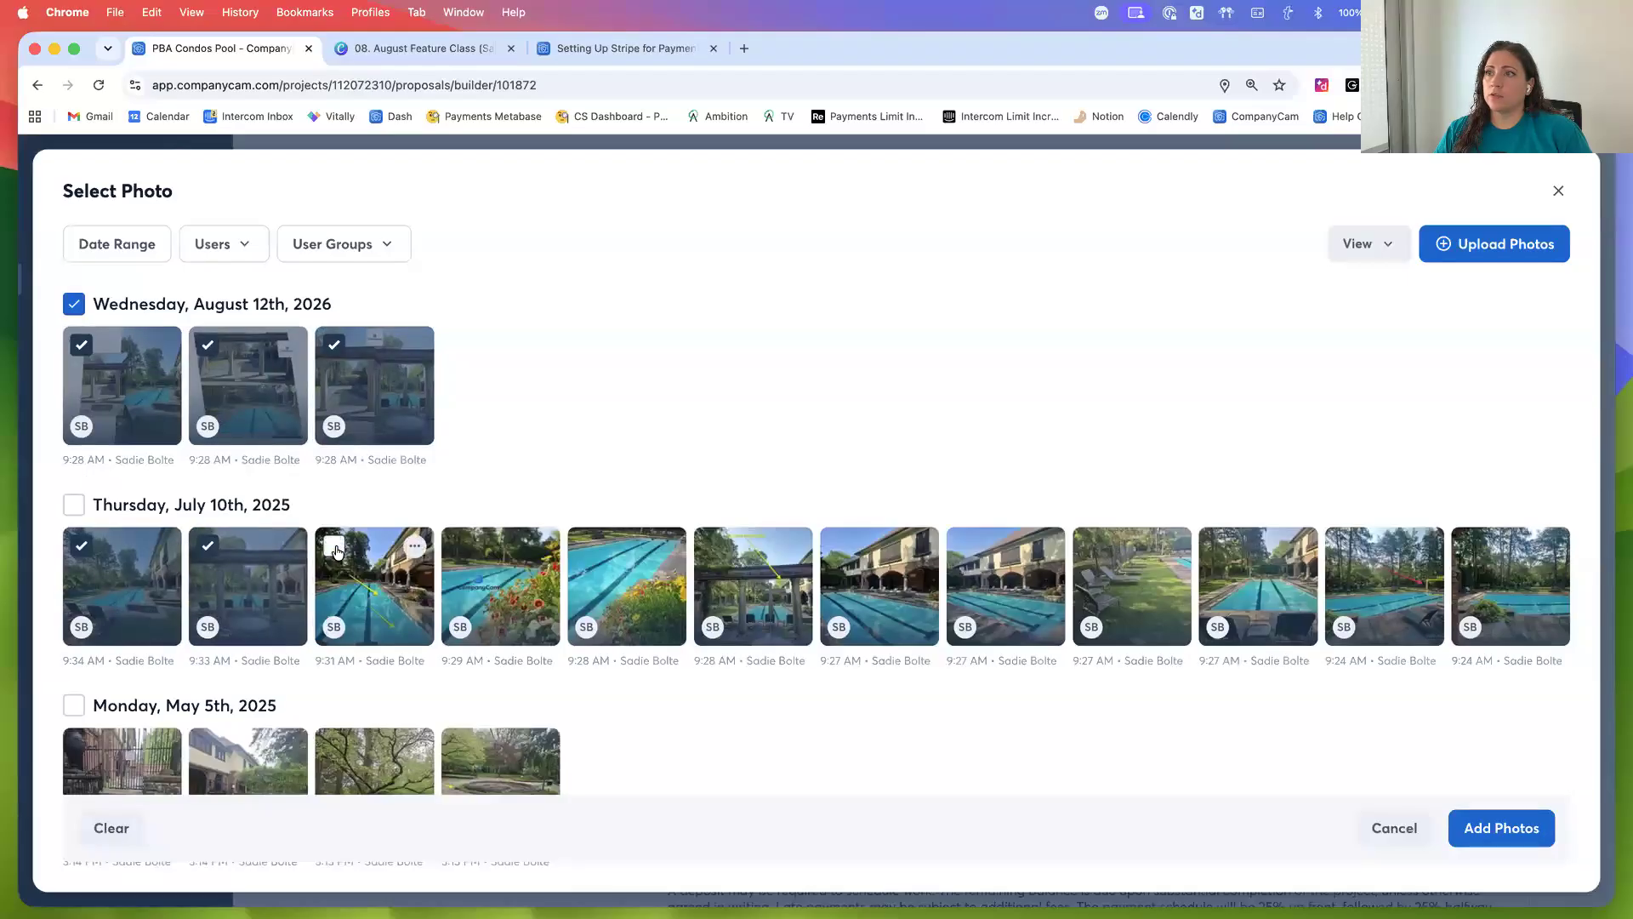
left_click(335, 550)
left_click(460, 546)
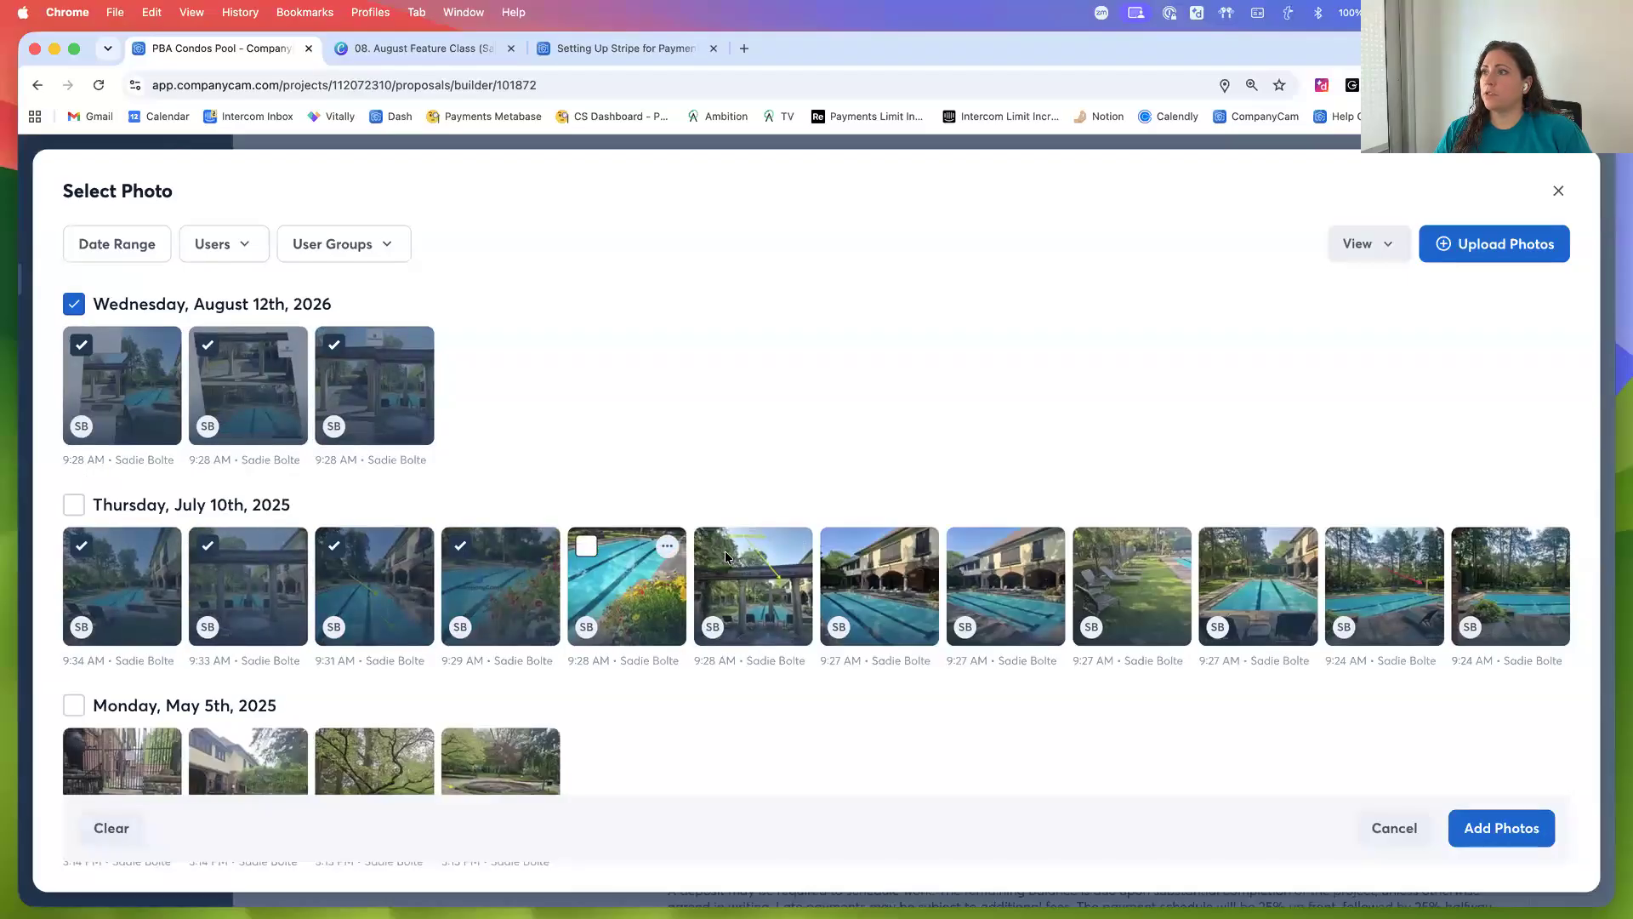
left_click(676, 557)
left_click(842, 548)
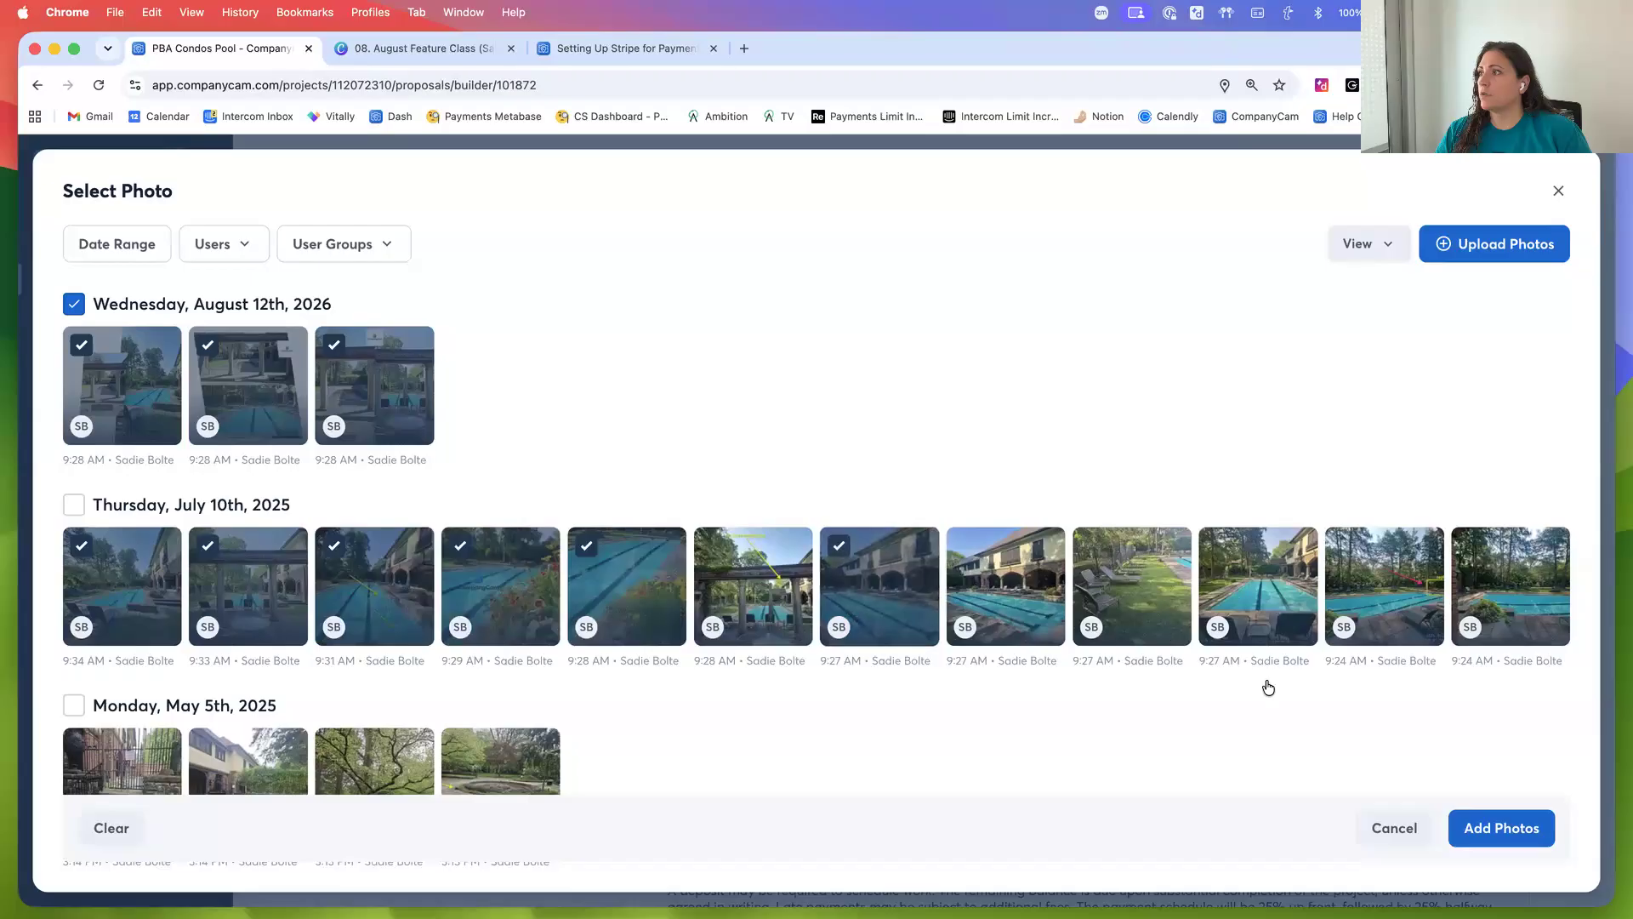
left_click(1118, 567)
left_click(1506, 828)
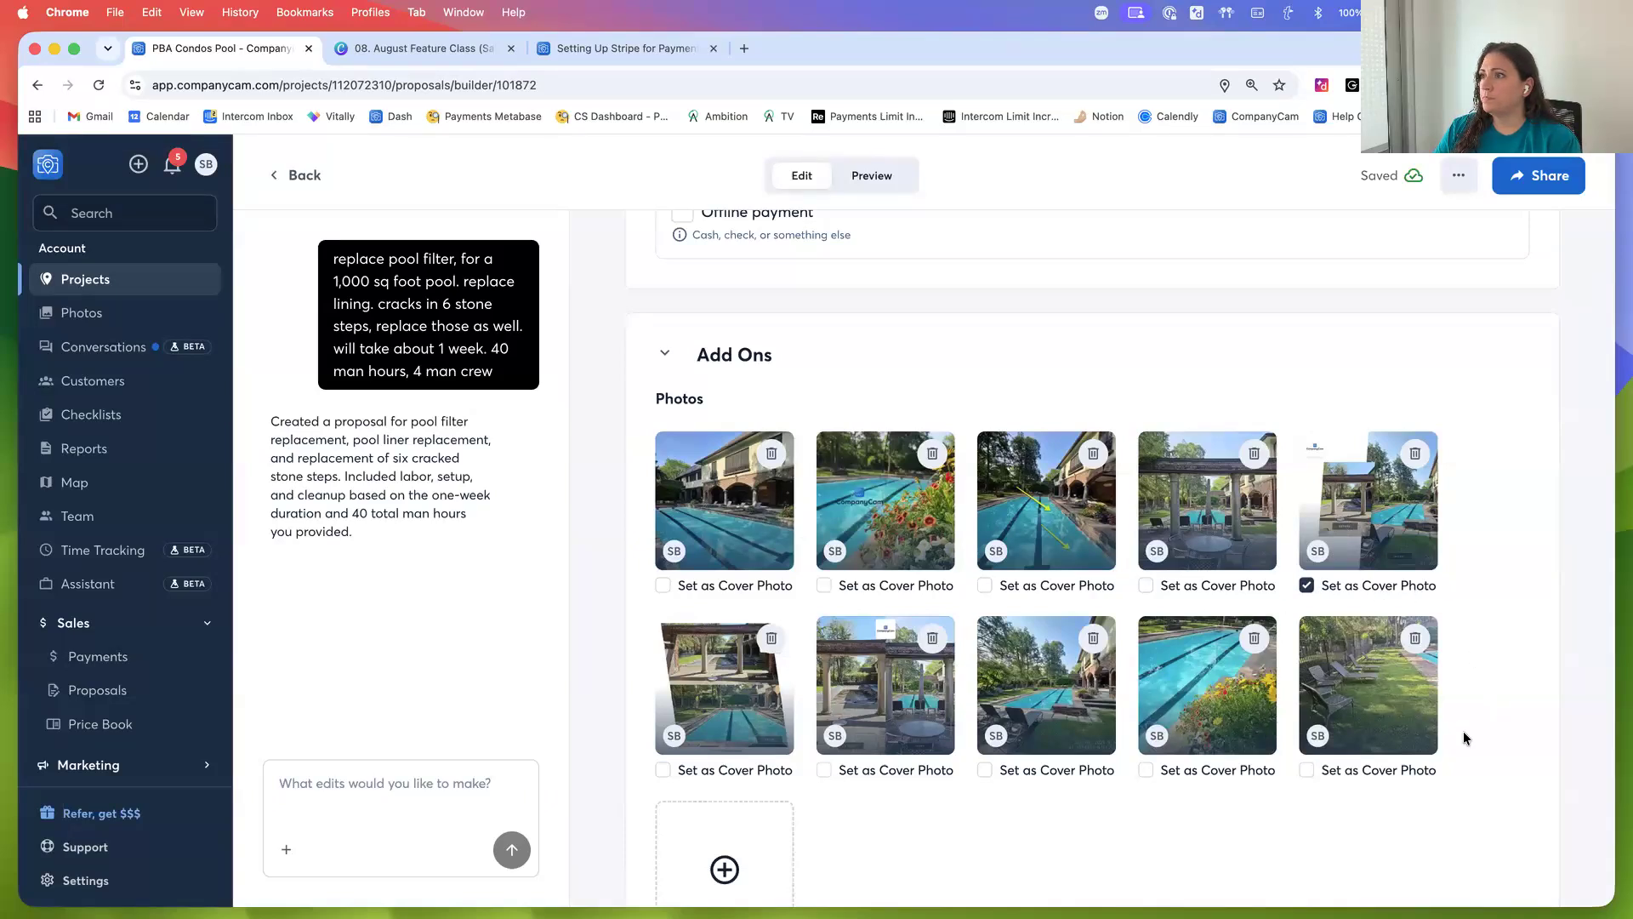
Open the dialog for adding project files and close it
scroll(1463, 736, "down", 7)
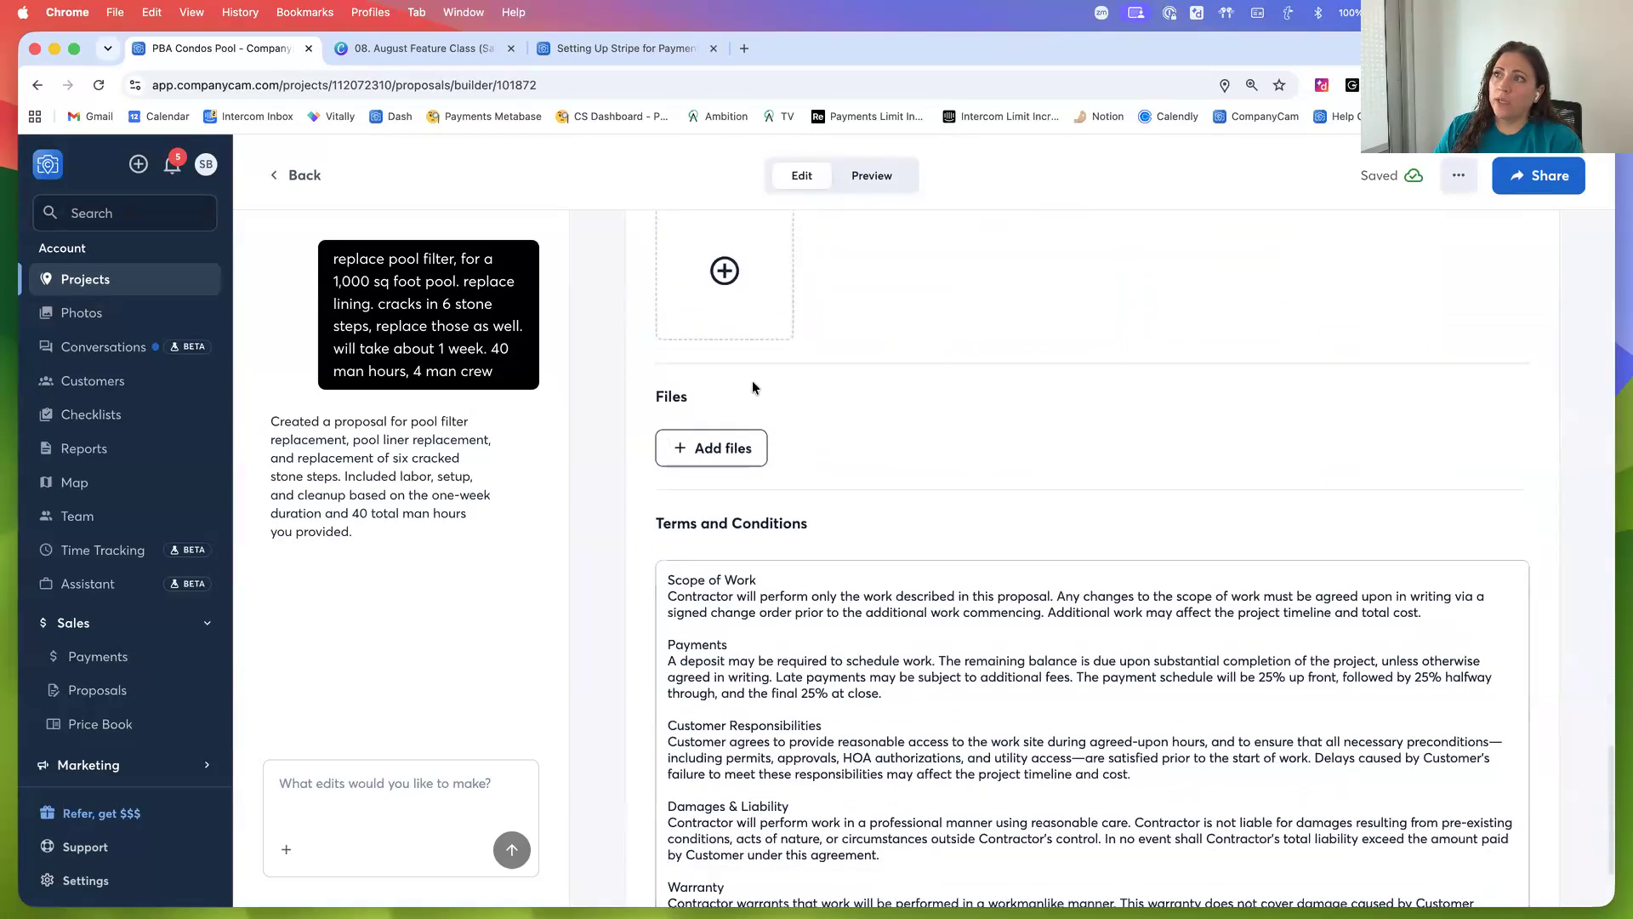
left_click(704, 458)
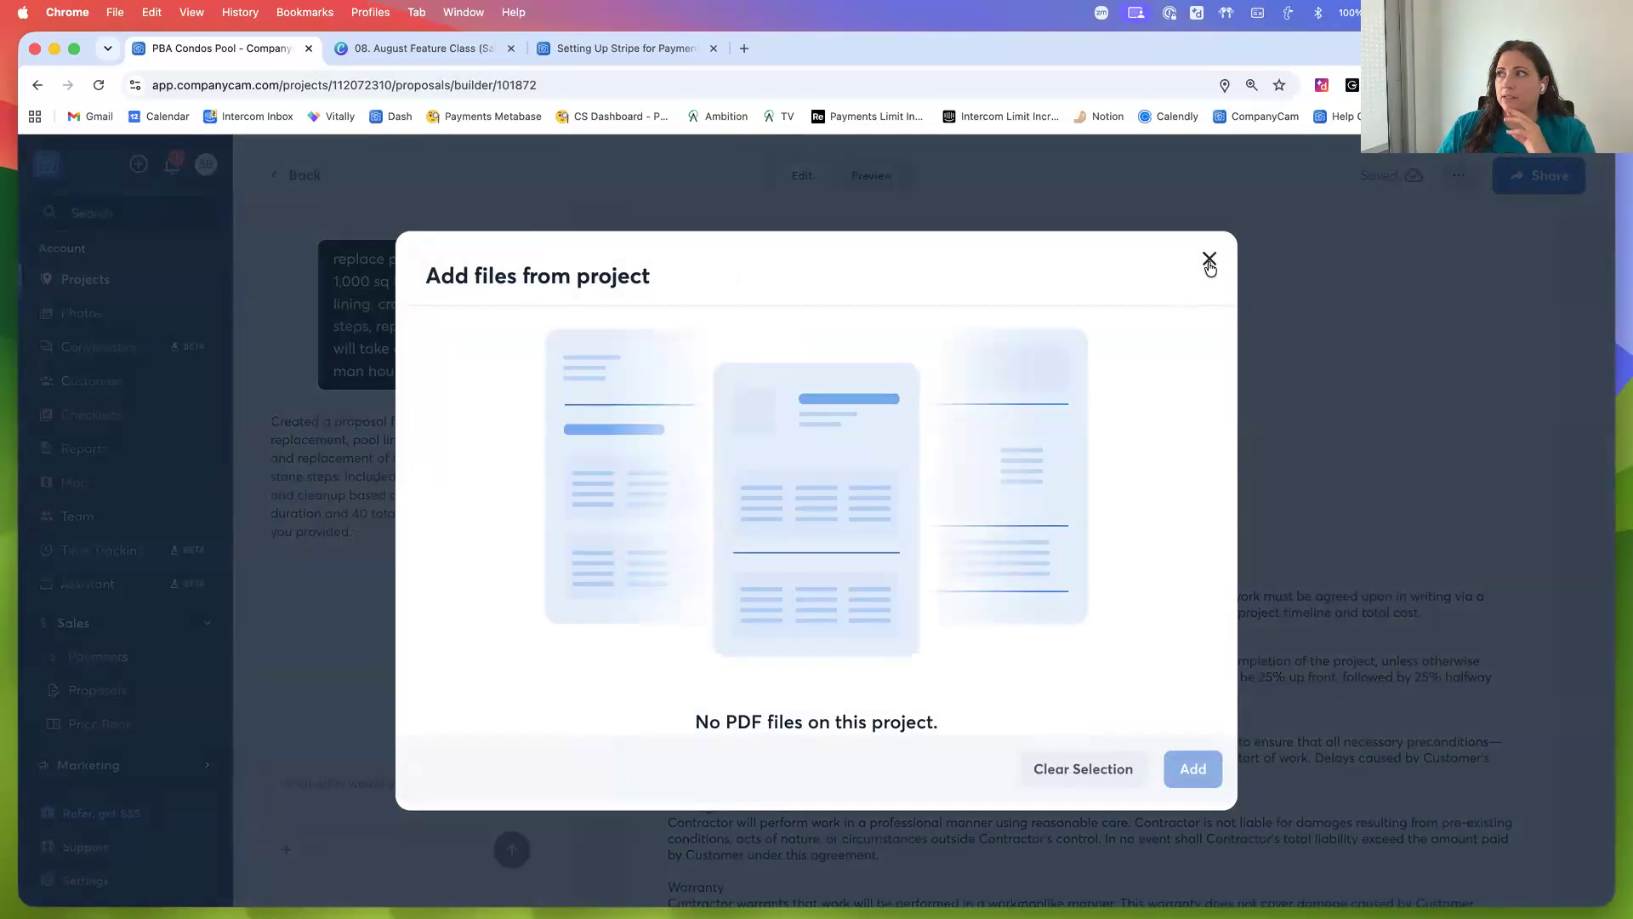
left_click(1209, 259)
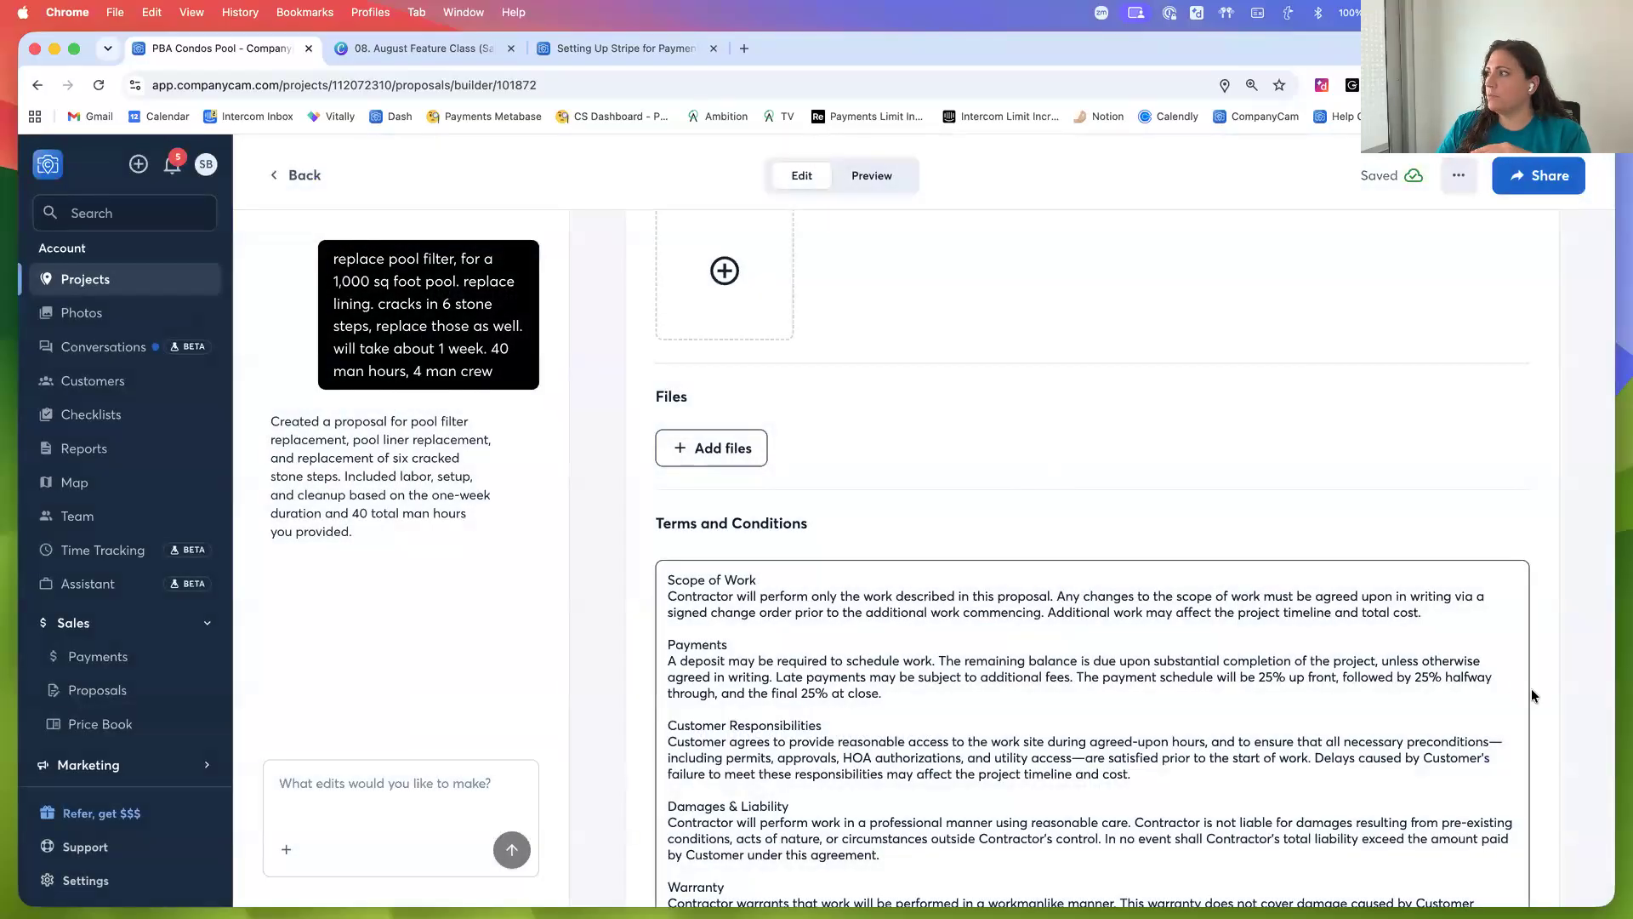
Enable signing and collecting an e-signature from the client
scroll(1542, 690, "down", 4)
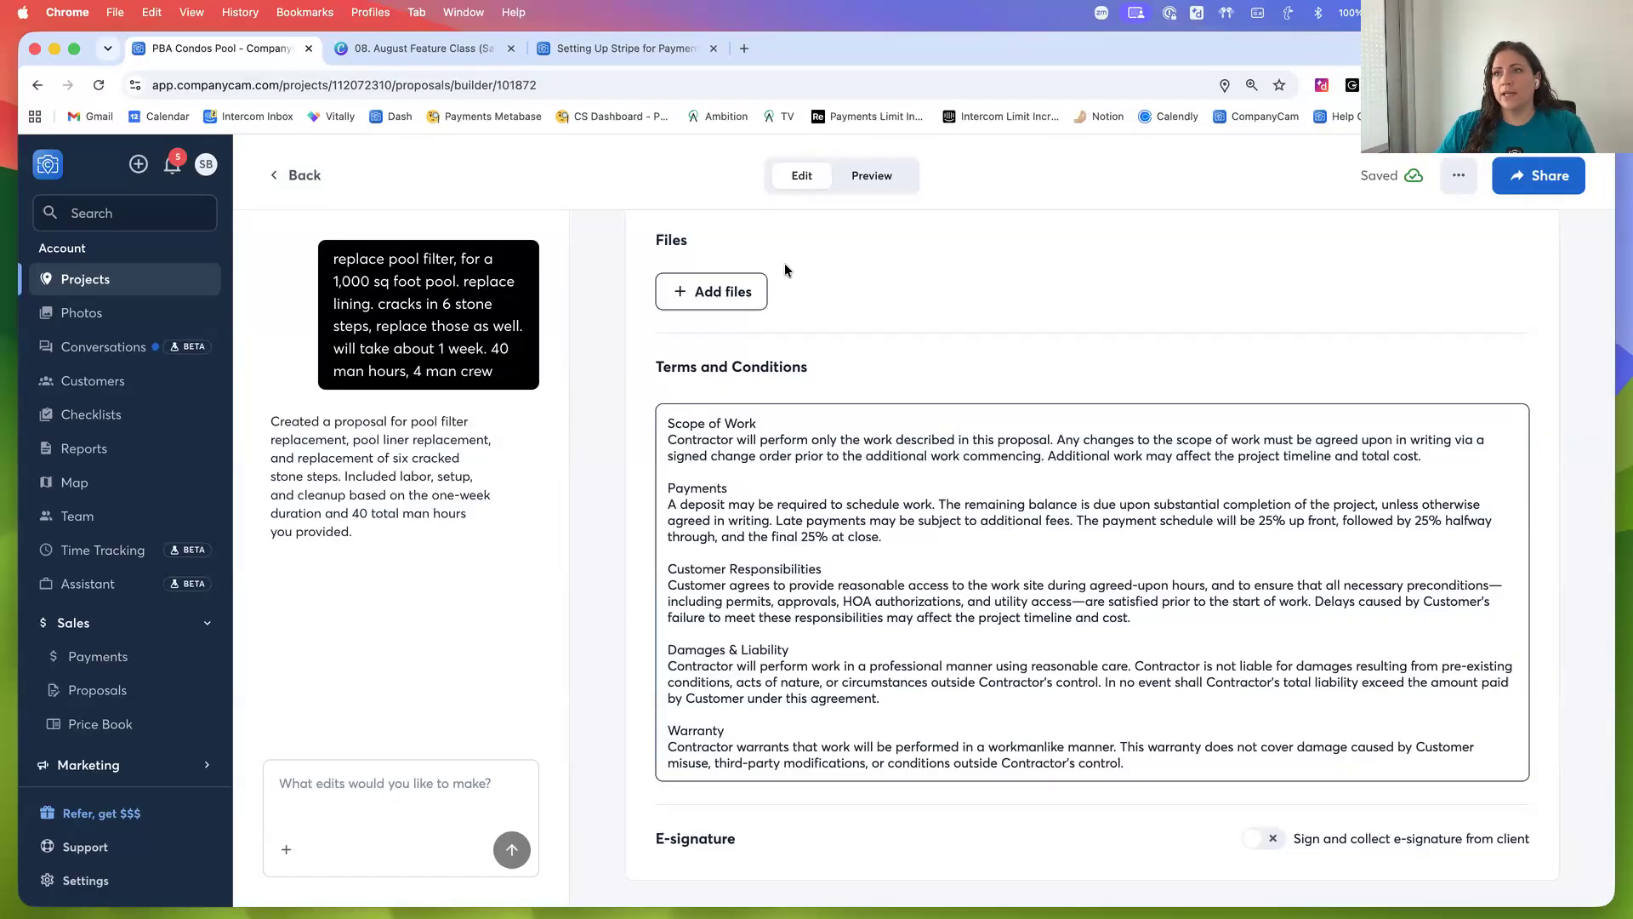
scroll(1116, 804, "down", 1)
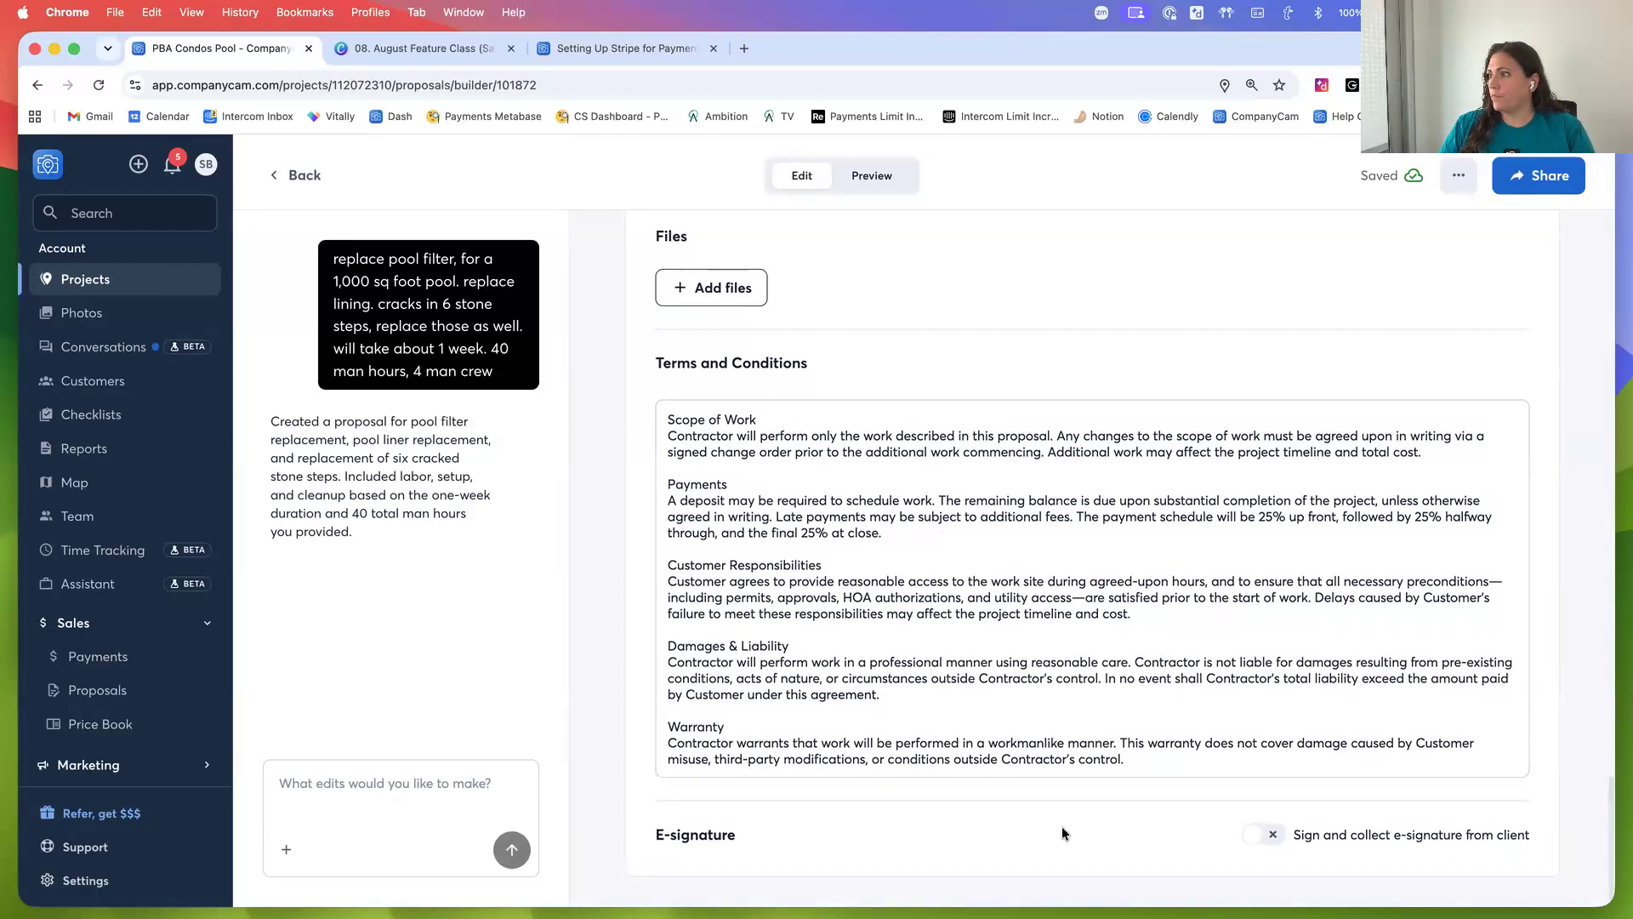
left_click_drag(659, 836, 758, 835)
left_click(835, 834)
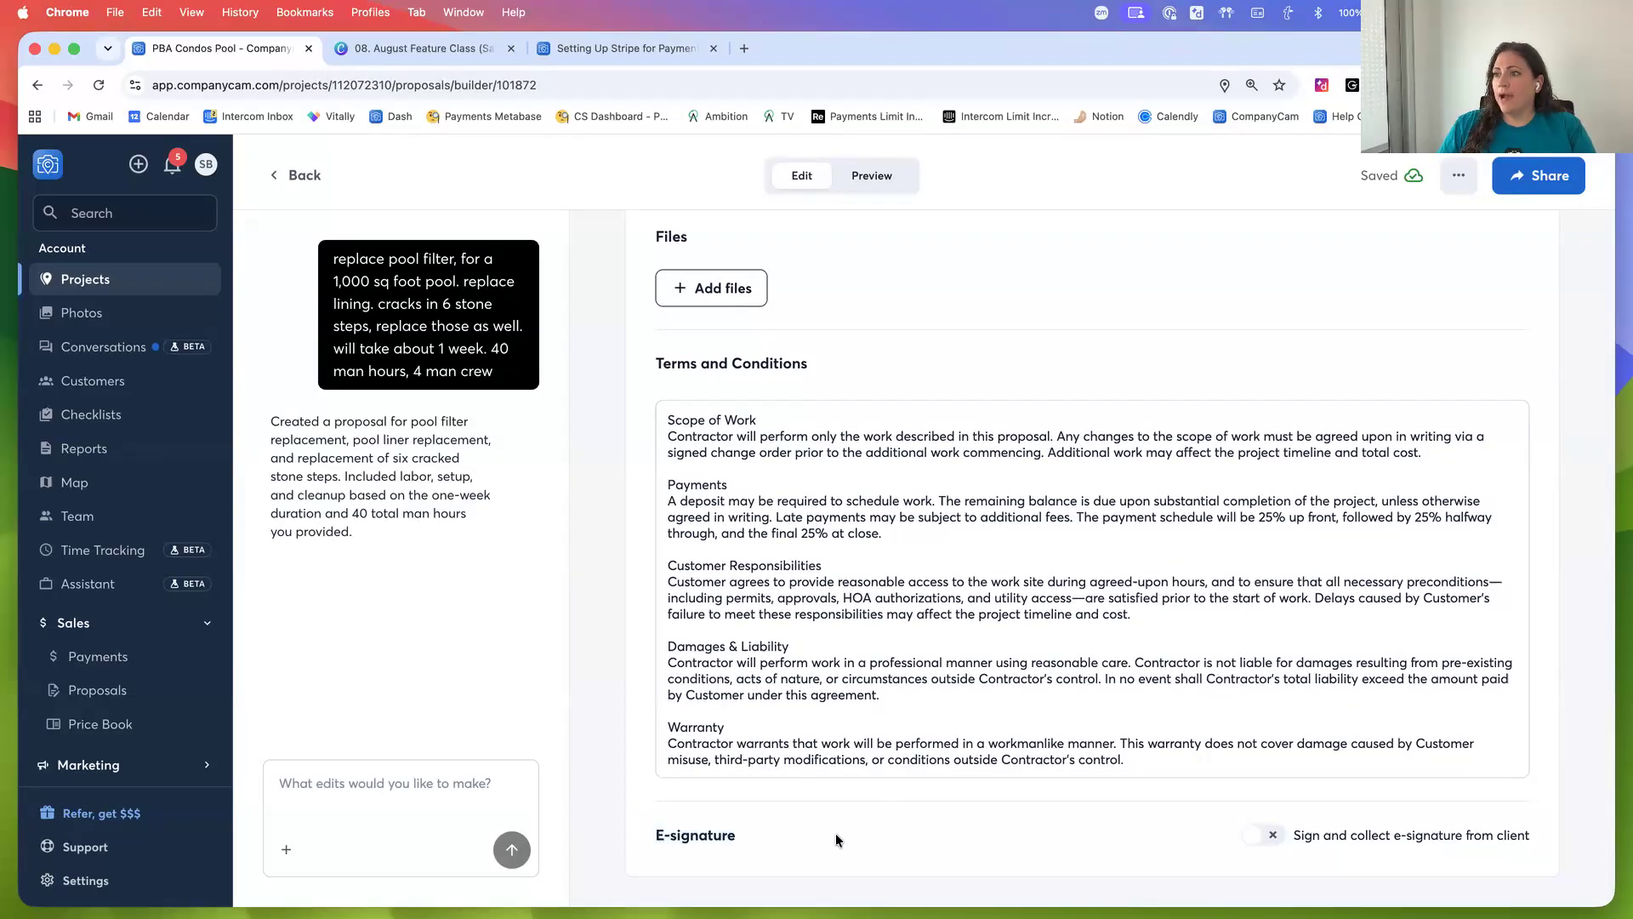
left_click(1266, 837)
scroll(1165, 830, "down", 2)
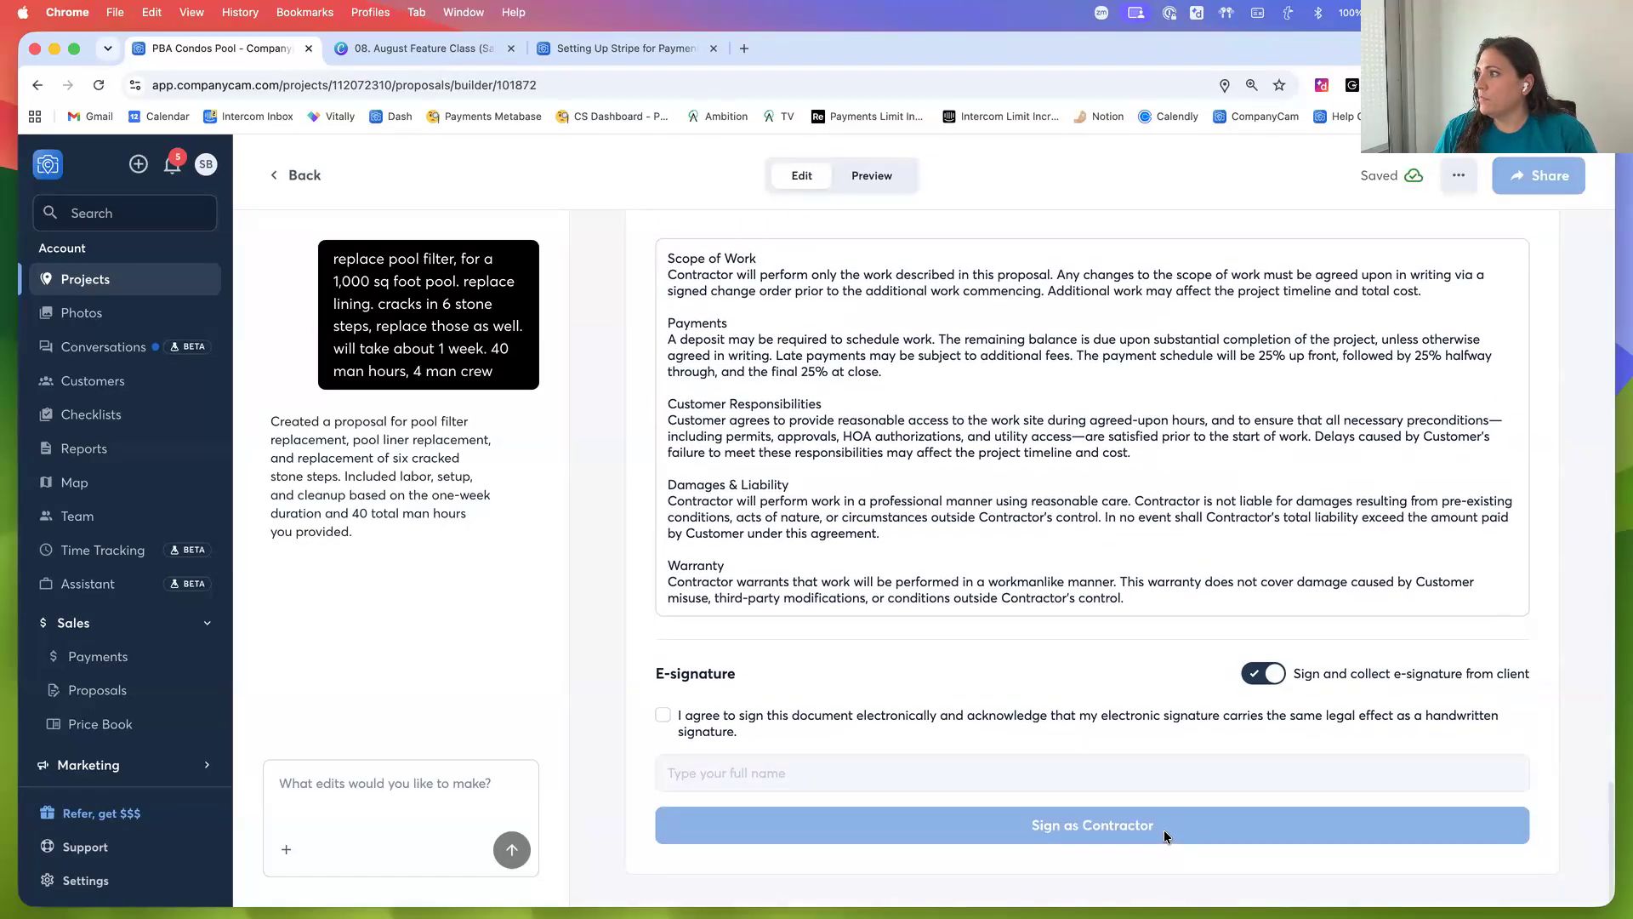
Accept the electronic signature agreement, enter the contractor's full name, and sign as contractor
left_click(662, 717)
left_click(720, 770)
left_click(720, 770)
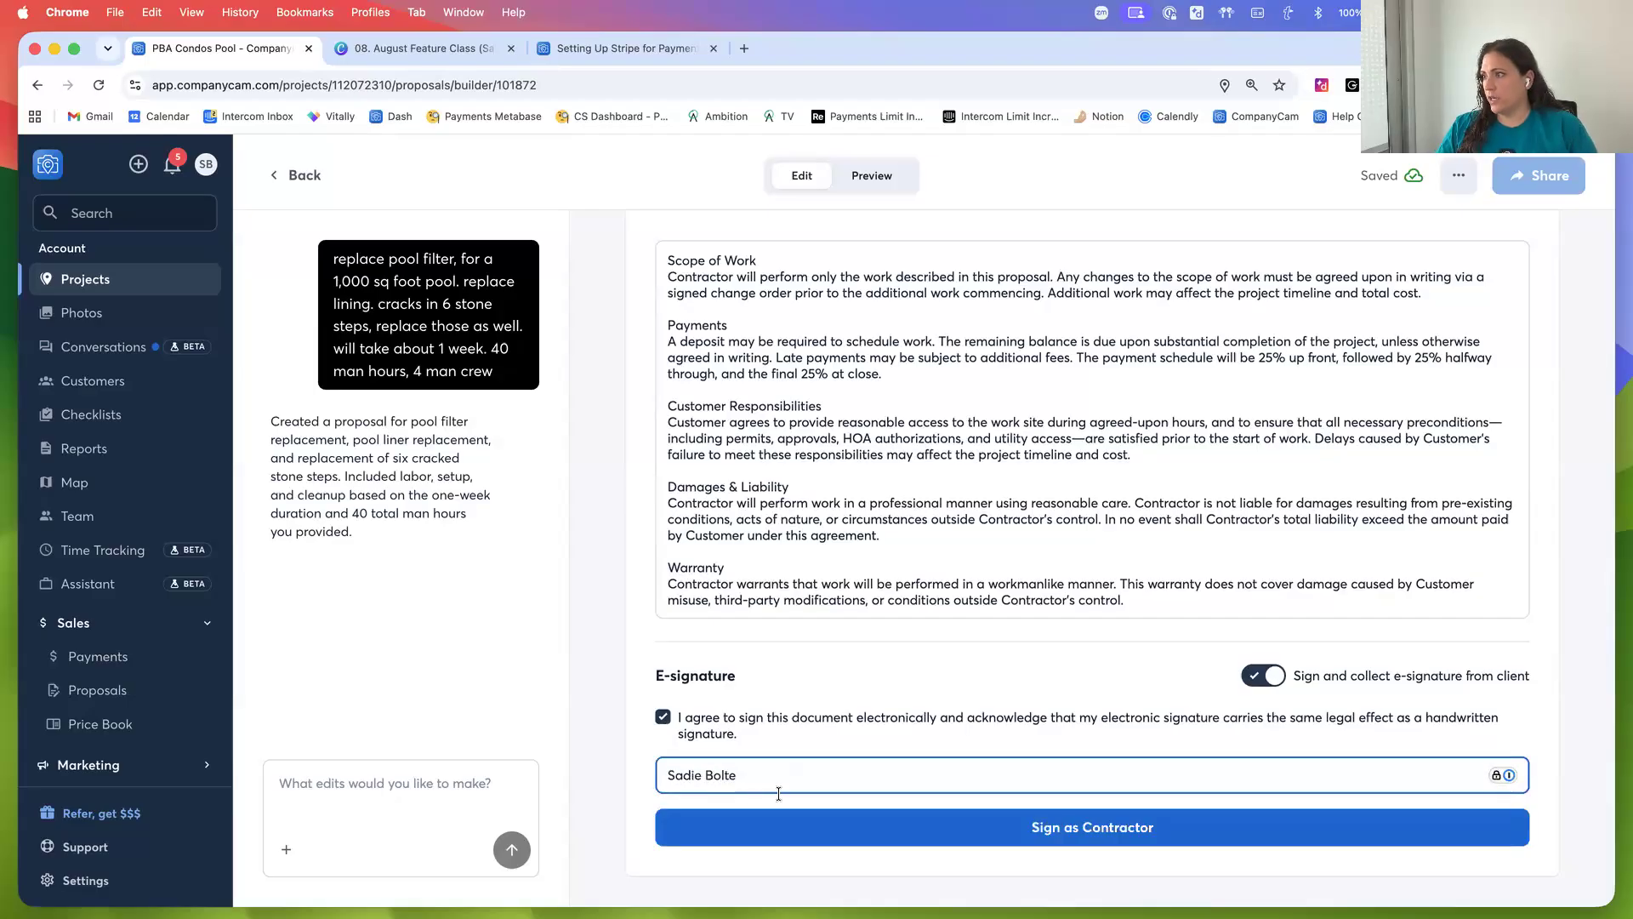
left_click(1029, 830)
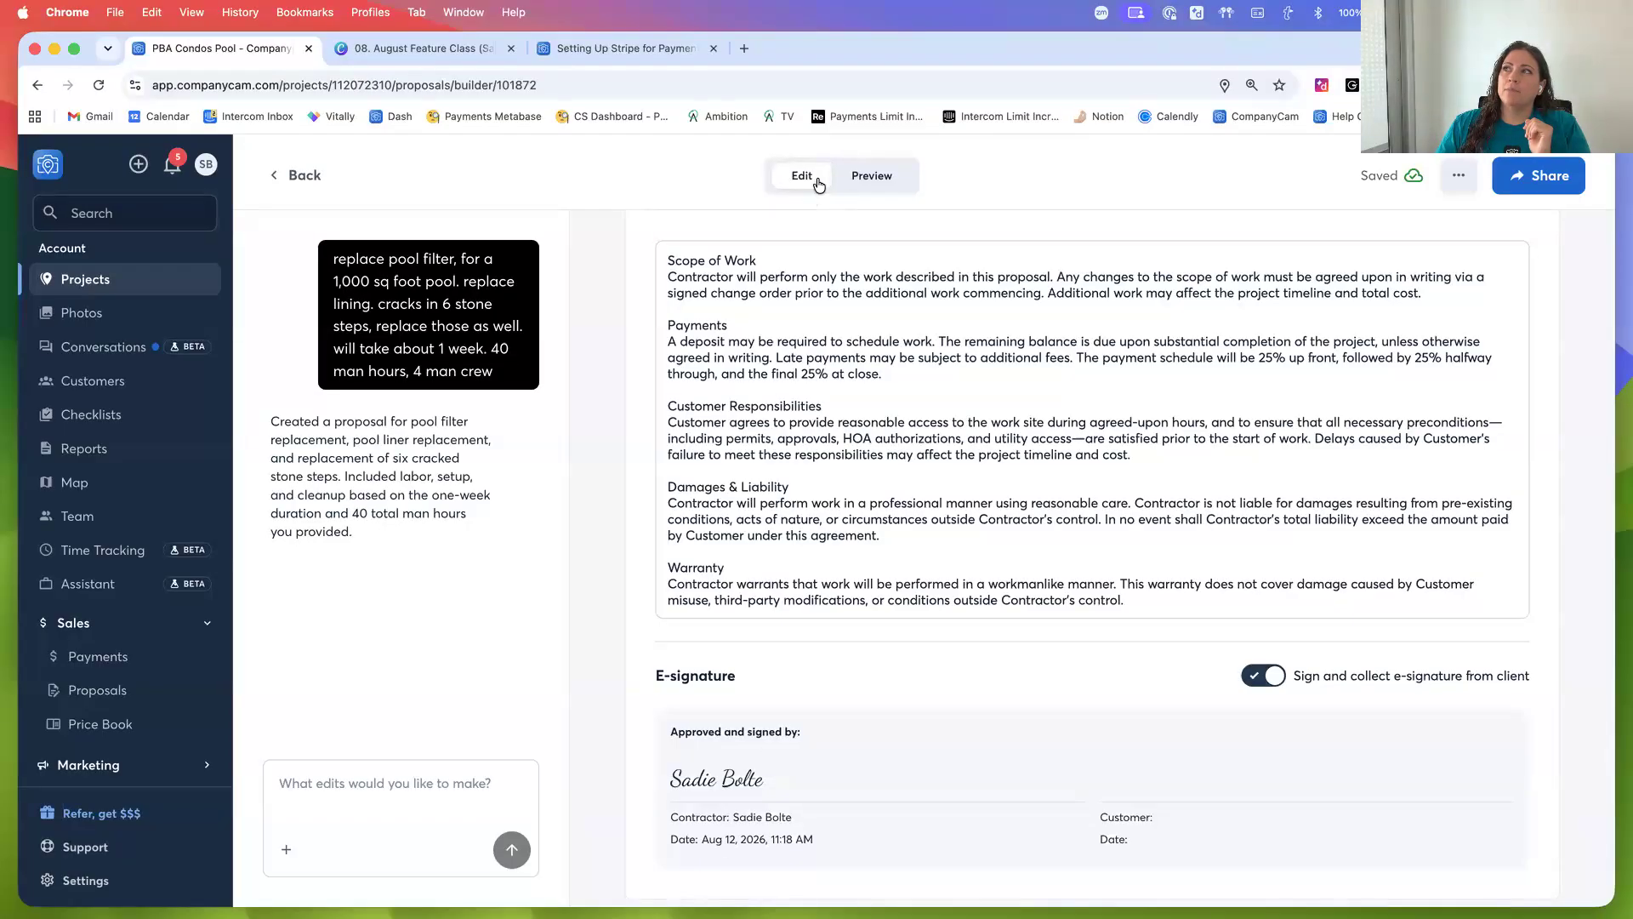
Switch to the proposal preview
left_click(872, 186)
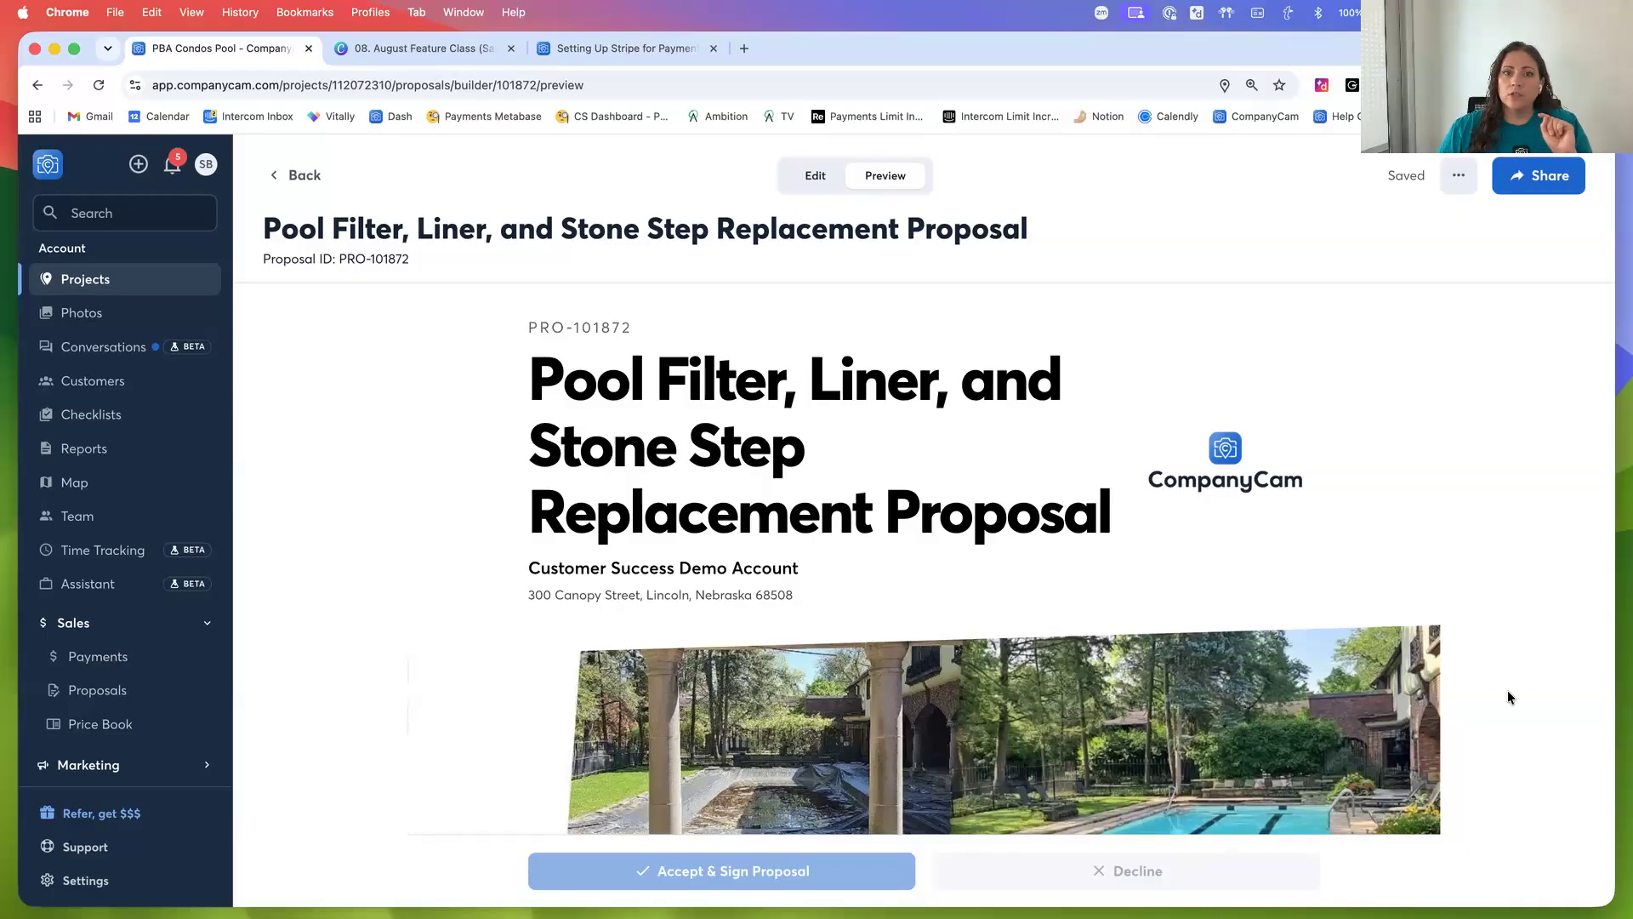
Copy the proposal's share link and open it in a new browser tab as the client would see it
left_click(1525, 186)
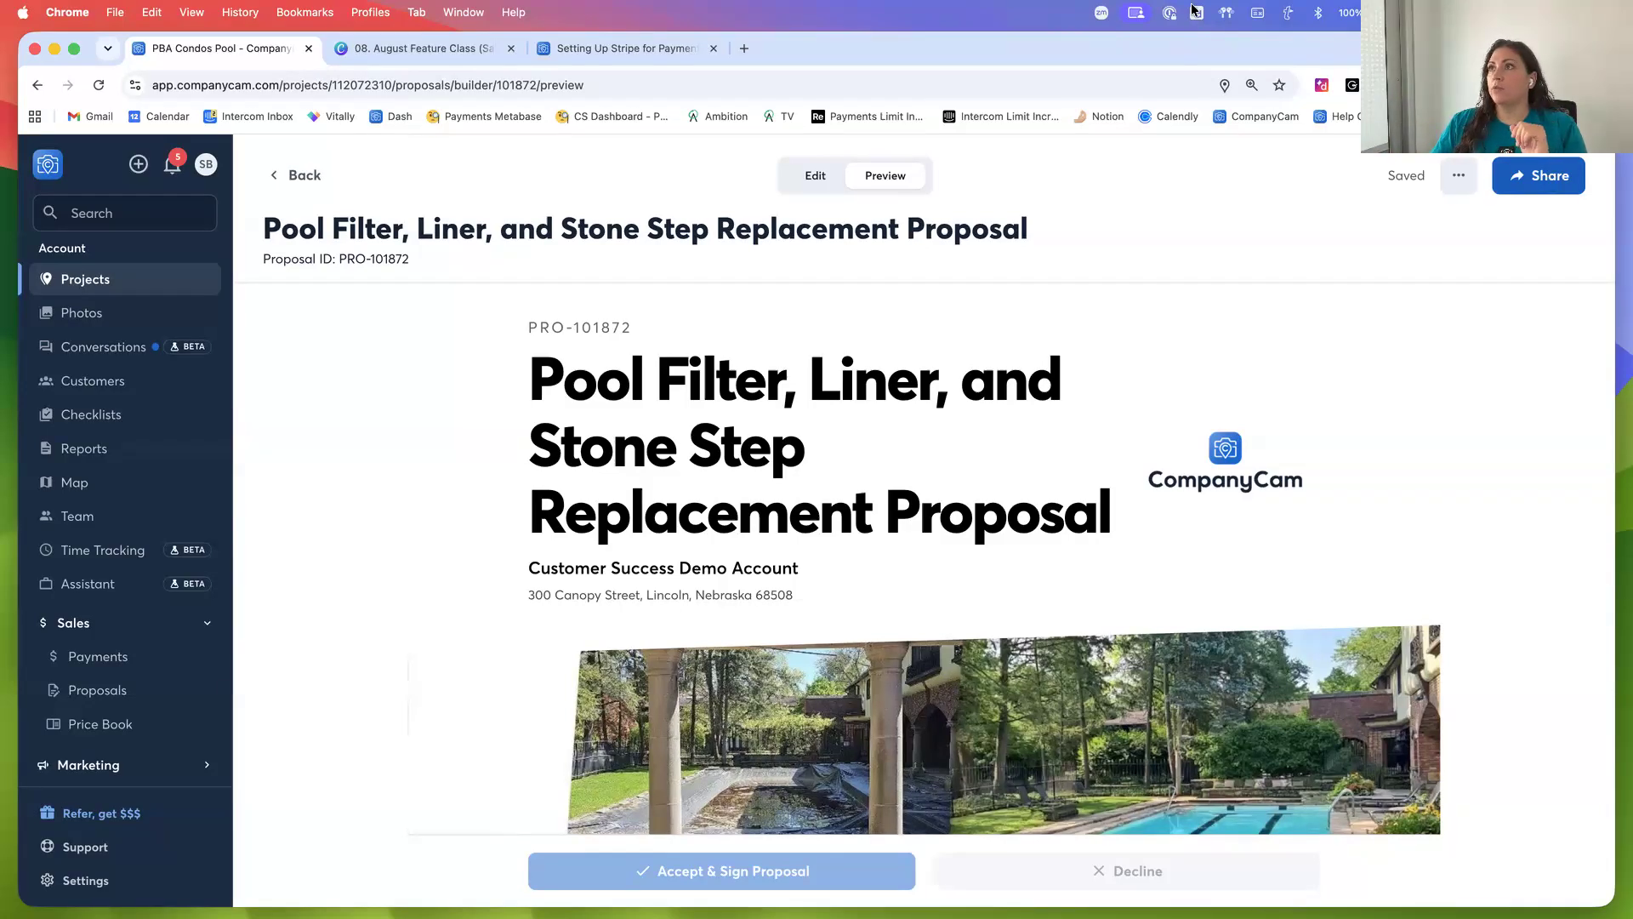
left_click(745, 49)
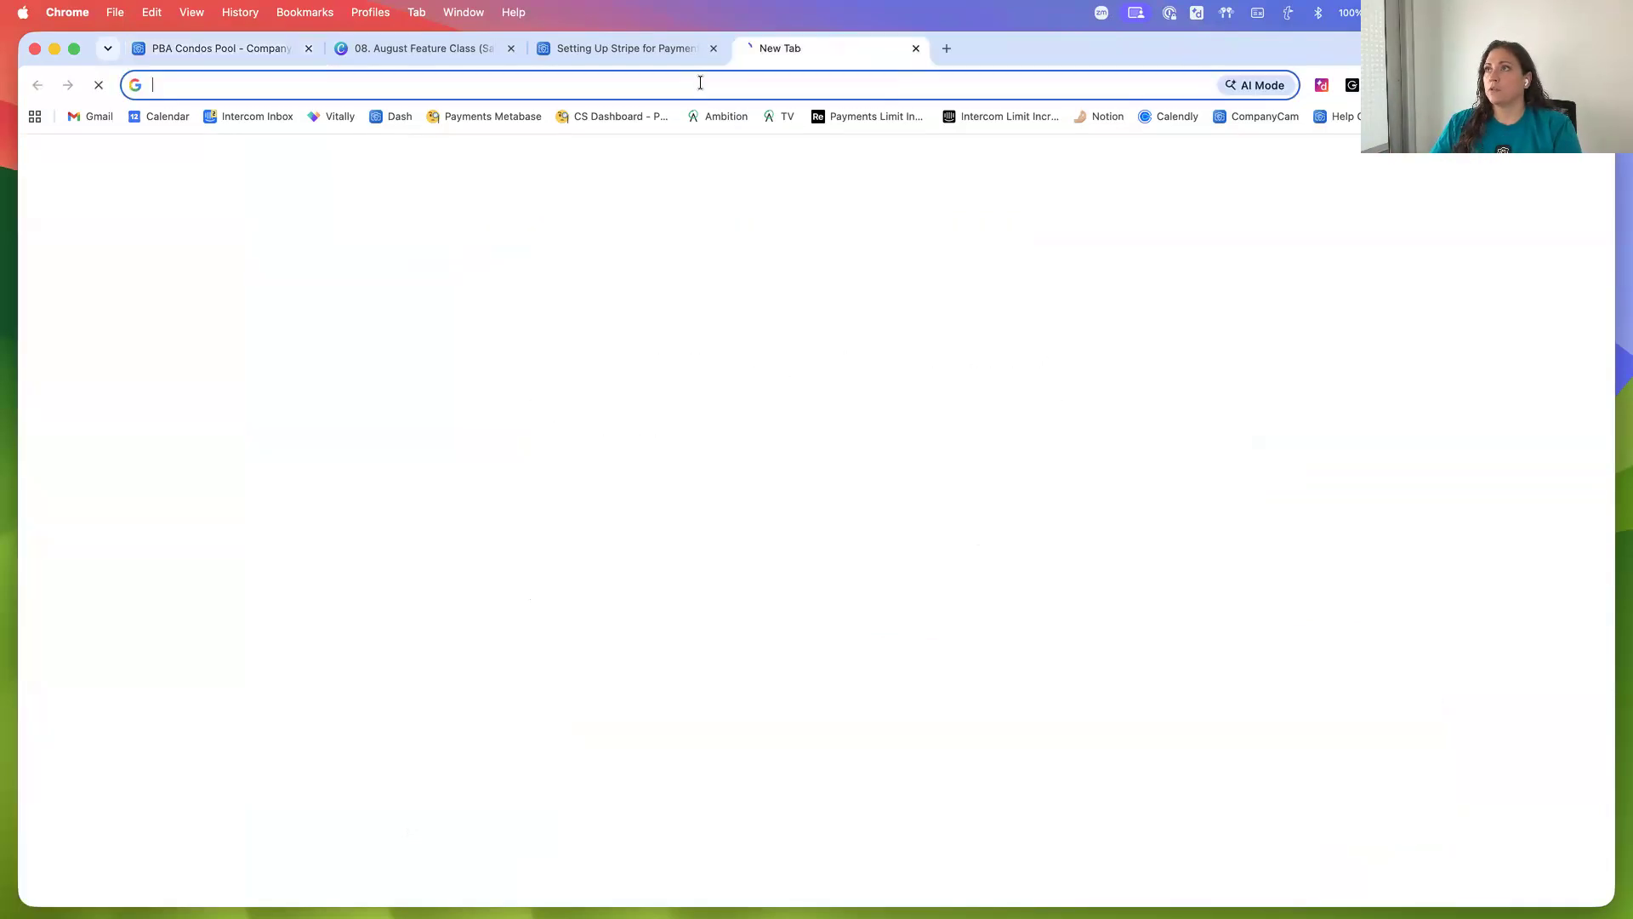
key("super+v")
key("Return")
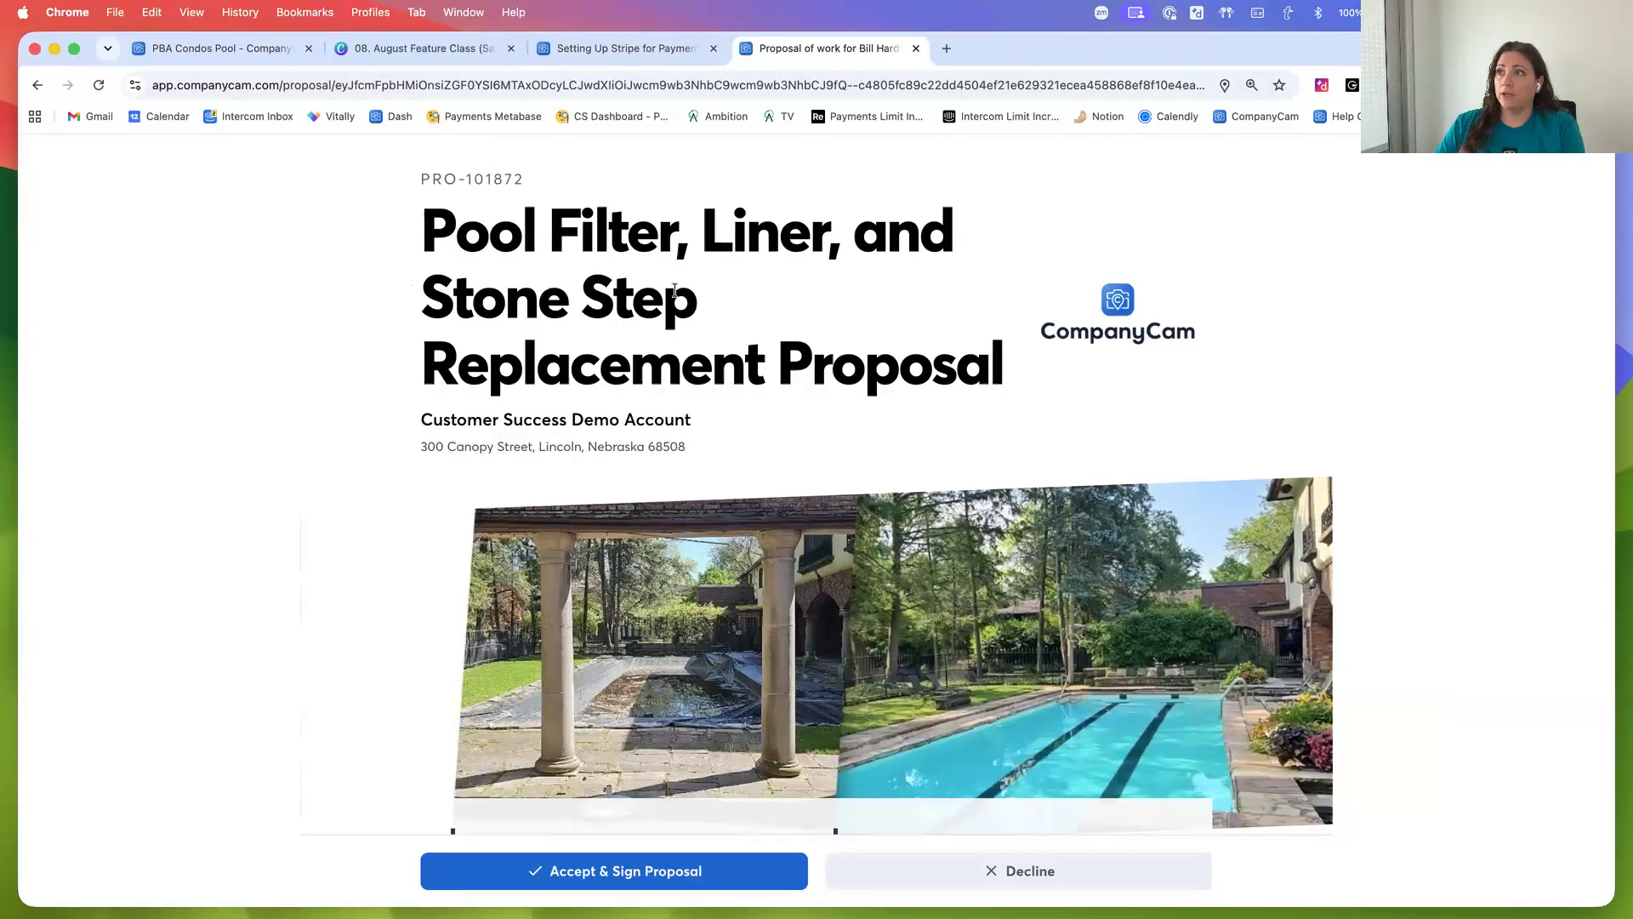
Review the client-facing proposal from its header and project details through the cost breakdown
left_click_drag(525, 438, 682, 445)
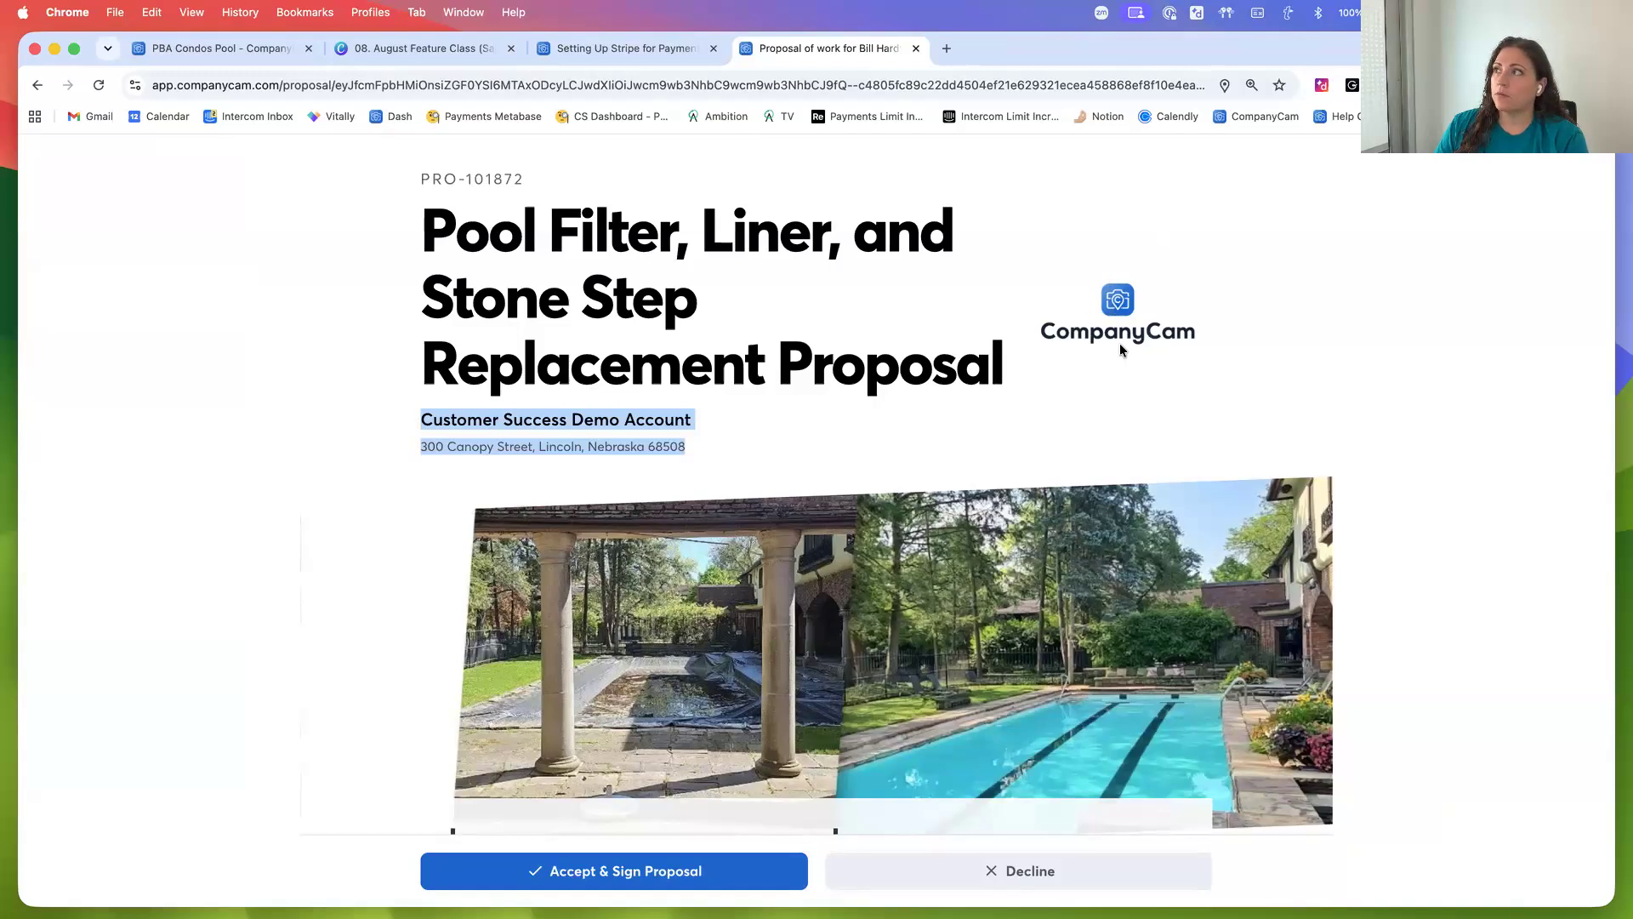
scroll(1335, 668, "down", 5)
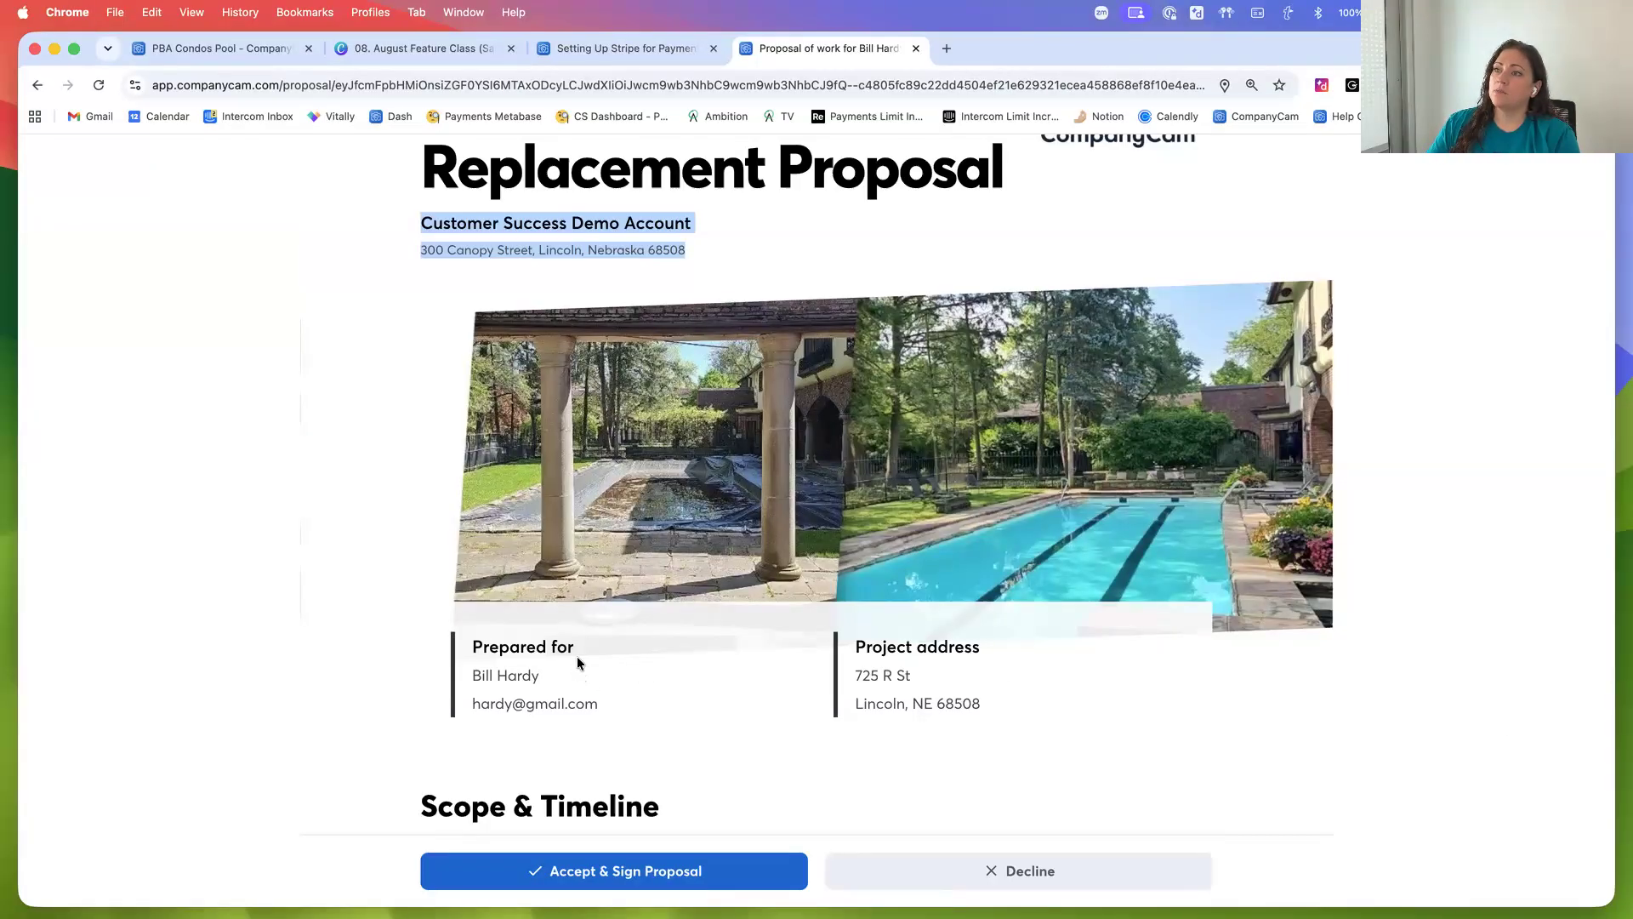
scroll(578, 664, "down", 3)
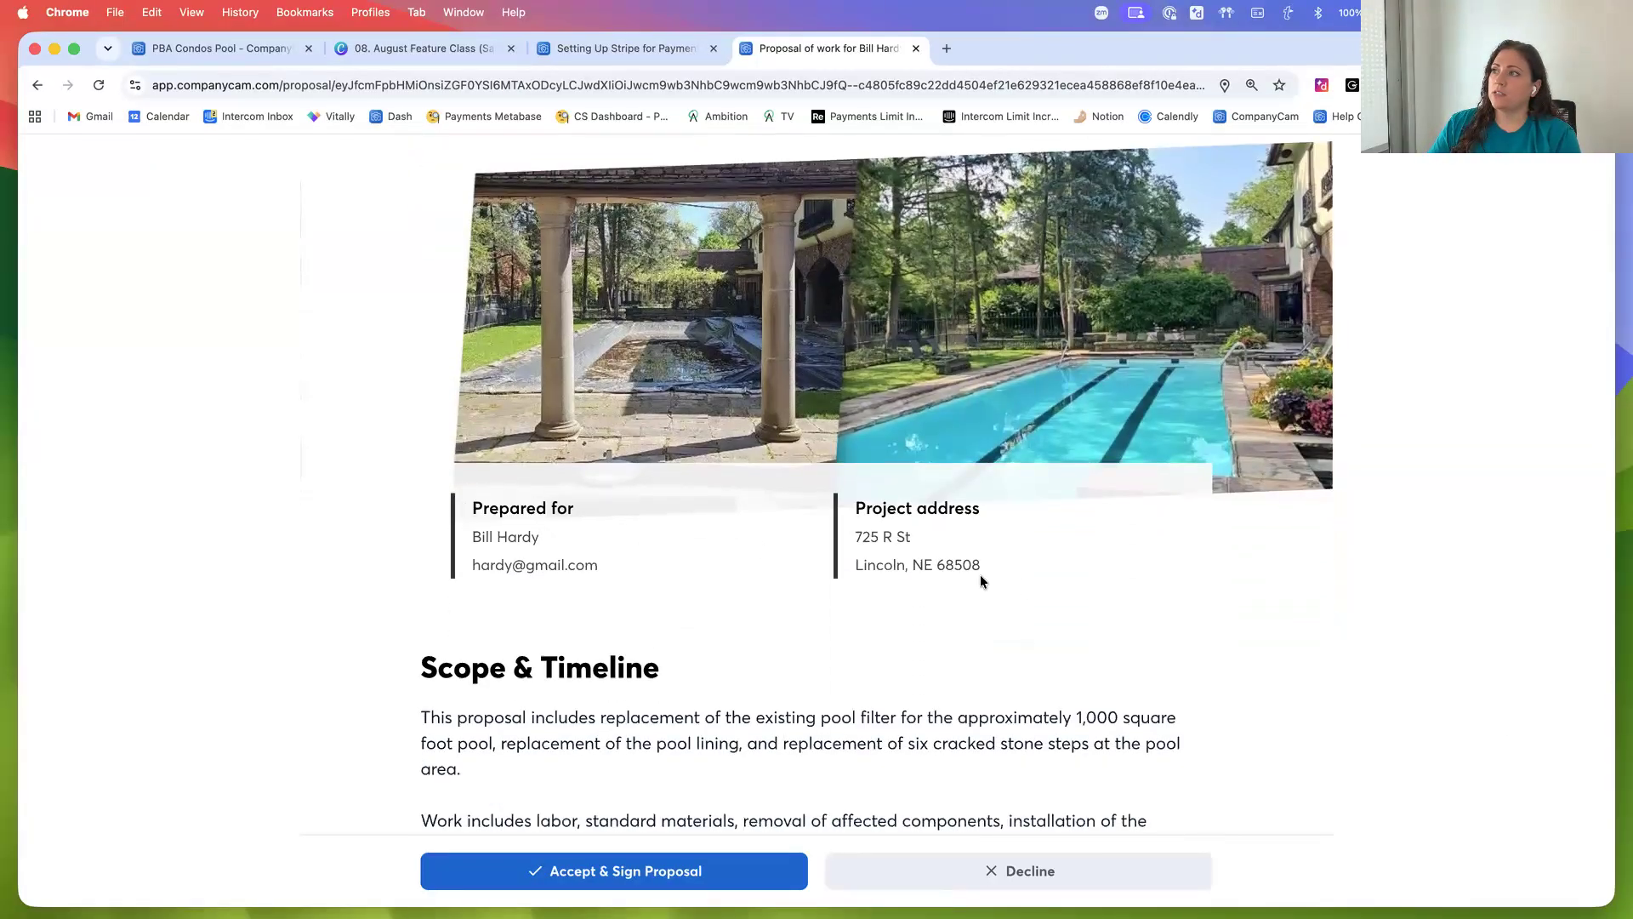
scroll(1405, 657, "down", 8)
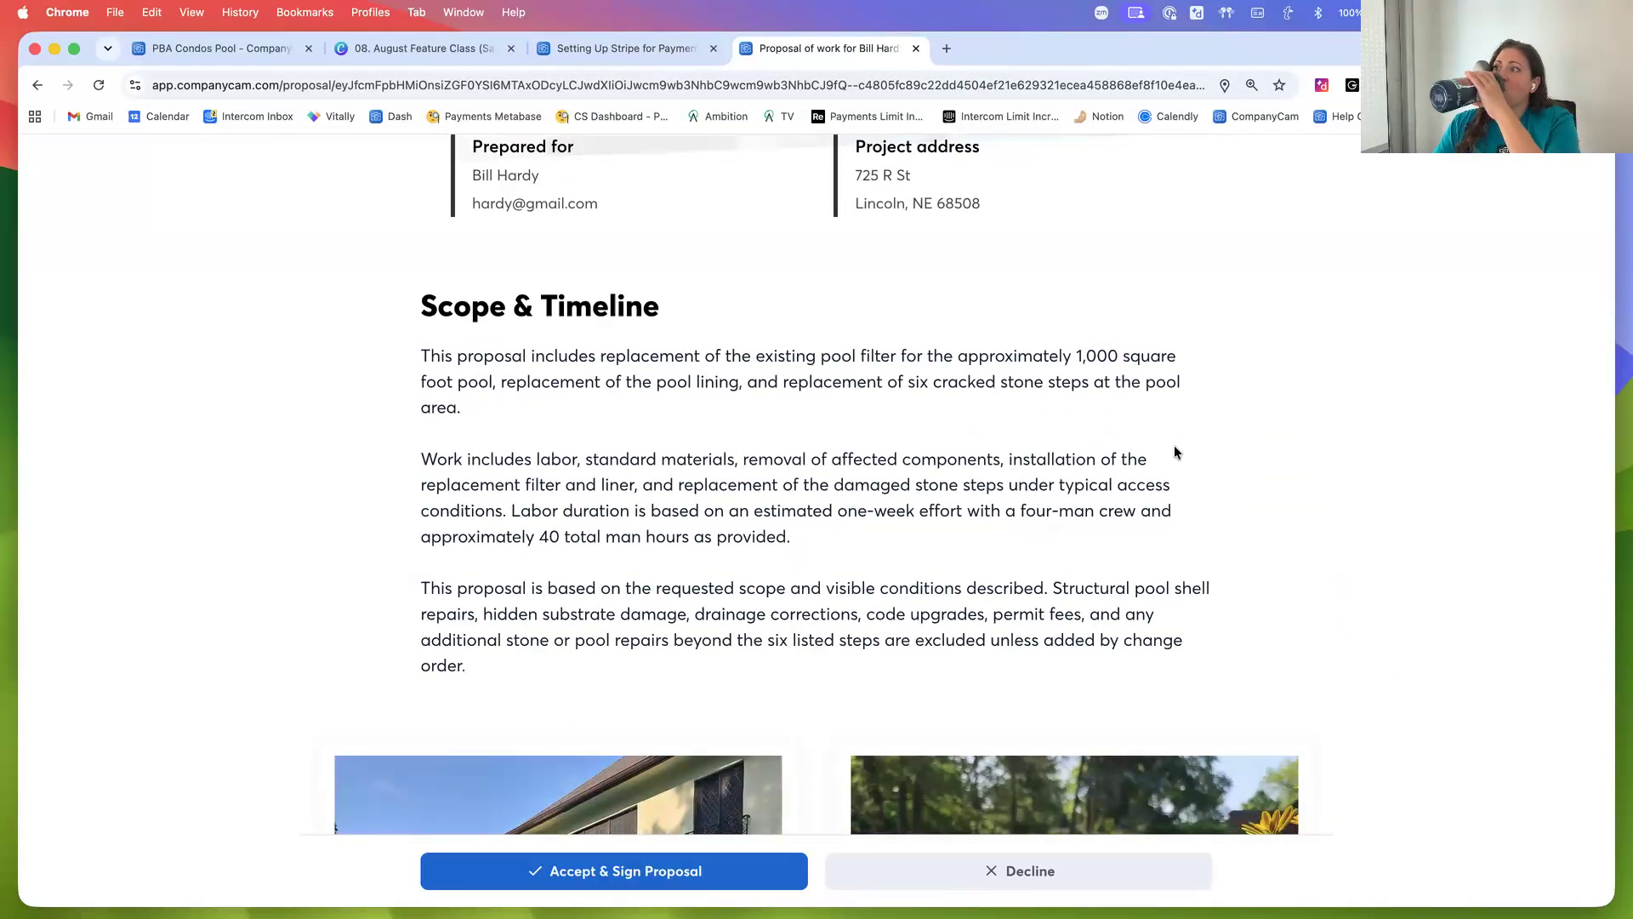
scroll(1137, 451, "up", 1)
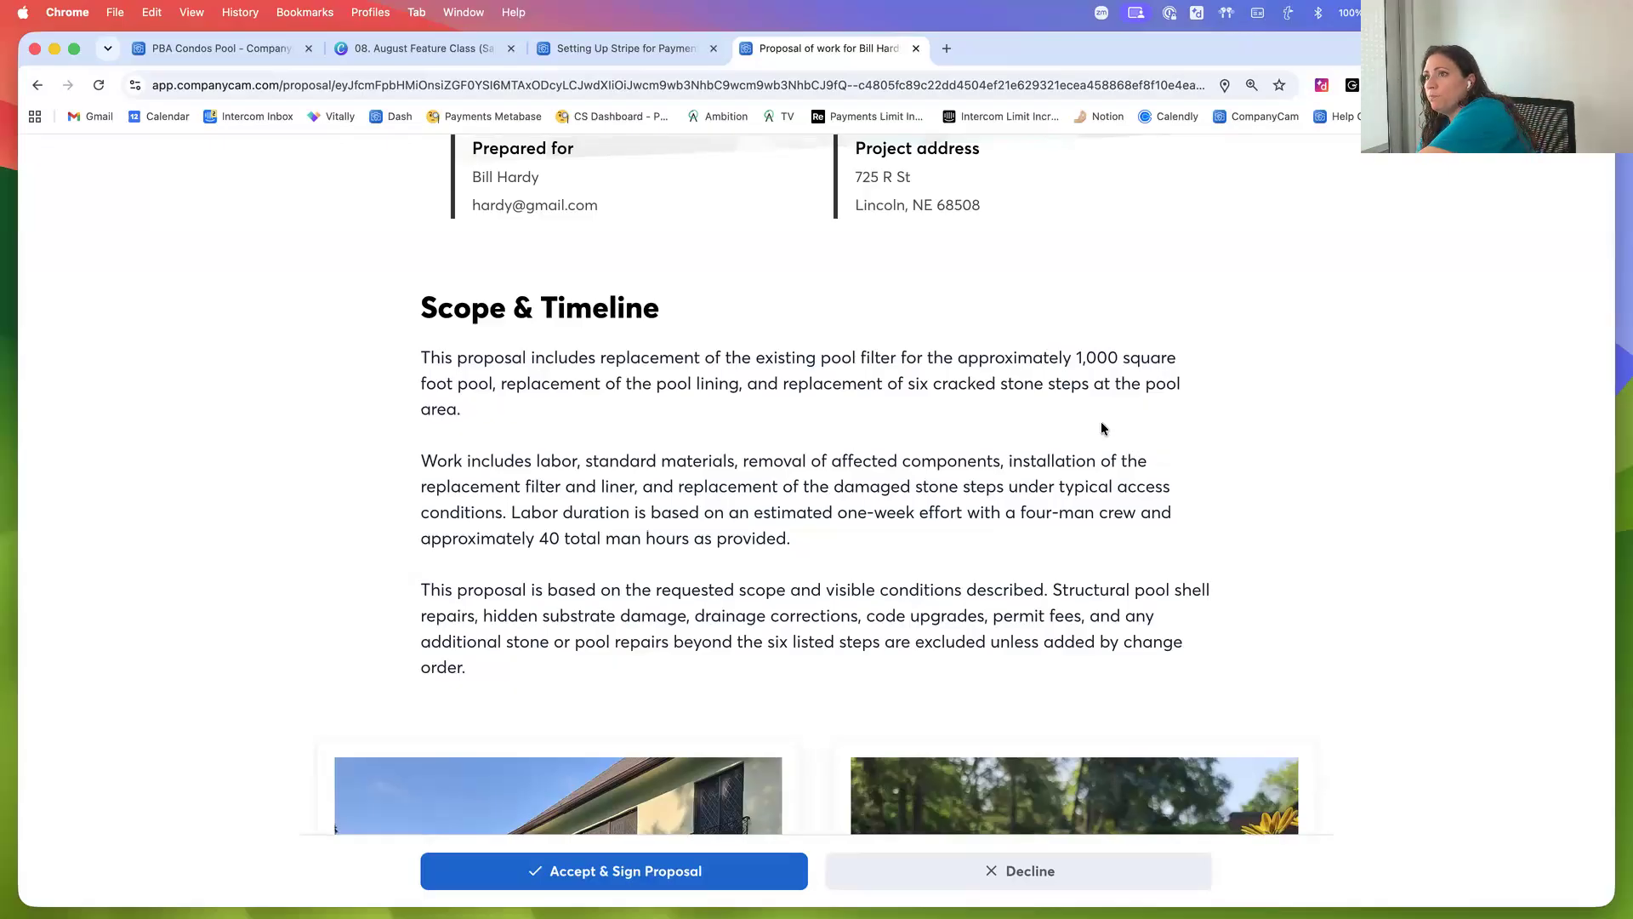
scroll(1093, 451, "down", 10)
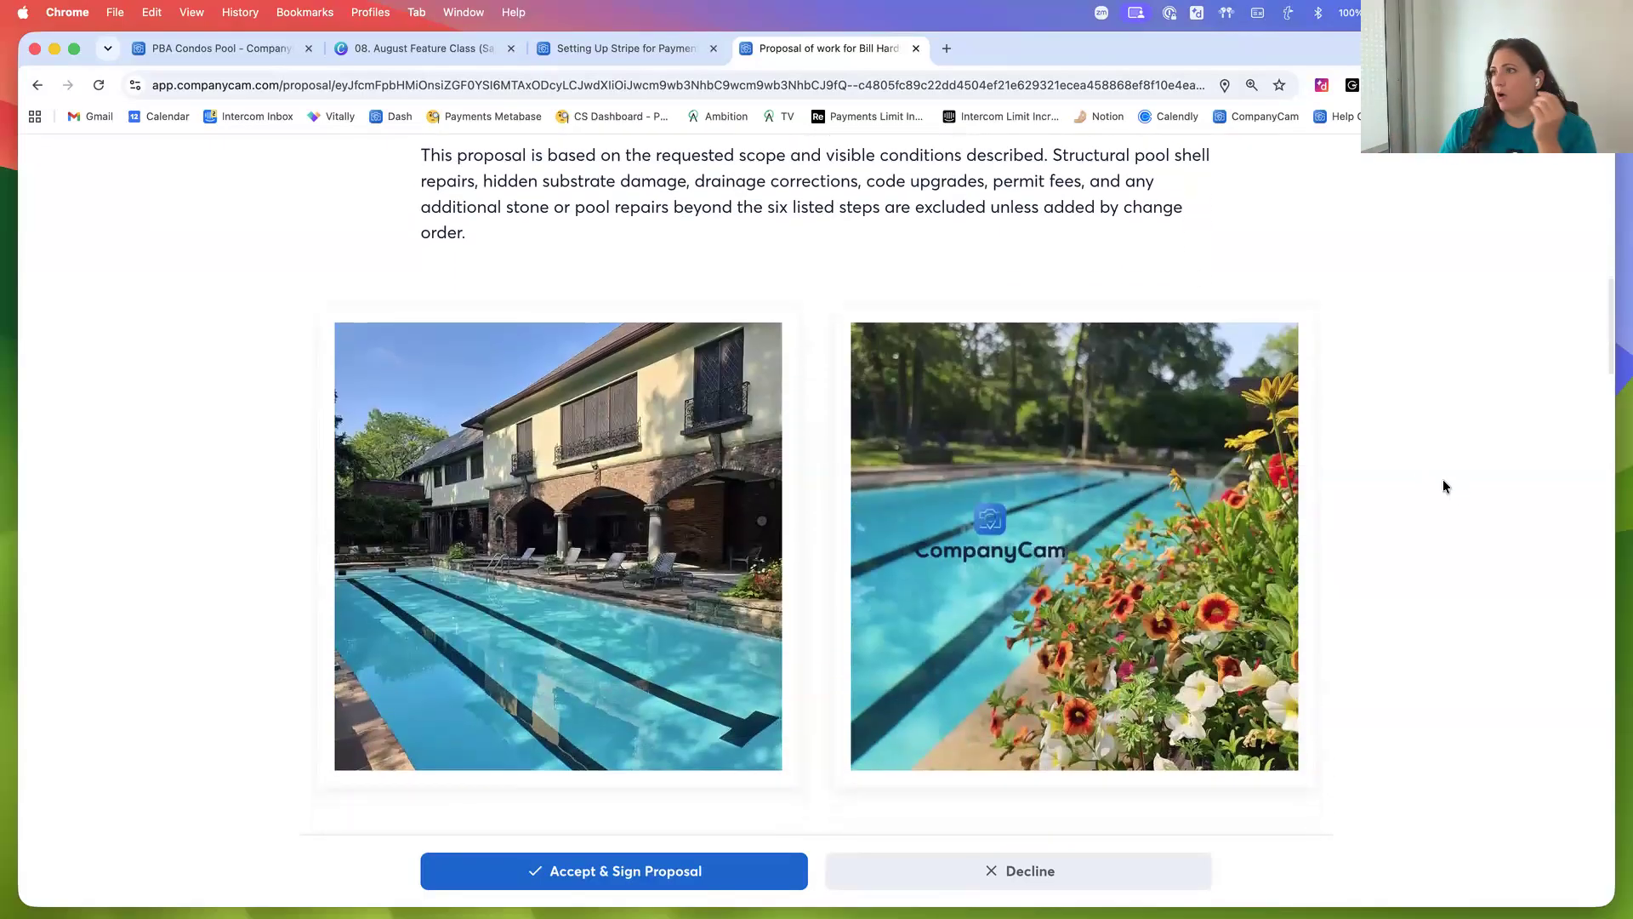
scroll(1442, 485, "down", 5)
scroll(1414, 559, "down", 10)
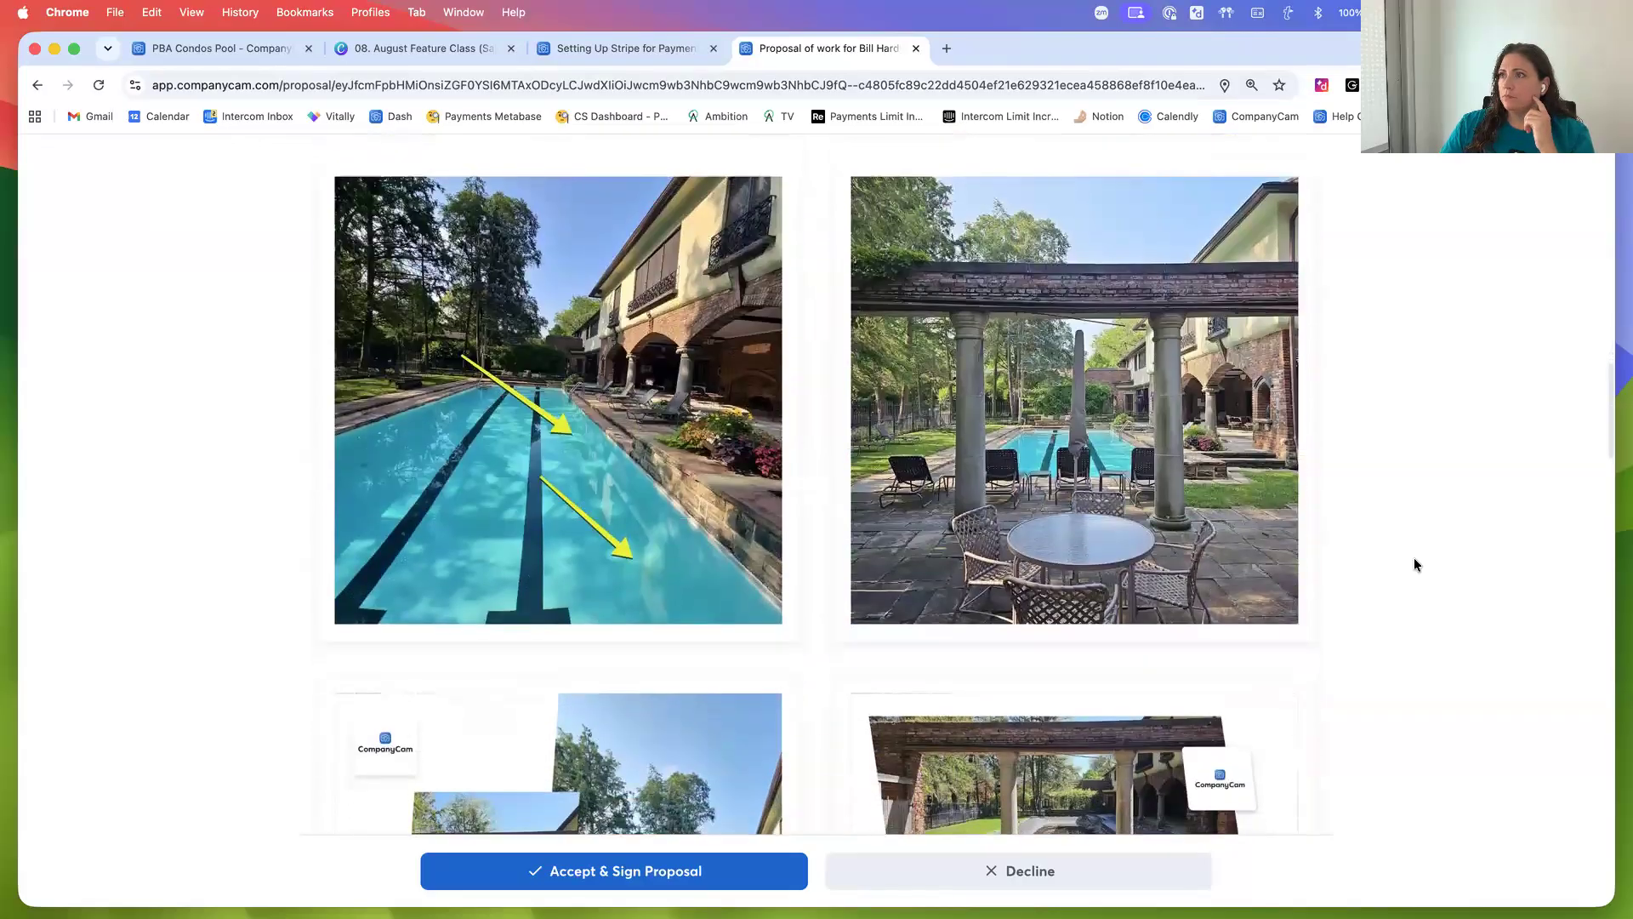
scroll(1414, 558, "down", 12)
scroll(1414, 559, "down", 15)
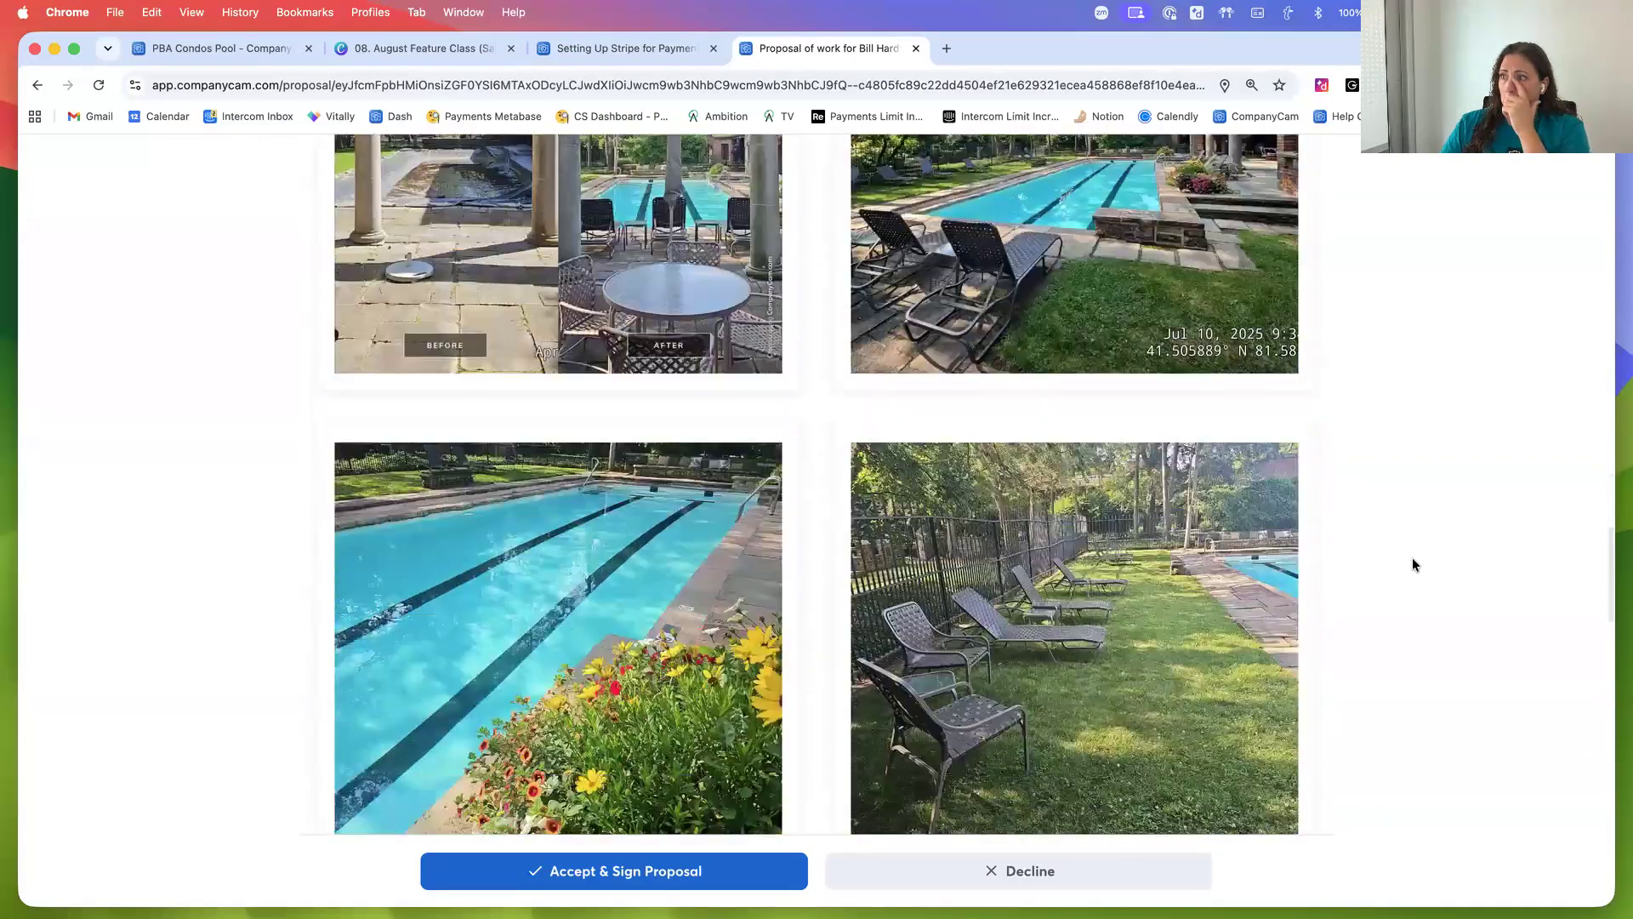
scroll(1415, 565, "down", 12)
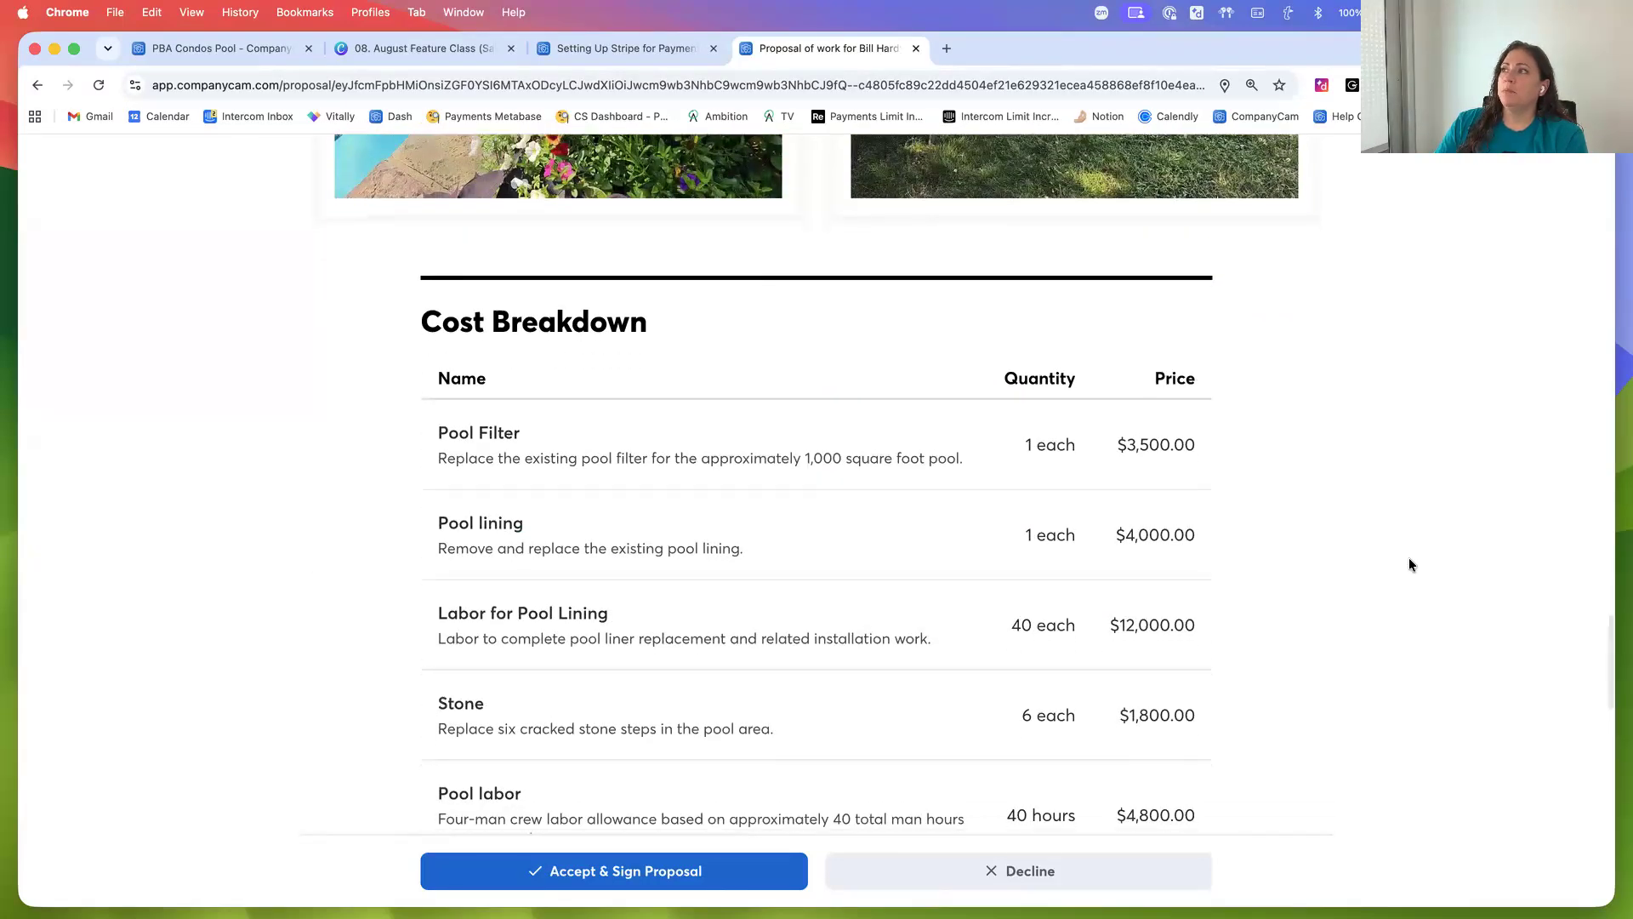
scroll(1408, 565, "down", 1)
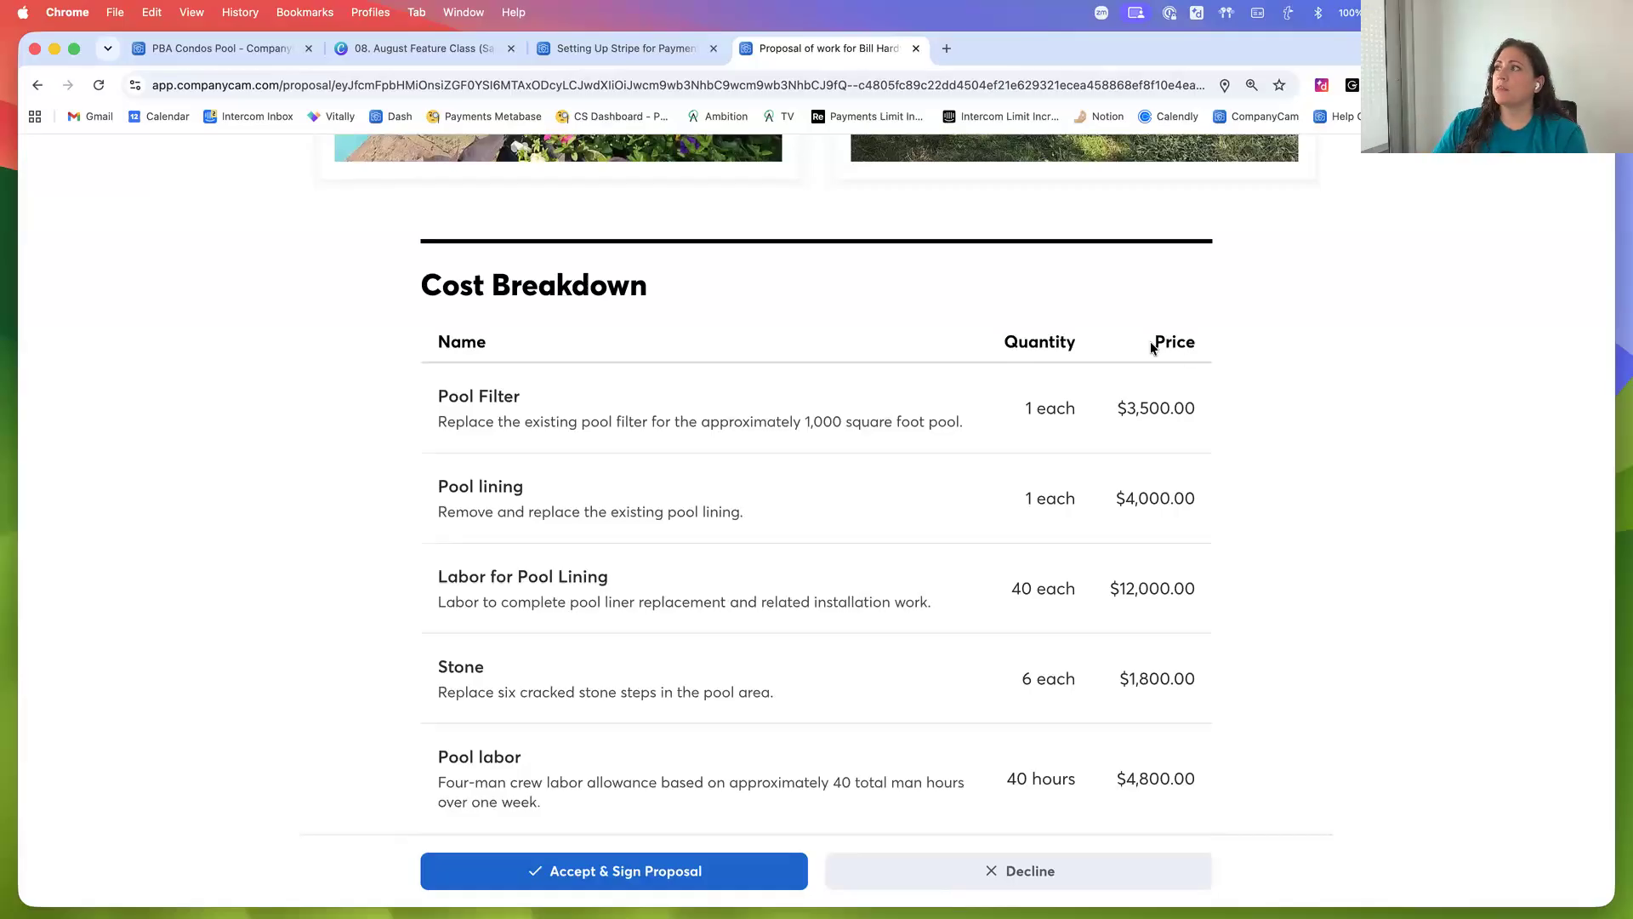
double_click(1184, 344)
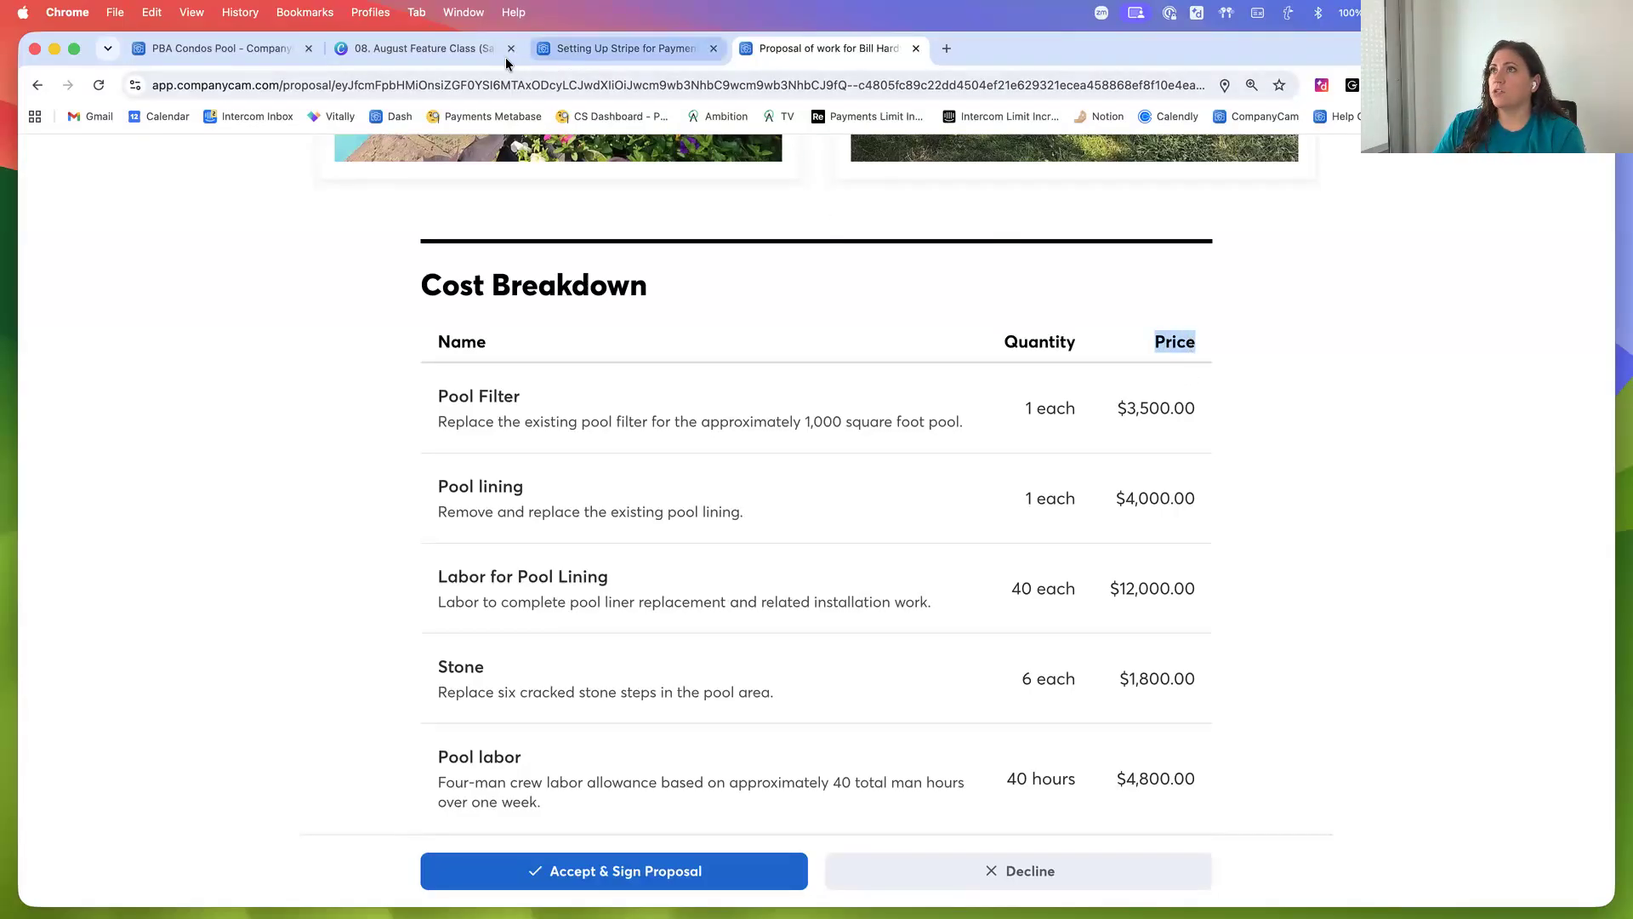
Return to the proposal editor and turn on hiding line item prices from the customer
left_click(570, 48)
left_click(217, 48)
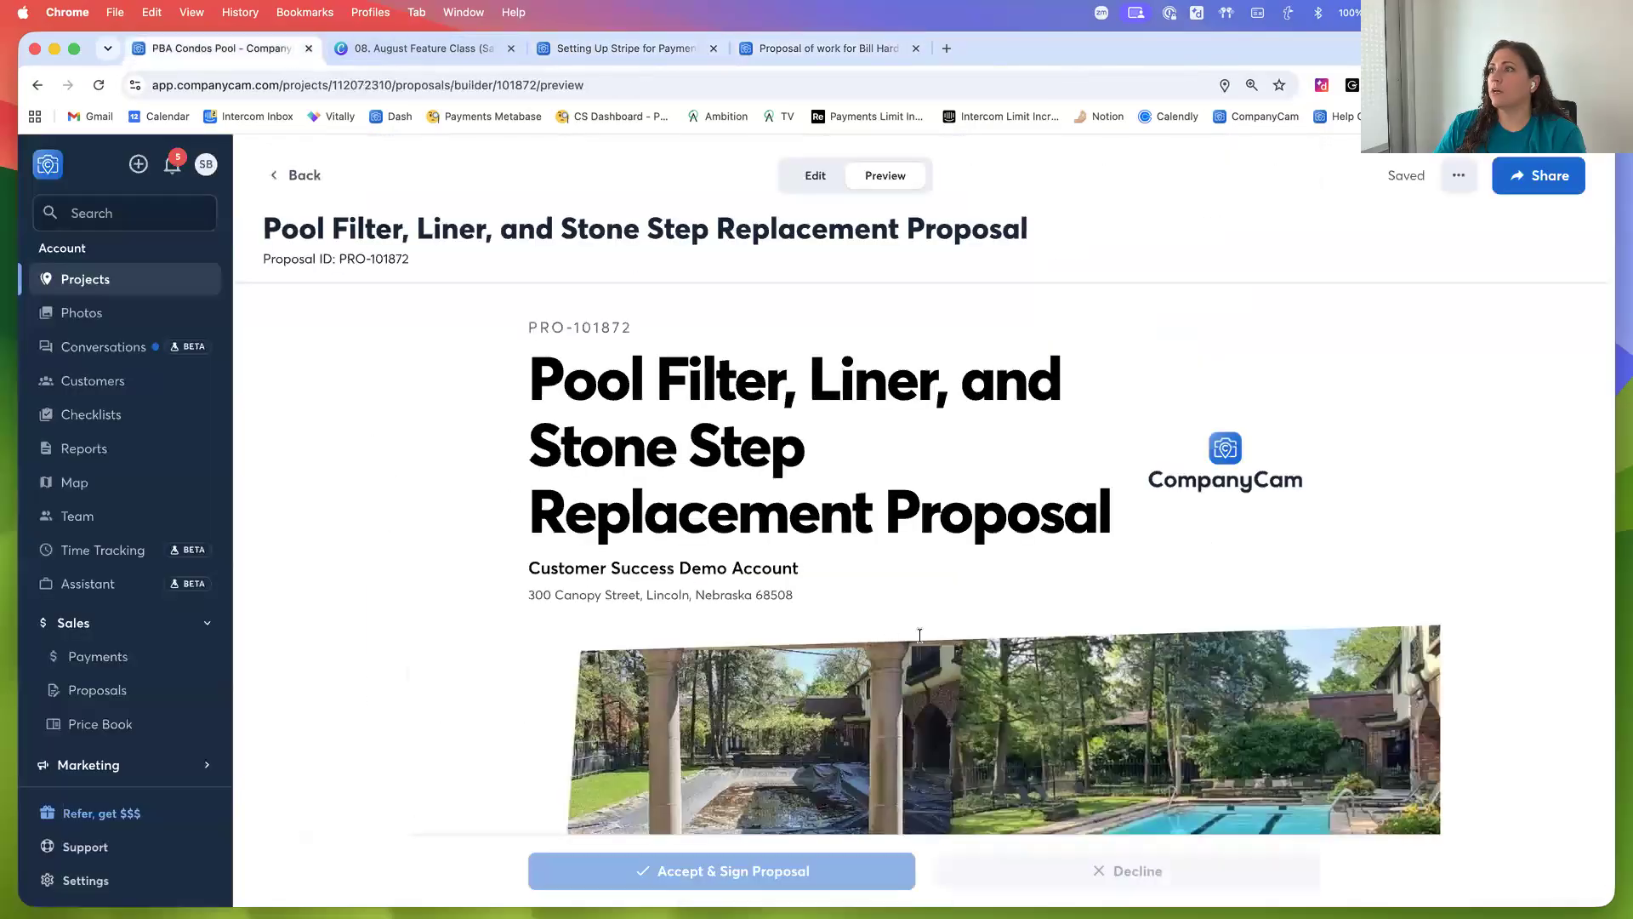
left_click(803, 176)
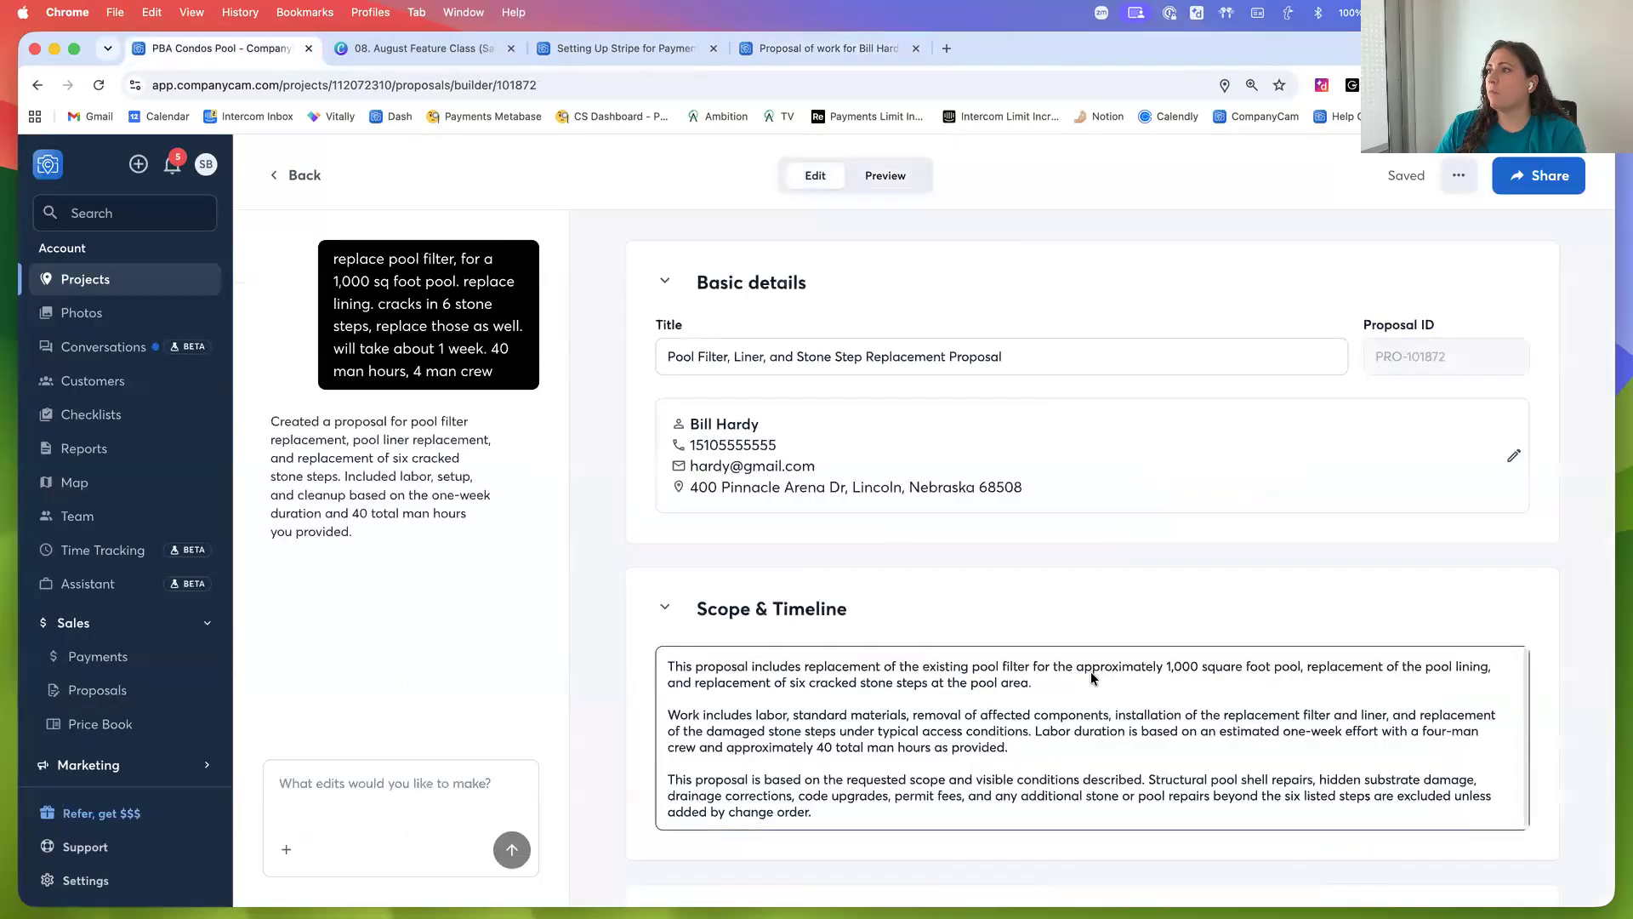
scroll(927, 601, "down", 15)
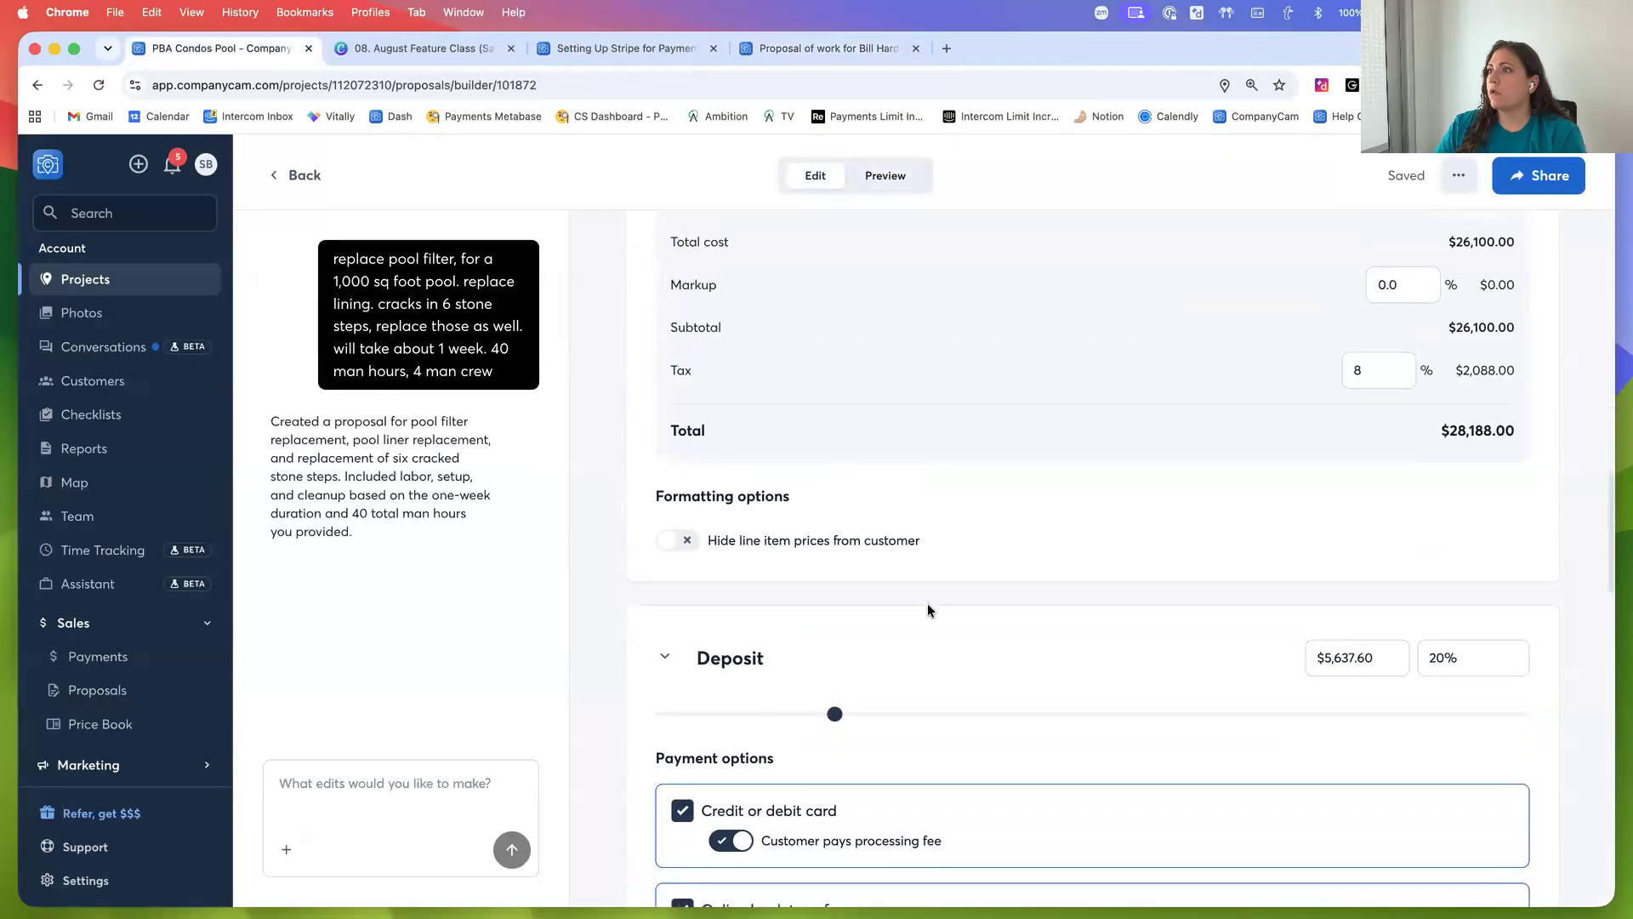
scroll(929, 610, "up", 1)
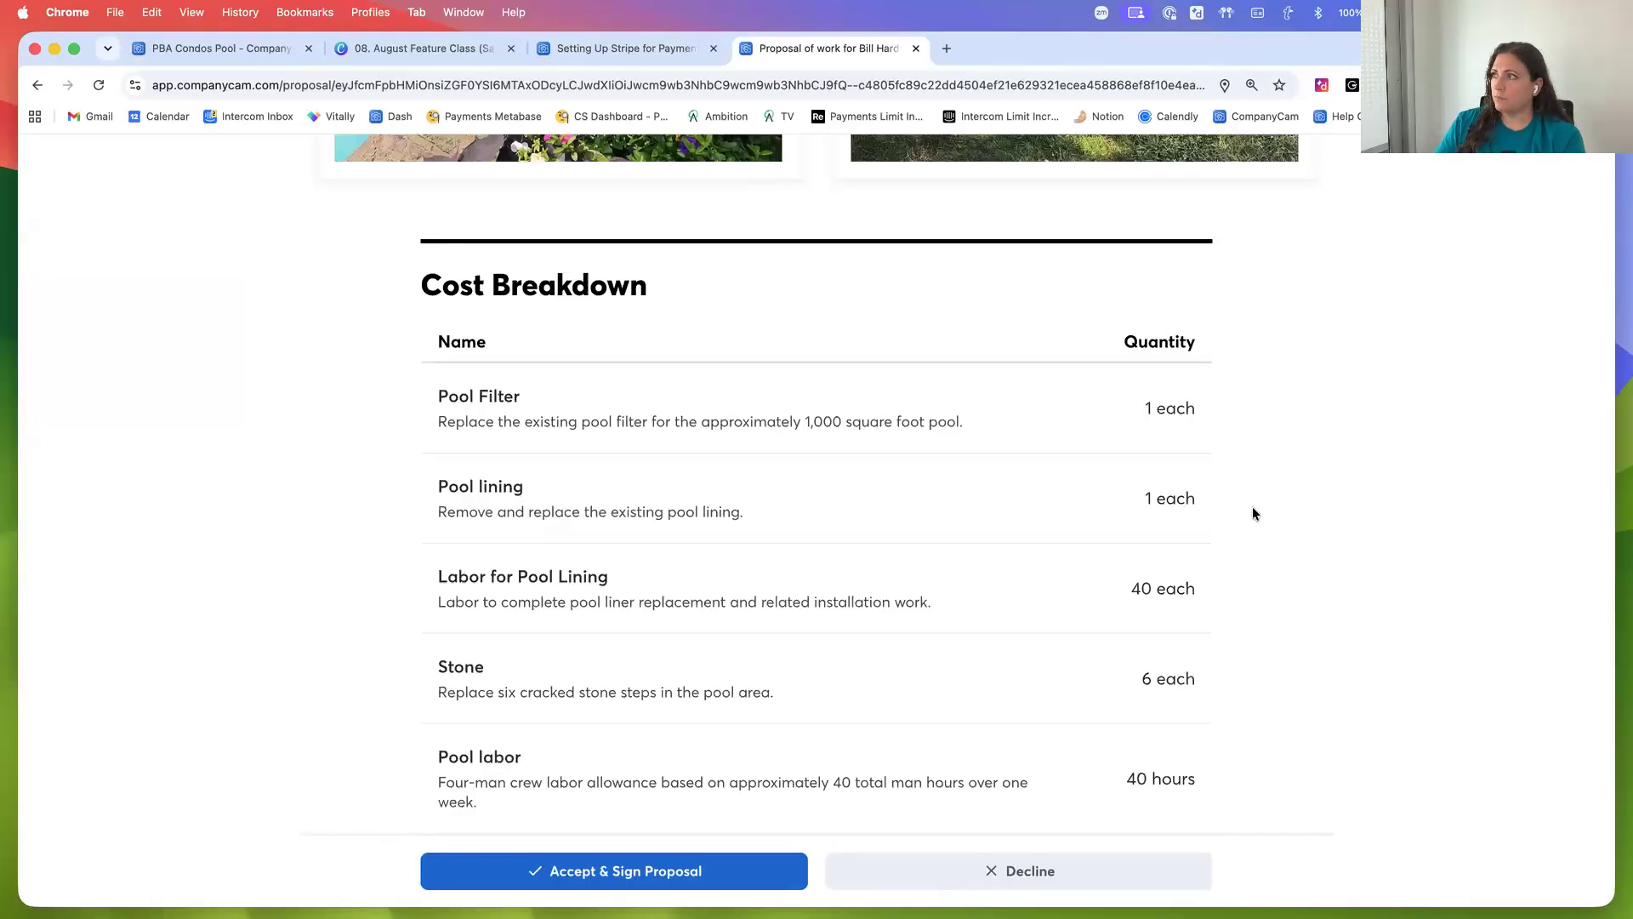
Review the client view's cost breakdown, deposit amounts due today, and terms and conditions
scroll(1269, 528, "down", 3)
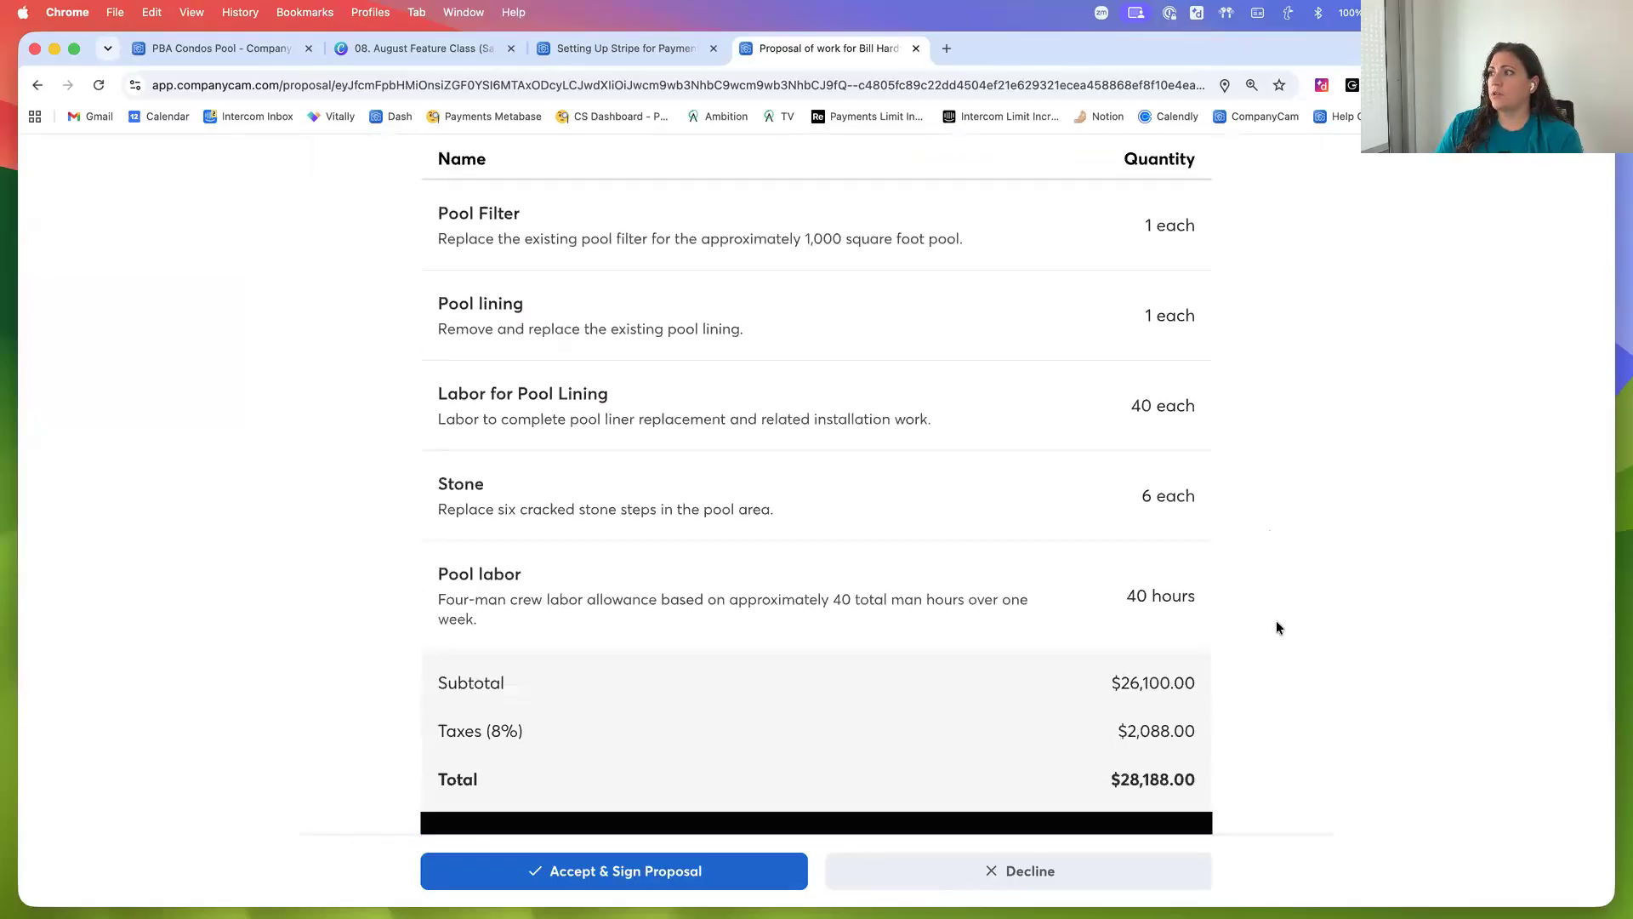
scroll(1277, 620, "down", 3)
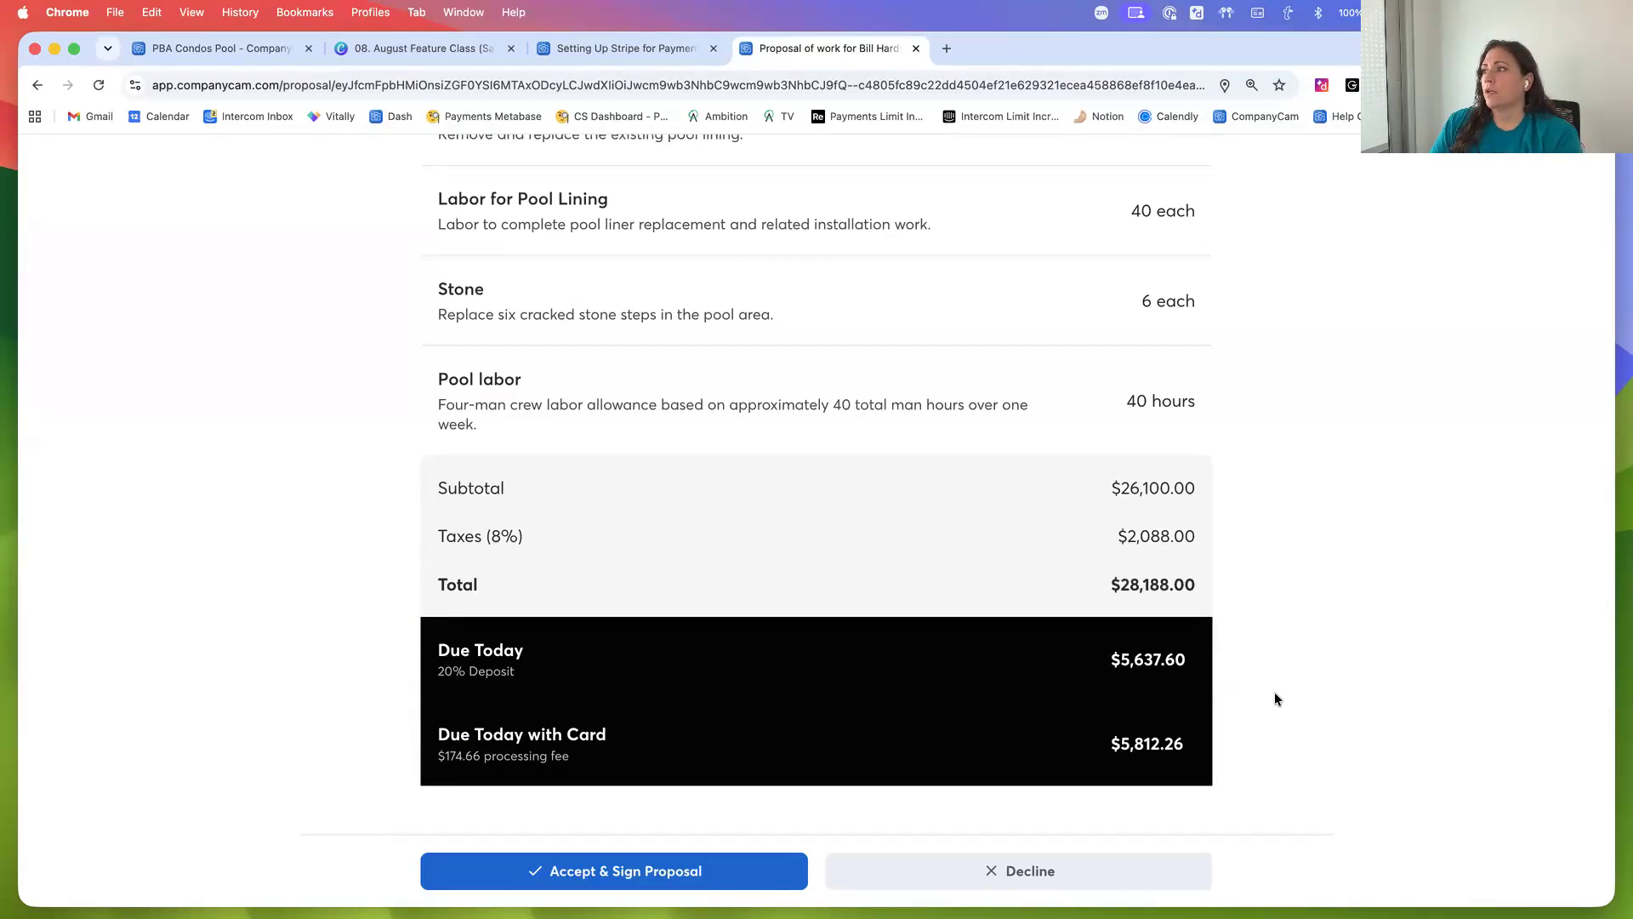
scroll(1272, 696, "down", 1)
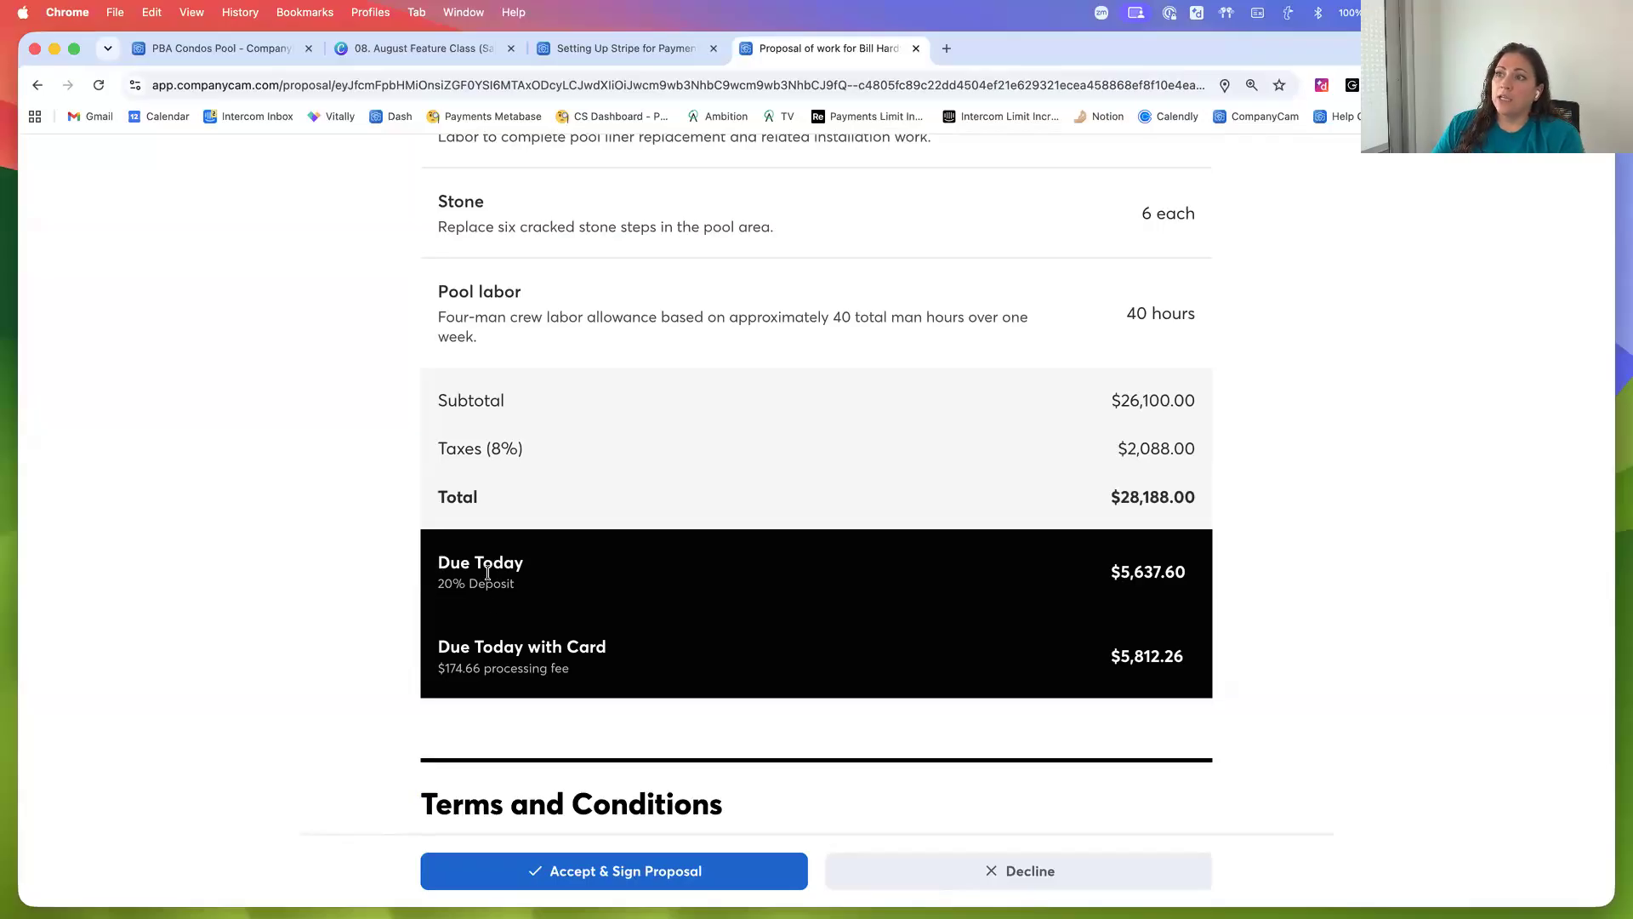
left_click_drag(439, 562, 540, 589)
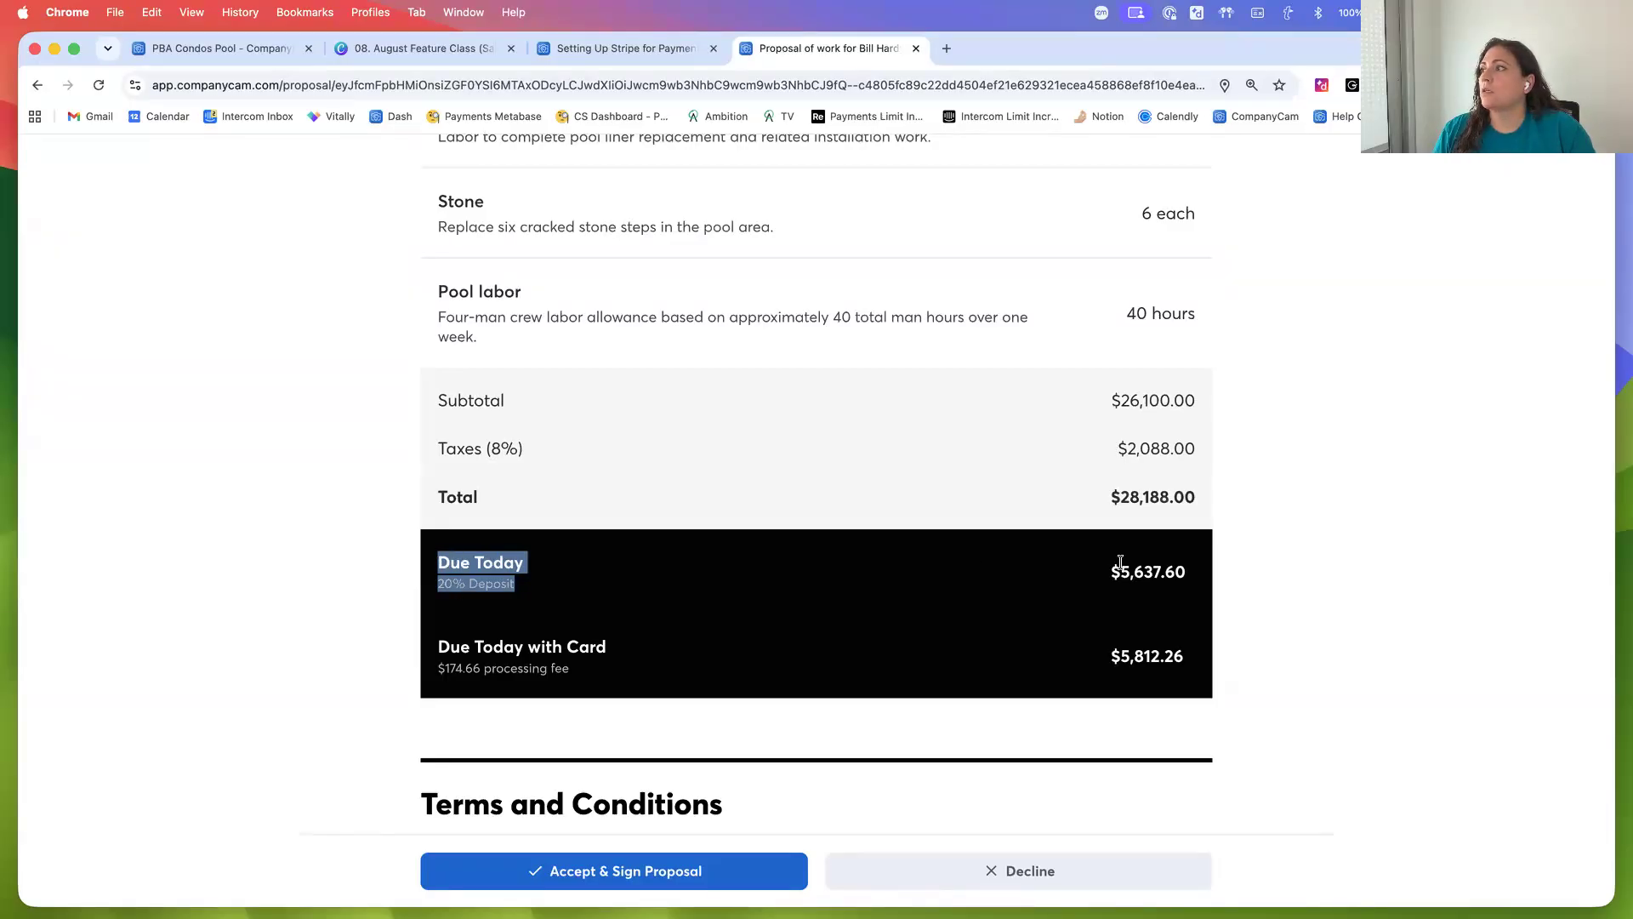
left_click_drag(439, 649, 1186, 659)
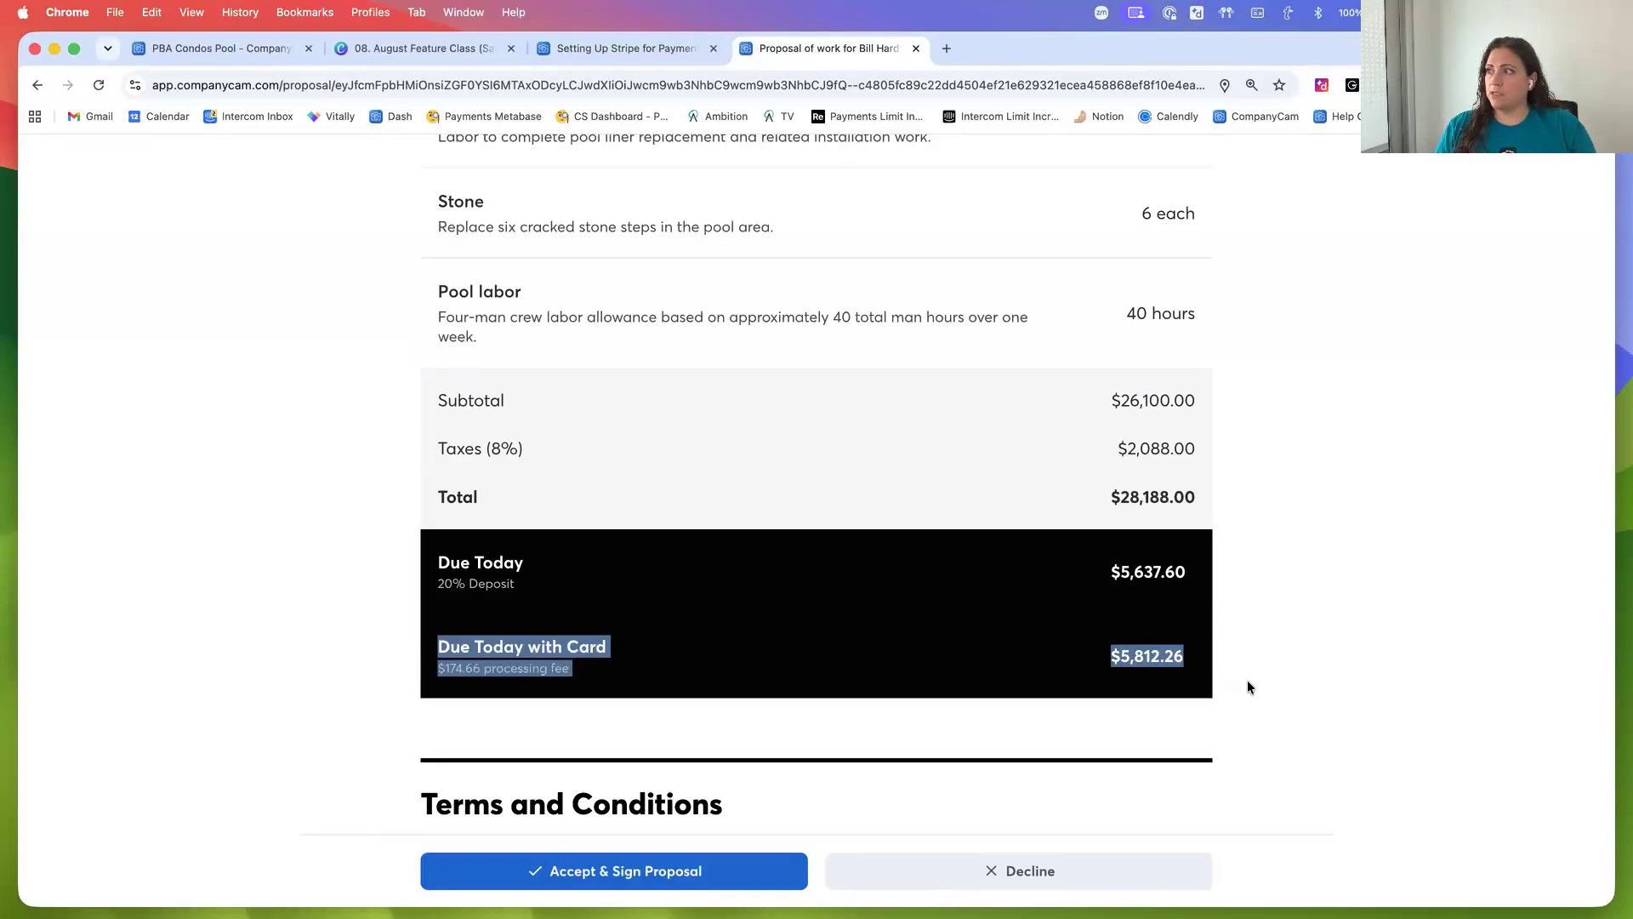
left_click(1248, 686)
scroll(1248, 686, "down", 3)
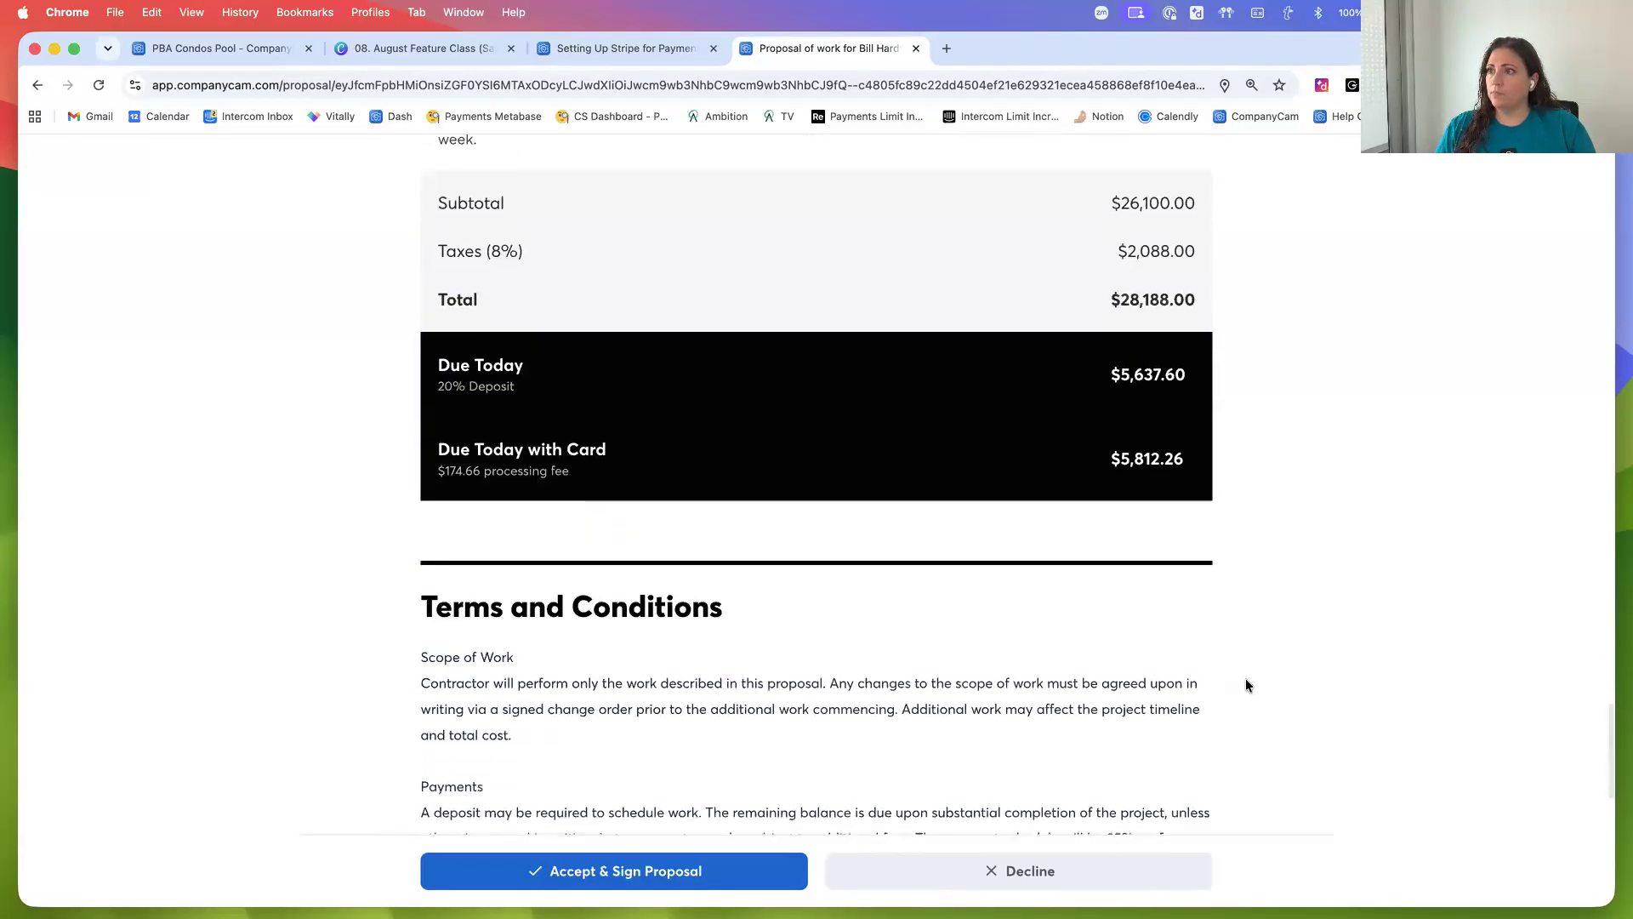
scroll(1166, 515, "up", 1)
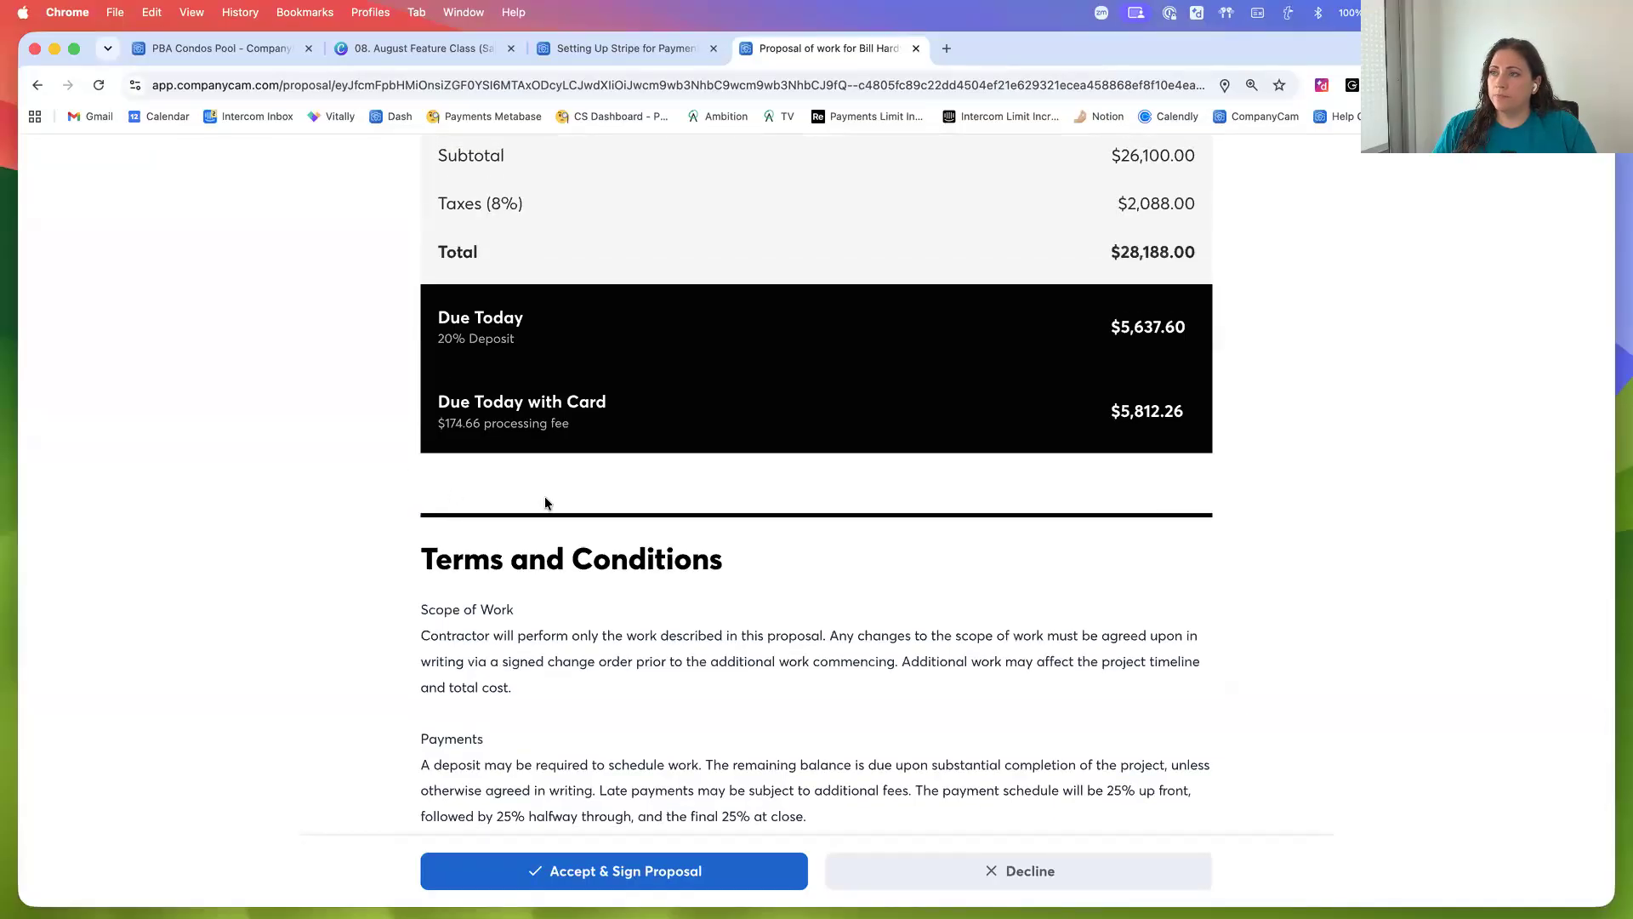
scroll(376, 693, "down", 5)
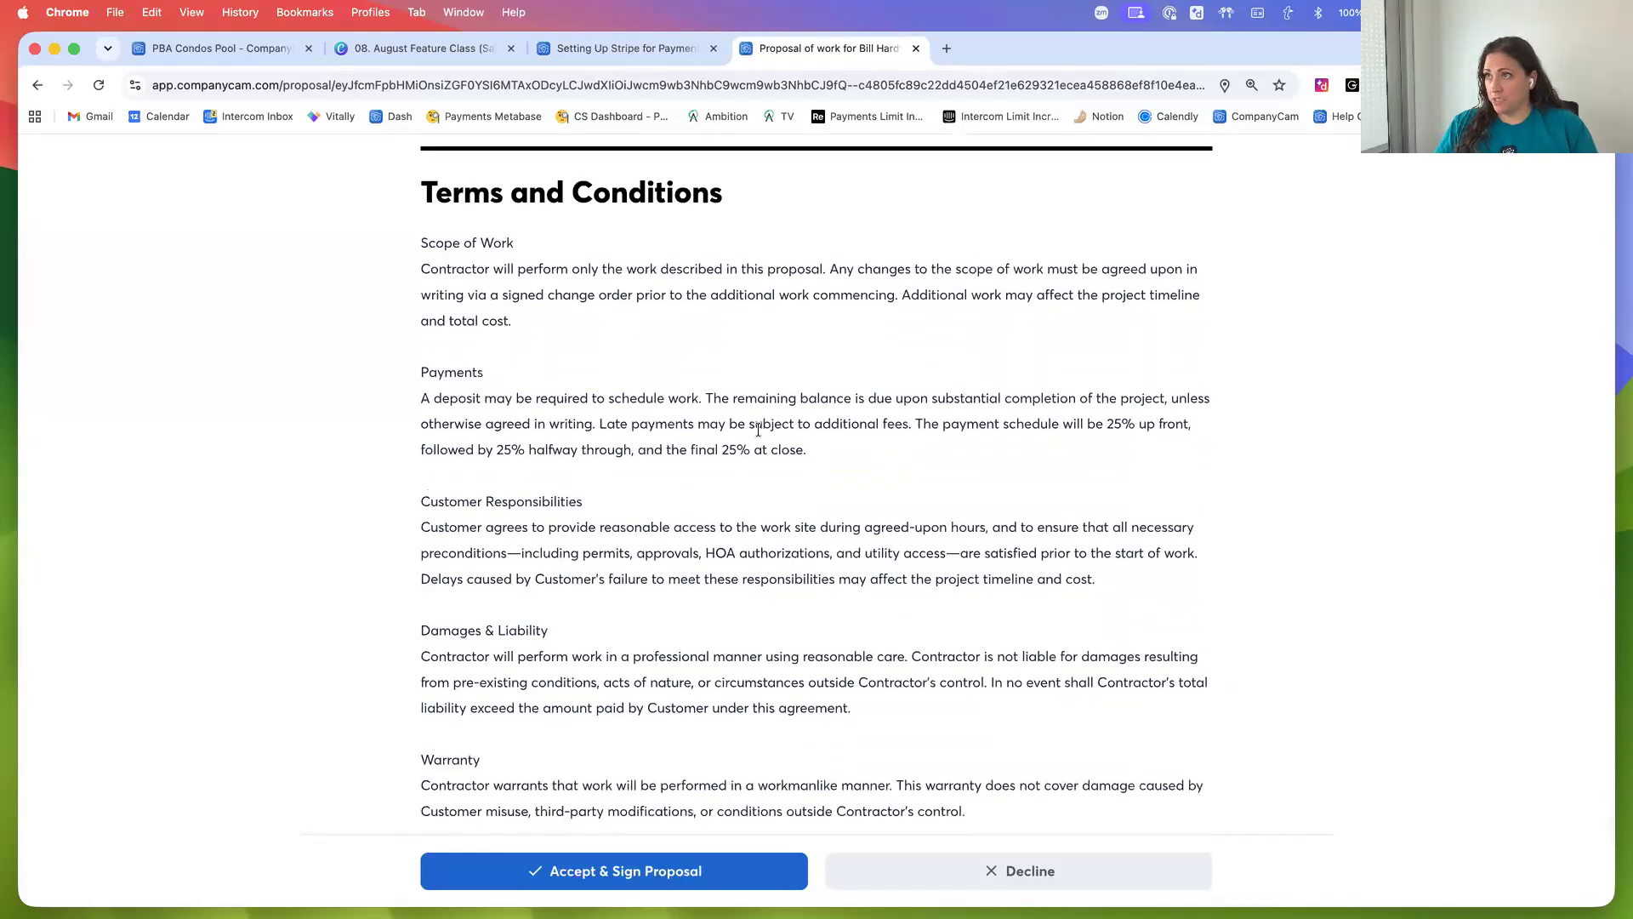
scroll(1265, 699, "down", 3)
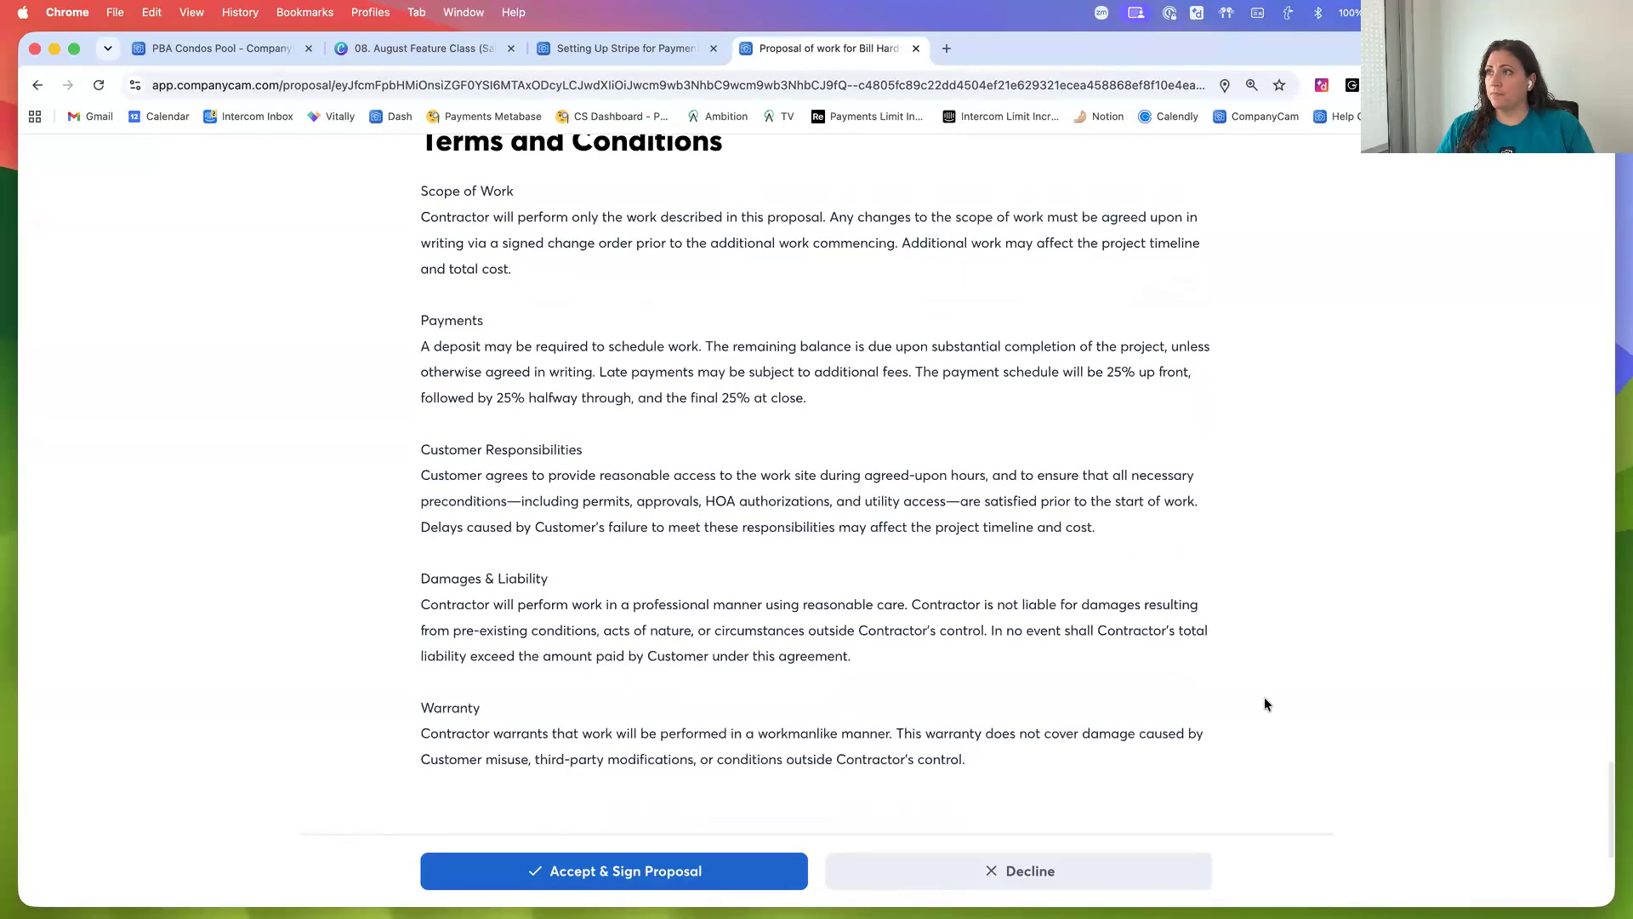
scroll(1264, 704, "down", 3)
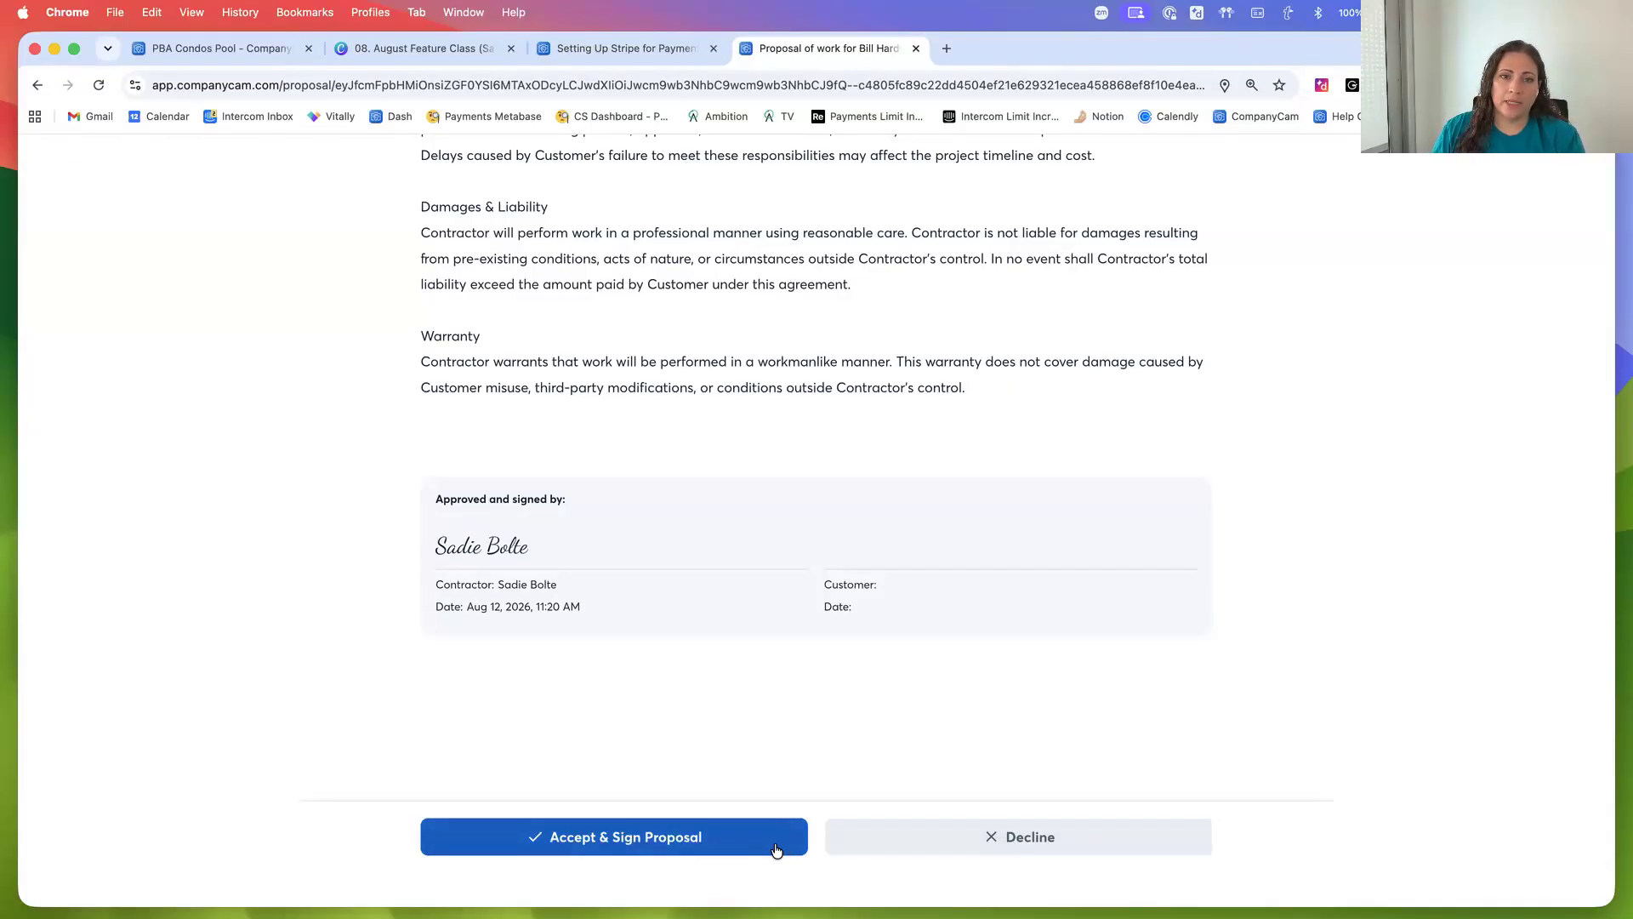
Accept and sign the proposal as the client, agreeing to electronic signing and entering the customer's name
left_click(559, 838)
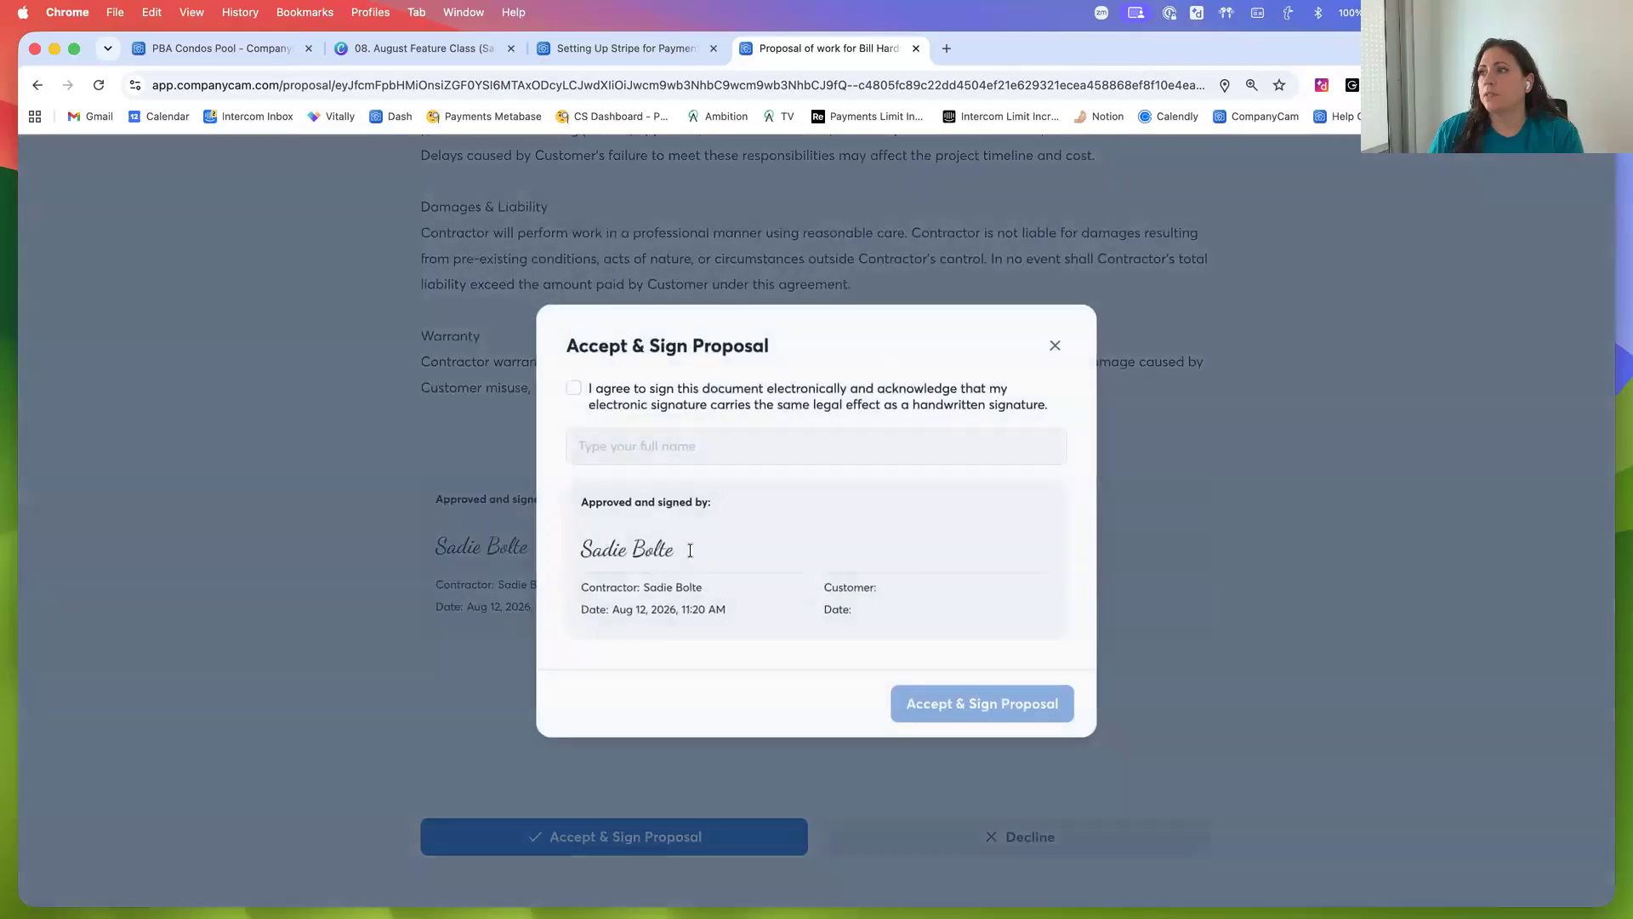
left_click(608, 406)
left_click(613, 448)
left_click(613, 449)
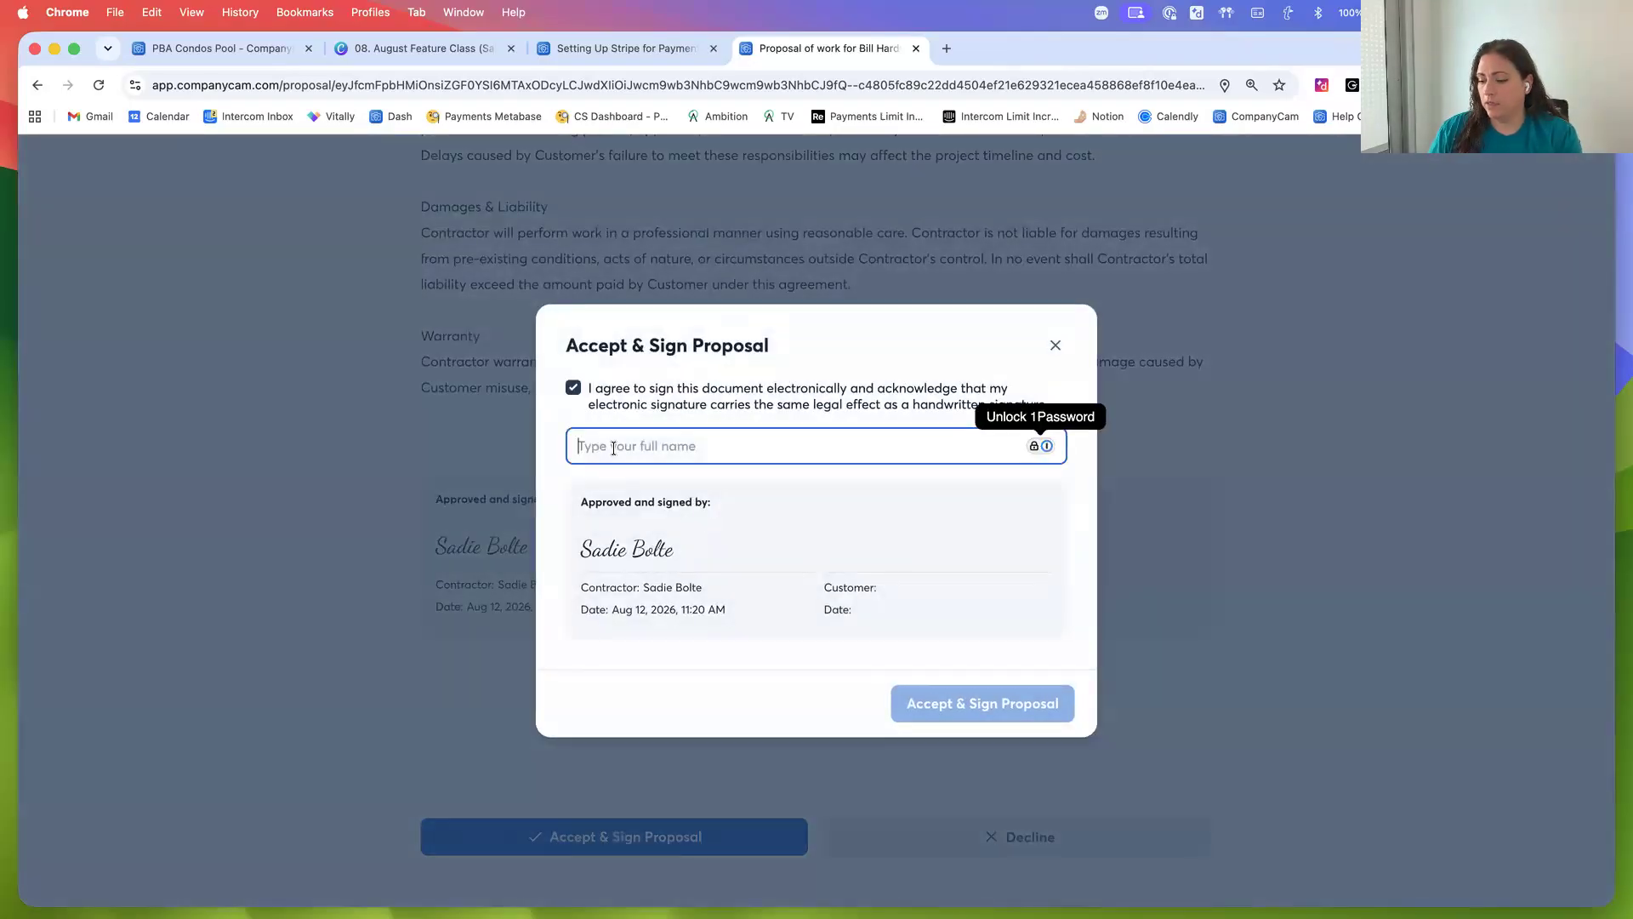
type("Mr Hardy")
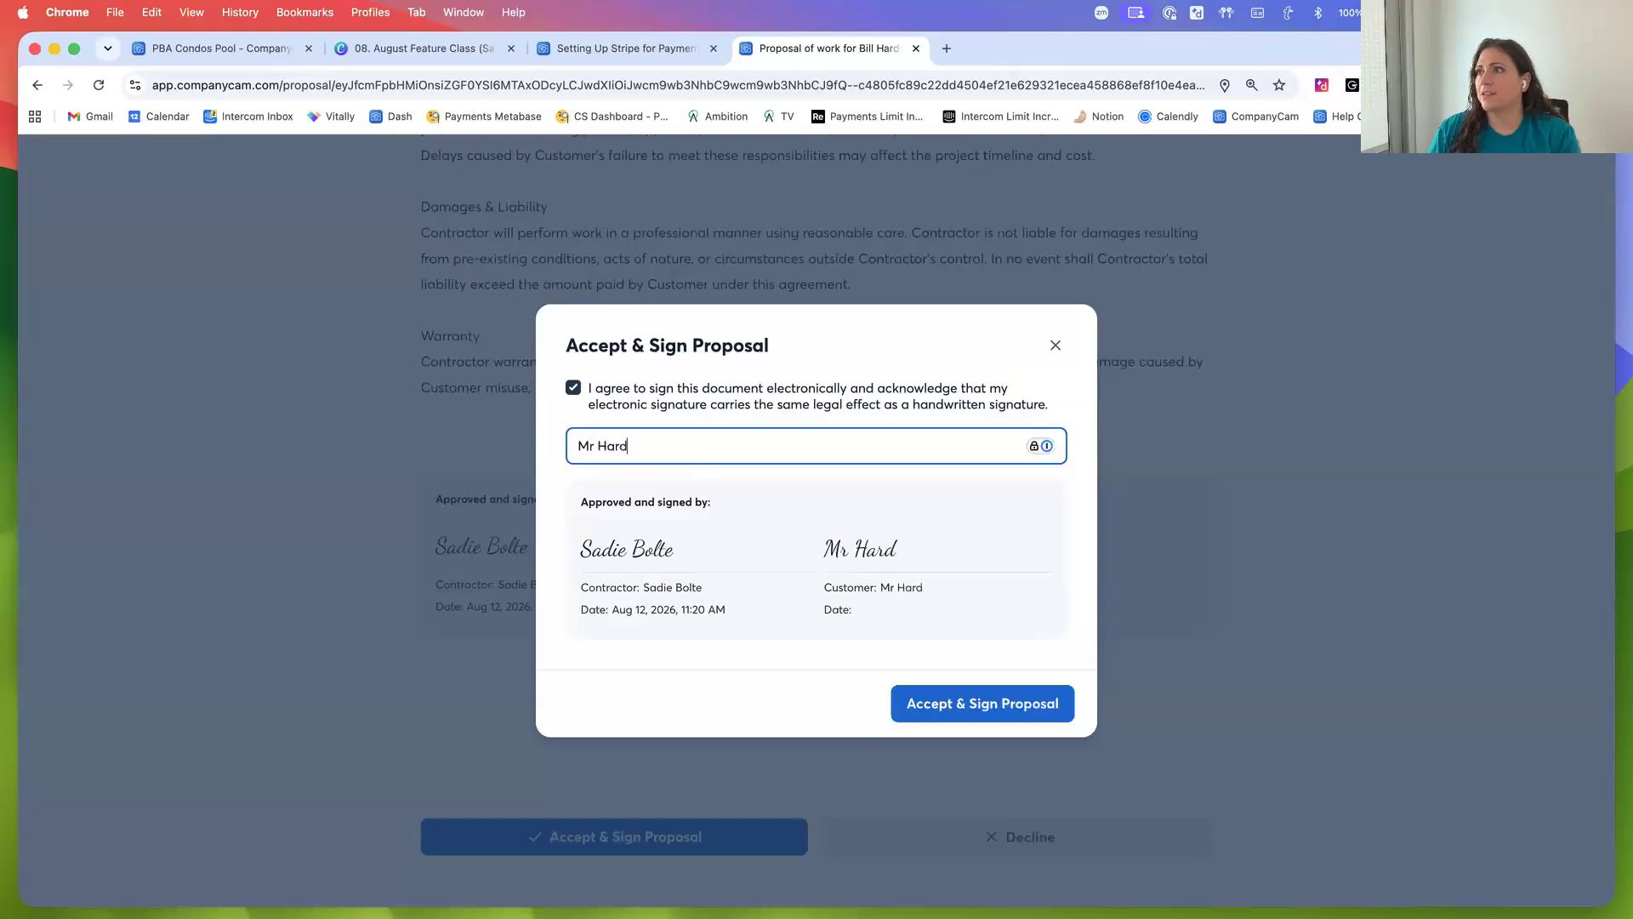
left_click(944, 712)
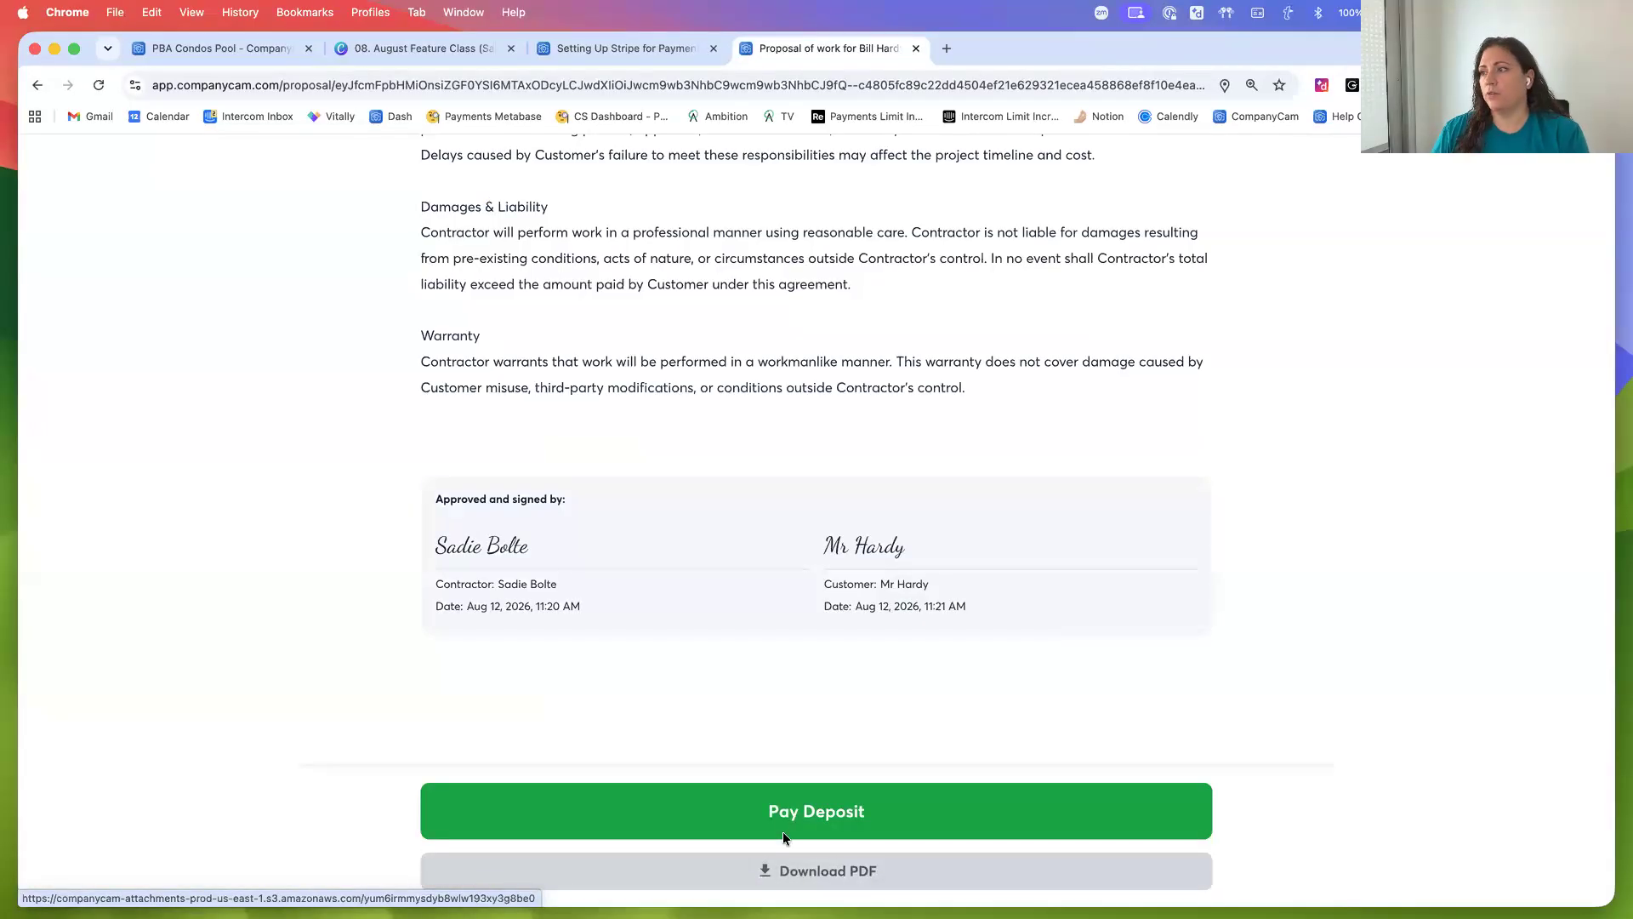
Open the deposit checkout and select online bank transfer as the payment method
left_click(810, 819)
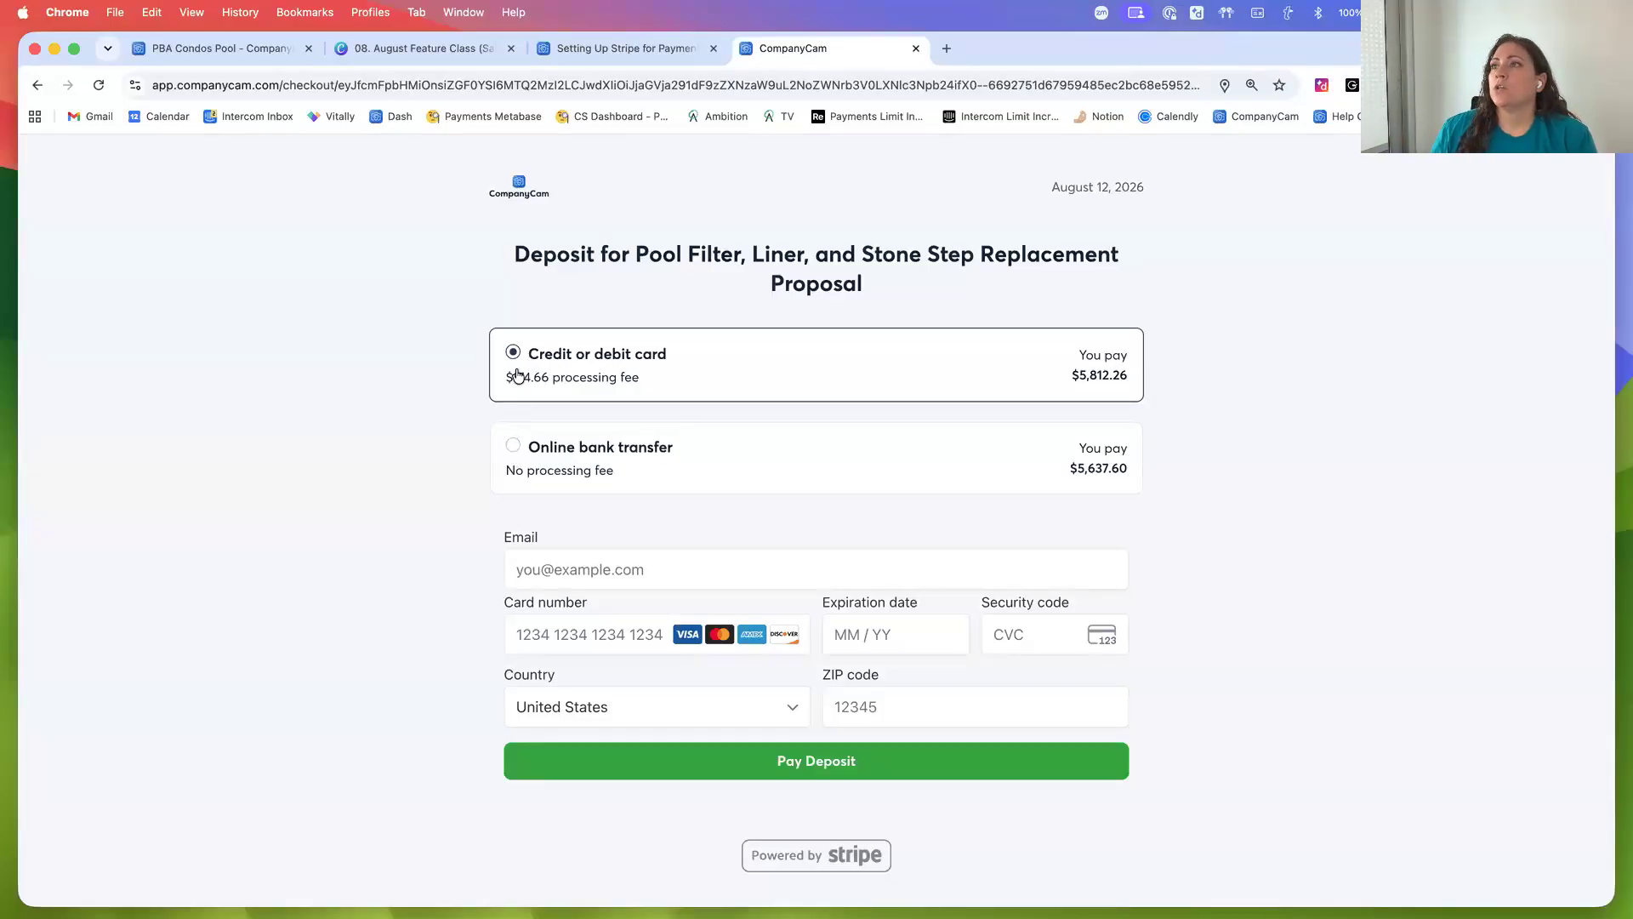
left_click(513, 475)
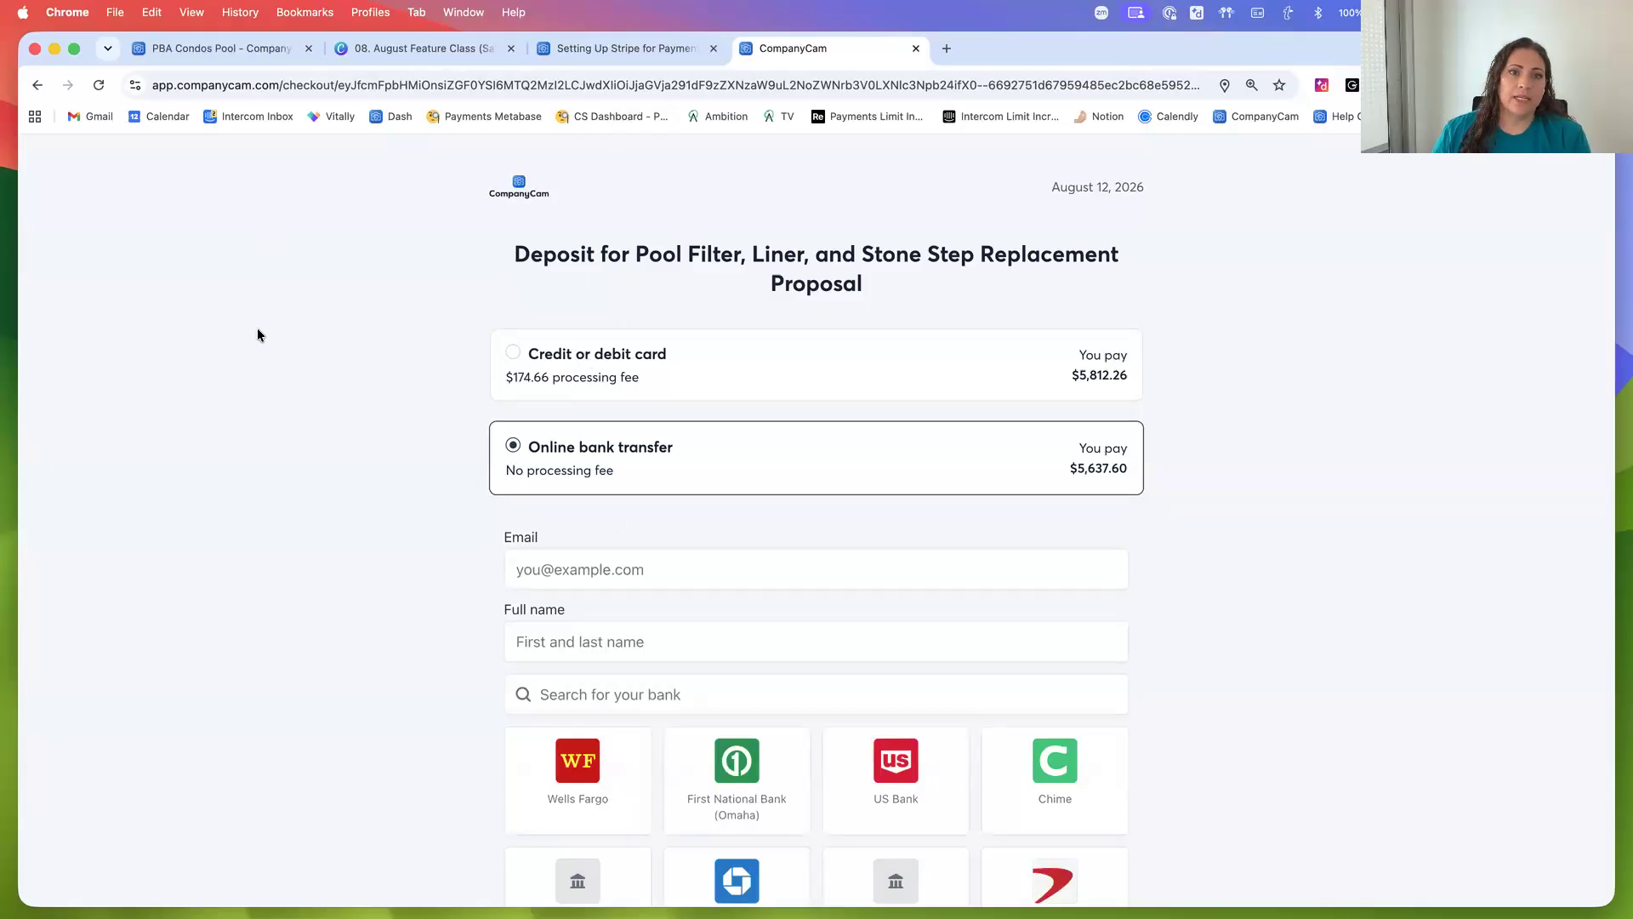
Go back to the project's payments page in the original tab
left_click(235, 49)
left_click(298, 175)
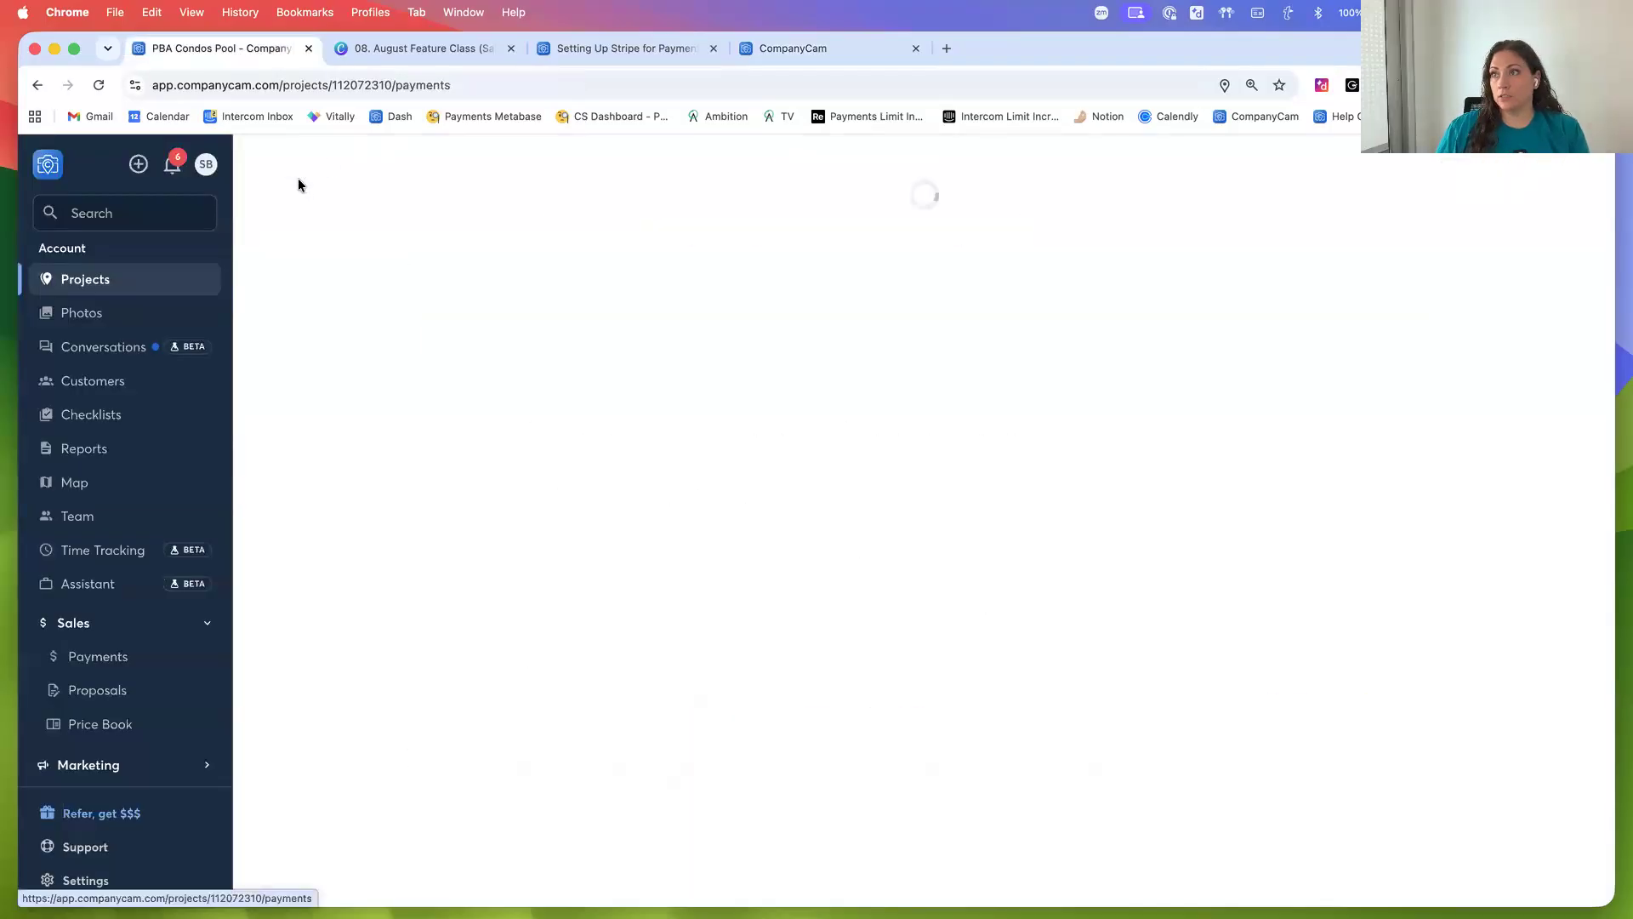
Review the accepted pool proposal and its deposit payment request on the project's sales tab
scroll(472, 487, "down", 1)
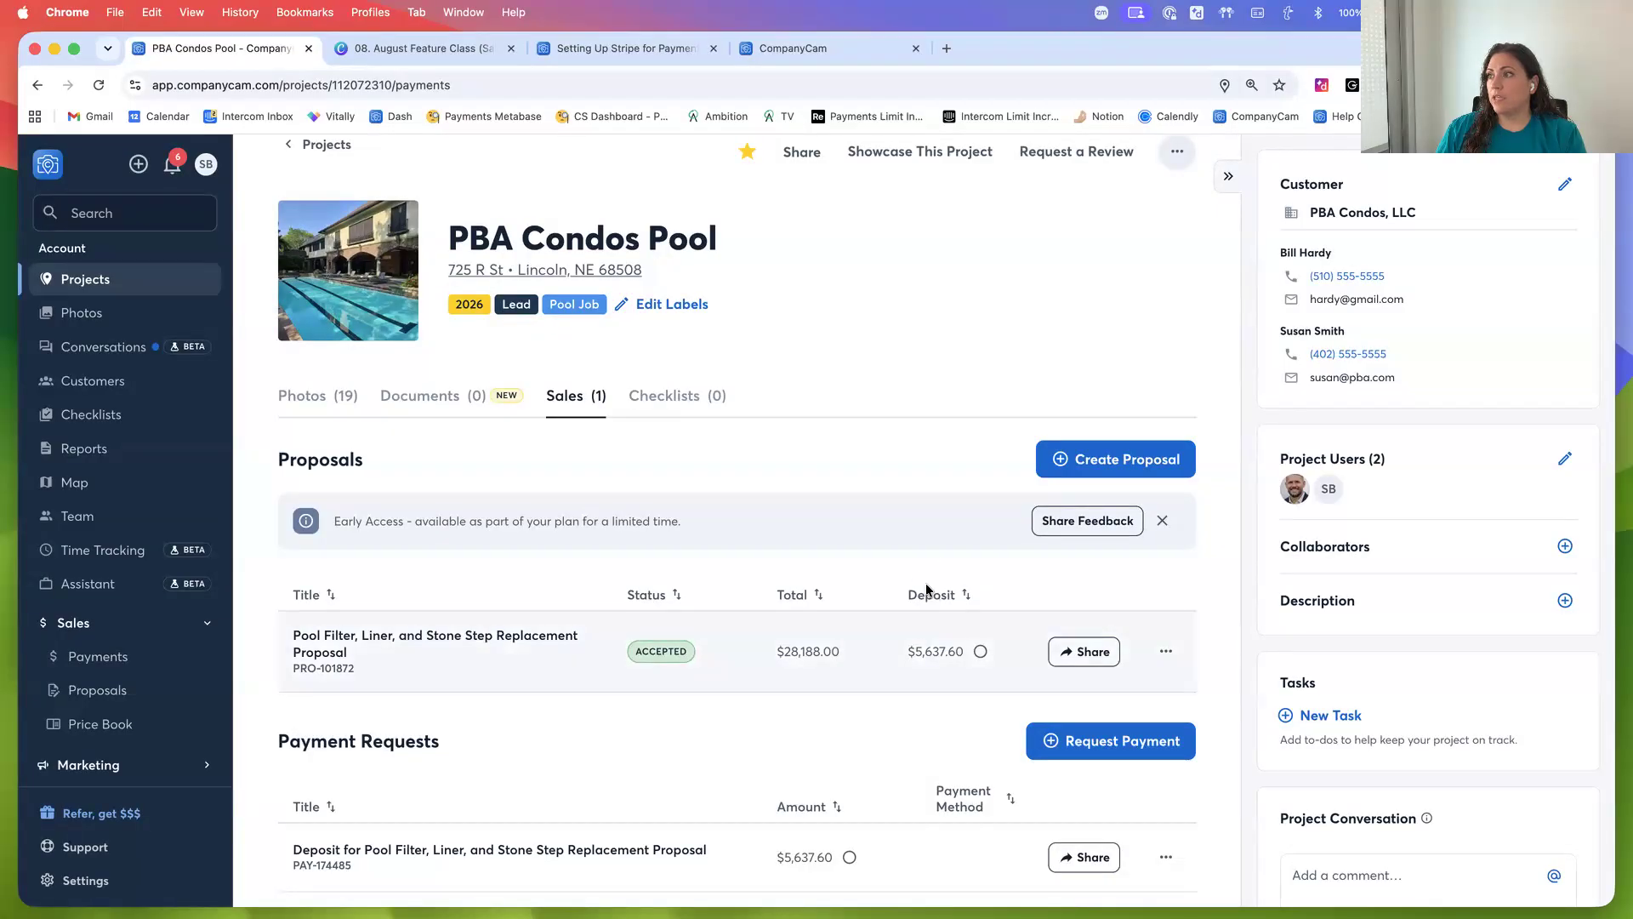
mouse_move(982, 657)
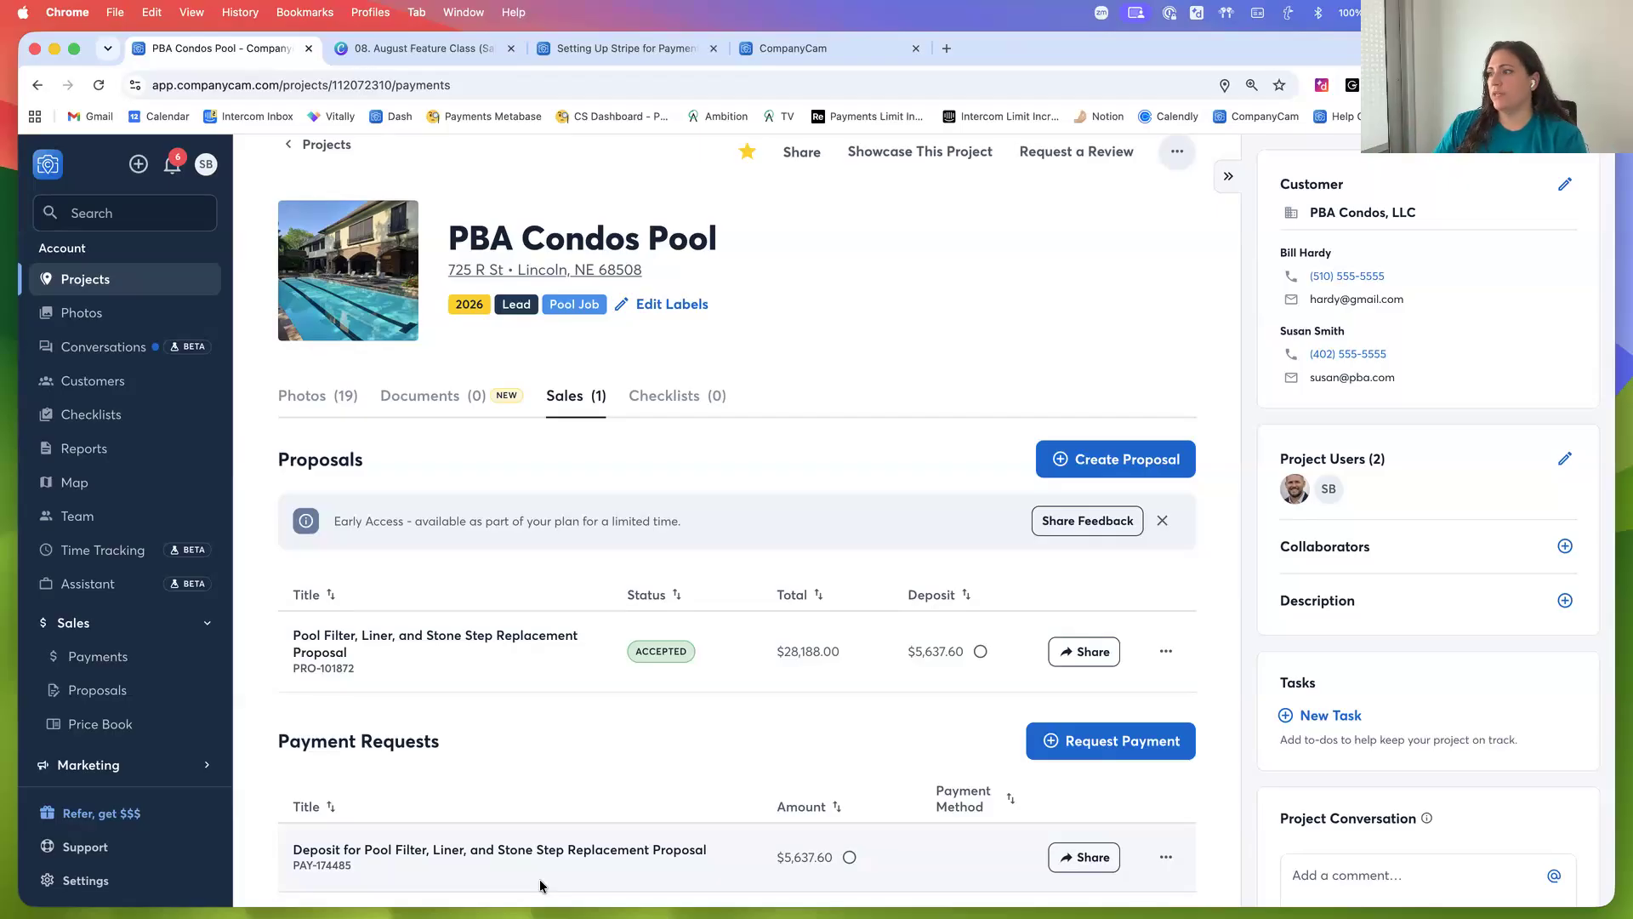
mouse_move(837, 872)
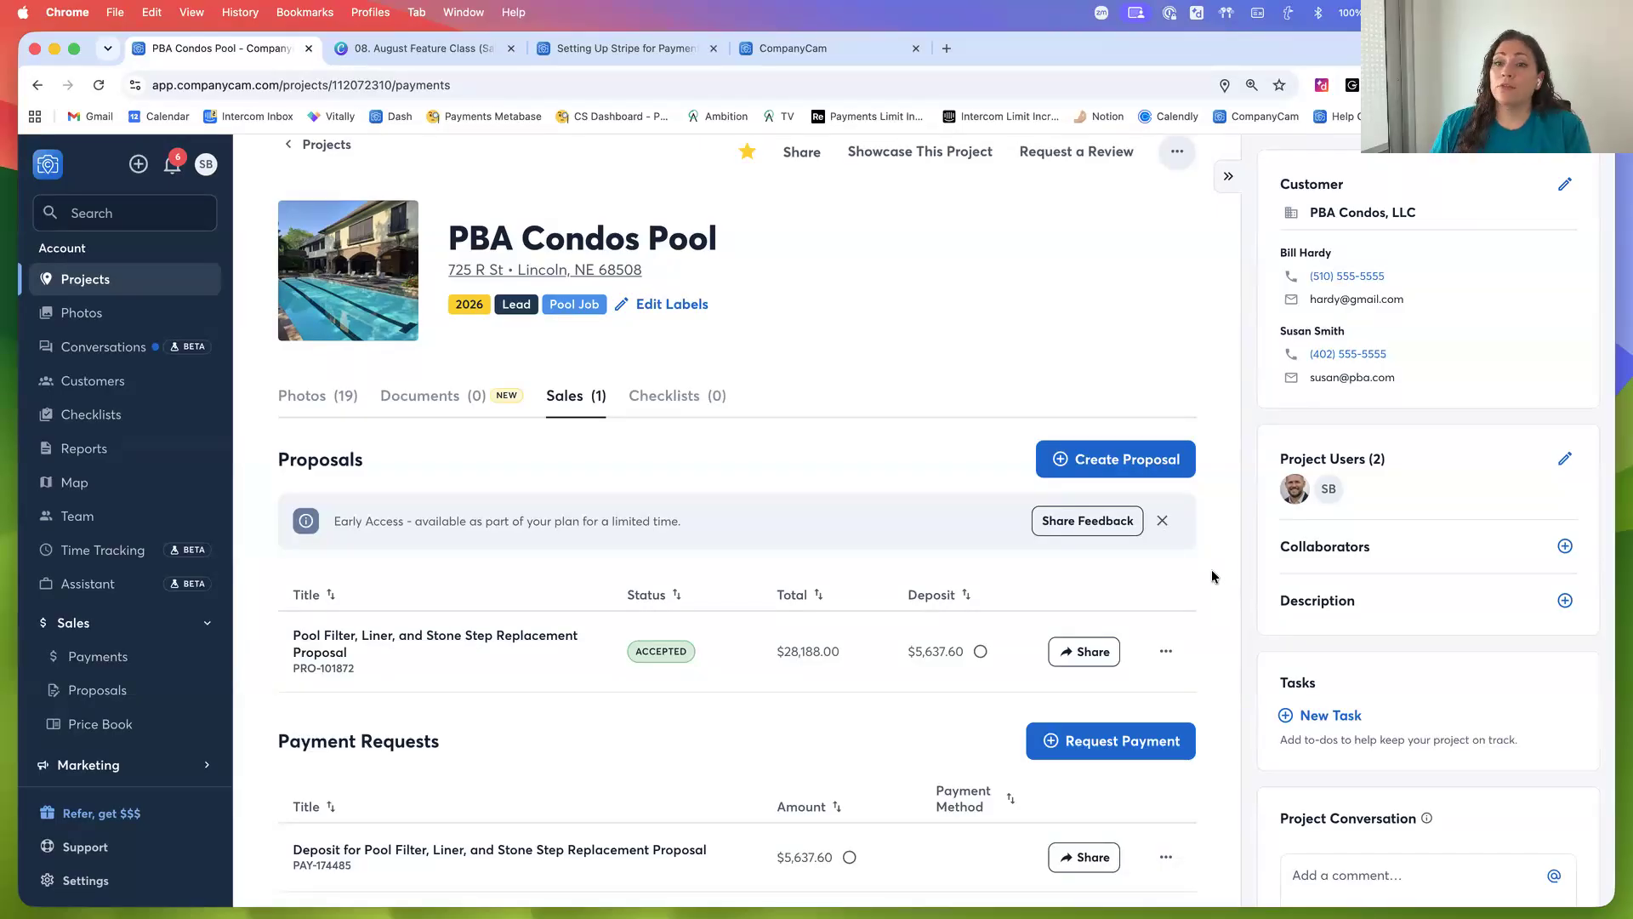
Open the Pinnacle Arena Condo Association project and review its Storm Damage Repairs at Units and South End page
left_click(332, 147)
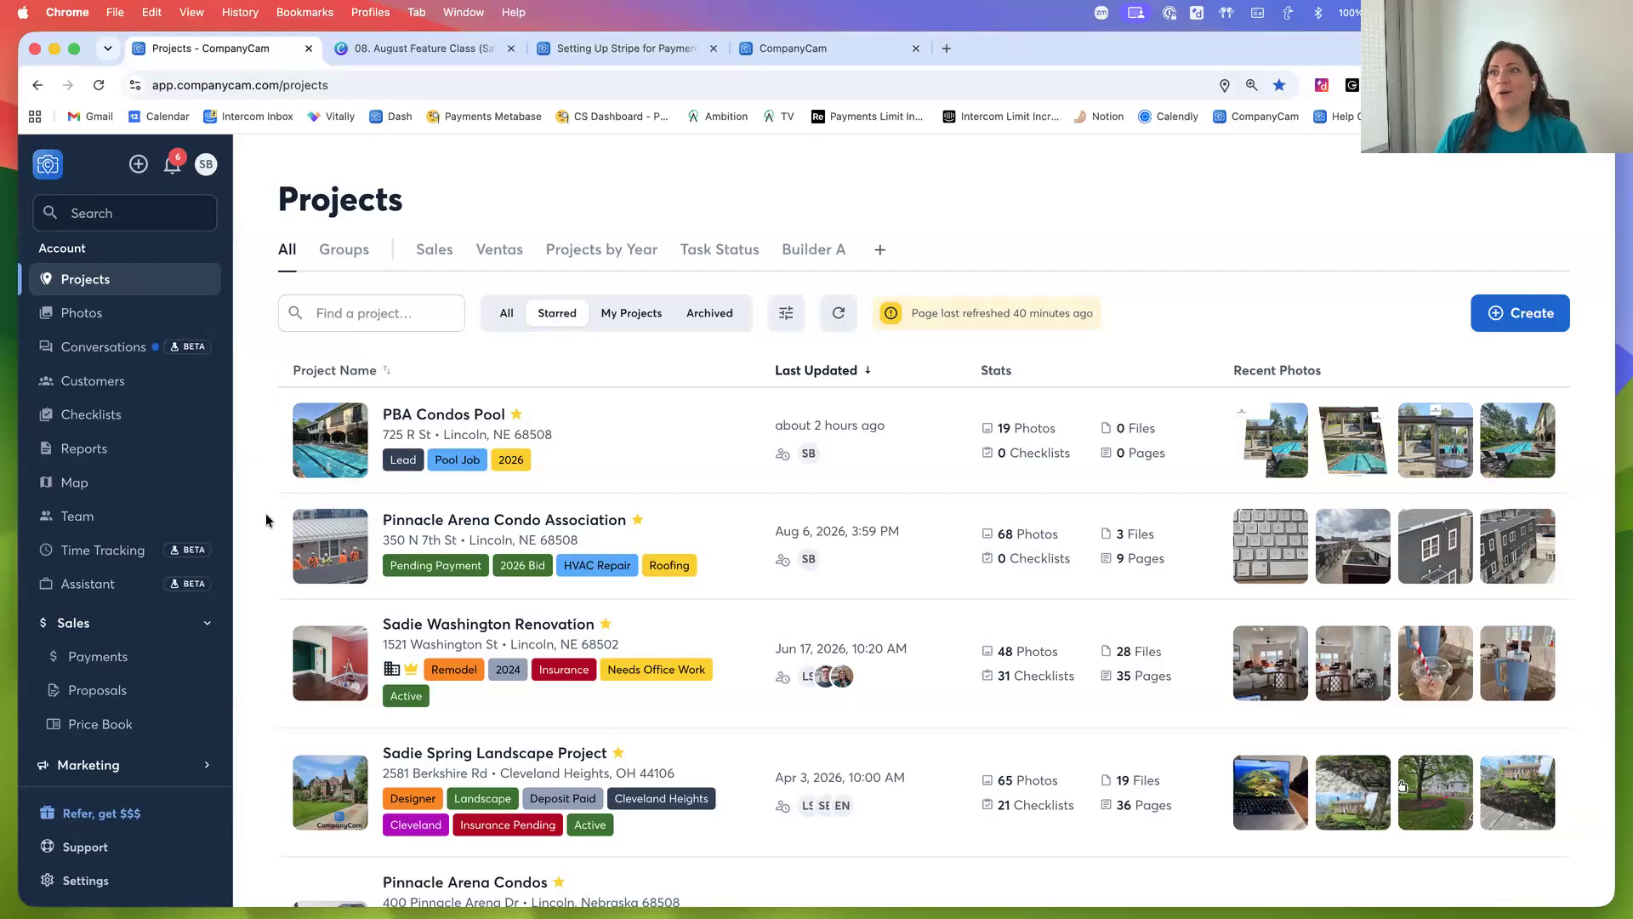
left_click(411, 523)
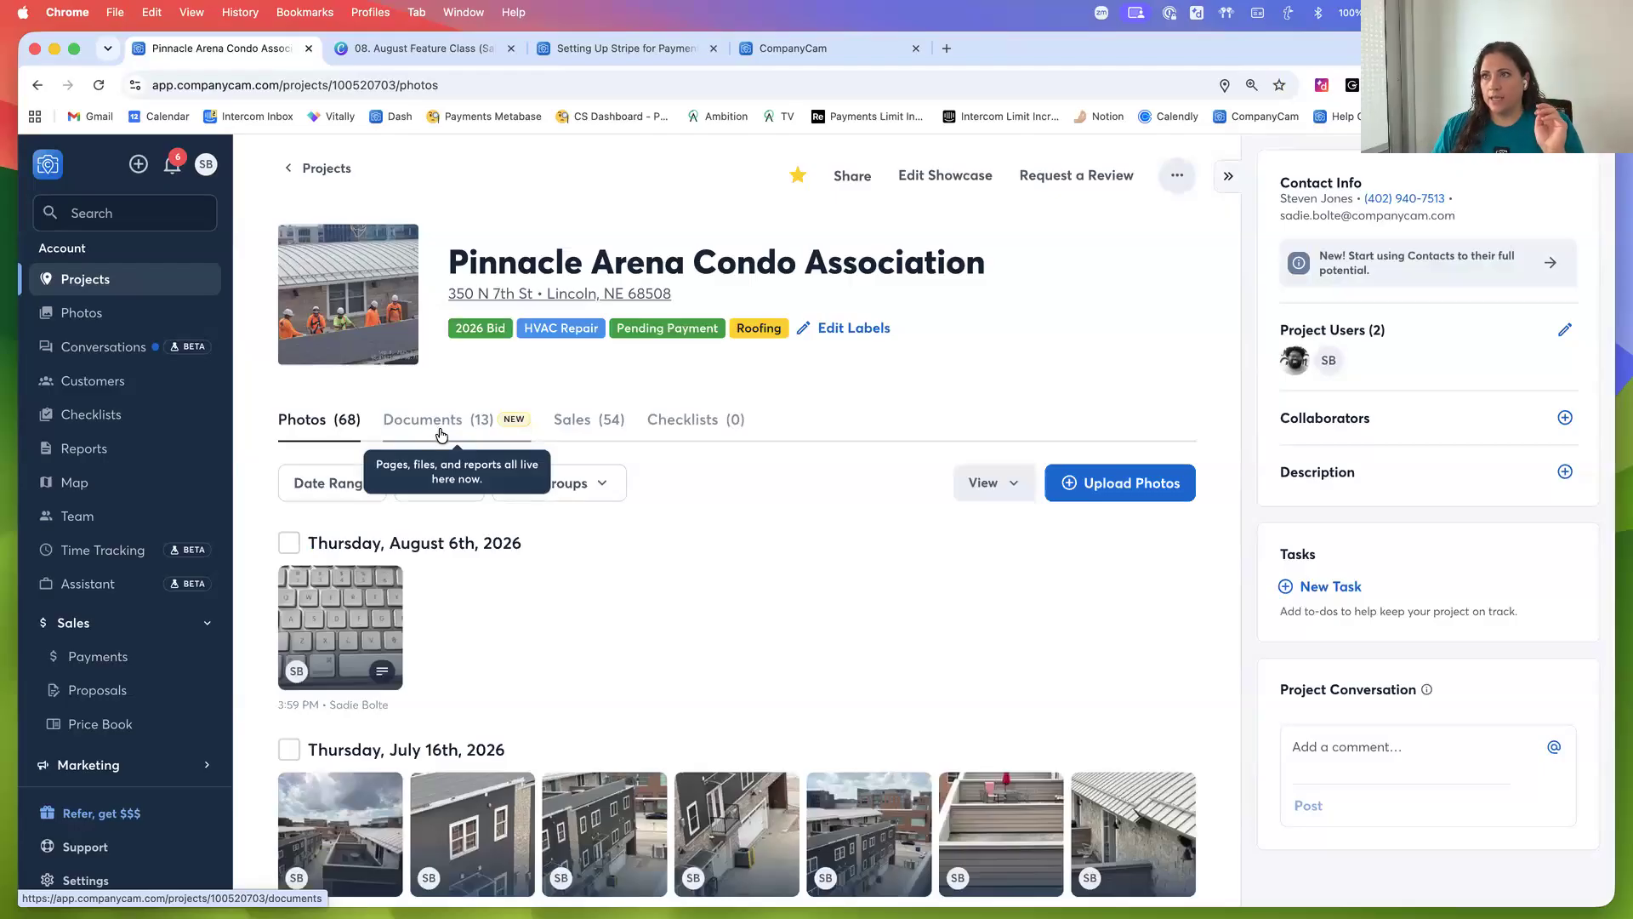
left_click(440, 435)
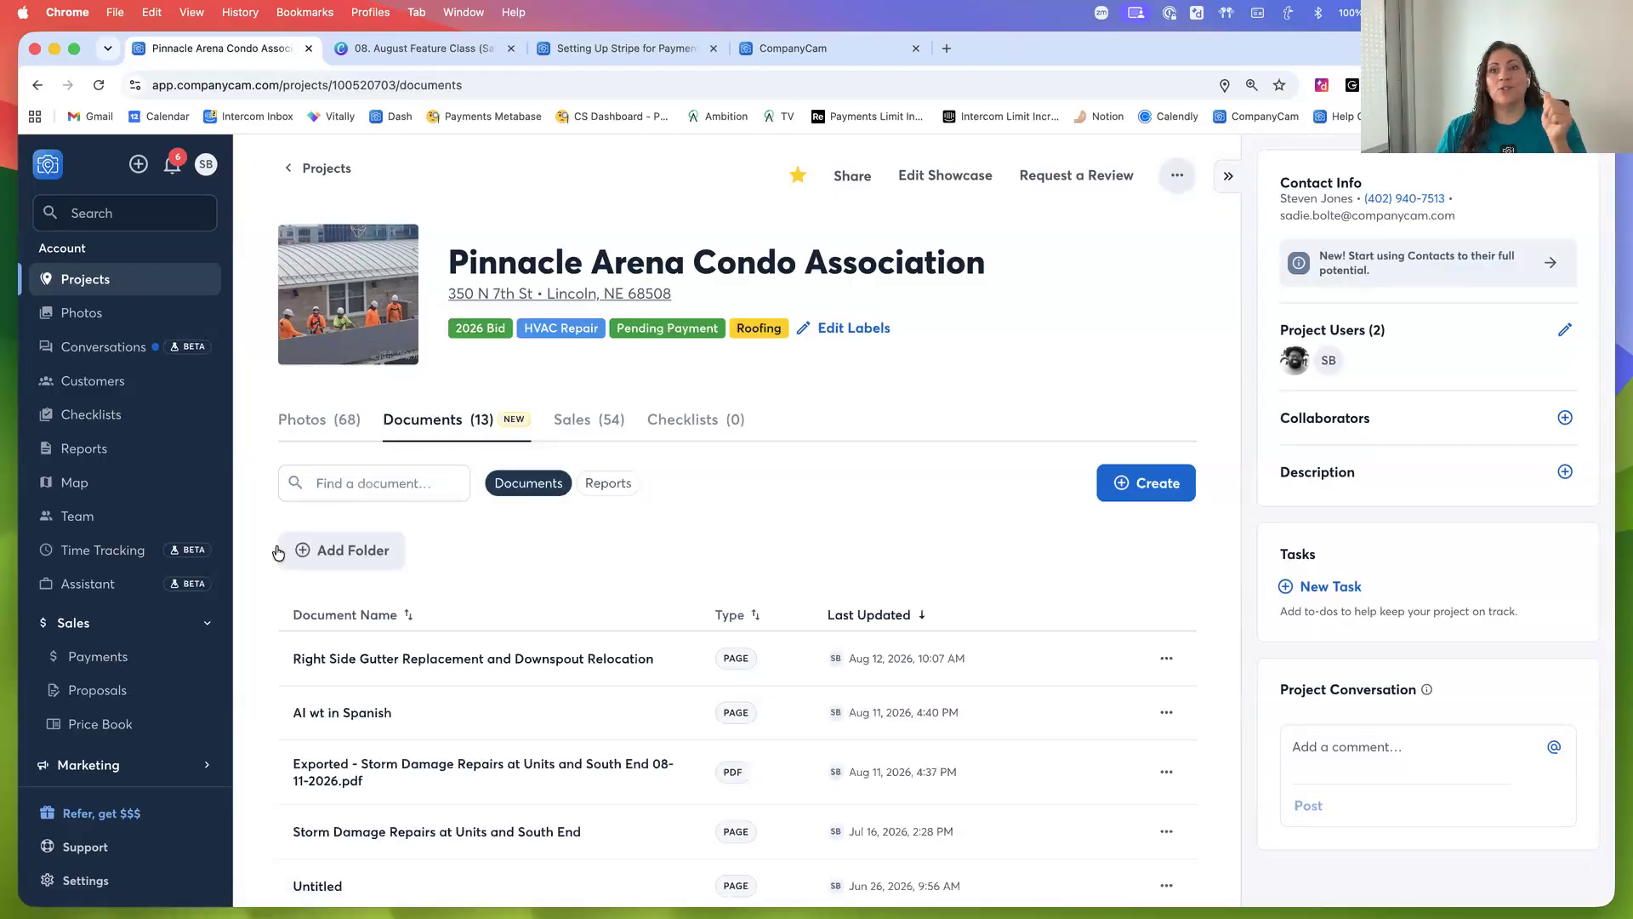
scroll(285, 596, "down", 3)
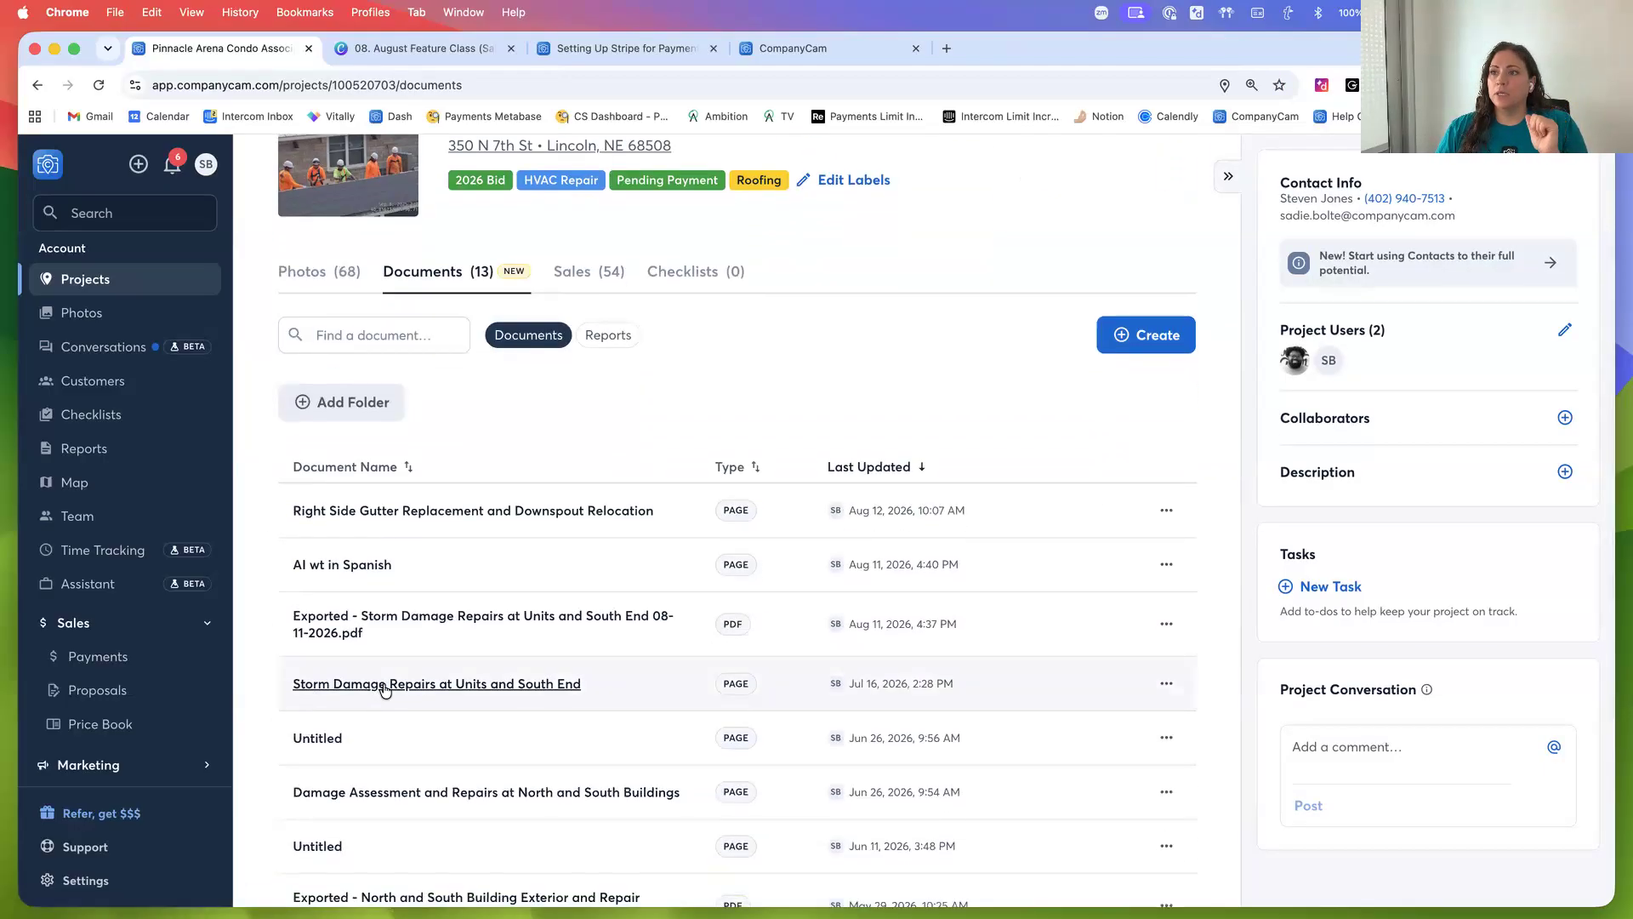
left_click(384, 687)
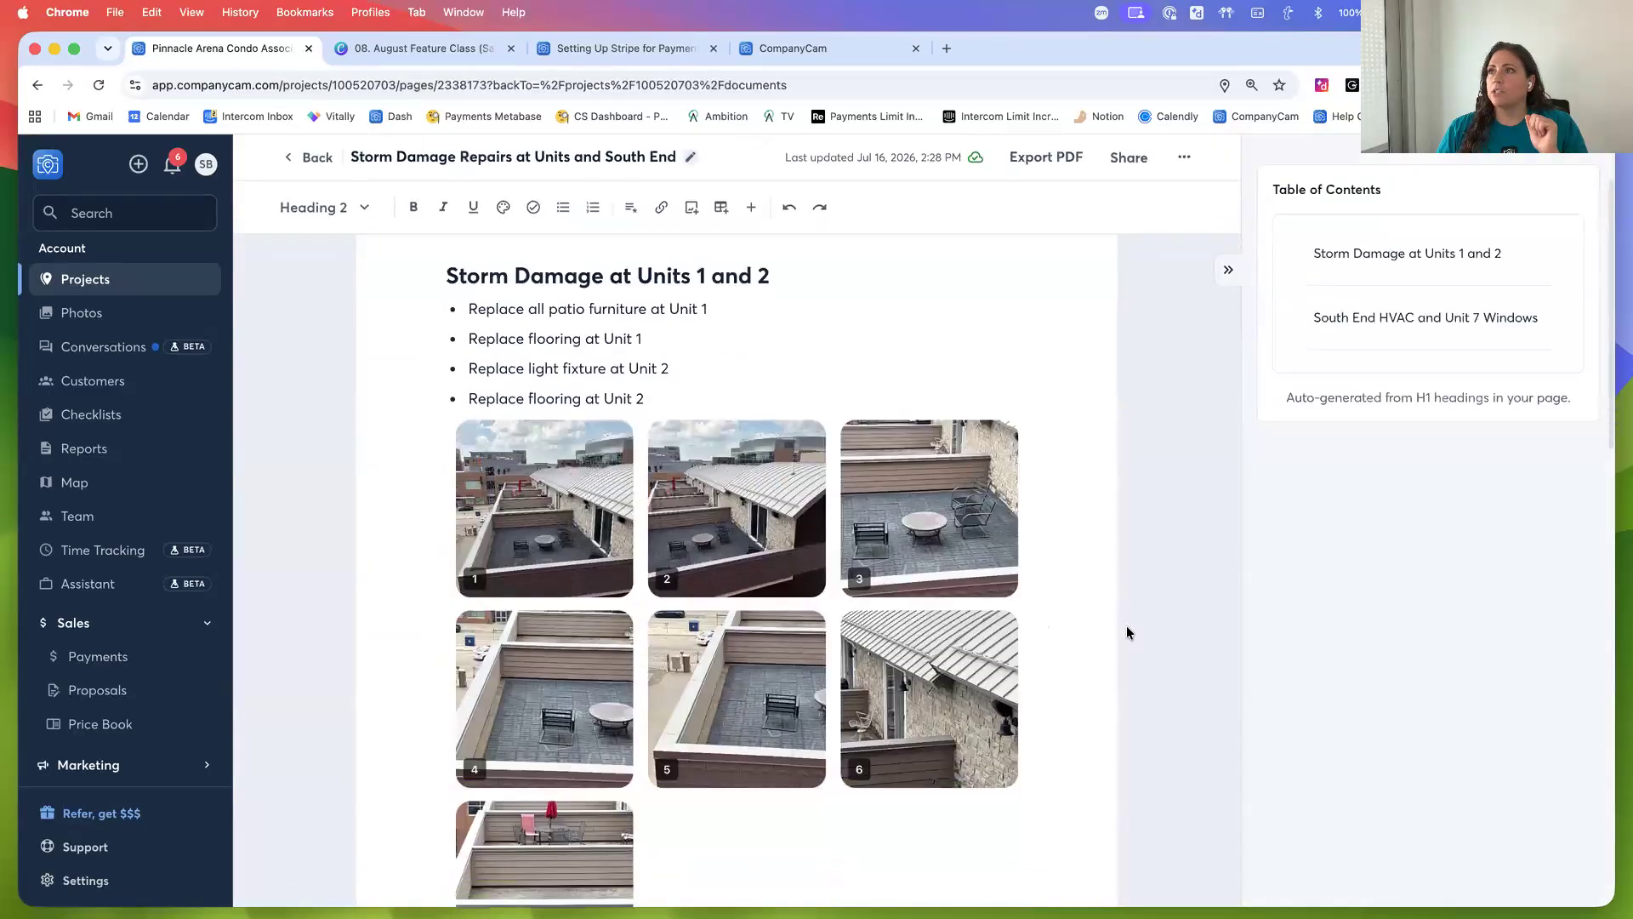
scroll(1091, 610, "down", 5)
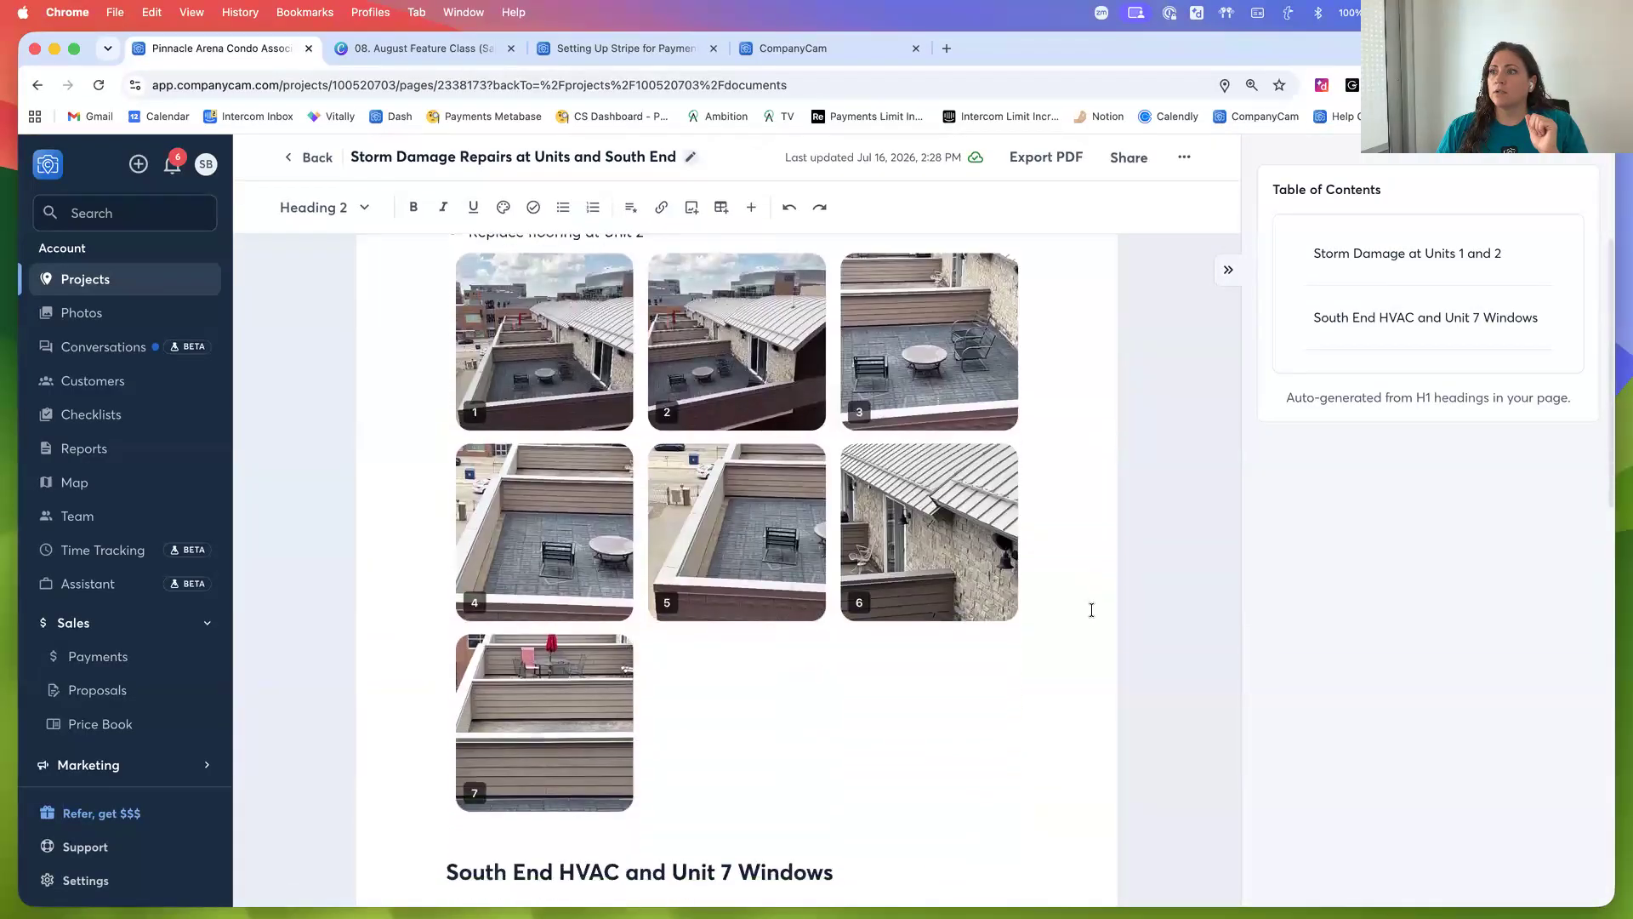
scroll(564, 664, "up", 6)
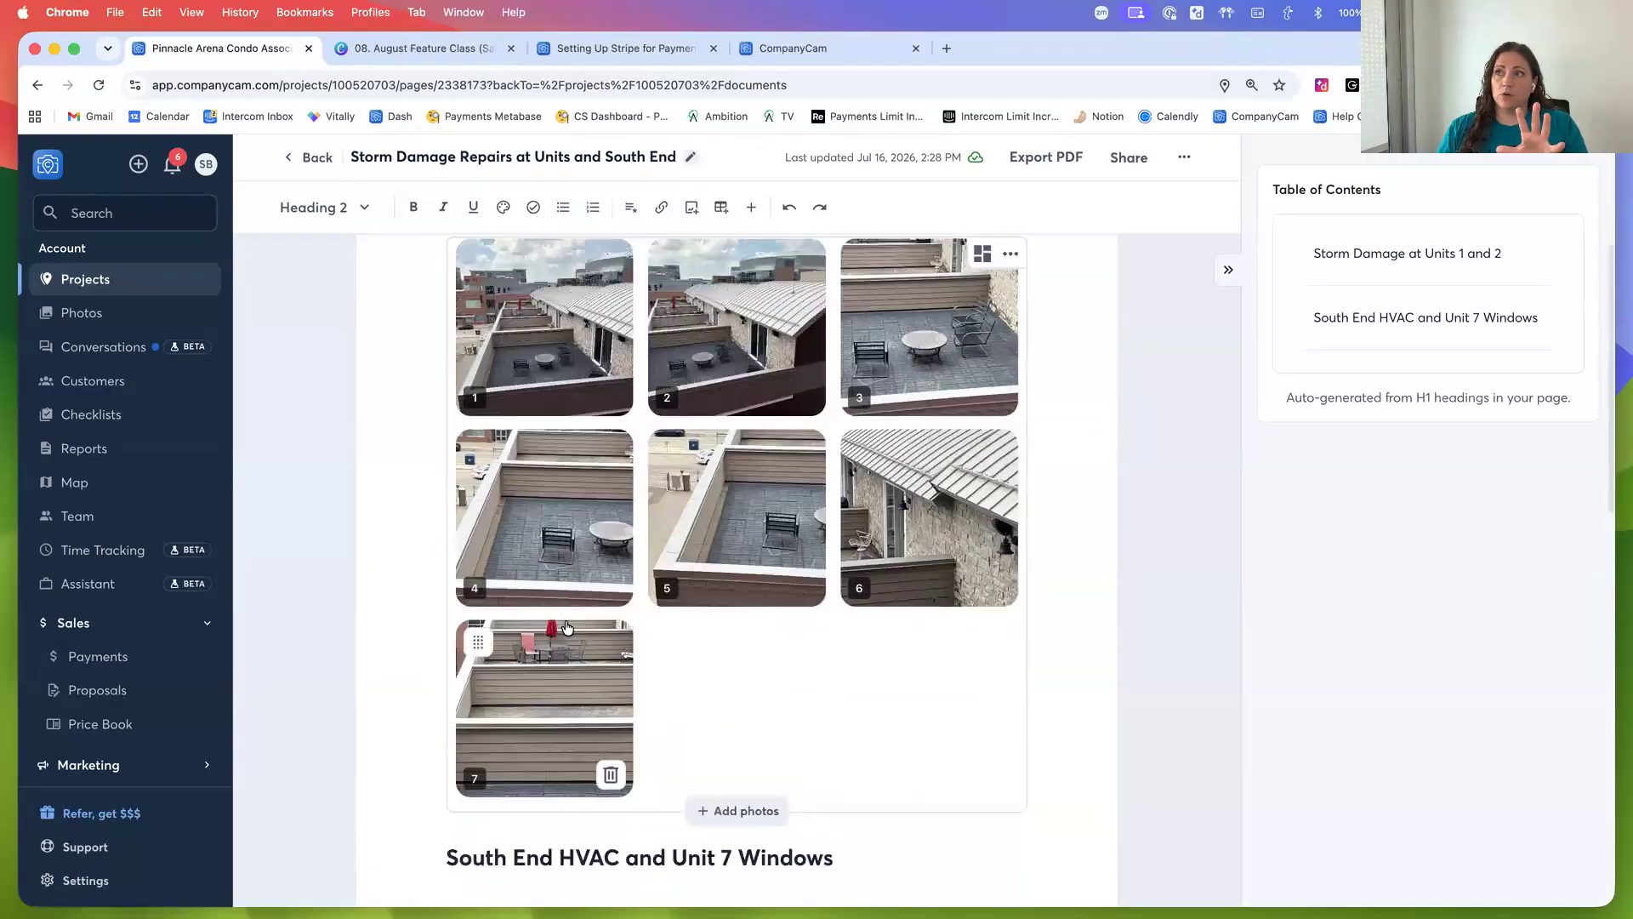
left_click(297, 158)
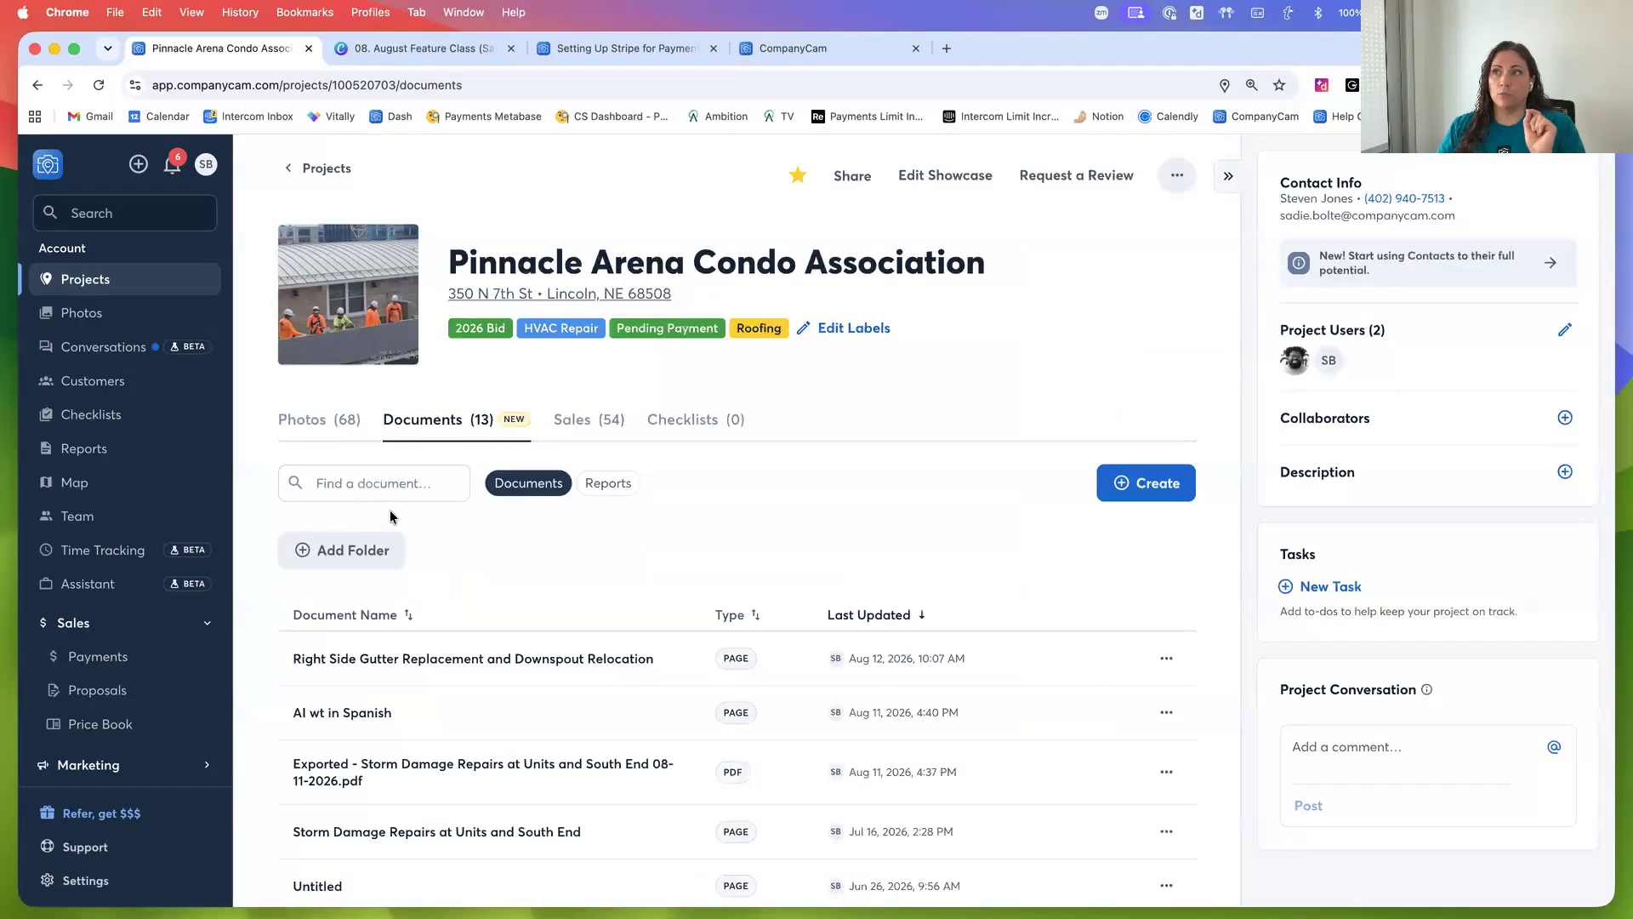
Create a new proposal and attach the Storm Damage Repairs at Units and South End and Right Side Gutter Replacement pages to the AI draft
left_click(588, 431)
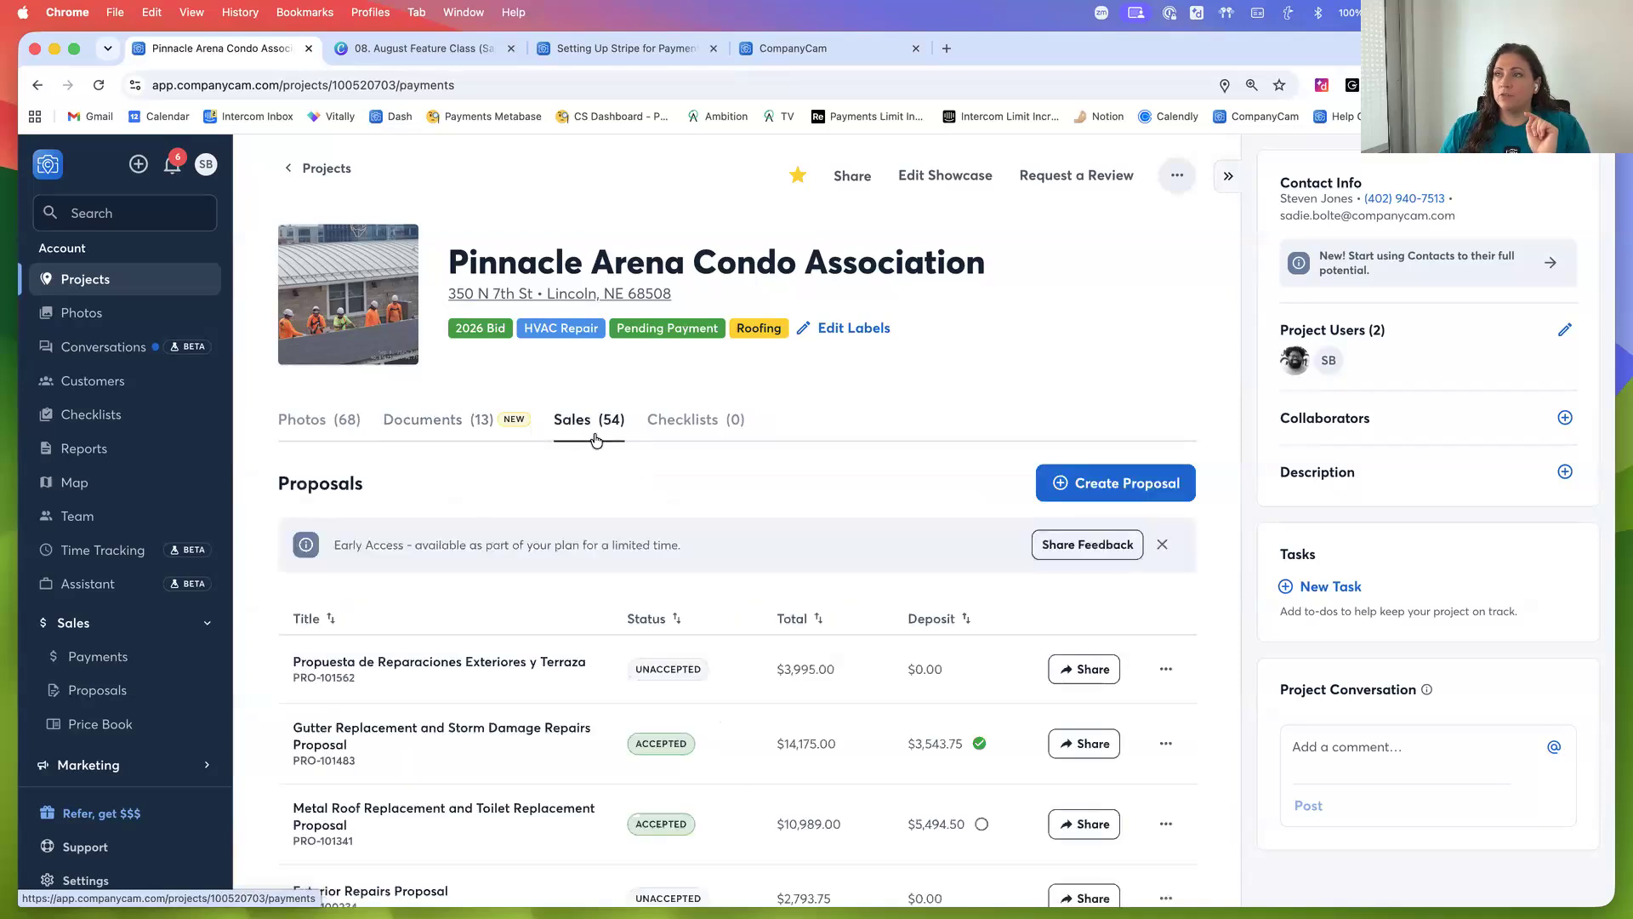
left_click(1181, 474)
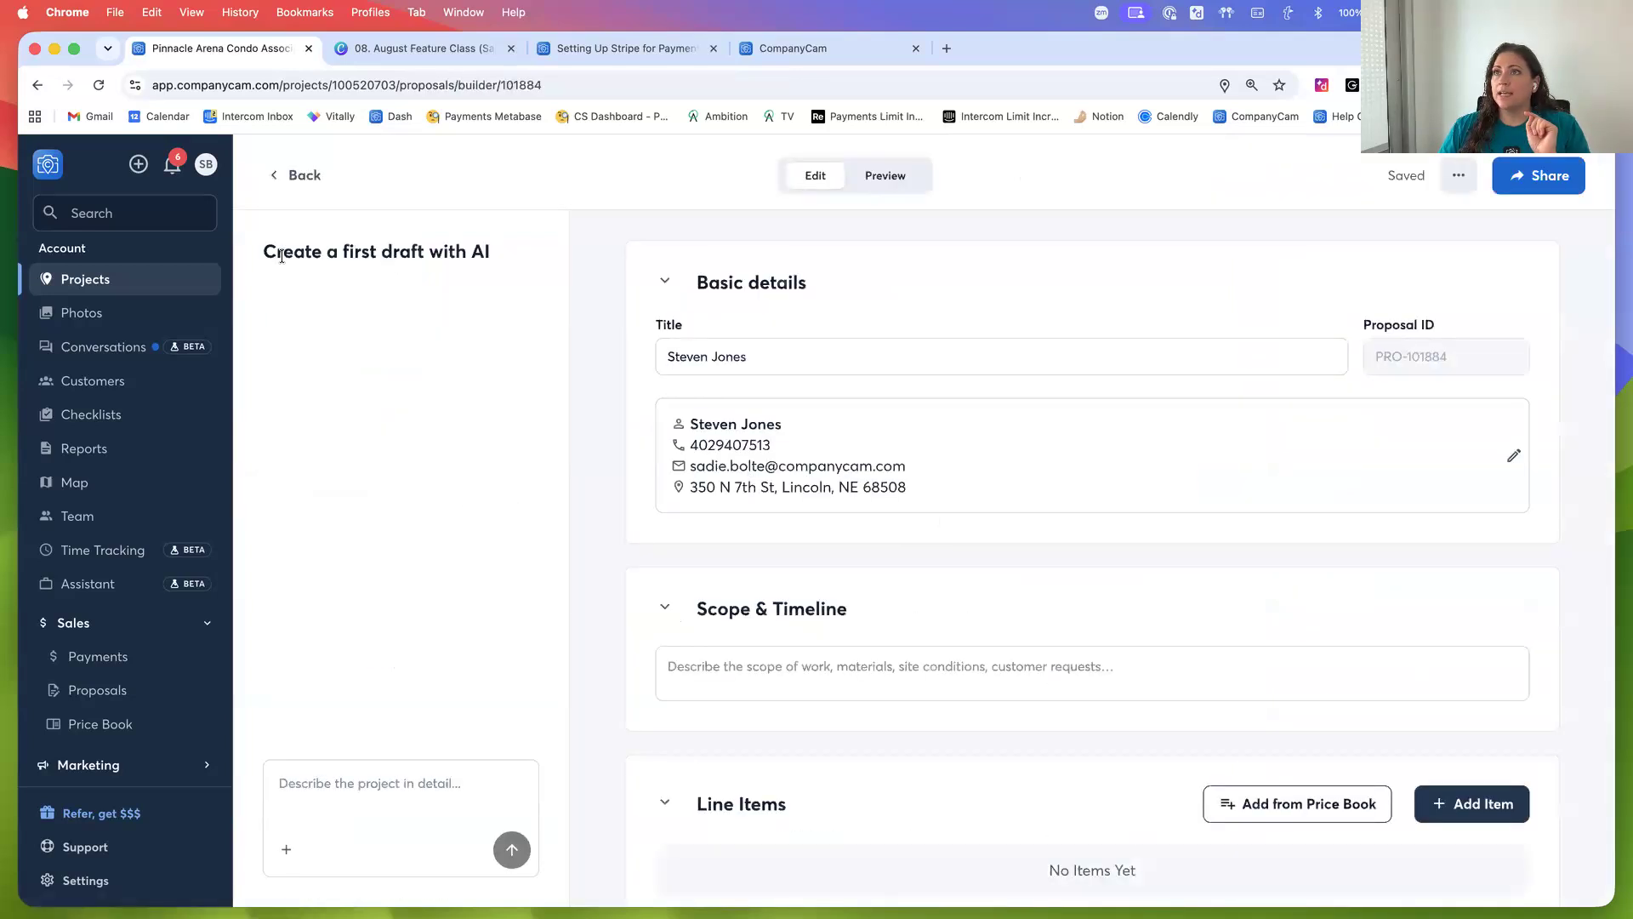
left_click(334, 784)
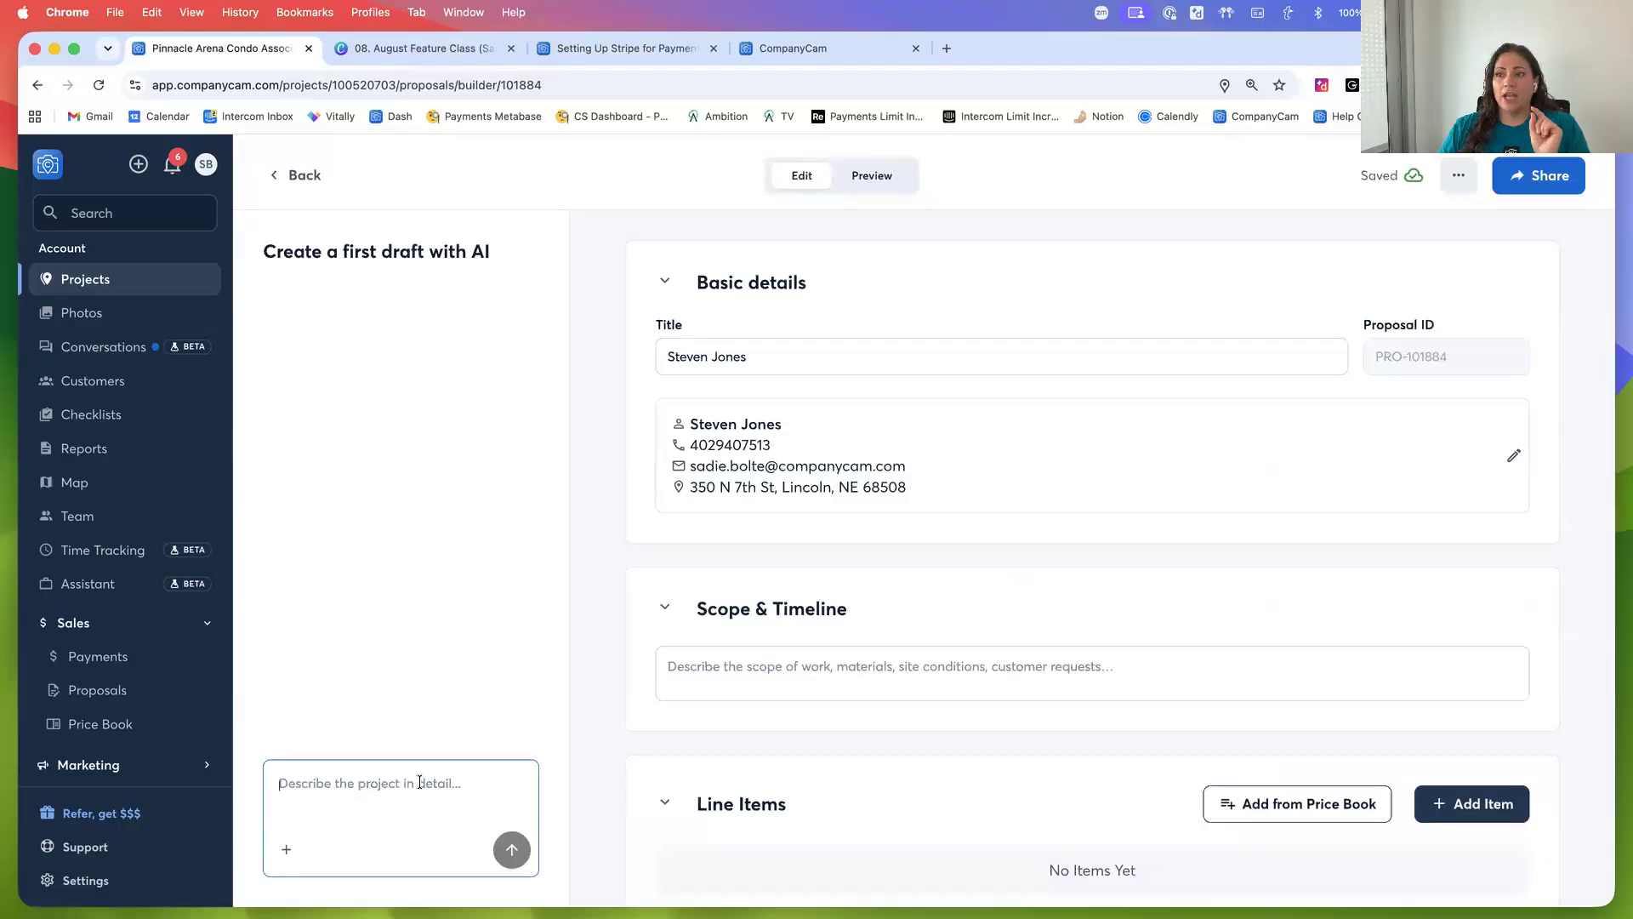
left_click(286, 853)
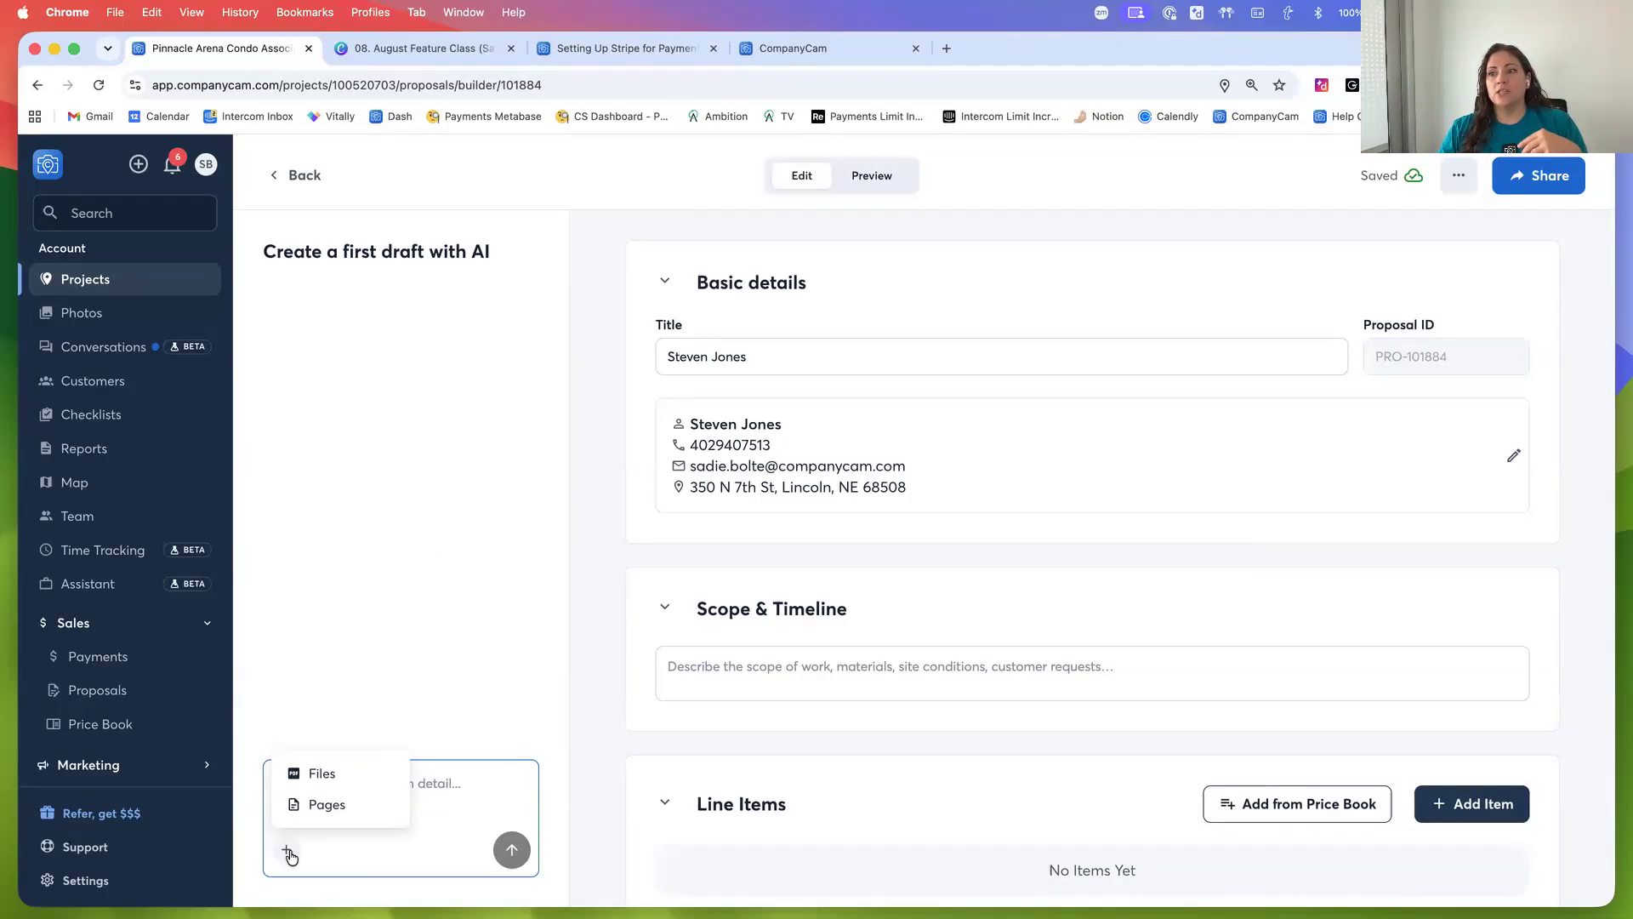
left_click(326, 805)
left_click(425, 467)
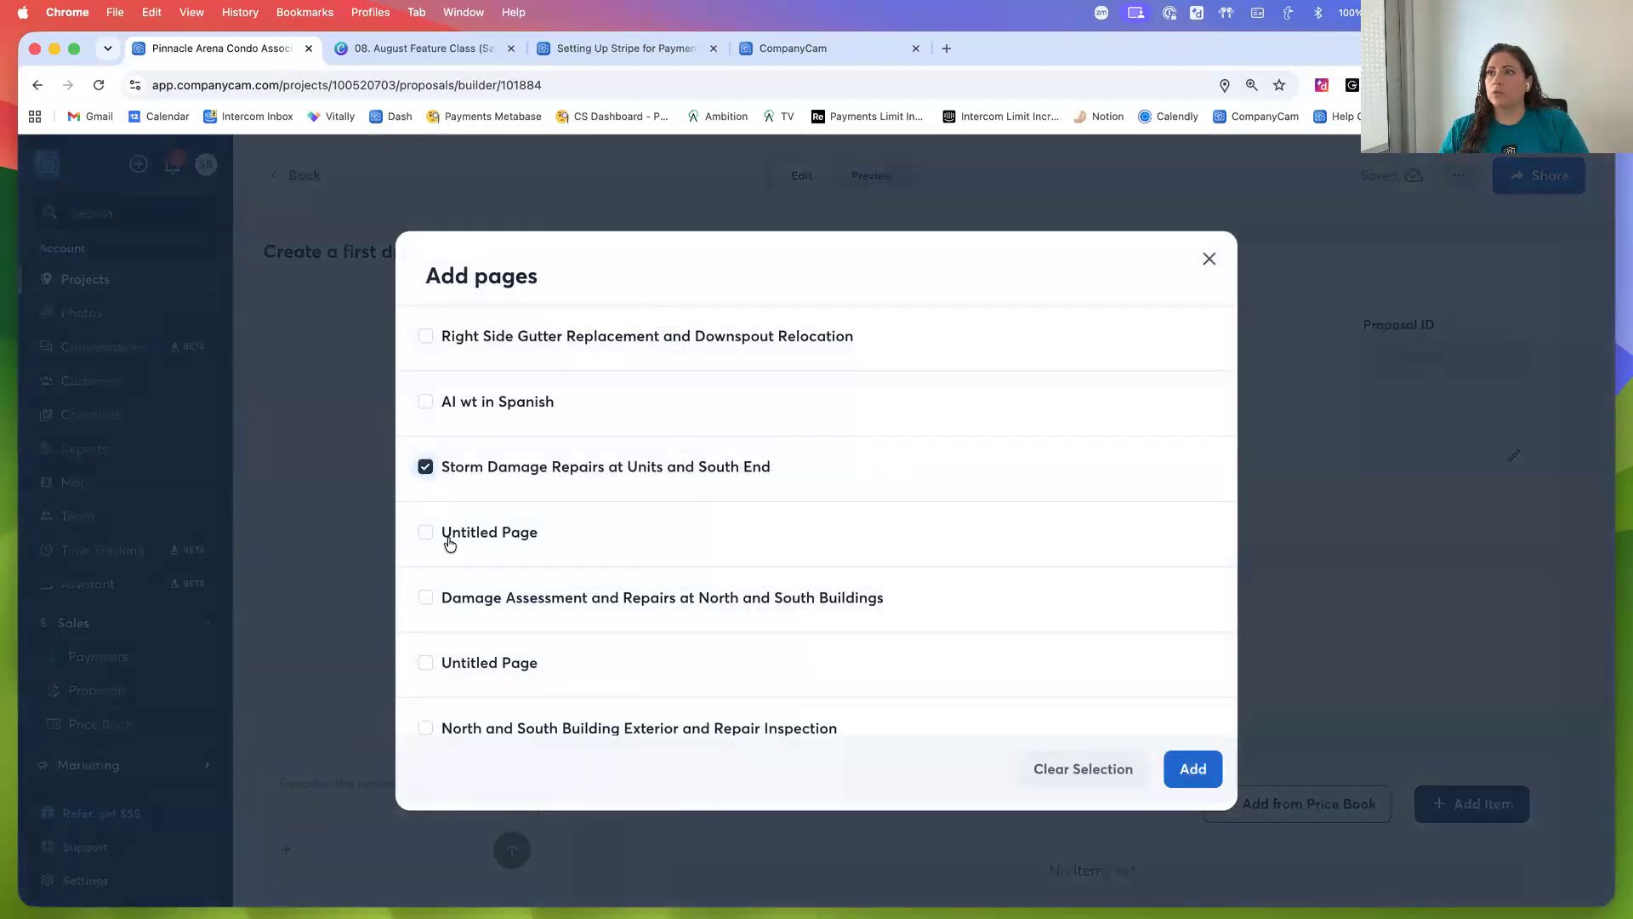
left_click(426, 336)
left_click(1193, 771)
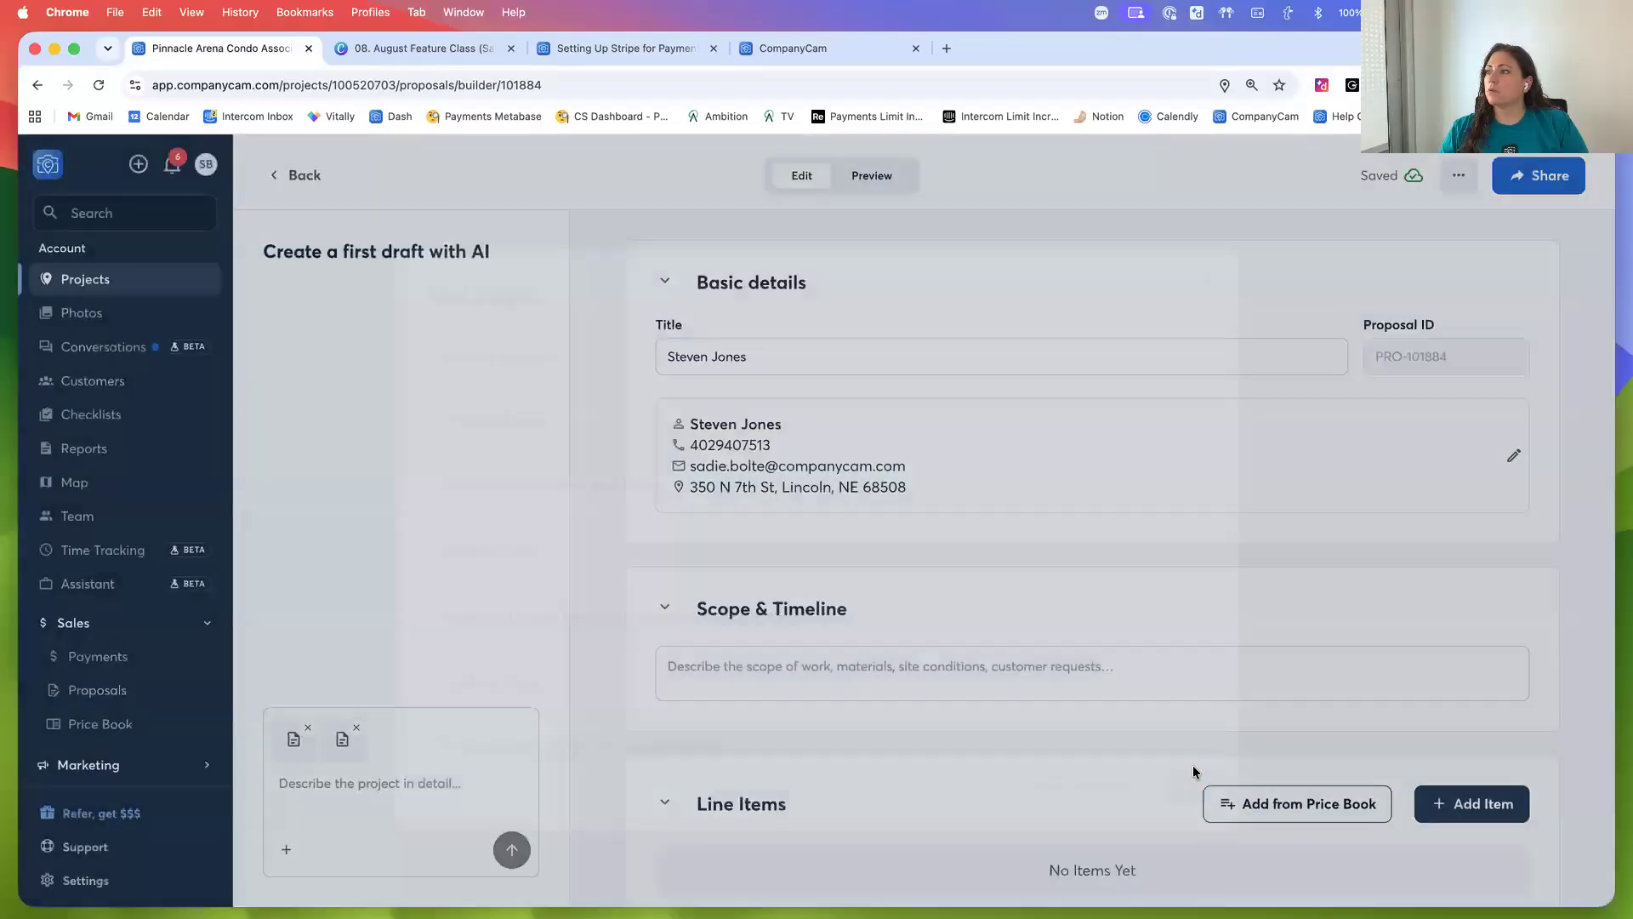
Ask the AI to "build proposal based off these docs" and submit the request
left_click(430, 797)
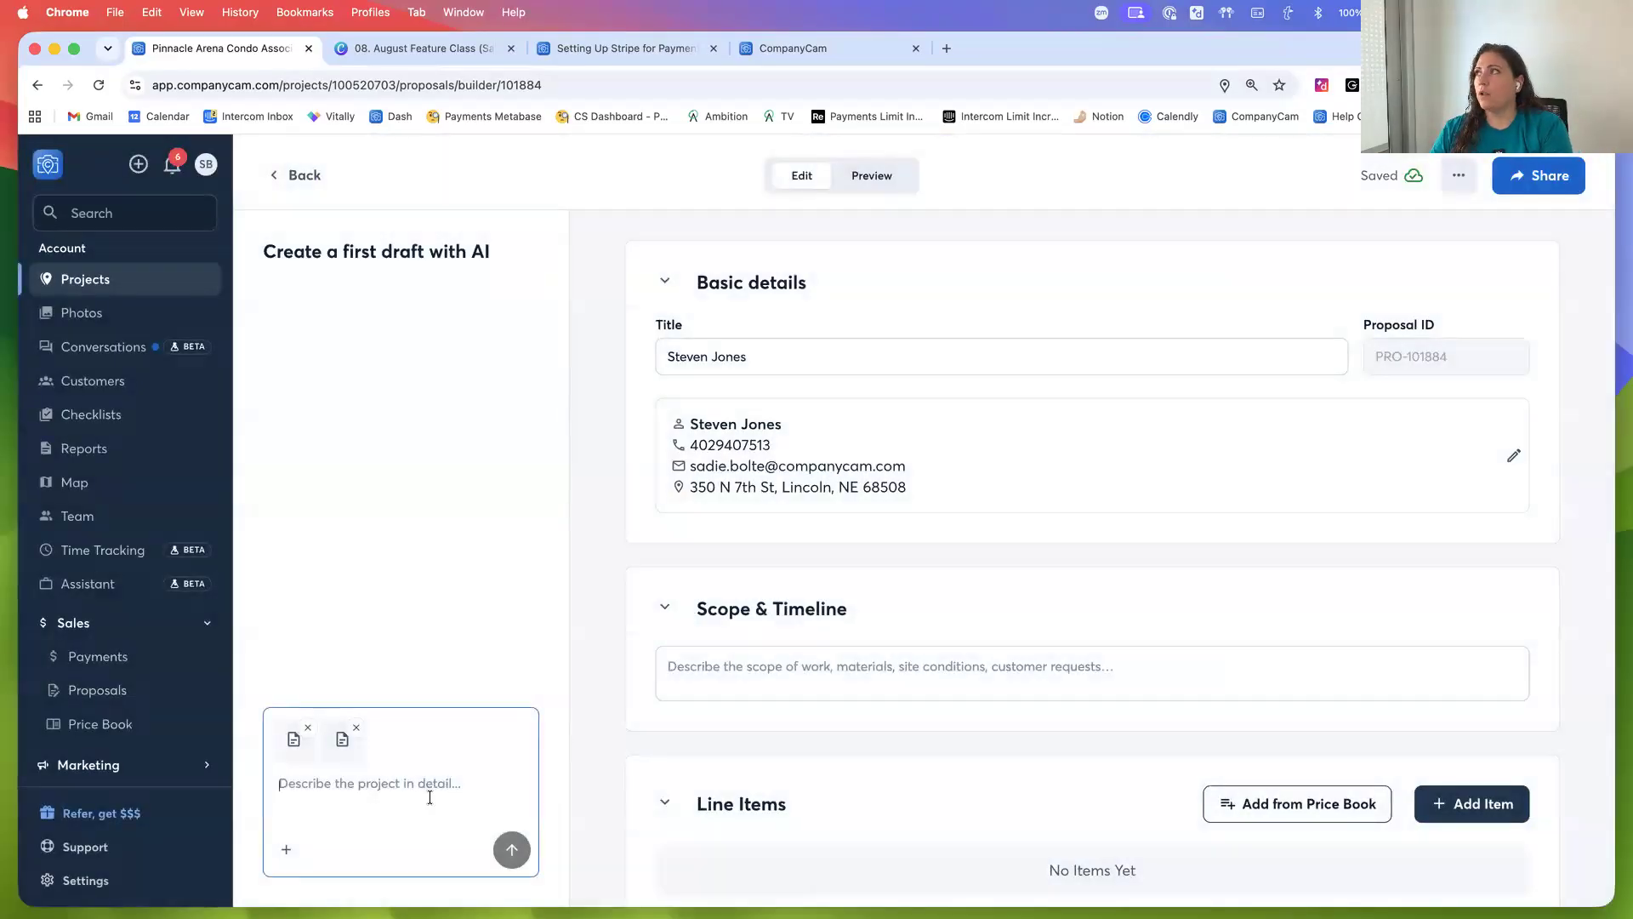
type("build")
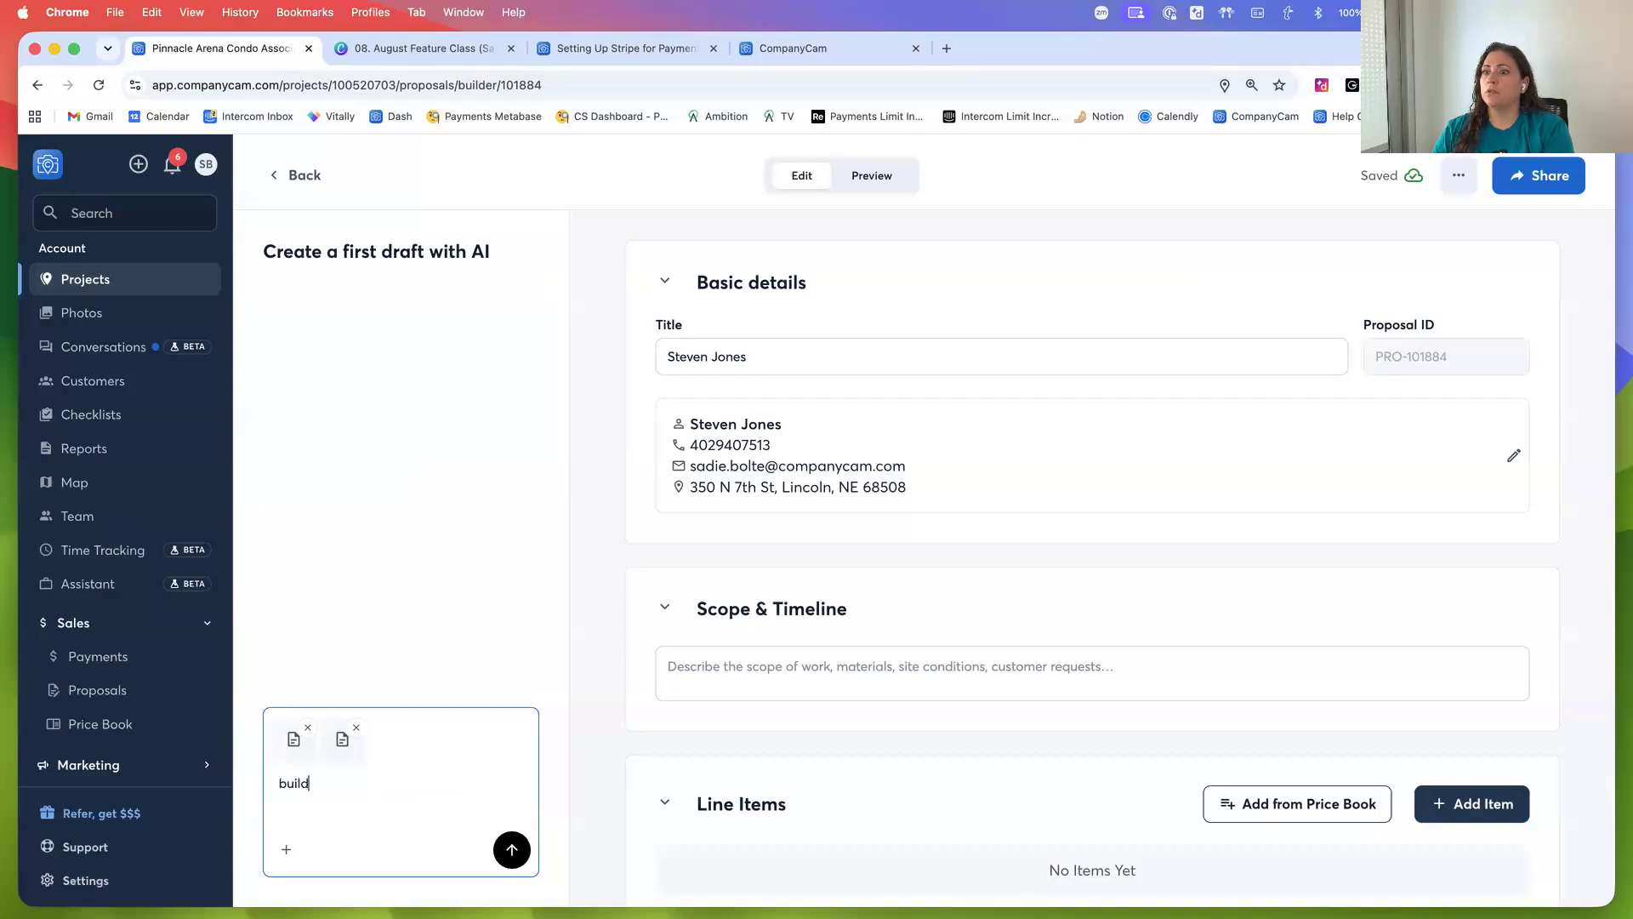
type(" proposal based off the")
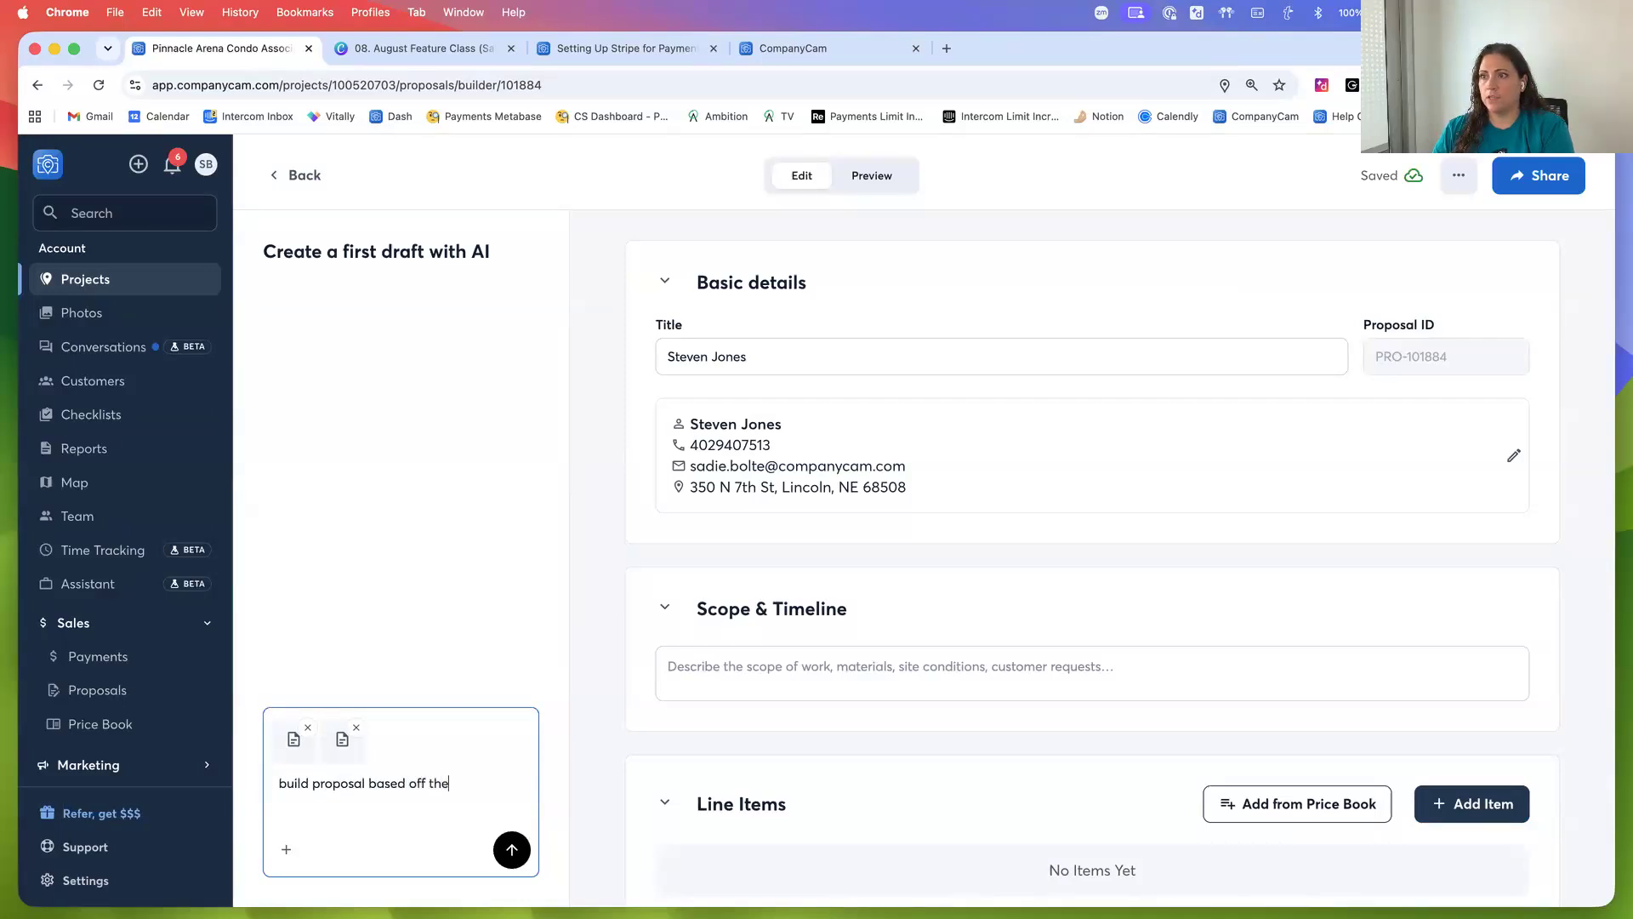
type("se docs")
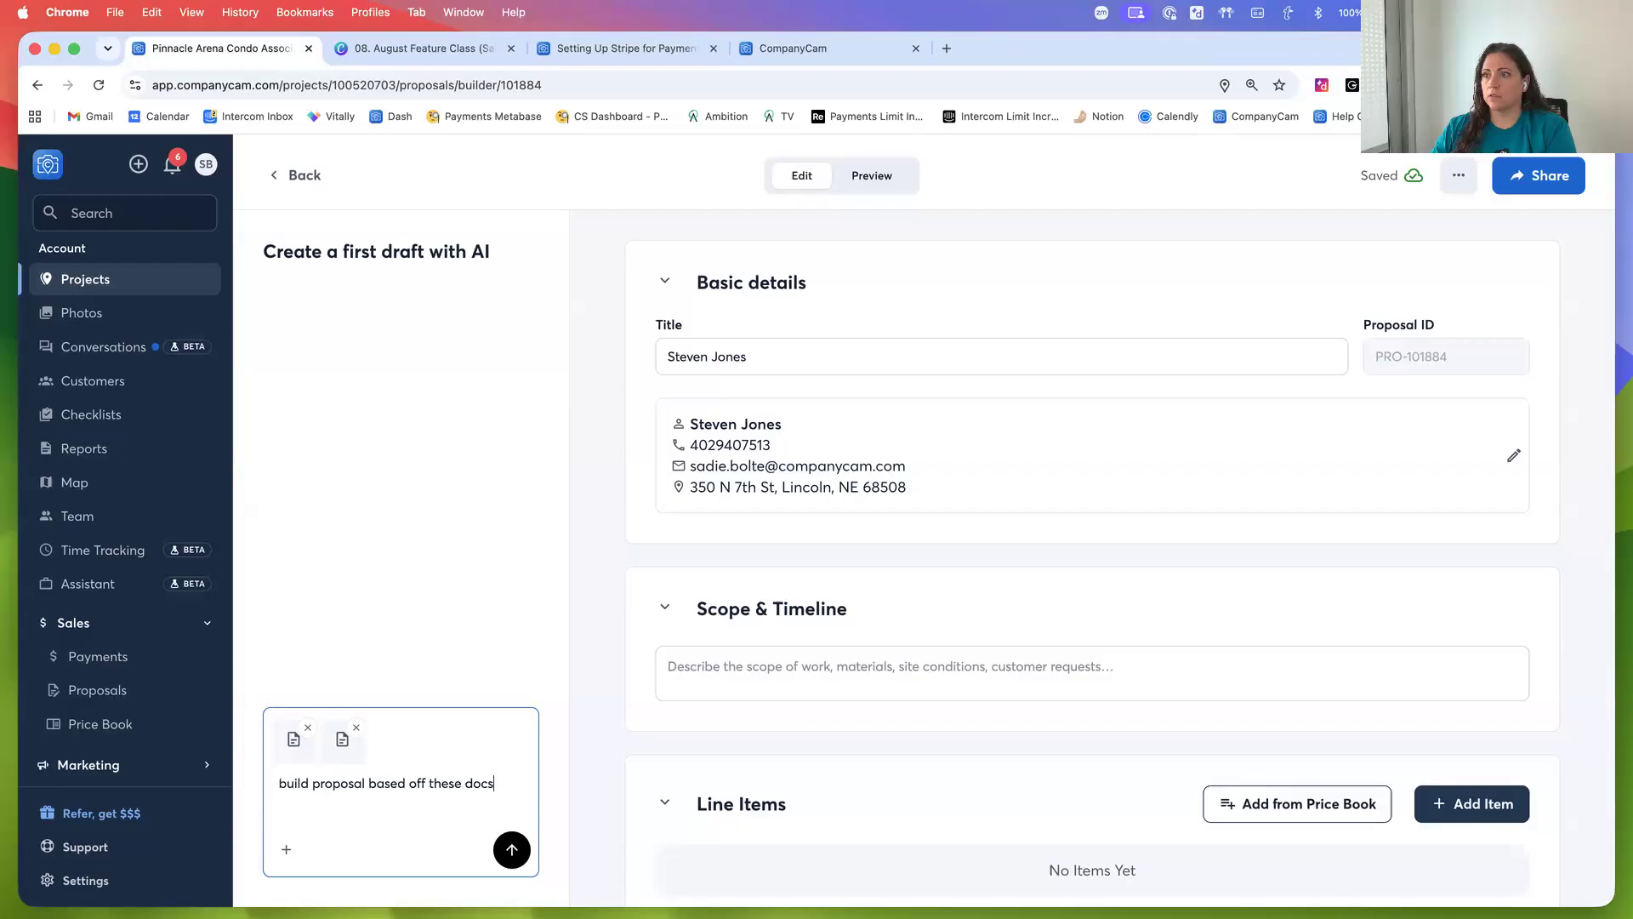
left_click(512, 849)
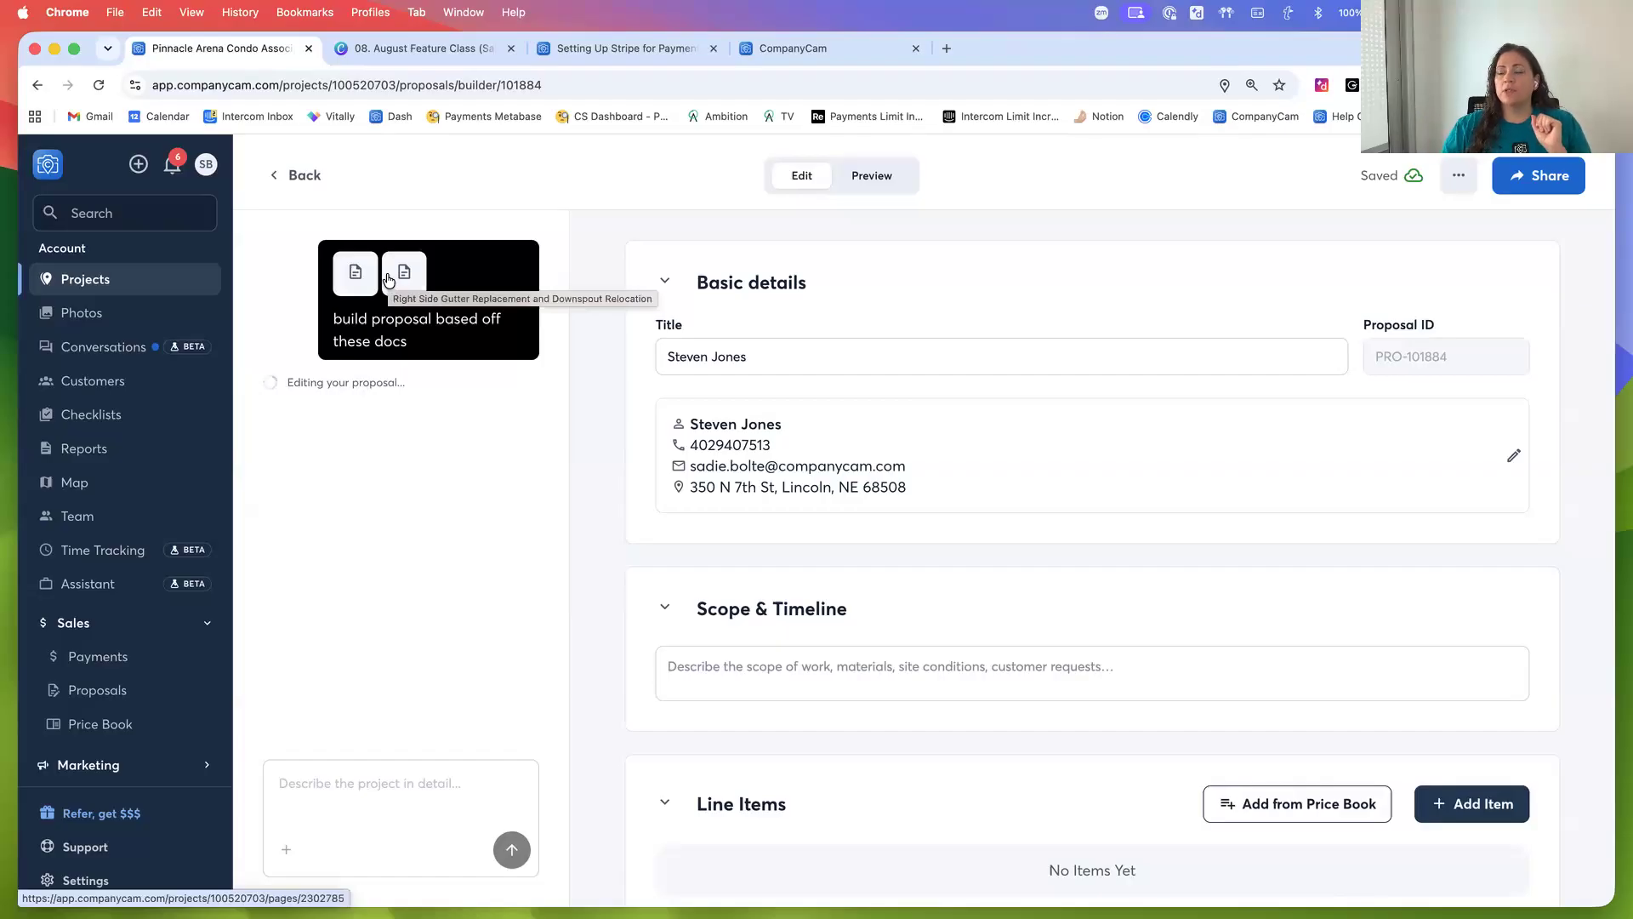
Review the AI-generated scope and line items of the new condo proposal
scroll(584, 609, "down", 3)
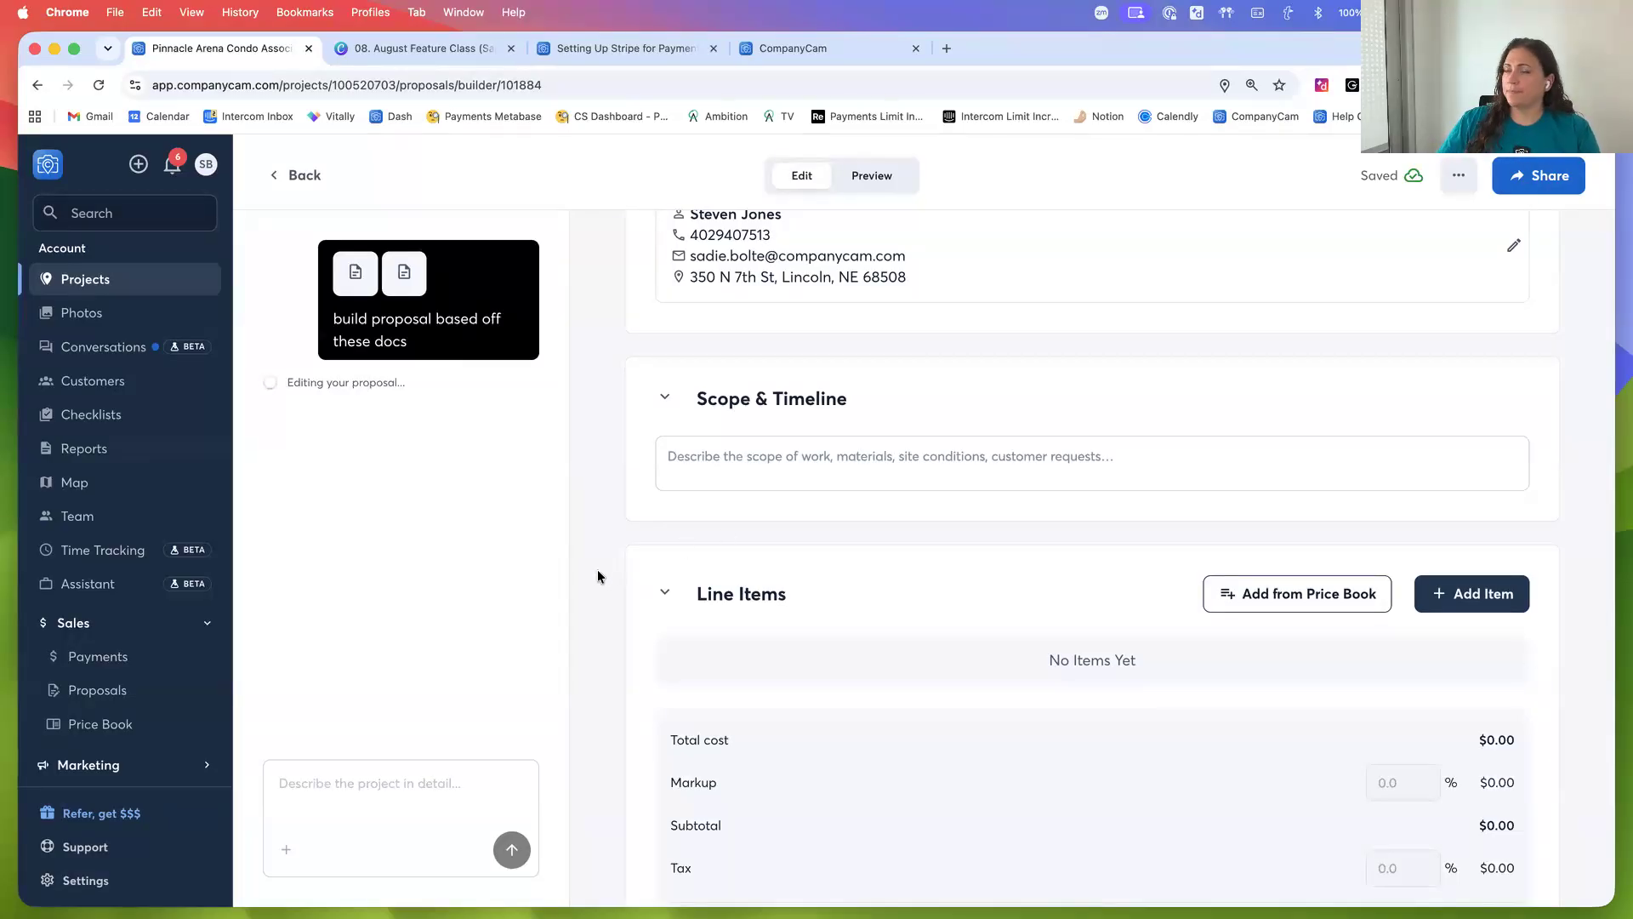
scroll(598, 585, "down", 2)
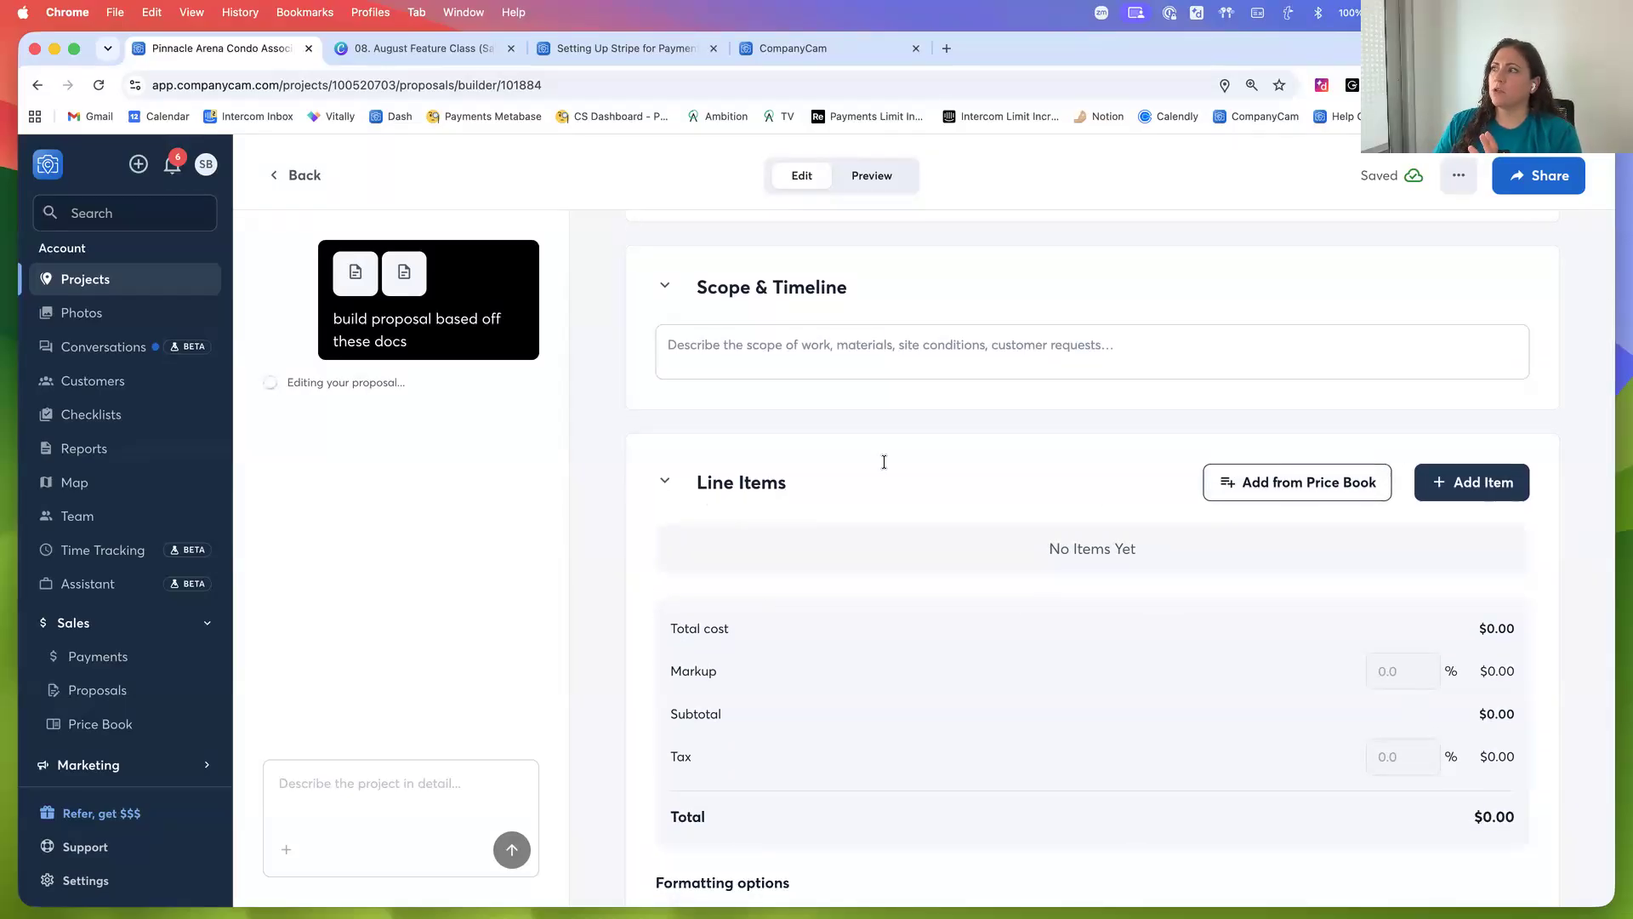
scroll(1261, 580, "down", 2)
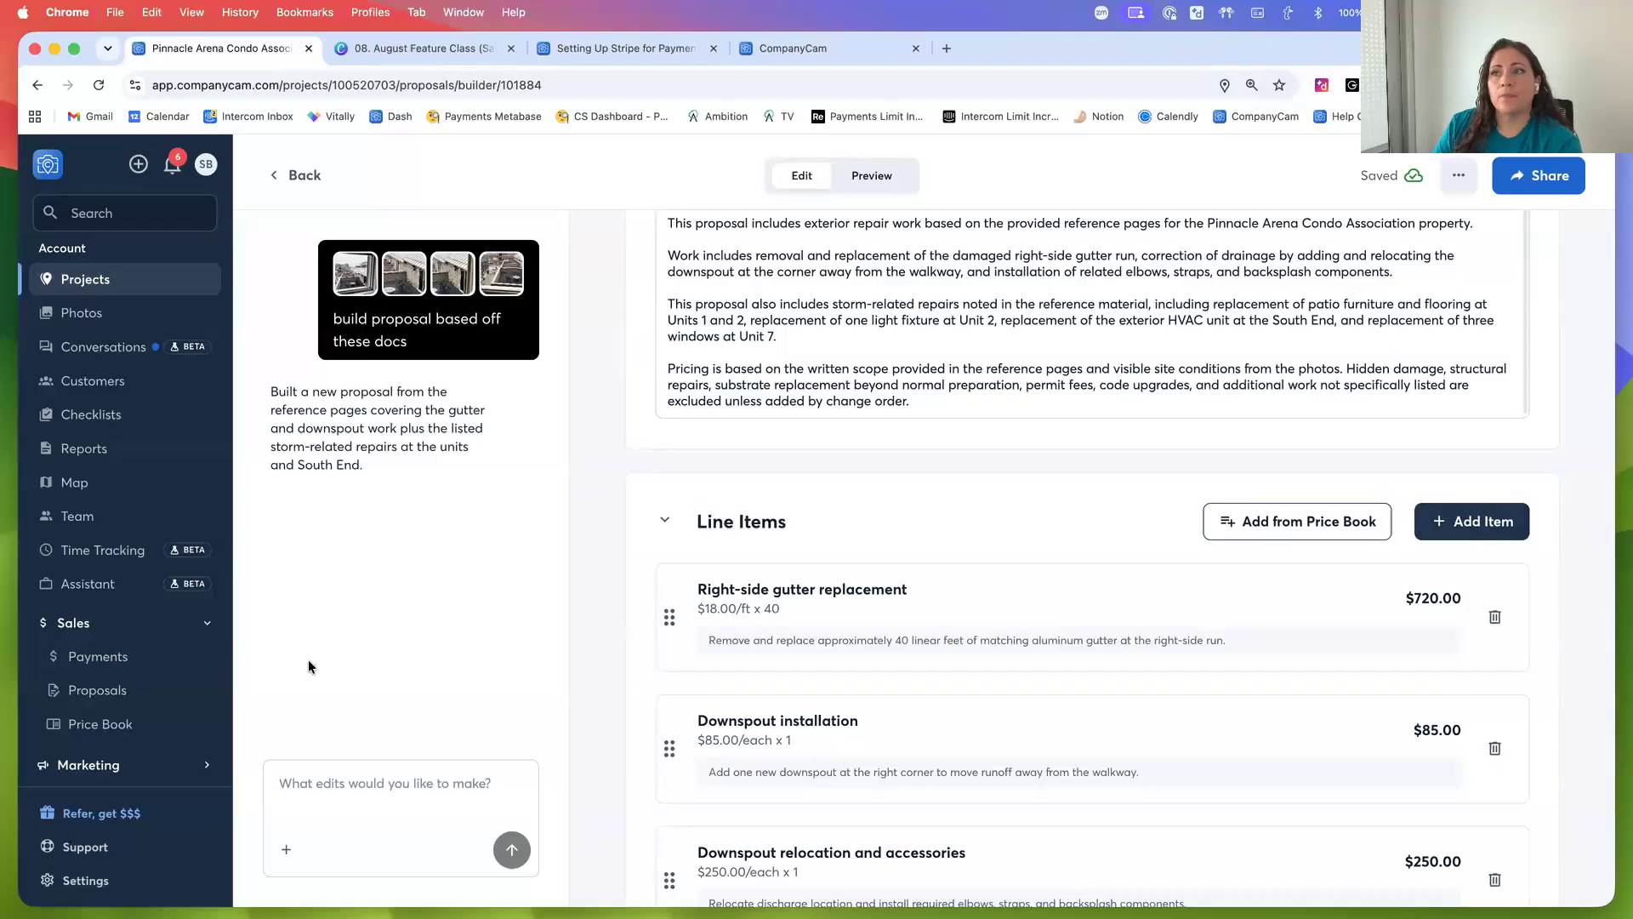
scroll(609, 520, "down", 2)
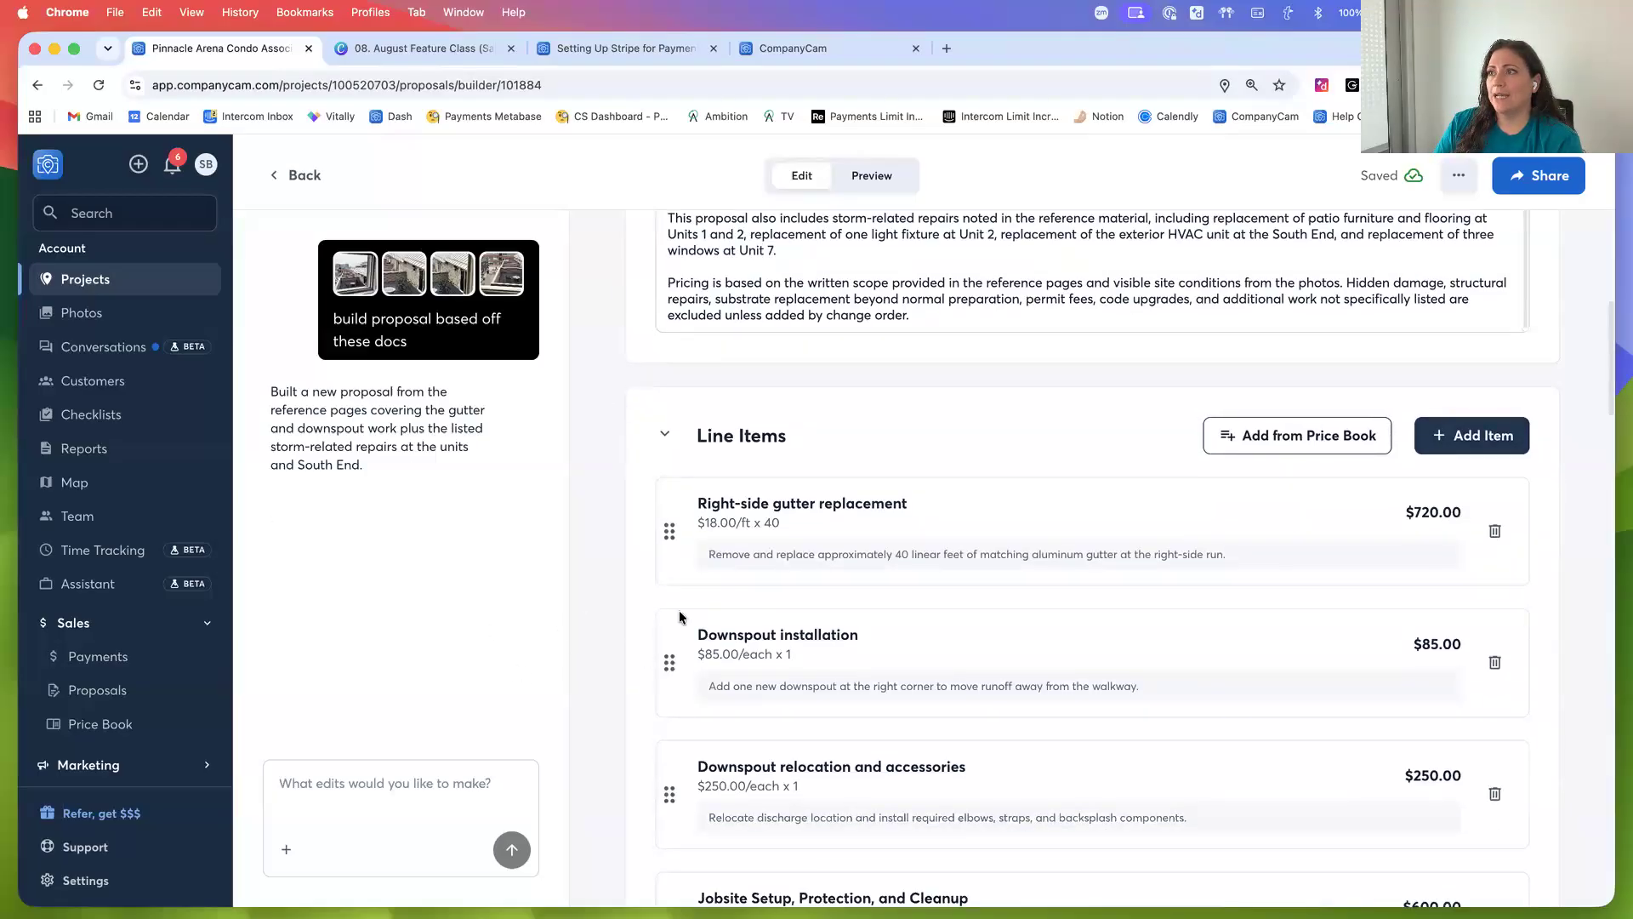
scroll(631, 612, "up", 5)
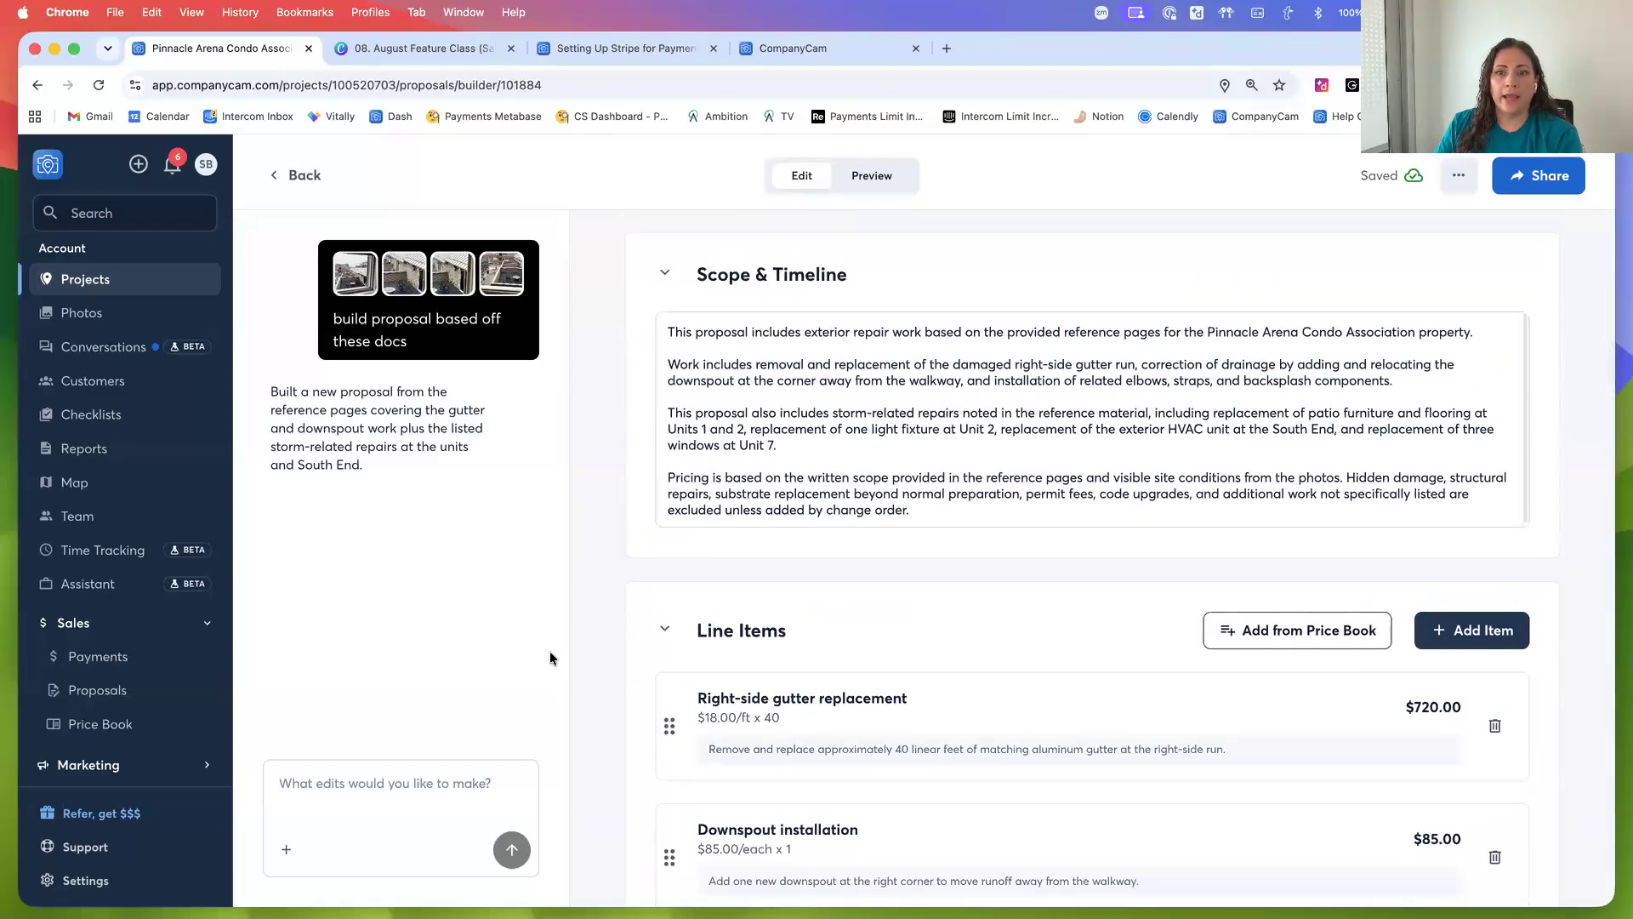
left_click(368, 787)
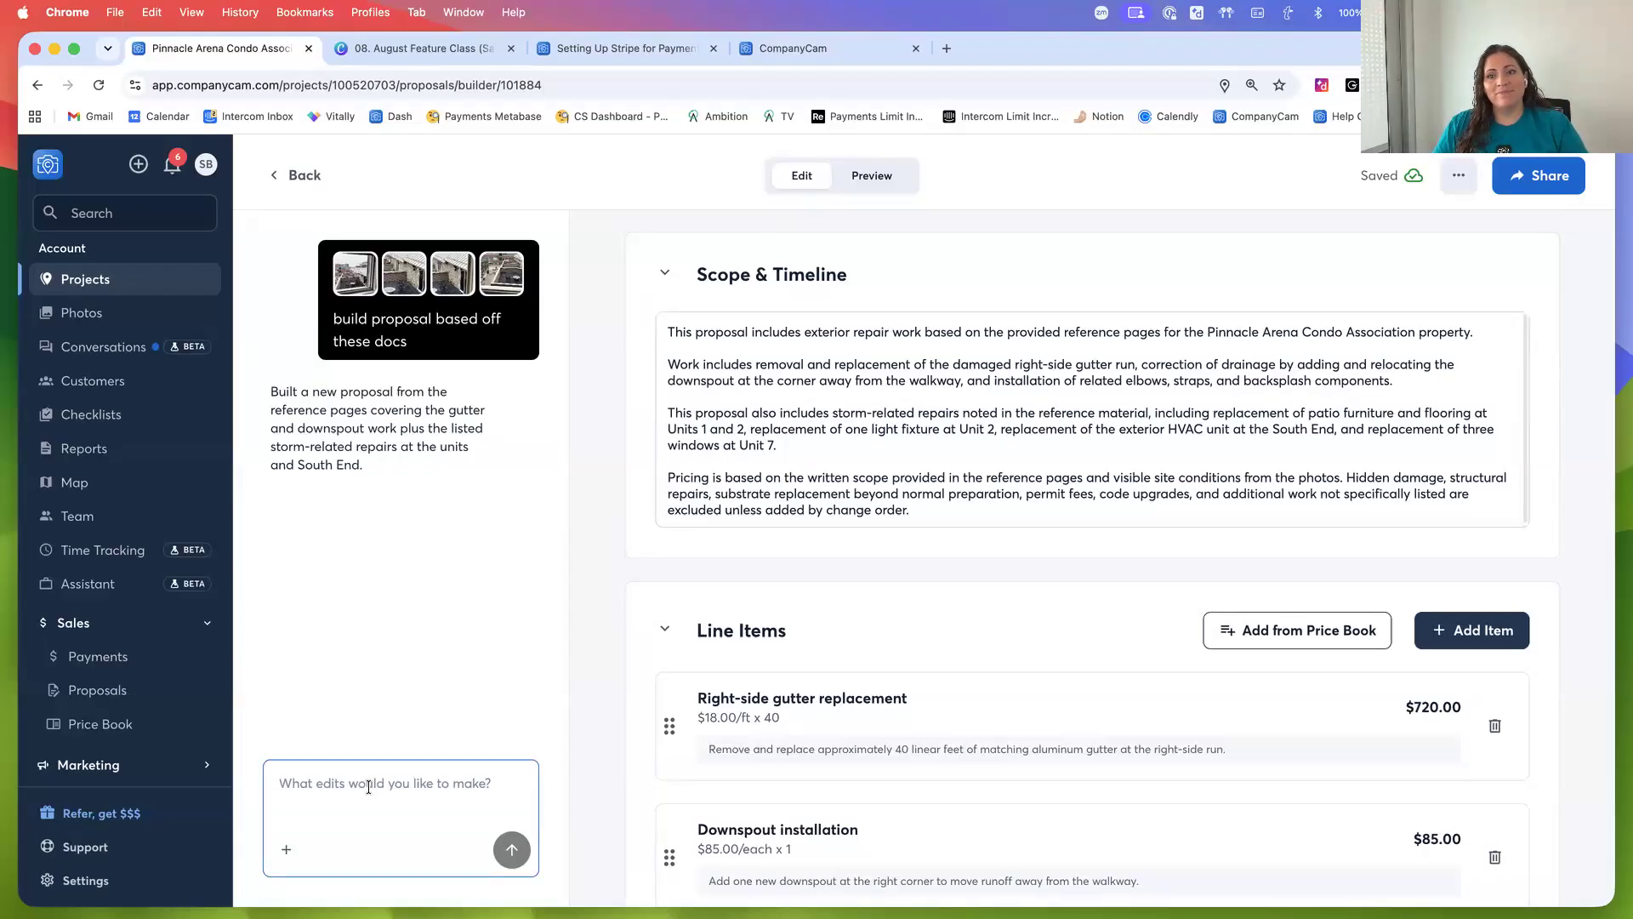
left_click(575, 754)
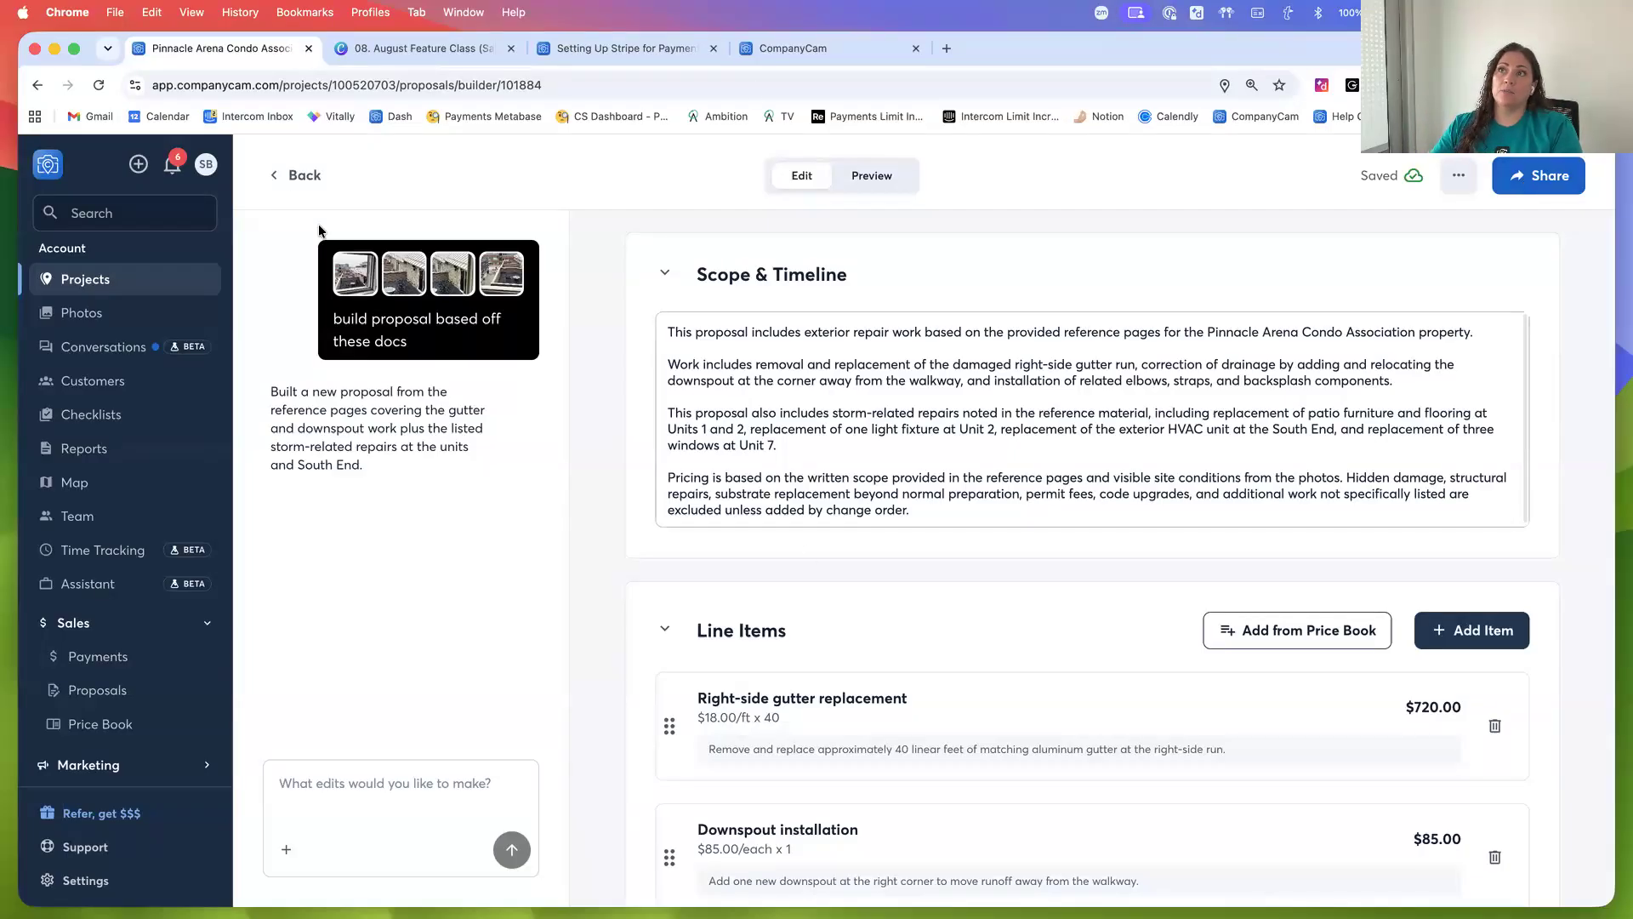
Return to the PBA Condos Pool project and open the accepted pool proposal's client view, then go back
left_click(290, 177)
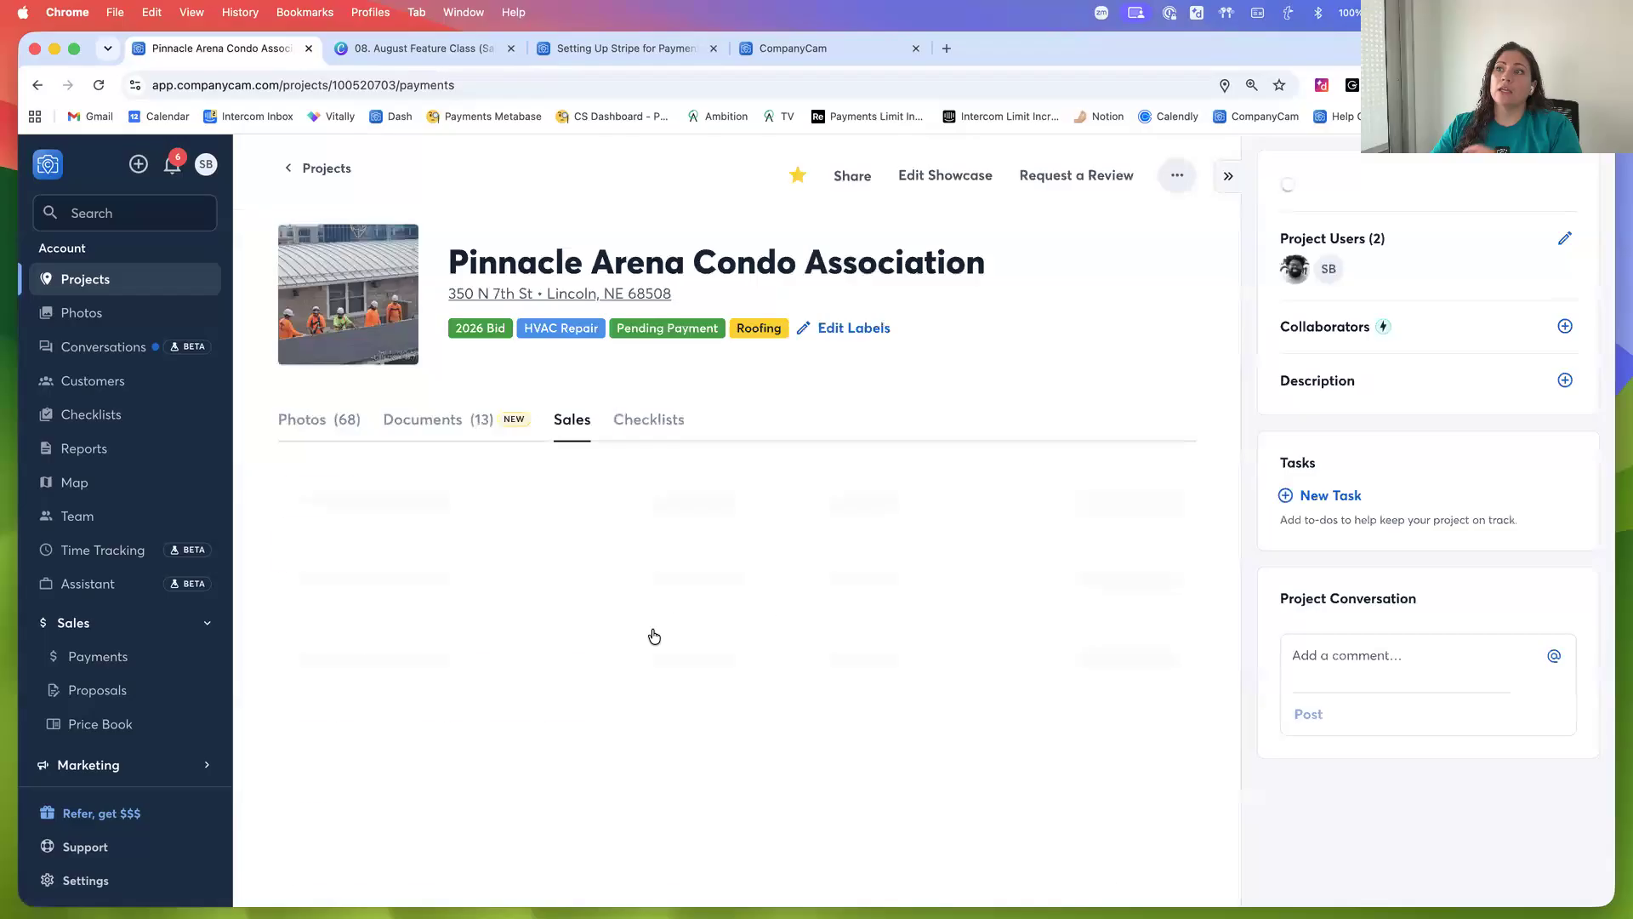
left_click(313, 175)
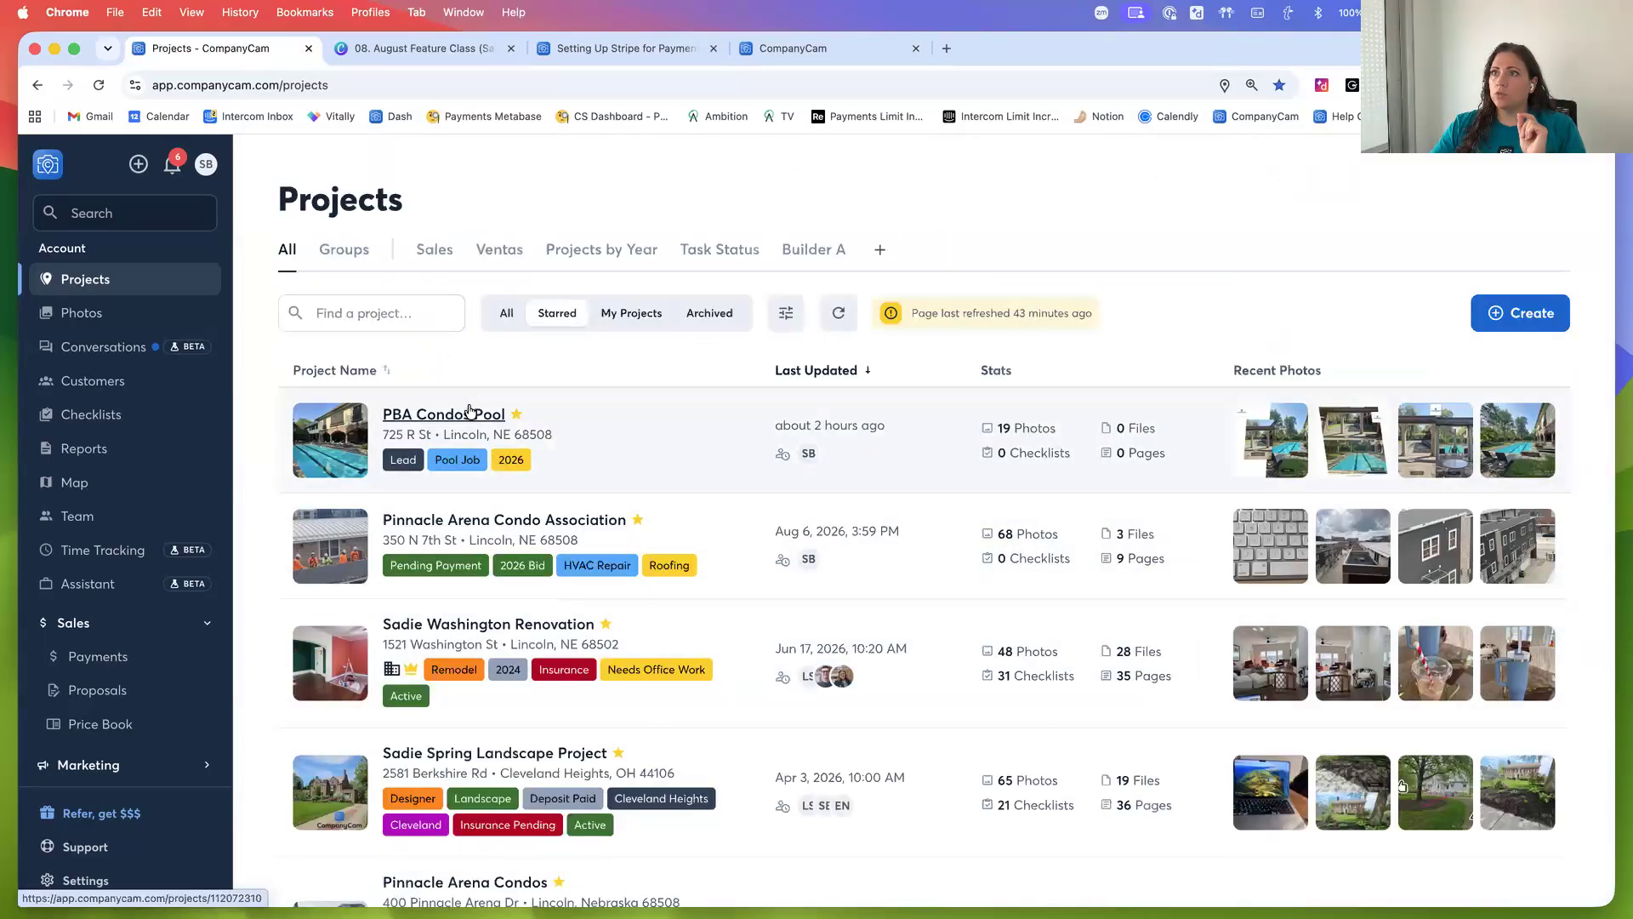
left_click(474, 412)
left_click(562, 418)
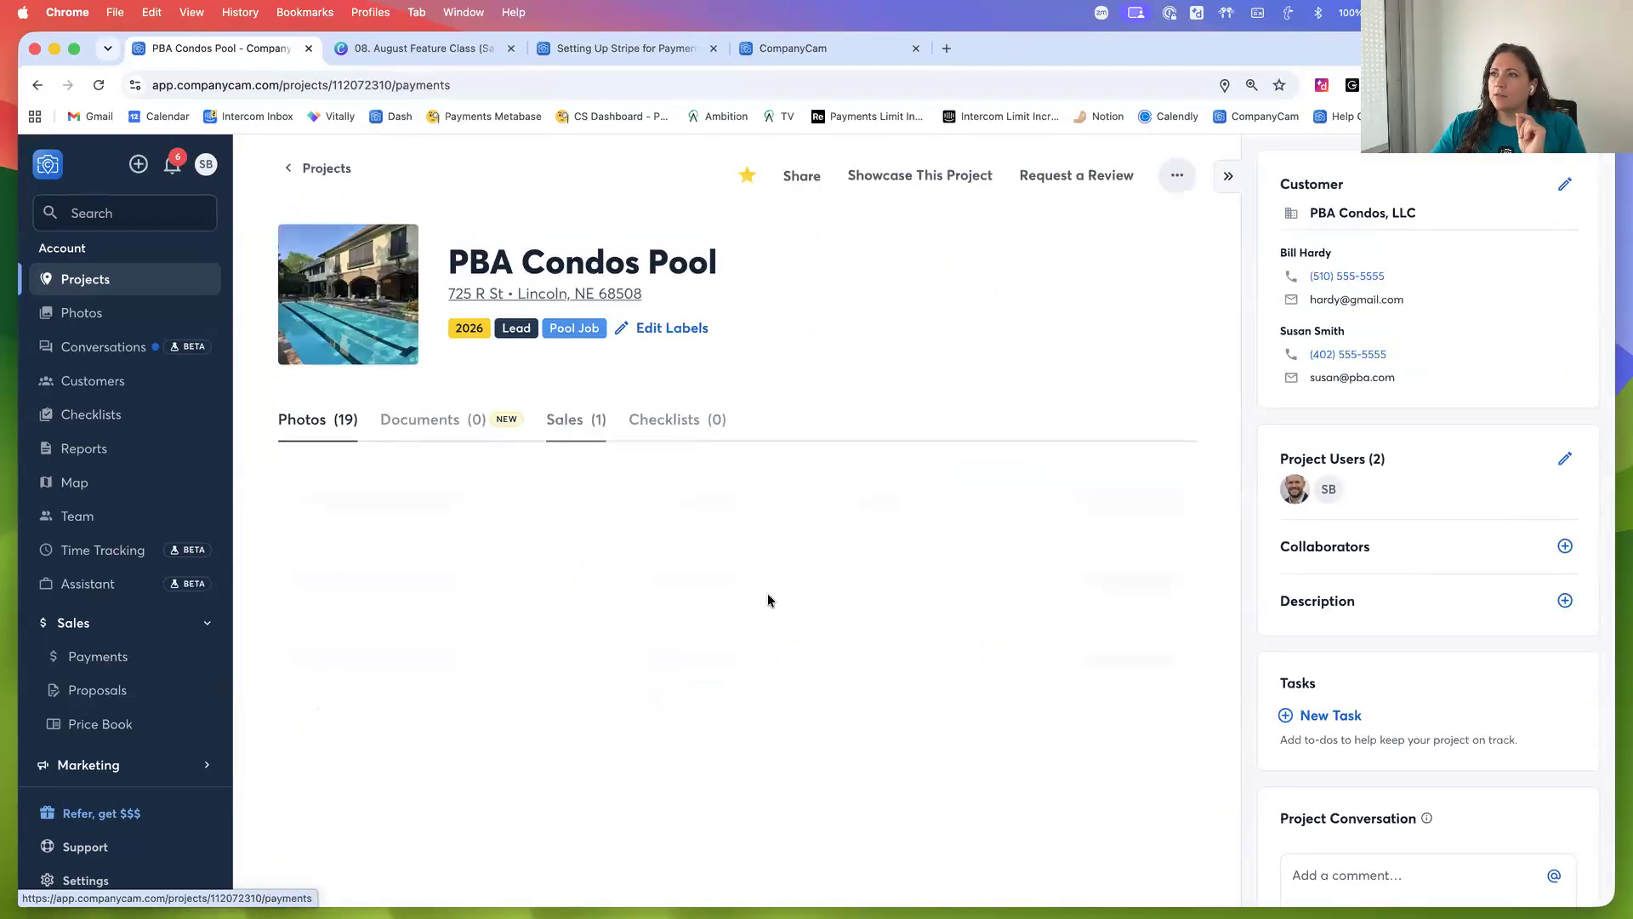
scroll(715, 607, "down", 1)
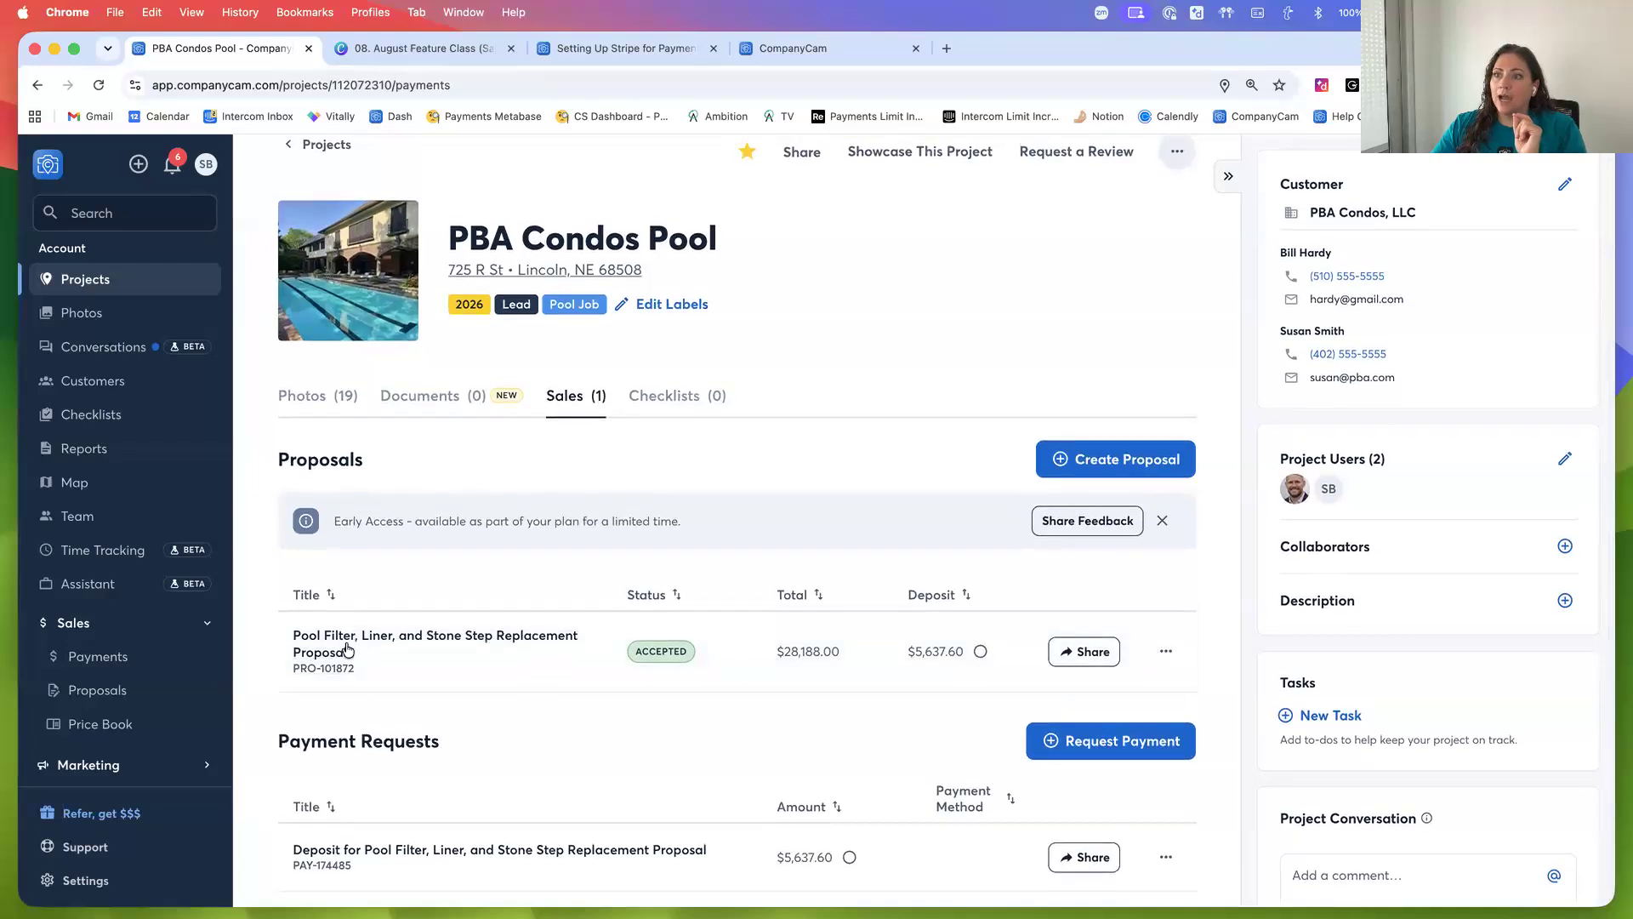
left_click(332, 655)
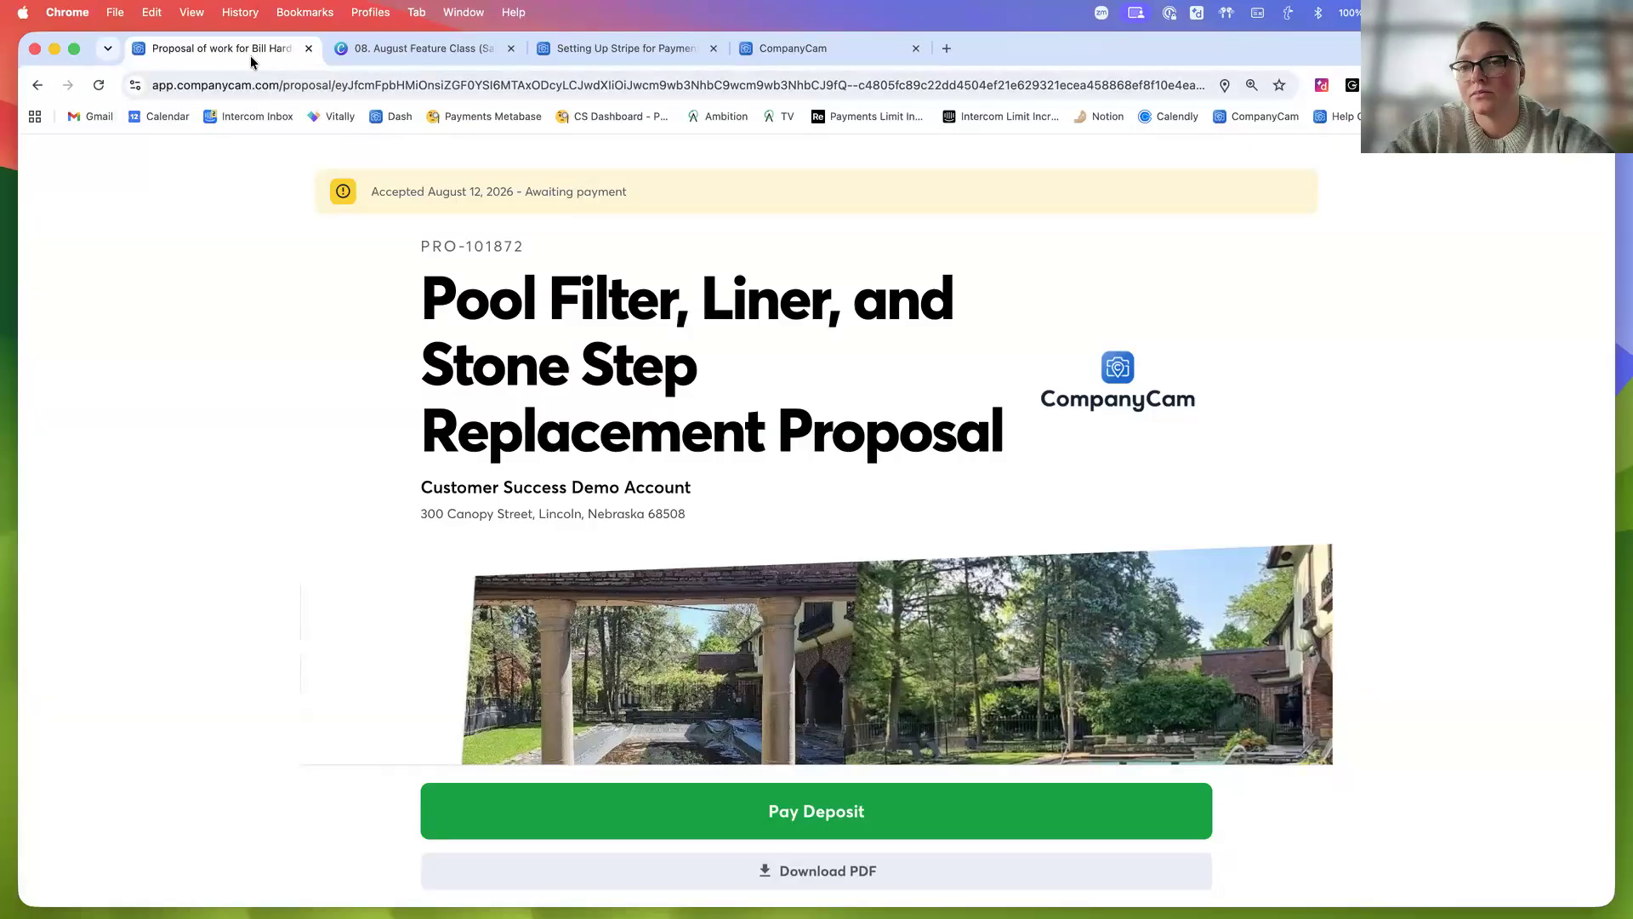
left_click(38, 85)
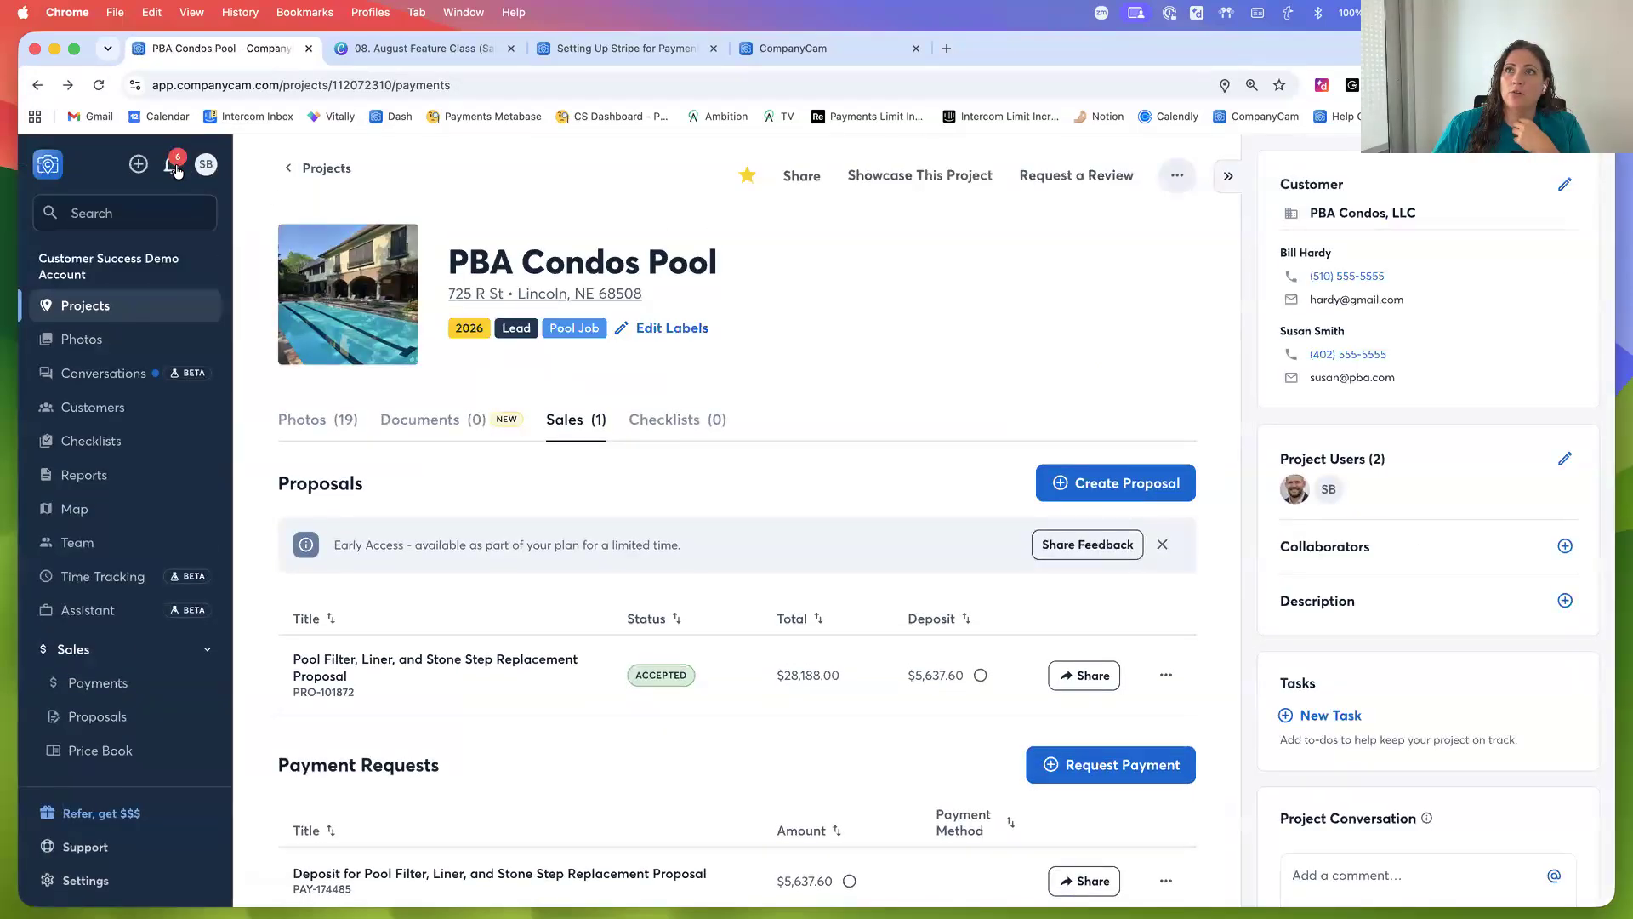
Open the pool proposal's acceptance notification and go to the PBA Condos Pool project's Sales tab
left_click(172, 165)
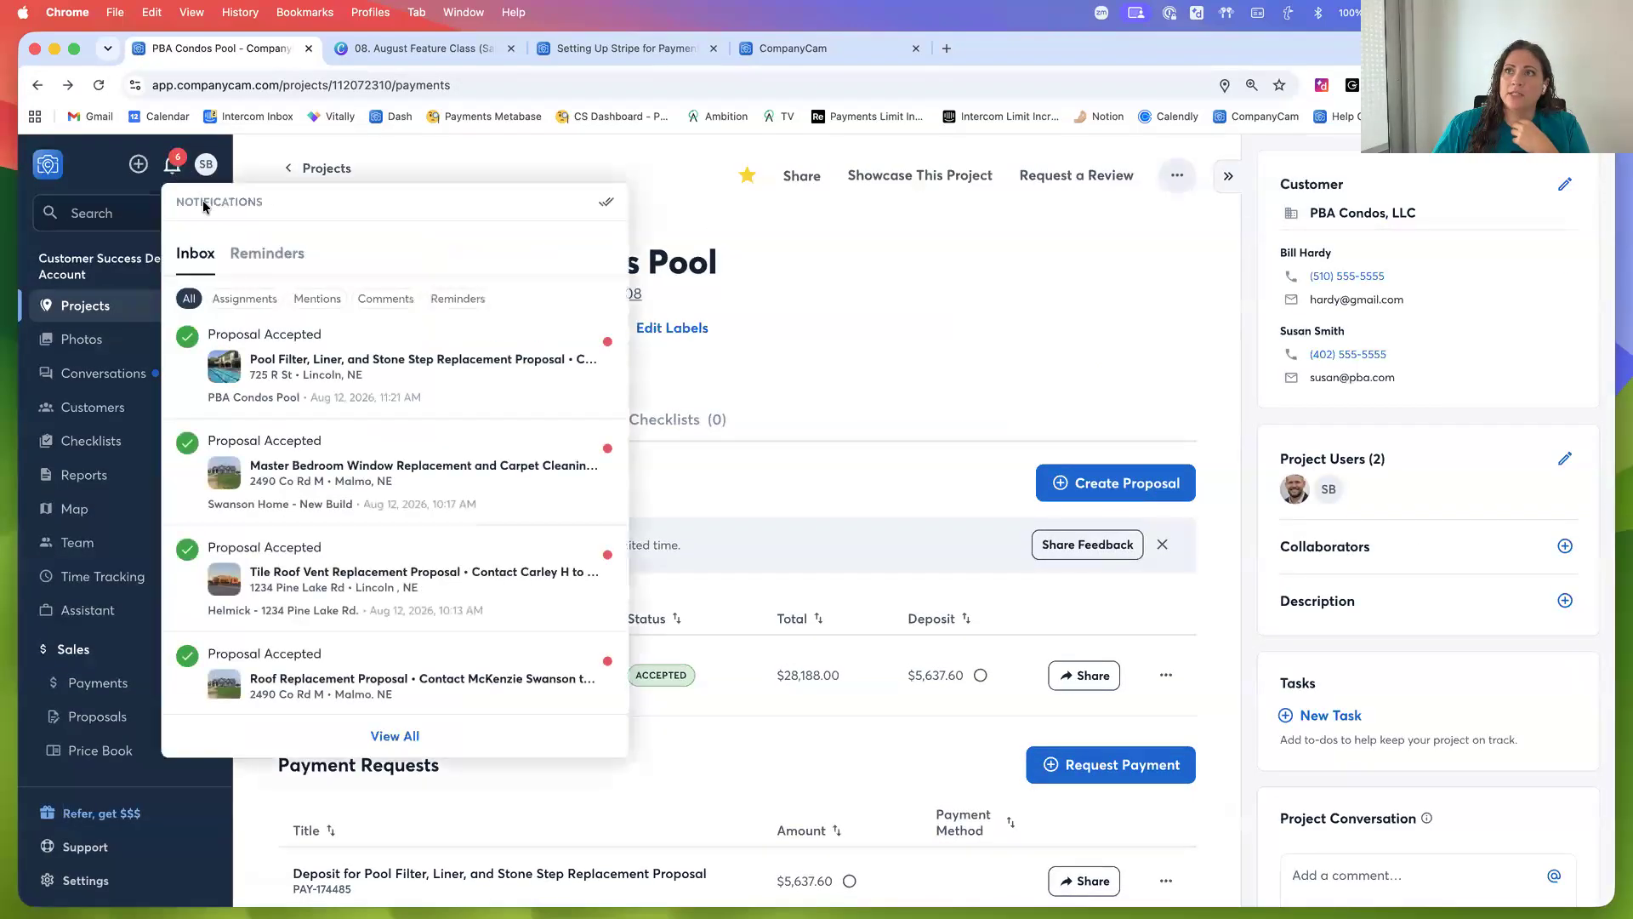
left_click(299, 364)
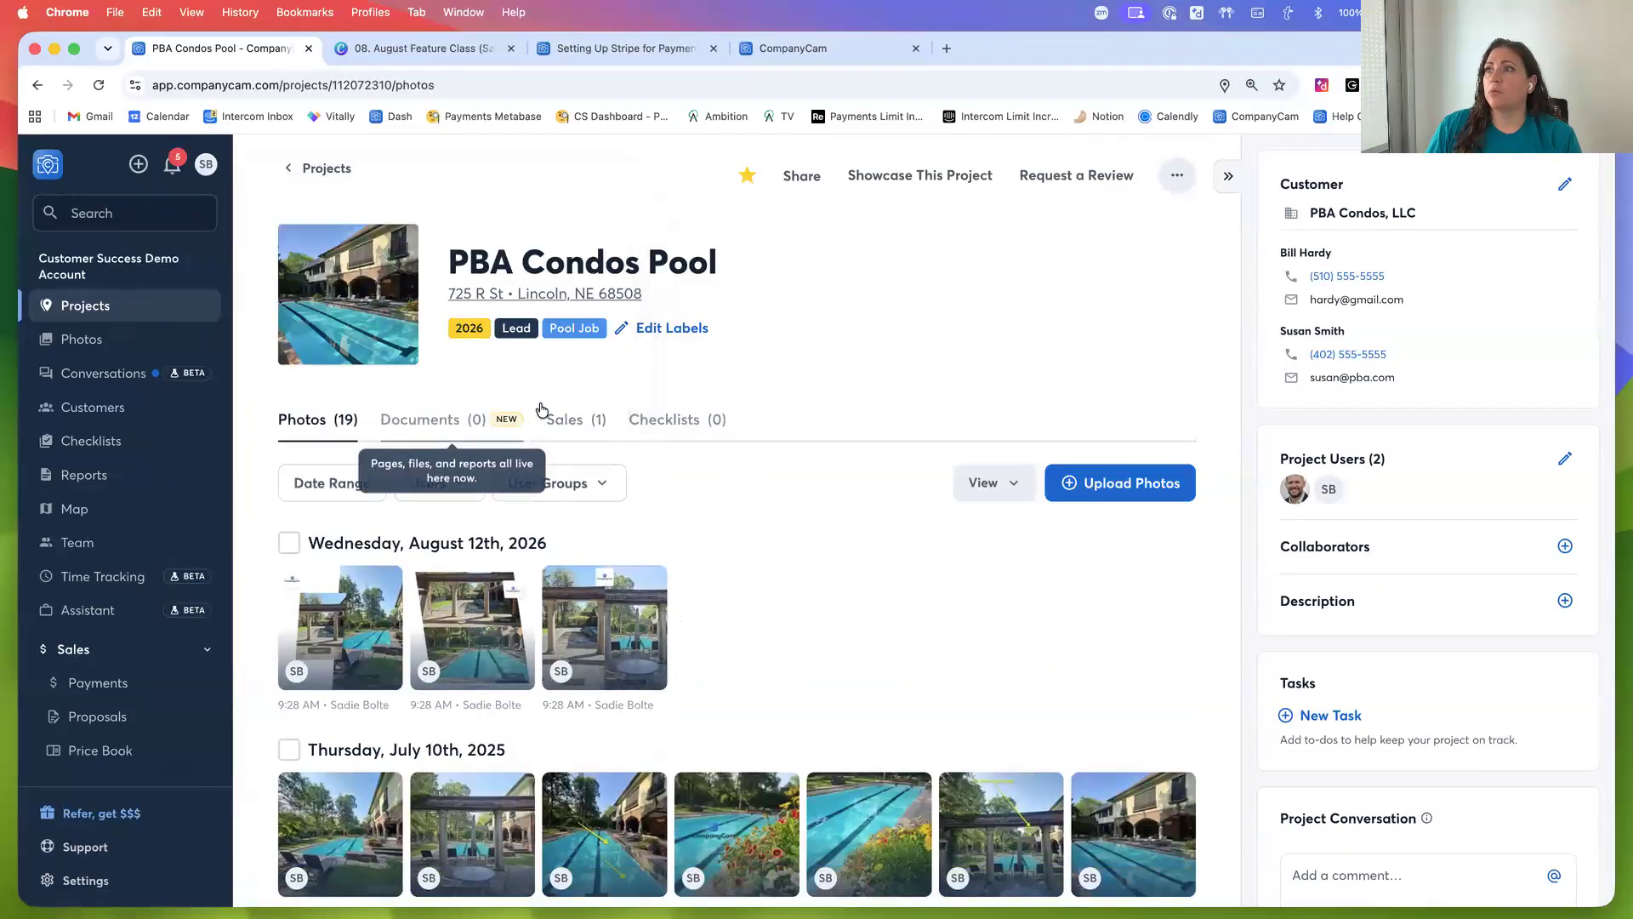
left_click(560, 419)
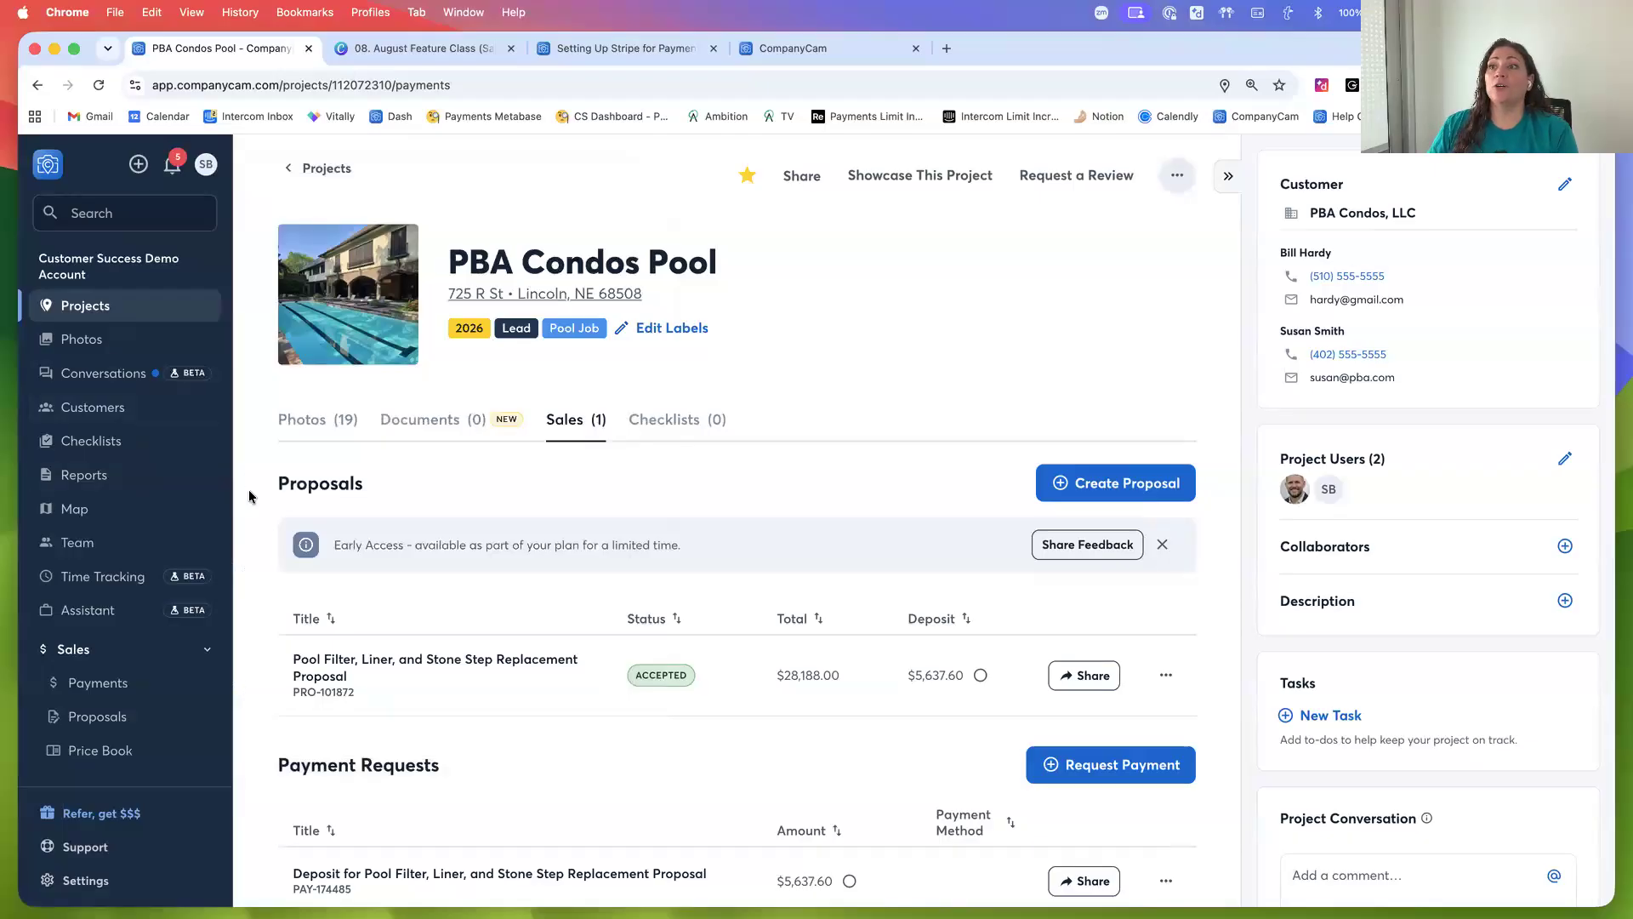
Start a new payment request for the pool project and set its total to $5,000
scroll(262, 544, "down", 1)
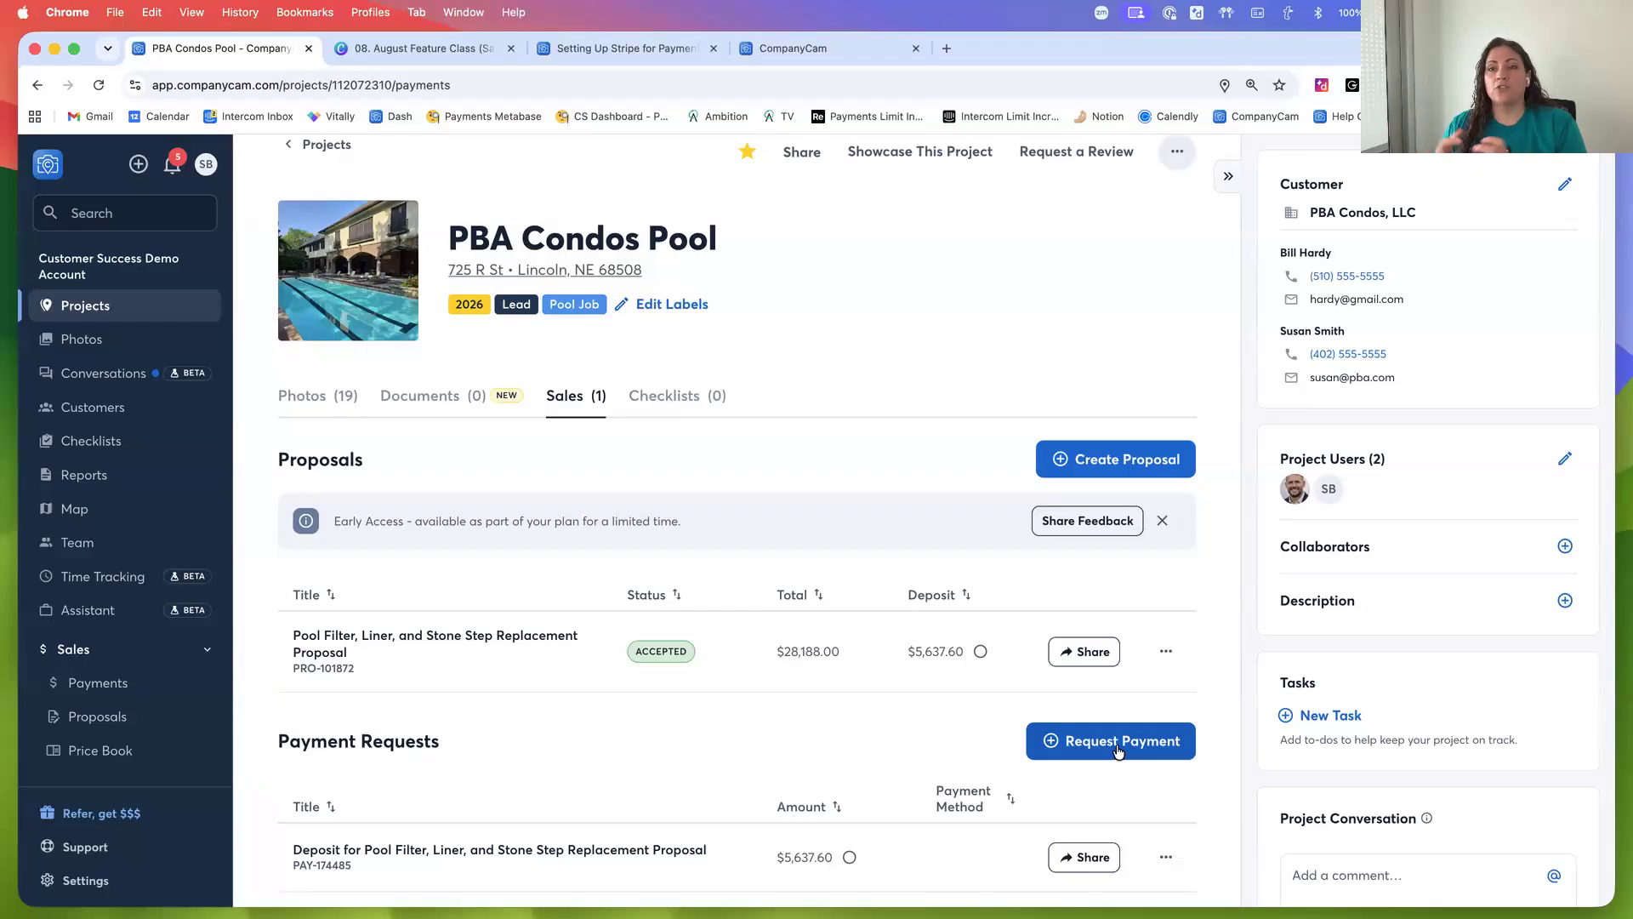
left_click(1064, 748)
left_click(605, 338)
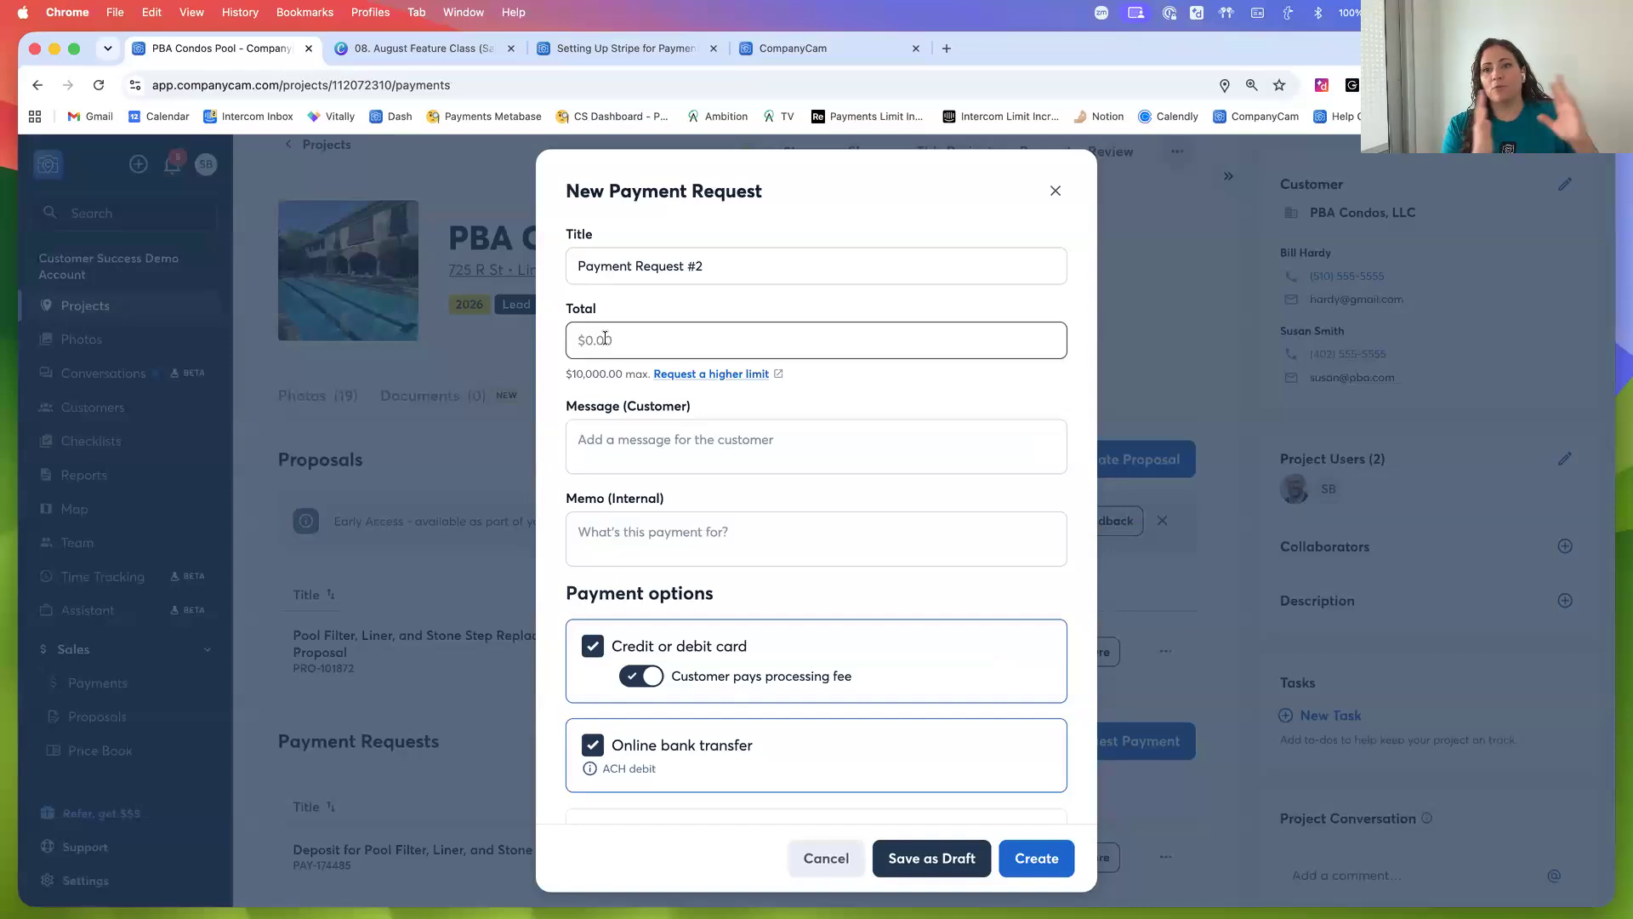
left_click(632, 270)
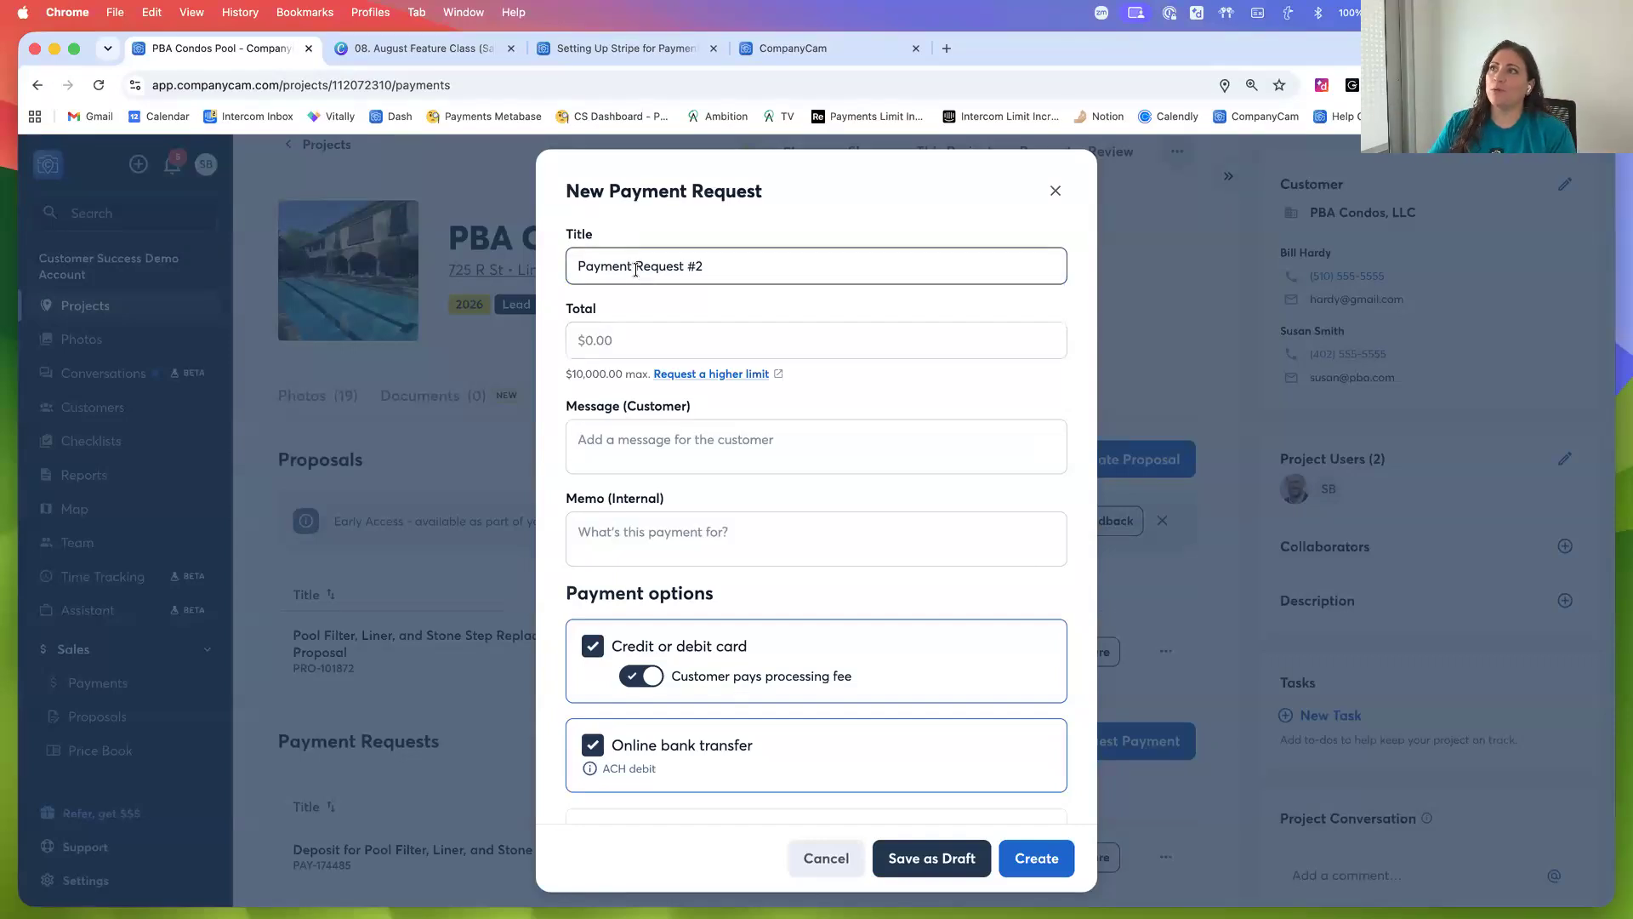
triple_click(634, 269)
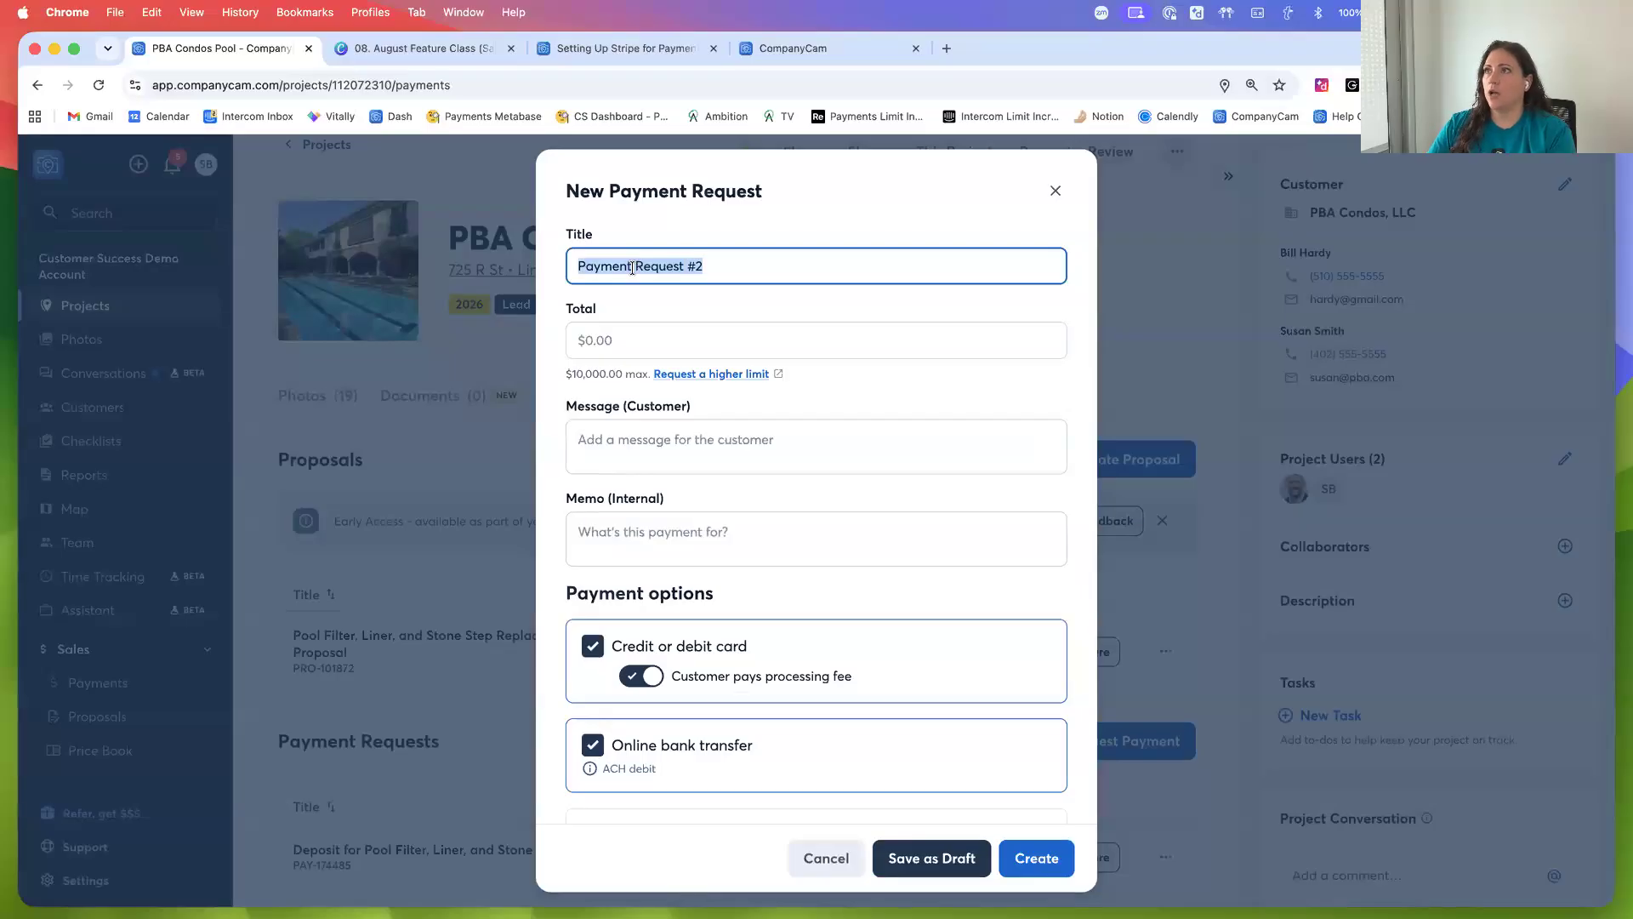
left_click(622, 345)
type("5000")
Enter the customer message "payment 2 for work on pool" on the payment request
left_click(703, 431)
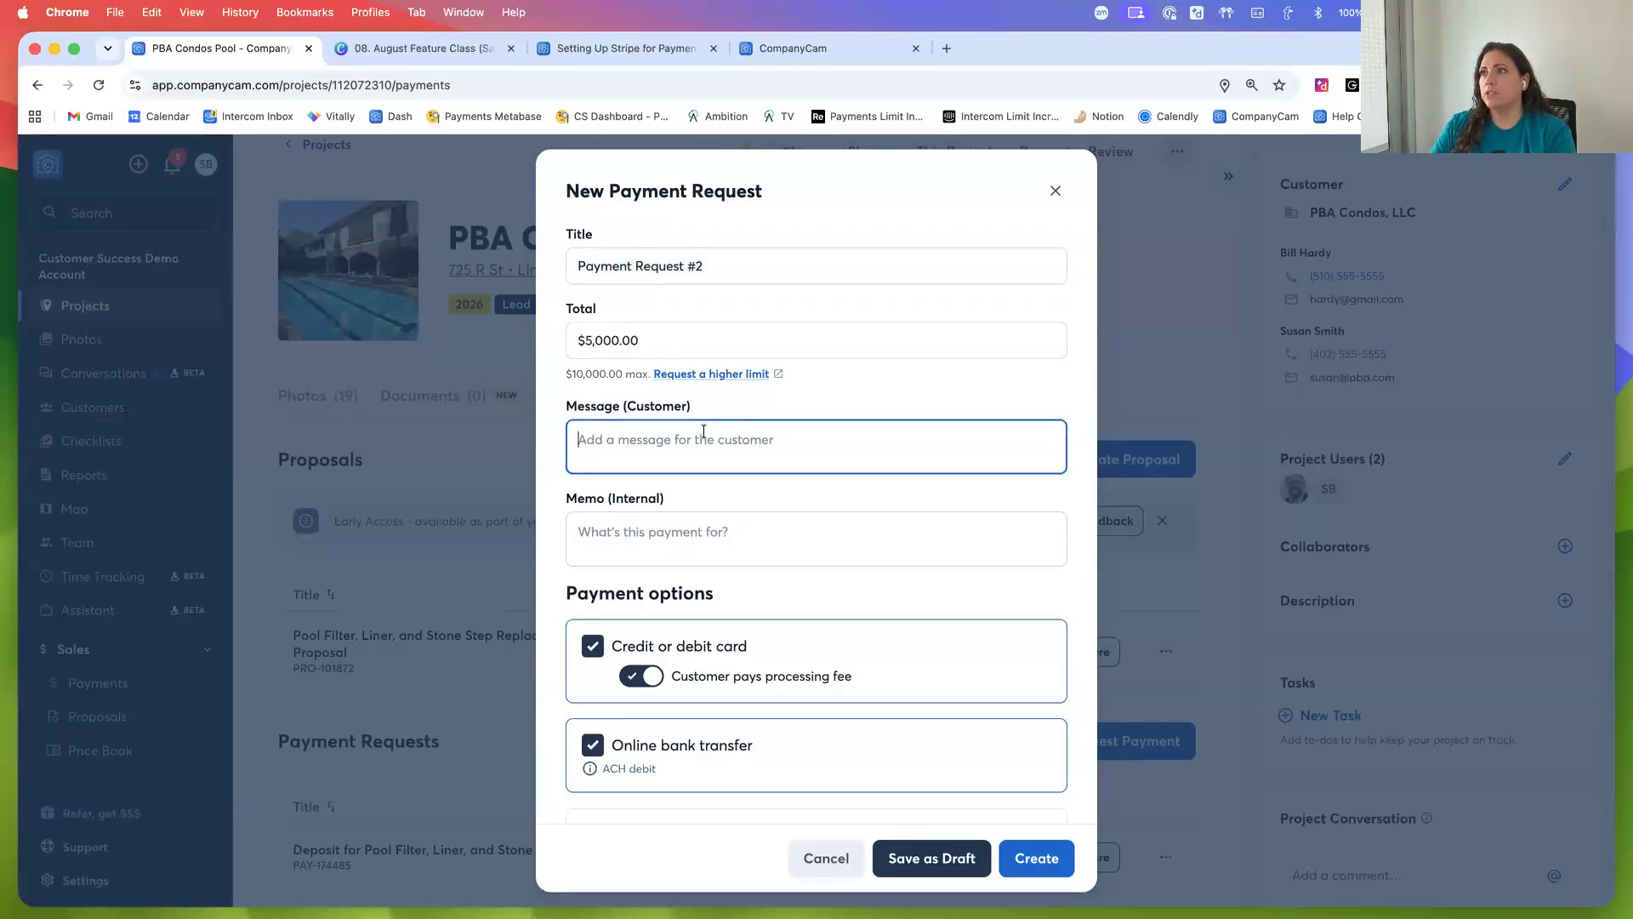
type("payment ")
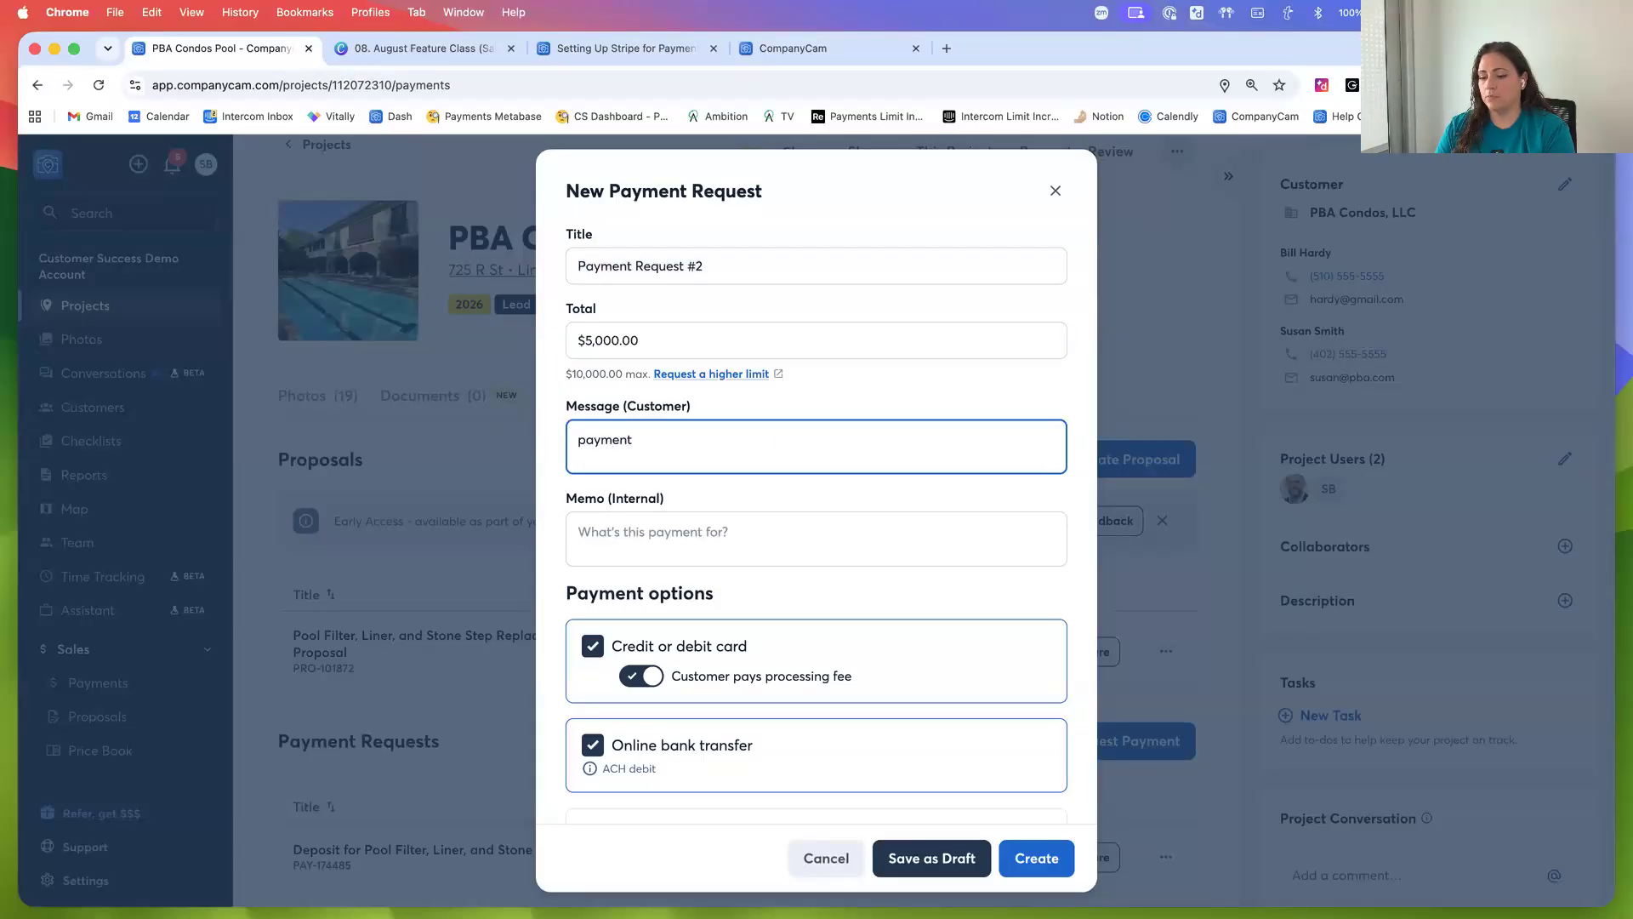
type("2 for")
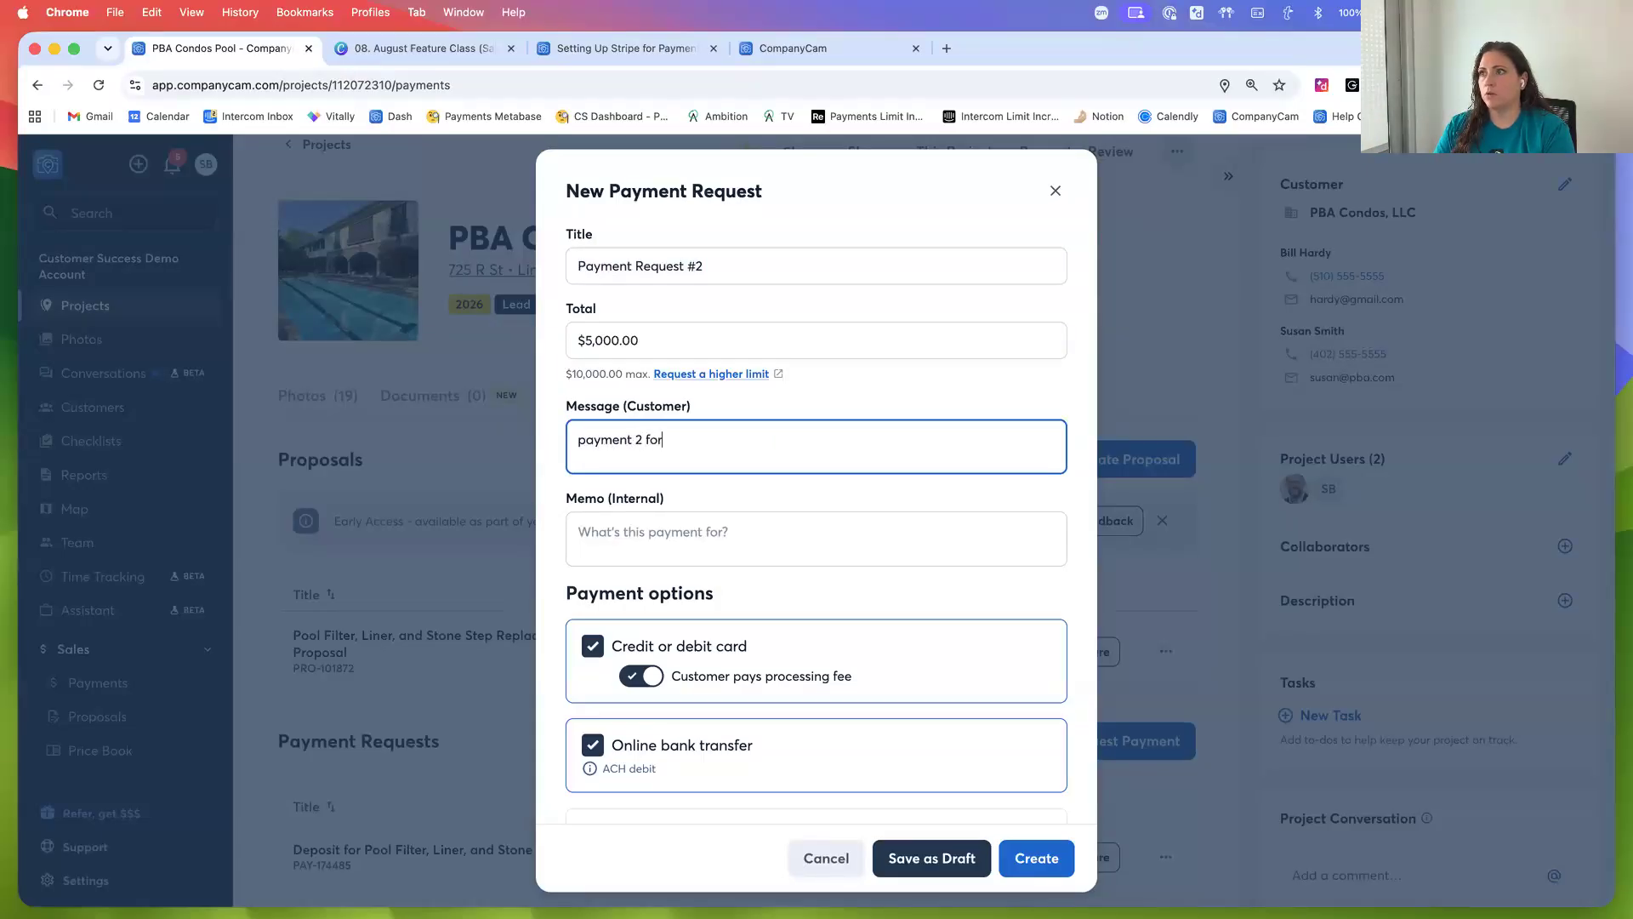
type(" work on pool")
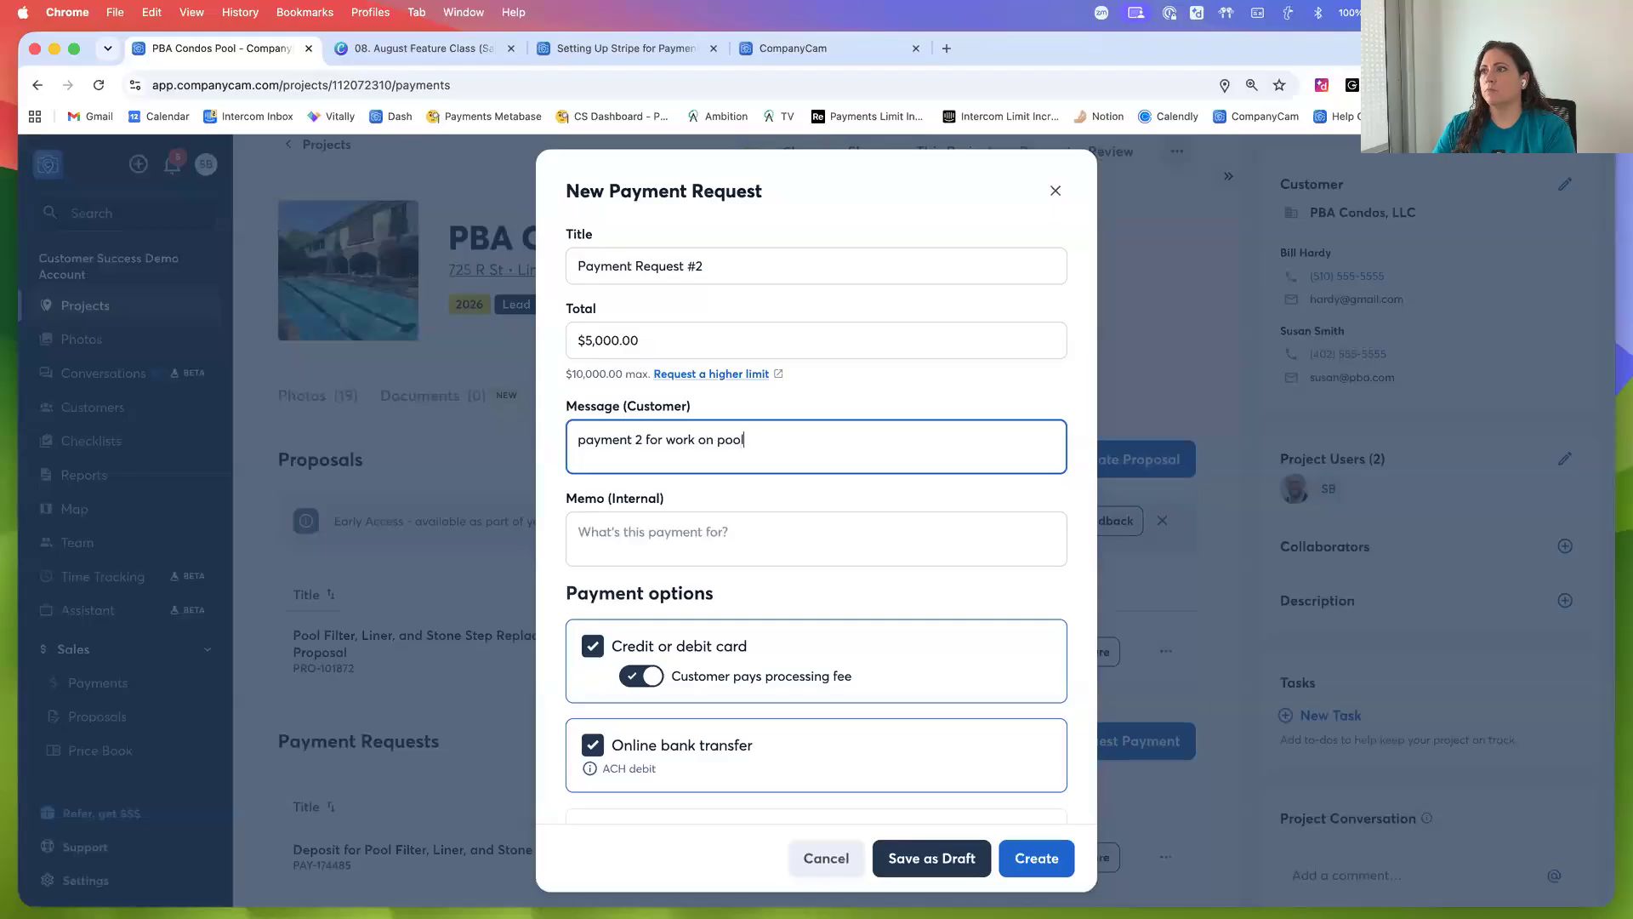
Include the project cover photo on the payment request and create it
left_click(654, 547)
scroll(670, 579, "down", 3)
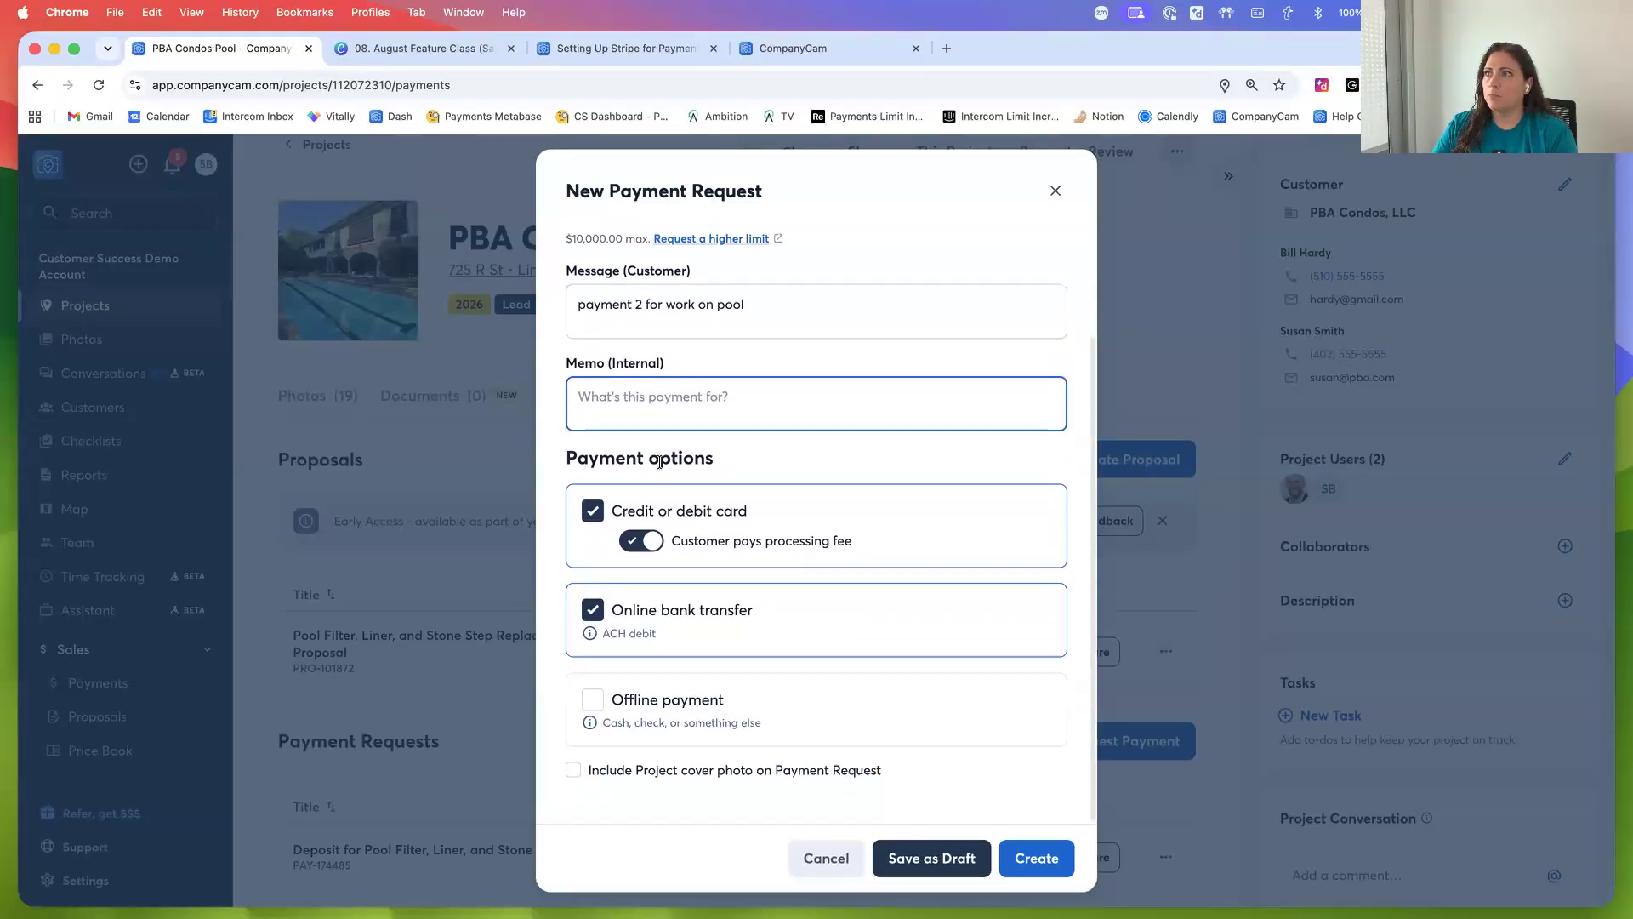
left_click(575, 774)
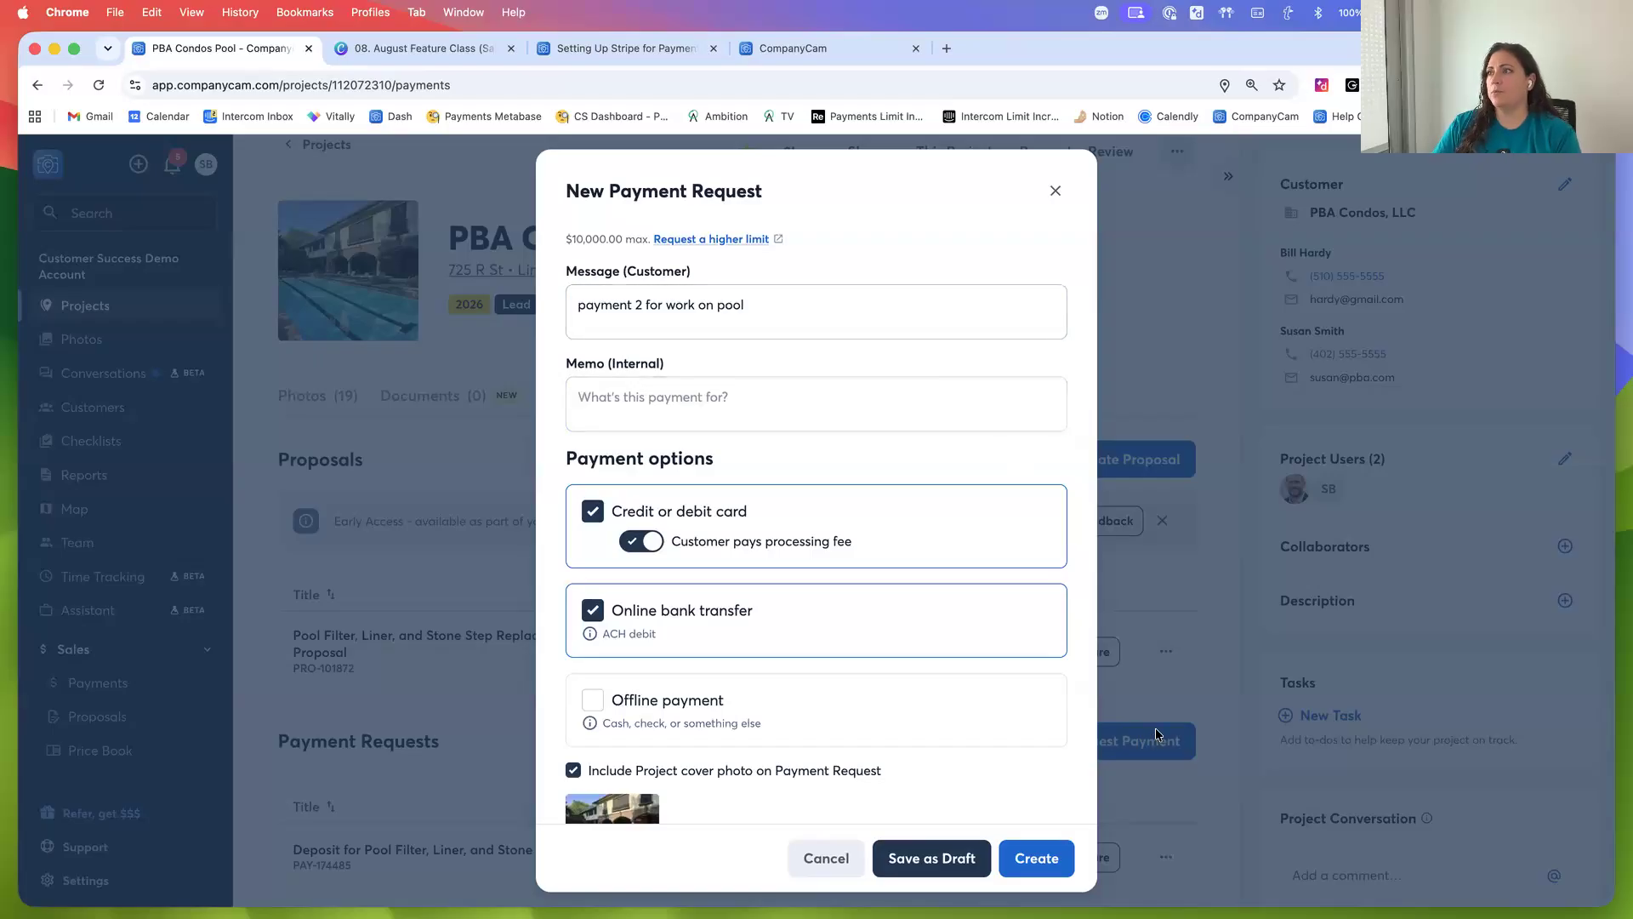
scroll(1084, 758, "down", 2)
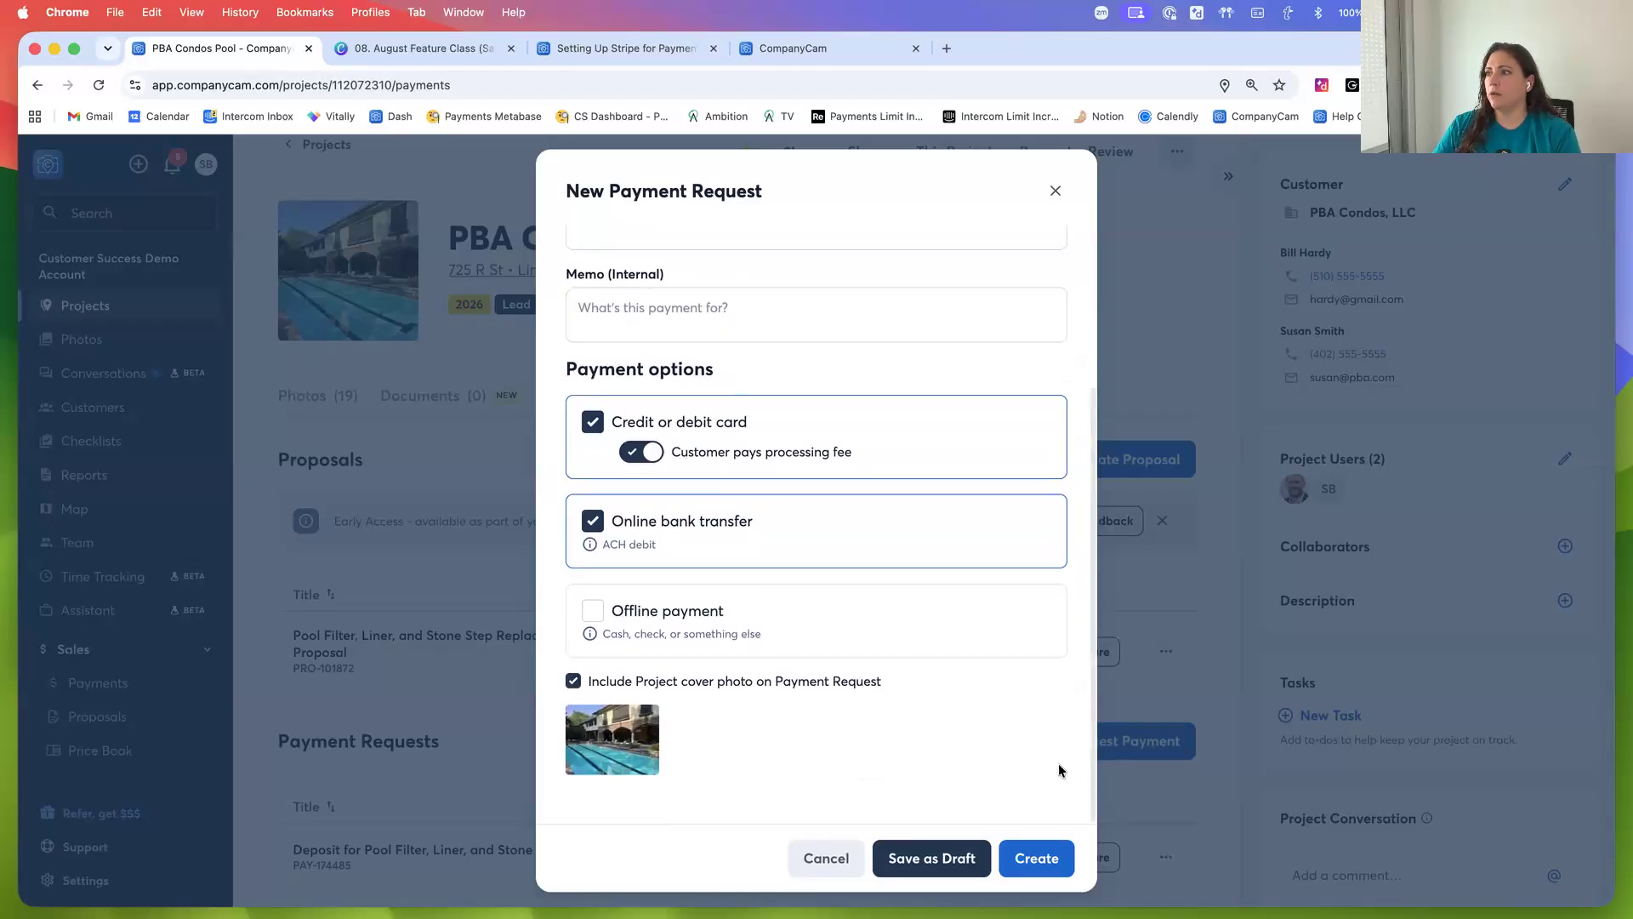
left_click(1035, 859)
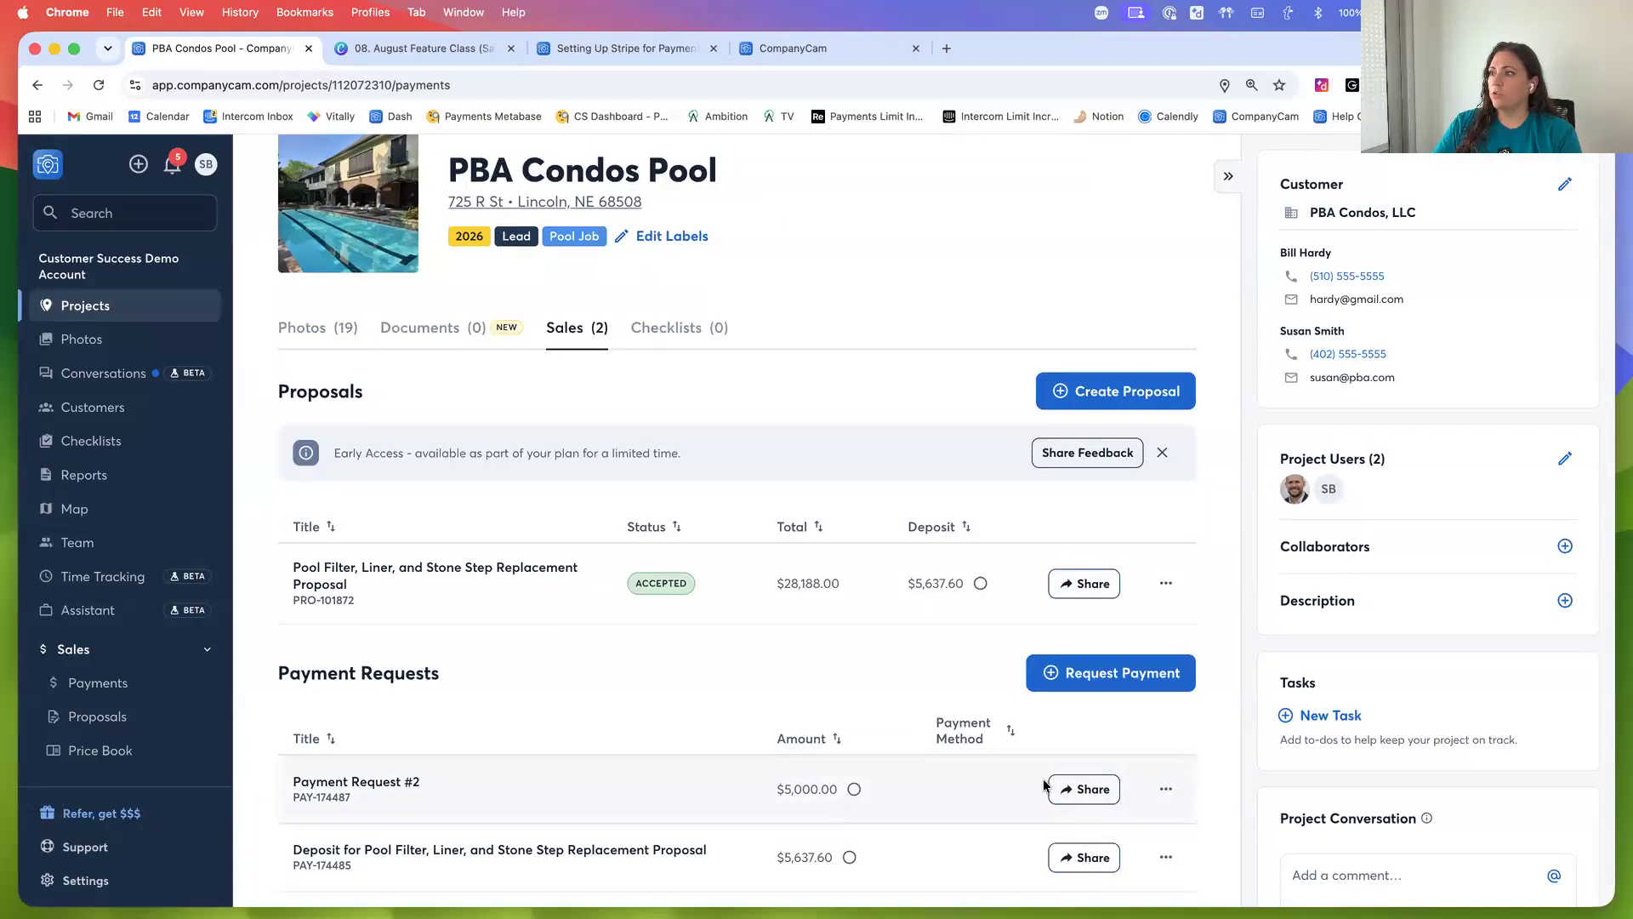
Copy the share link for Payment Request #2
left_click(1071, 792)
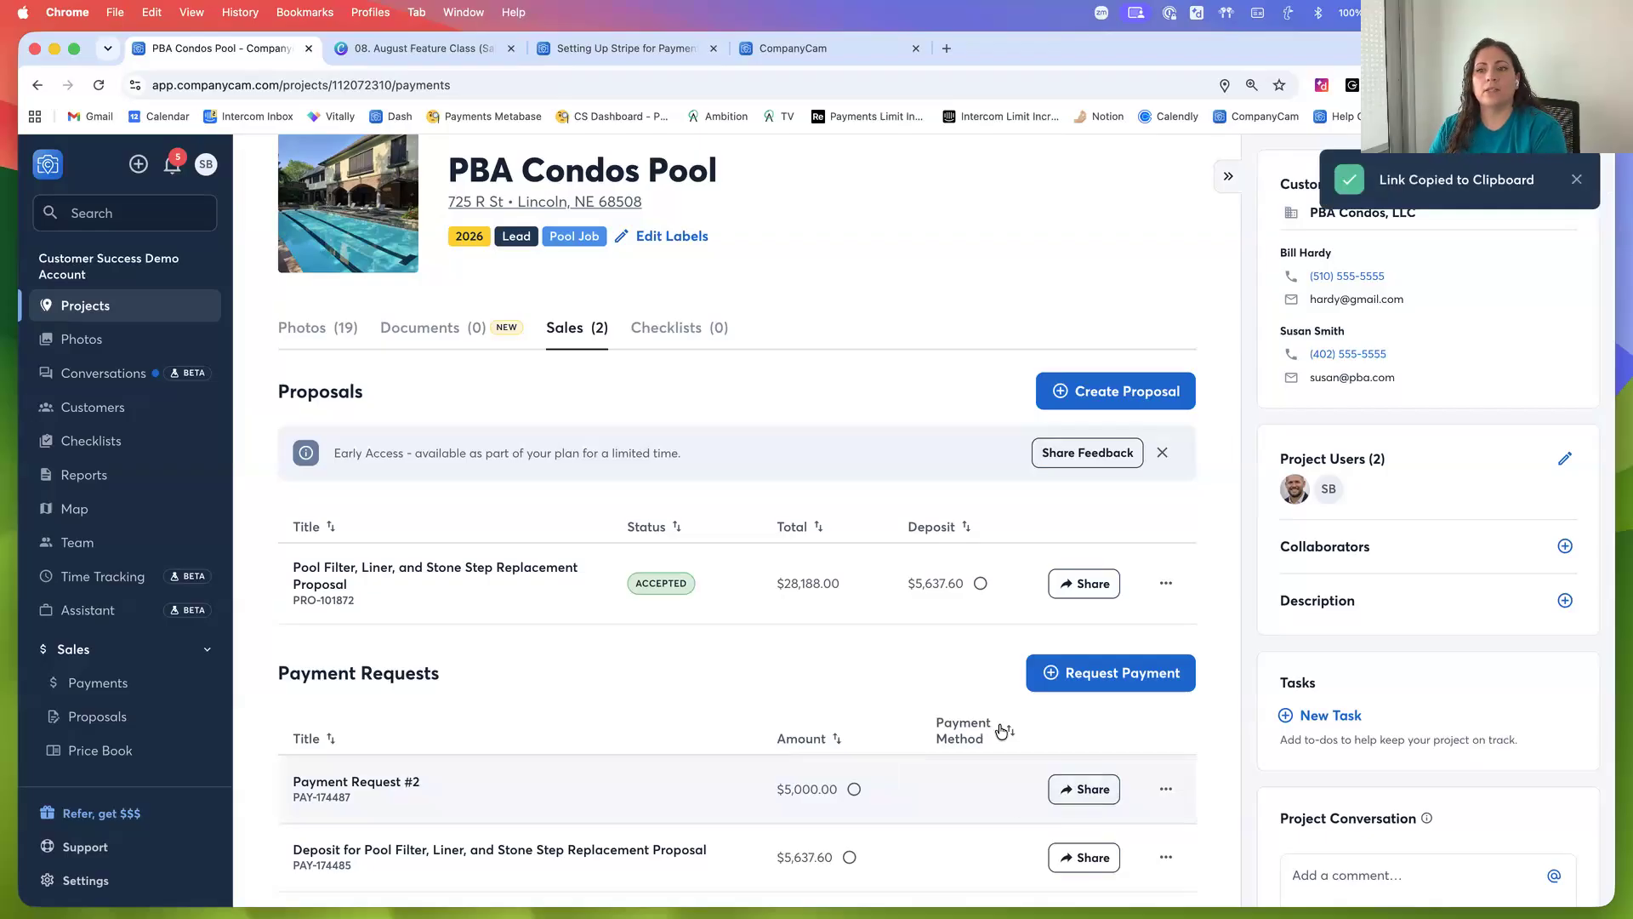
mouse_move(853, 793)
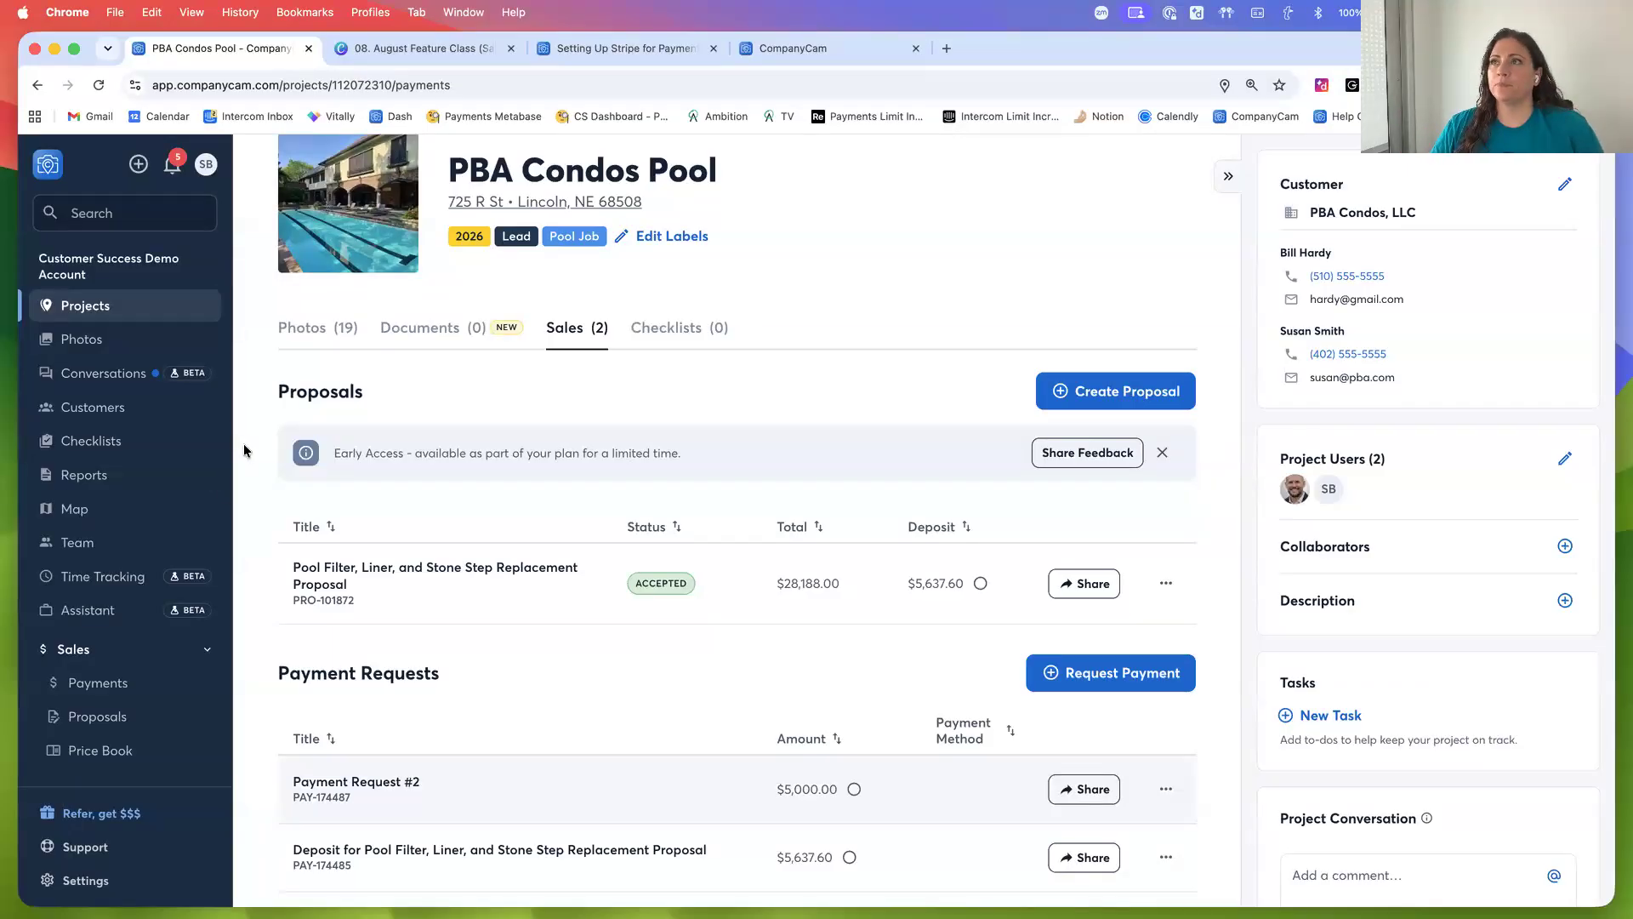
scroll(245, 446, "up", 2)
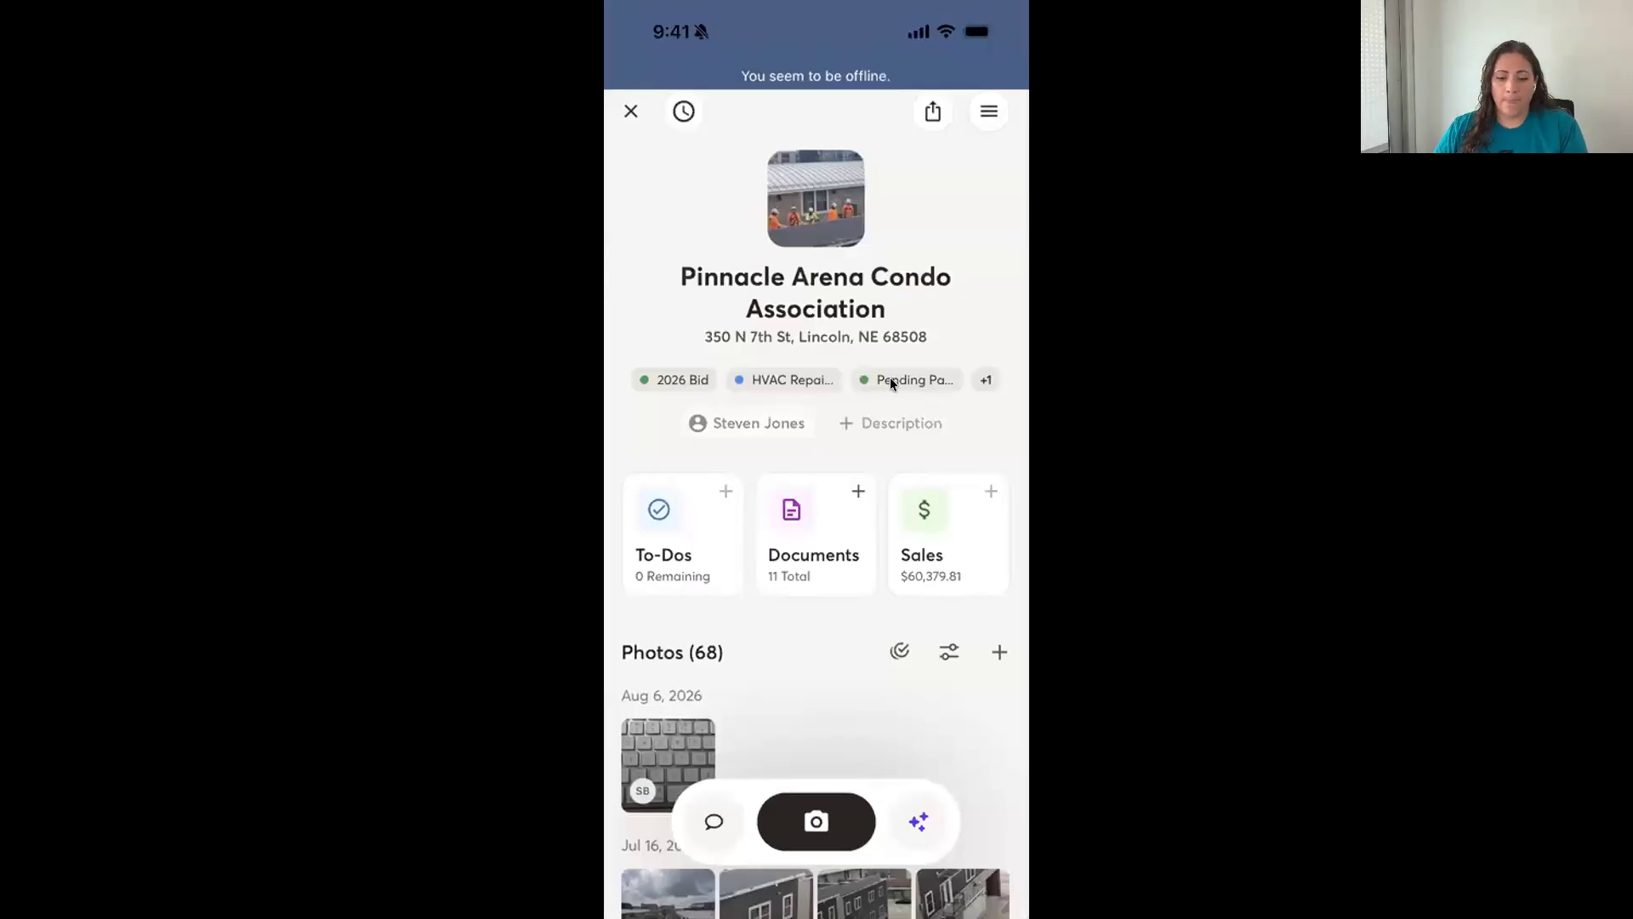
In the mobile app, open the Pinnacle Arena Condo Association project and its Sales section
scroll(890, 383, "left", 5)
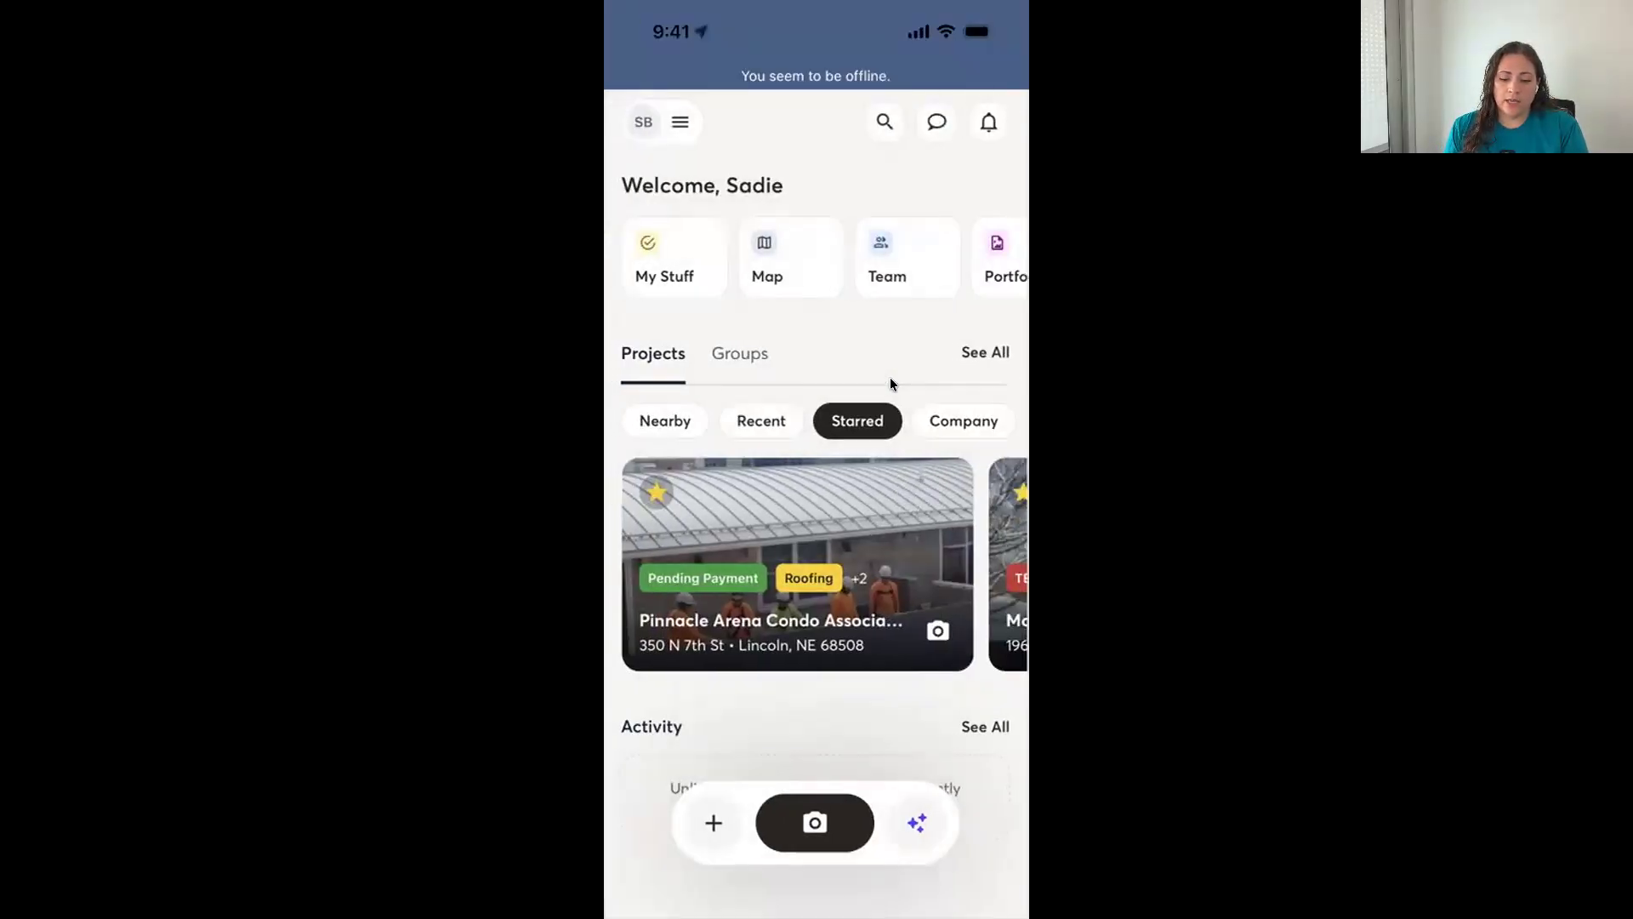
left_click(958, 509)
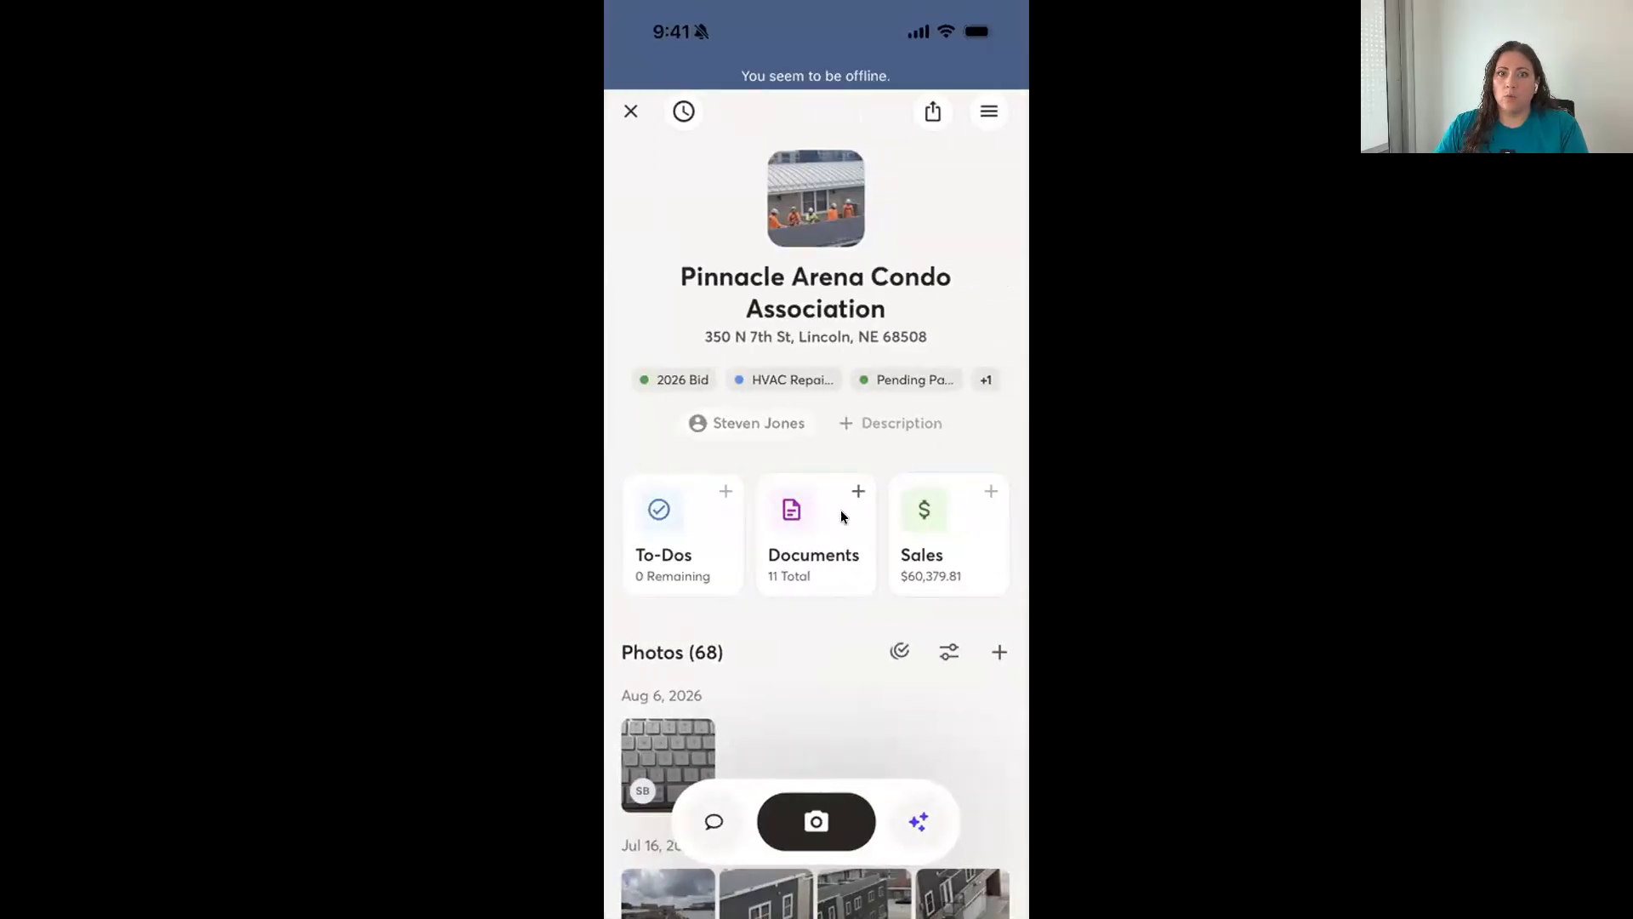
left_click(928, 551)
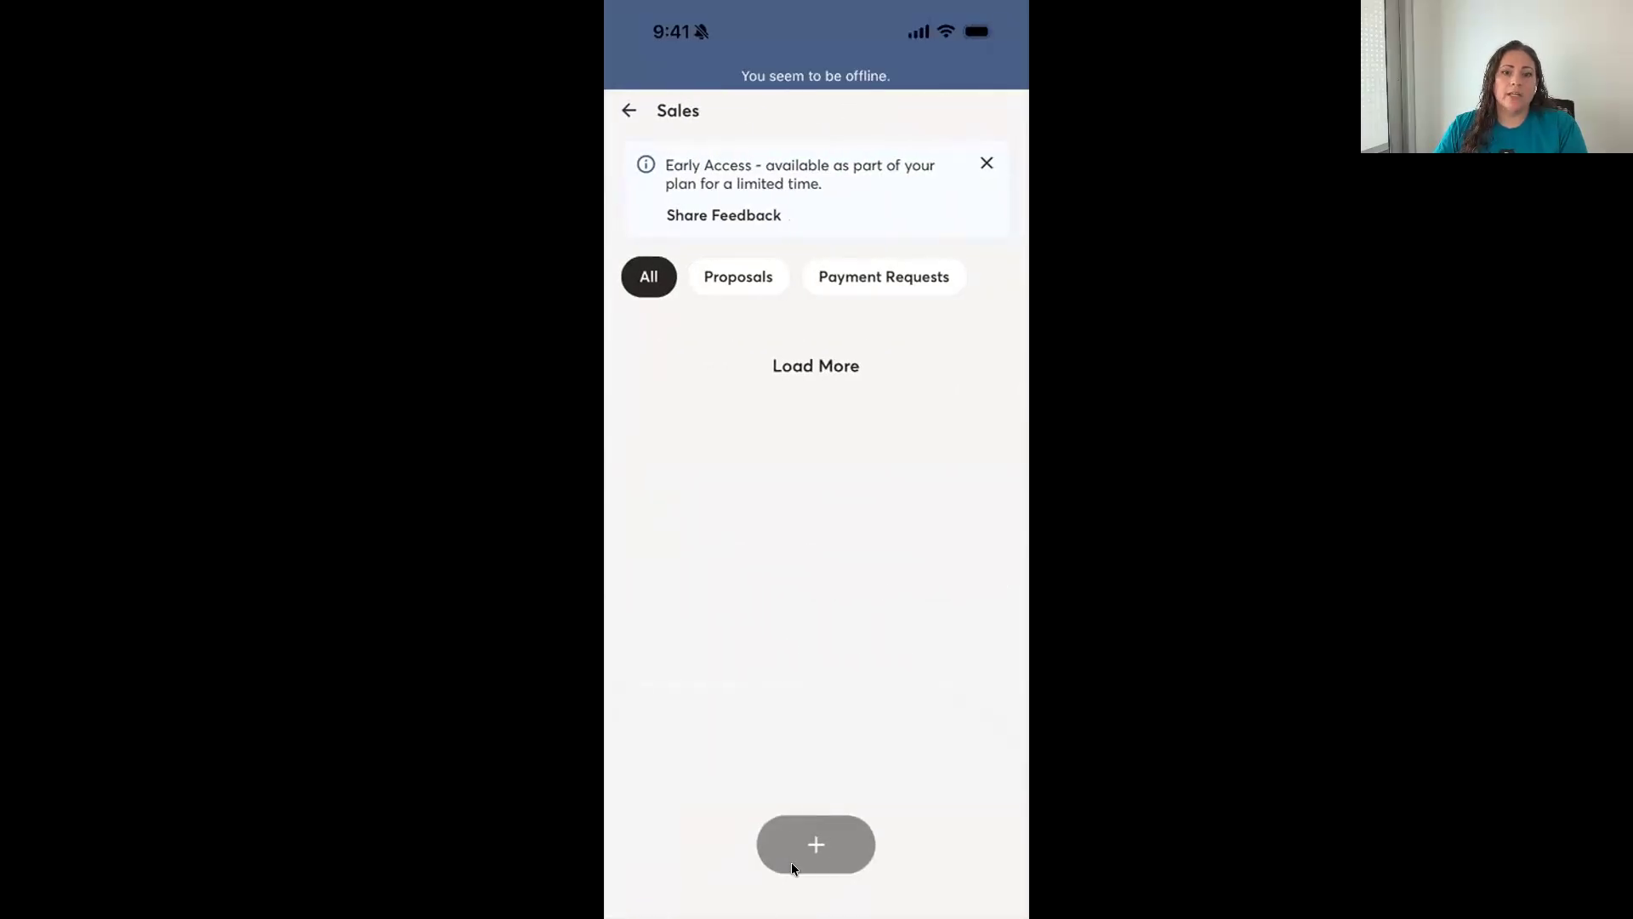
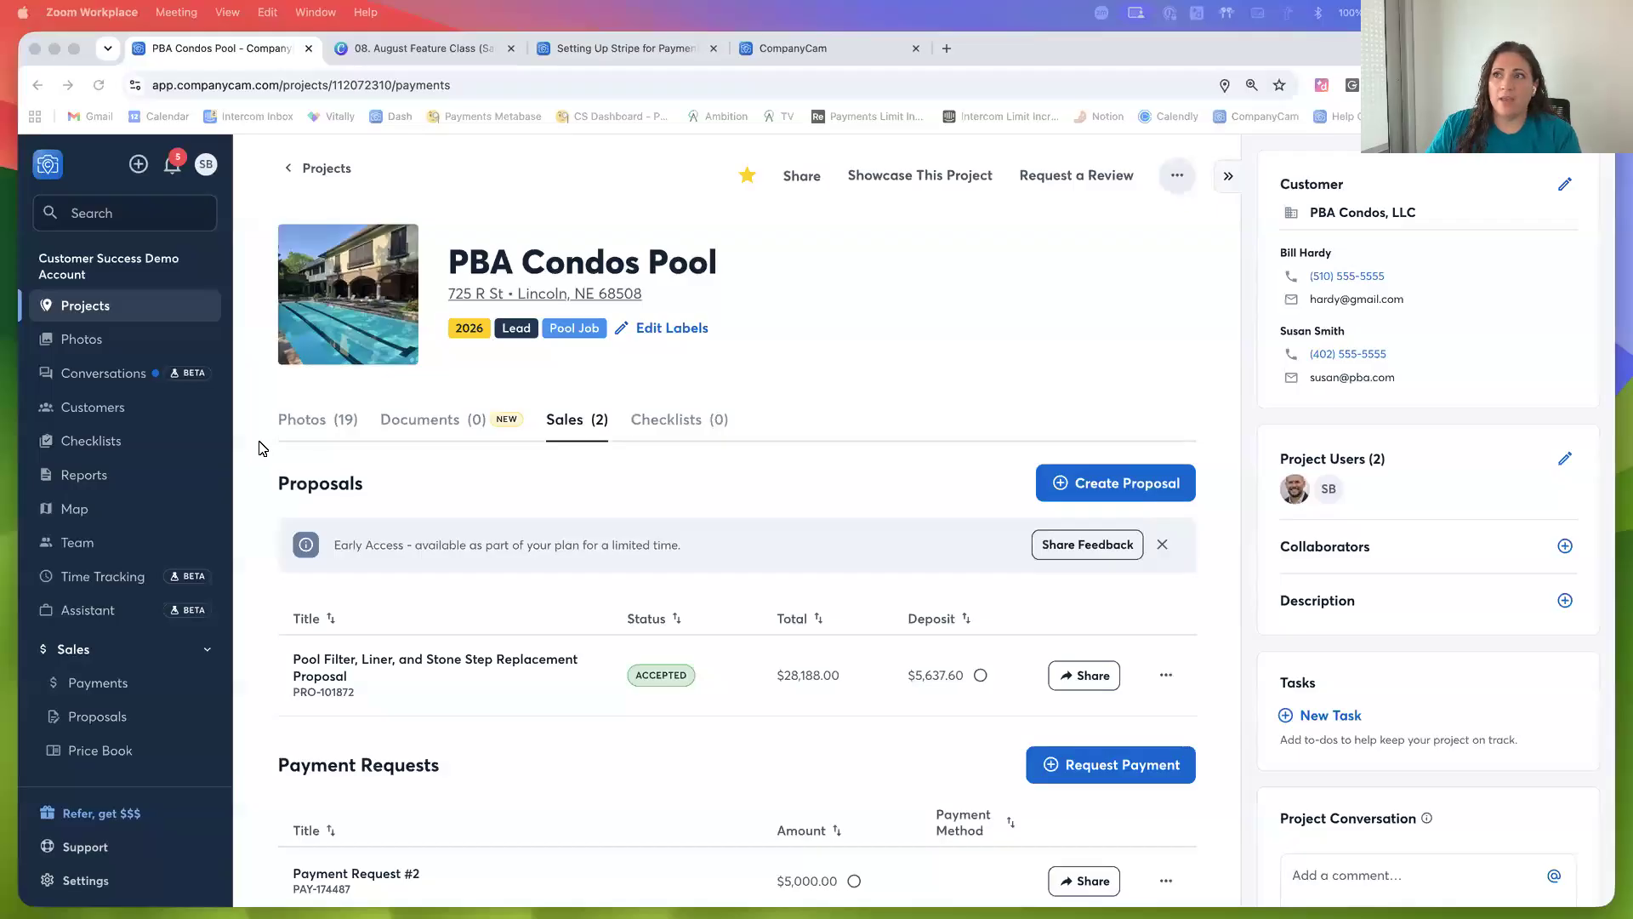
Browse the PBA Condos Pool project's Documents and Sales tabs, reviewing the proposals and payment requests
scroll(270, 691, "down", 2)
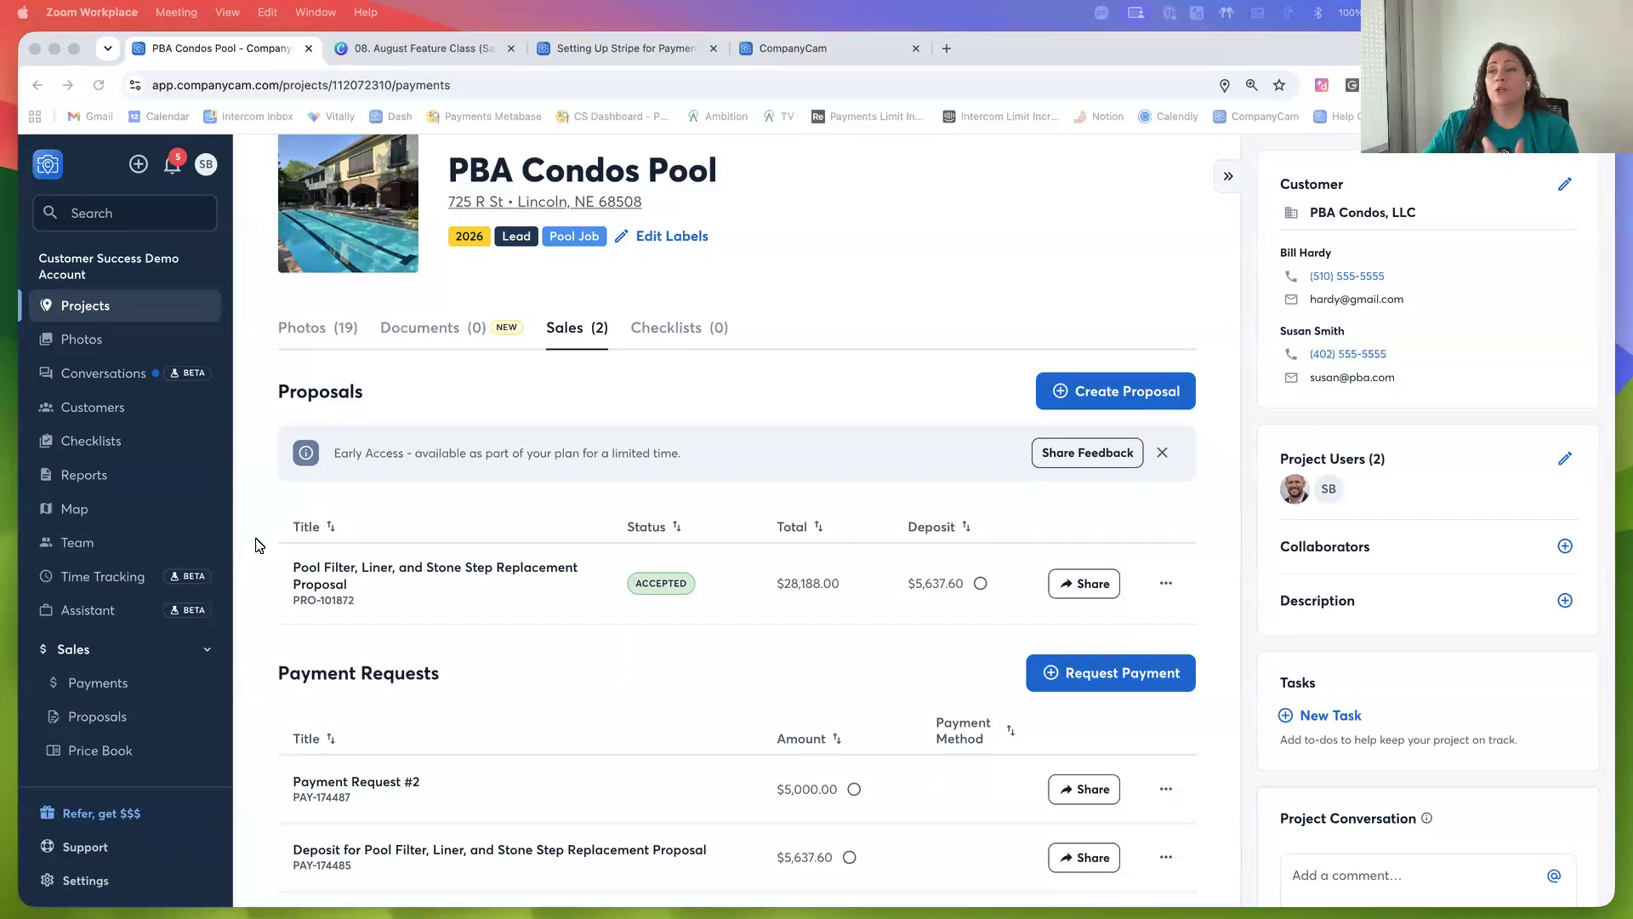
left_click(421, 328)
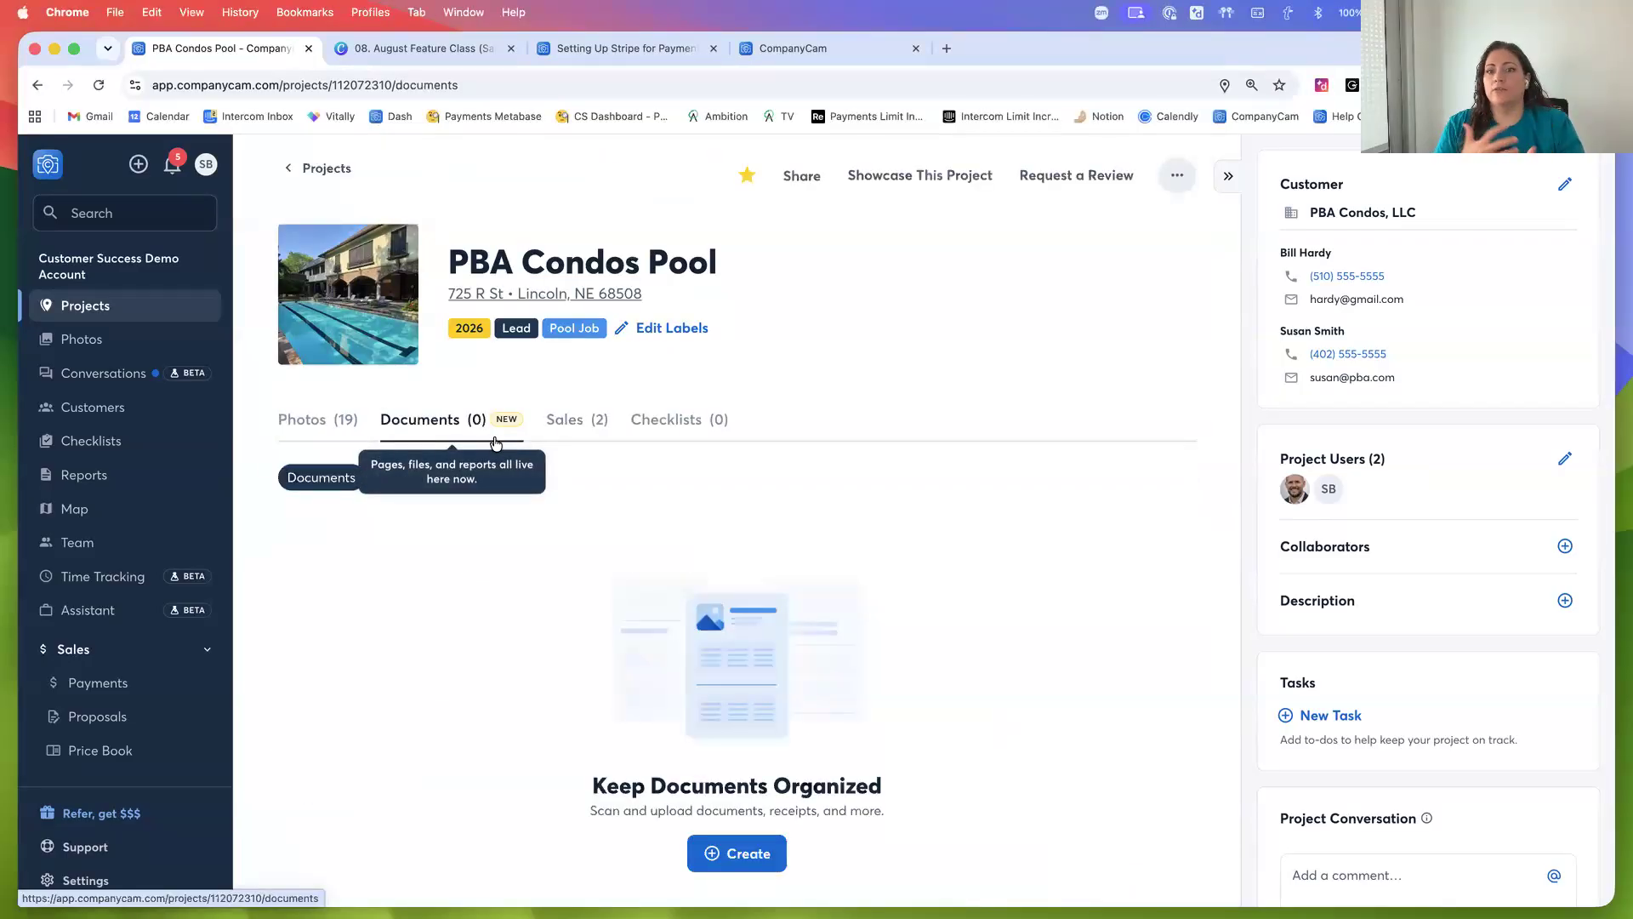
left_click(570, 433)
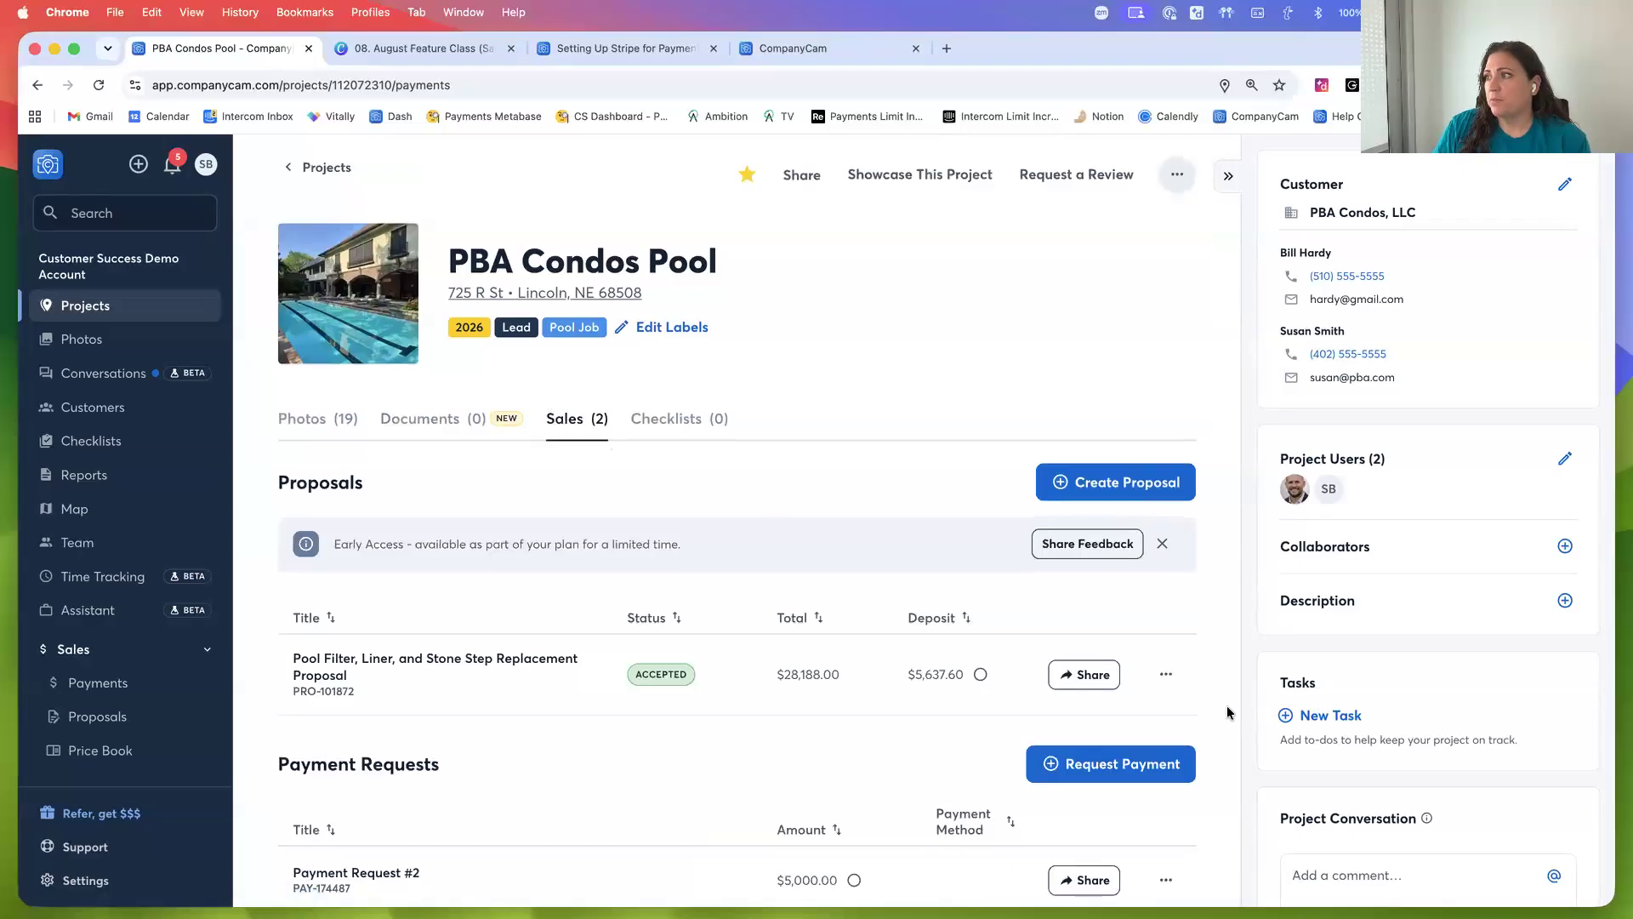
scroll(1228, 713, "down", 2)
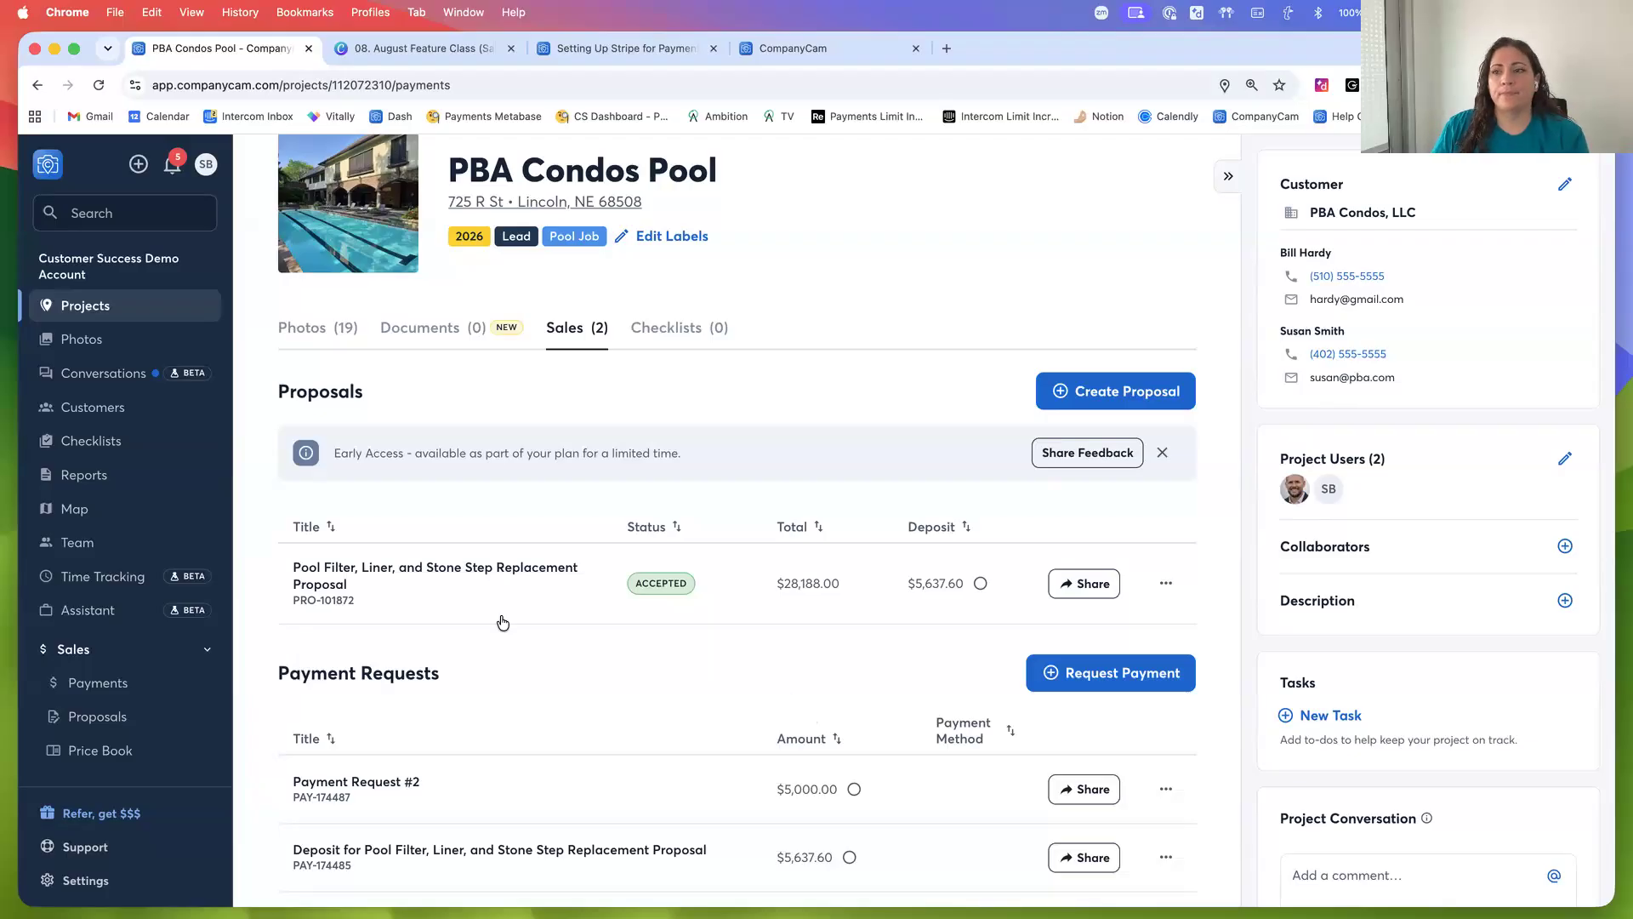
scroll(240, 718, "down", 1)
scroll(243, 721, "up", 1)
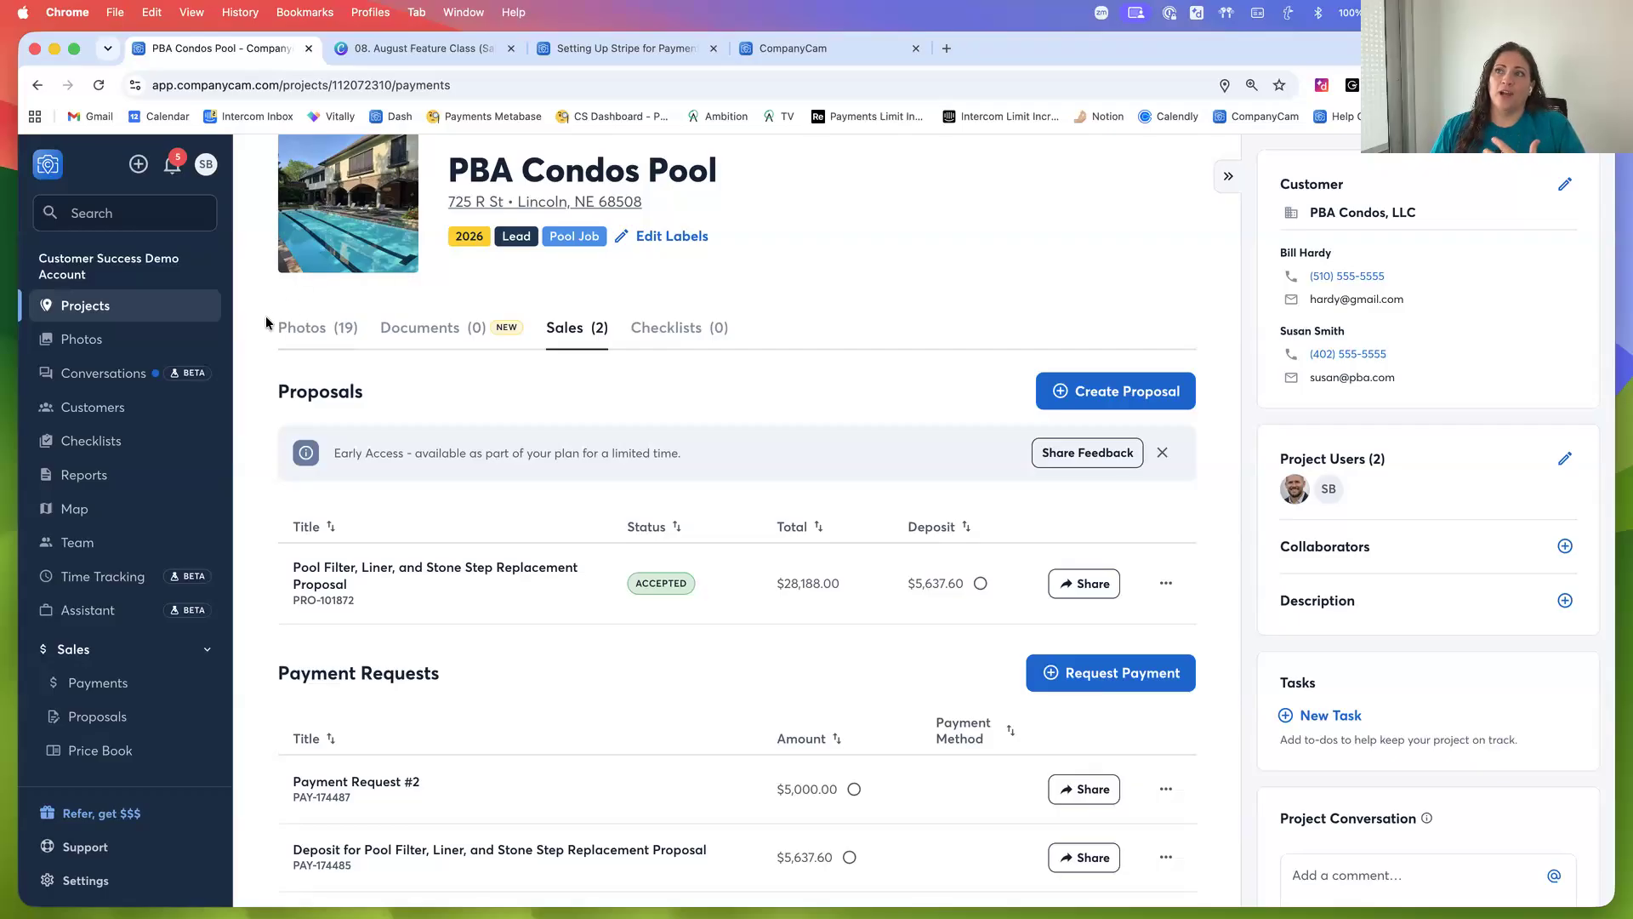
scroll(265, 315, "up", 2)
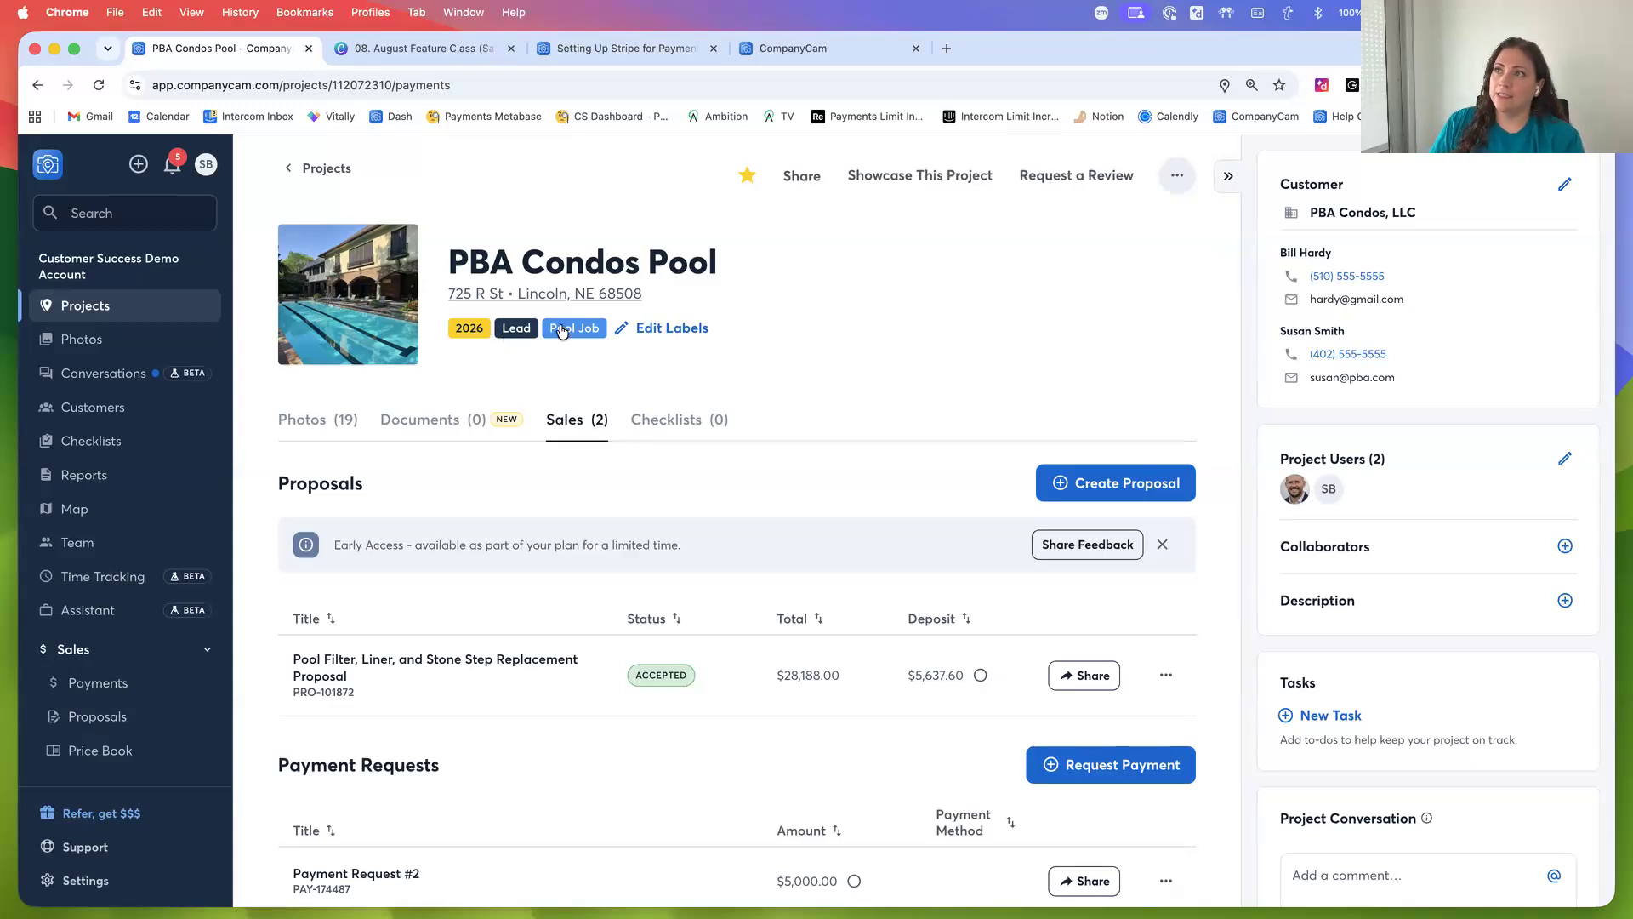
On the Sales project board, move the PBA Condos Pool card from Lead to Proposal Sent and reopen the project
left_click(323, 173)
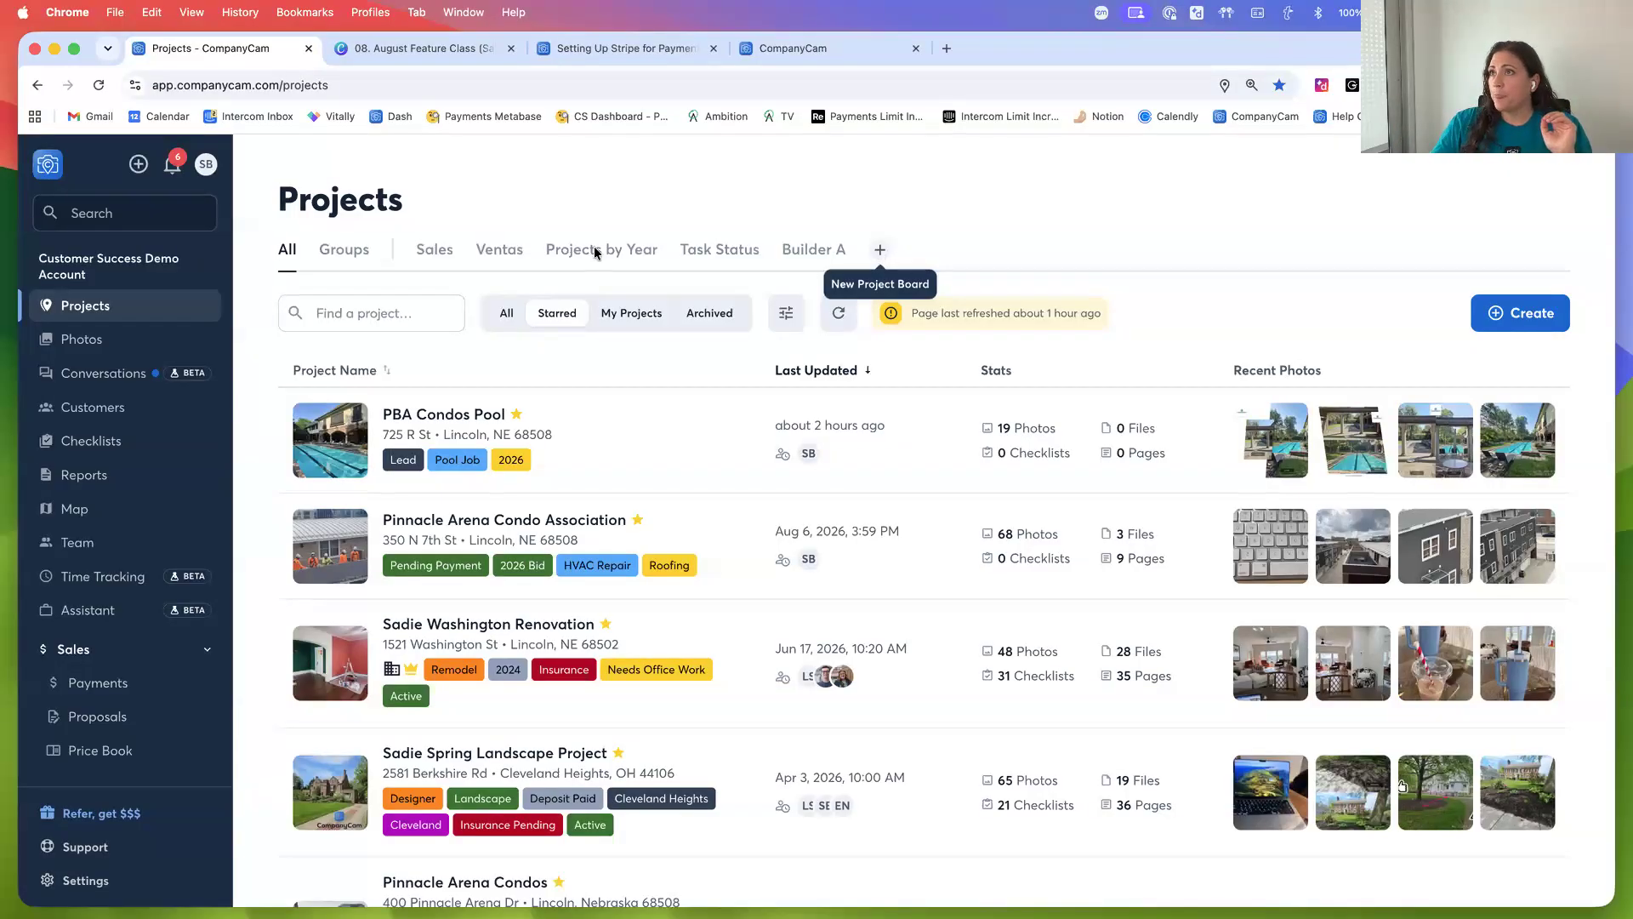
left_click(438, 252)
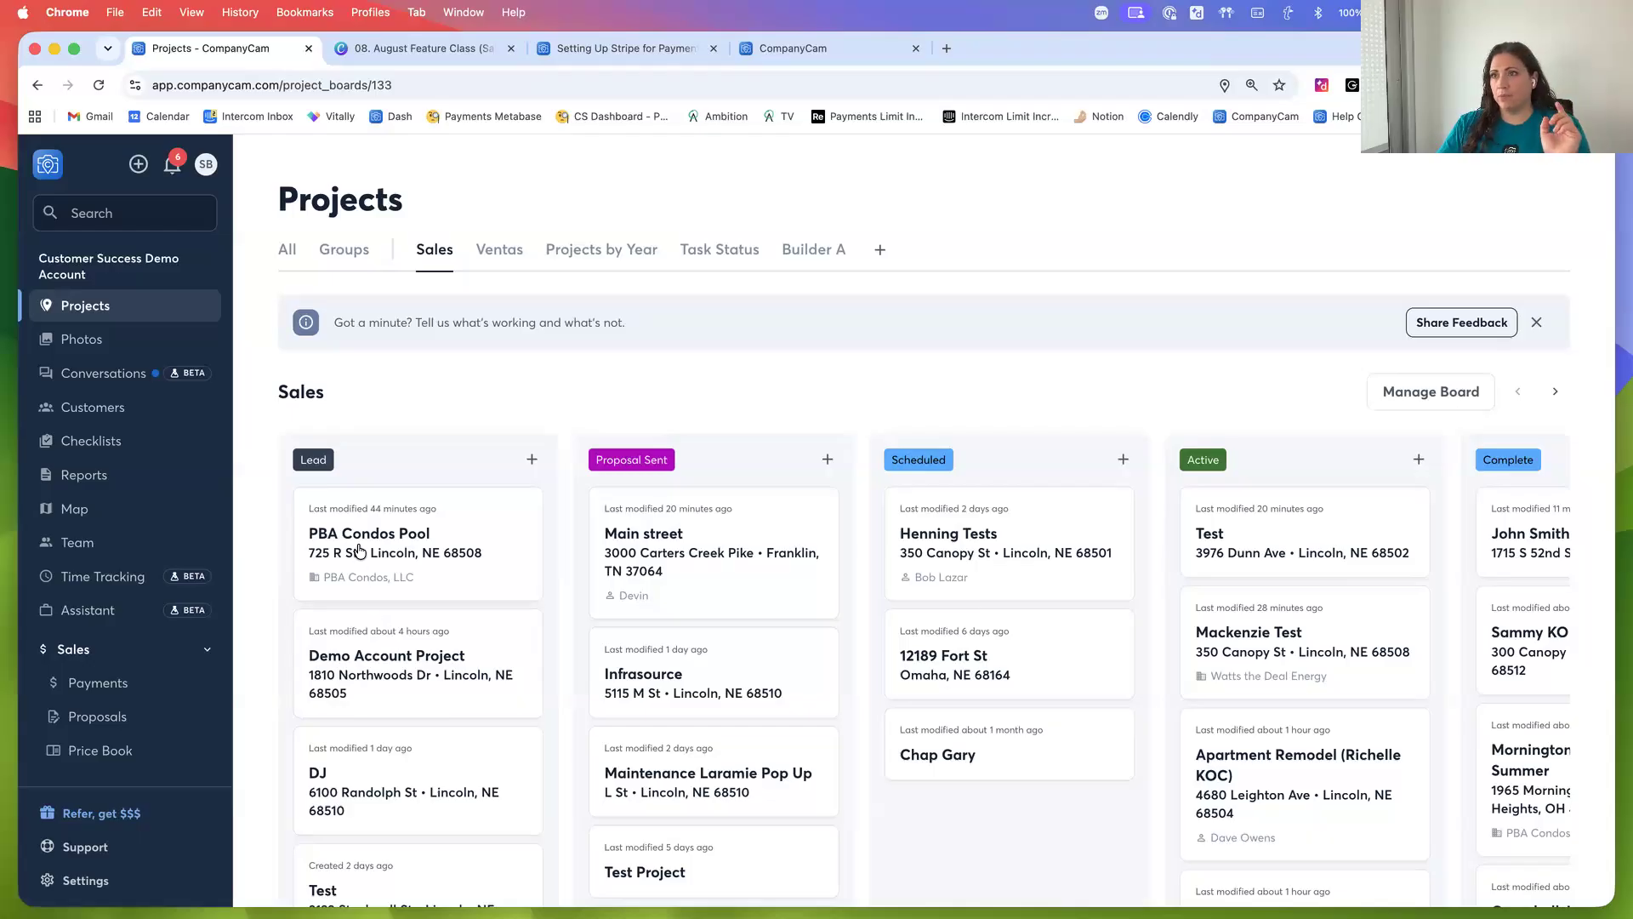
left_click_drag(347, 549, 742, 523)
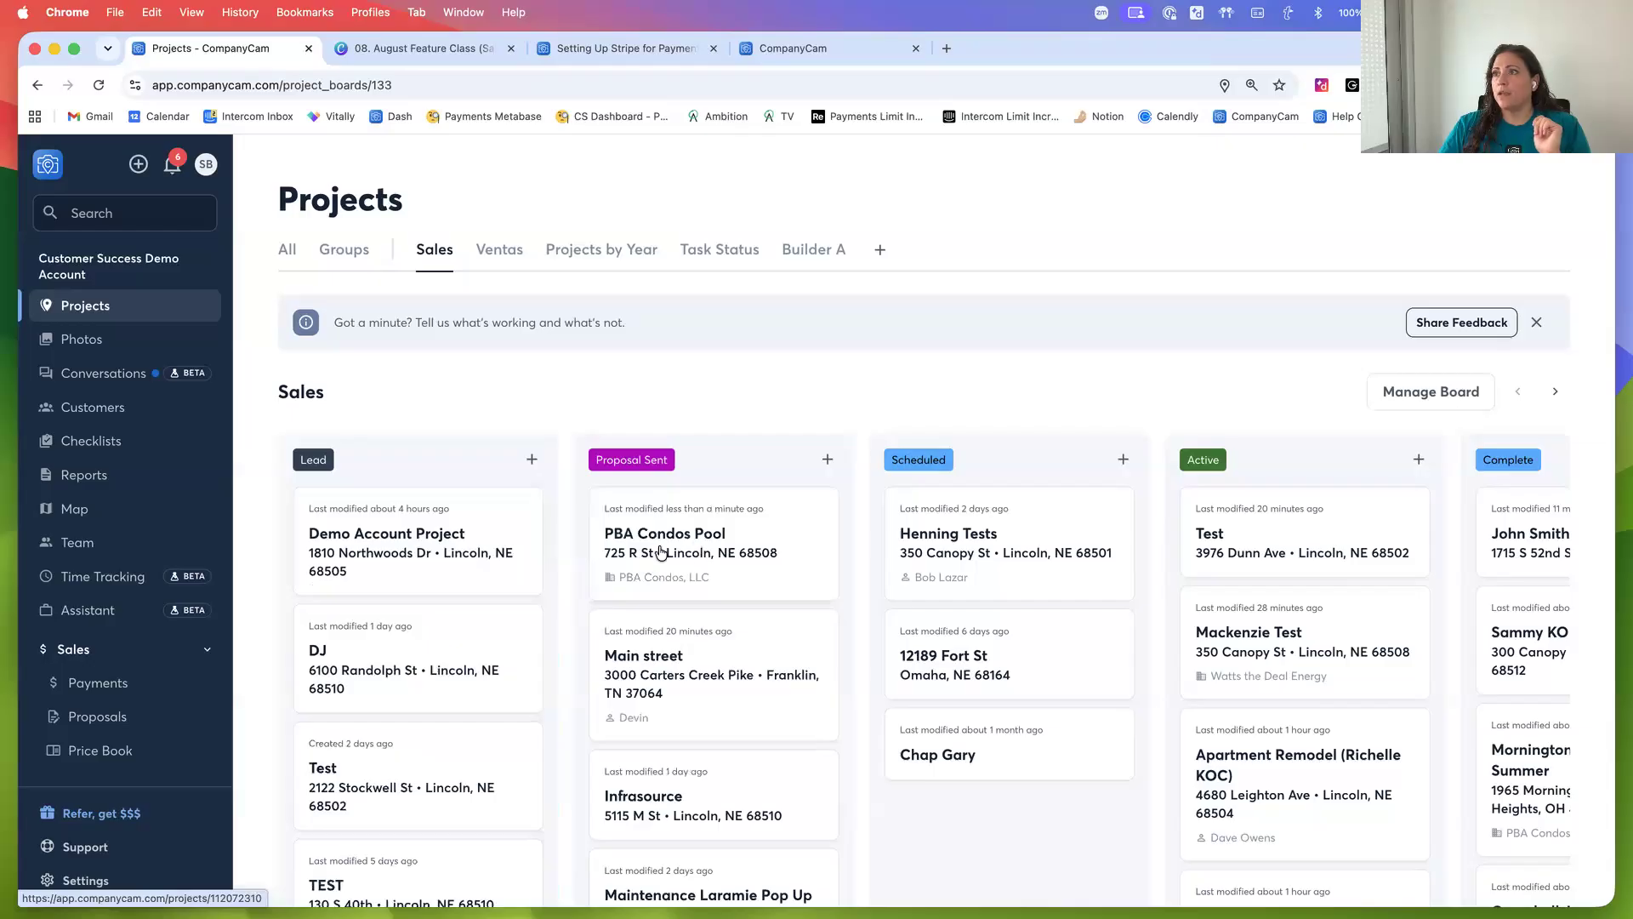
left_click(691, 547)
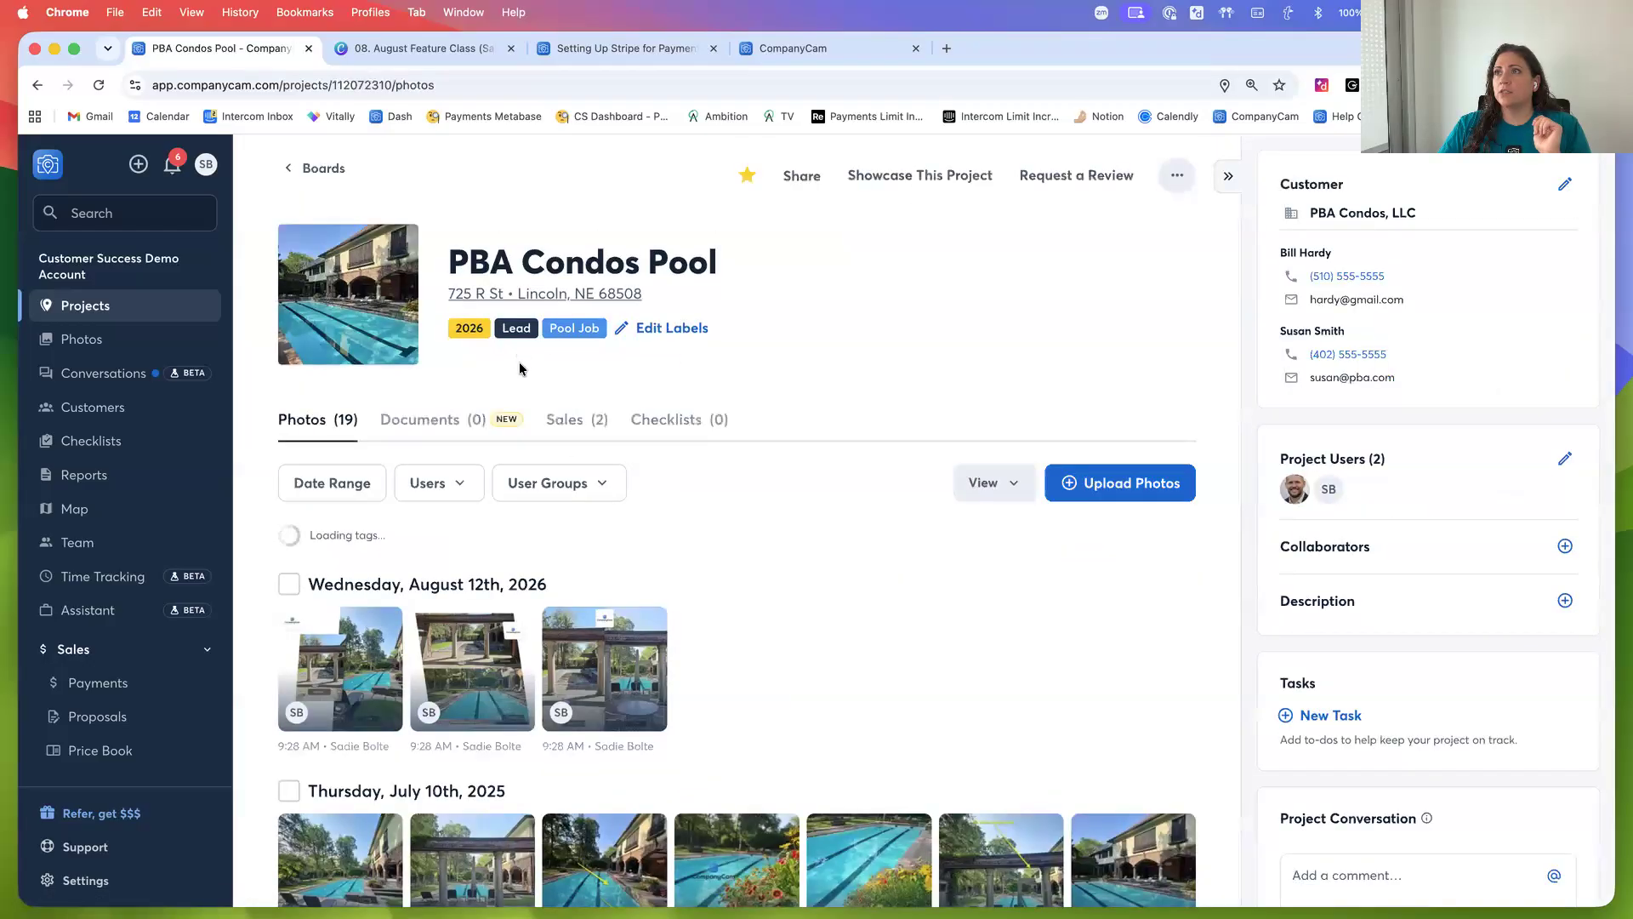
left_click(98, 85)
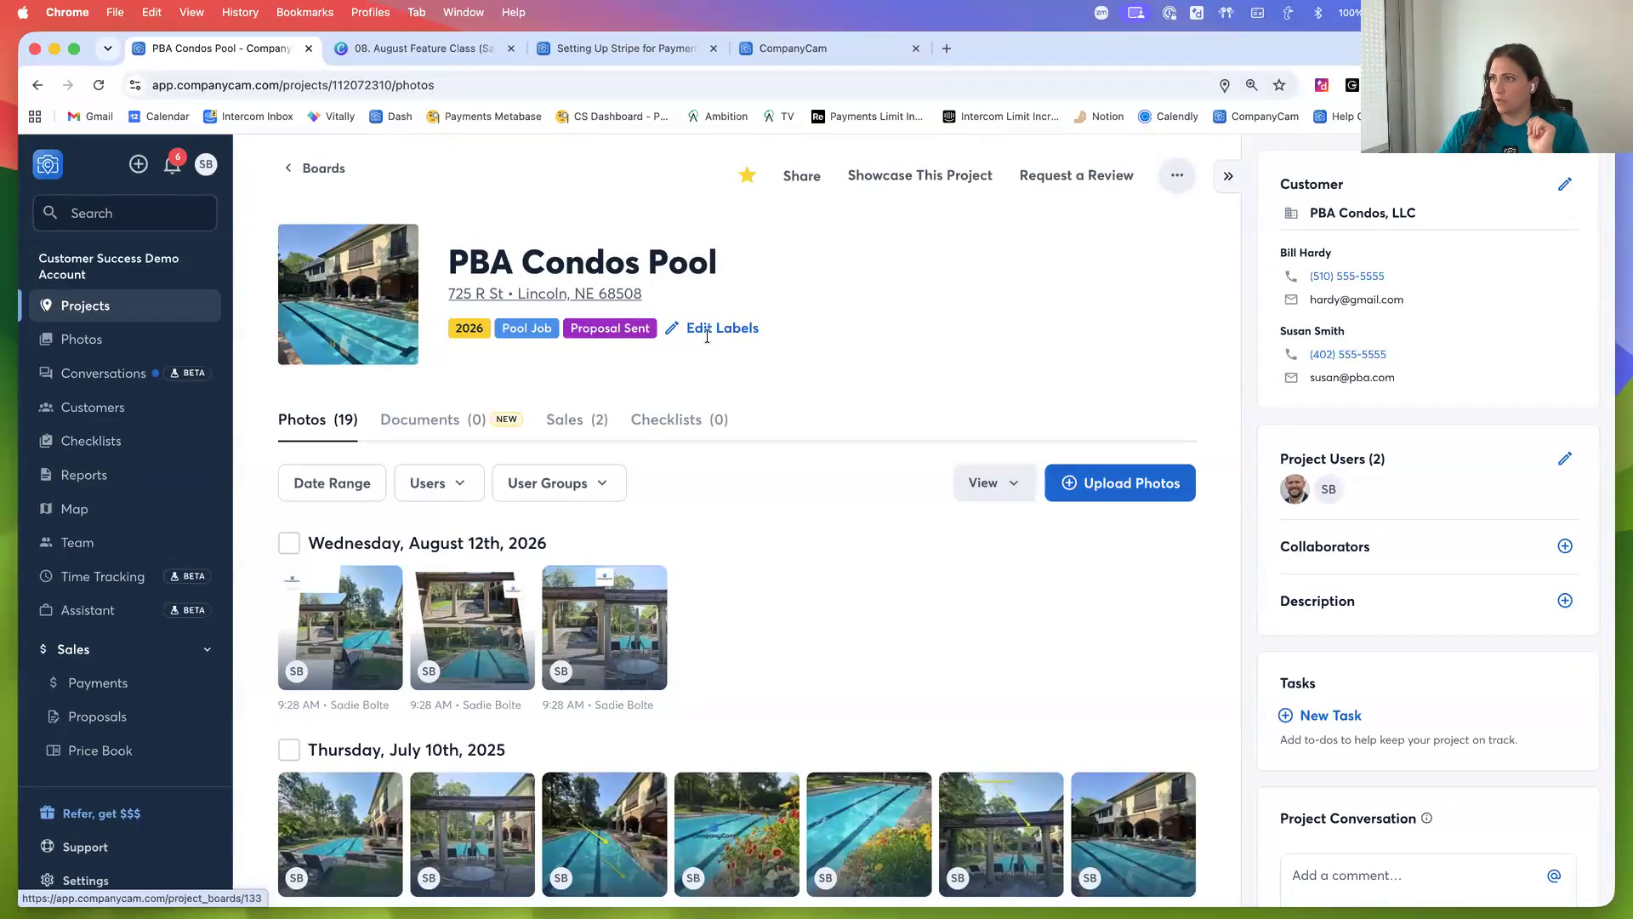
Review the board settings of the Projects by Year and Sales project boards
left_click(290, 170)
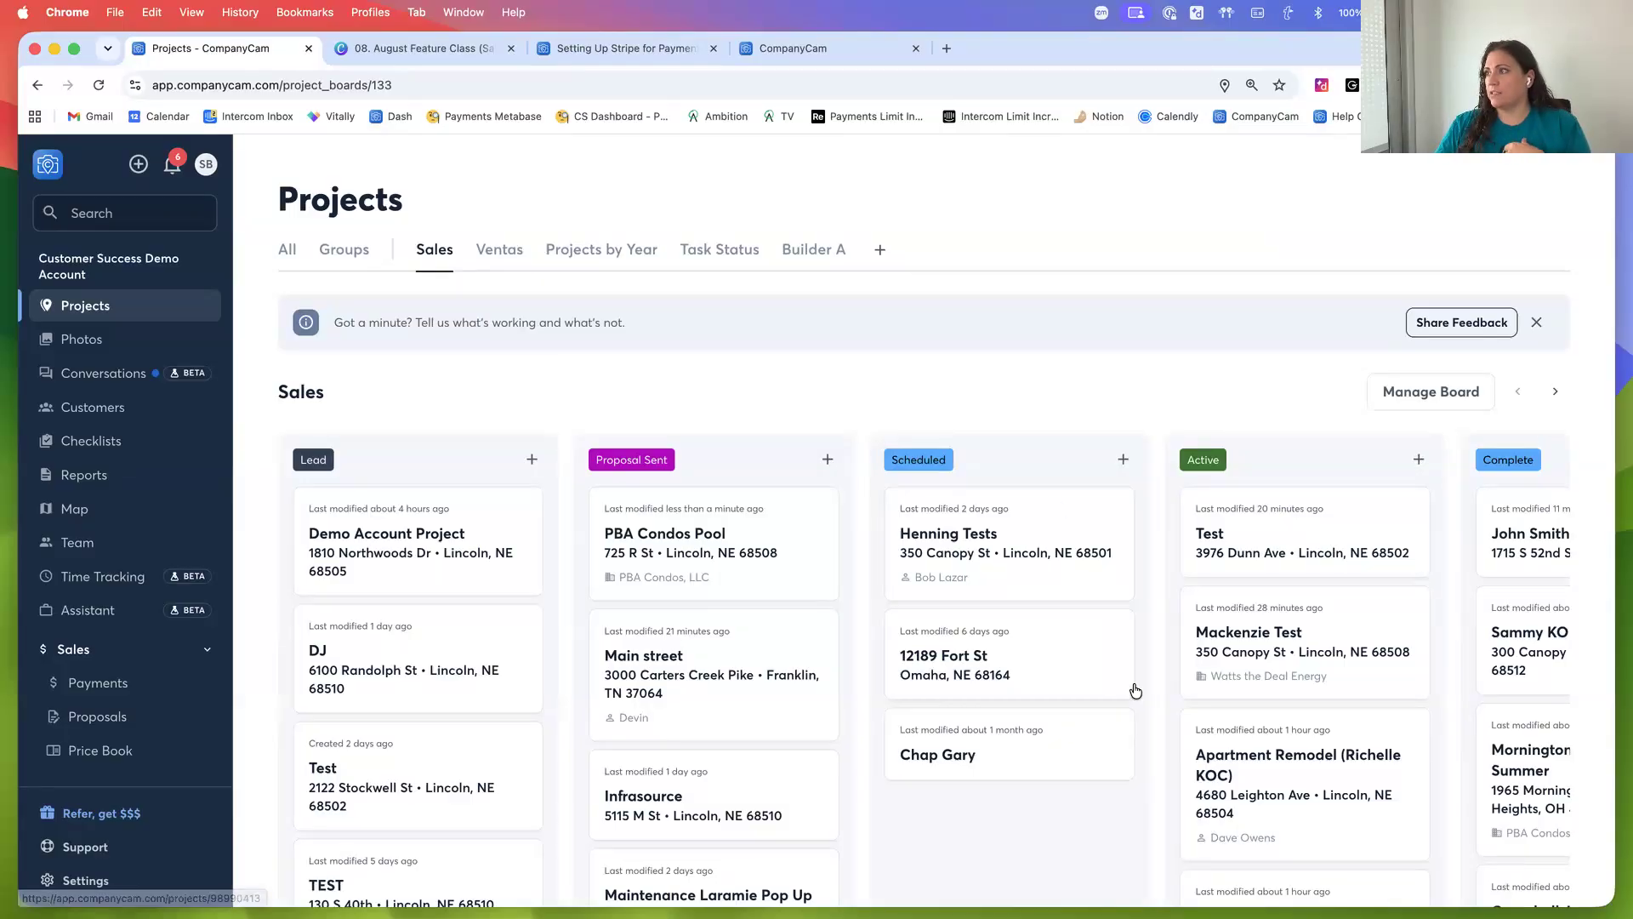
left_click(638, 253)
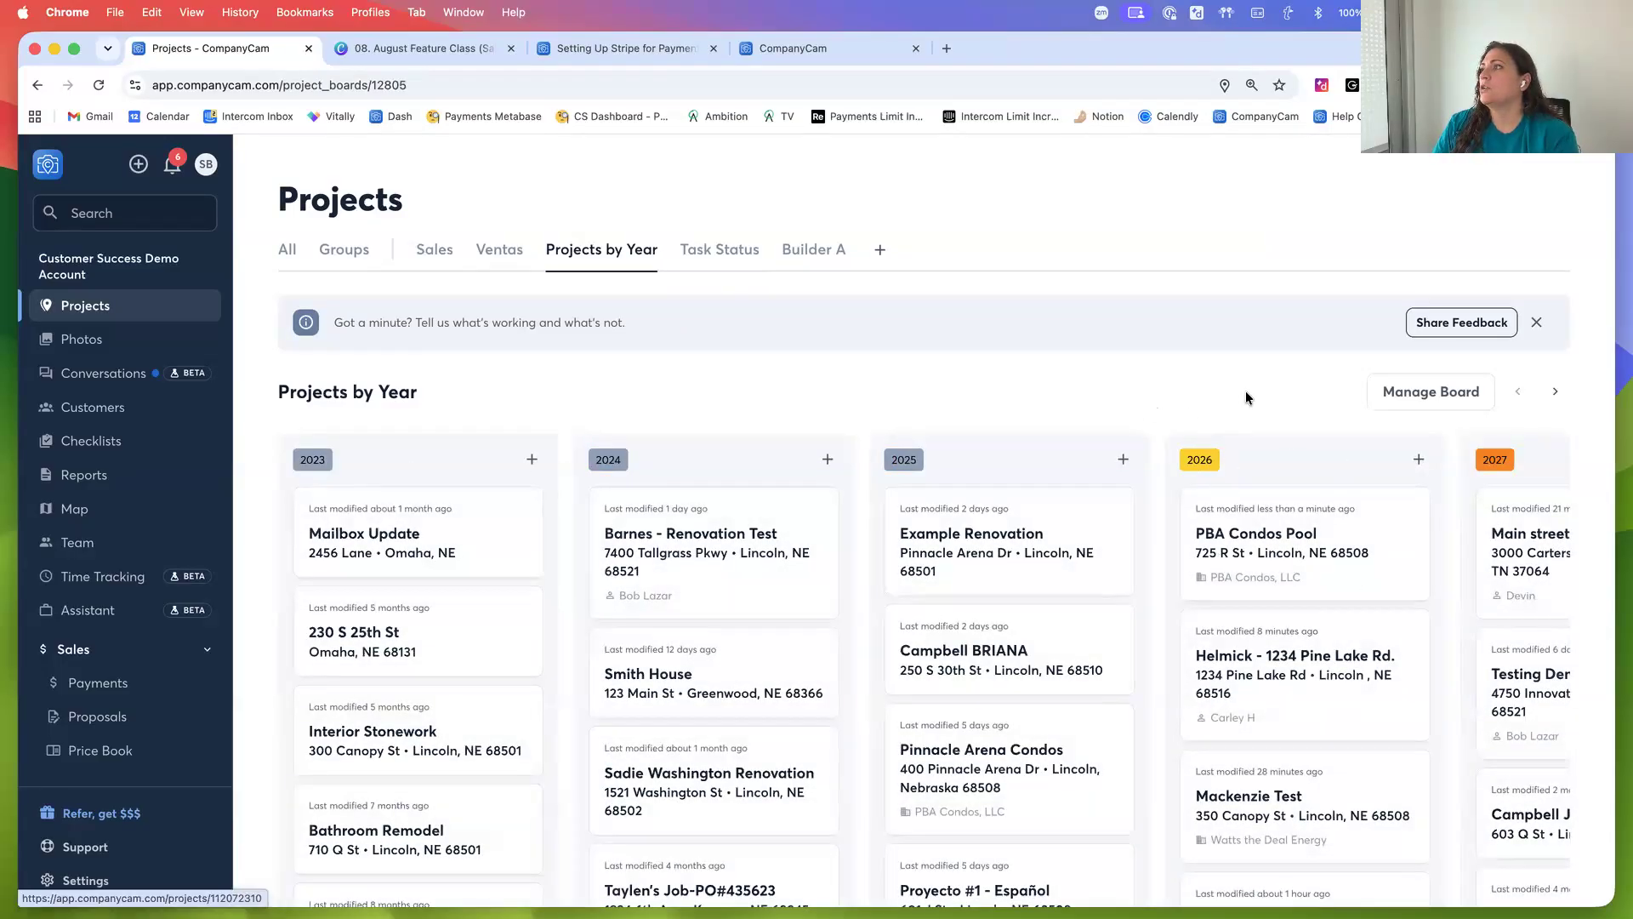
left_click(1441, 395)
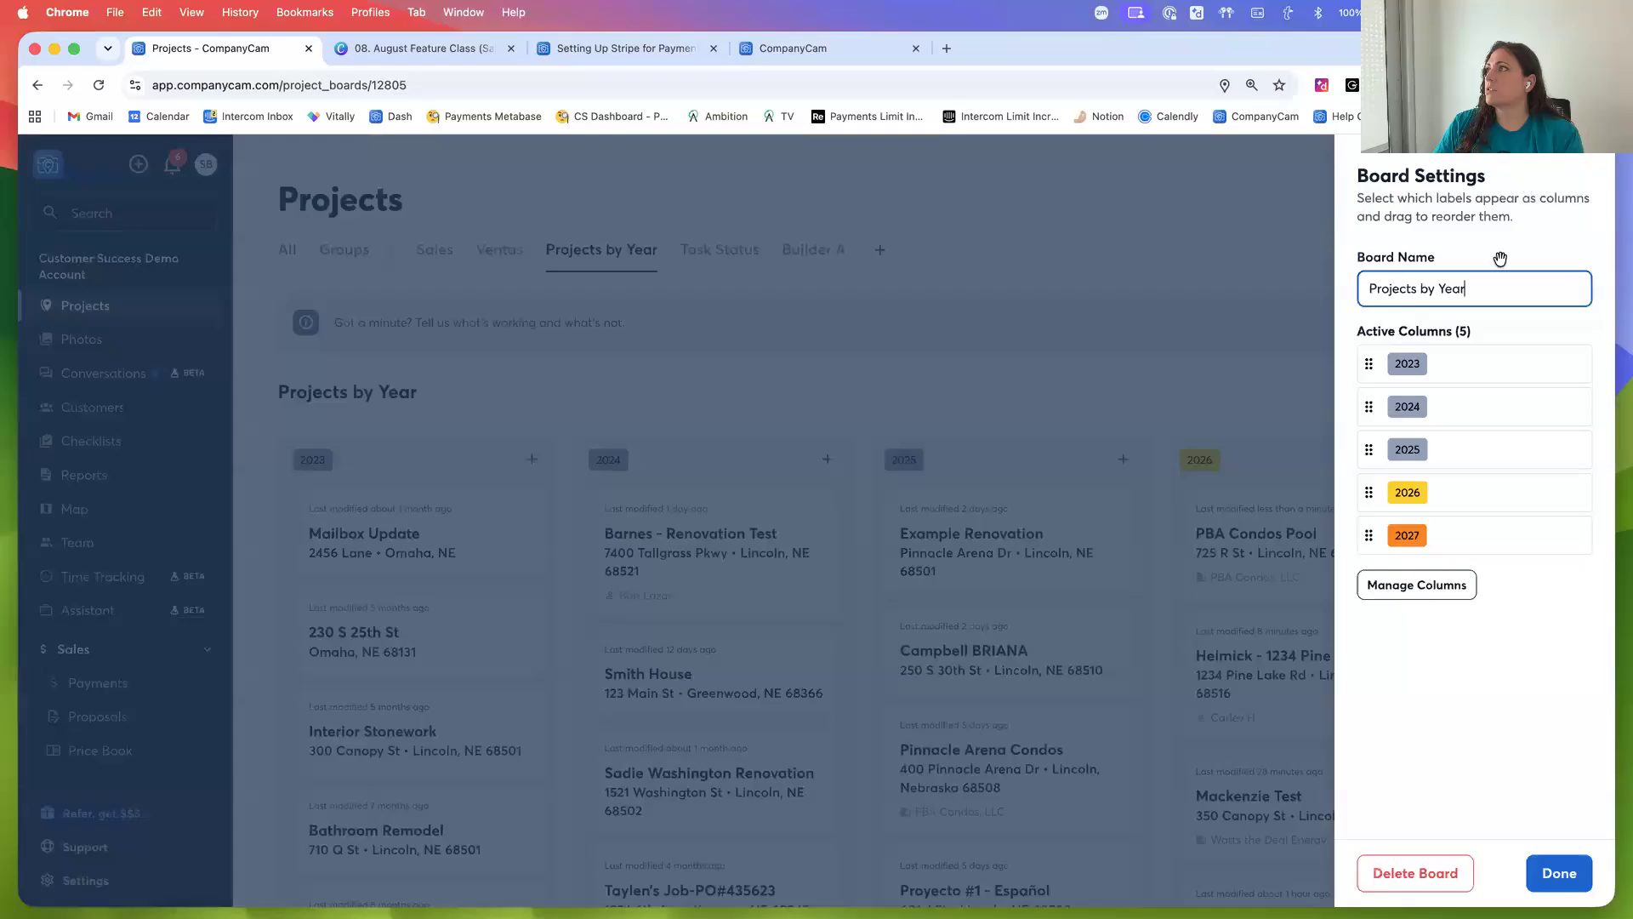
left_click(1553, 874)
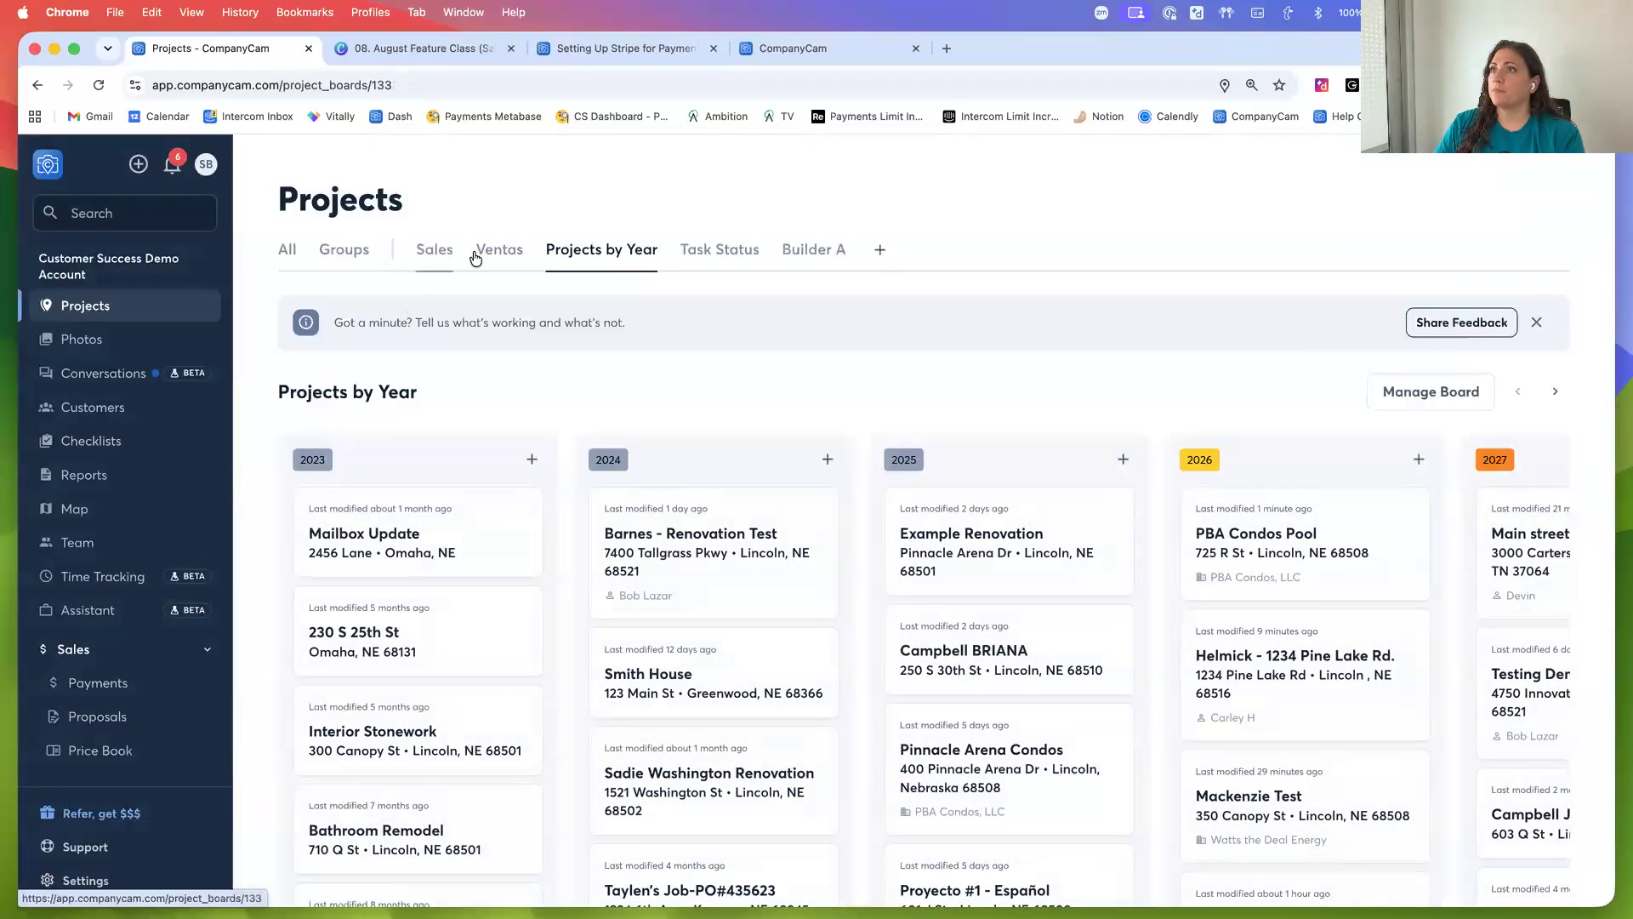
left_click(436, 250)
left_click(1469, 390)
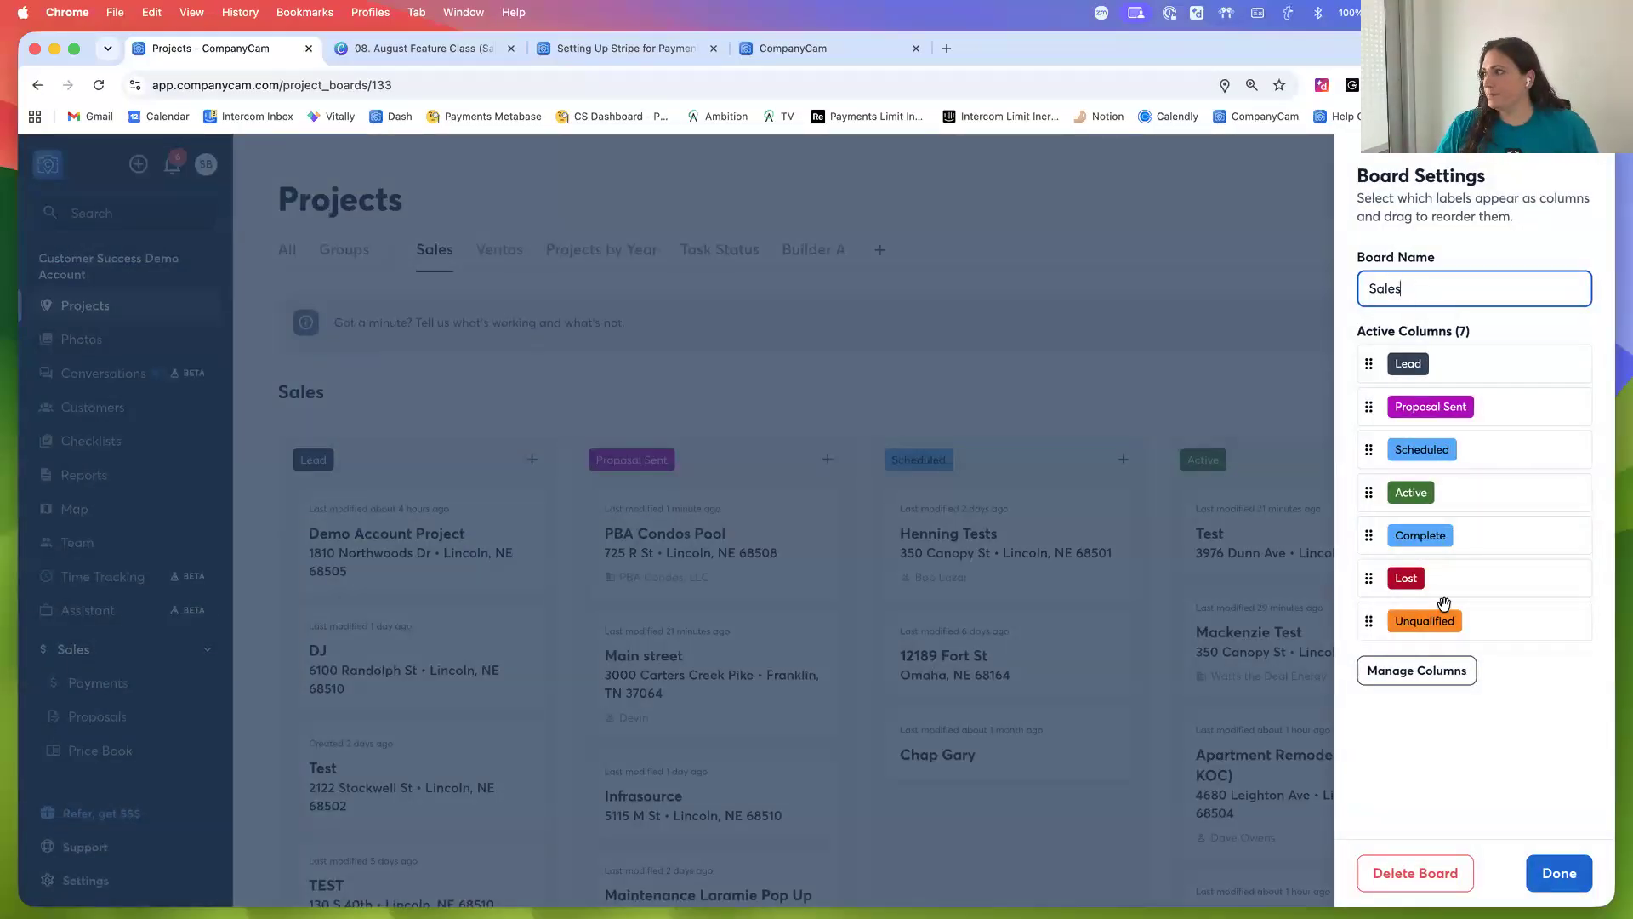
left_click(1559, 873)
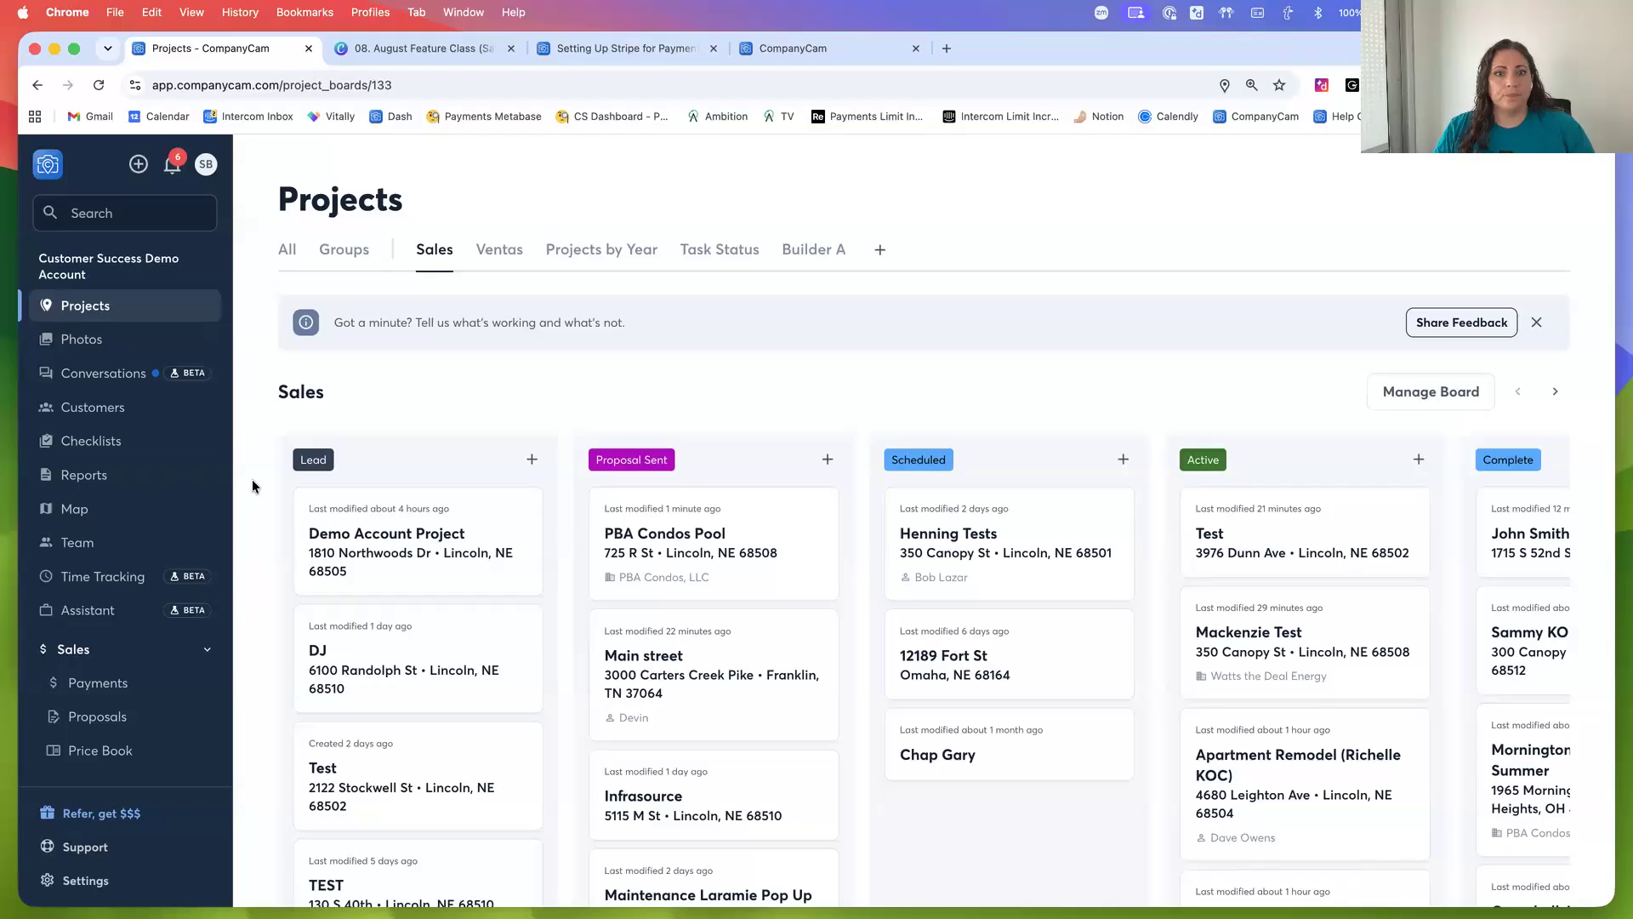
scroll(252, 478, "down", 3)
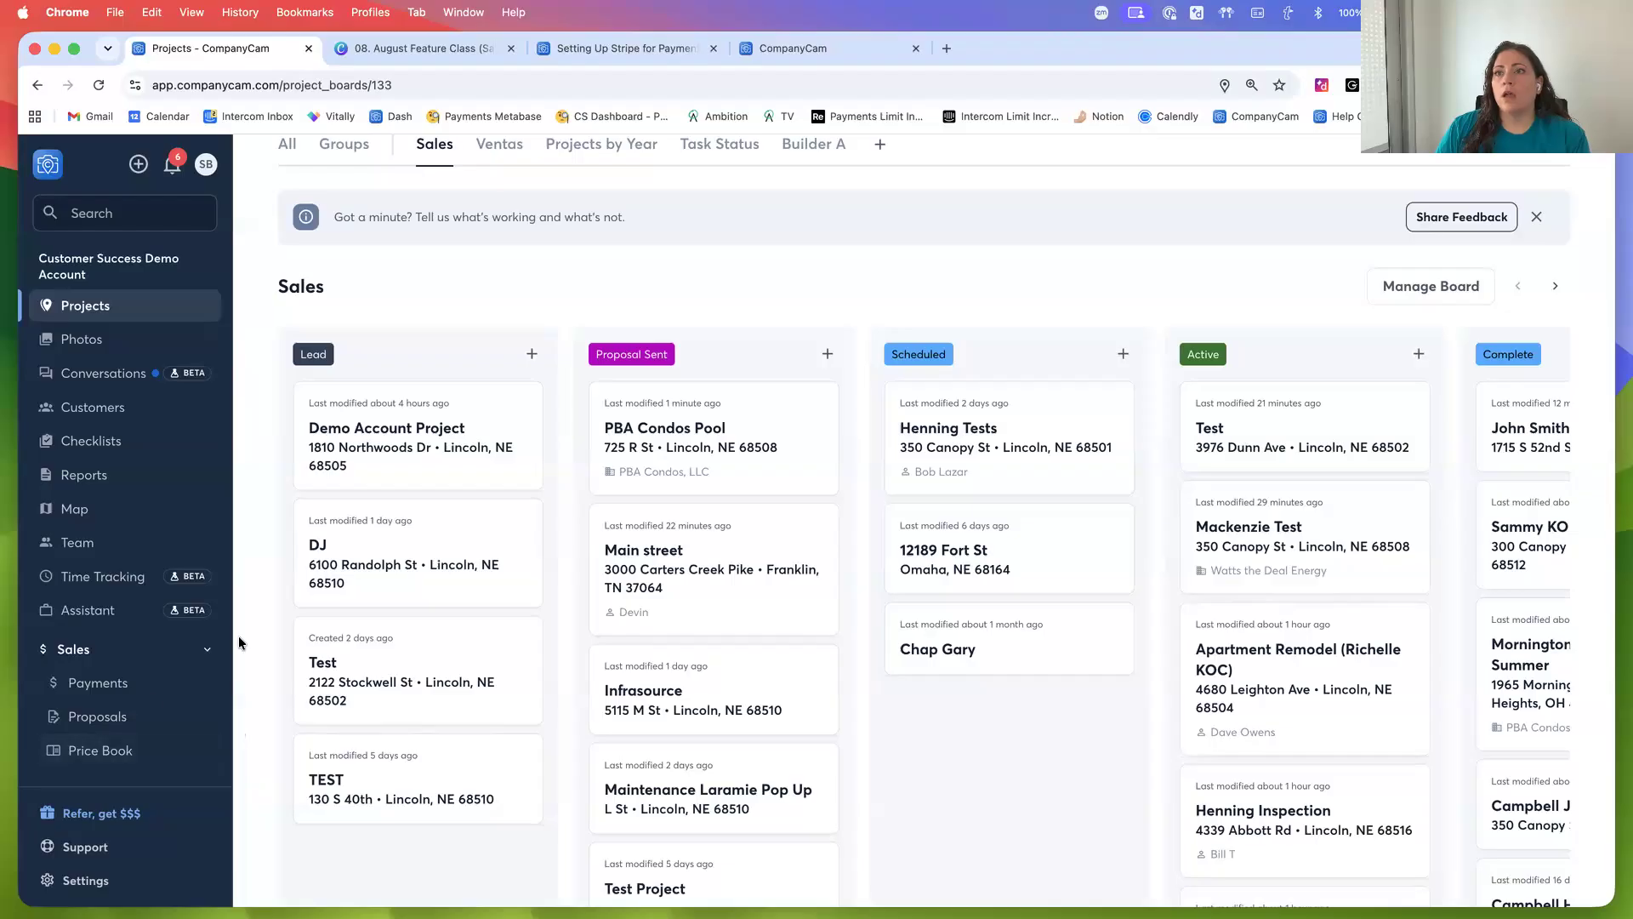
Search the customers for pba and open the PBA Condos, LLC customer record
left_click(111, 415)
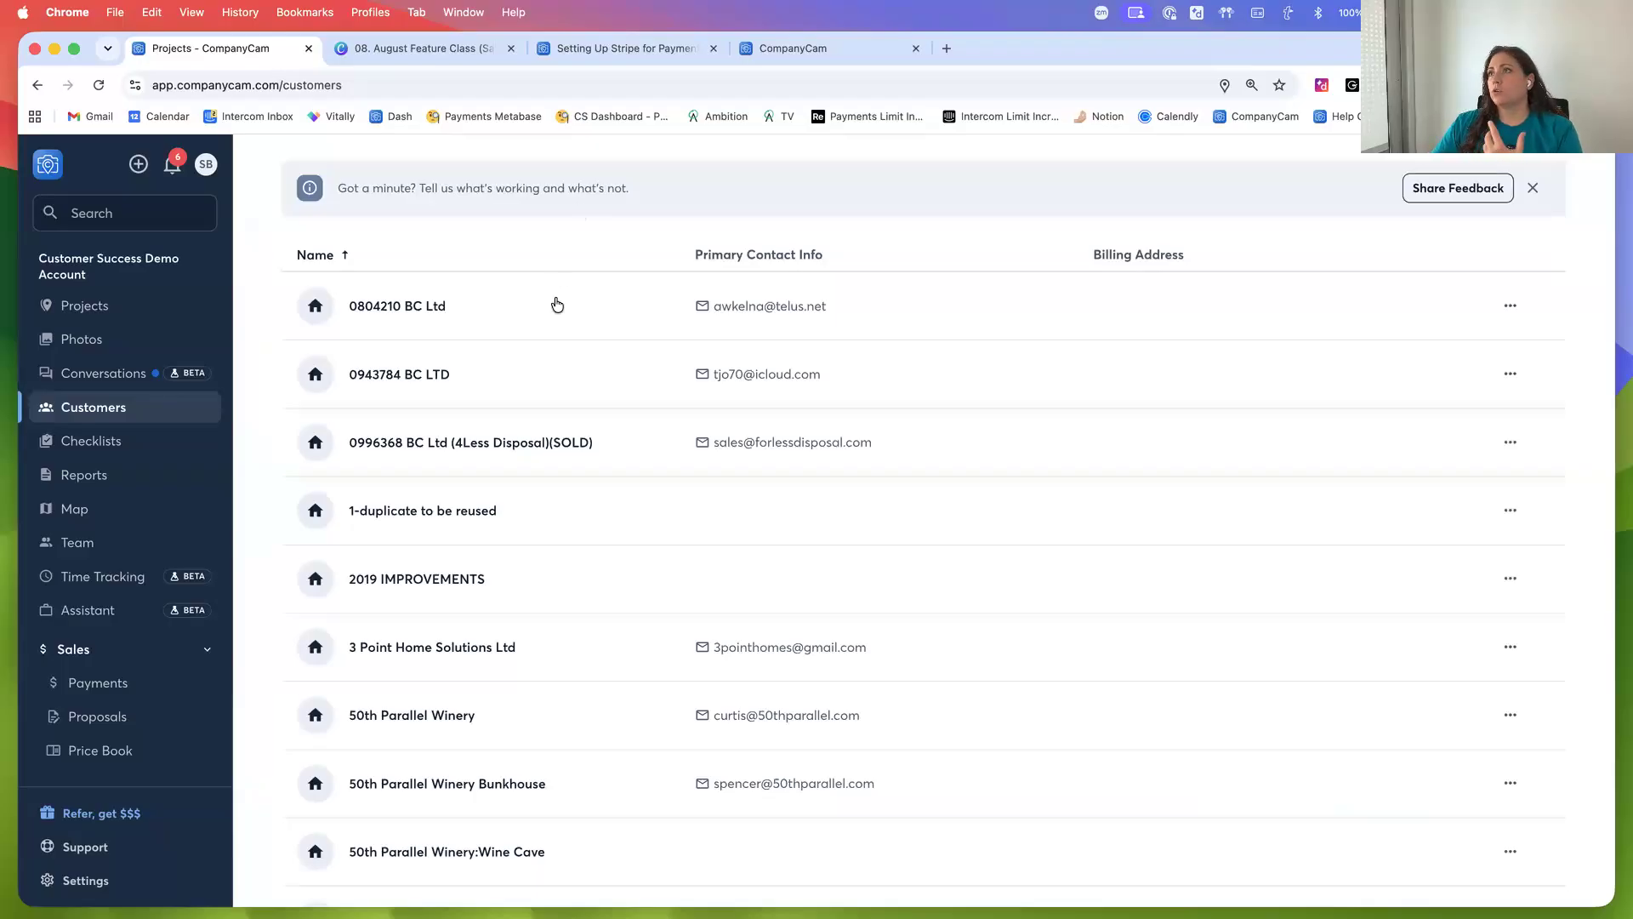
scroll(553, 302, "up", 3)
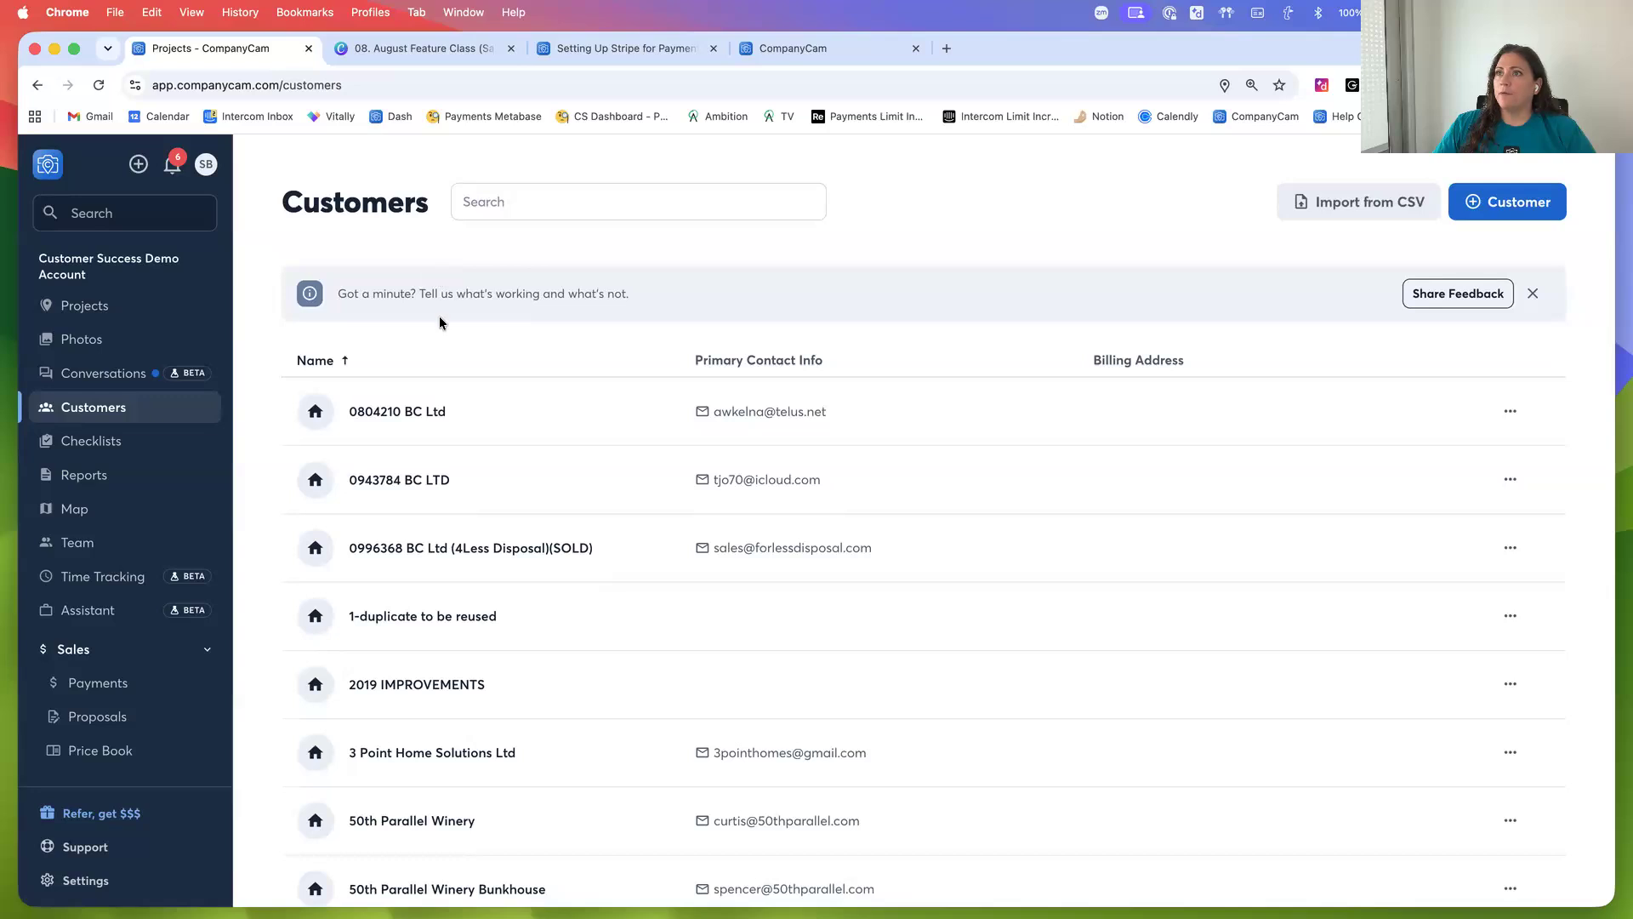
left_click(510, 208)
type("pba")
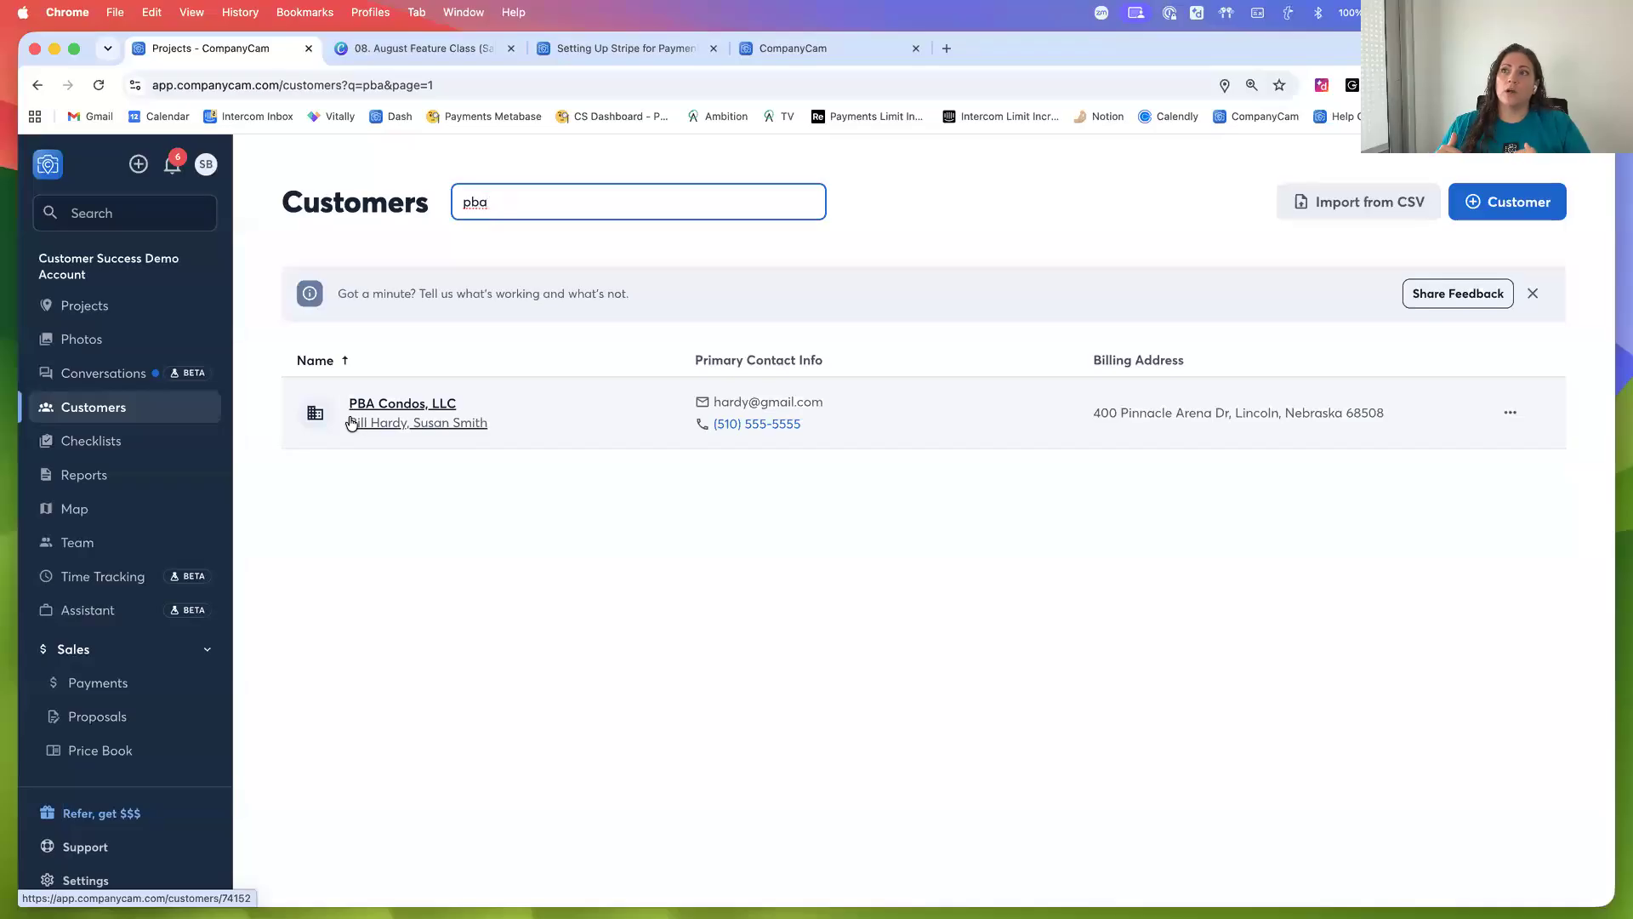
left_click(362, 421)
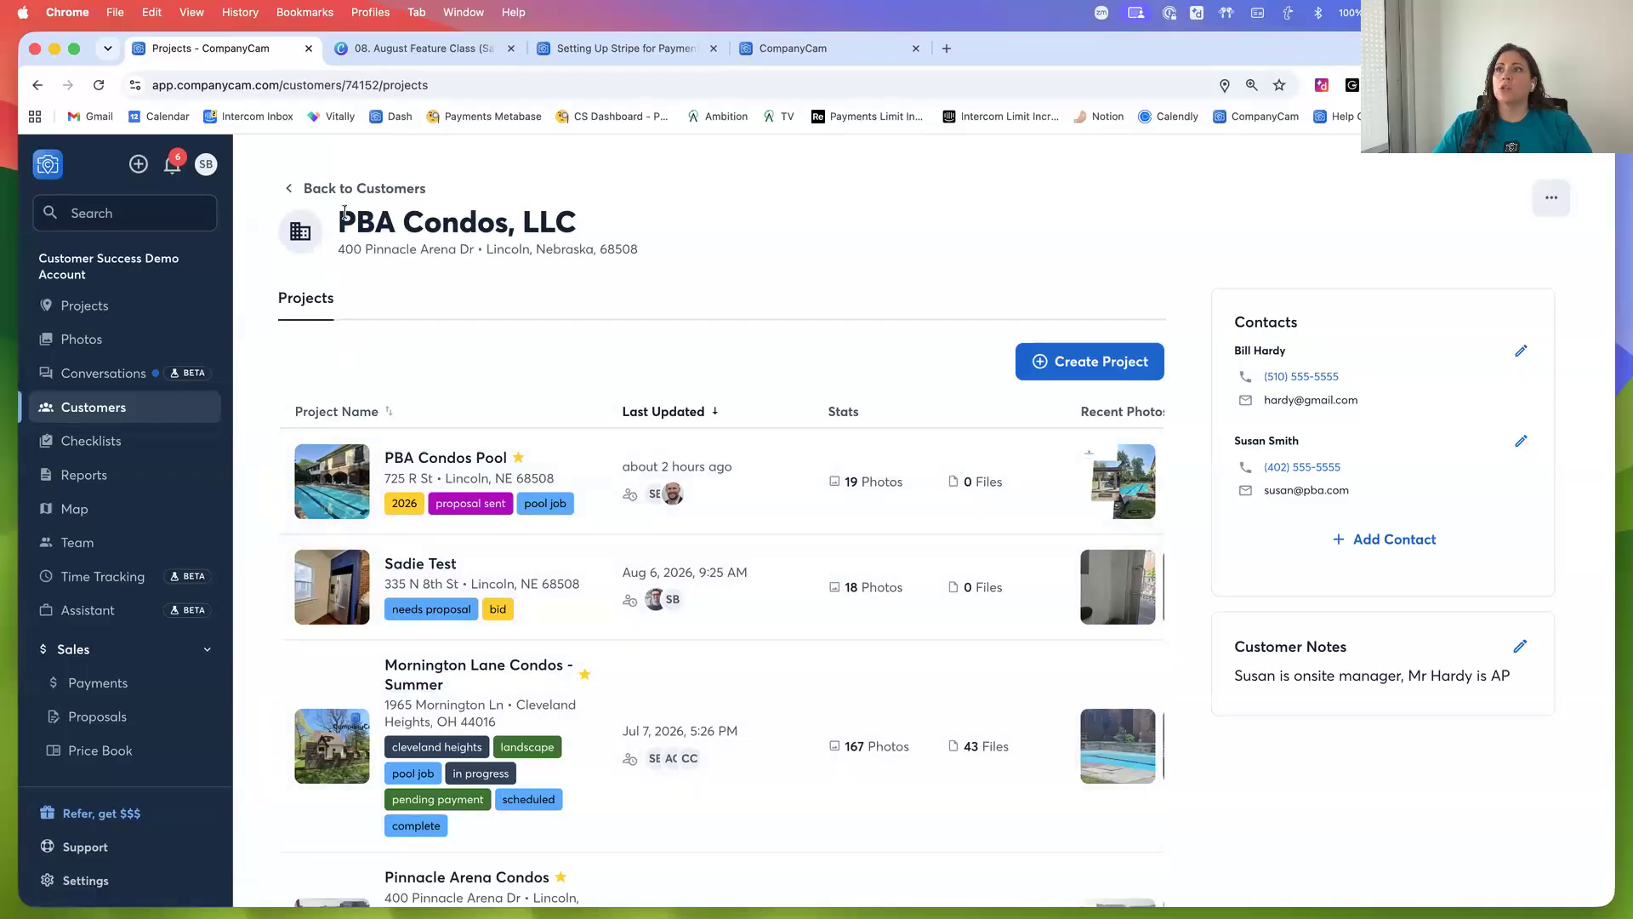
left_click_drag(341, 222, 621, 231)
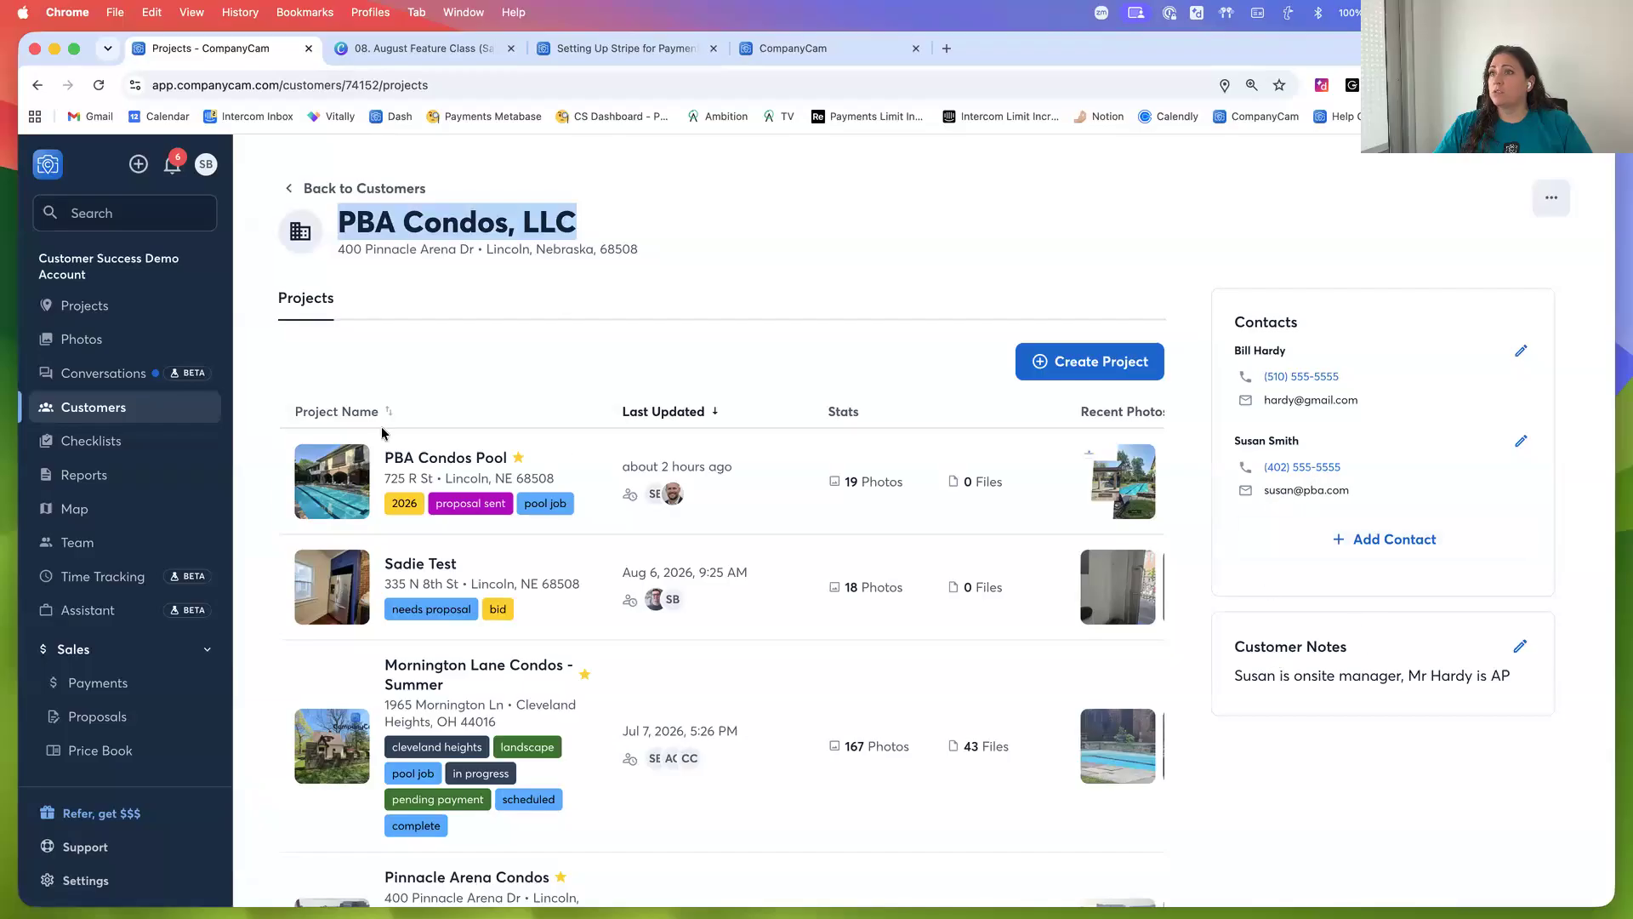
scroll(266, 364, "down", 3)
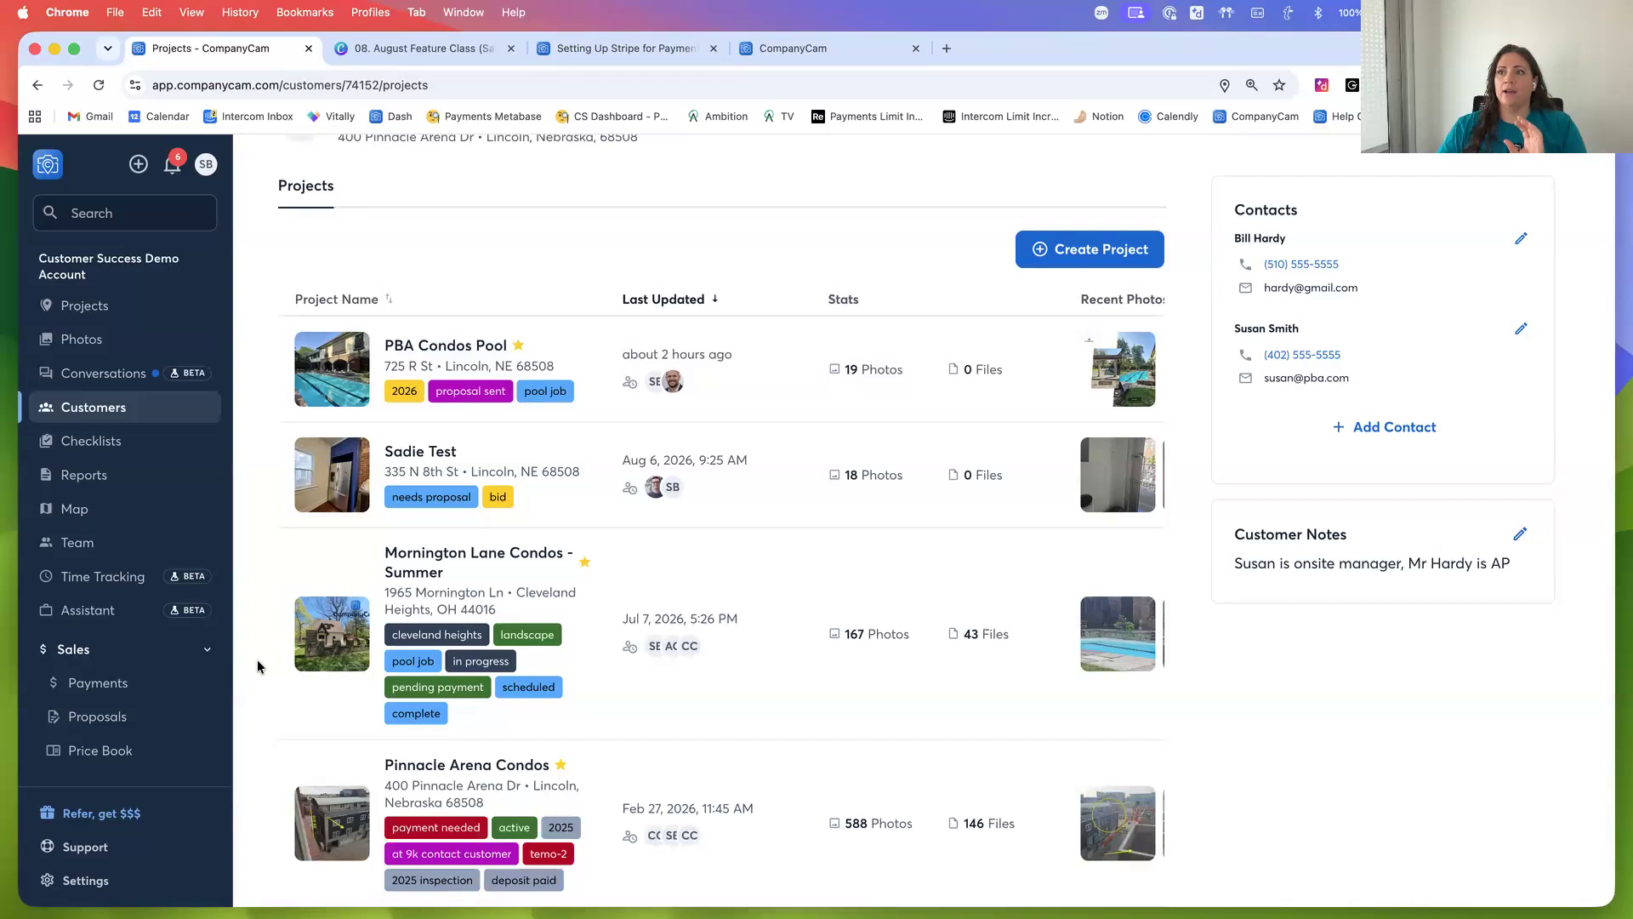
Open the PBA Condos Pool project and its customer editing panel
left_click(337, 384)
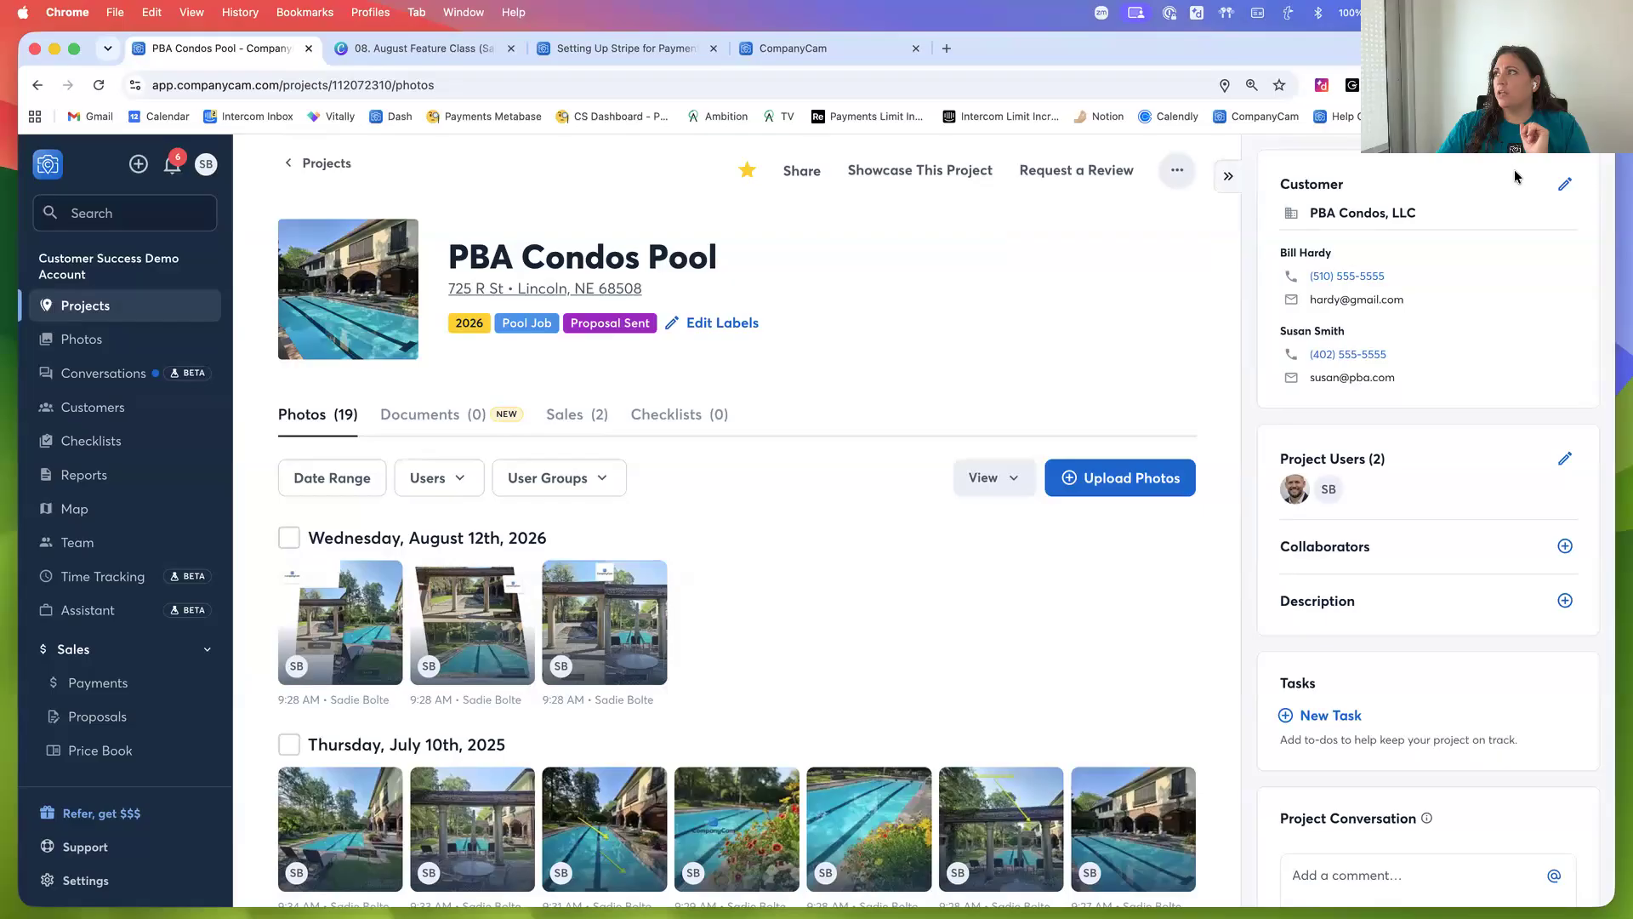
scroll(1569, 187, "down", 1)
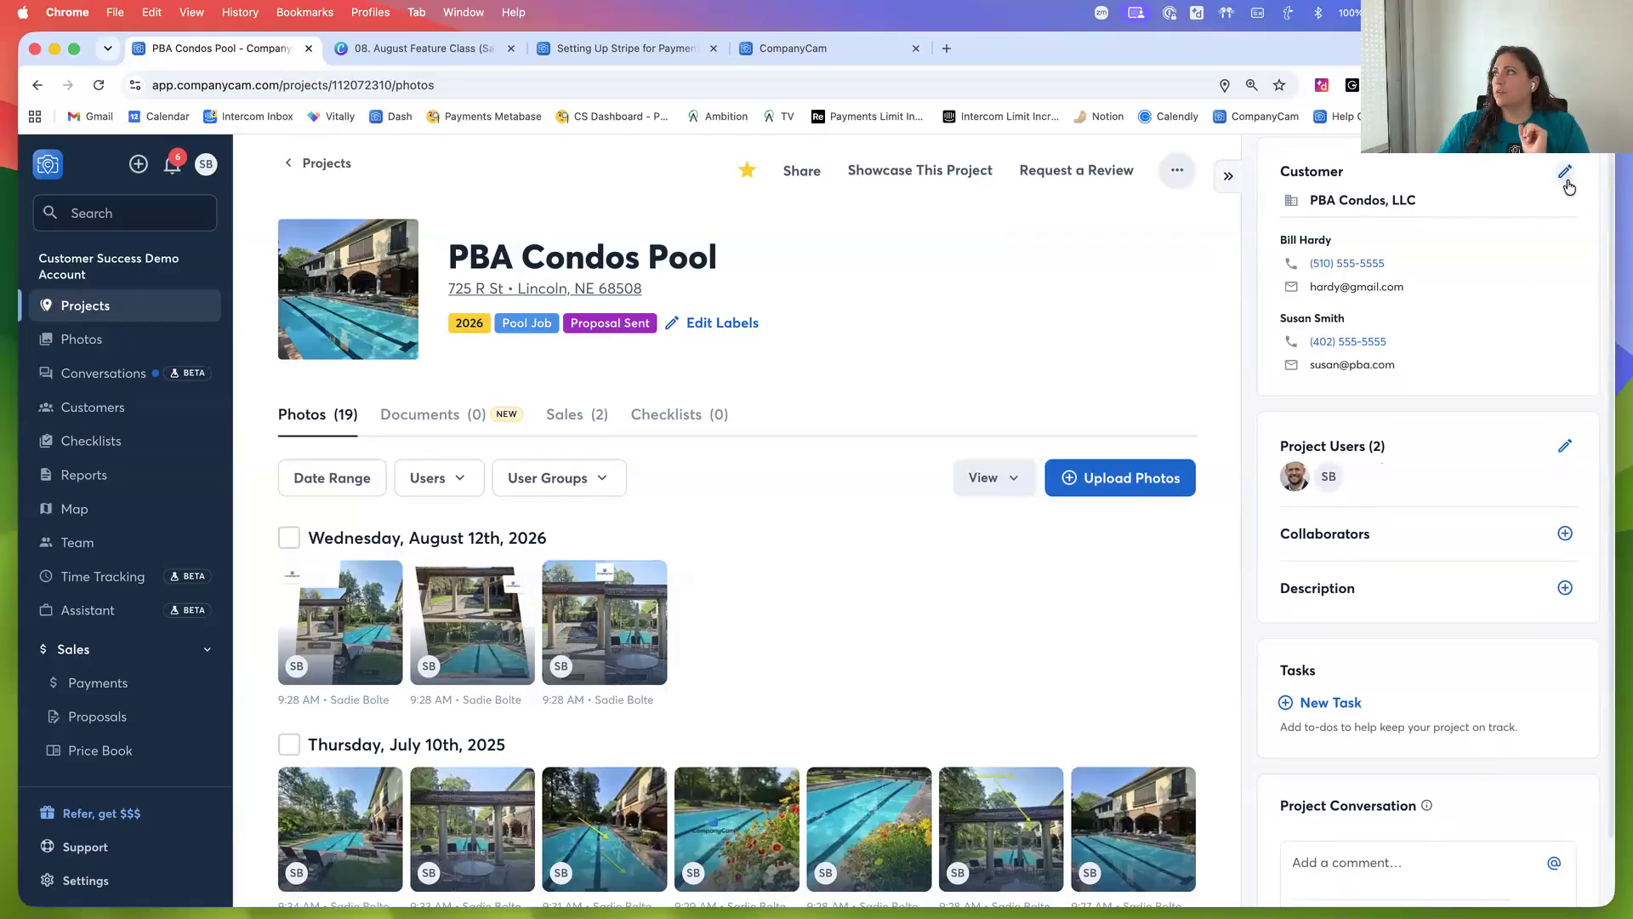
left_click(1566, 176)
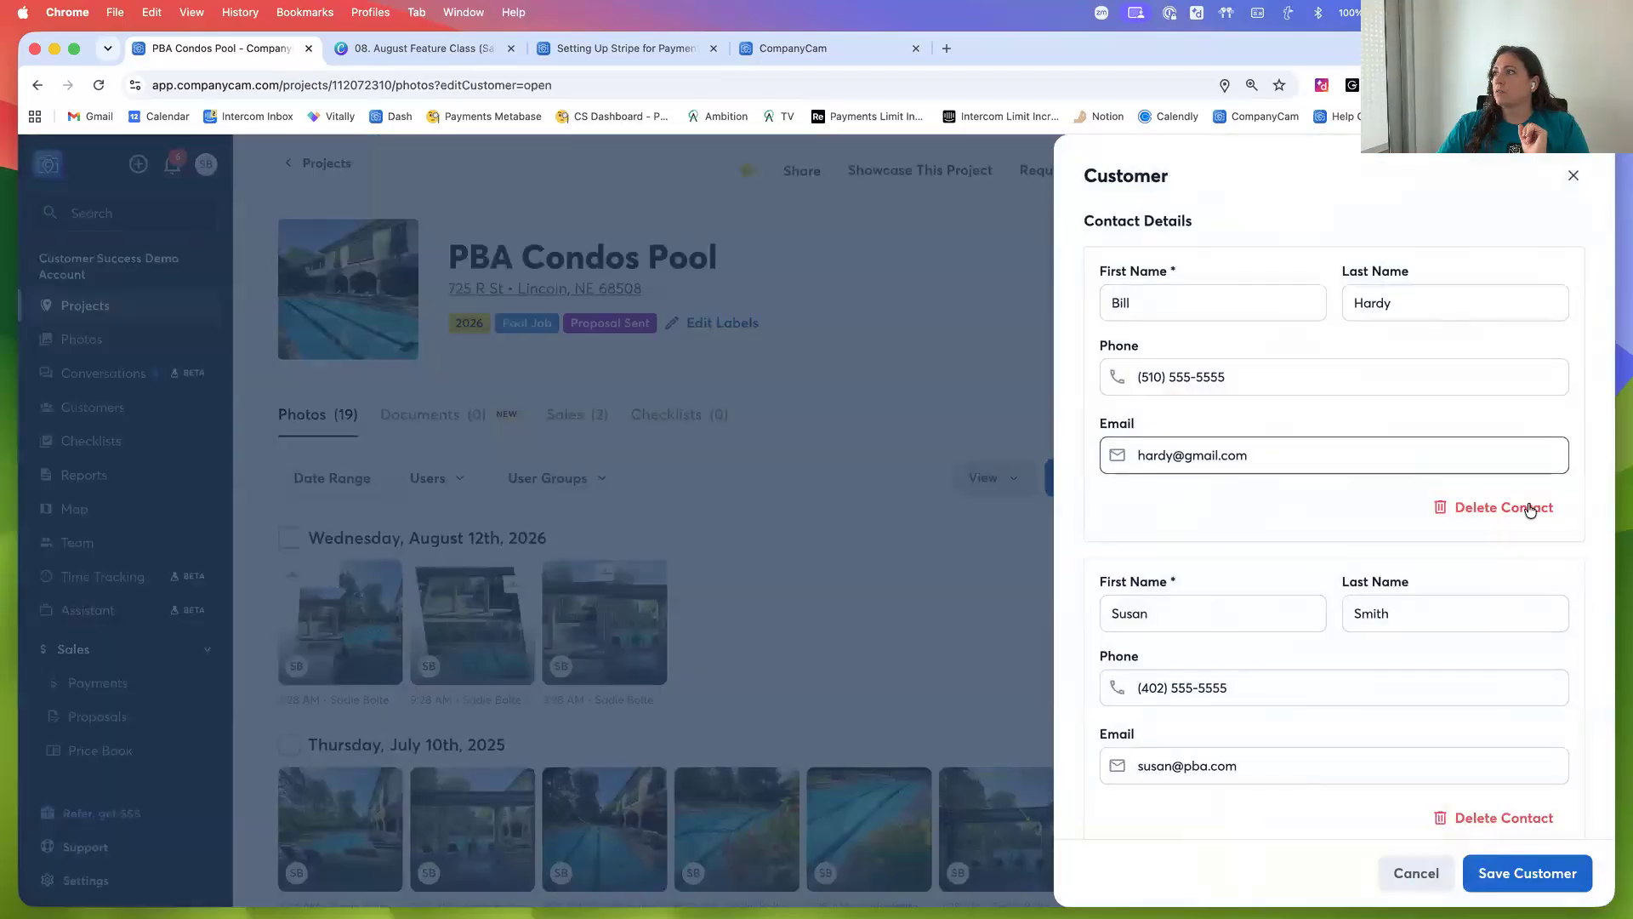
scroll(1179, 555, "down", 10)
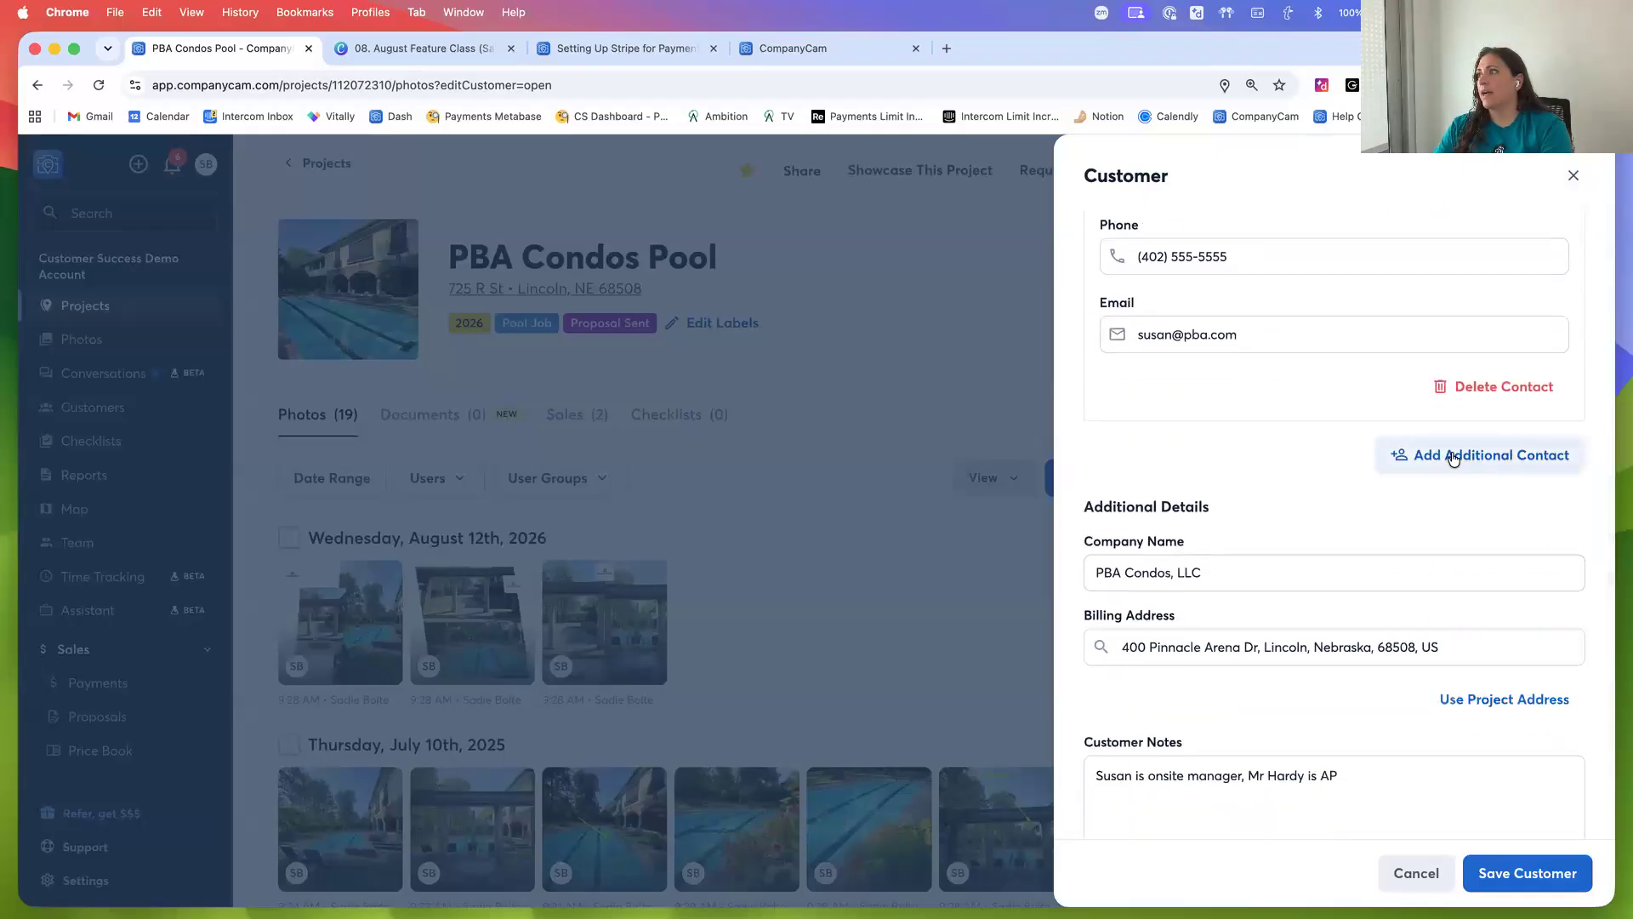
left_click(1462, 458)
left_click(1259, 487)
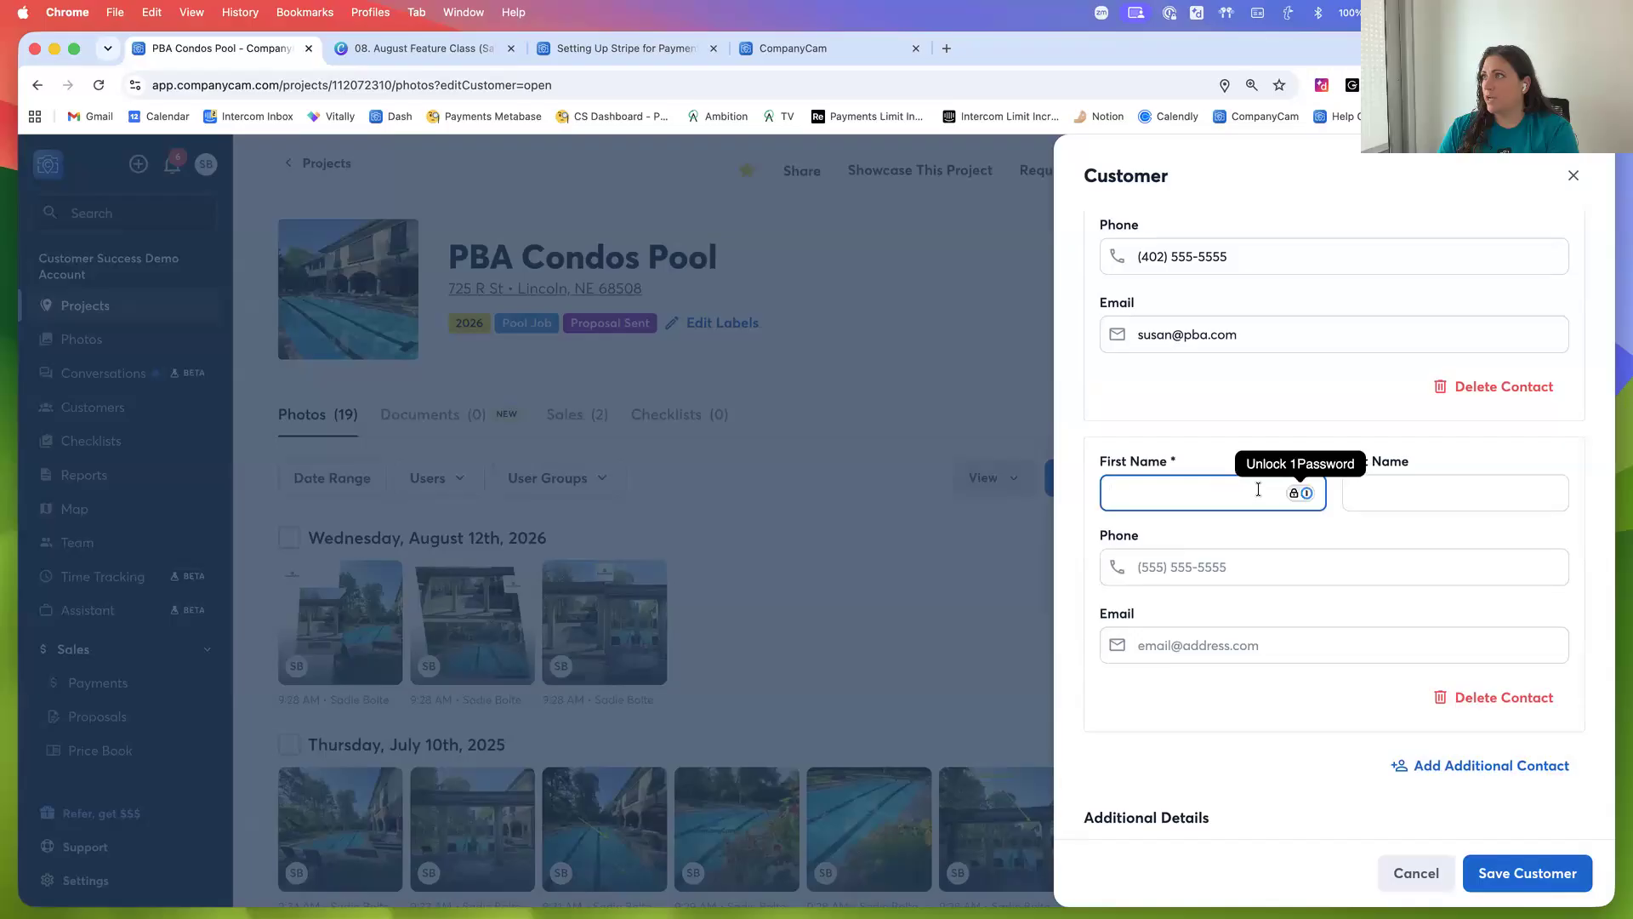
type("susan")
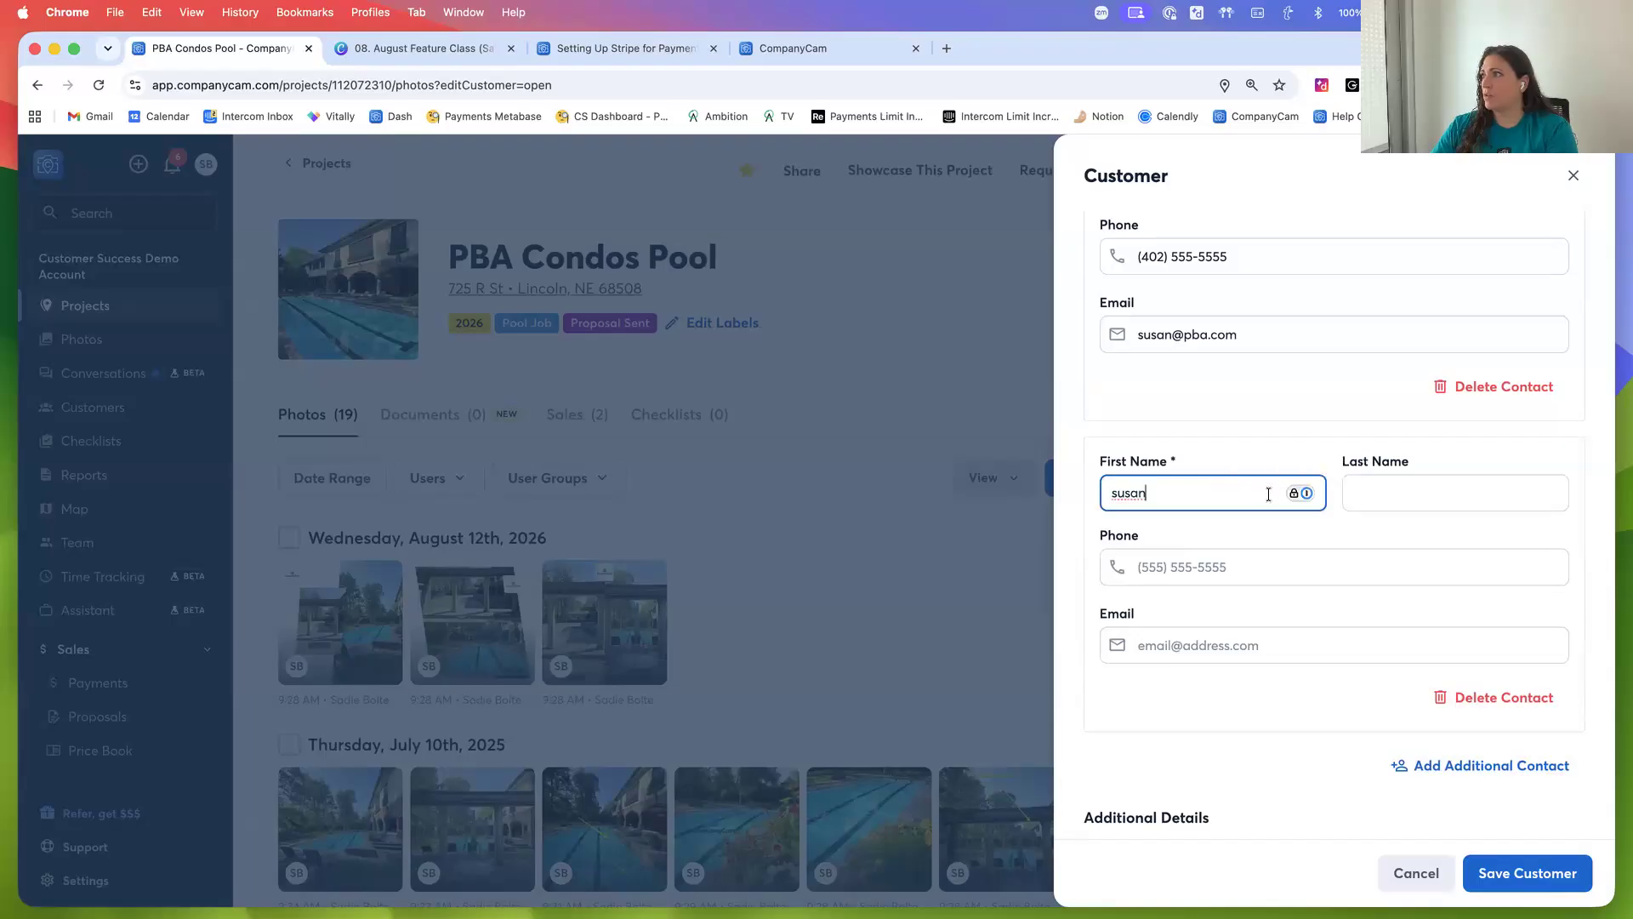
left_click(1461, 696)
Remove the PBA Condos, LLC customer from the PBA Condos Pool project
scroll(1507, 544, "up", 3)
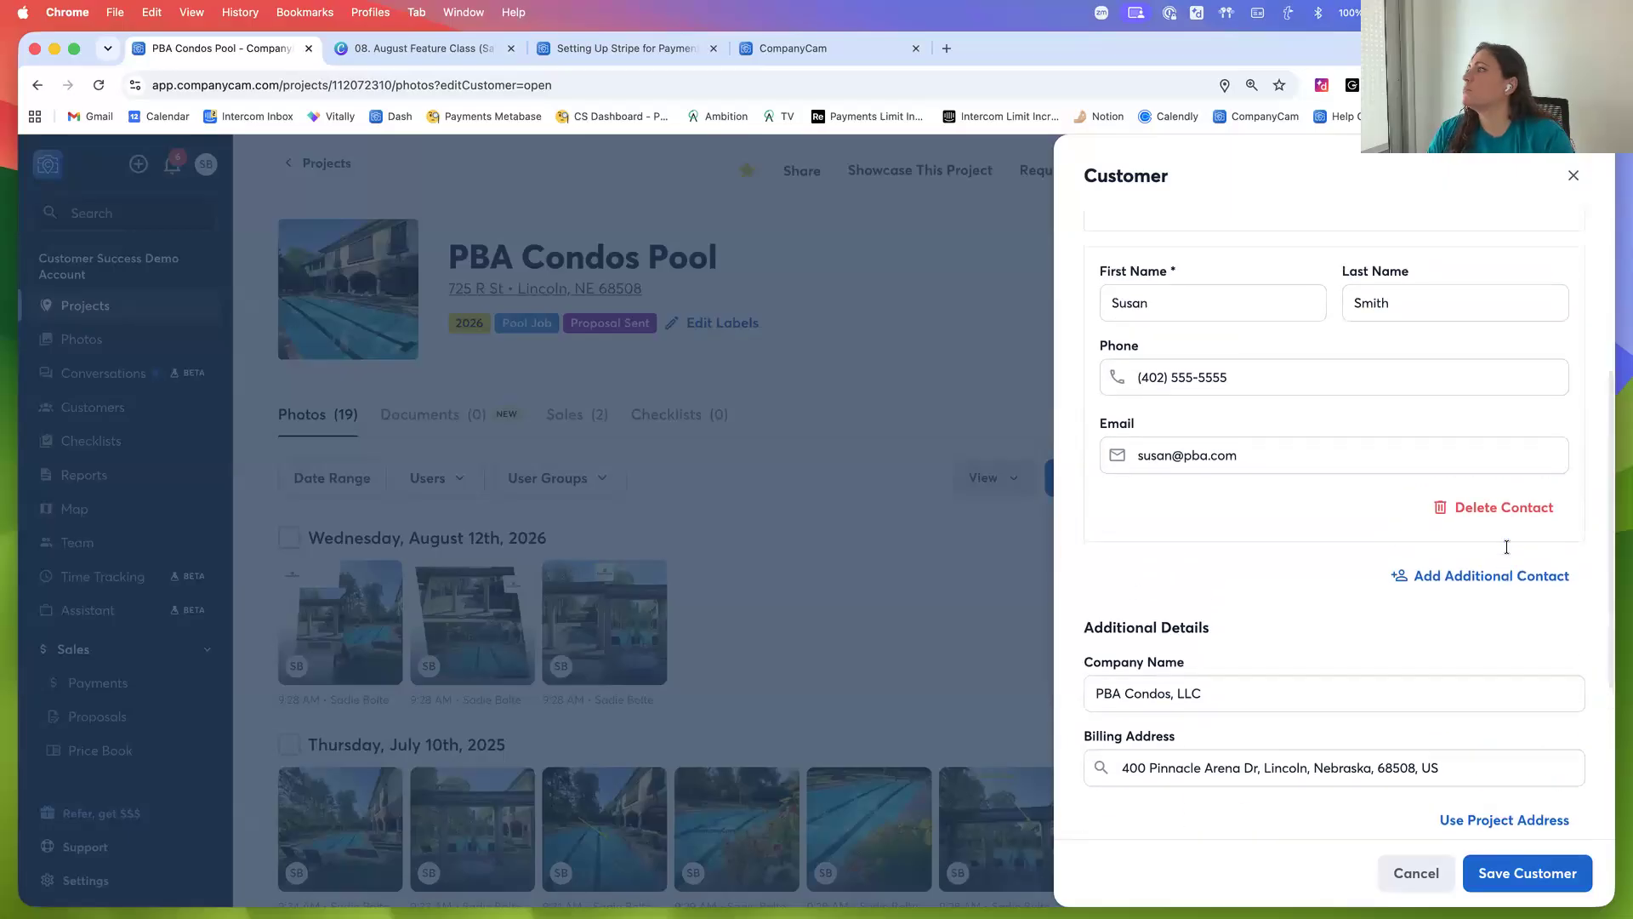
left_click(1524, 375)
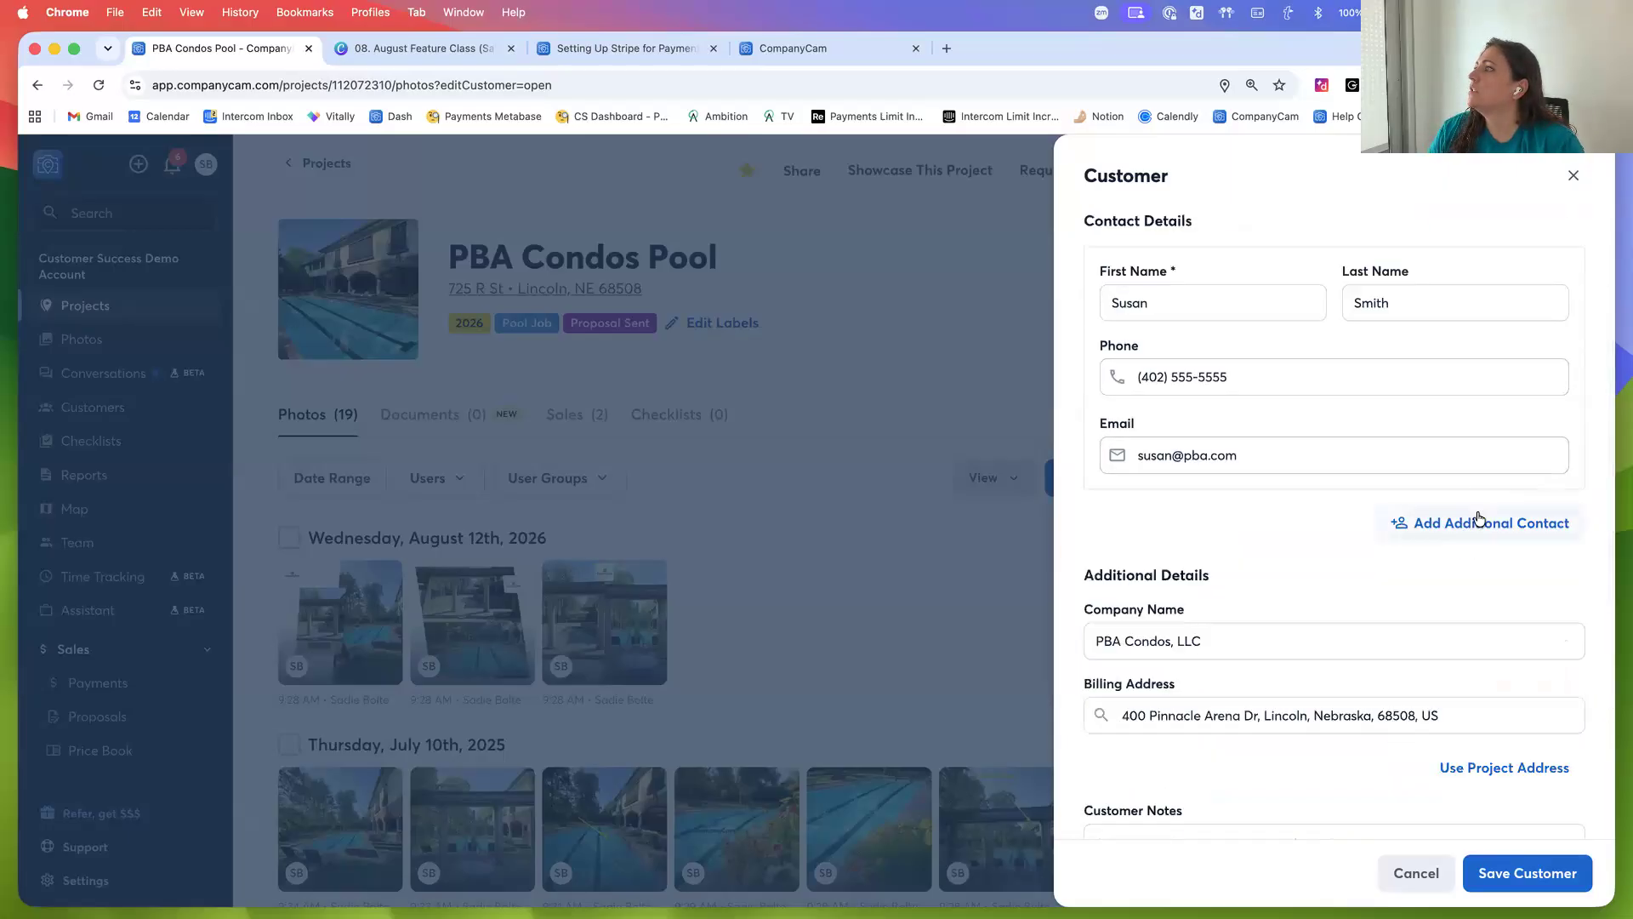
scroll(1464, 553, "down", 3)
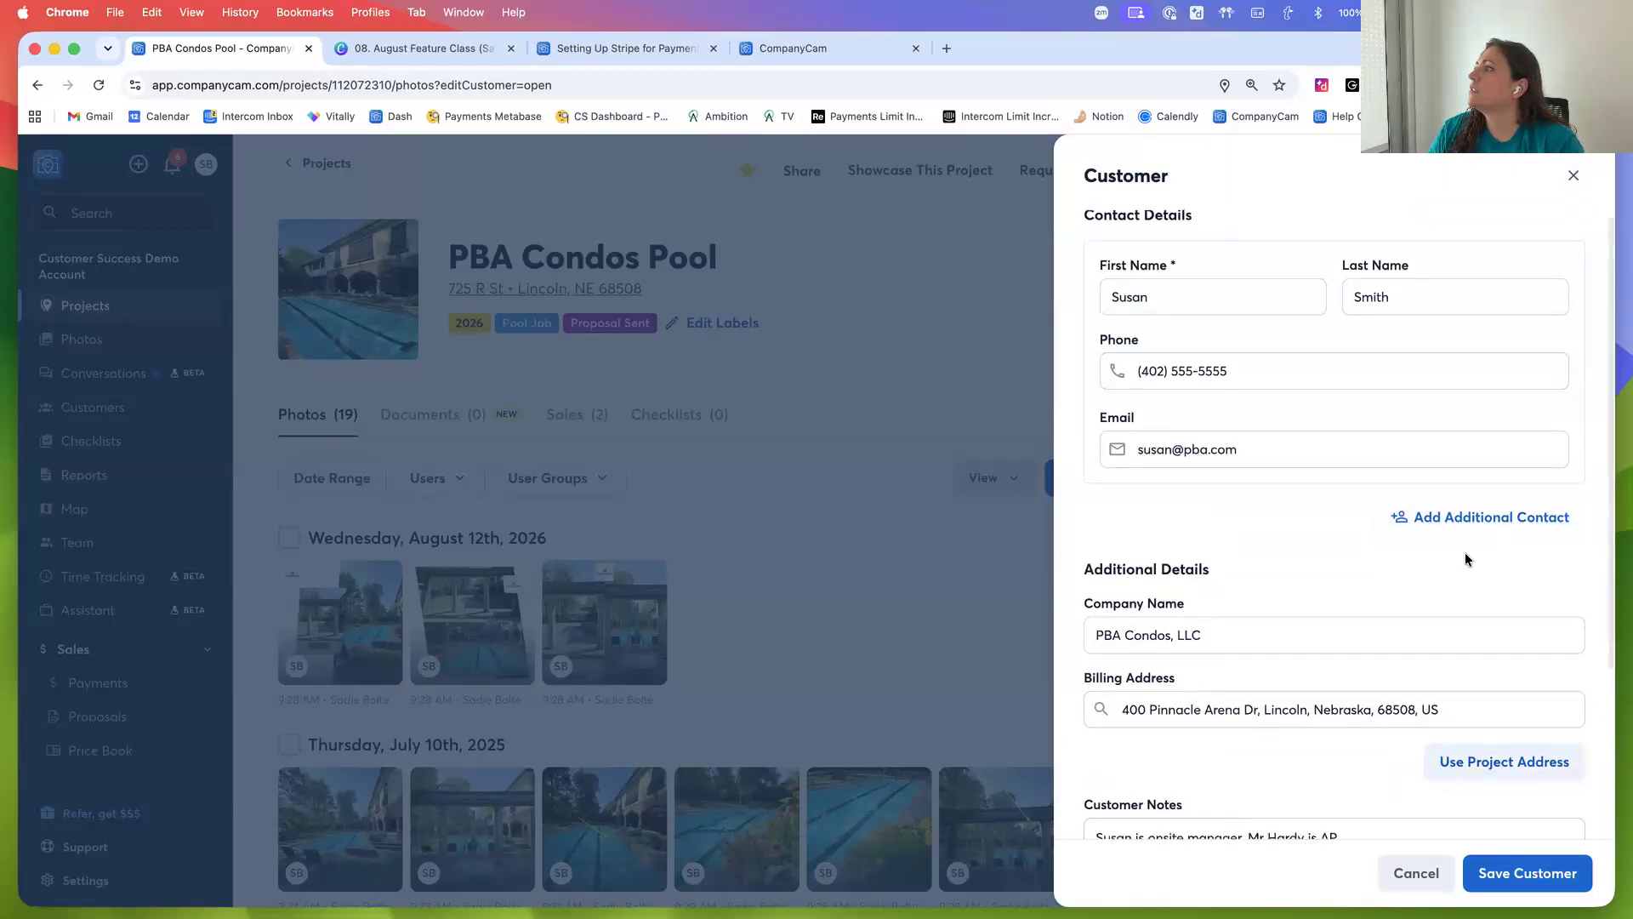
scroll(1468, 493, "down", 2)
left_click(1348, 791)
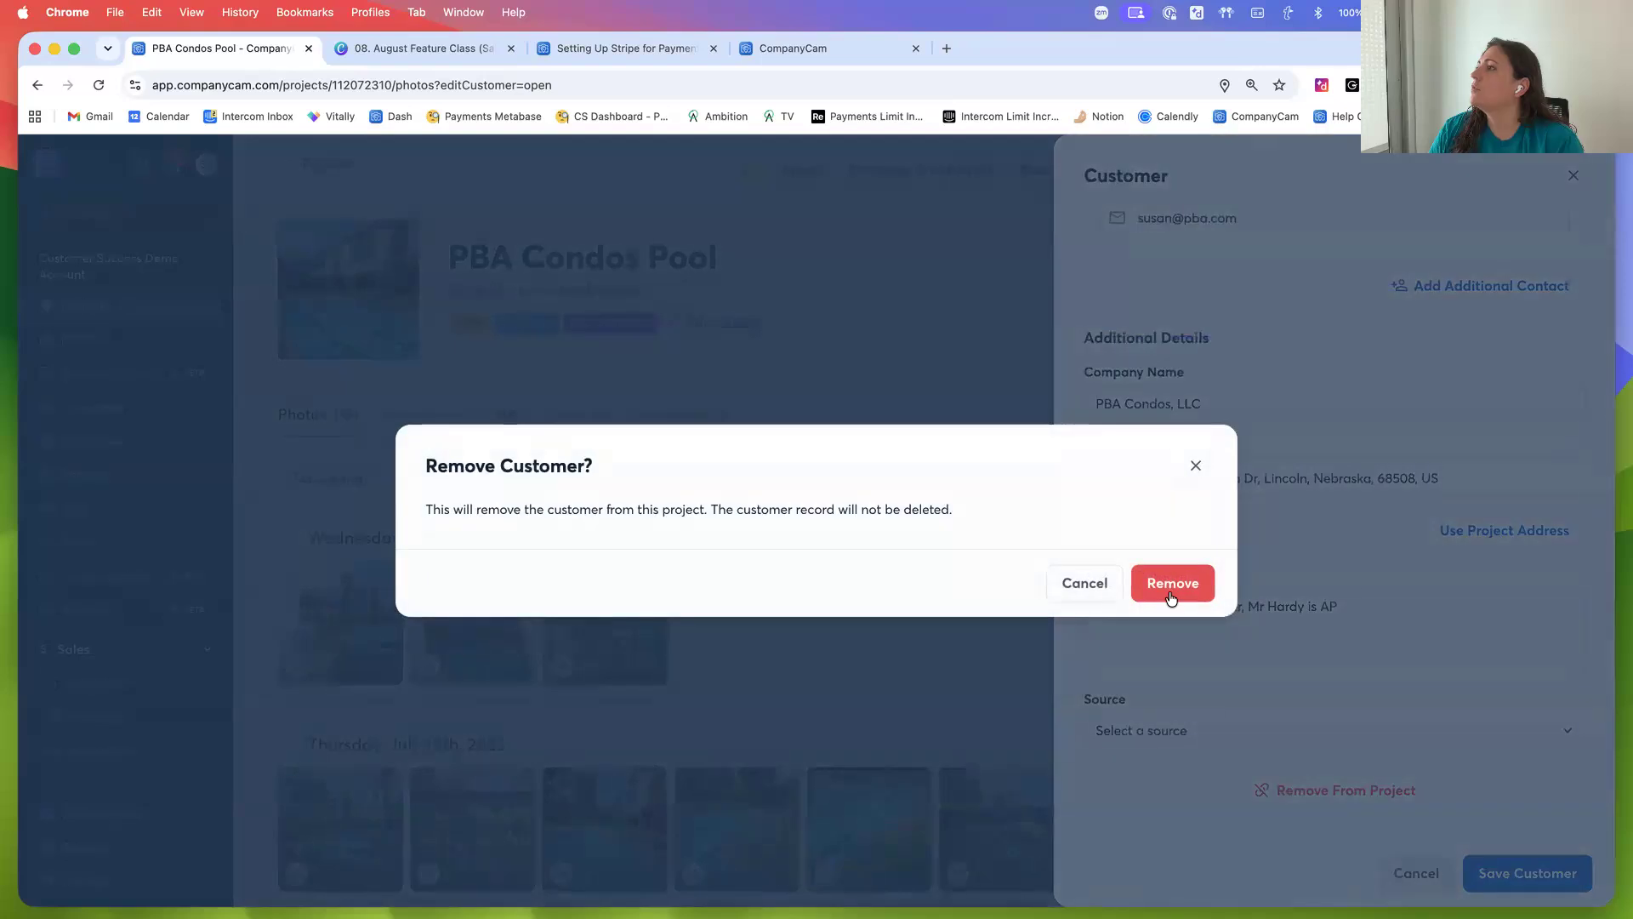
left_click(1173, 583)
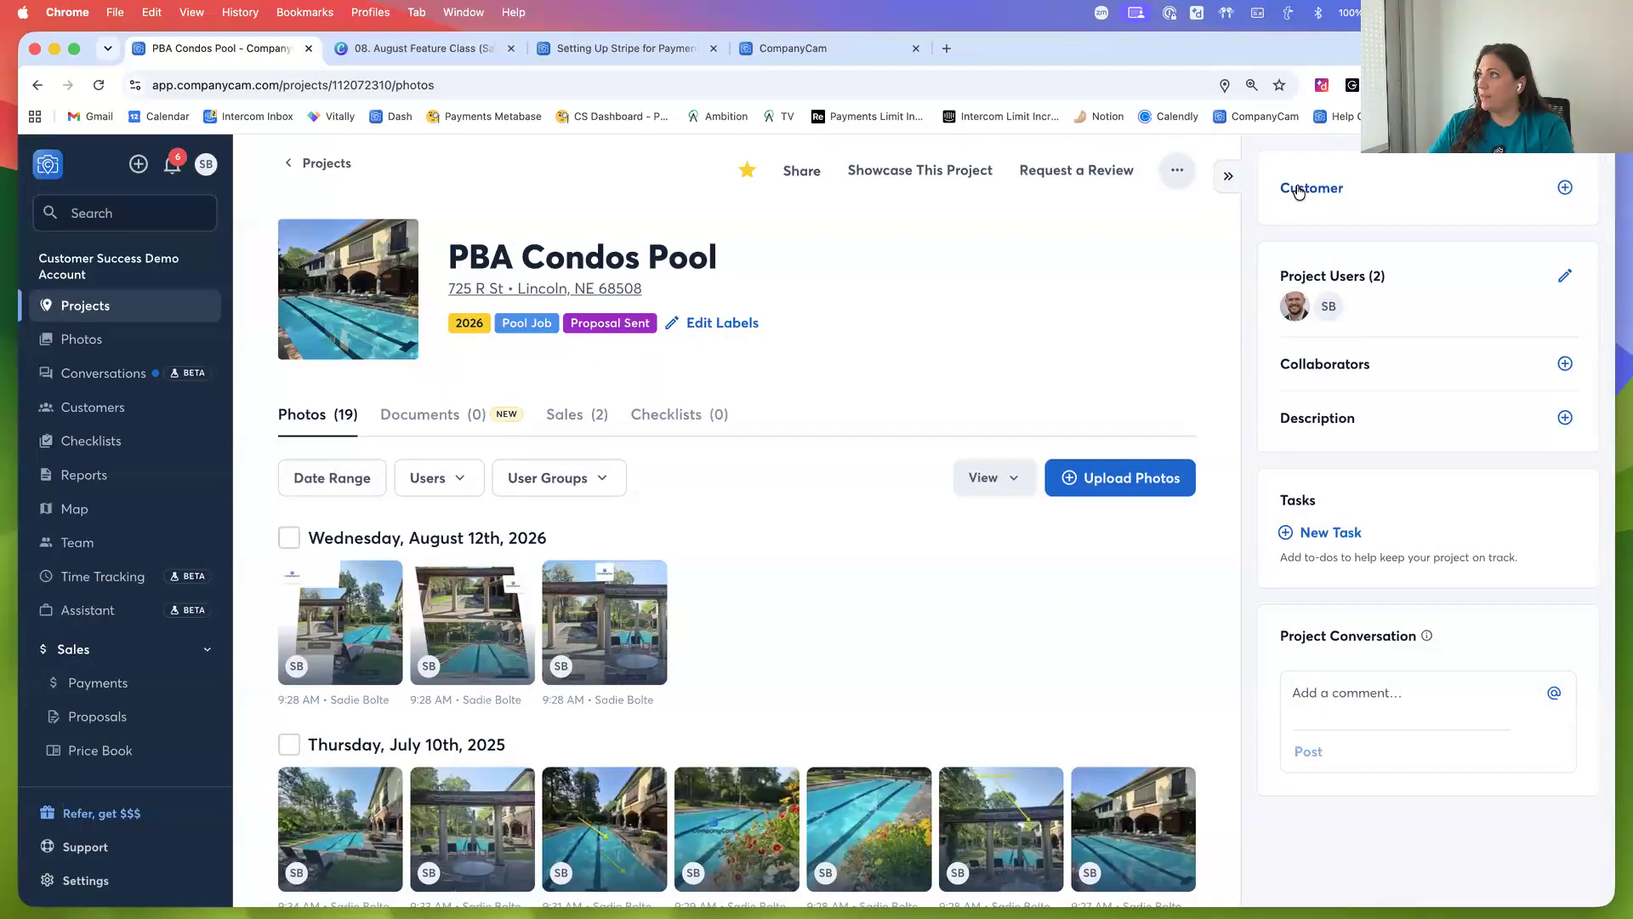
Assign the PBA Condos, LLC customer to the PBA Condos Pool project by searching for its contact's name
left_click(1297, 187)
type("pba")
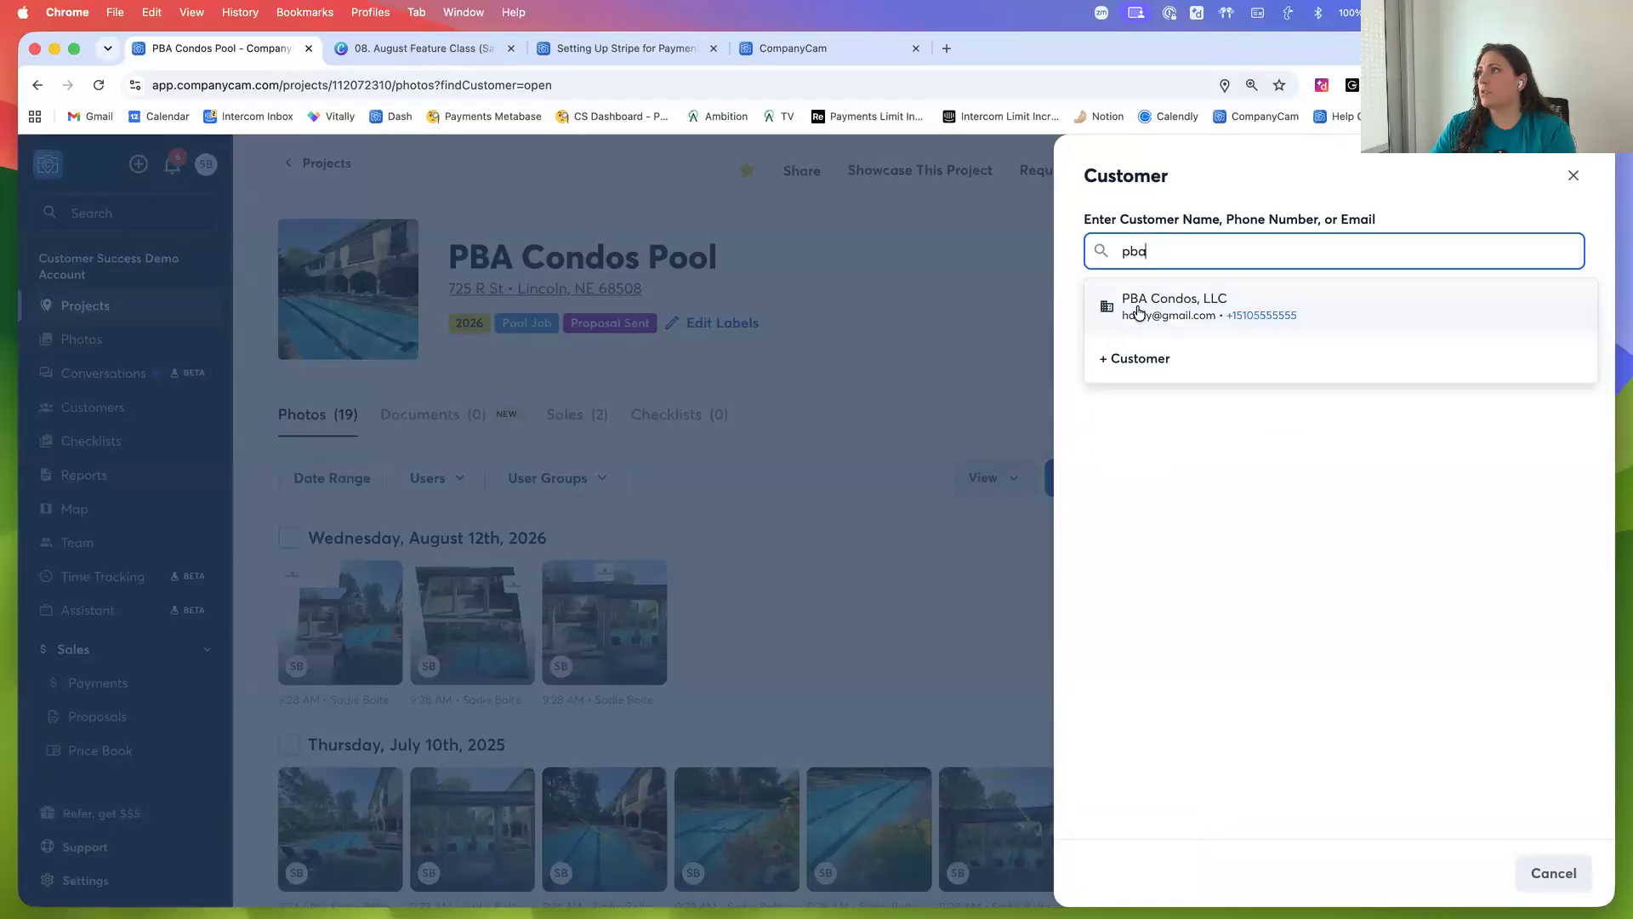
double_click(1137, 248)
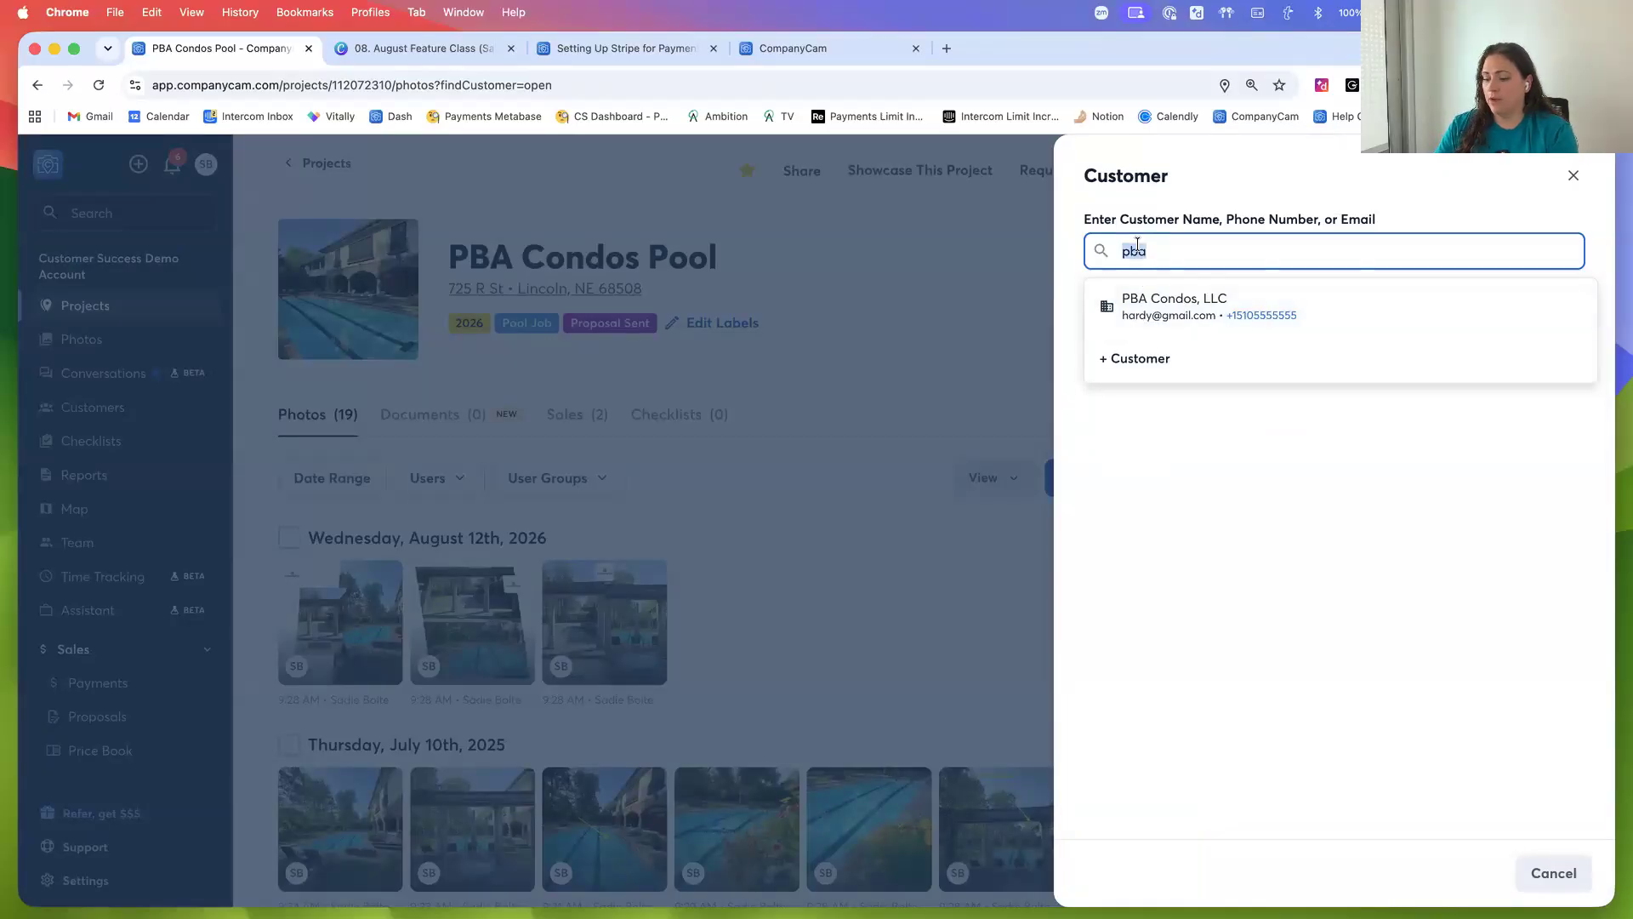
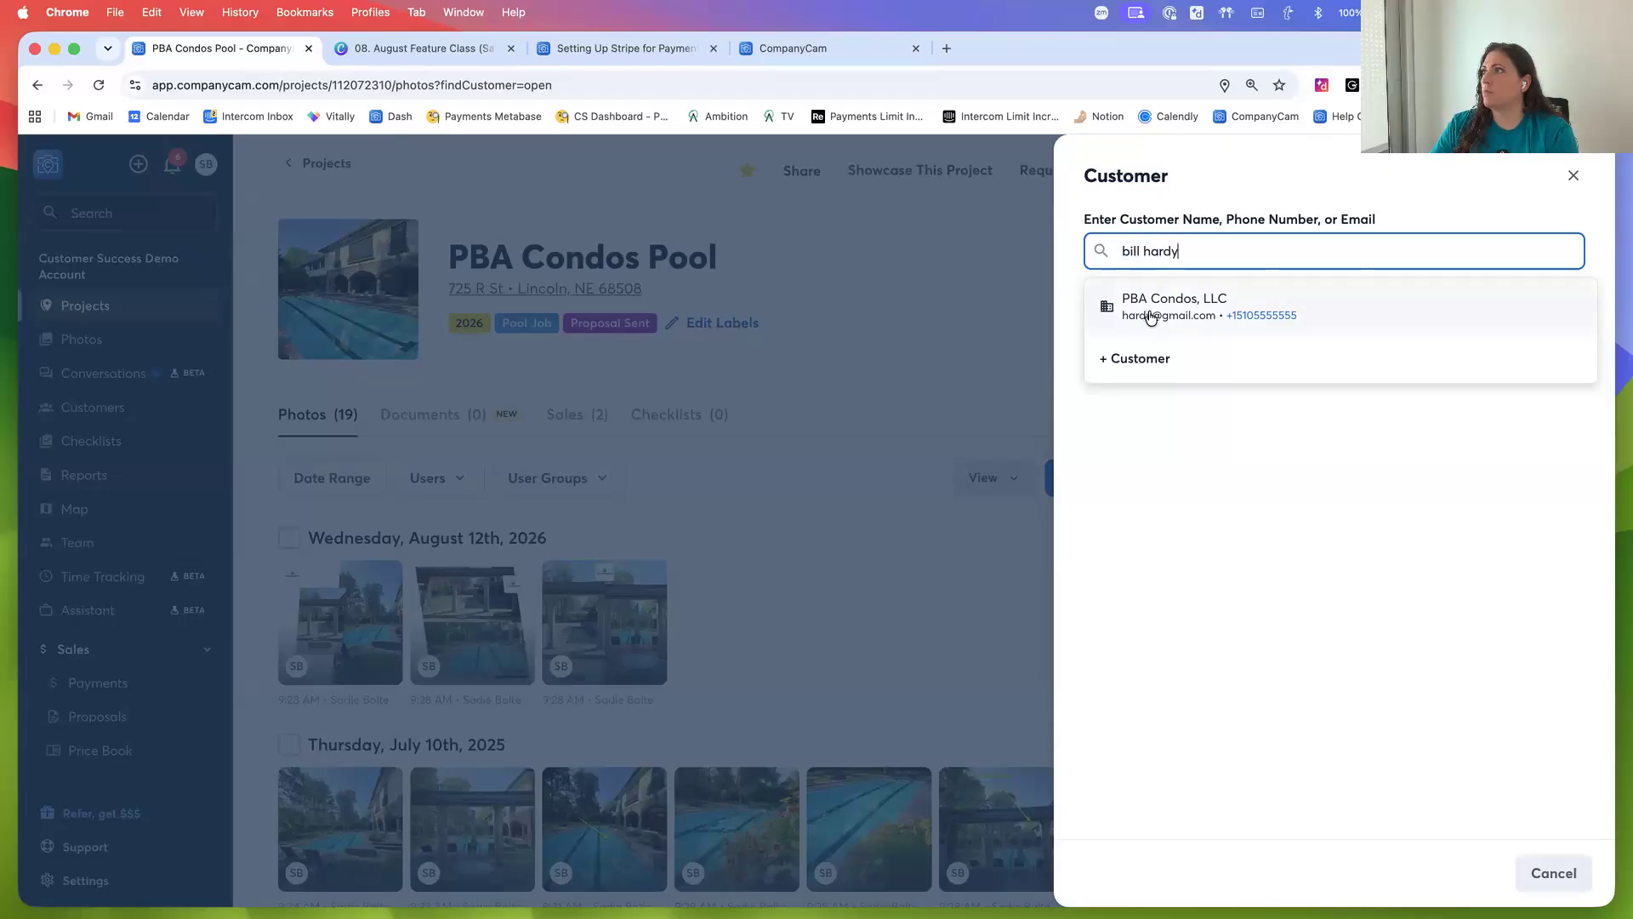
left_click(1142, 312)
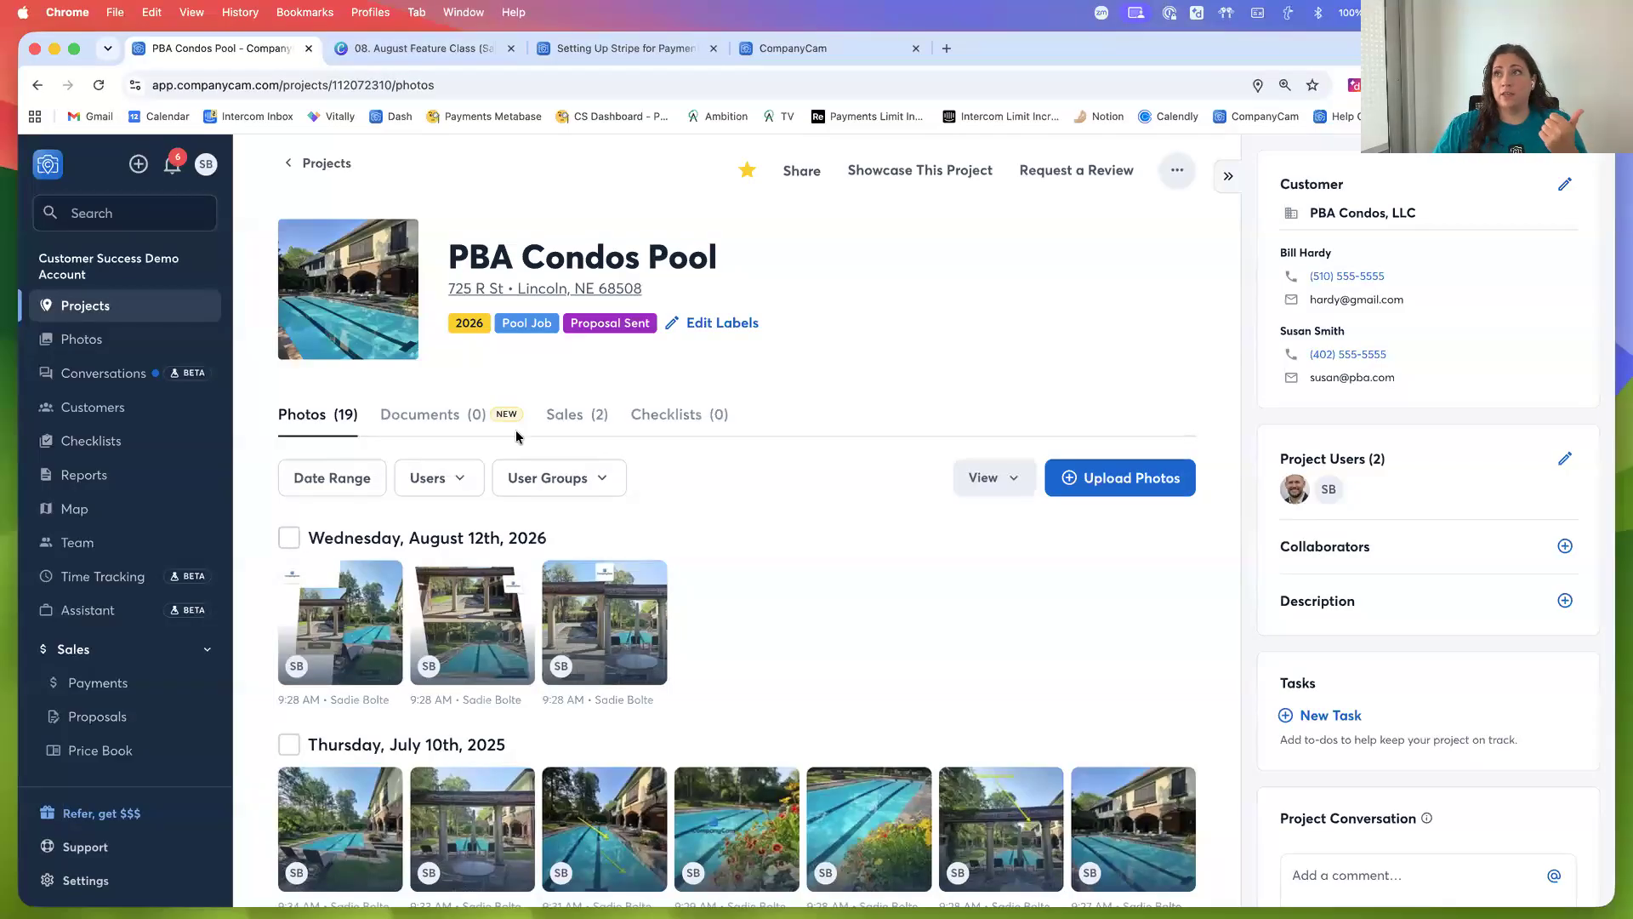
Open the Setting Up Stripe for Payments help article and review its processing fees section
left_click(329, 165)
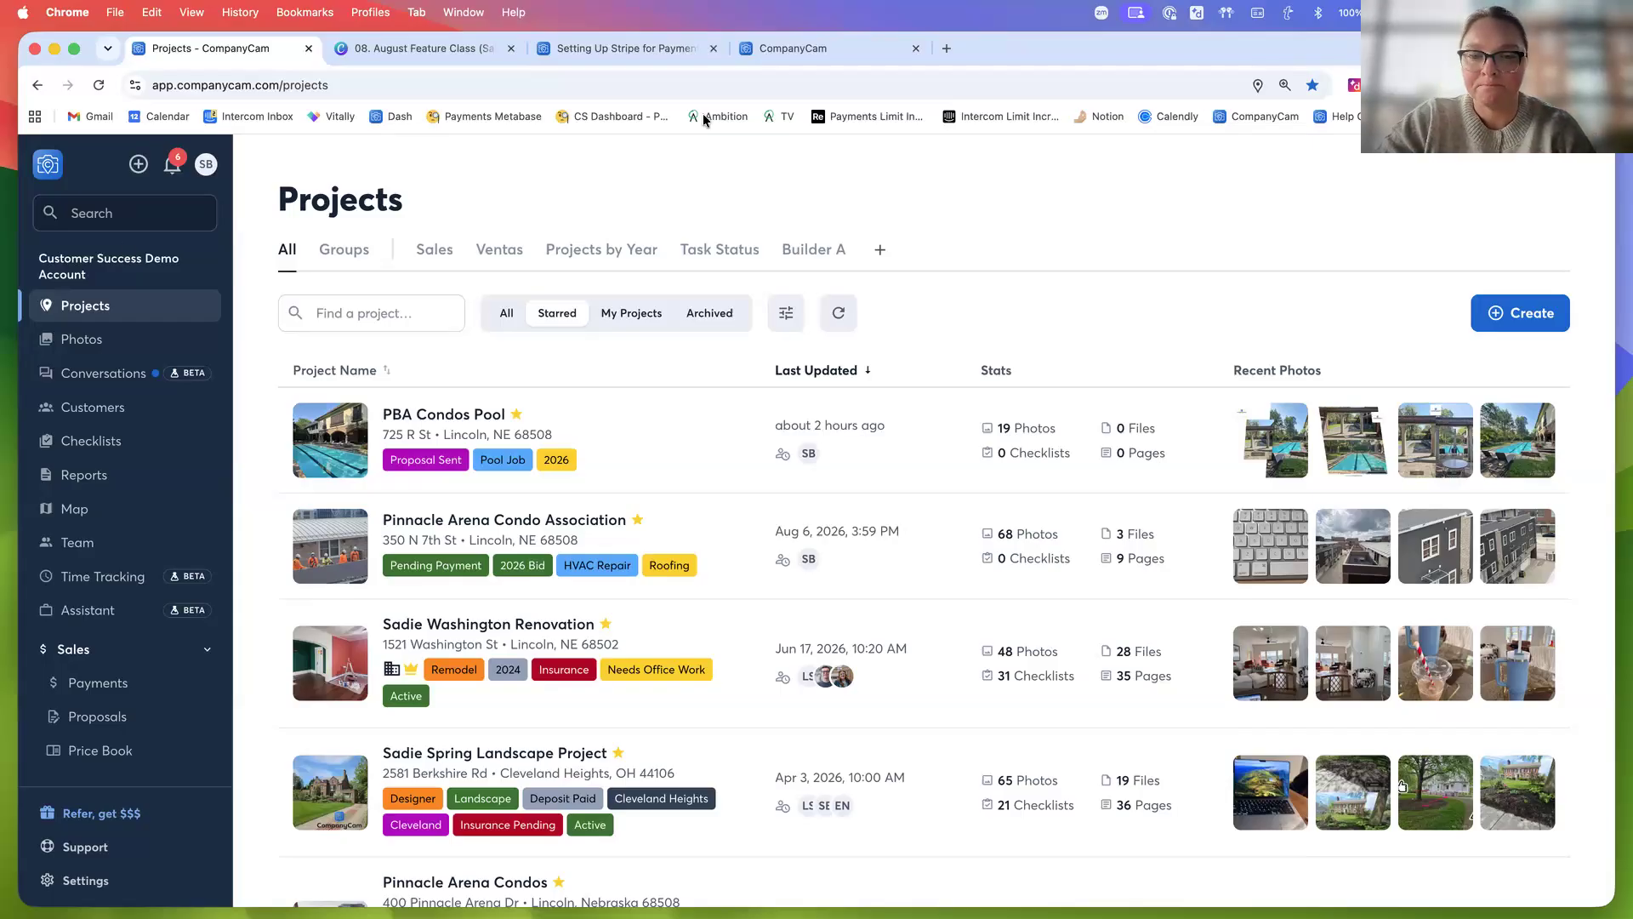
left_click(620, 53)
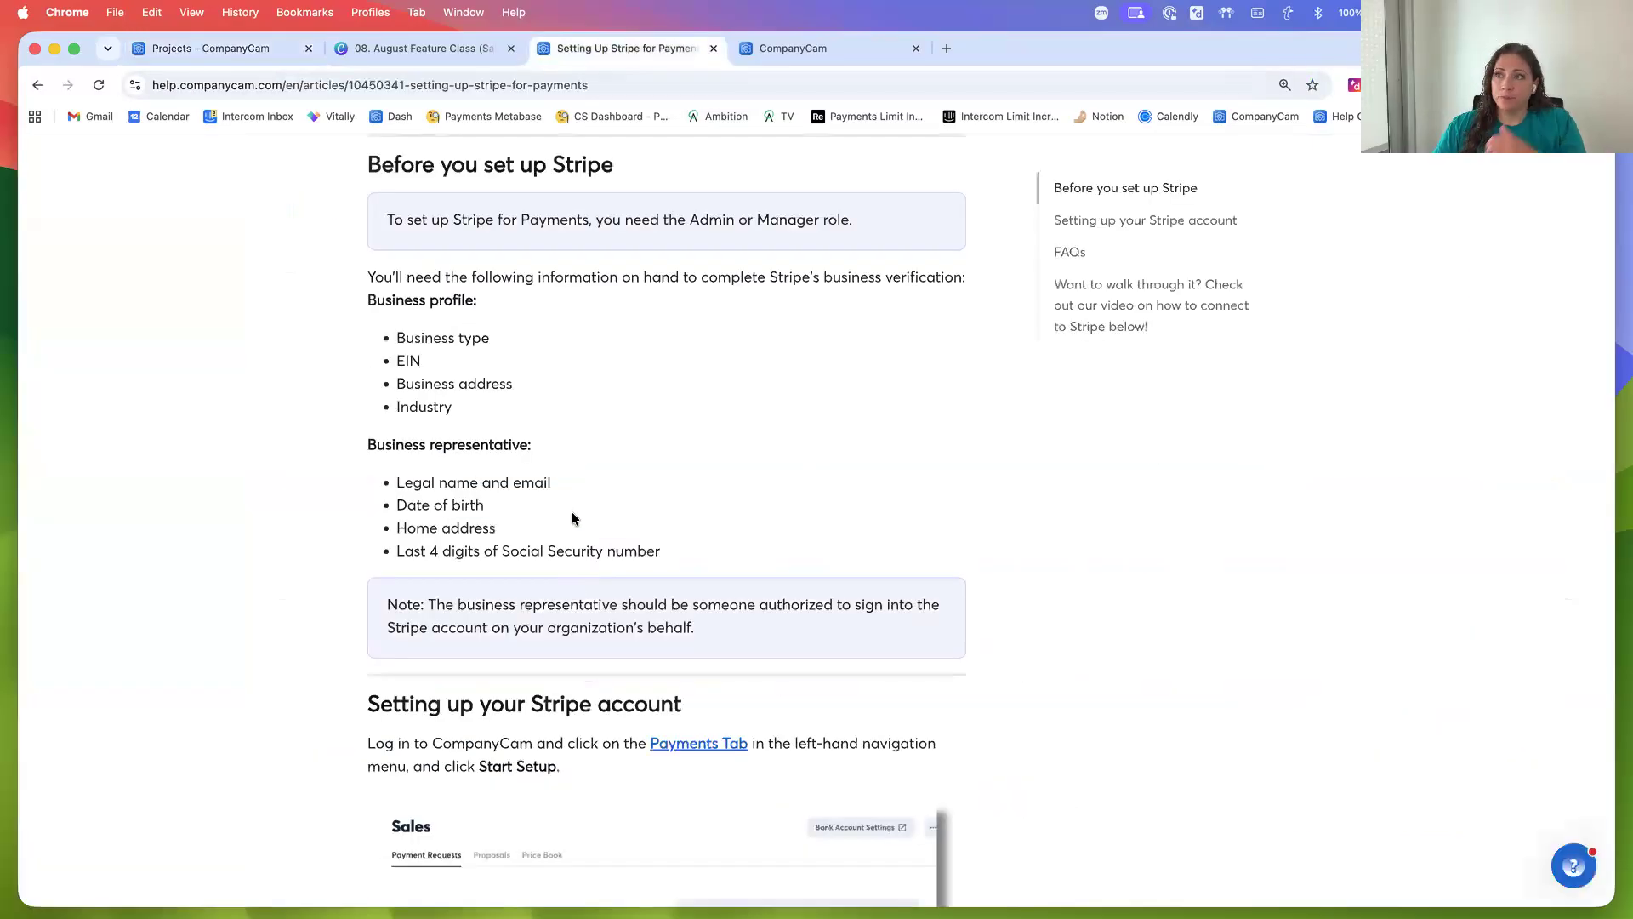
scroll(587, 521, "up", 4)
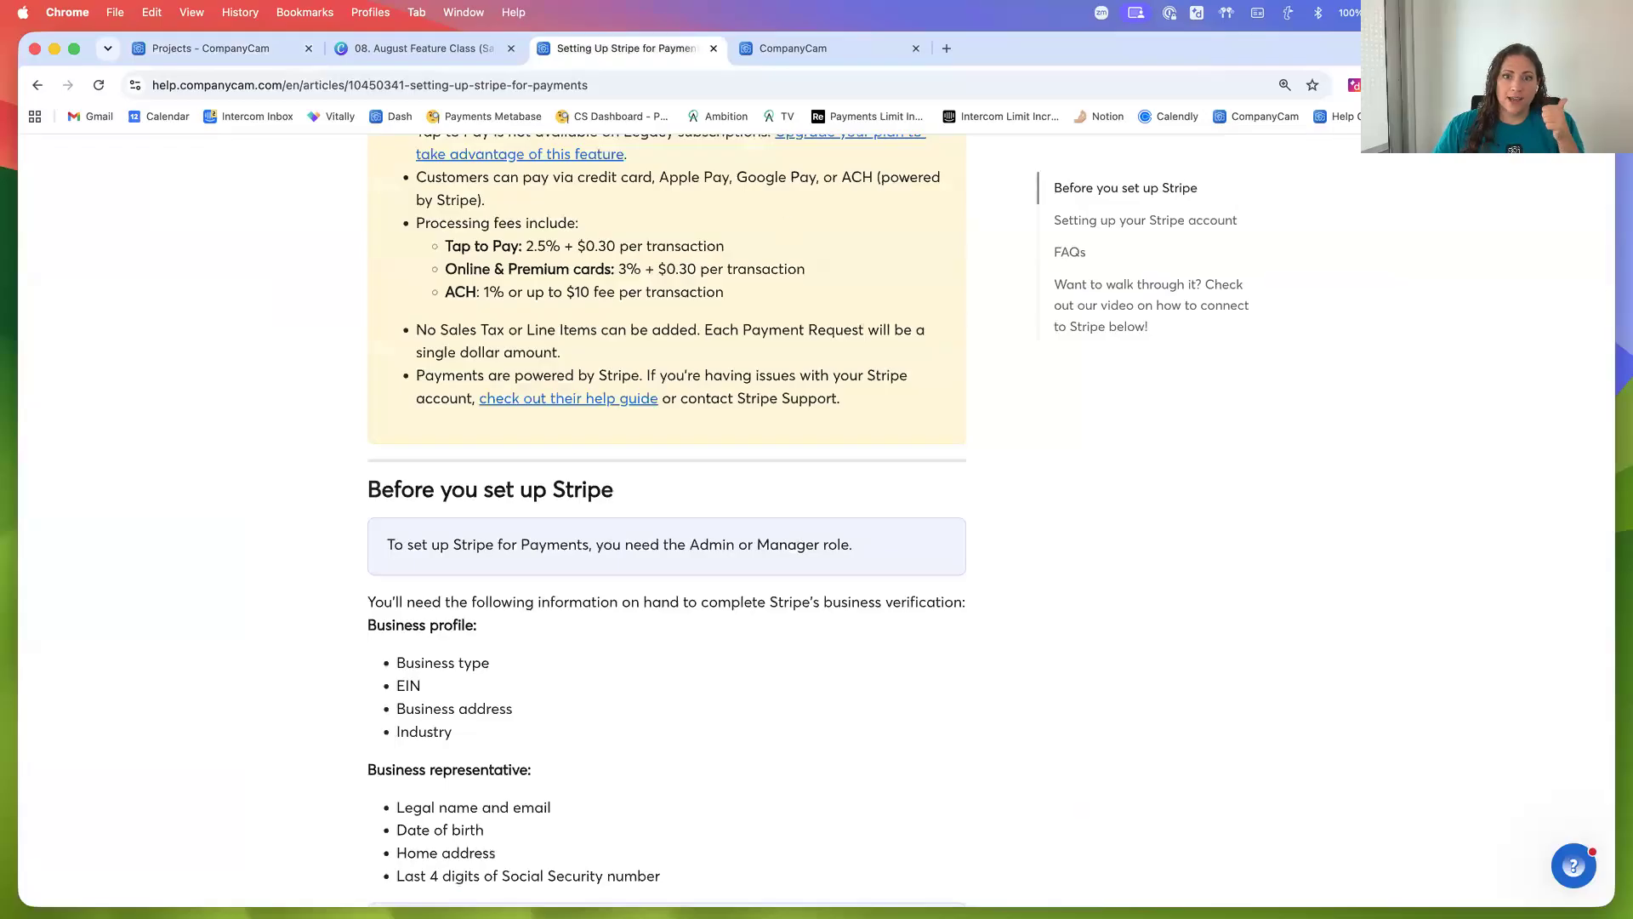
scroll(804, 582, "up", 5)
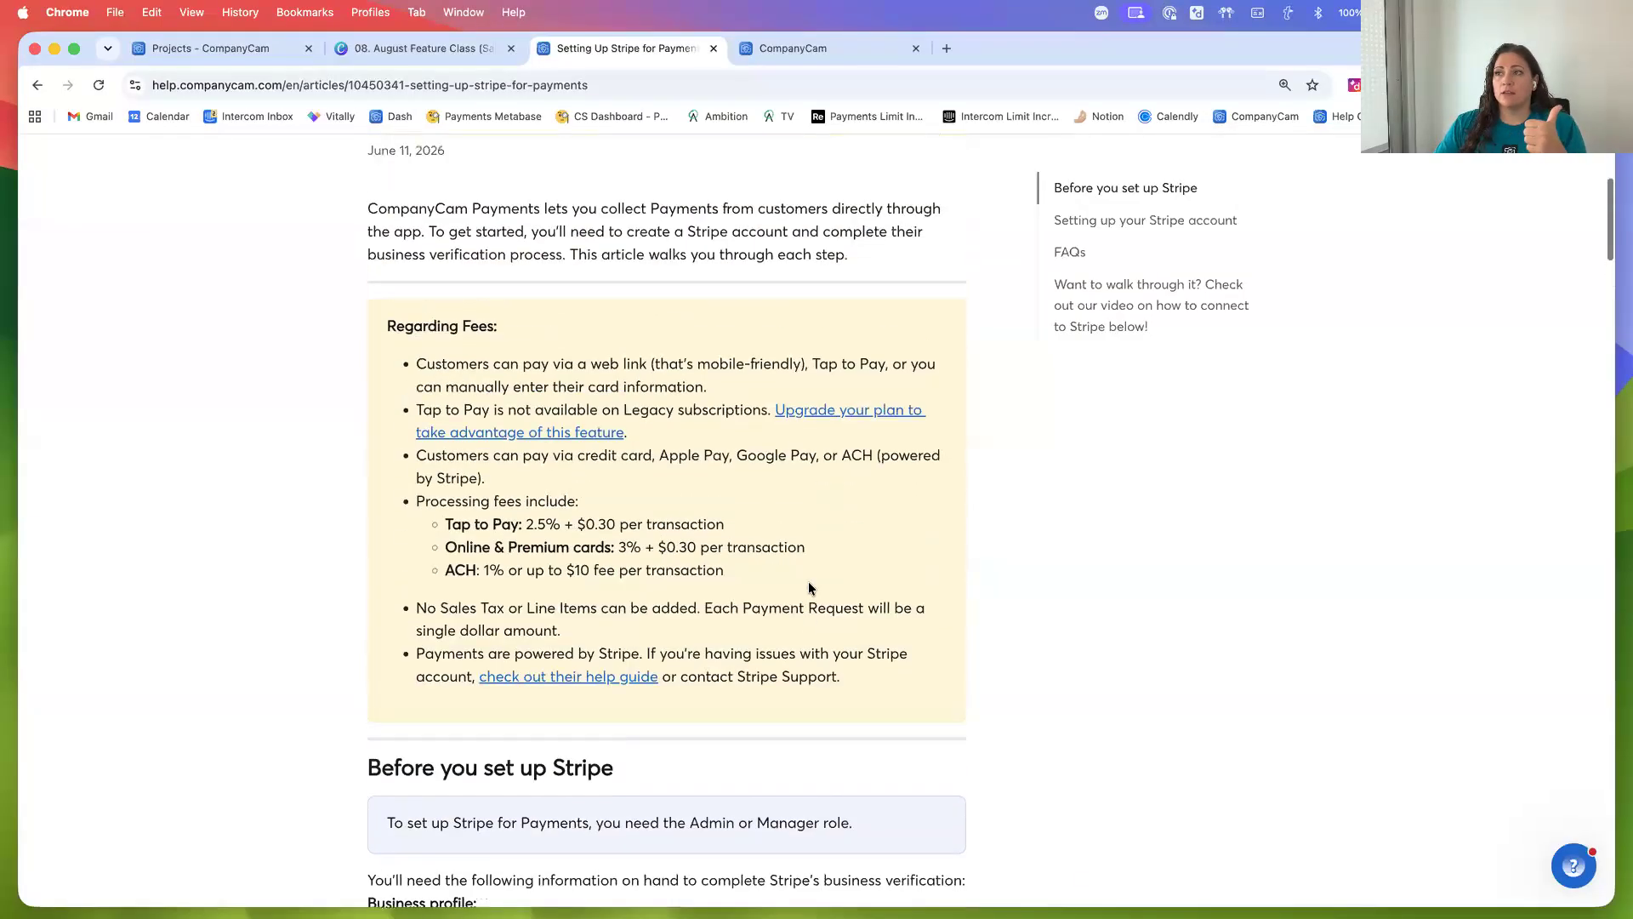
scroll(933, 667, "up", 1)
scroll(946, 667, "down", 2)
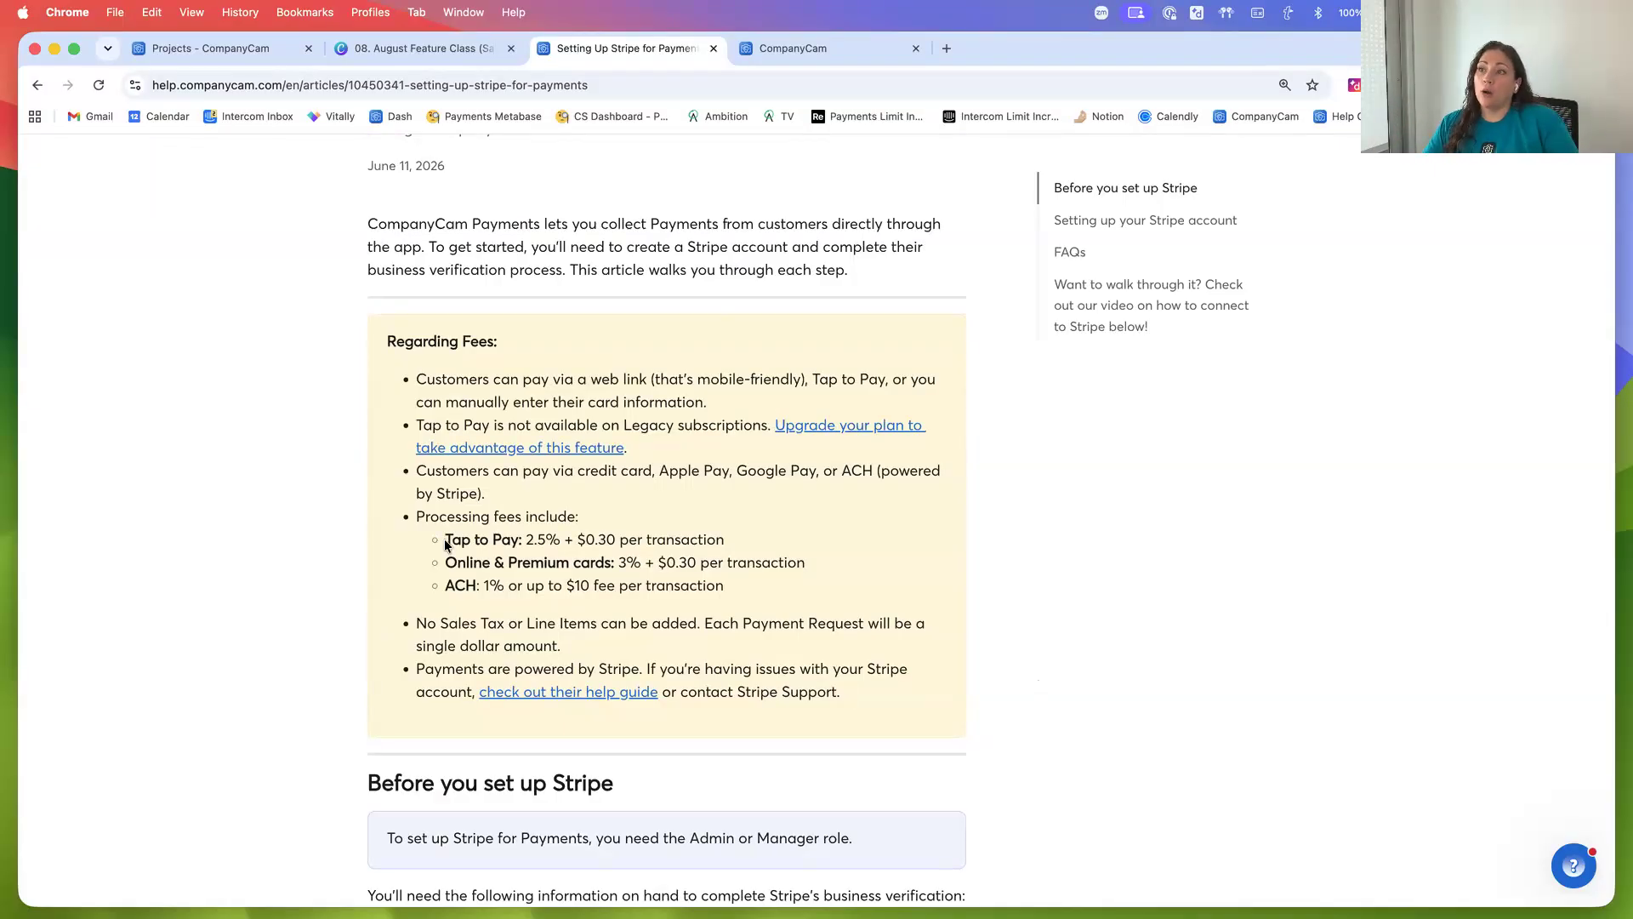
scroll(444, 542, "down", 1)
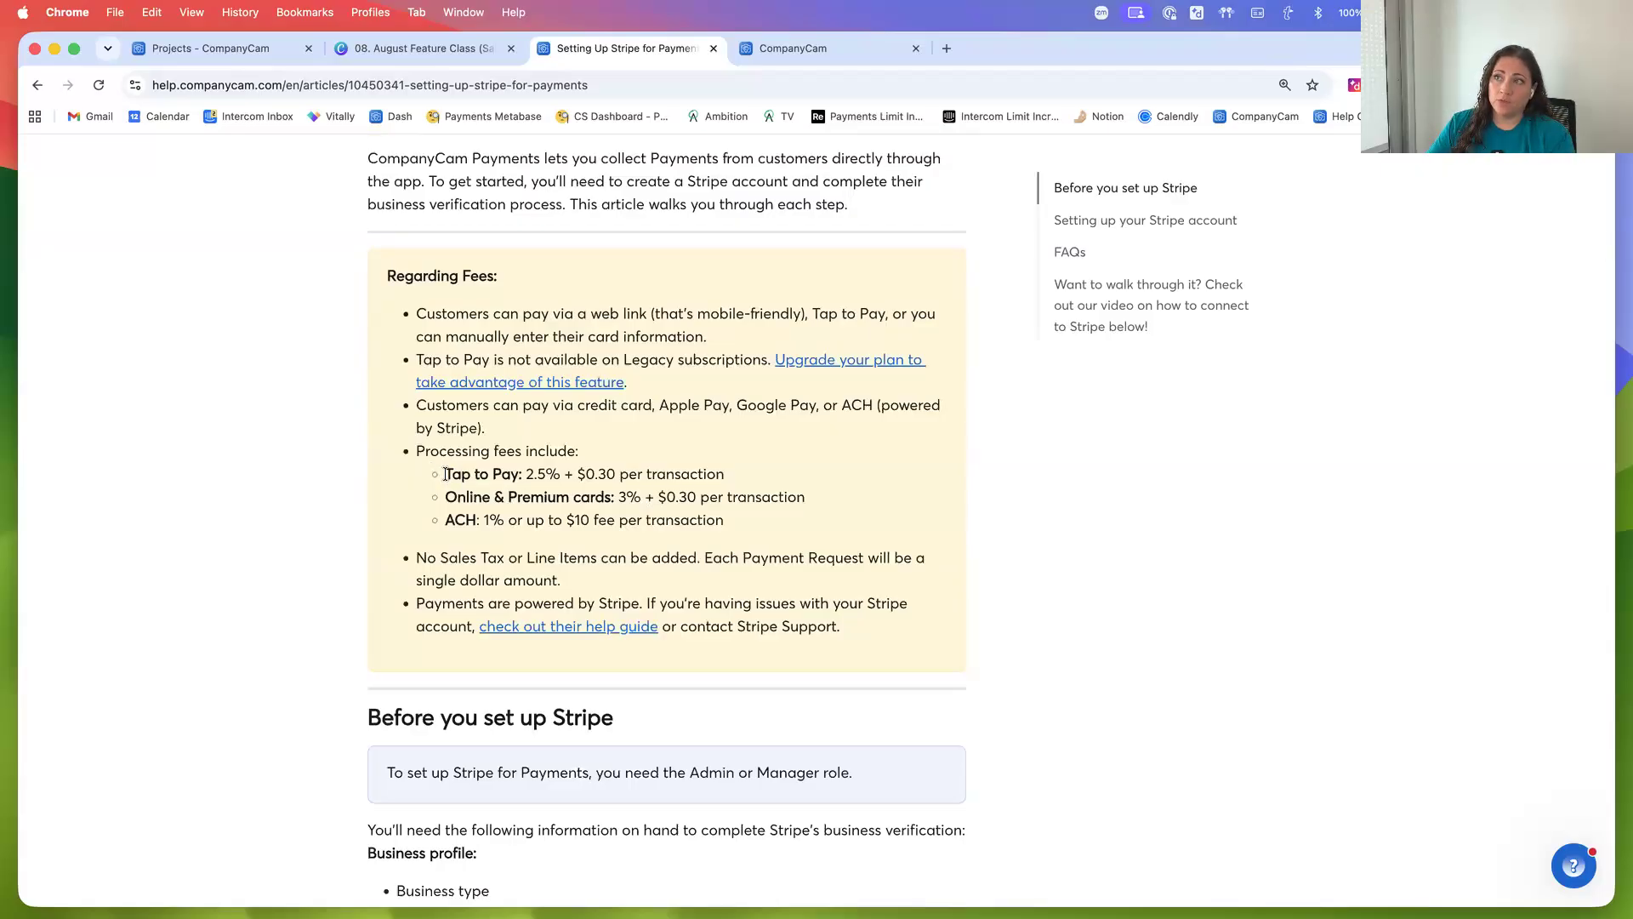
left_click_drag(444, 474, 722, 474)
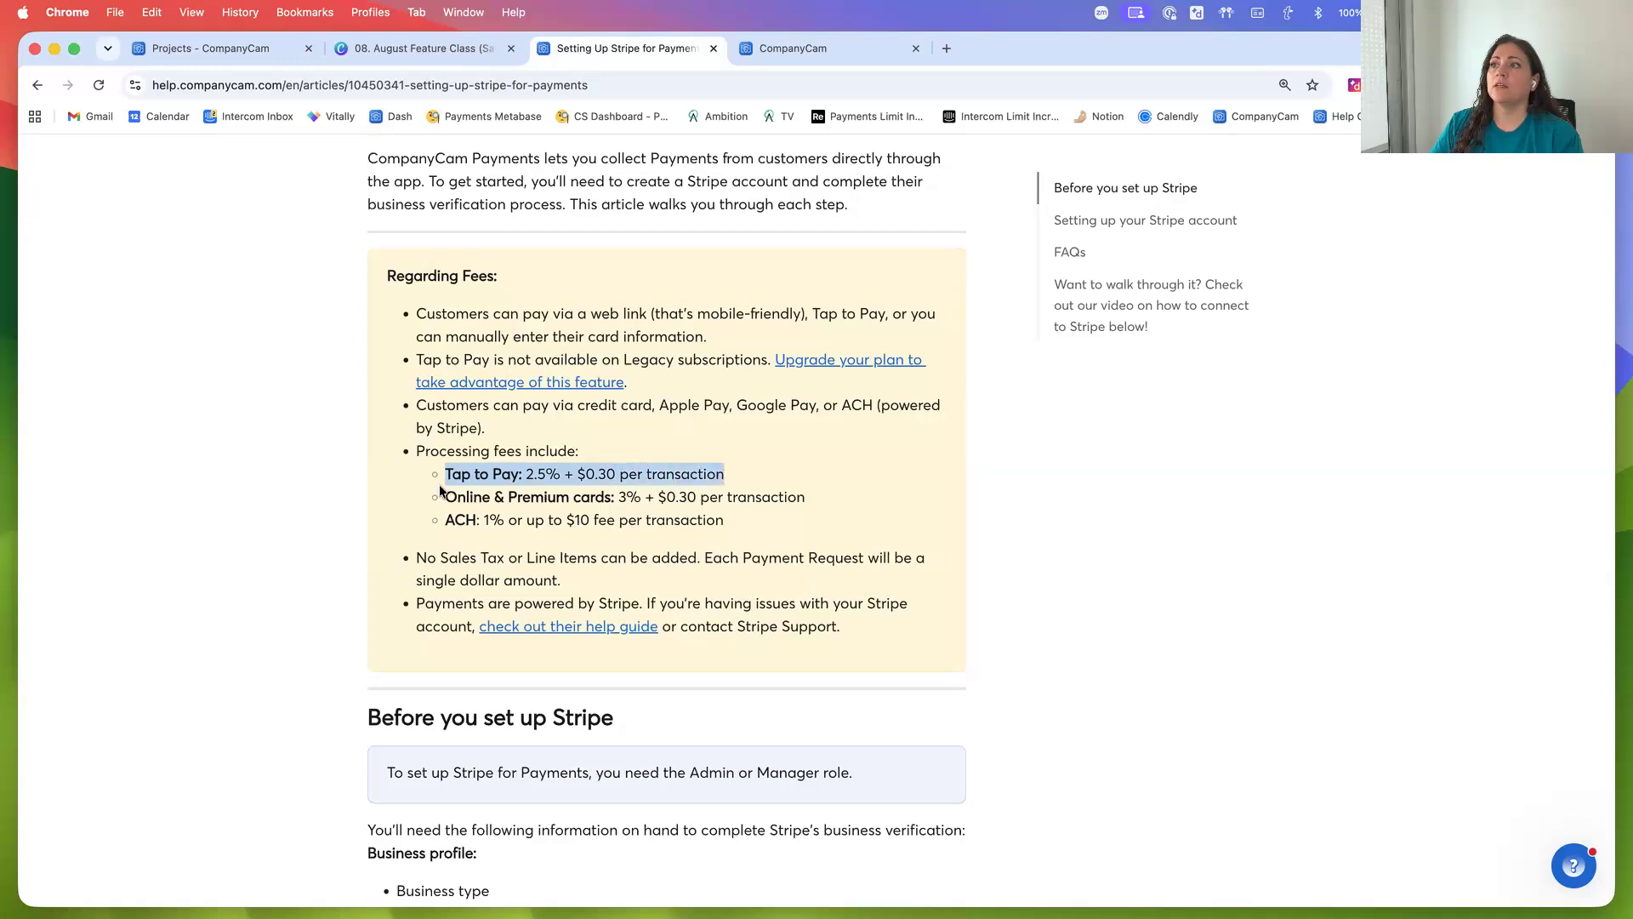
left_click(468, 496)
left_click_drag(470, 496, 803, 500)
left_click(477, 469)
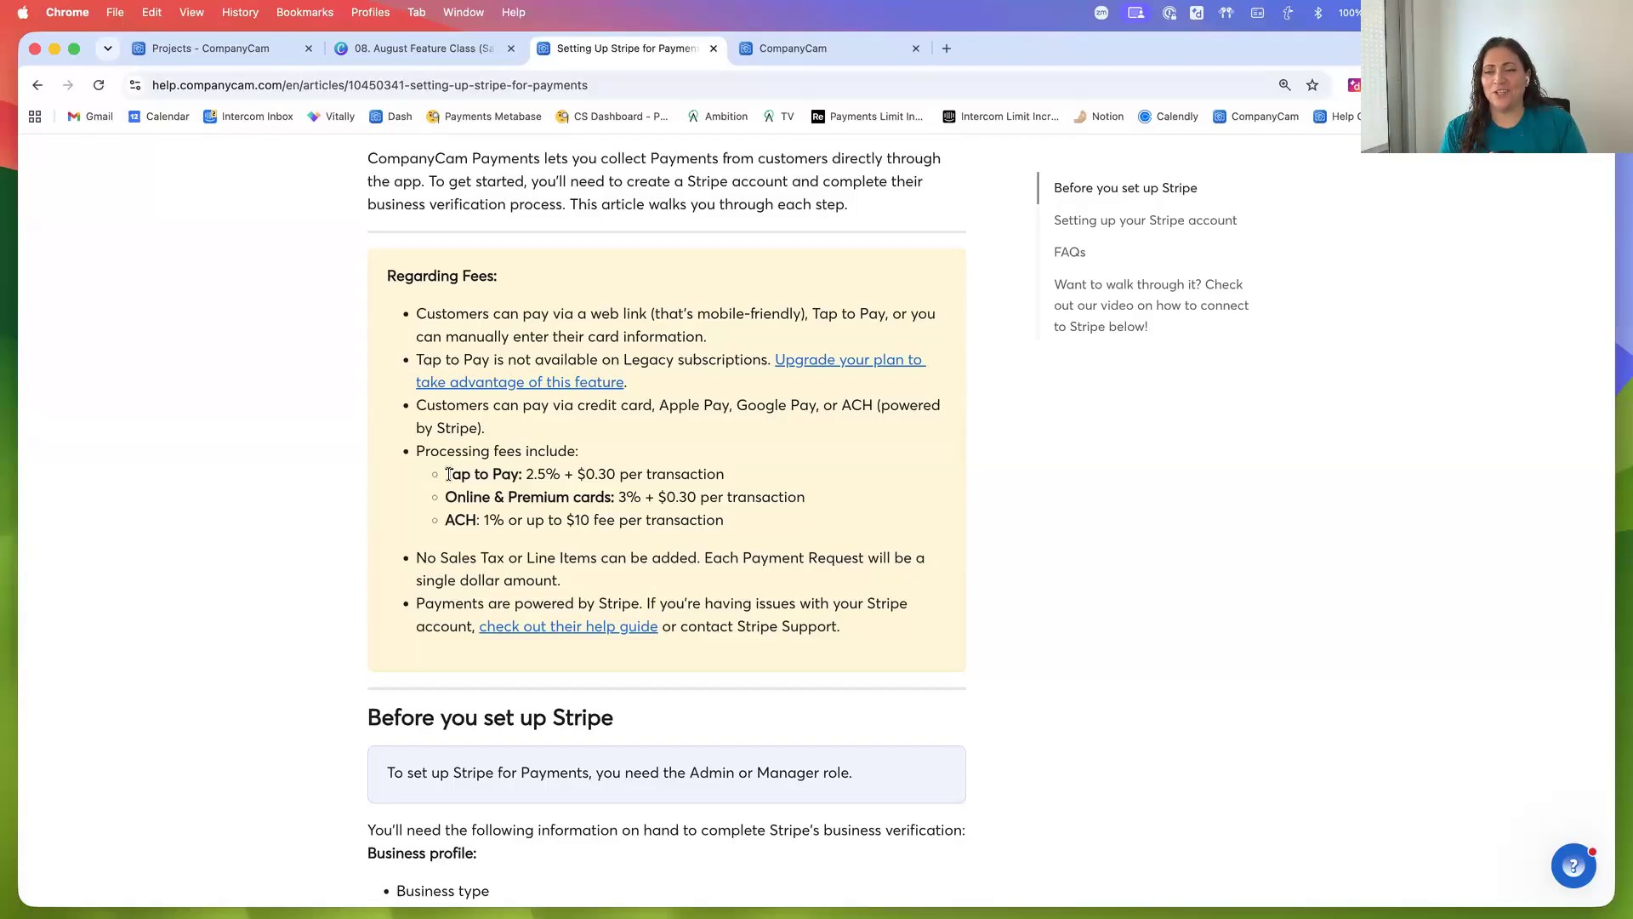
left_click_drag(443, 519, 494, 520)
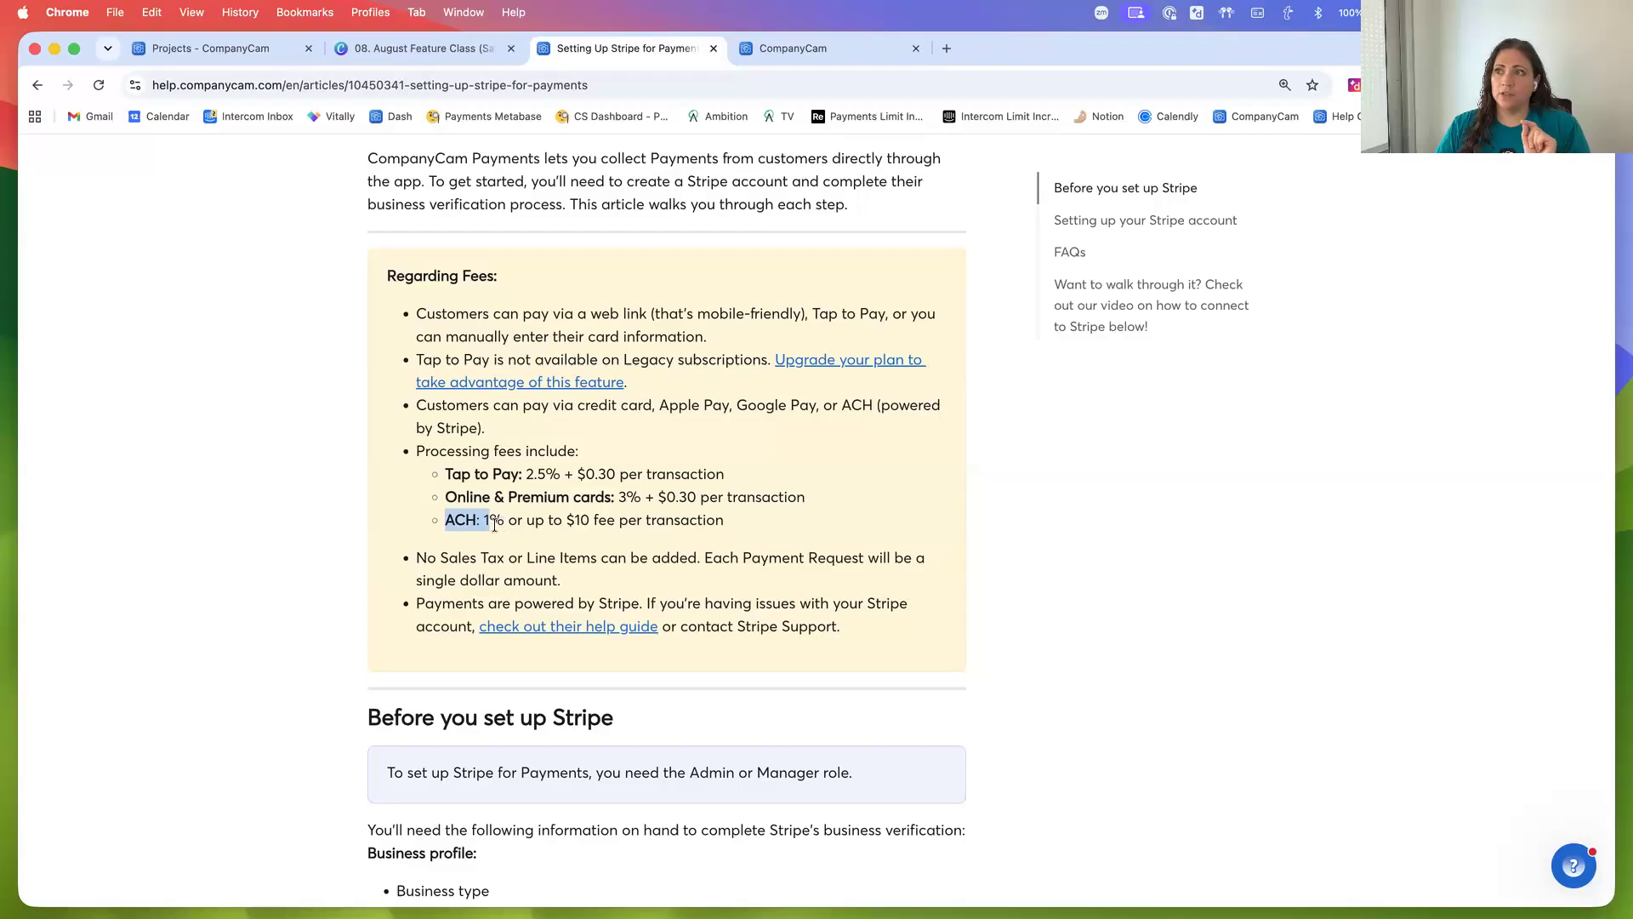
left_click(485, 525)
left_click_drag(487, 525, 726, 523)
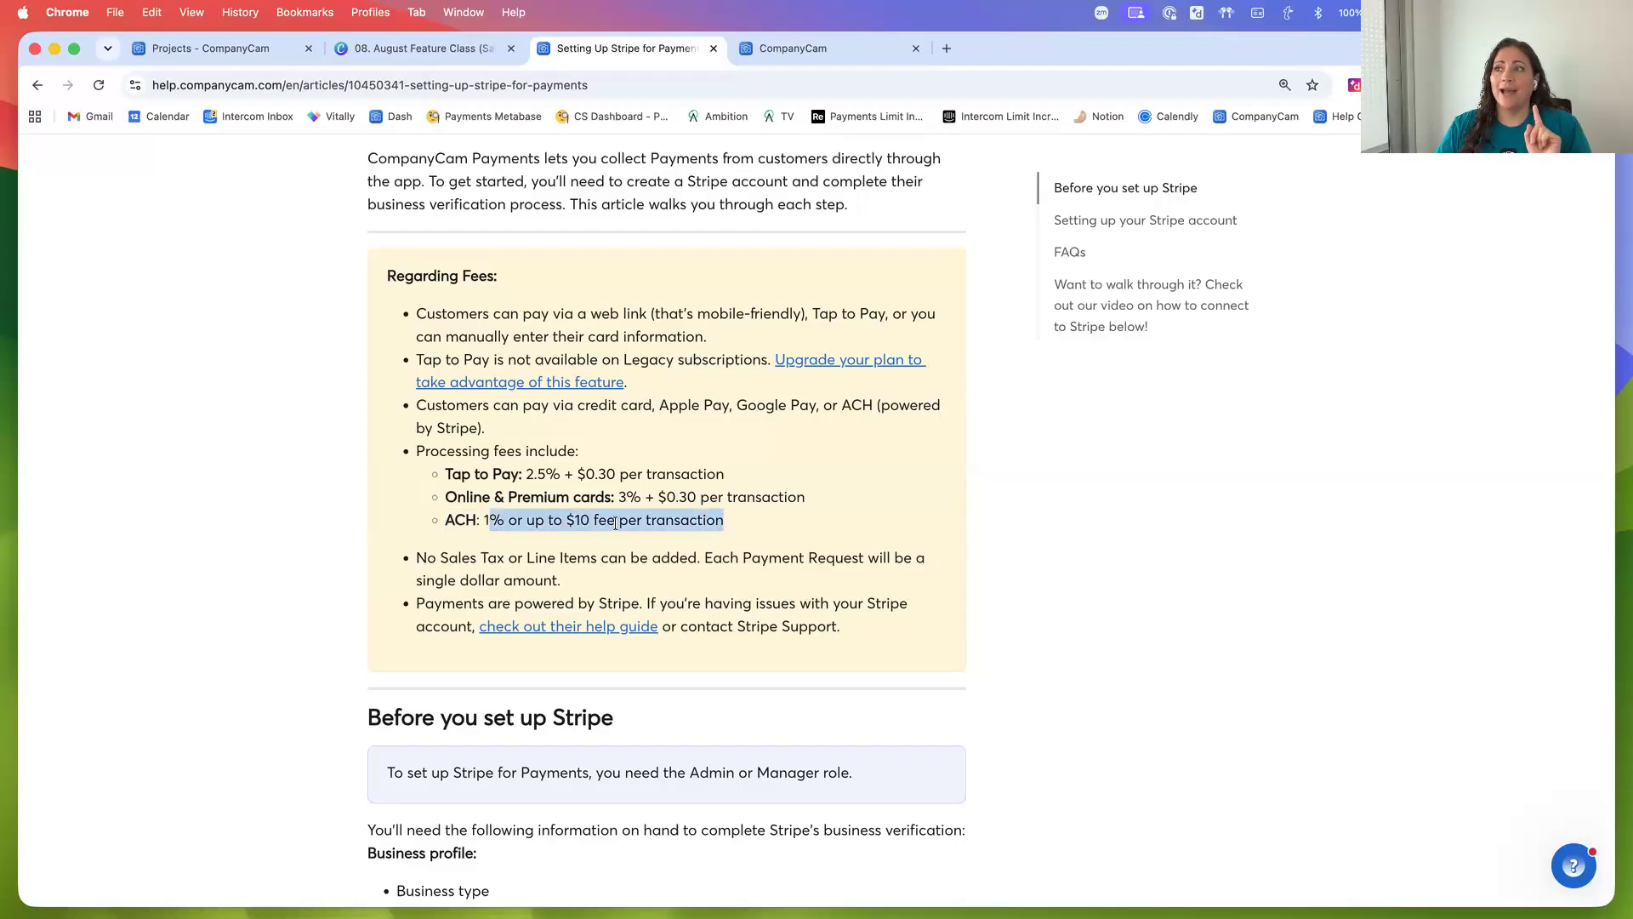
left_click(599, 522)
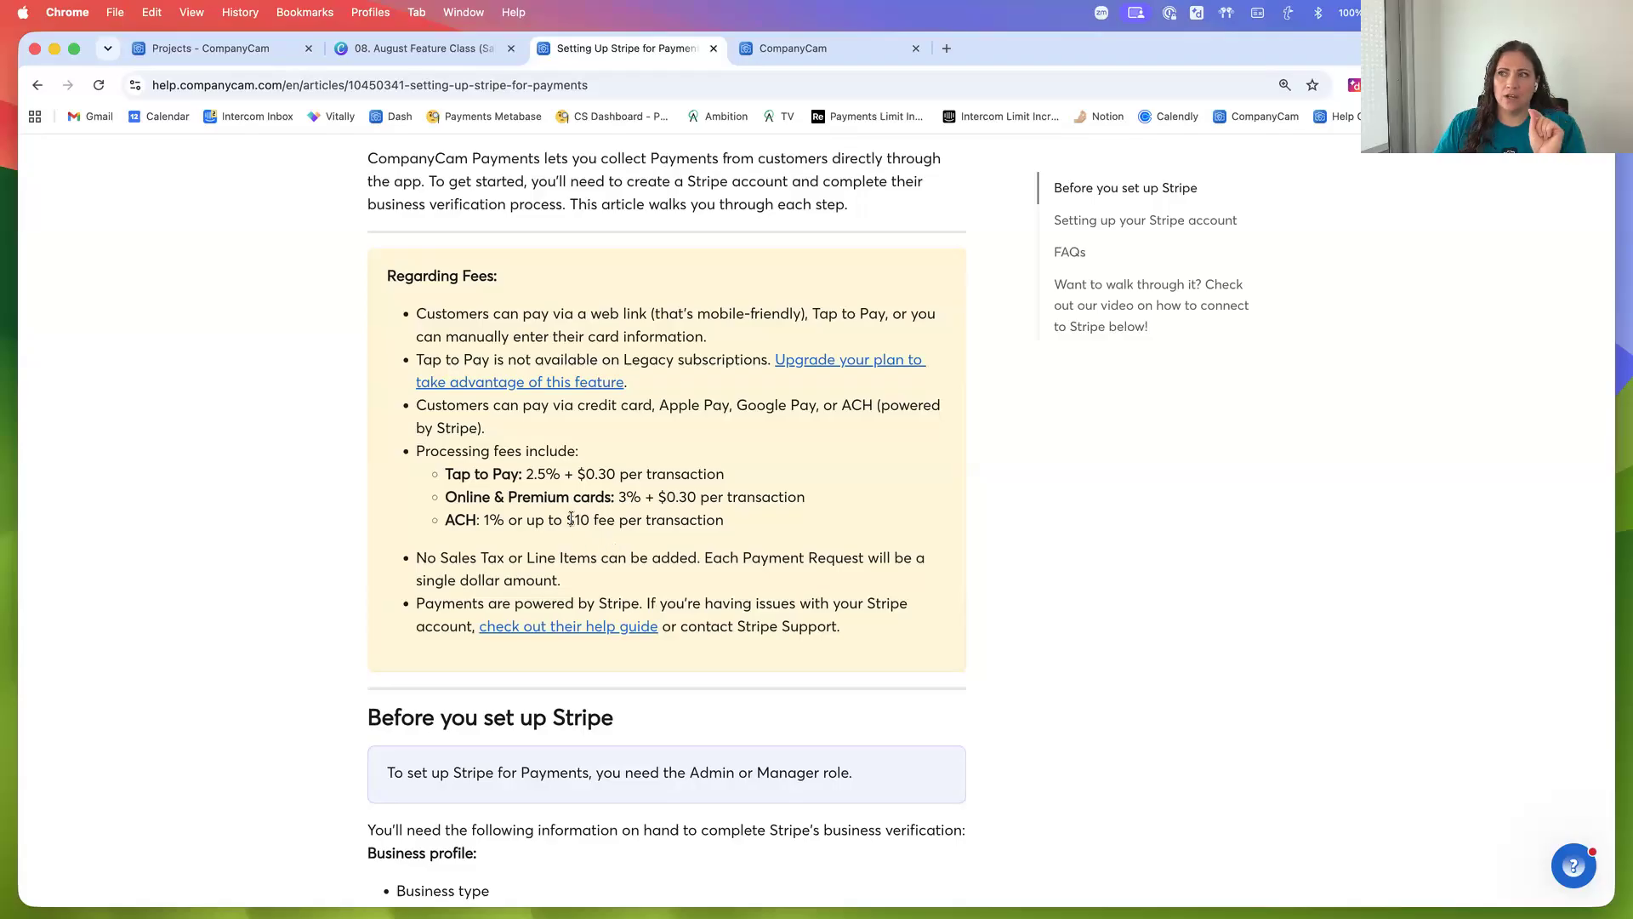
double_click(586, 521)
left_click(665, 525)
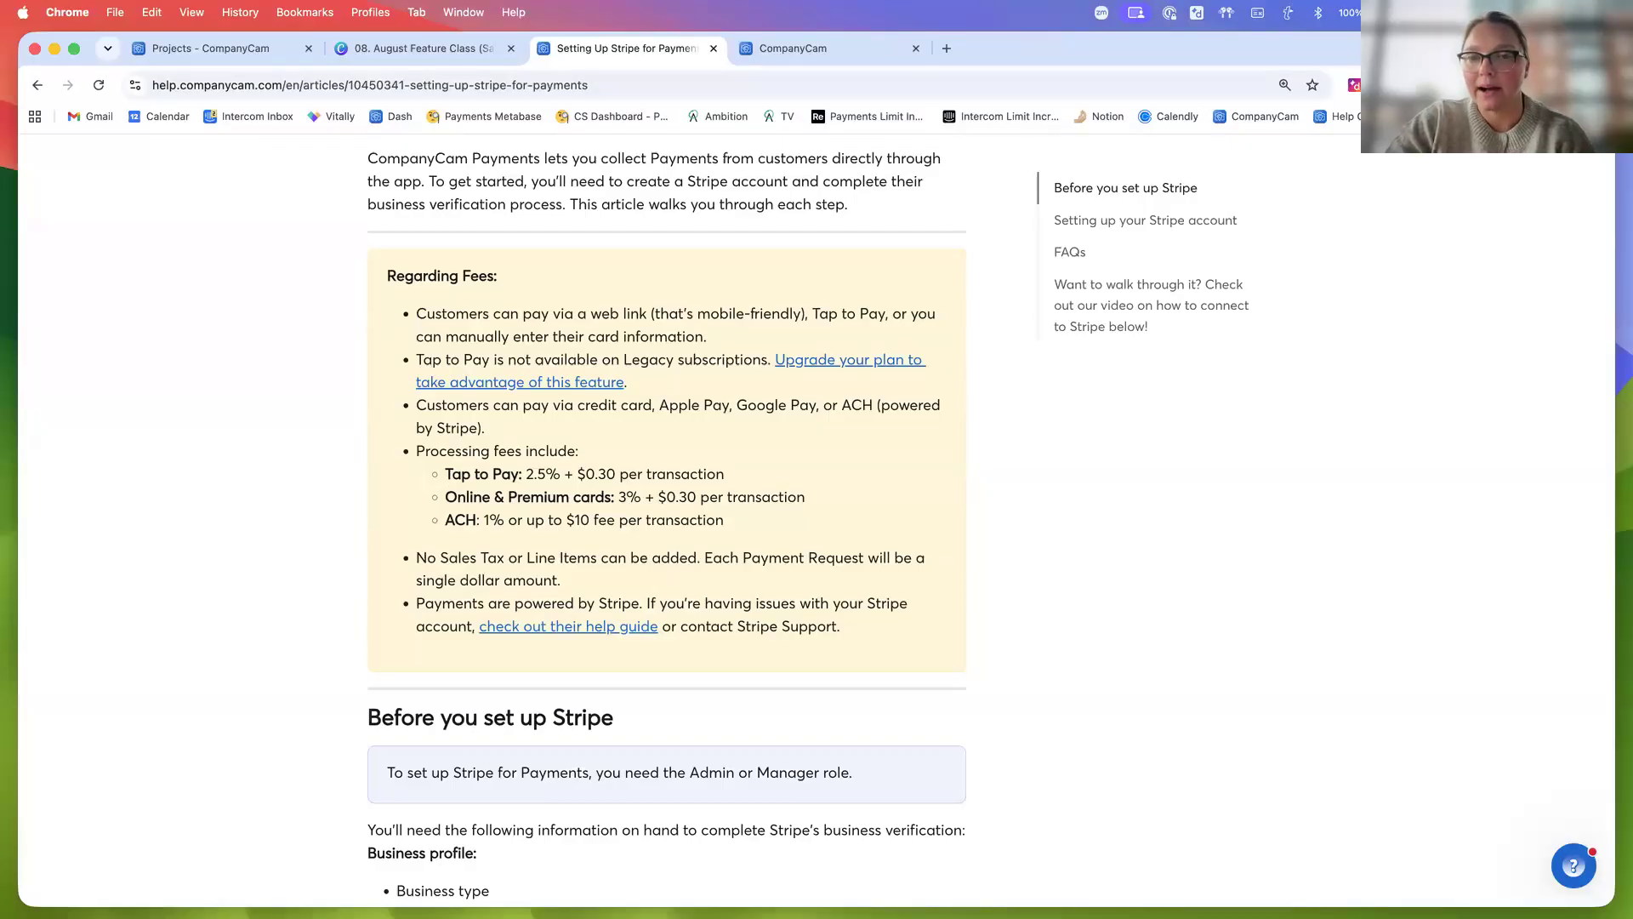
Open a new customer form from the Customers list and review its fields and Source options
left_click(233, 53)
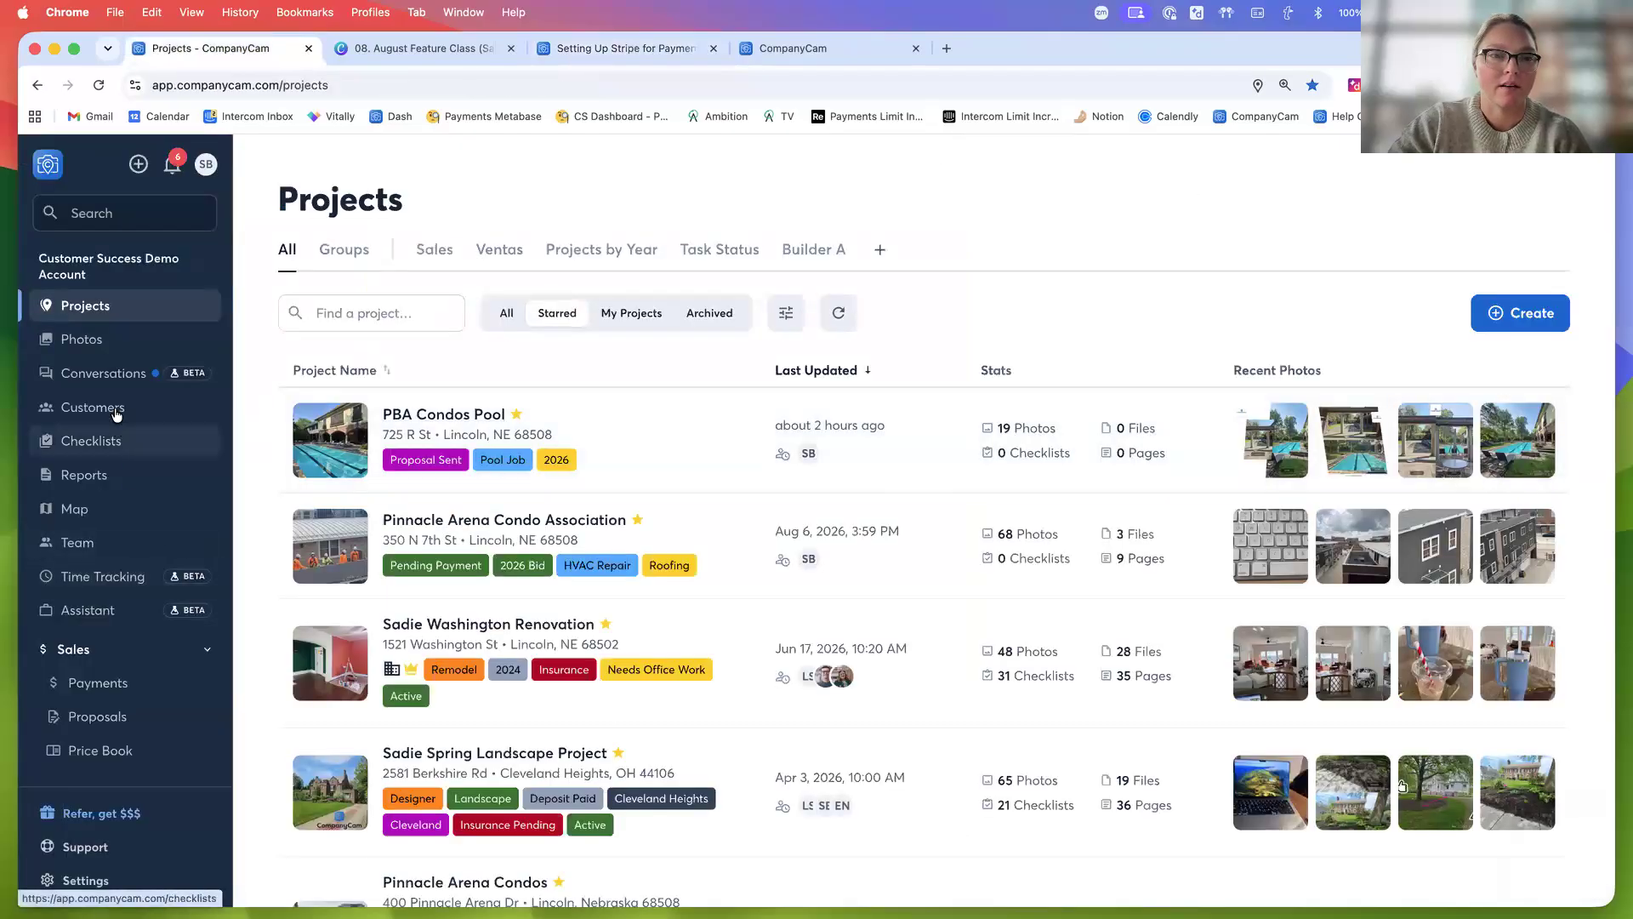
left_click(117, 415)
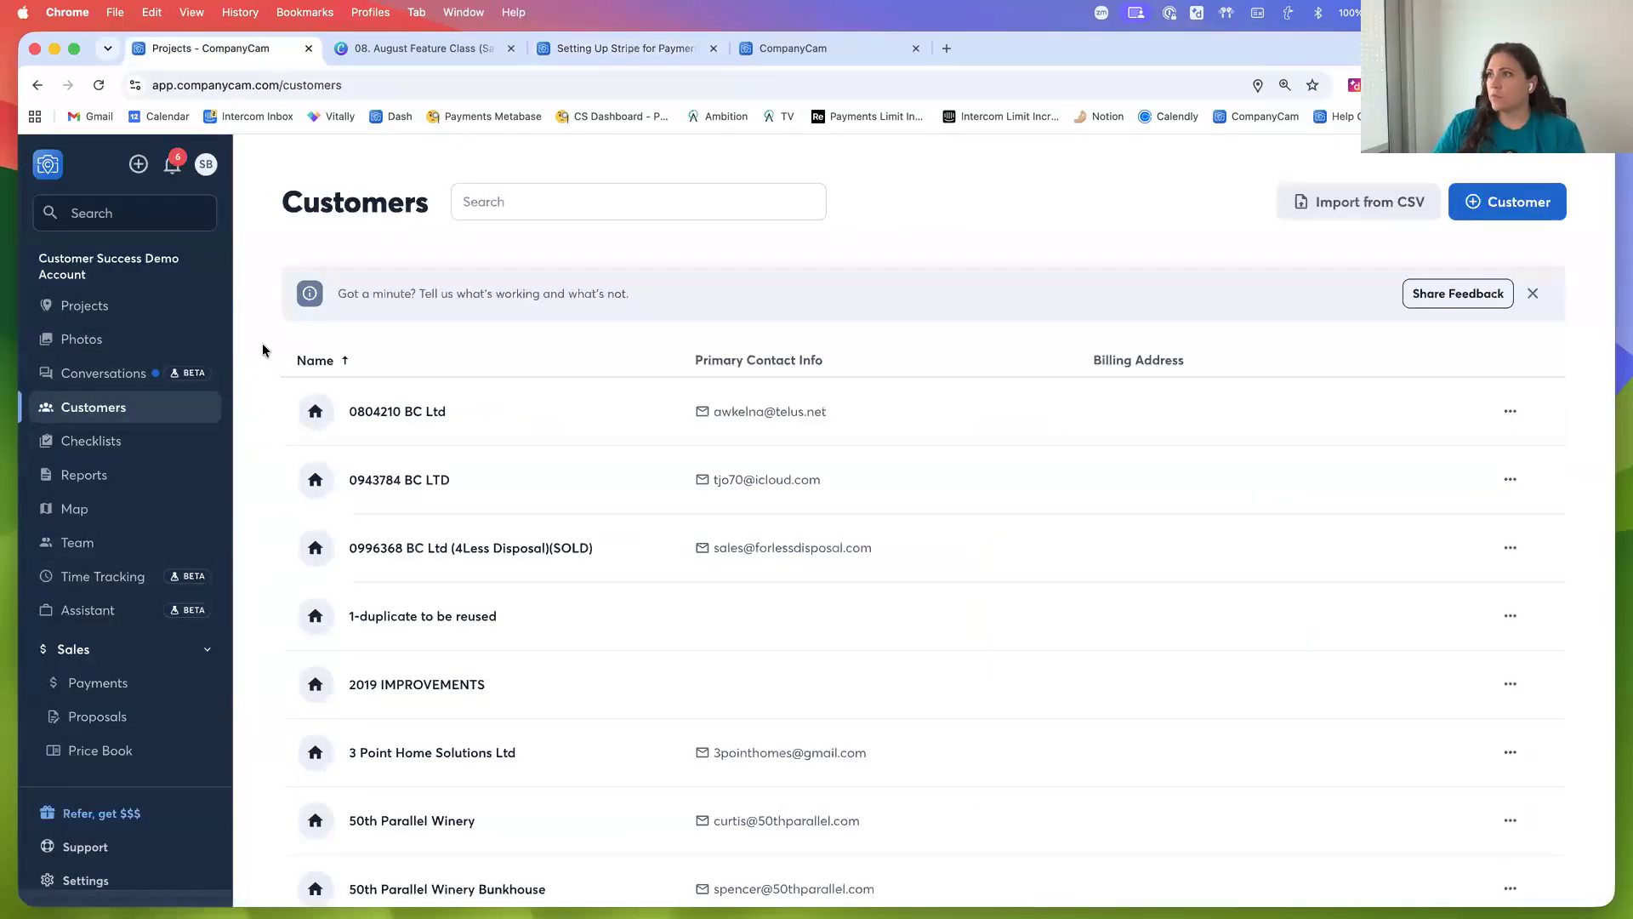
scroll(255, 357, "down", 1)
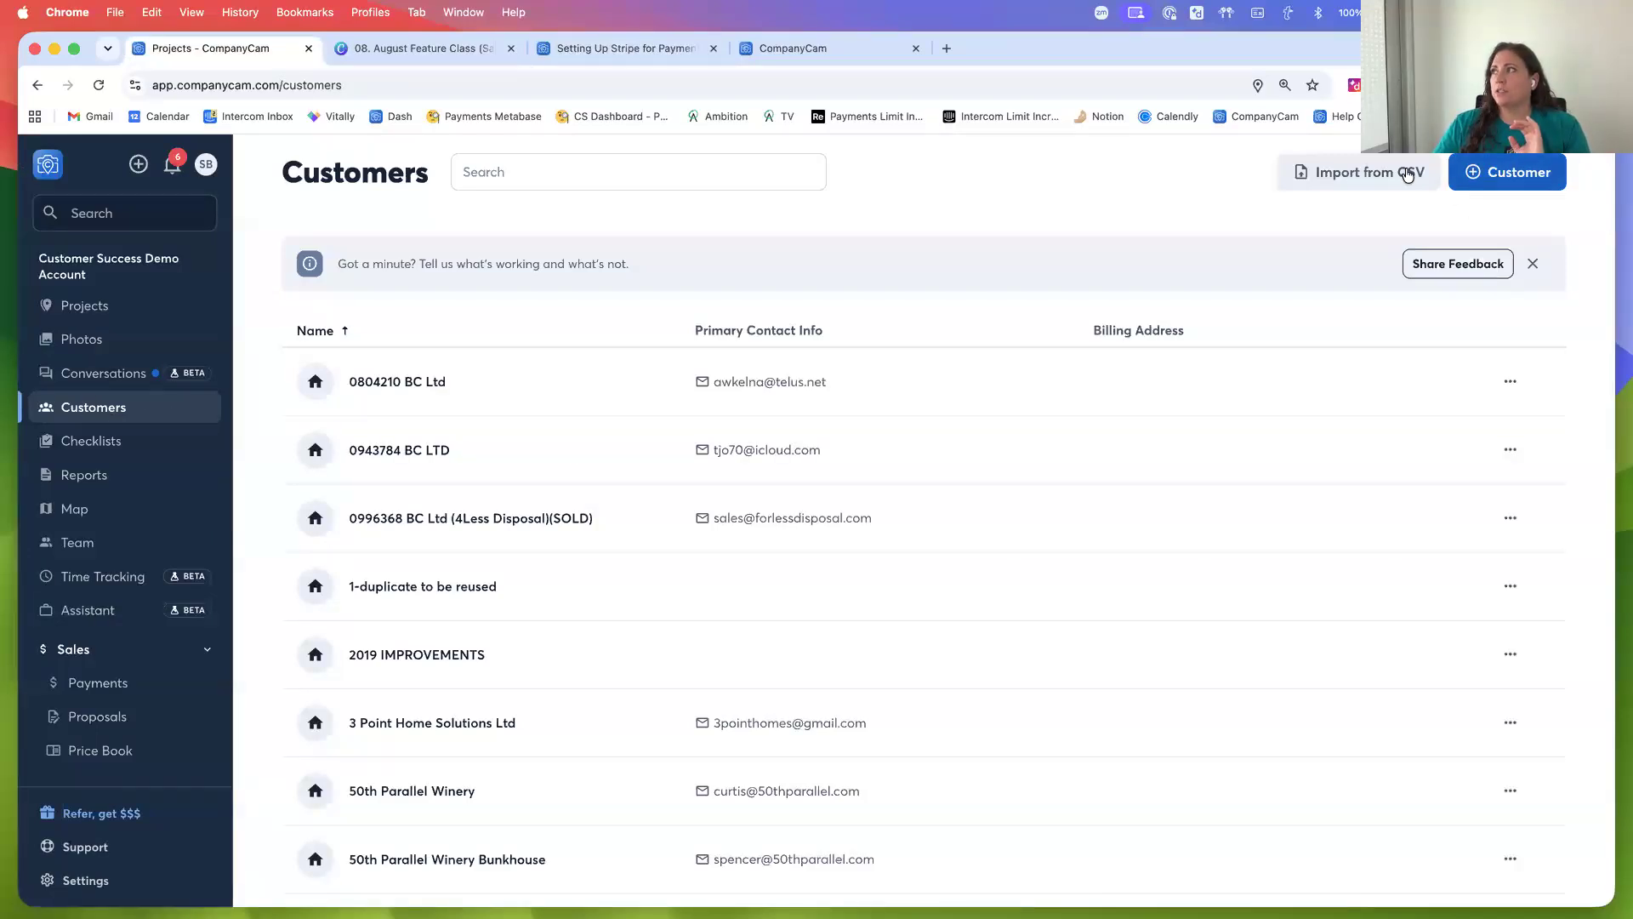
left_click(1521, 174)
left_click(1202, 304)
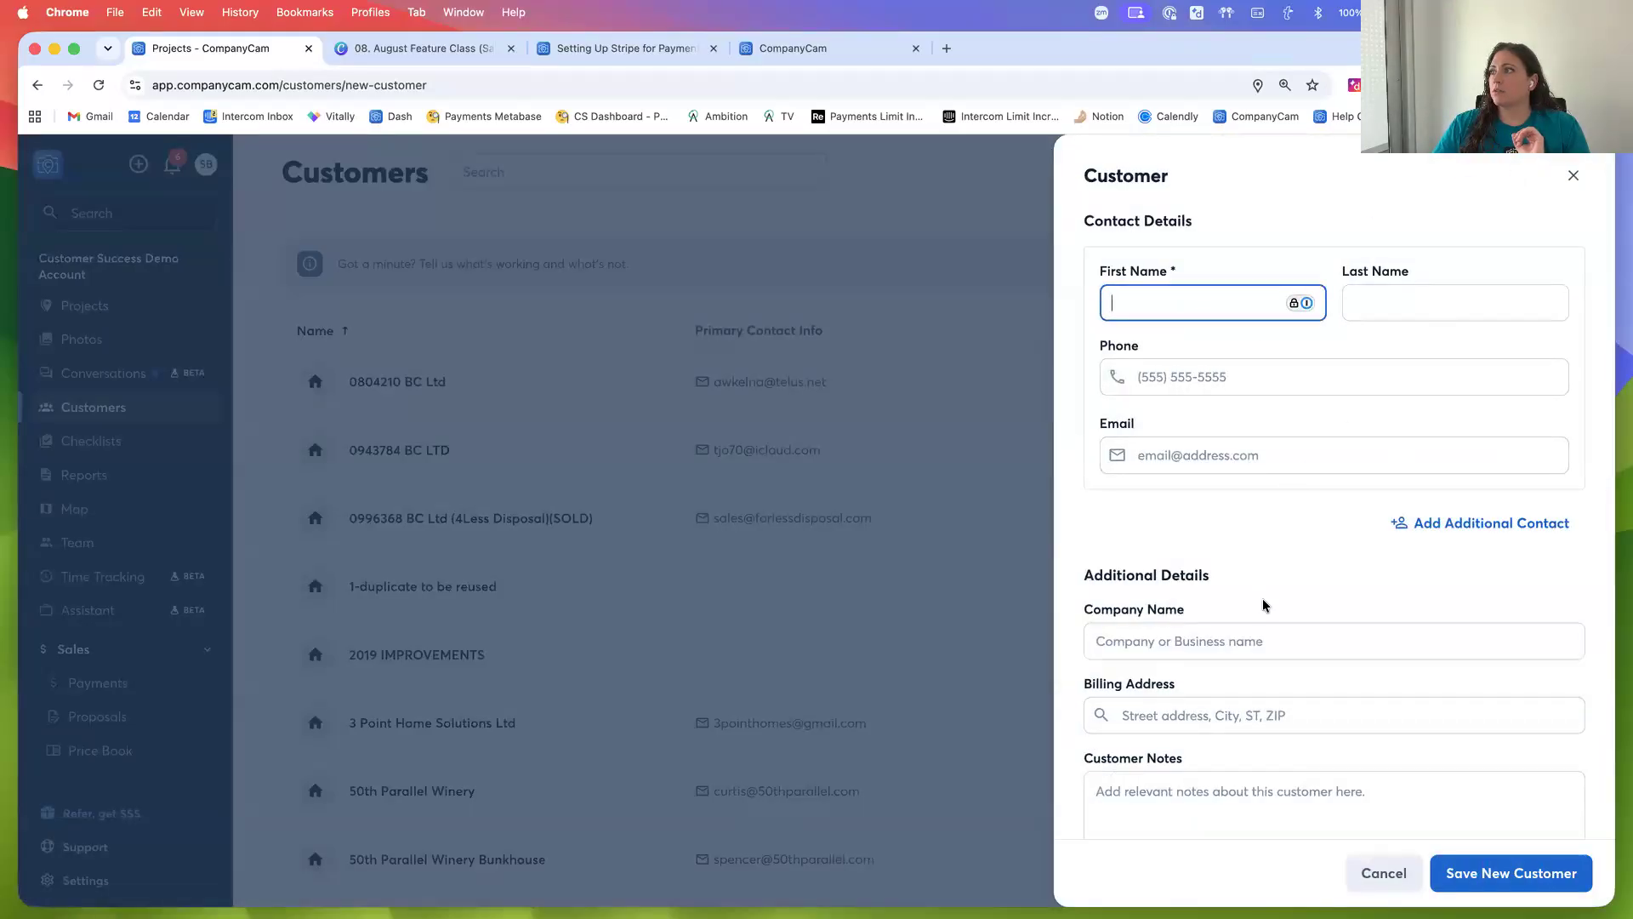
scroll(1262, 595, "down", 3)
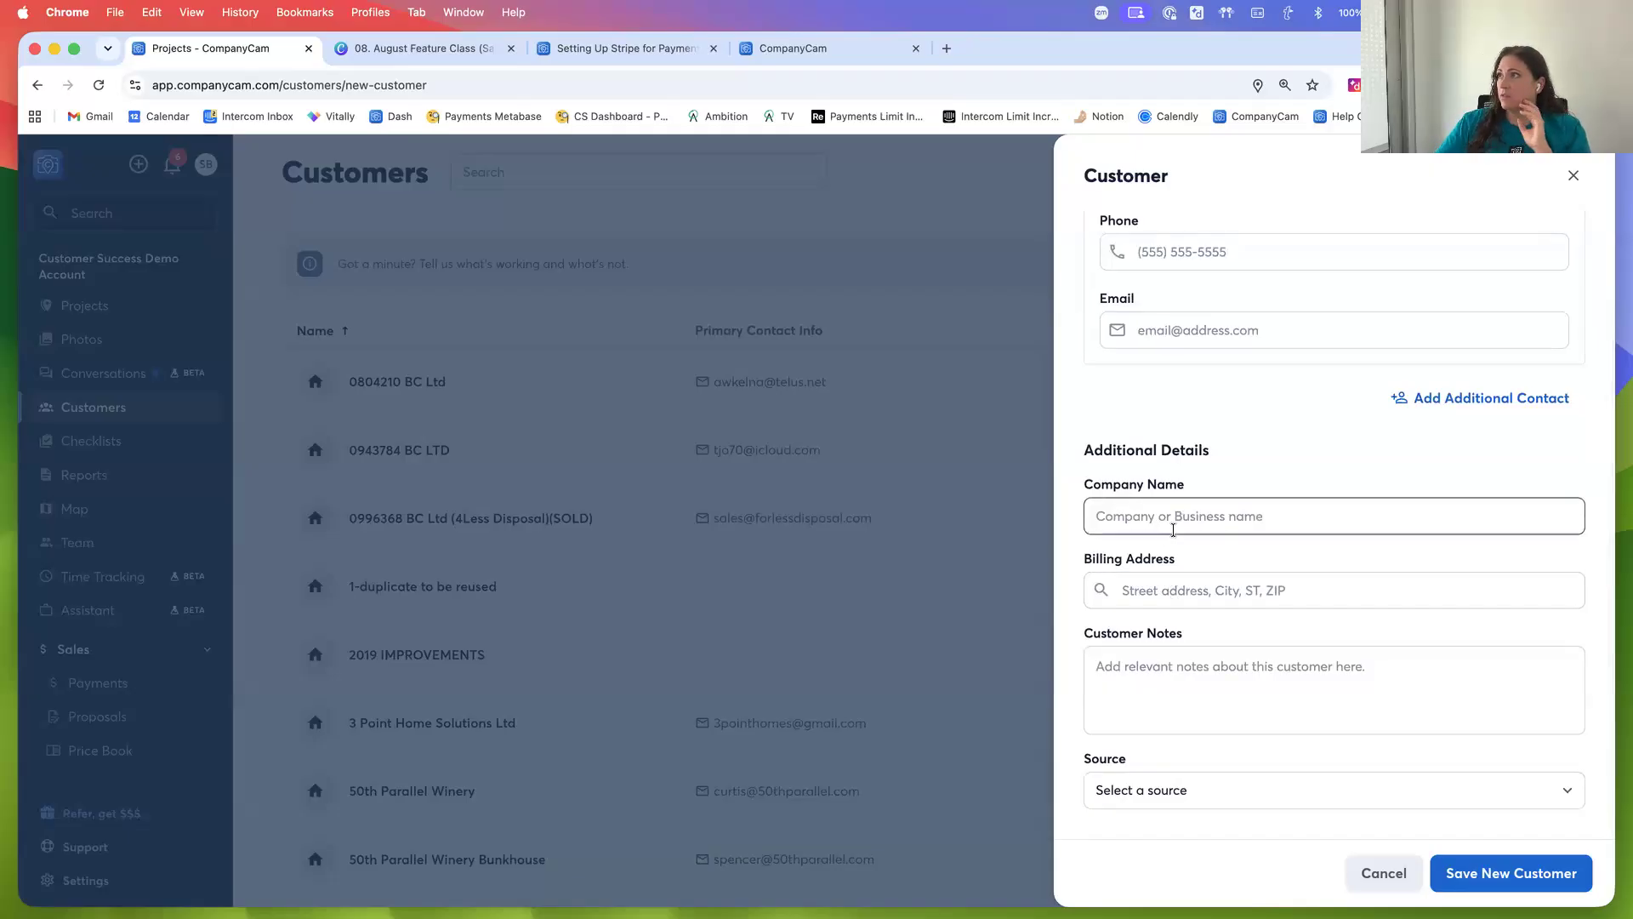
scroll(1375, 291, "up", 3)
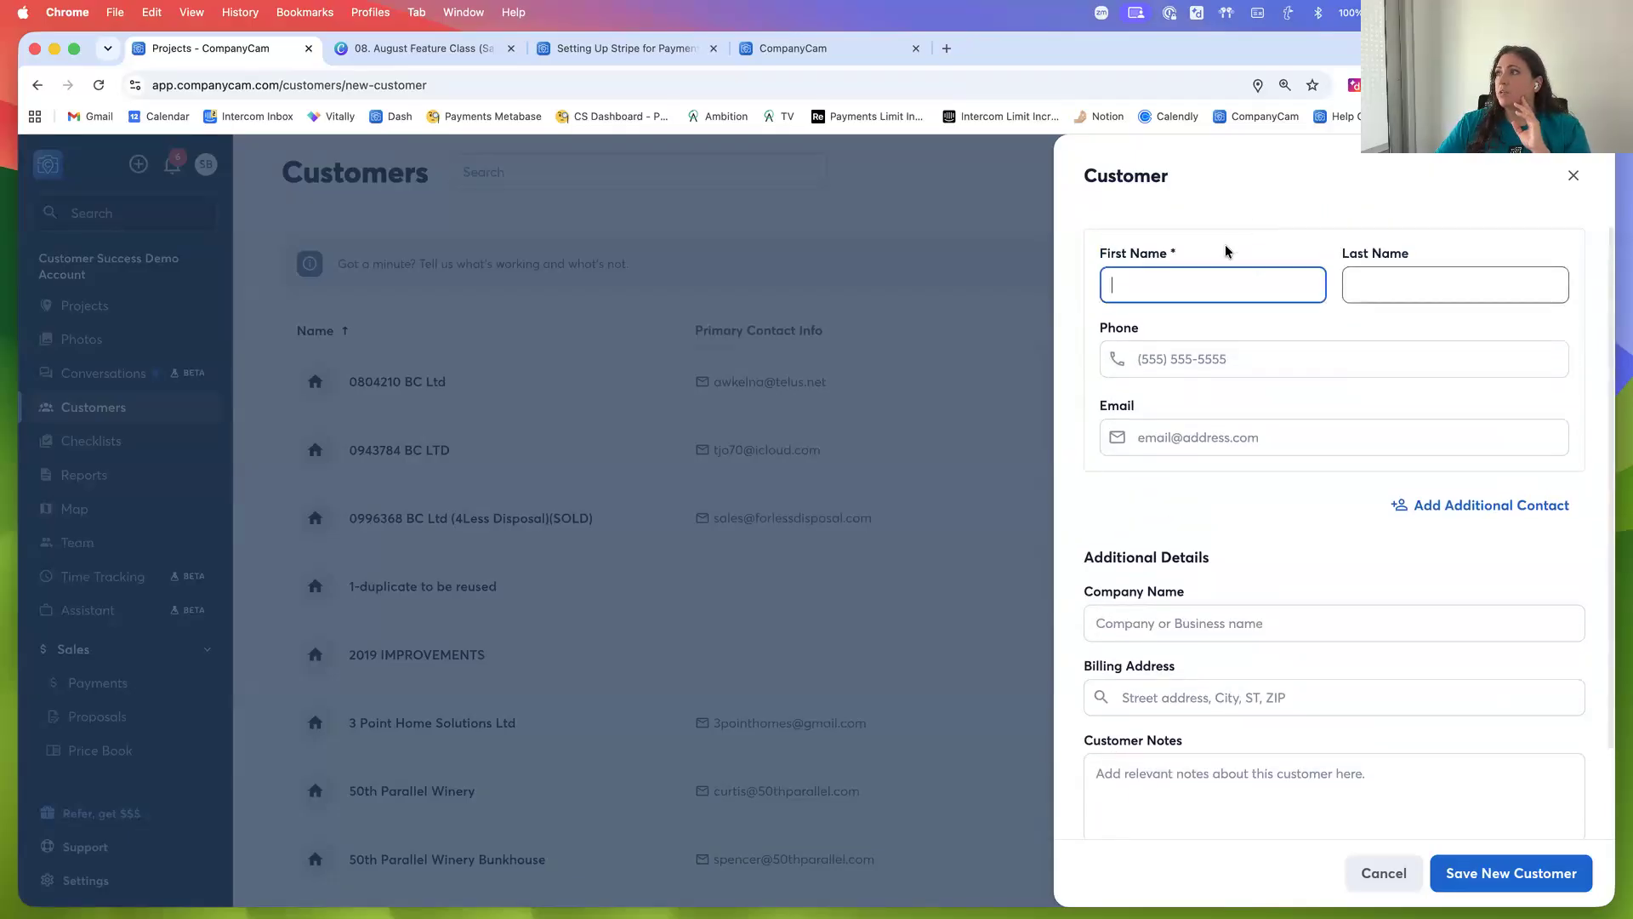
scroll(1304, 472, "down", 3)
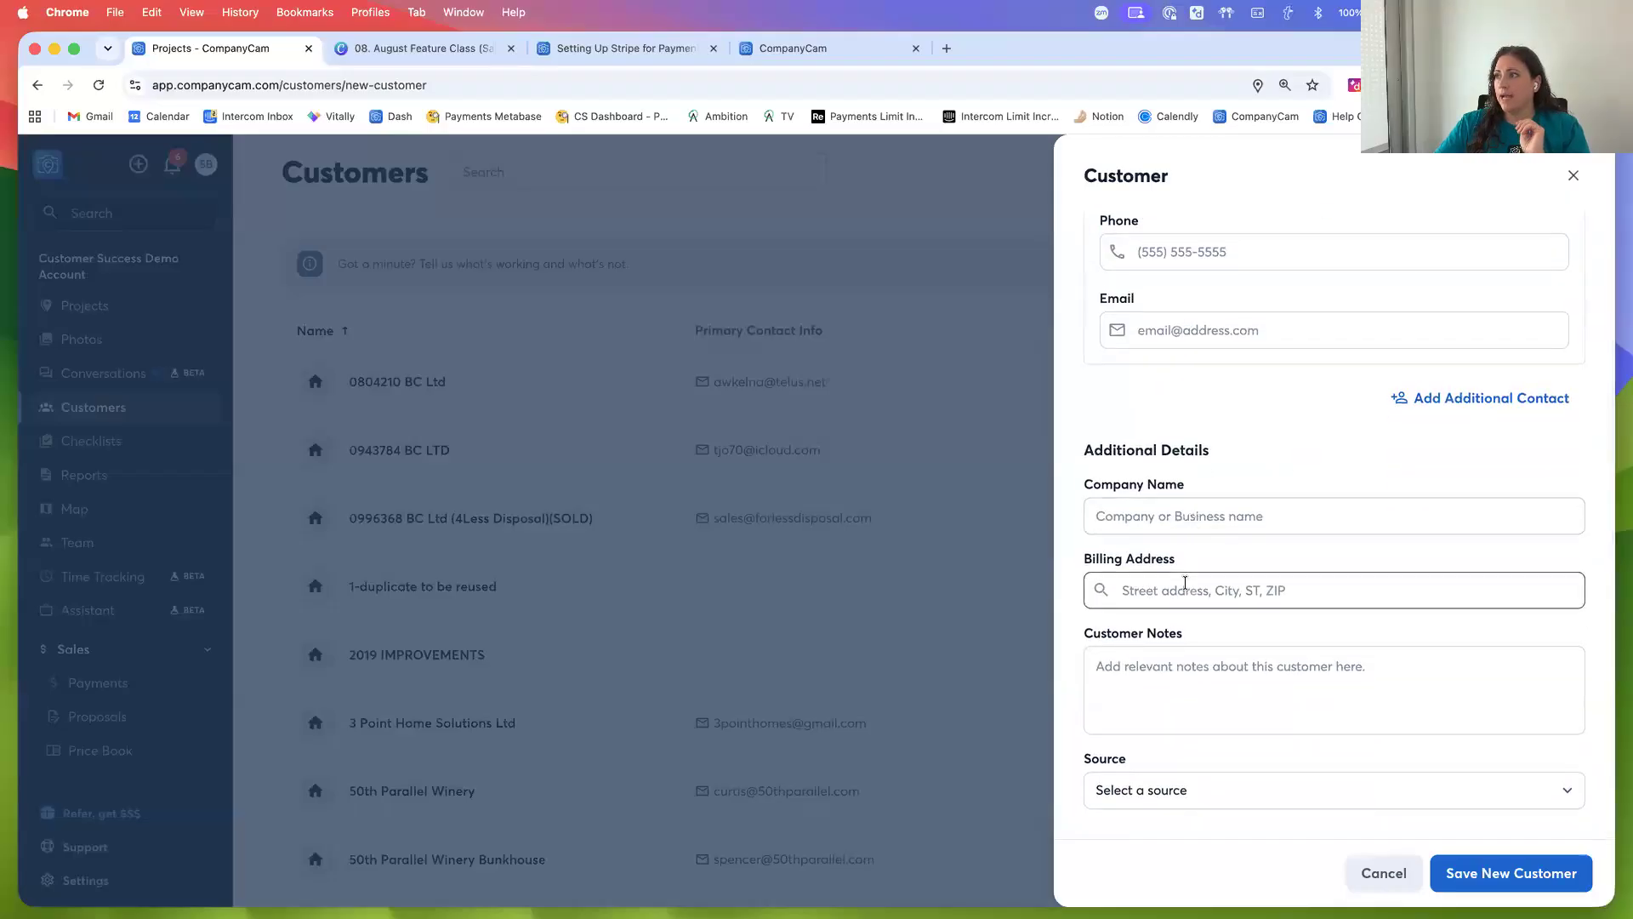
left_click(1178, 793)
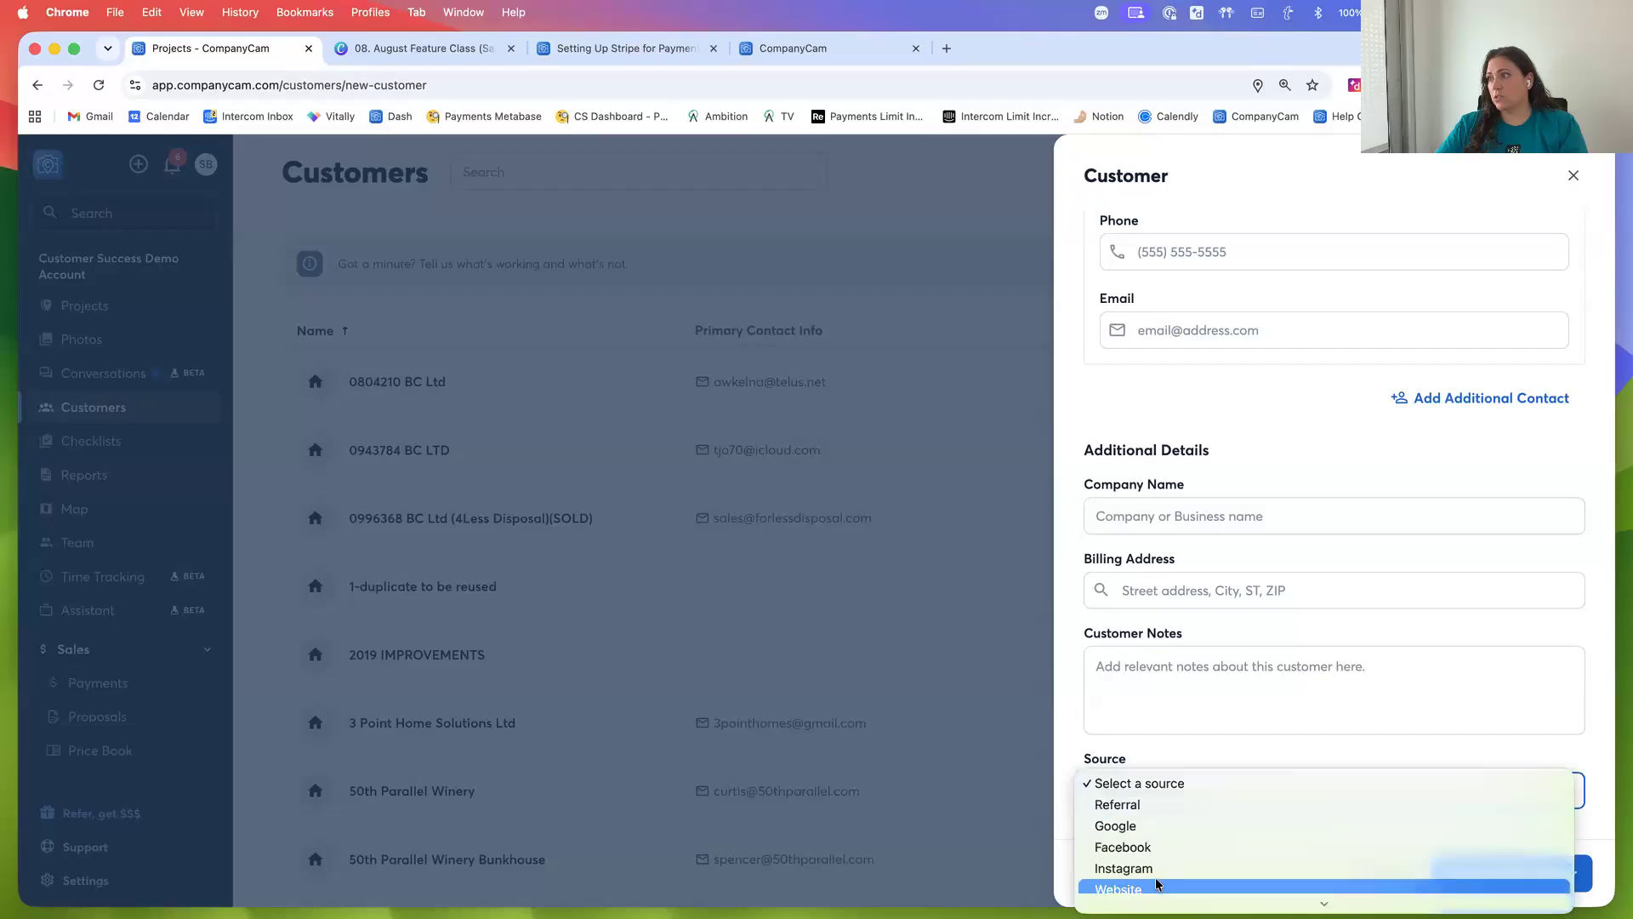
left_click(1169, 749)
Enter a contact's name as first name to show matching existing customers, then clear it and close the form
scroll(1208, 553, "up", 3)
left_click(1182, 308)
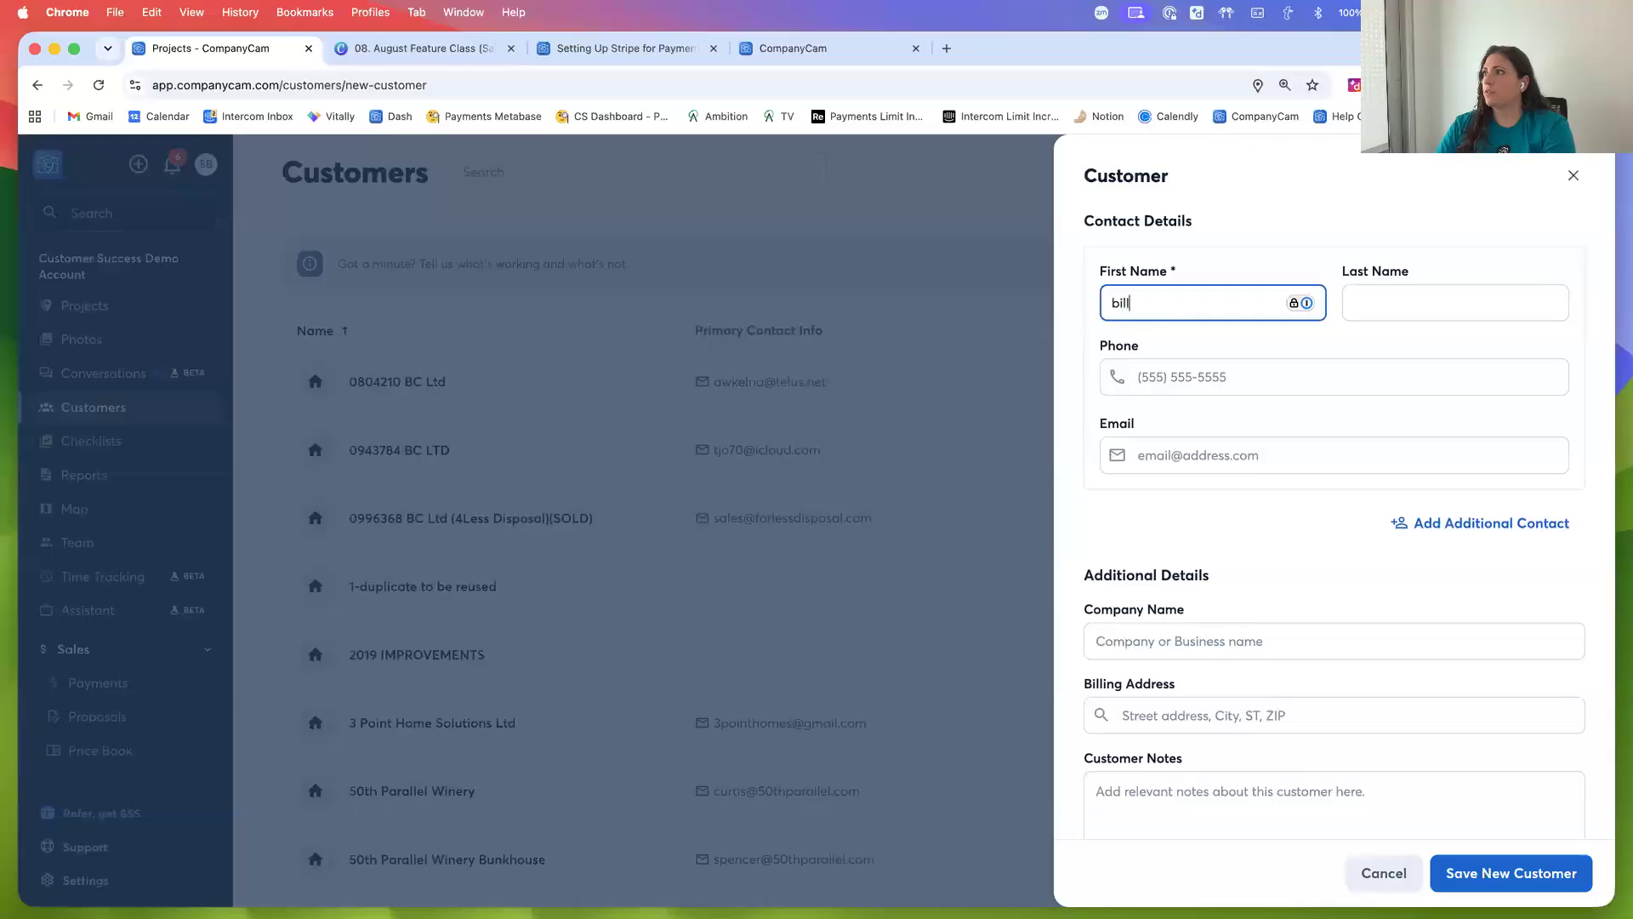
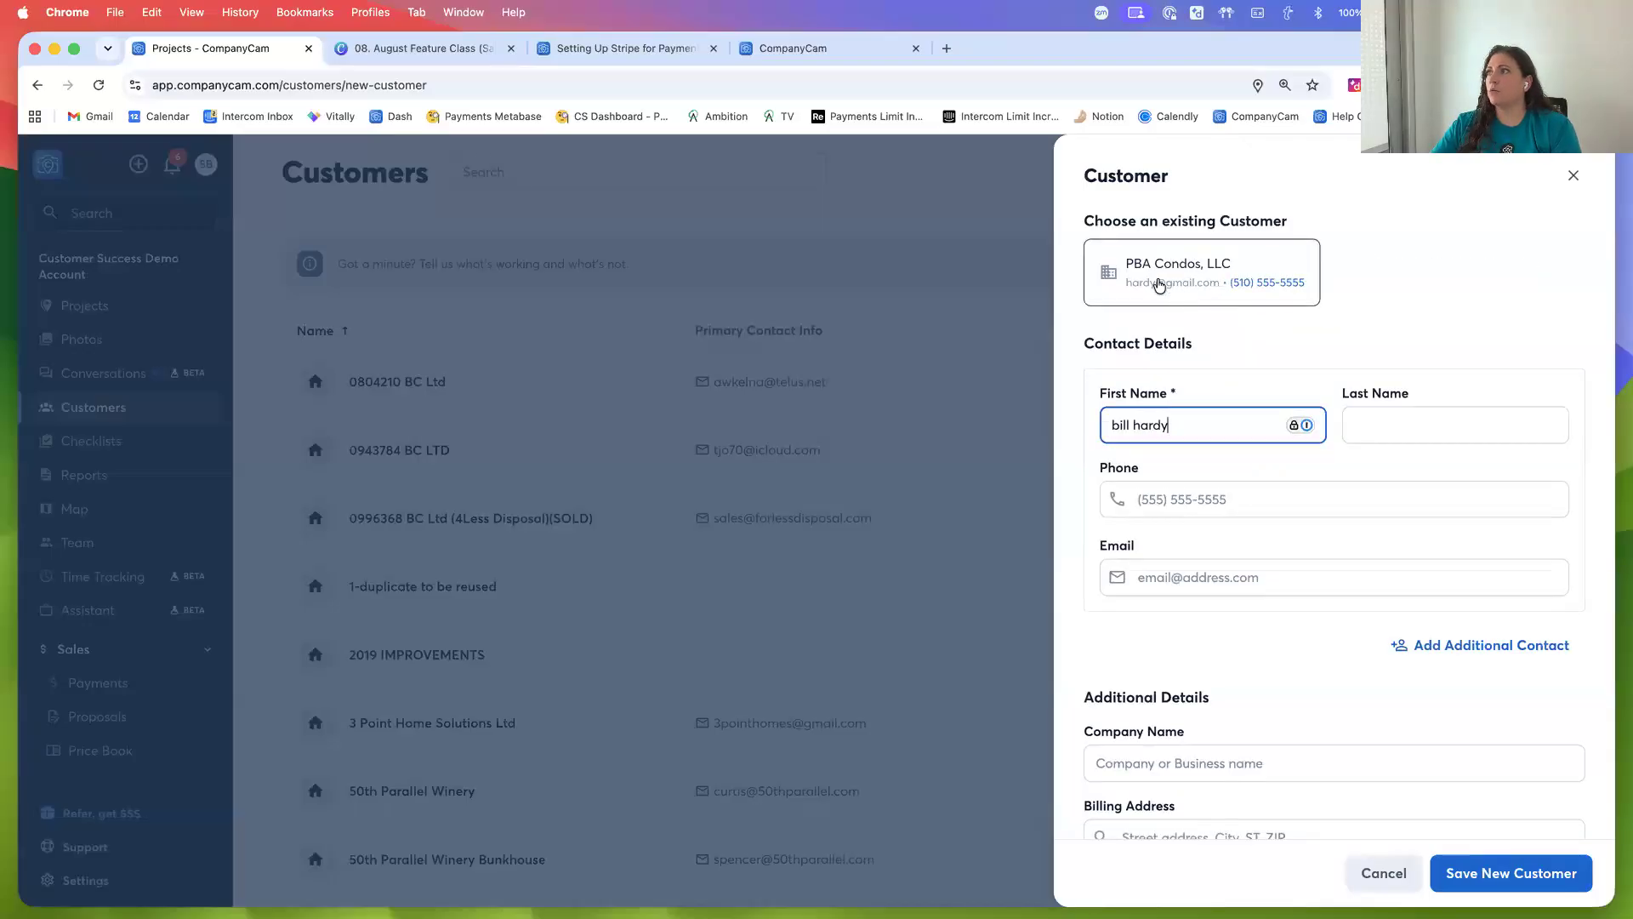
triple_click(1182, 427)
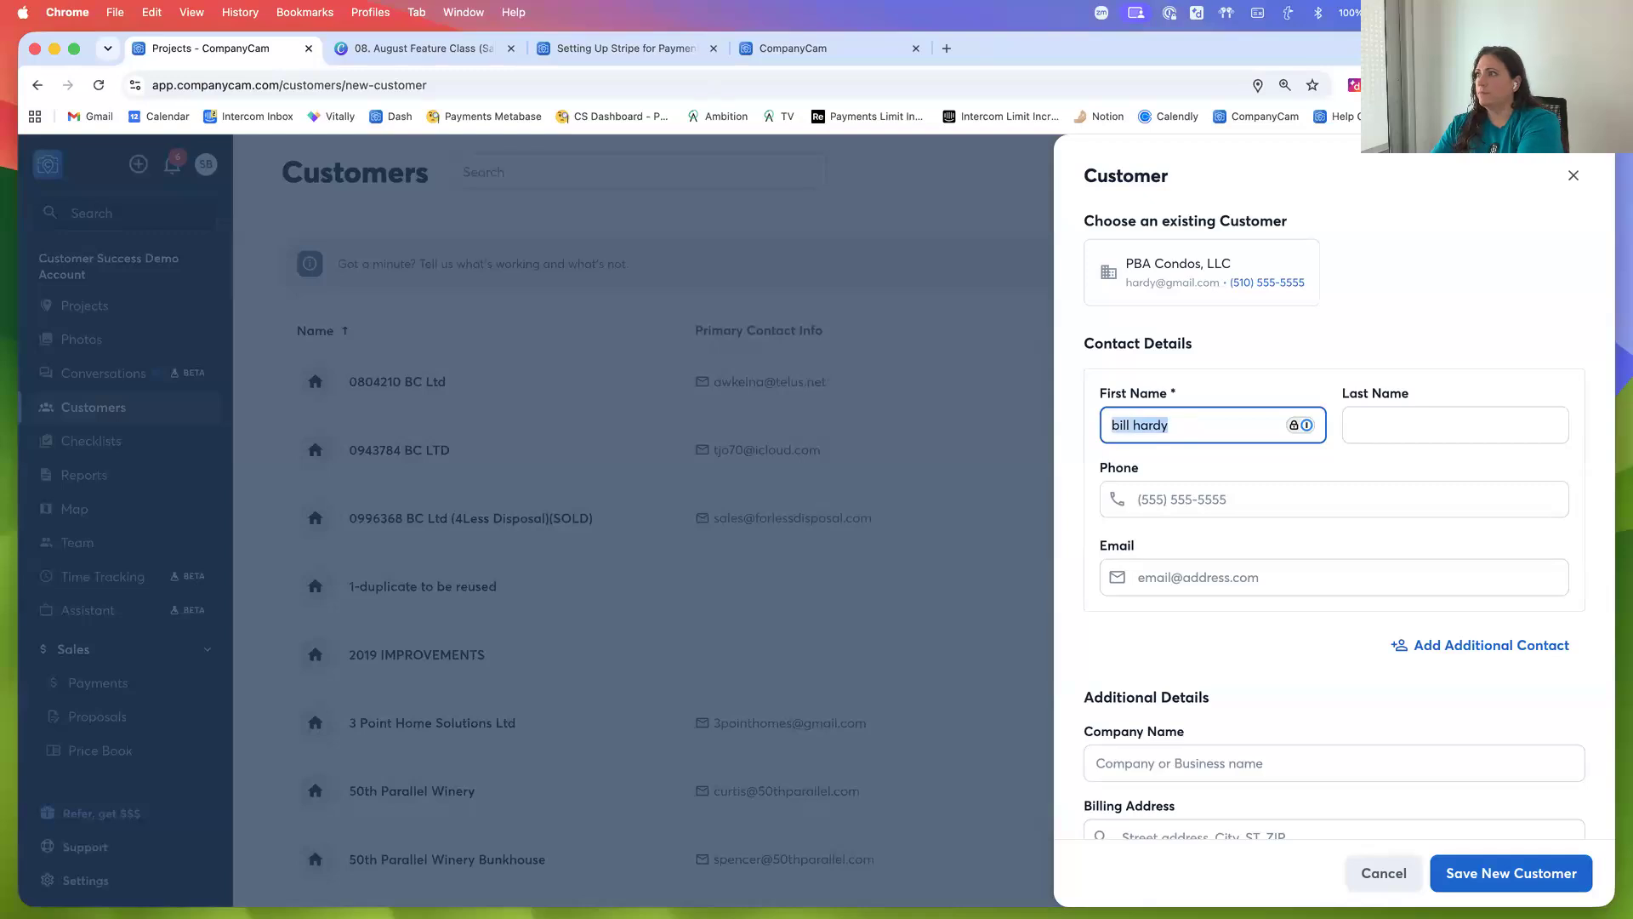
key("BackSpace")
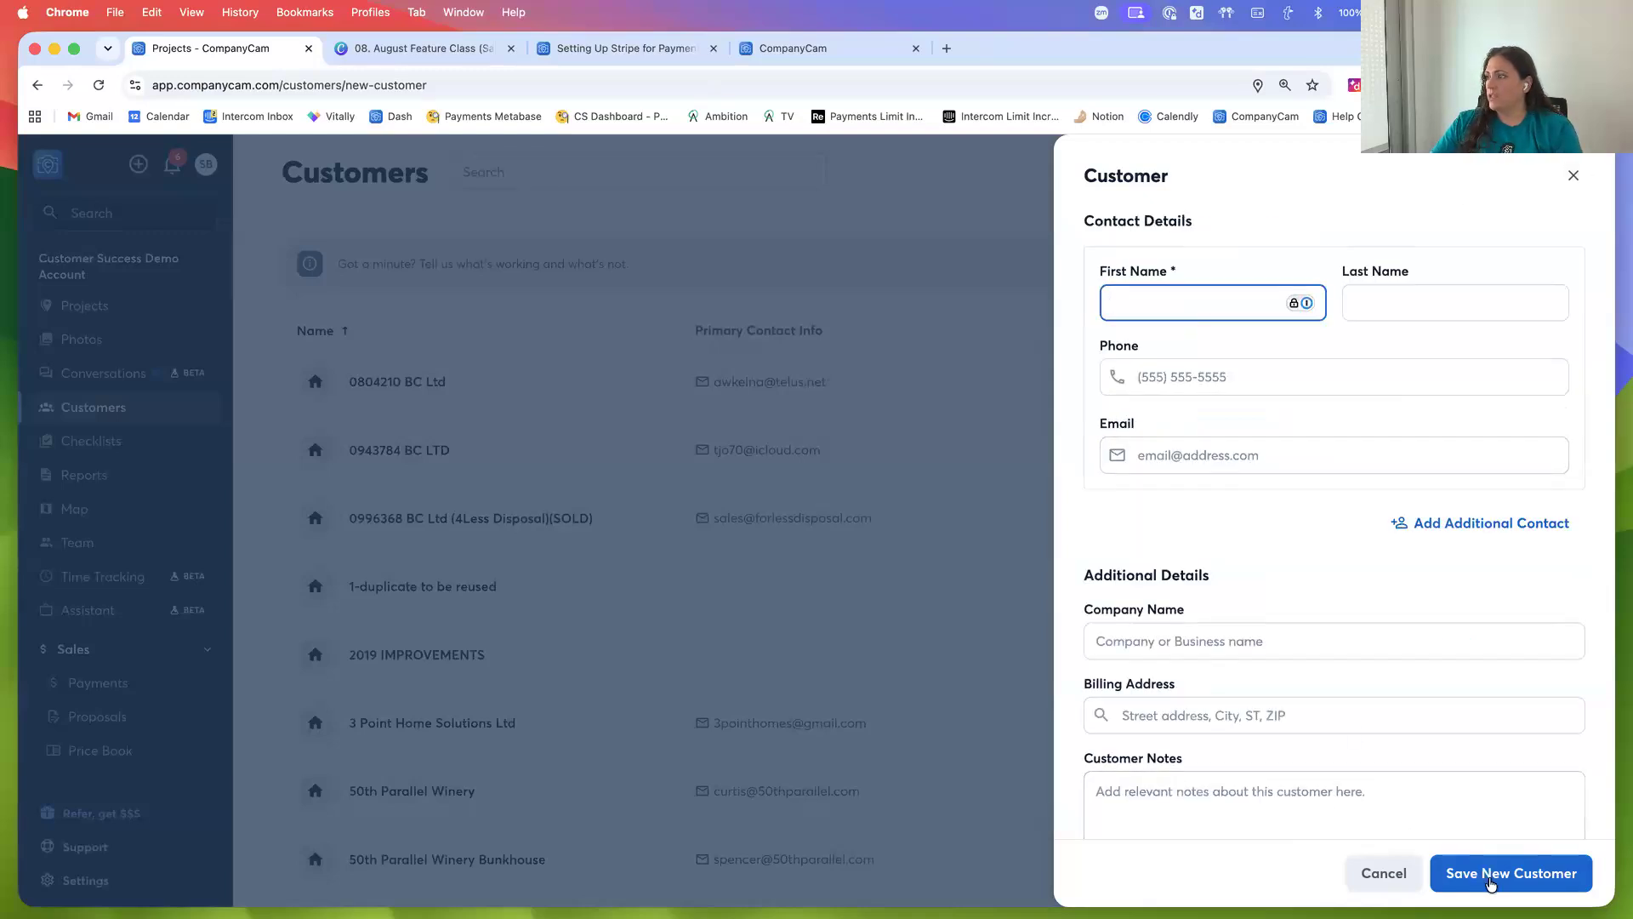
left_click(1573, 179)
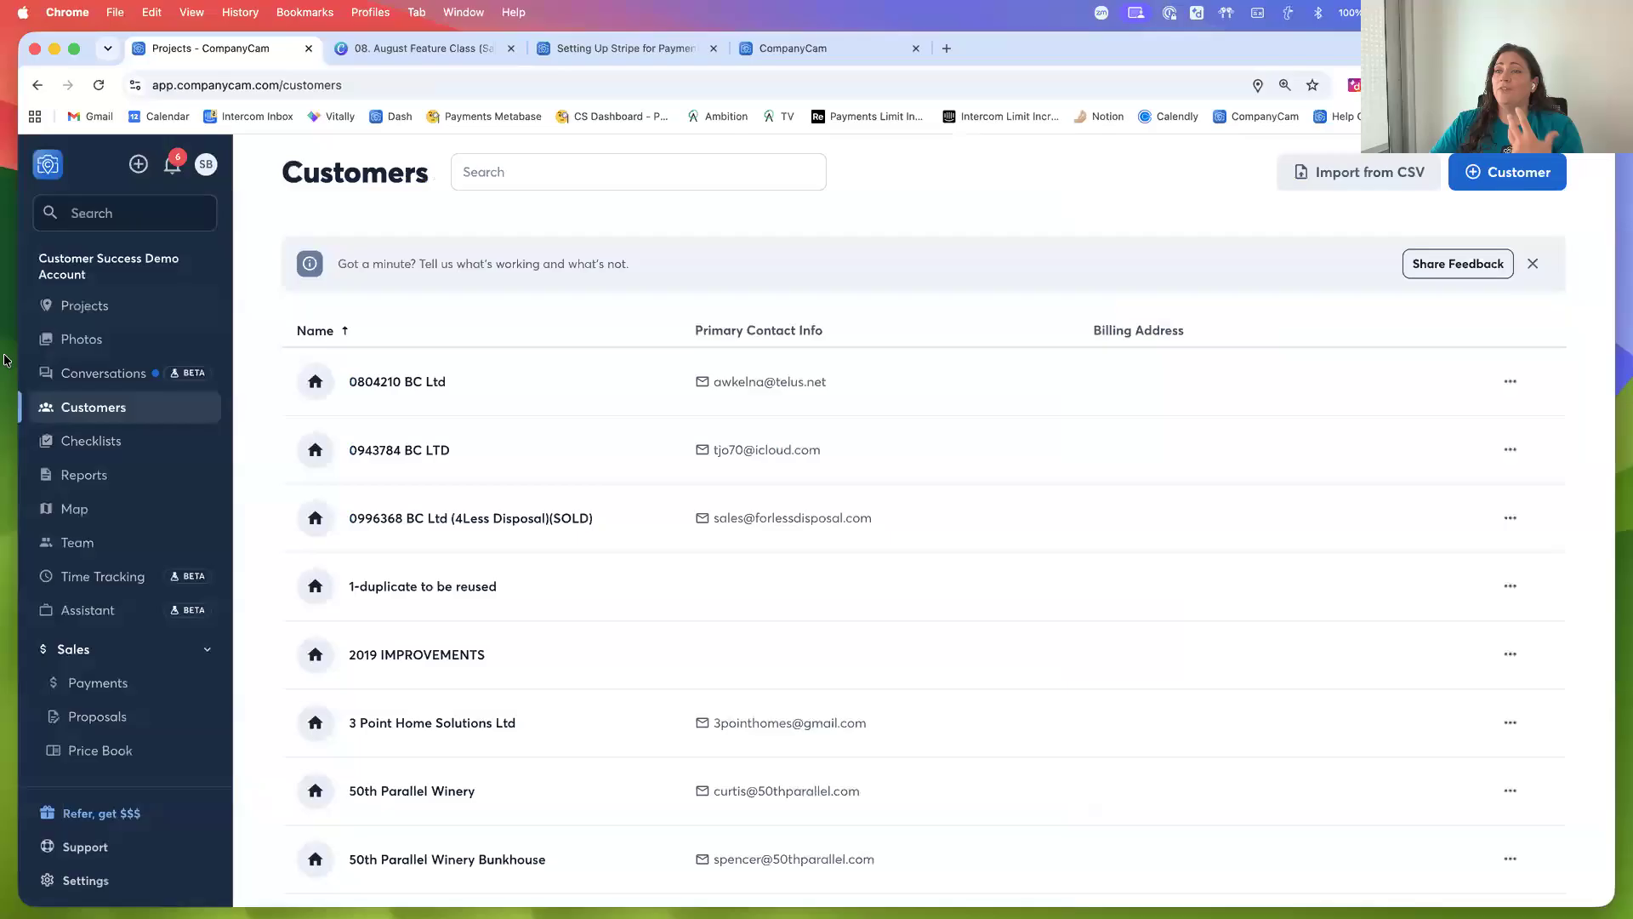
Open the PBA Condos Pool project and hide then show its sidebar
left_click(96, 308)
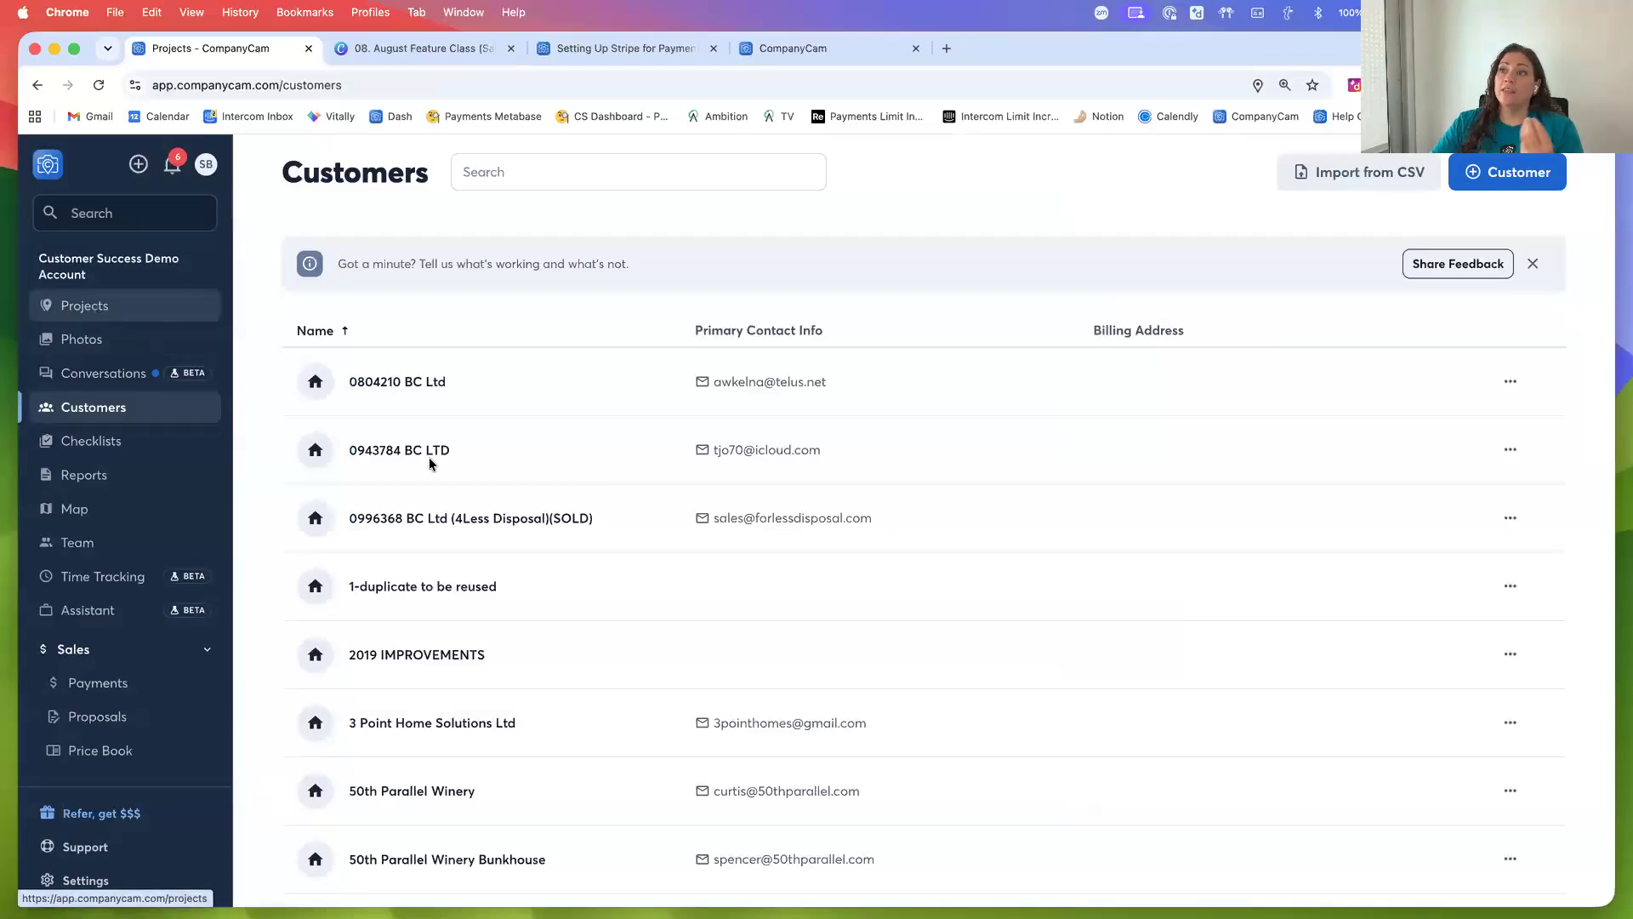
left_click(429, 416)
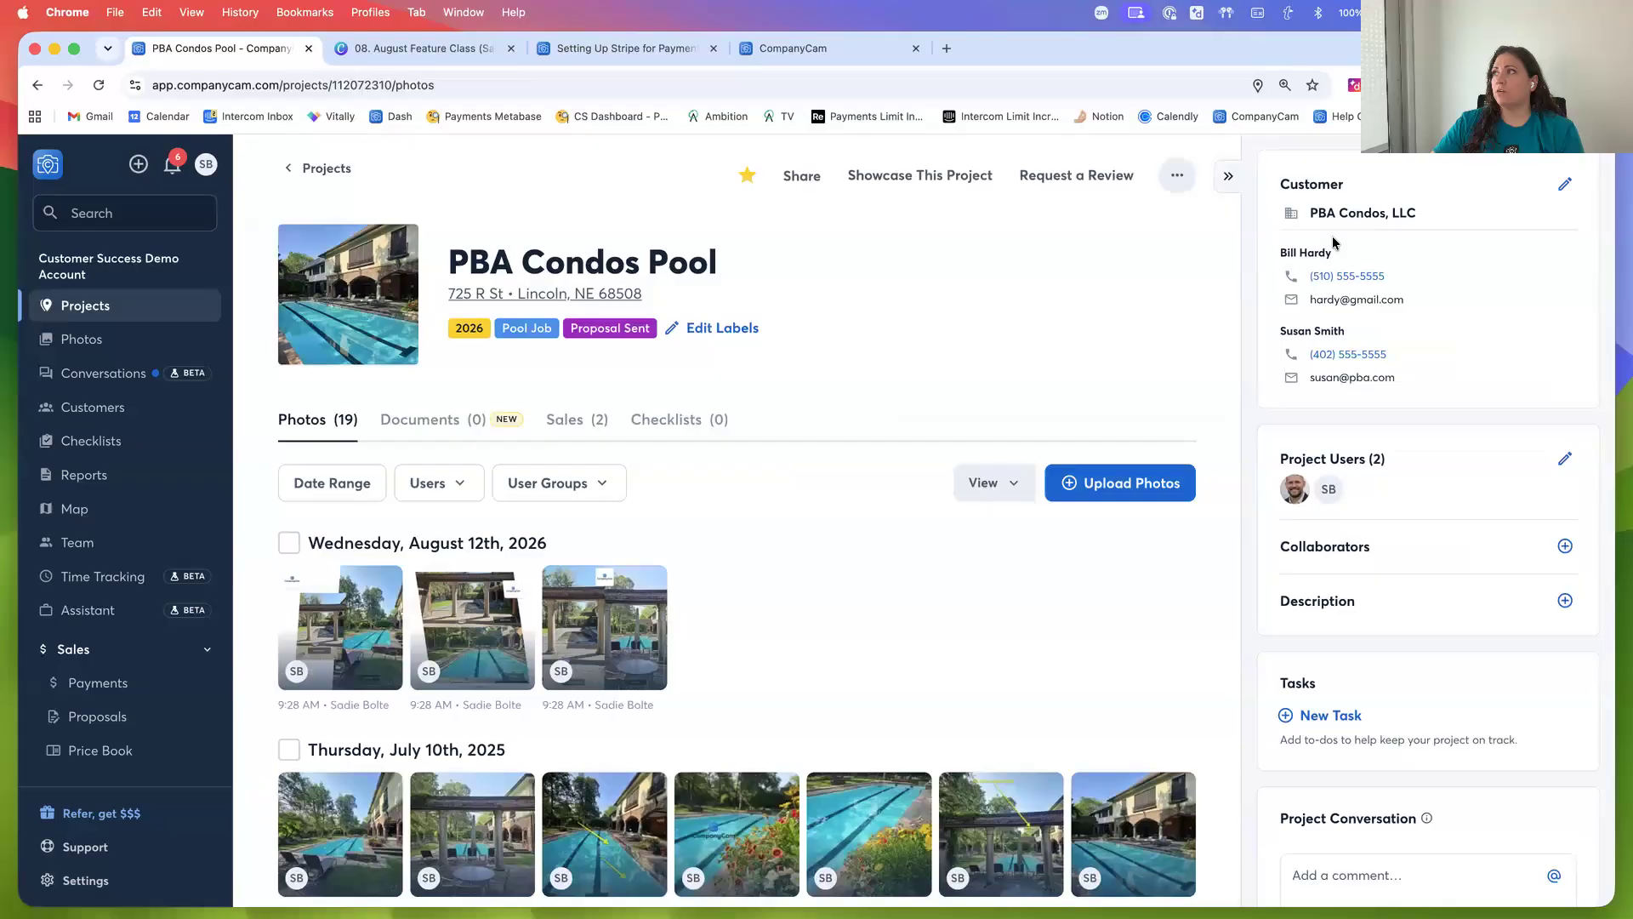
left_click(1228, 176)
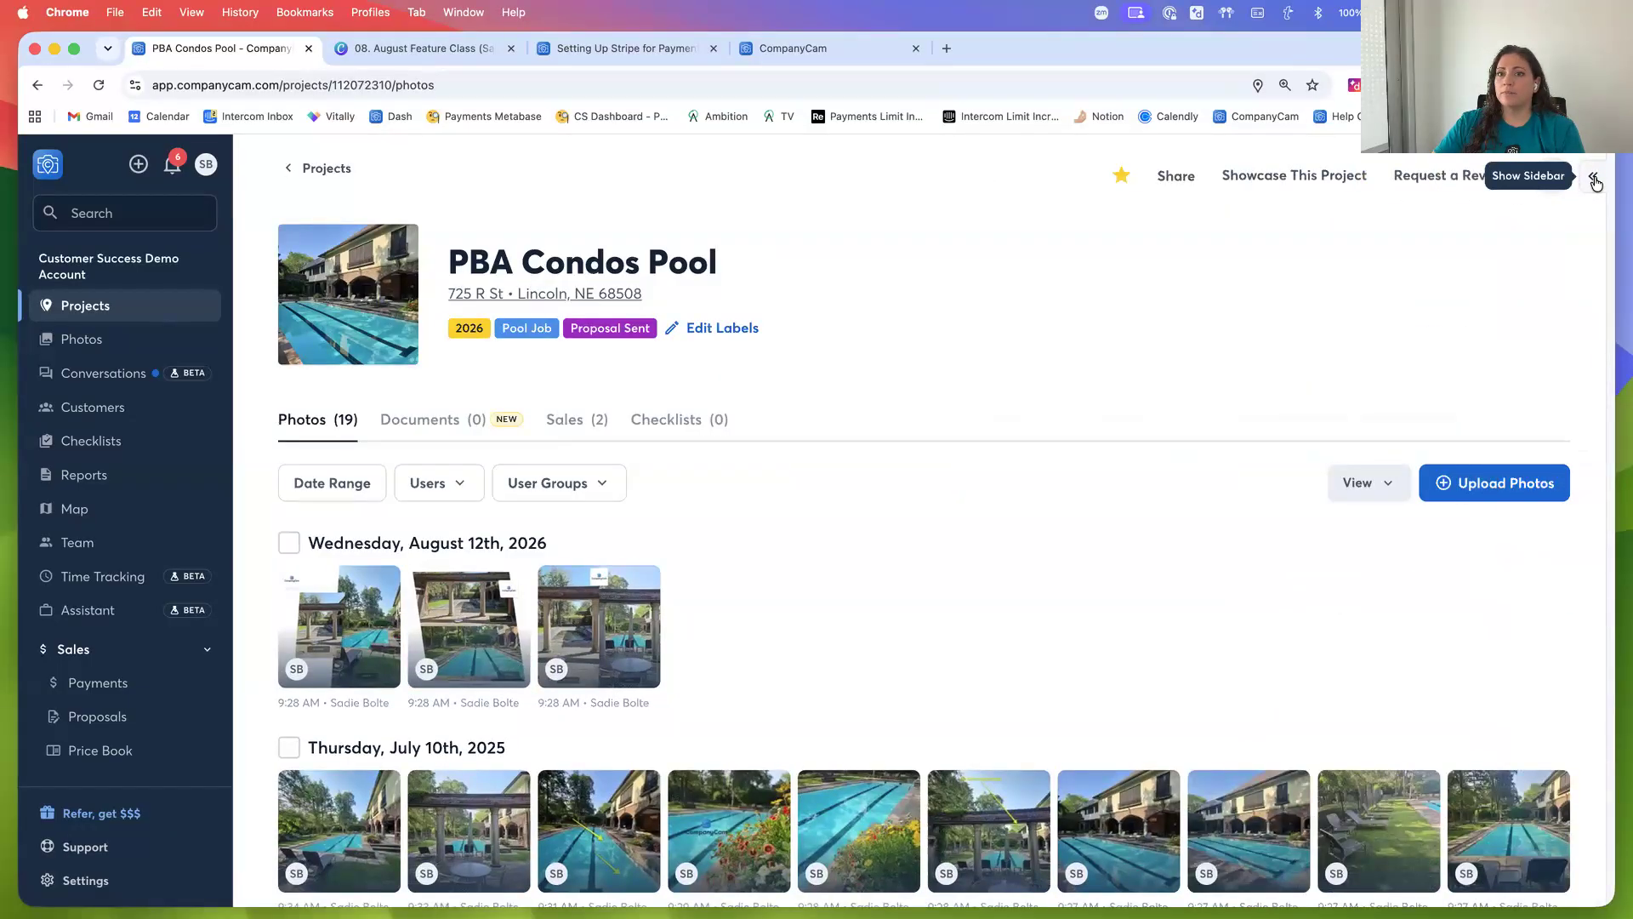
left_click(1595, 181)
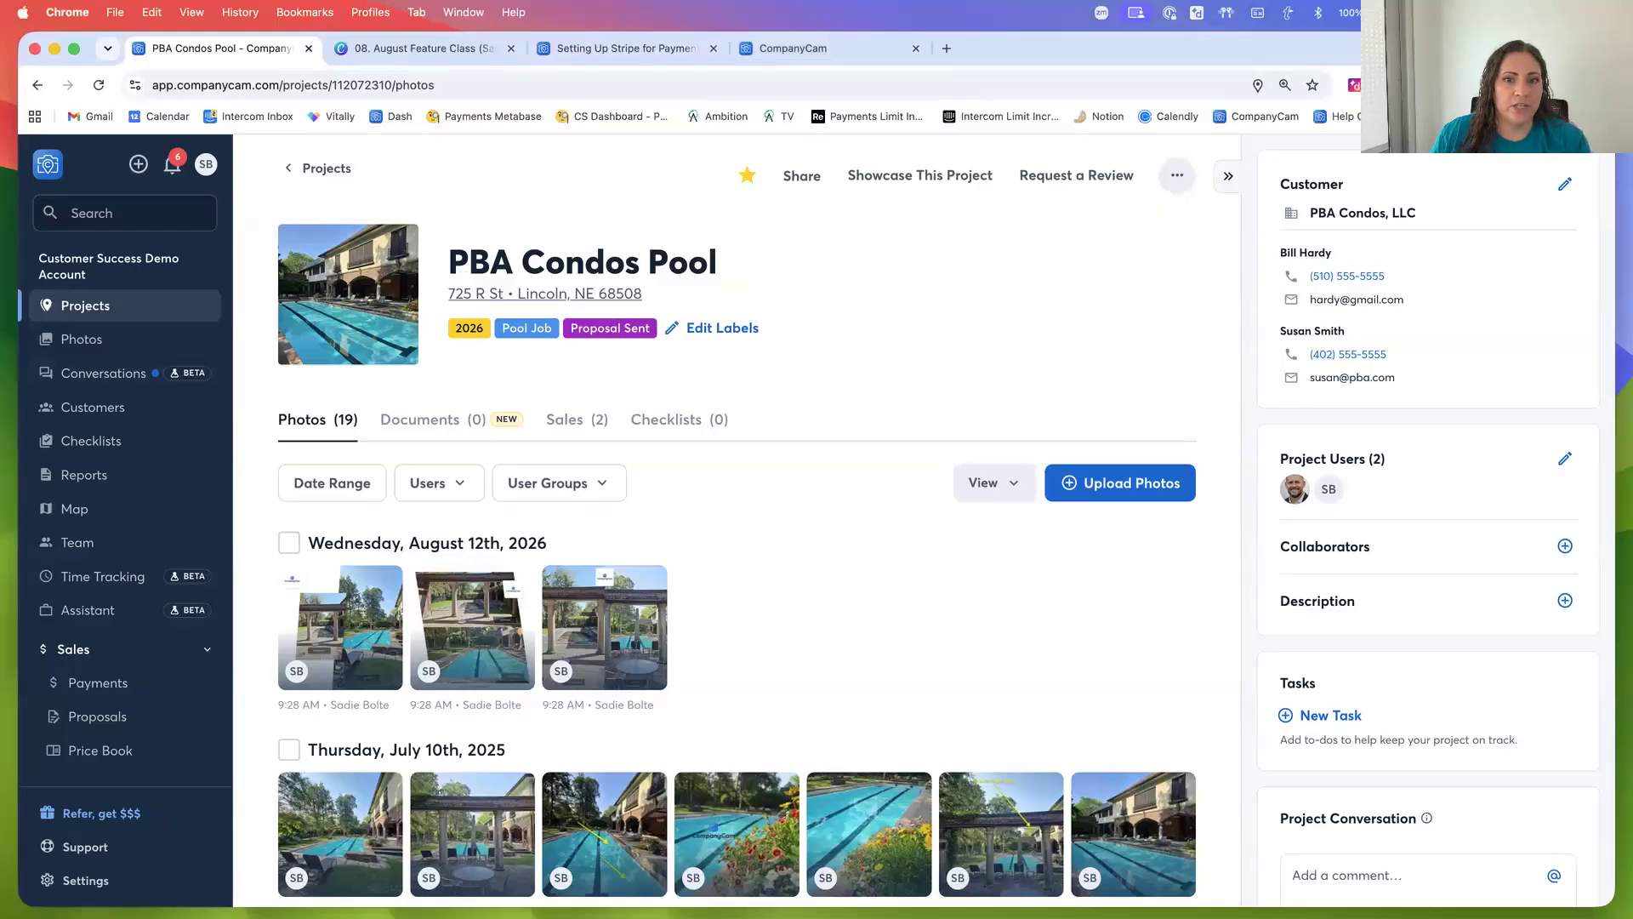
Switch to the August Feature Class presentation and advance to the CompanyCam Resources slide
left_click(763, 51)
left_click(627, 49)
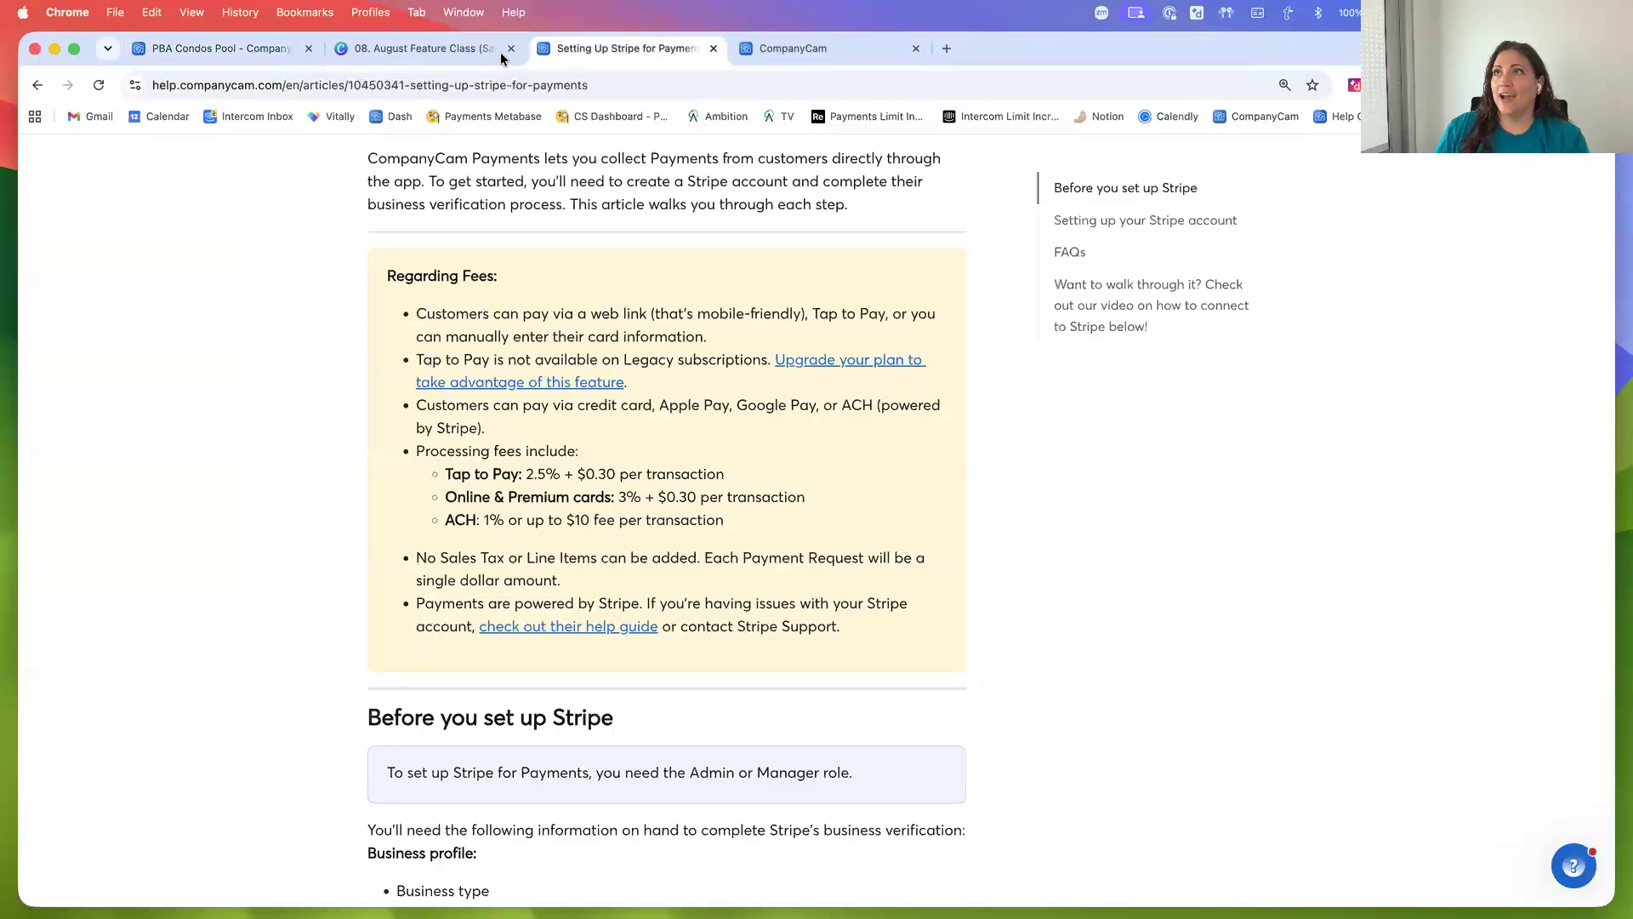
left_click(421, 51)
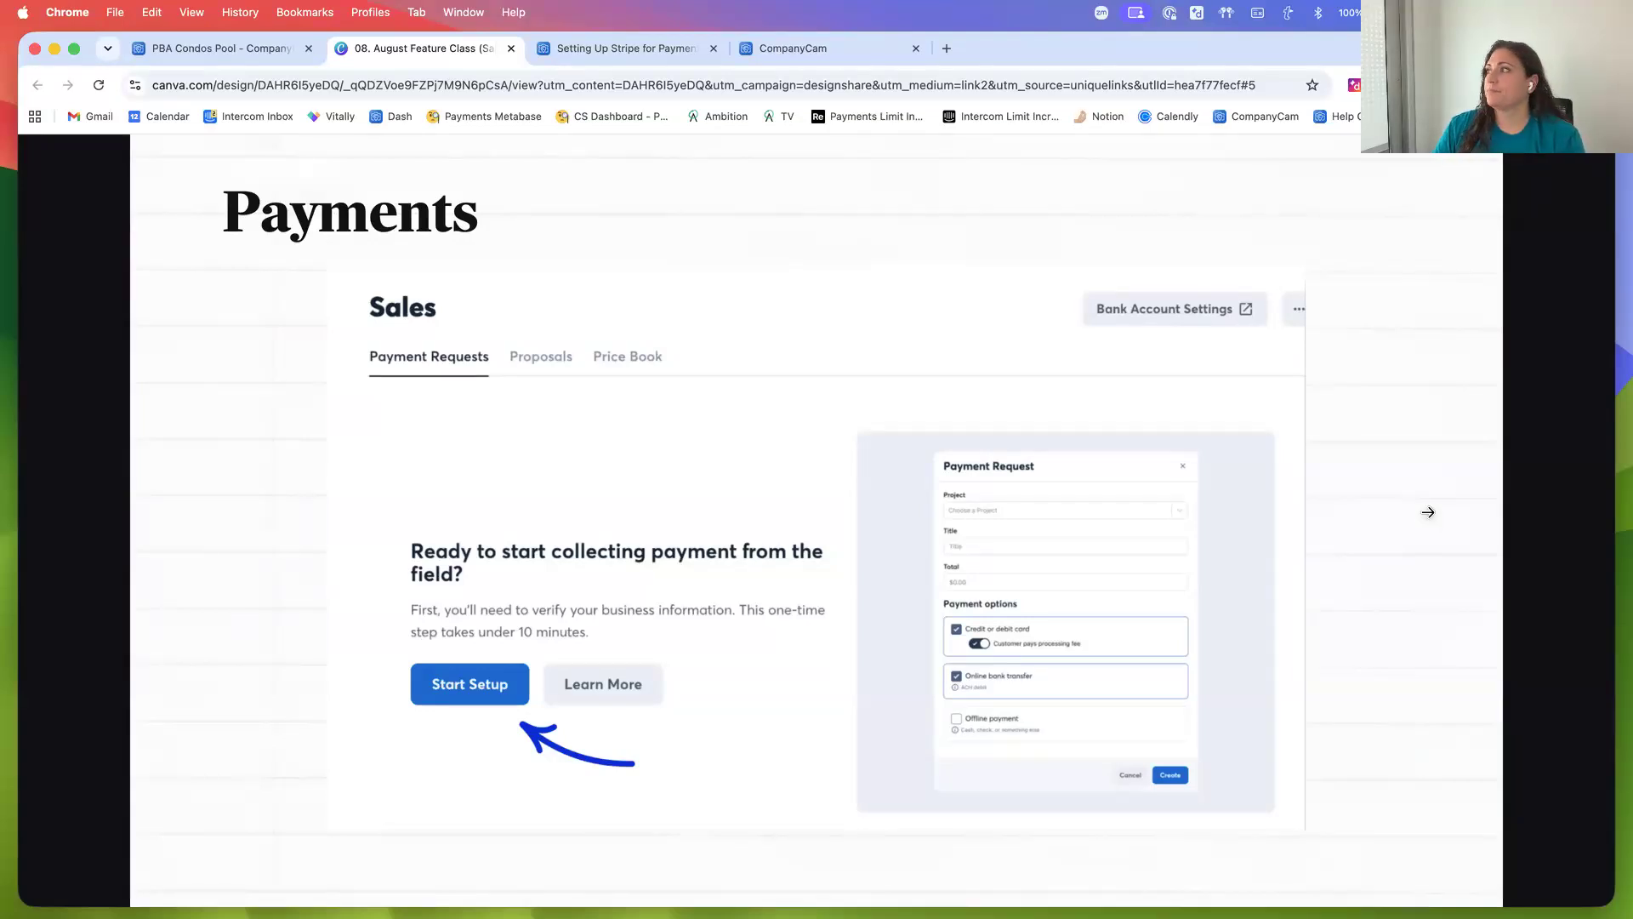
left_click(1437, 513)
left_click(1437, 512)
left_click(1436, 512)
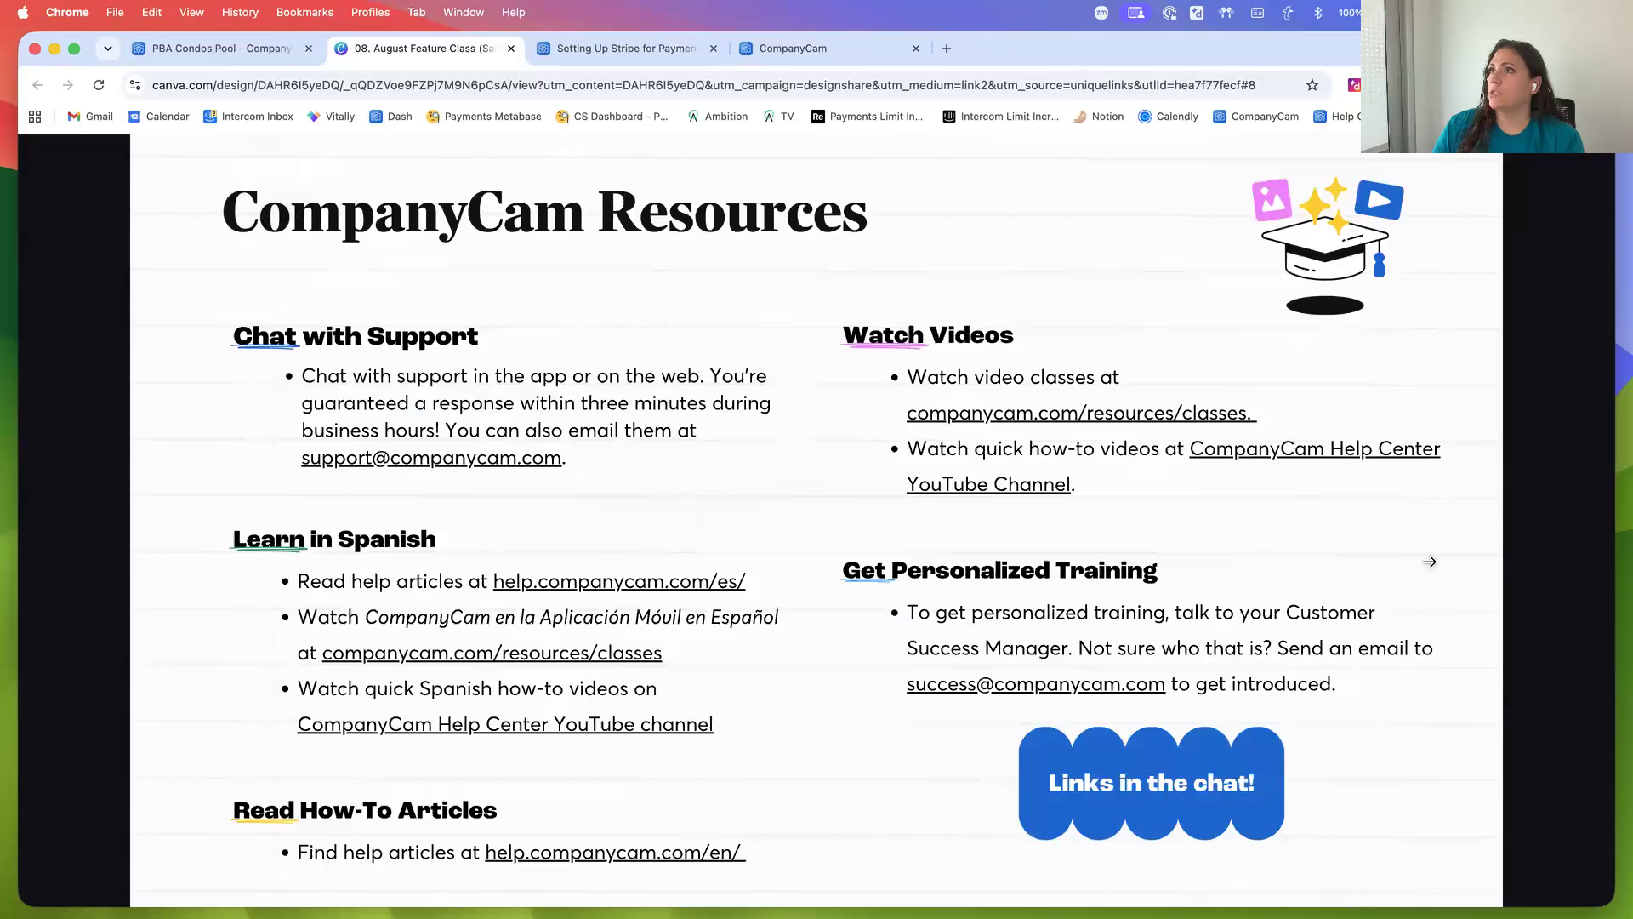